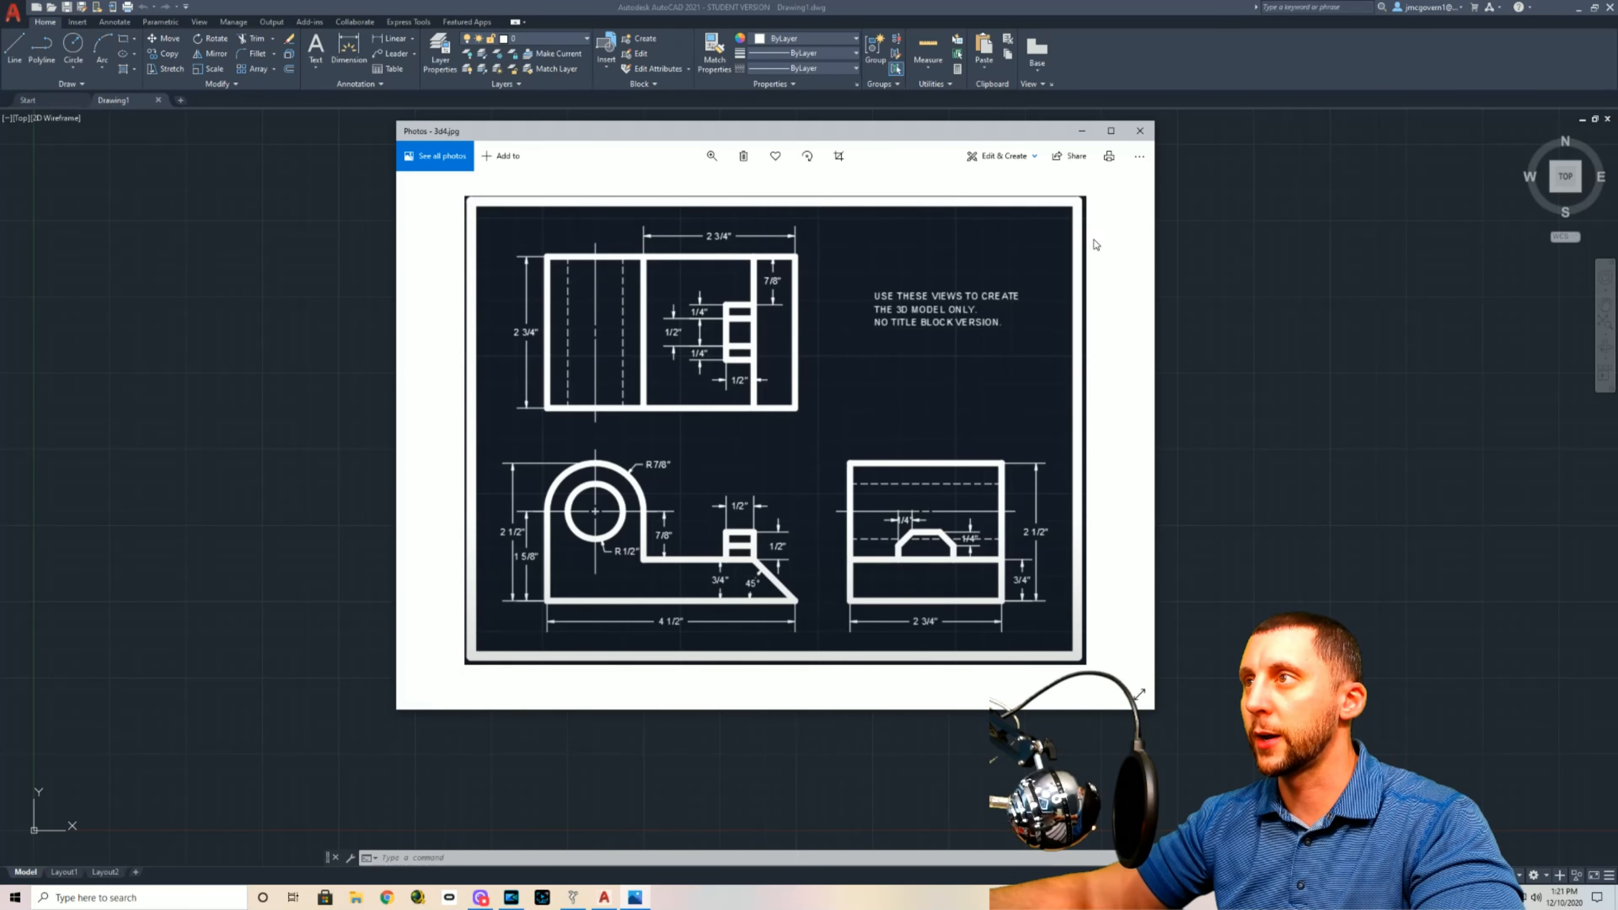
Step: Put the reference image away and switch the drawing to the Front view
click(1081, 131)
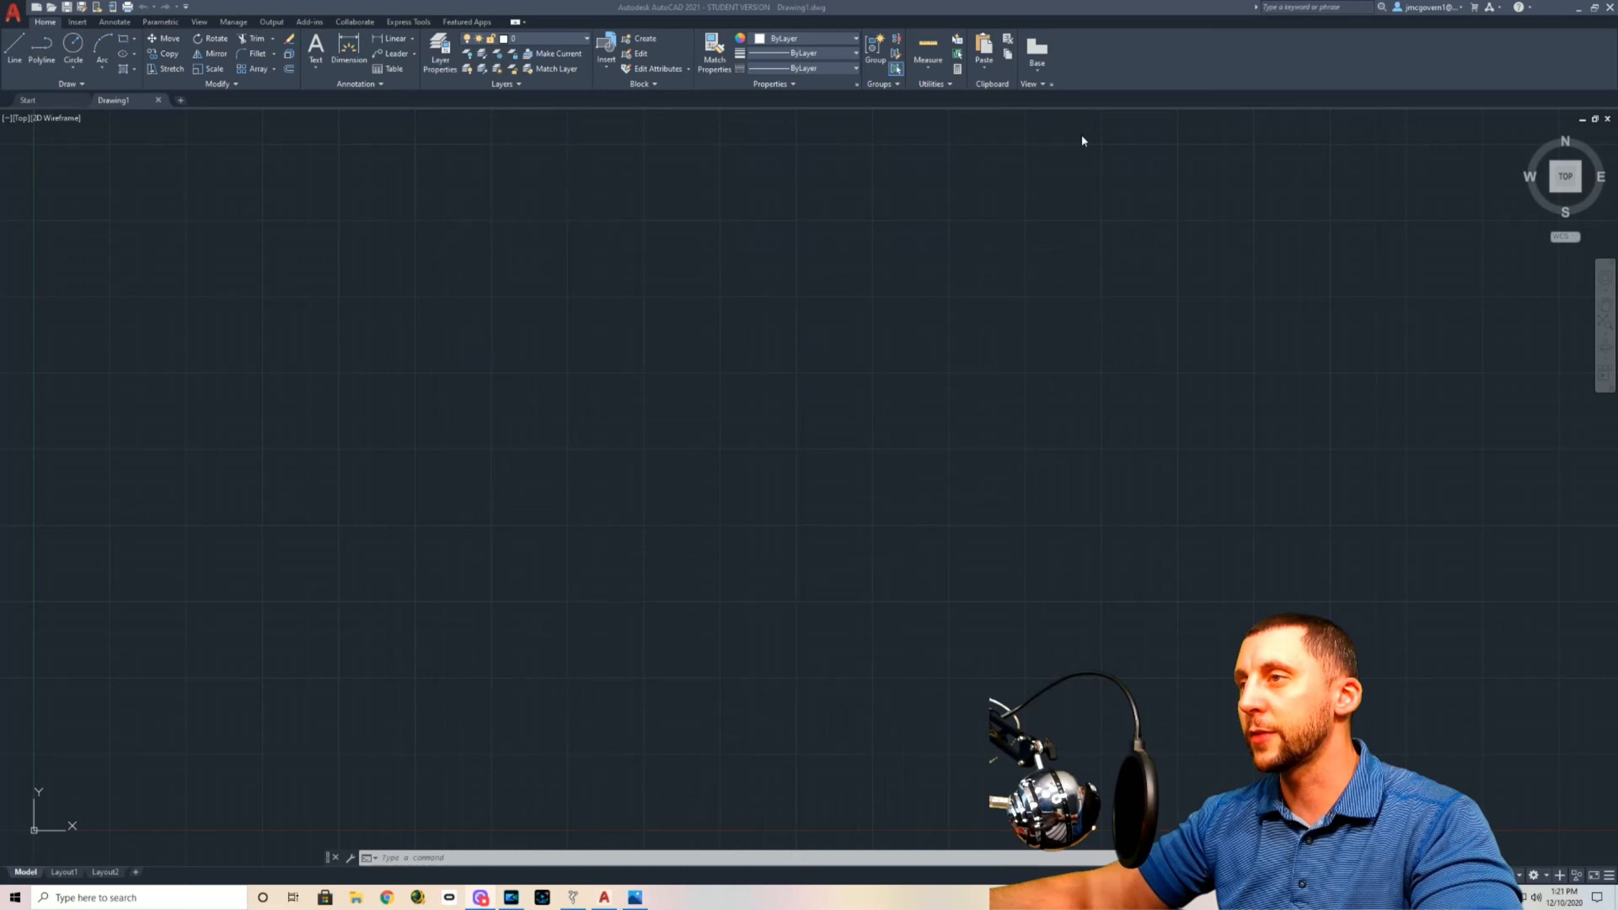
click(22, 119)
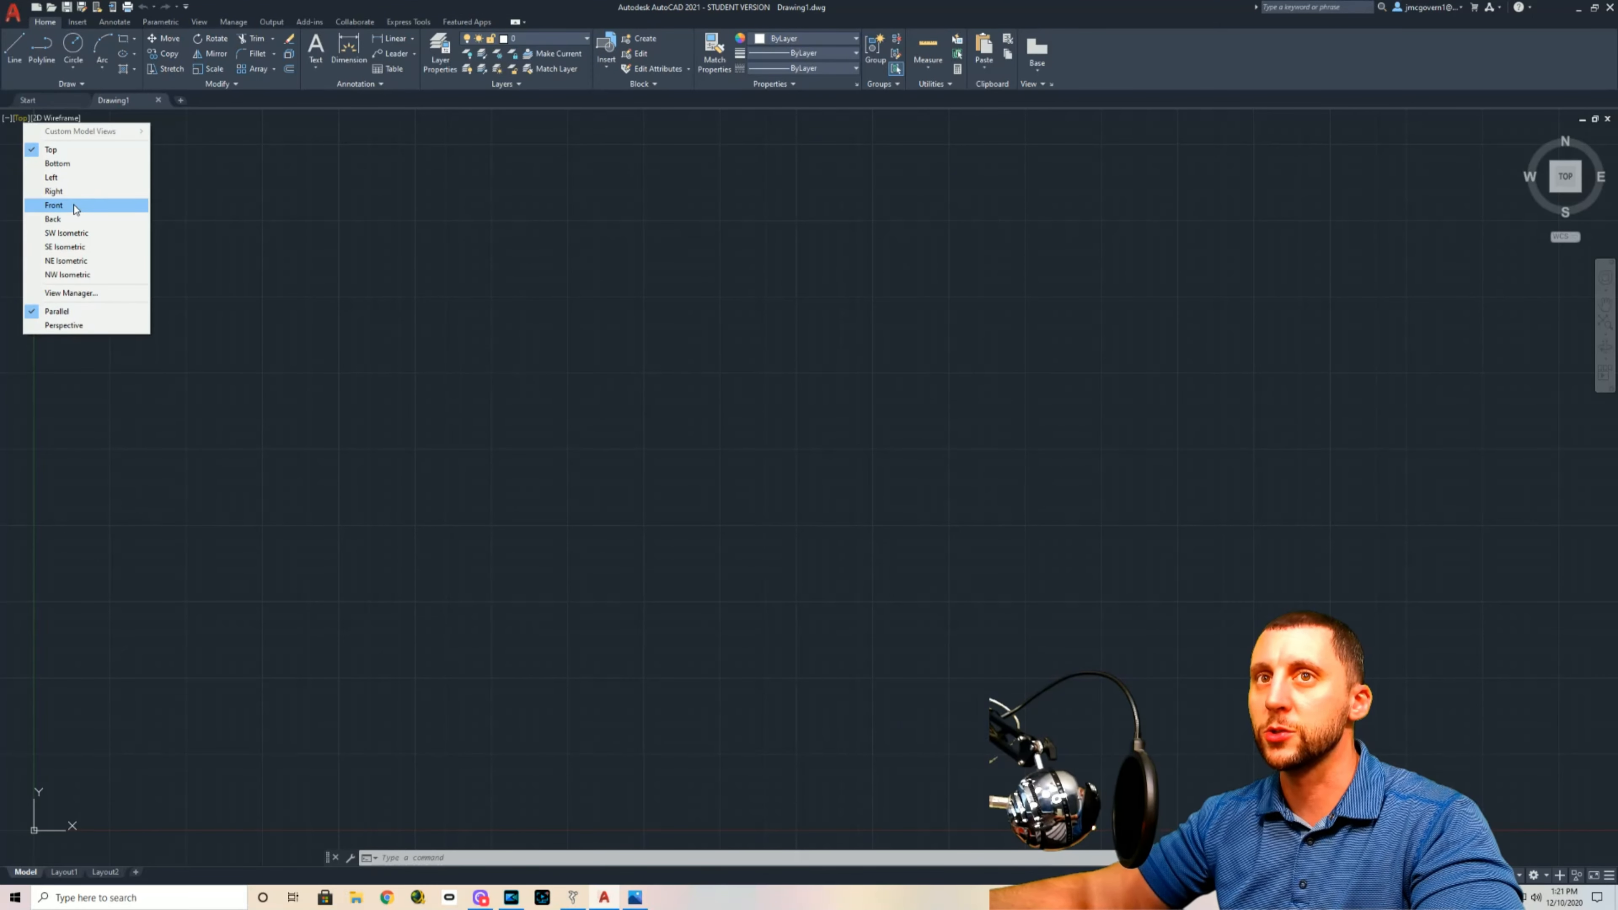
click(54, 205)
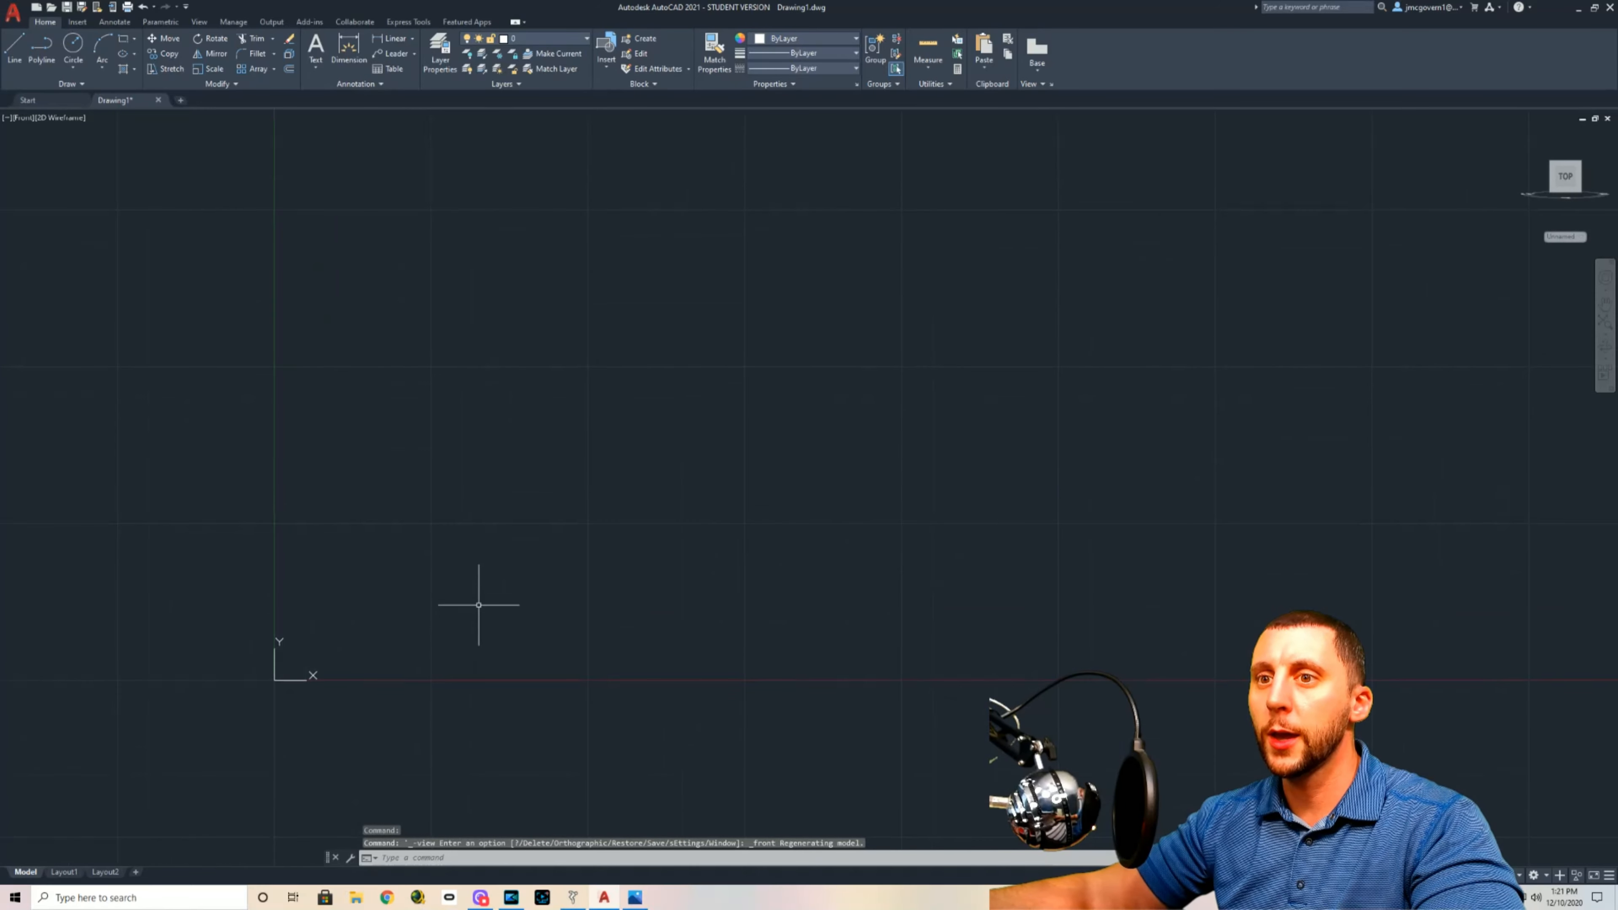
Step: Consult the reference image 3d4.jpg for the front view's overall dimensions, then return to the drawing
key(alt+Tab)
key(alt+Tab)
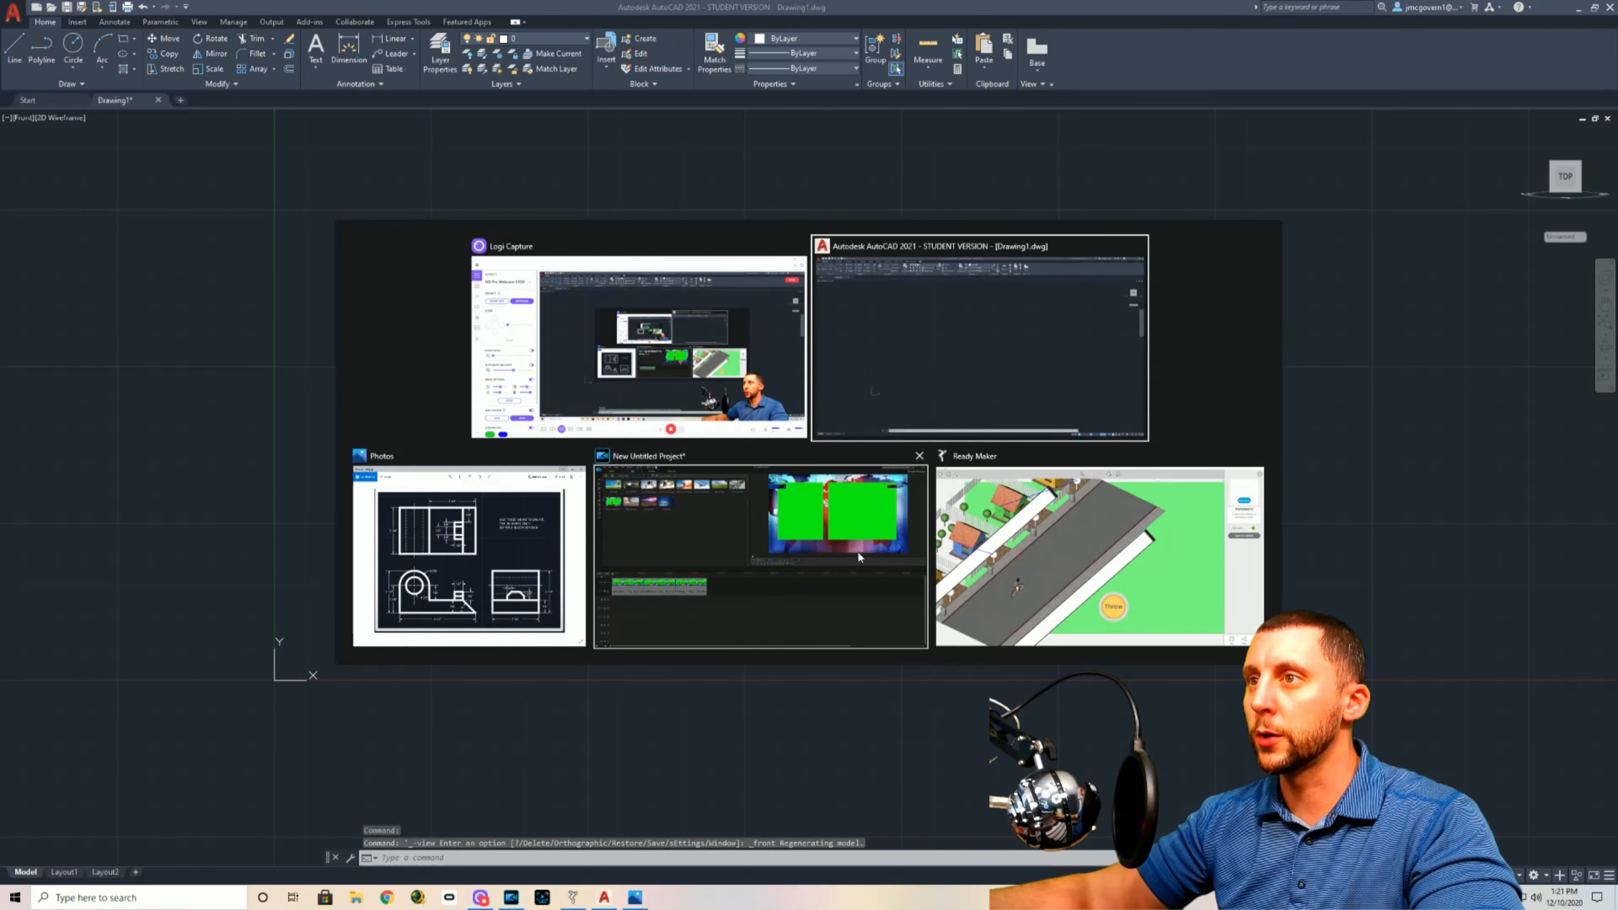
key(alt+Tab)
key(alt+Tab)
key(alt+Tab)
key(alt+Tab)
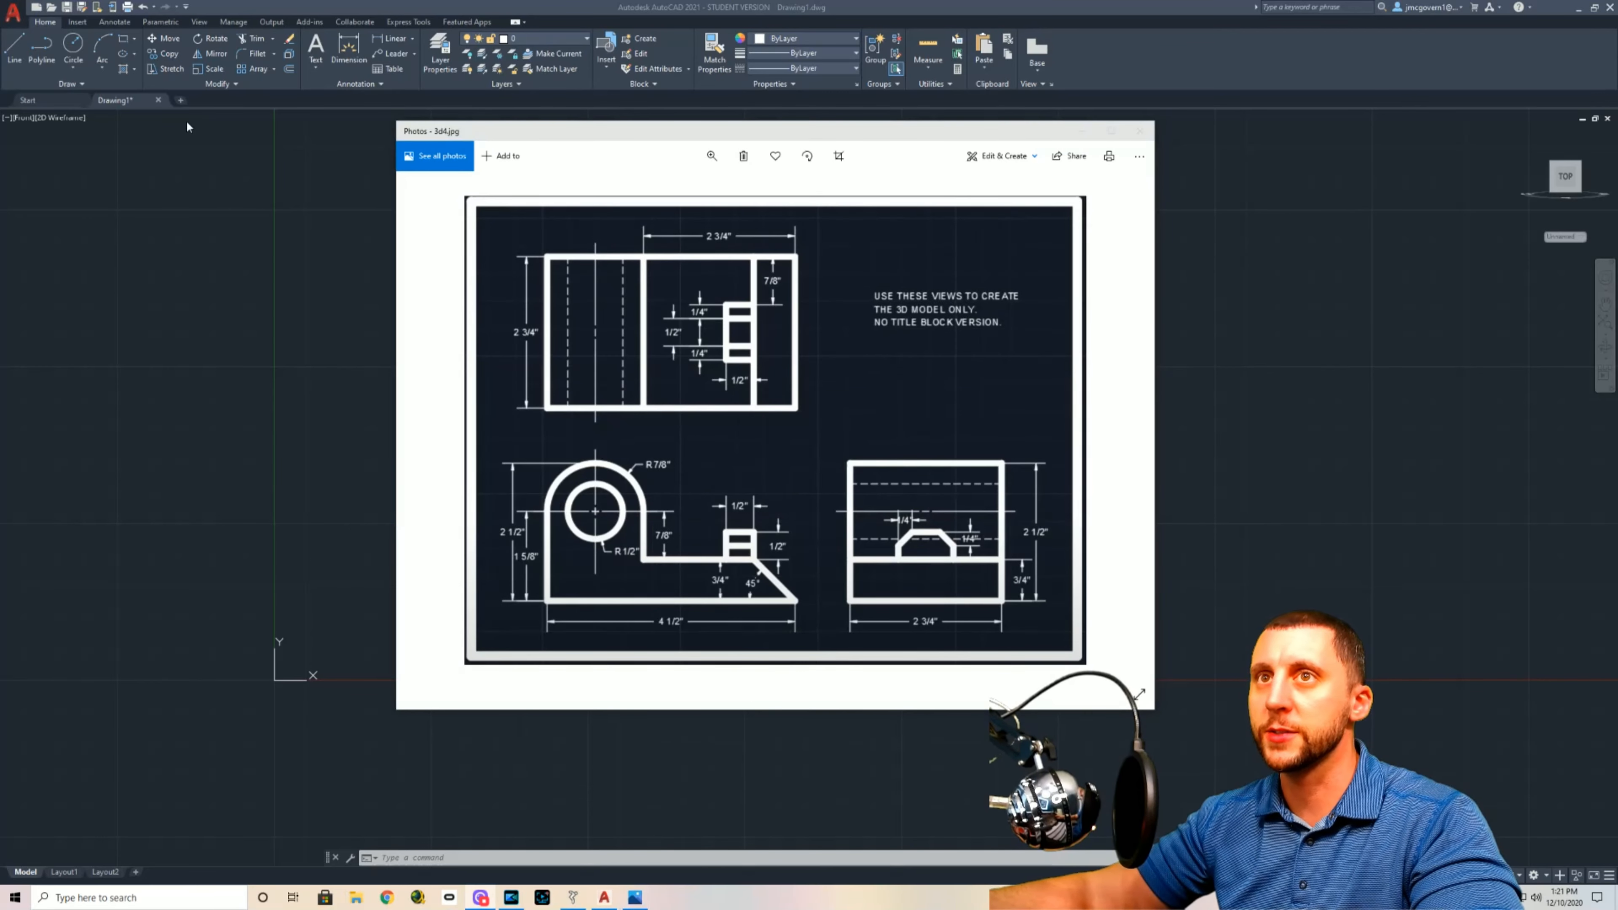
click(302, 235)
Step: Draw the profile's base line 4.5 long leftward, continuing with a 2.5 vertical line up from its left end
click(16, 49)
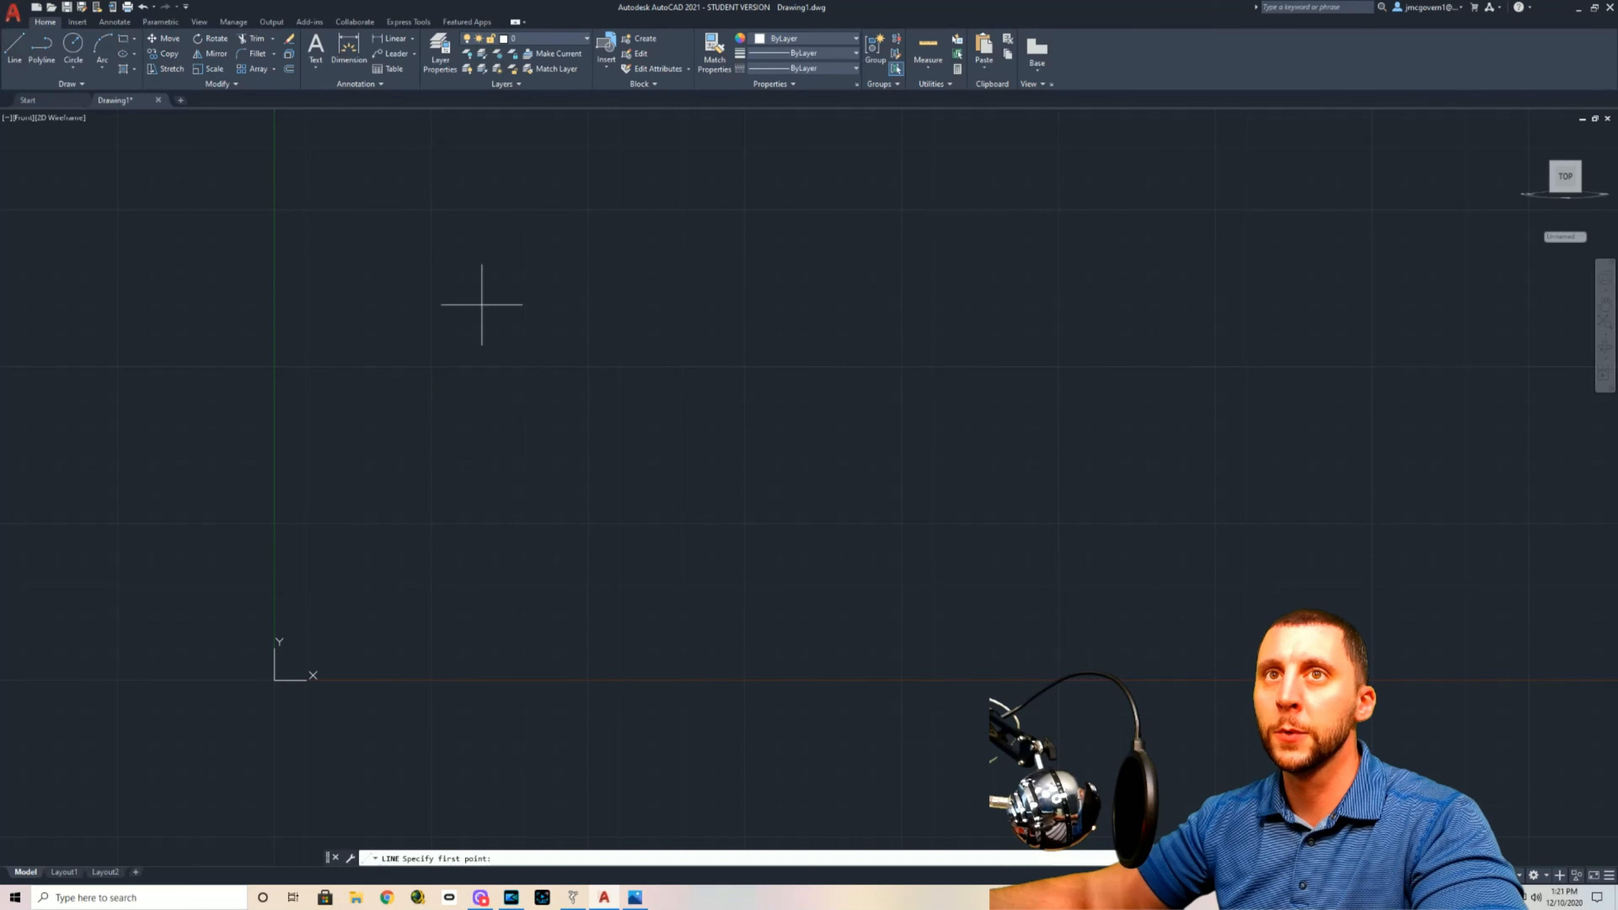
click(788, 441)
text(4.5)
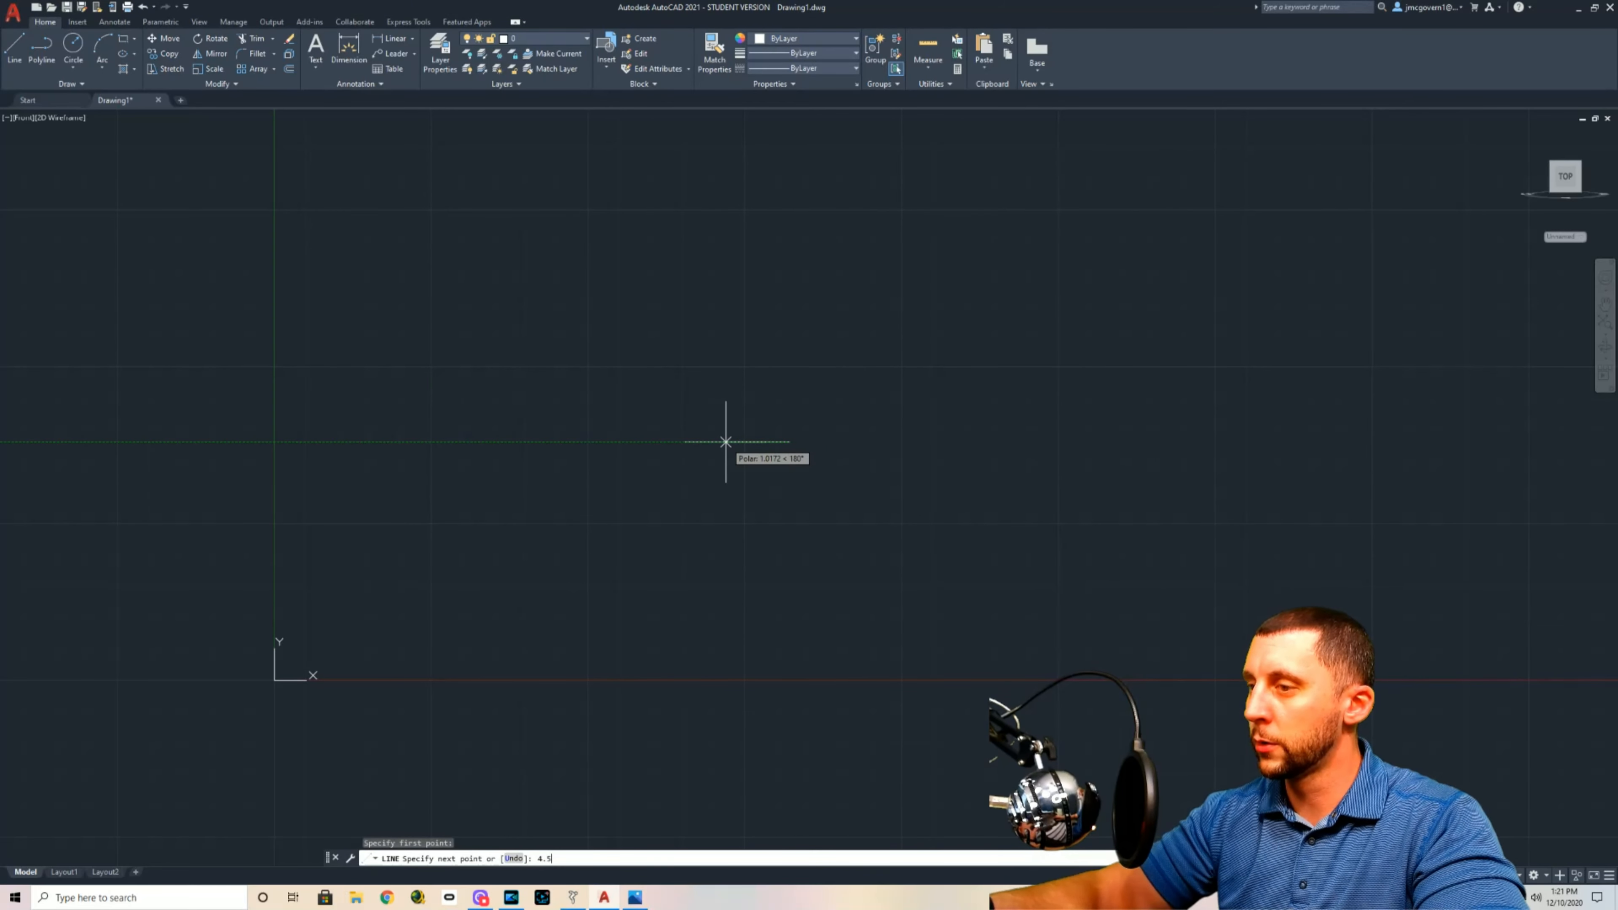
key(Return)
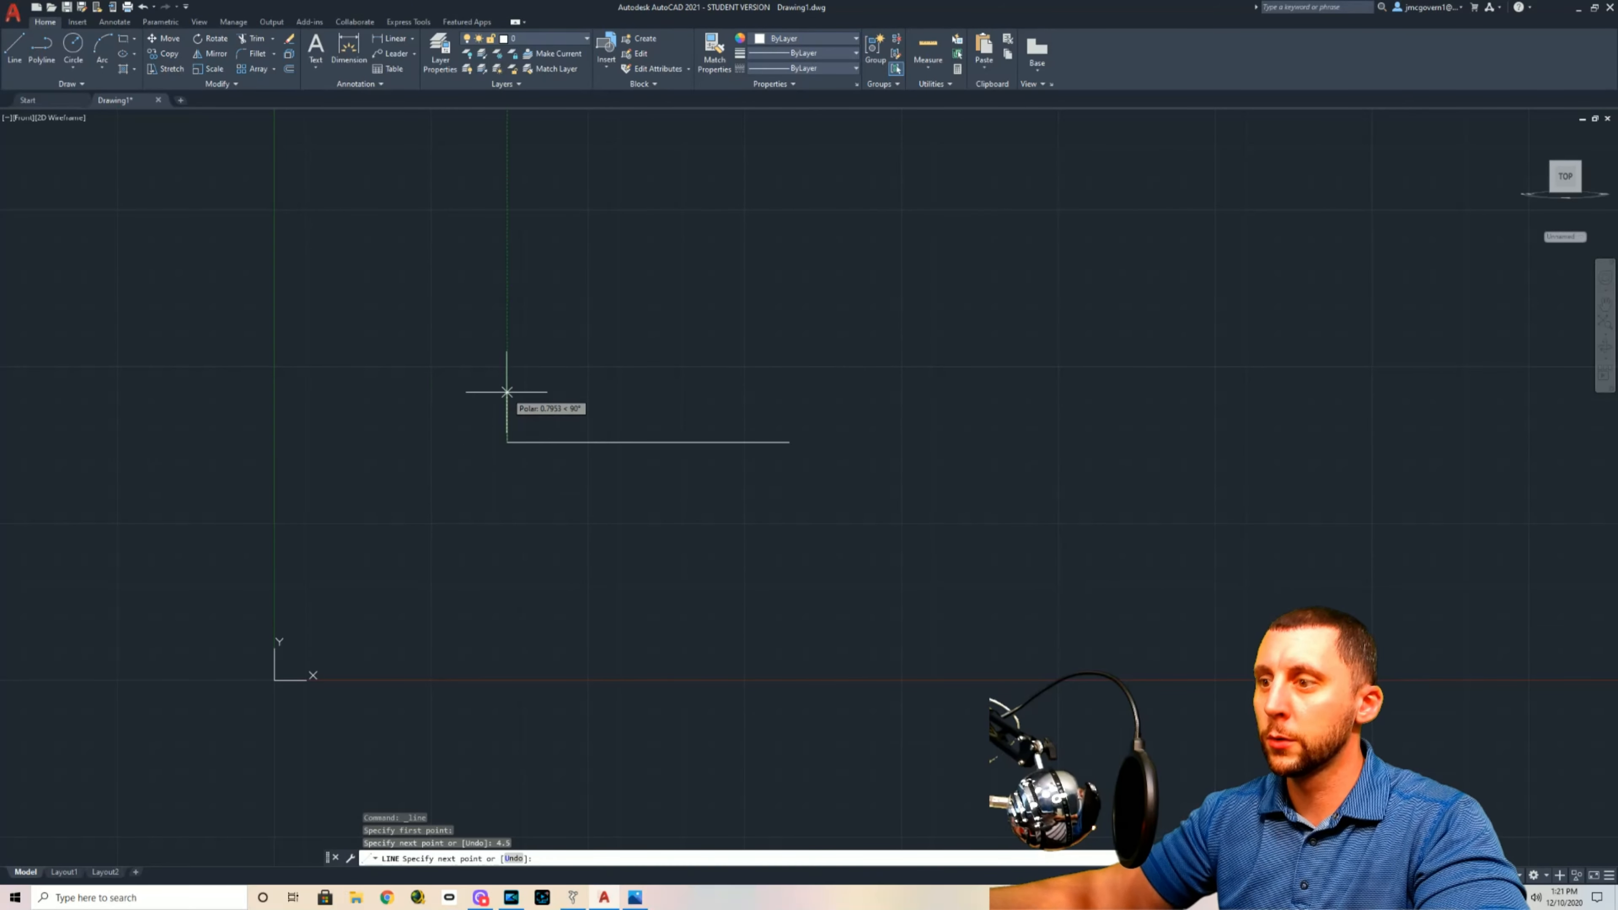
text(2.5)
key(Return)
text(3)
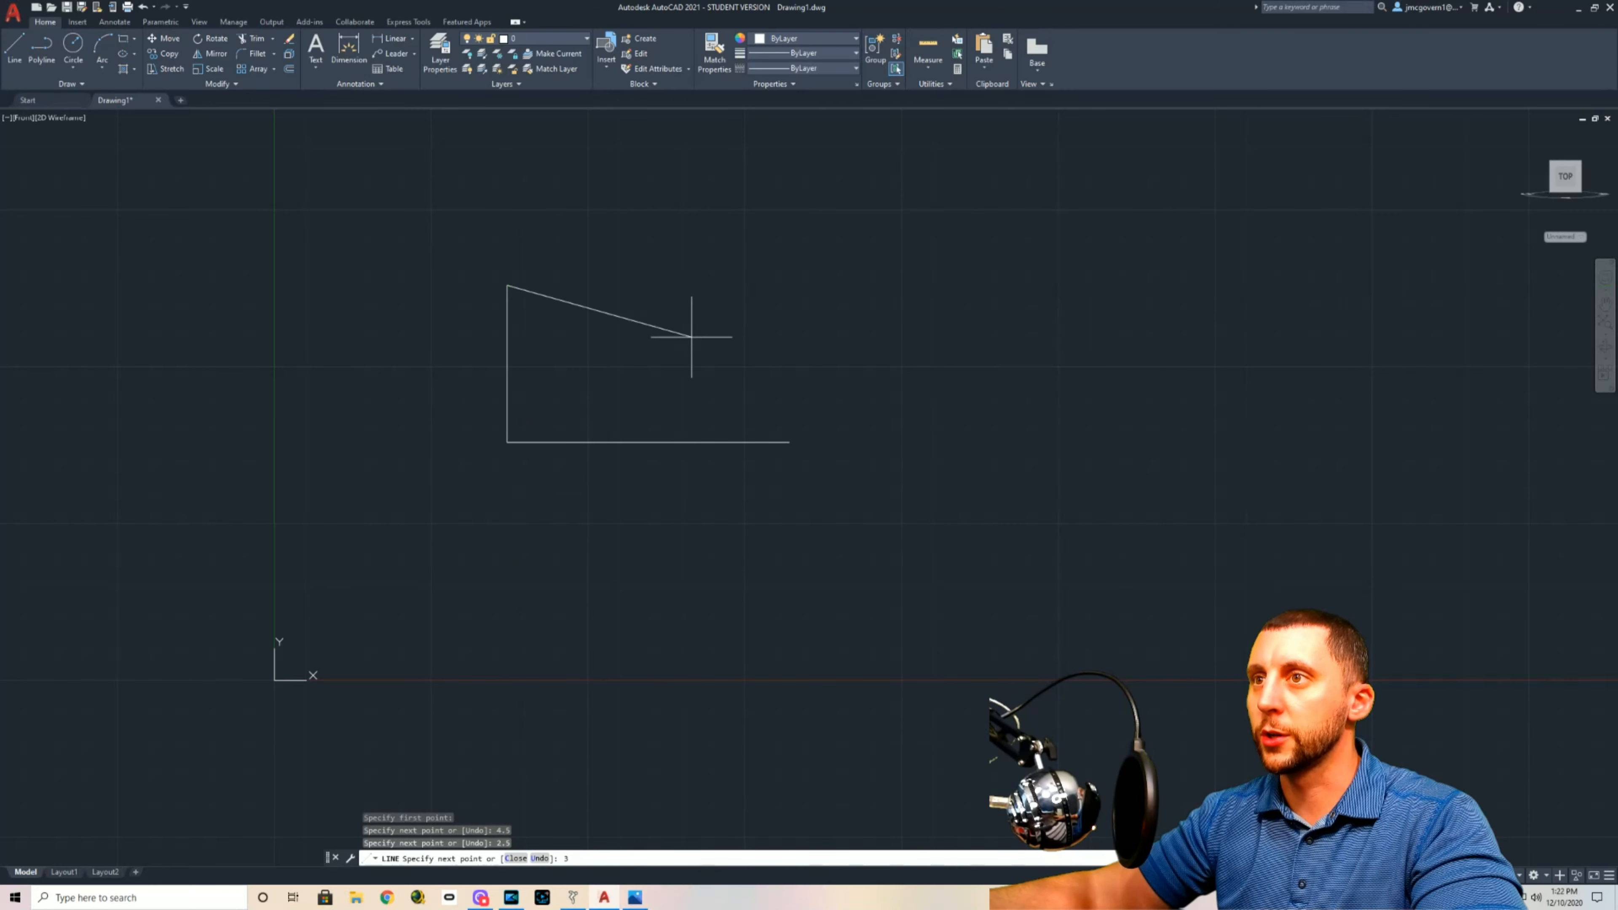
key(Escape)
Step: Draw a horizontal line rightward from the upper end of the left vertical edge, ending short of the base line's right end
text(l)
key(Return)
click(507, 285)
click(684, 286)
key(Escape)
Step: Draw a freehand vertical line up from the right end of the base line
key(Return)
click(790, 441)
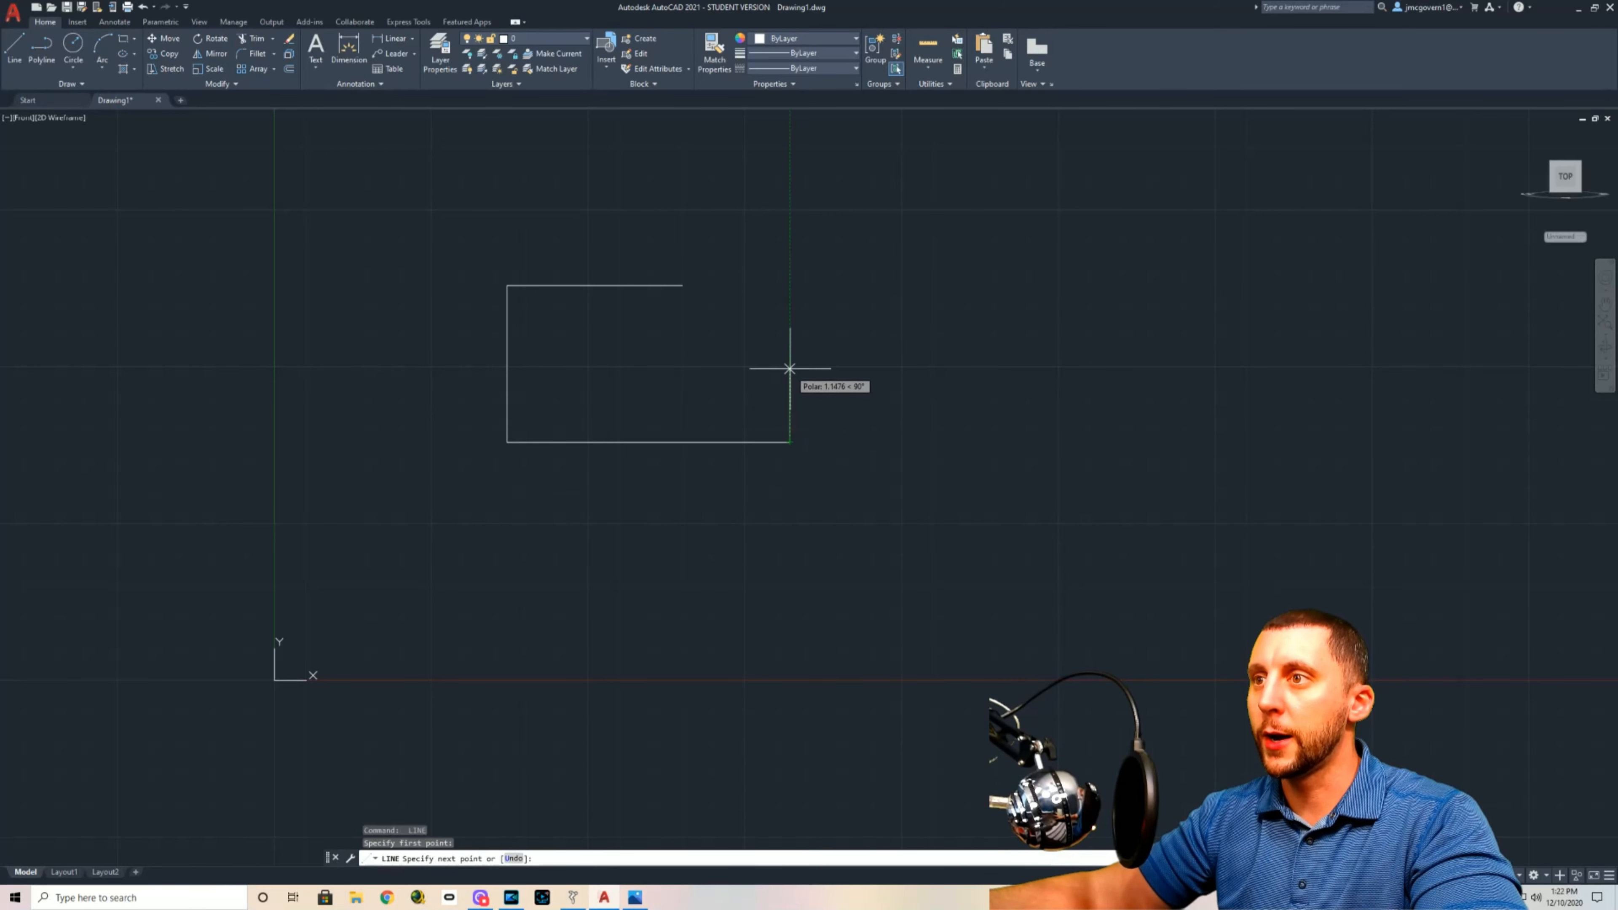
click(790, 367)
key(Escape)
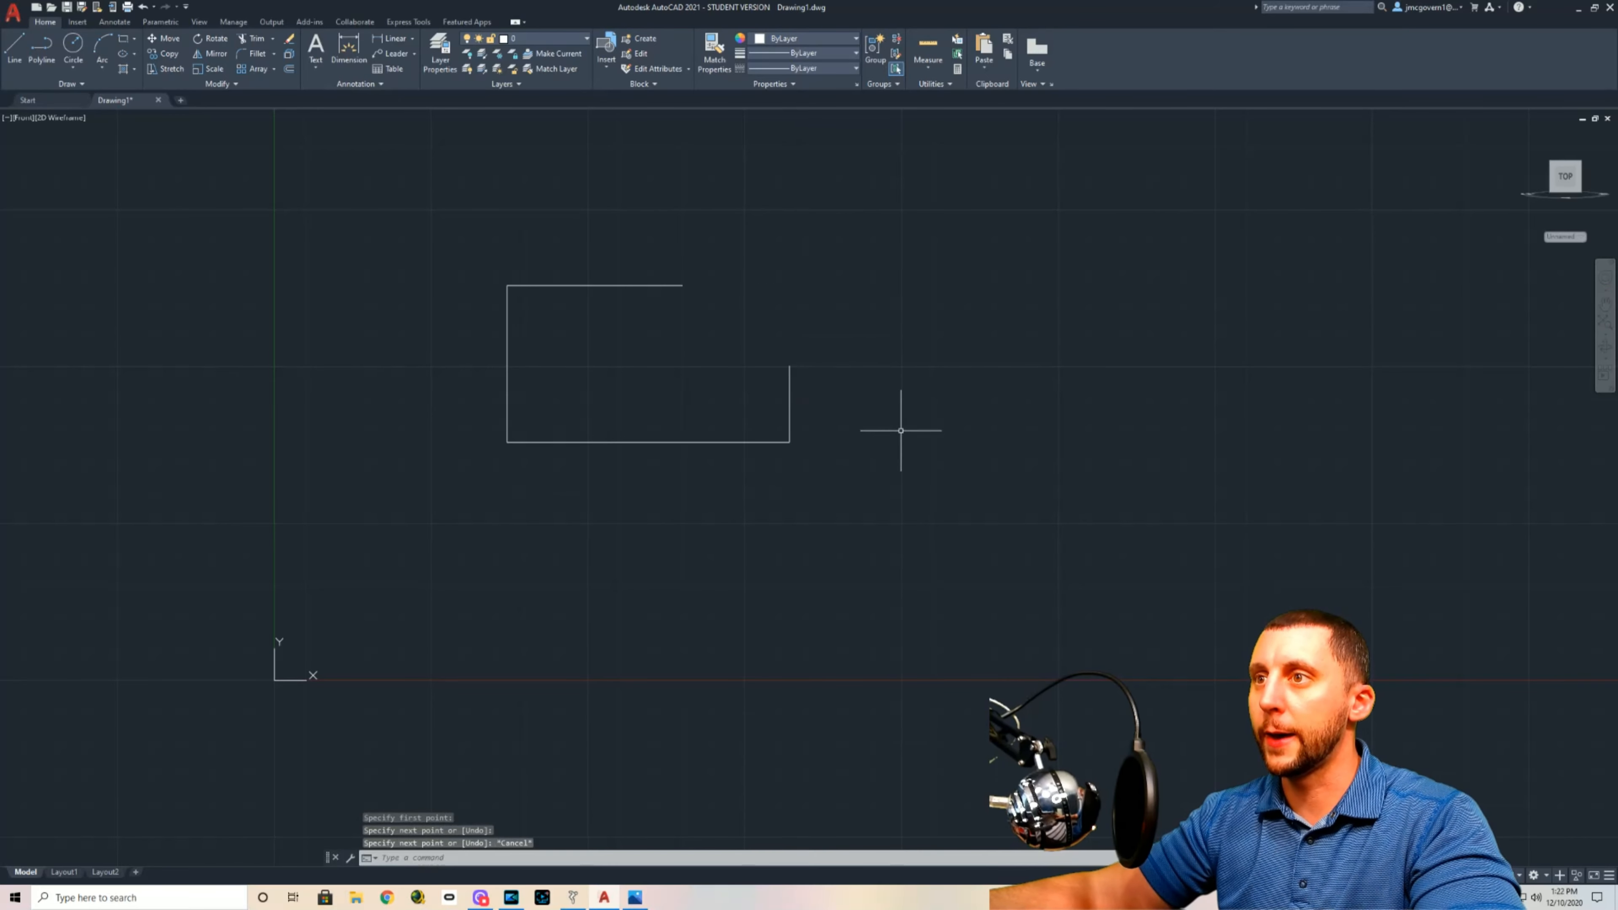
Step: Check the base's height in the reference image and erase the freehand vertical line at the profile's right end
key(alt+Tab)
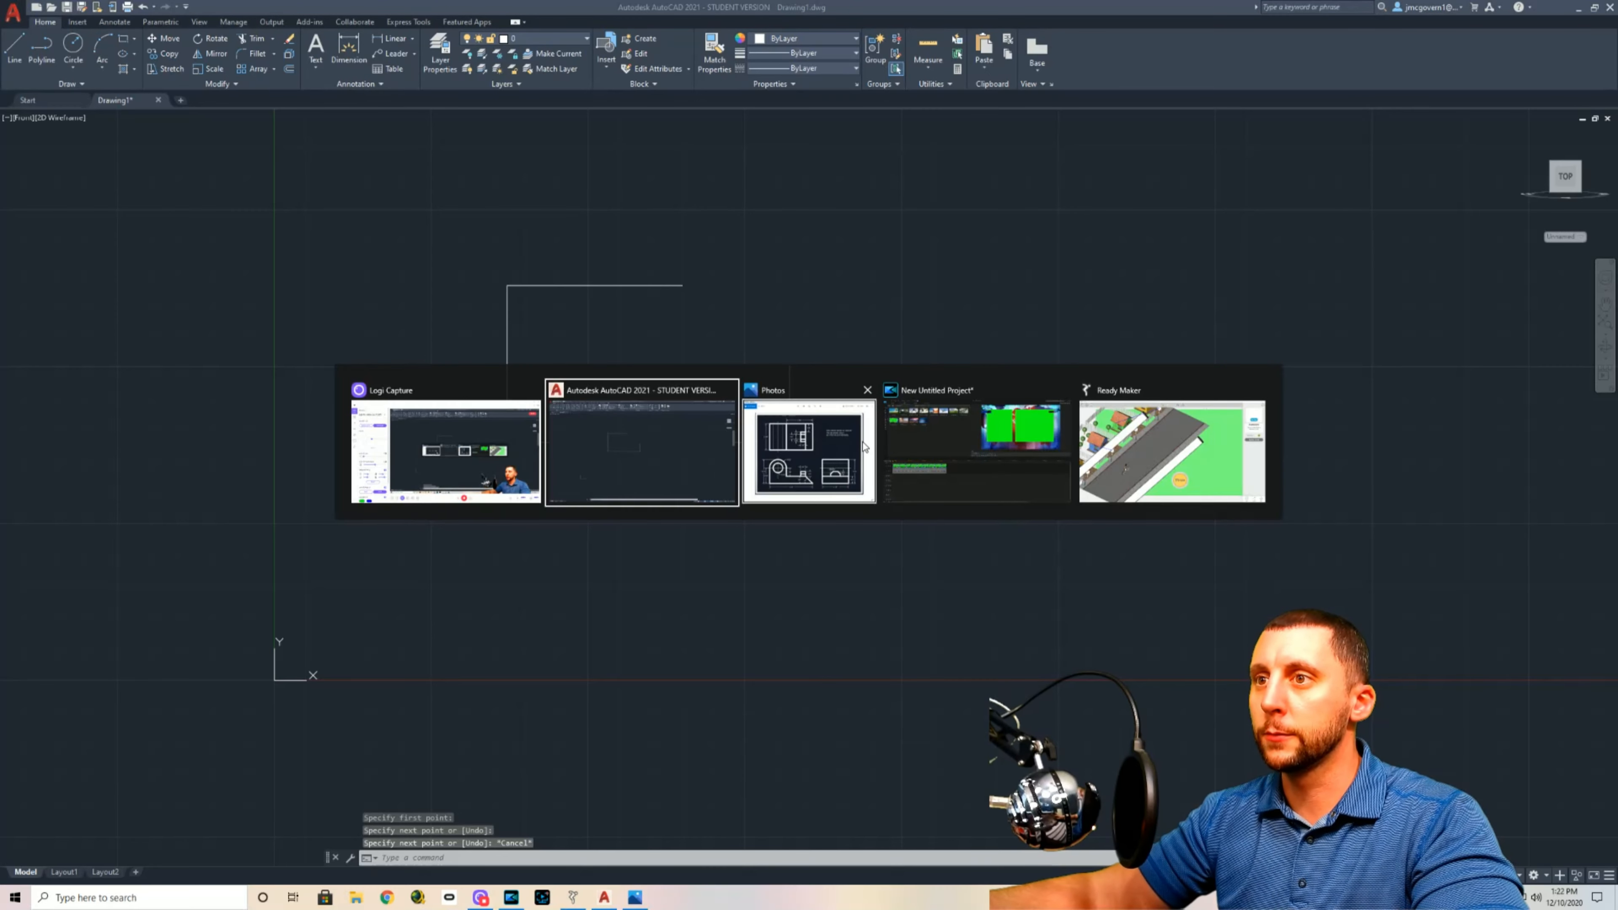
click(864, 446)
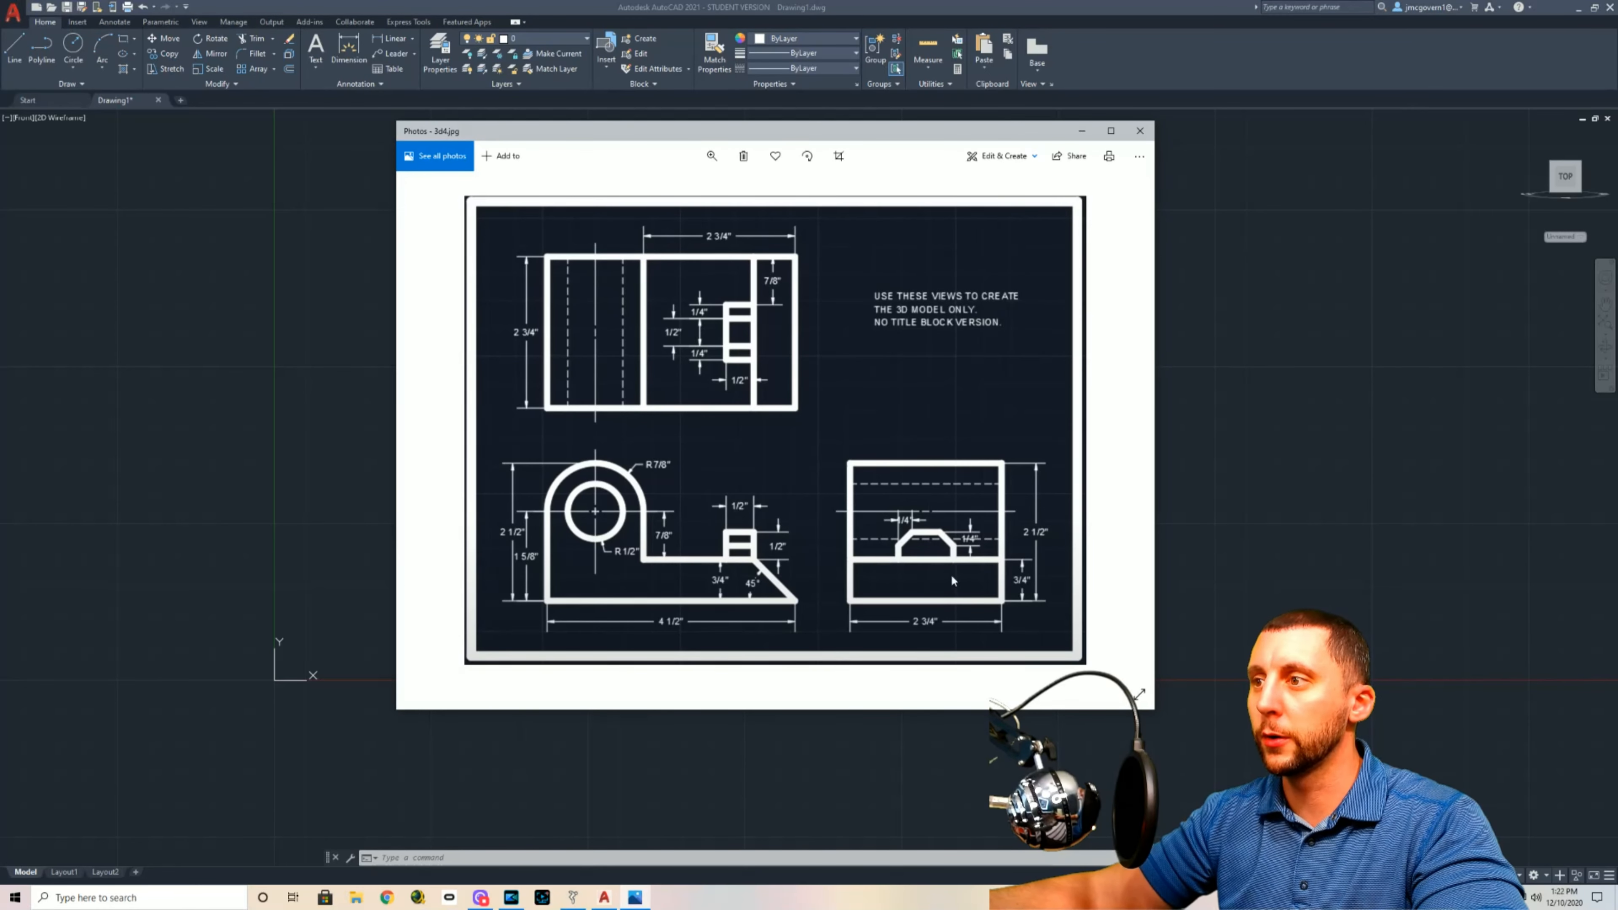
key(alt+Tab)
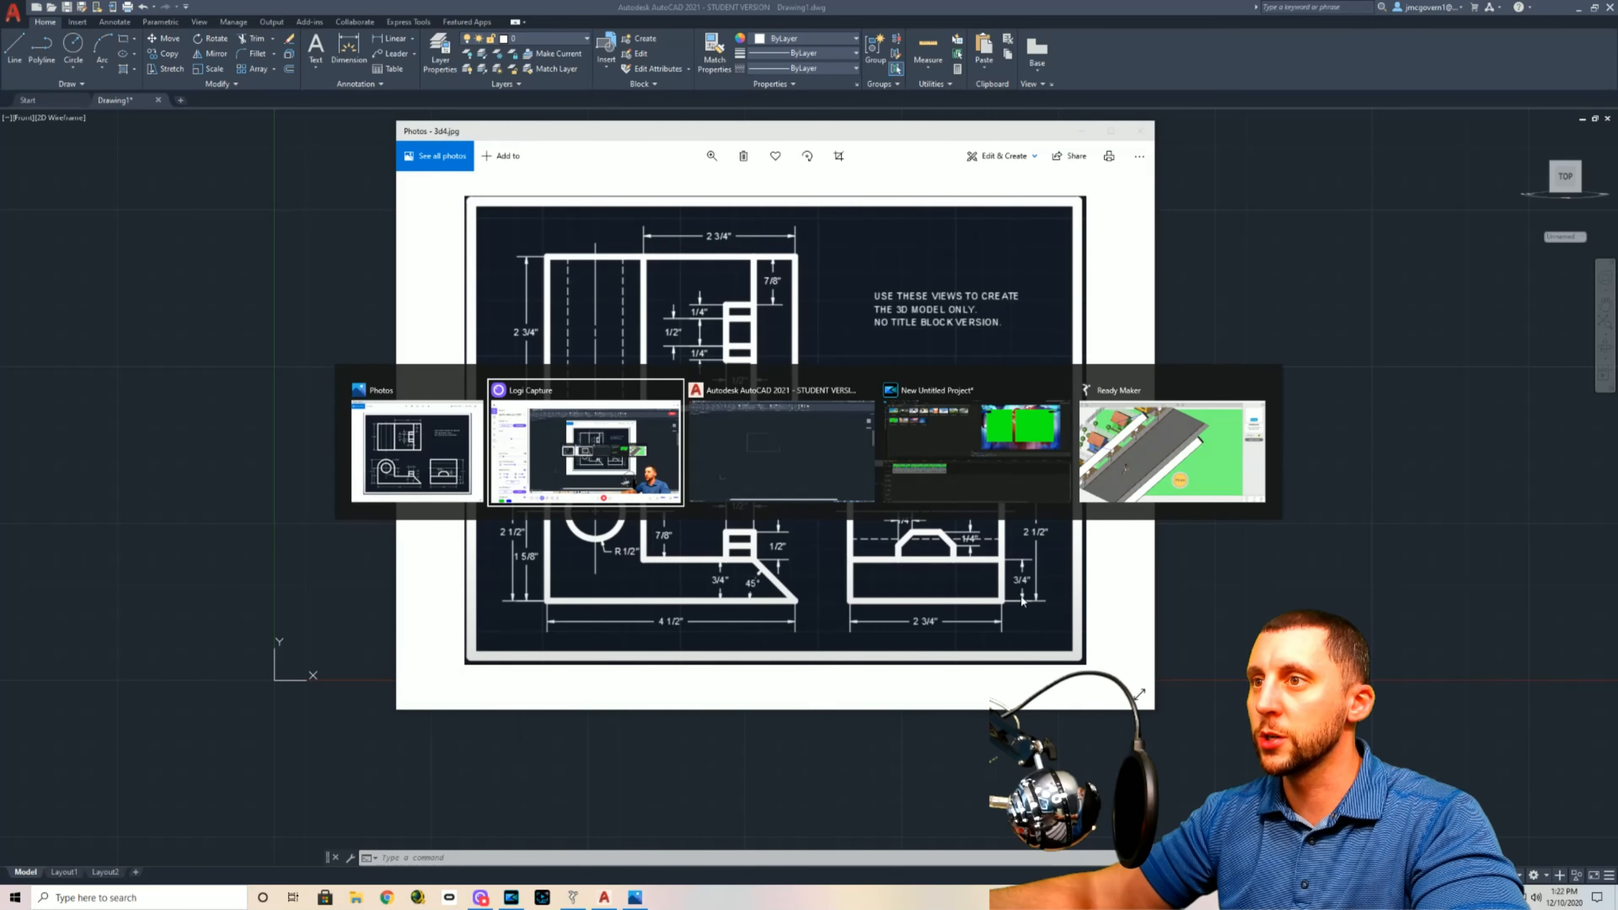
key(alt+Tab)
key(alt+Tab)
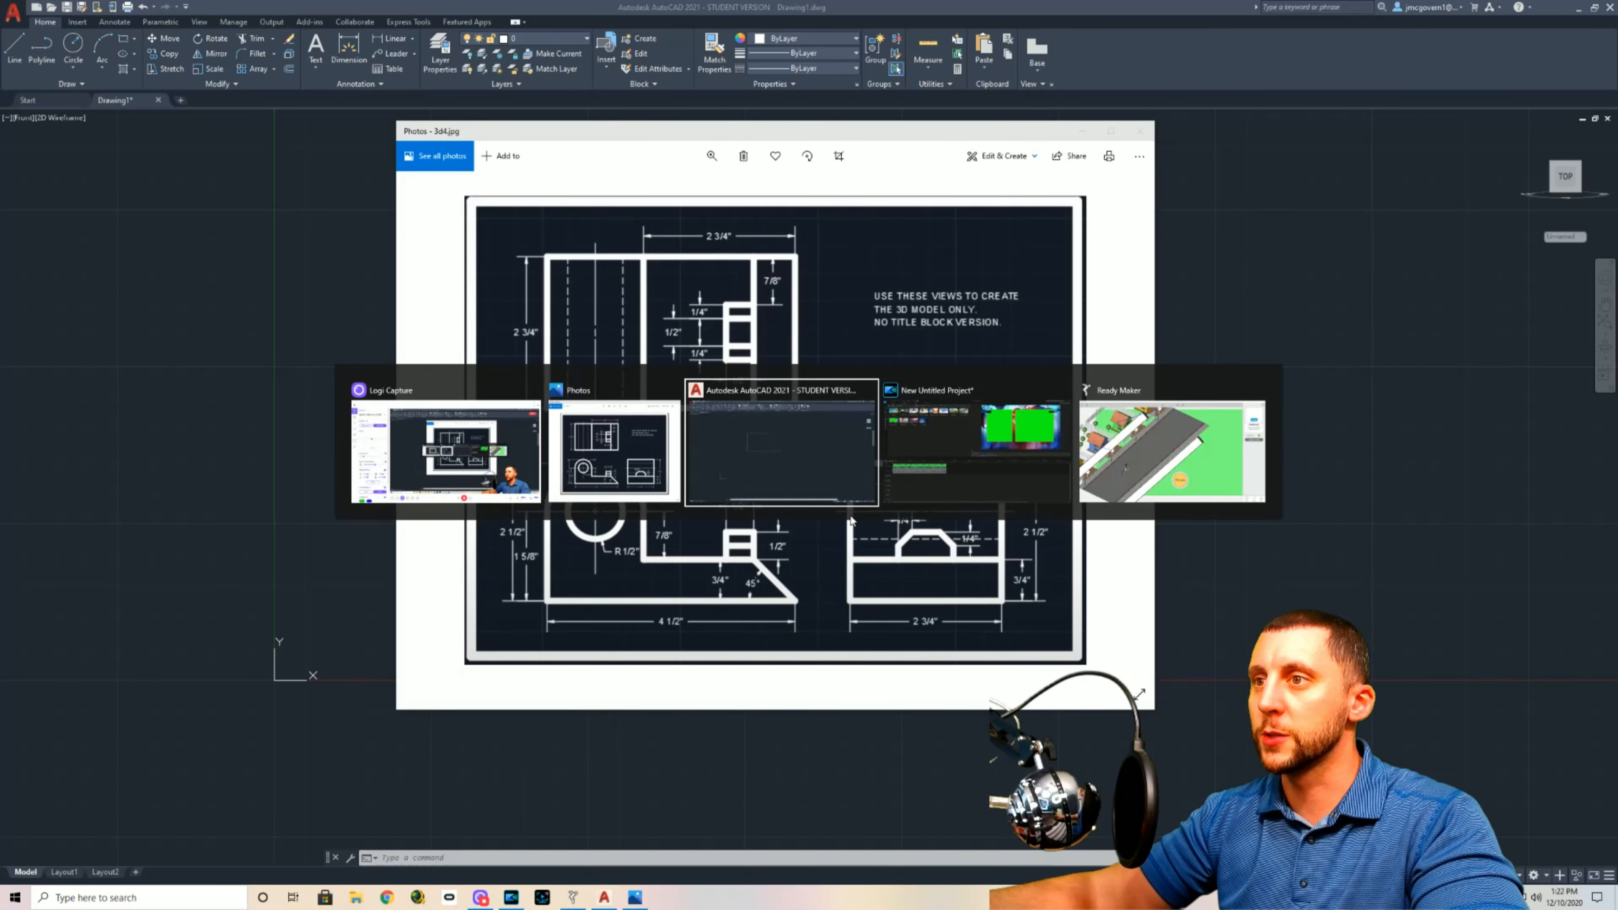
click(835, 407)
click(759, 422)
key(Delete)
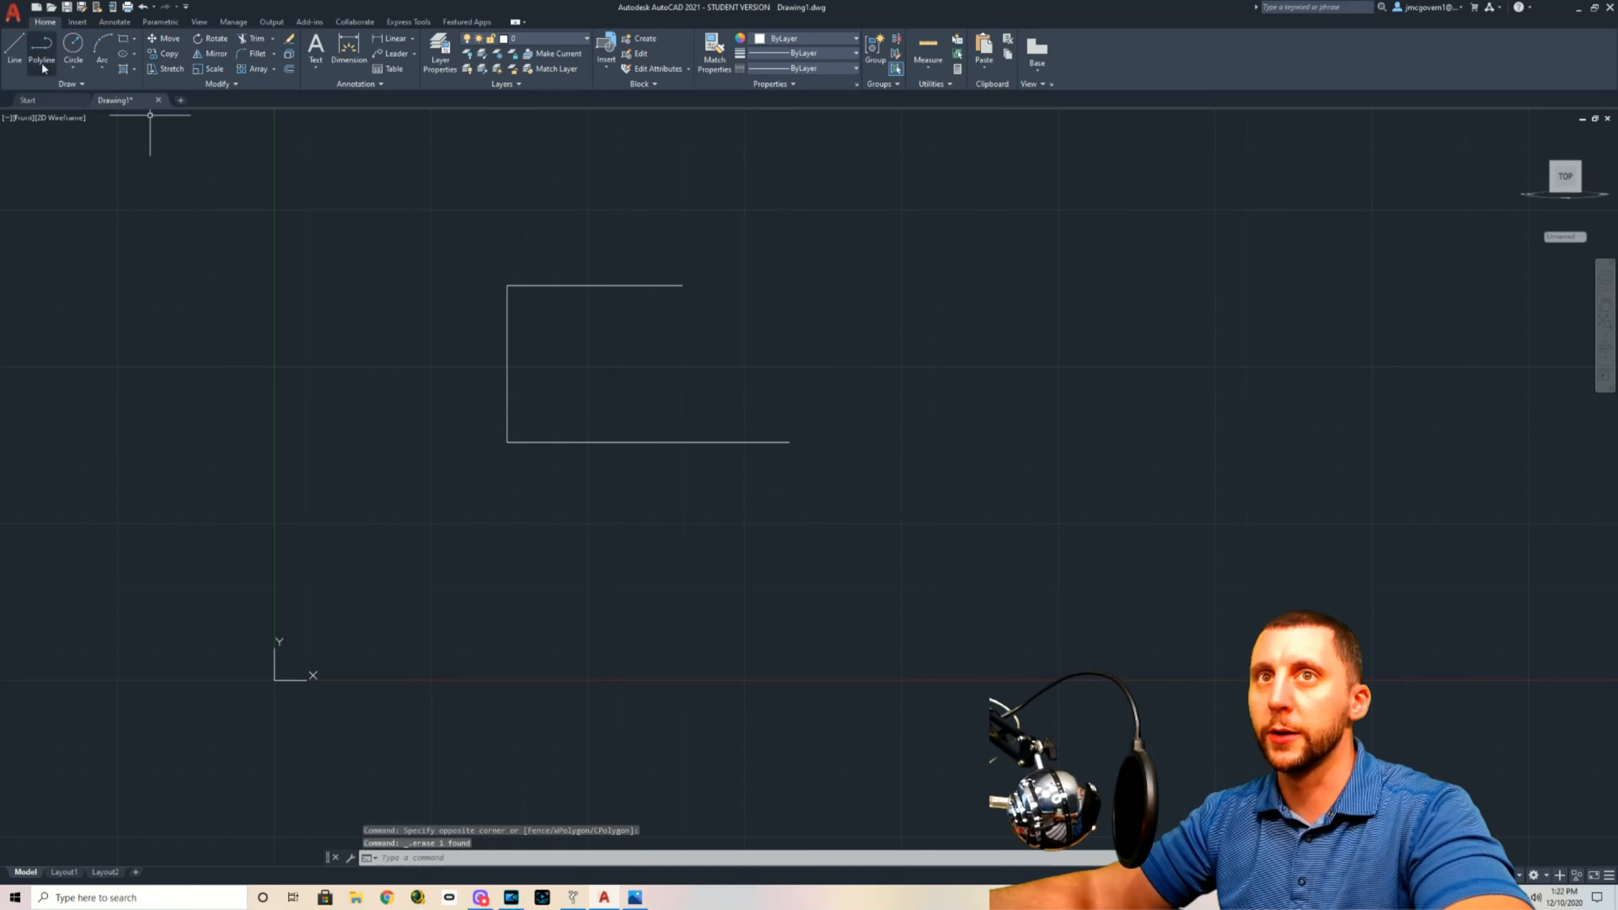
Step: Draw a 3/4 vertical line up from the right end of the base line
click(14, 46)
click(790, 441)
text(3/4)
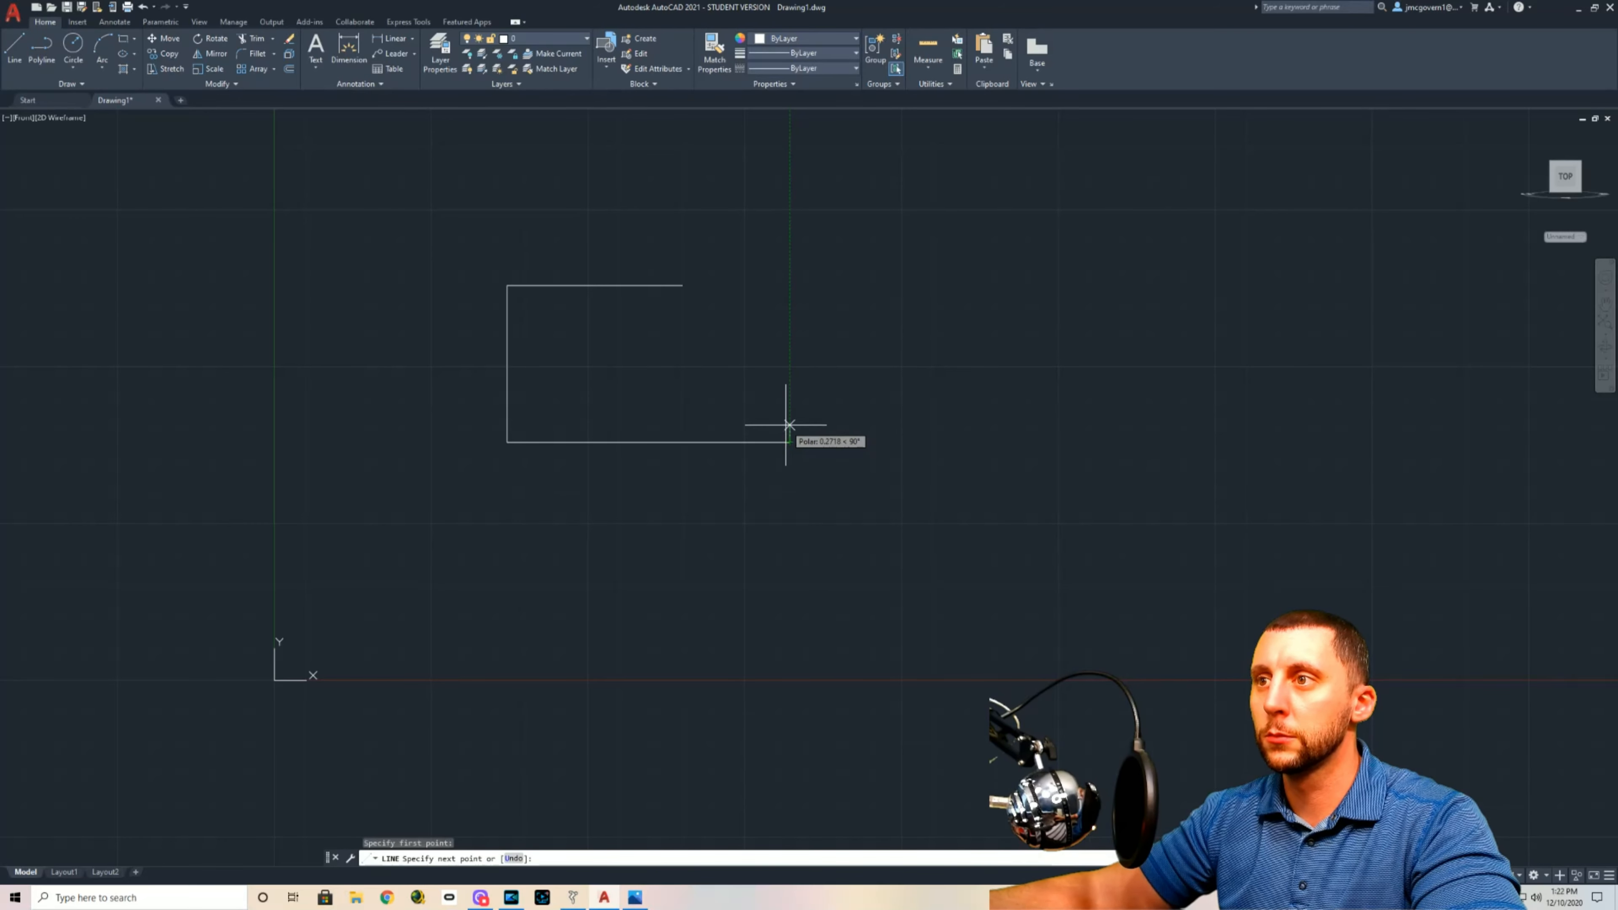
key(Return)
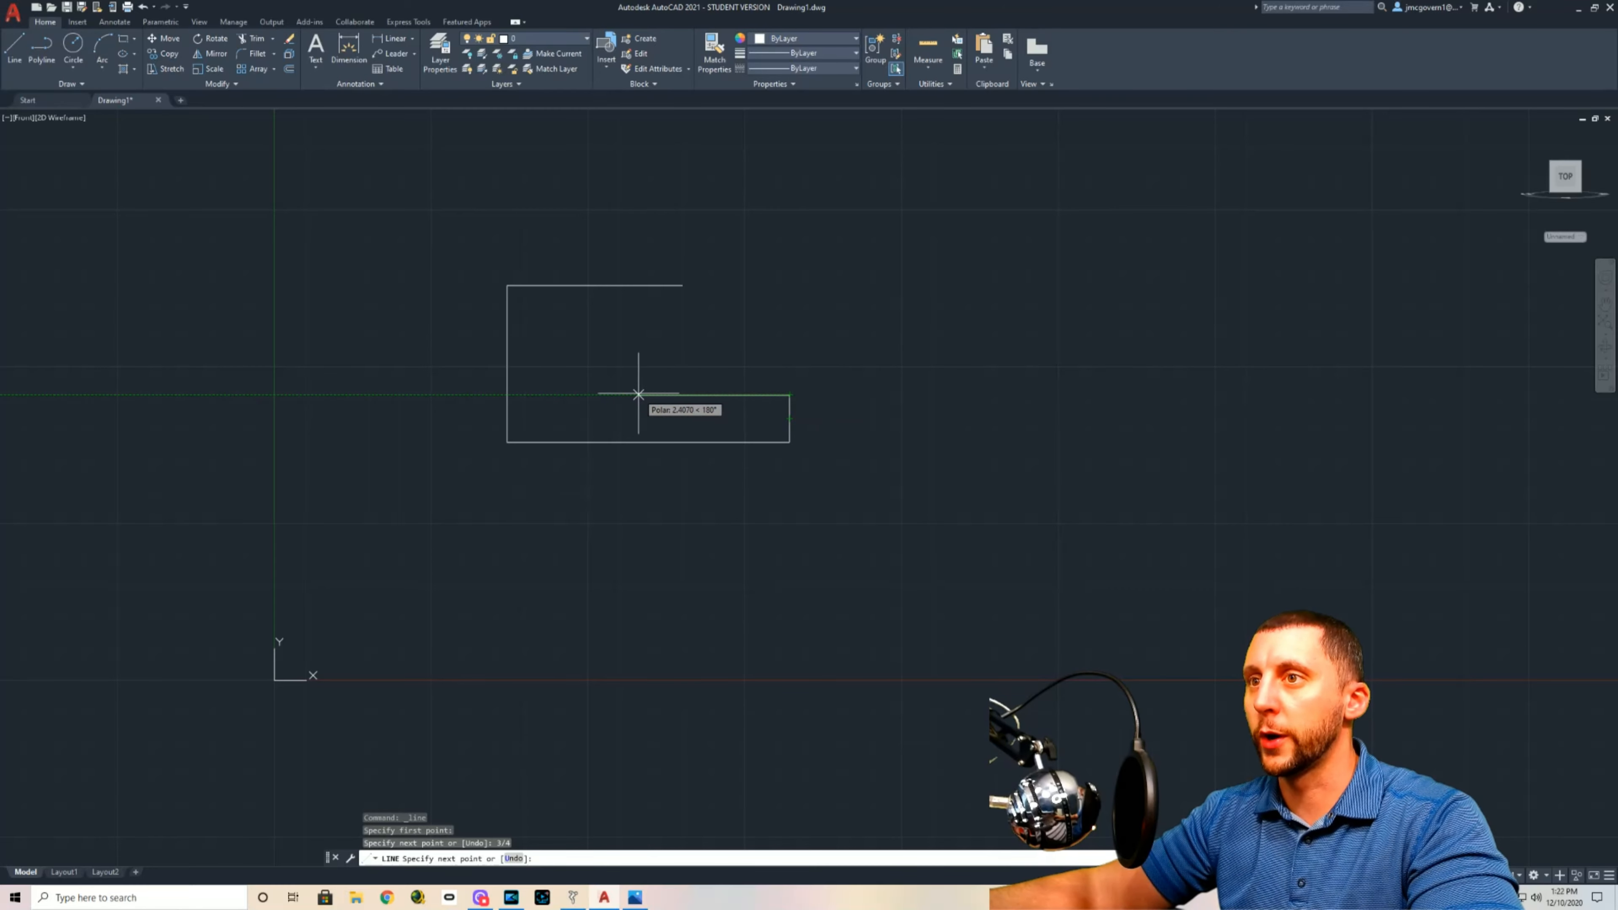
key(Escape)
Step: Draw a 2.75 line leftward from the top of the short right edge, continuing vertically up to the top line
key(alt+Tab)
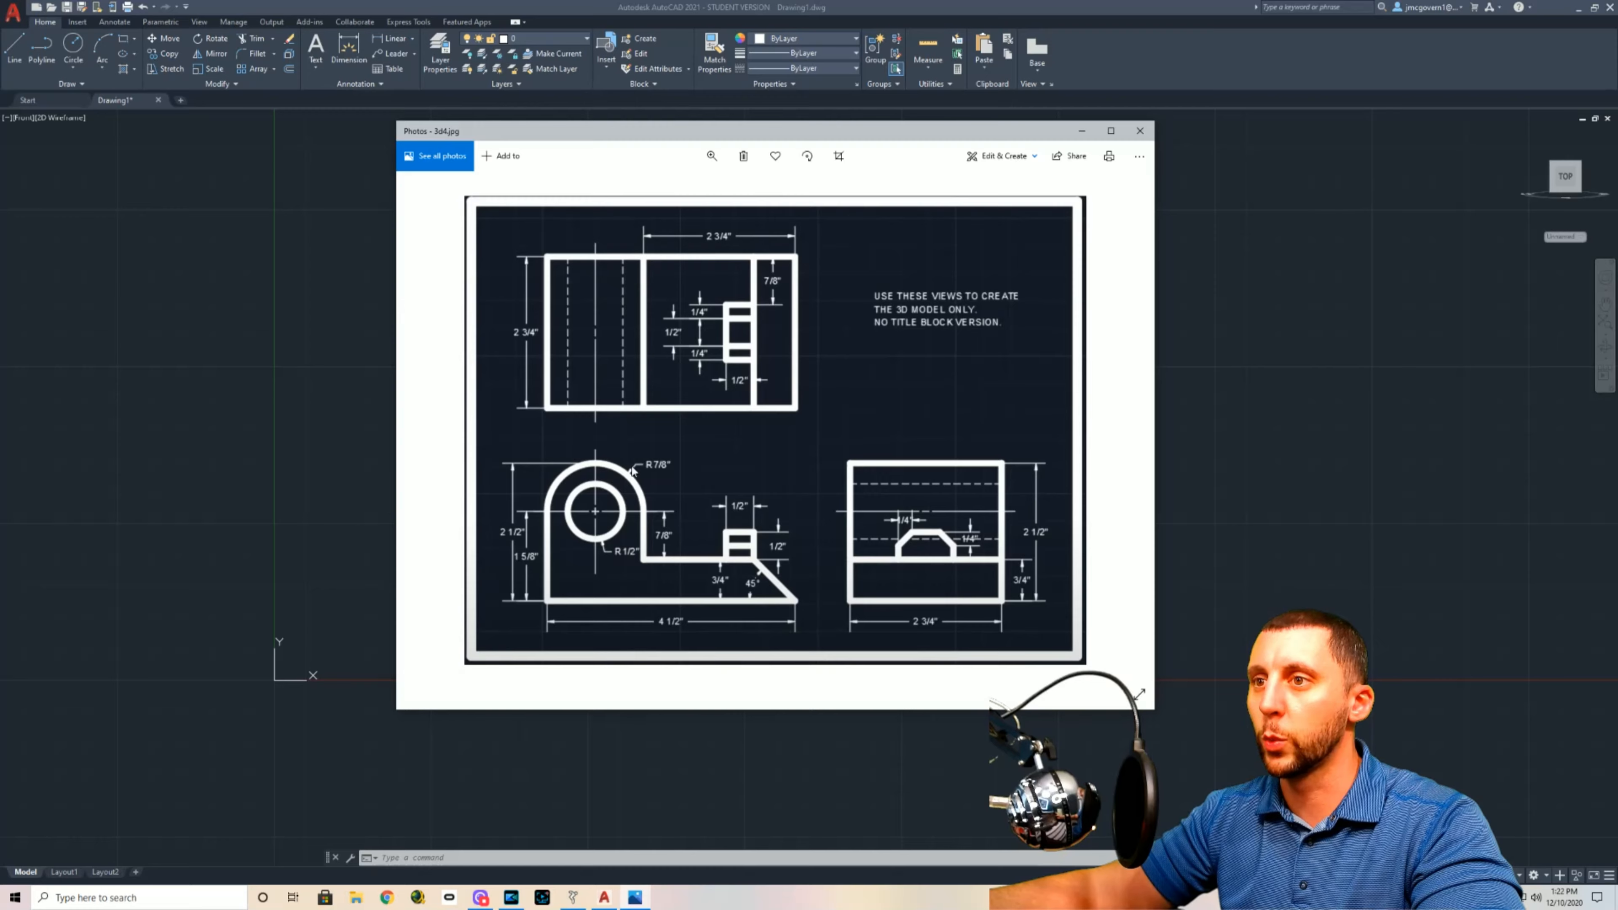
key(alt+Tab)
key(alt+Tab)
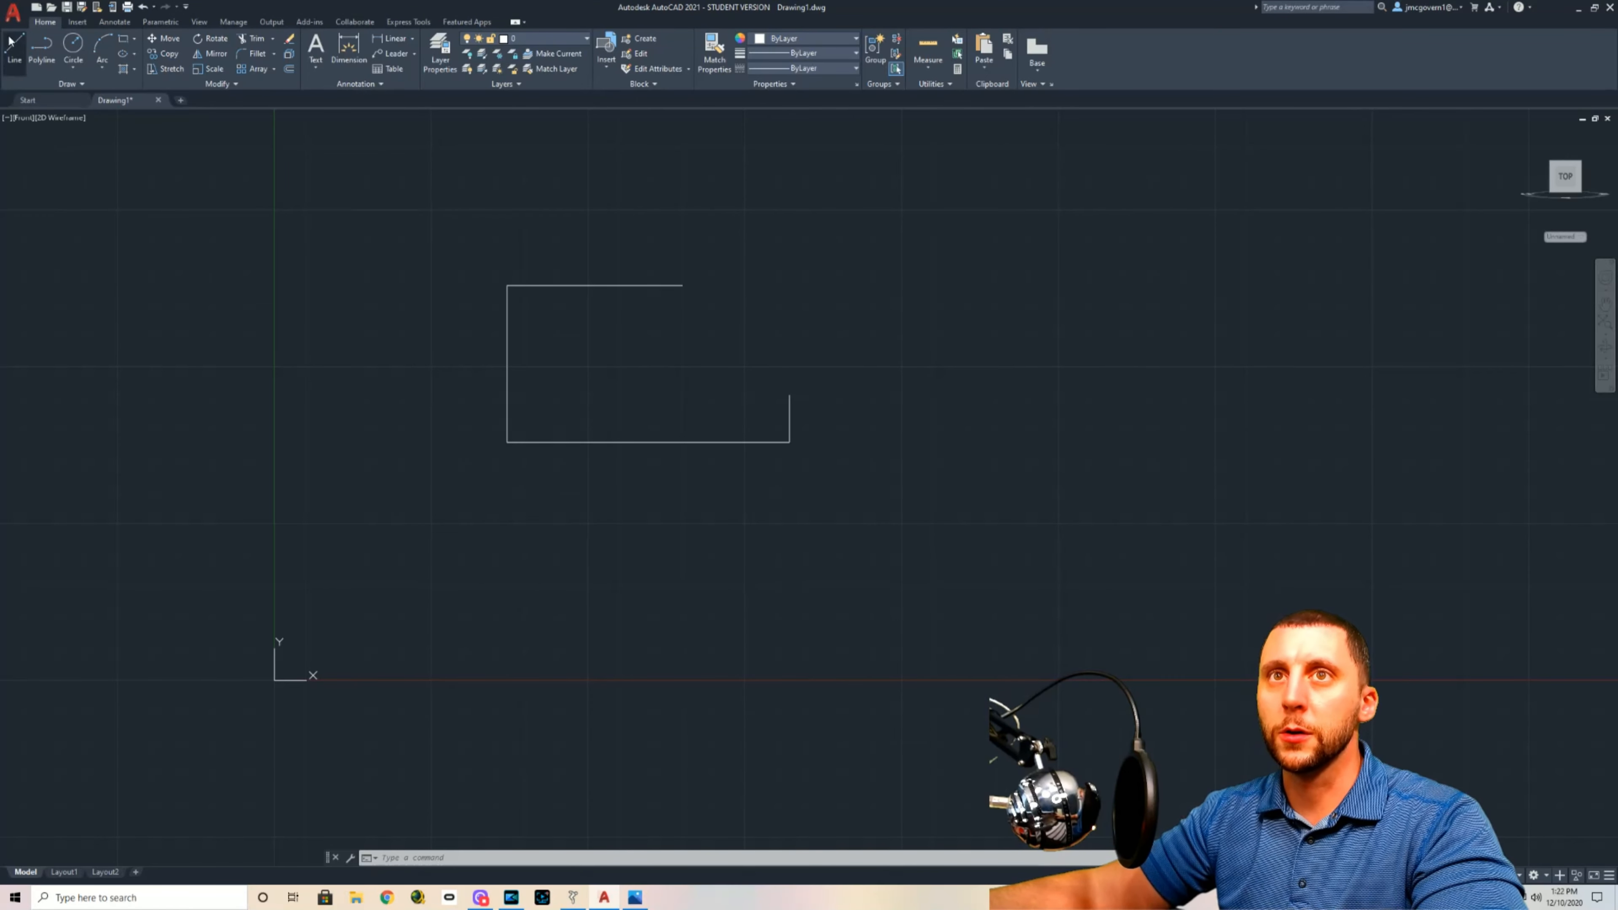
click(14, 47)
click(790, 395)
text(2.)
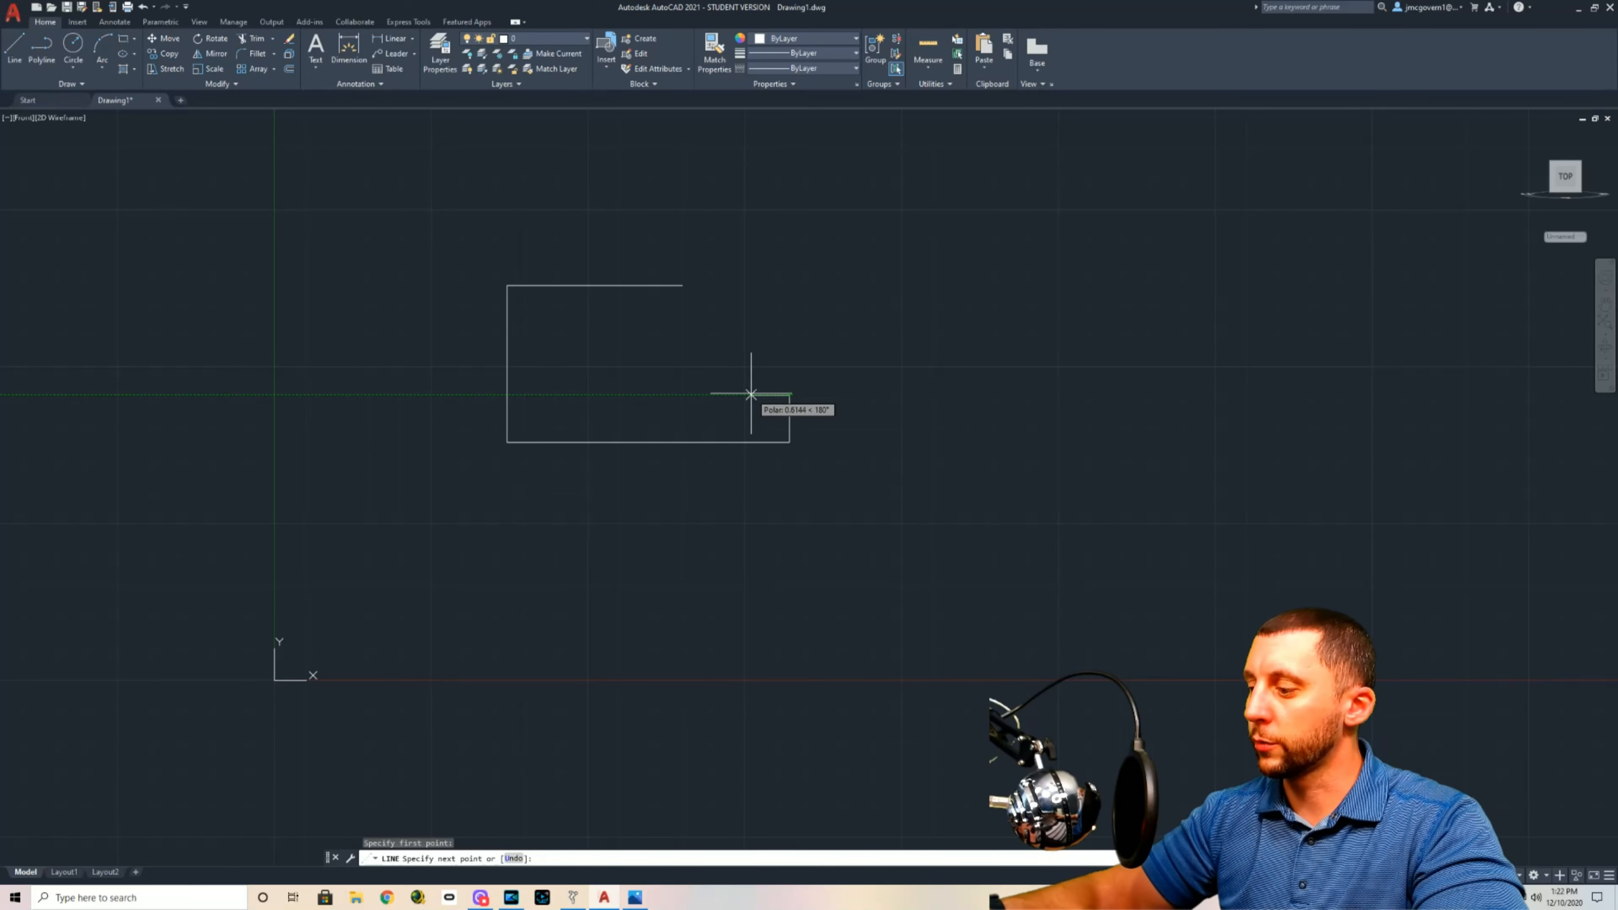
text(75)
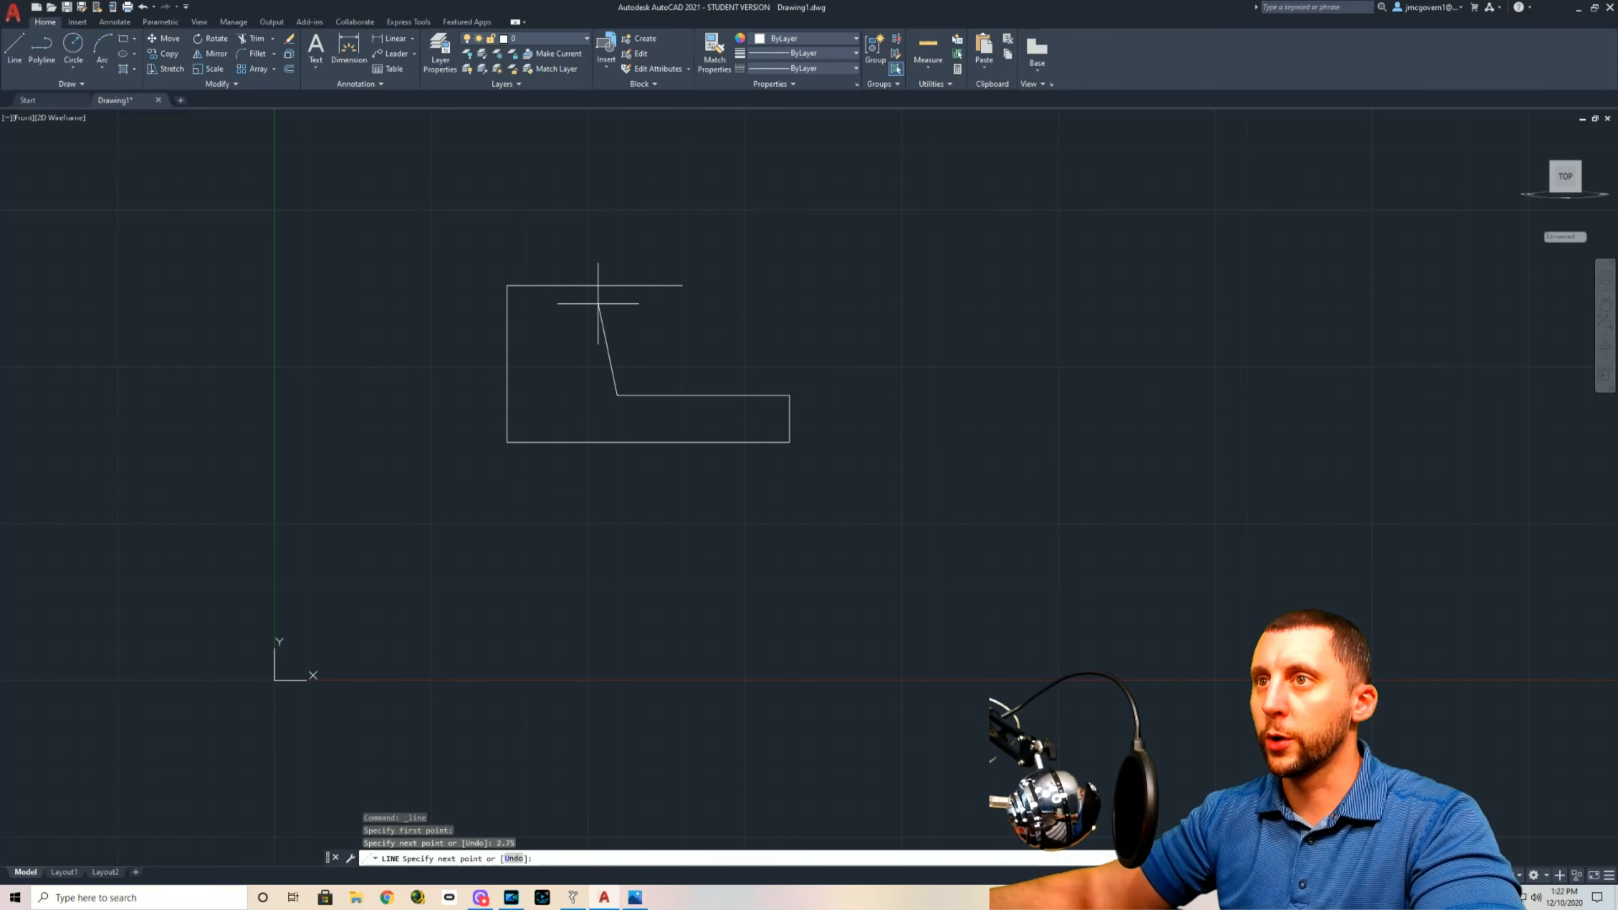
click(616, 285)
key(Escape)
Step: Trim the part of the top line that extends right of the inner vertical edge
text(tr)
key(Return)
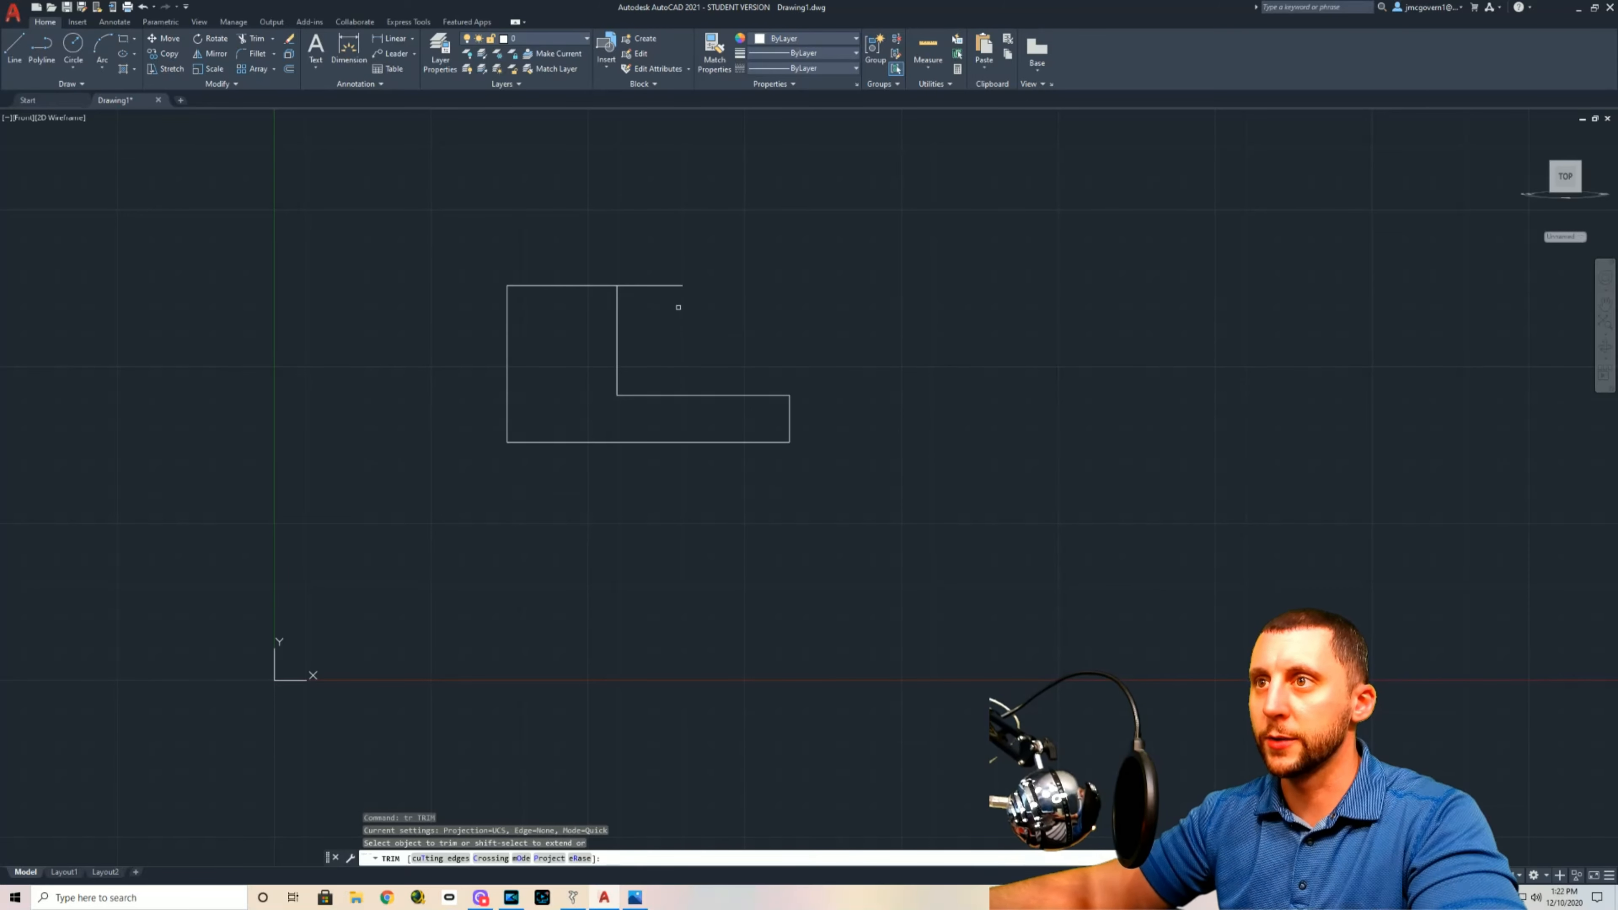
click(666, 284)
key(Escape)
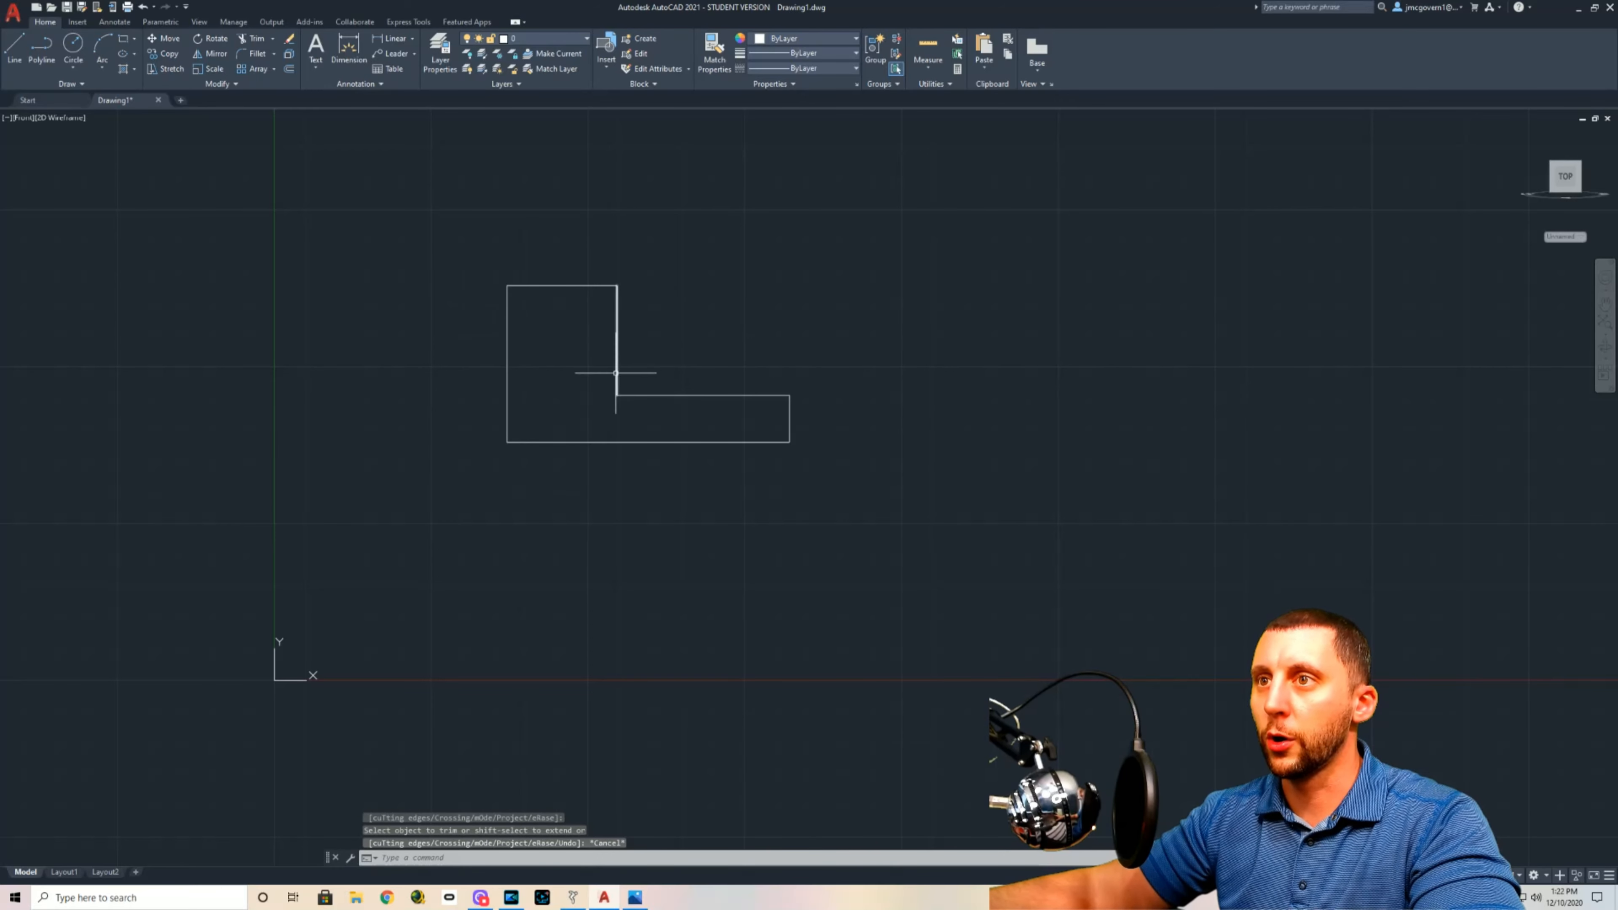
Step: Check the hole's position in the reference image and offset the profile's top line 7/8 downward
key(alt+Tab)
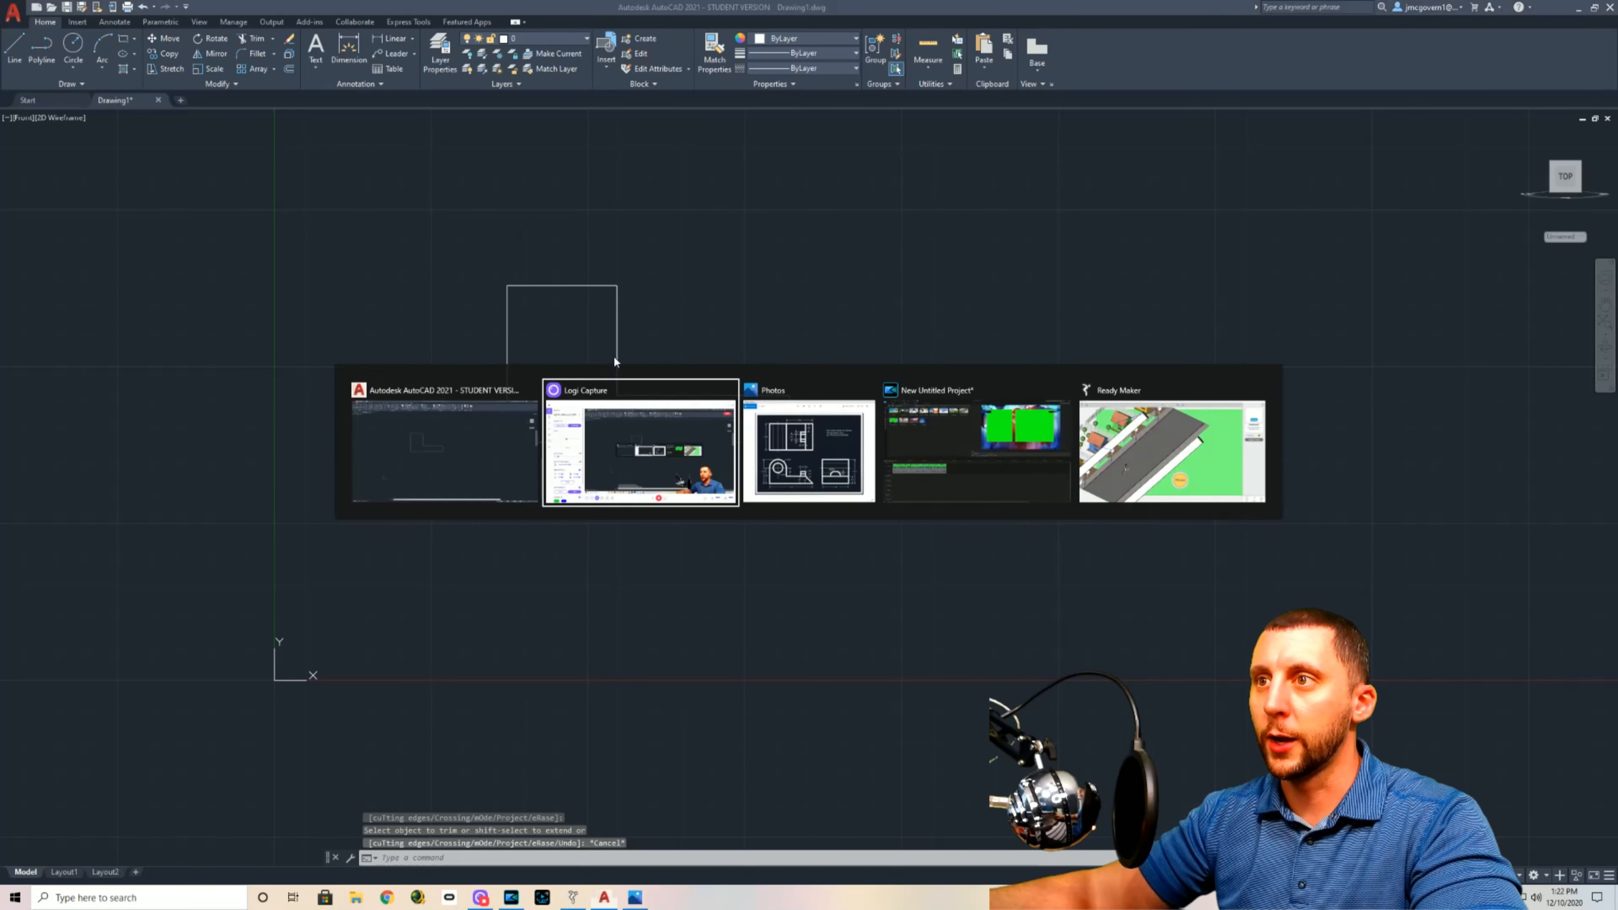
key(alt+Tab)
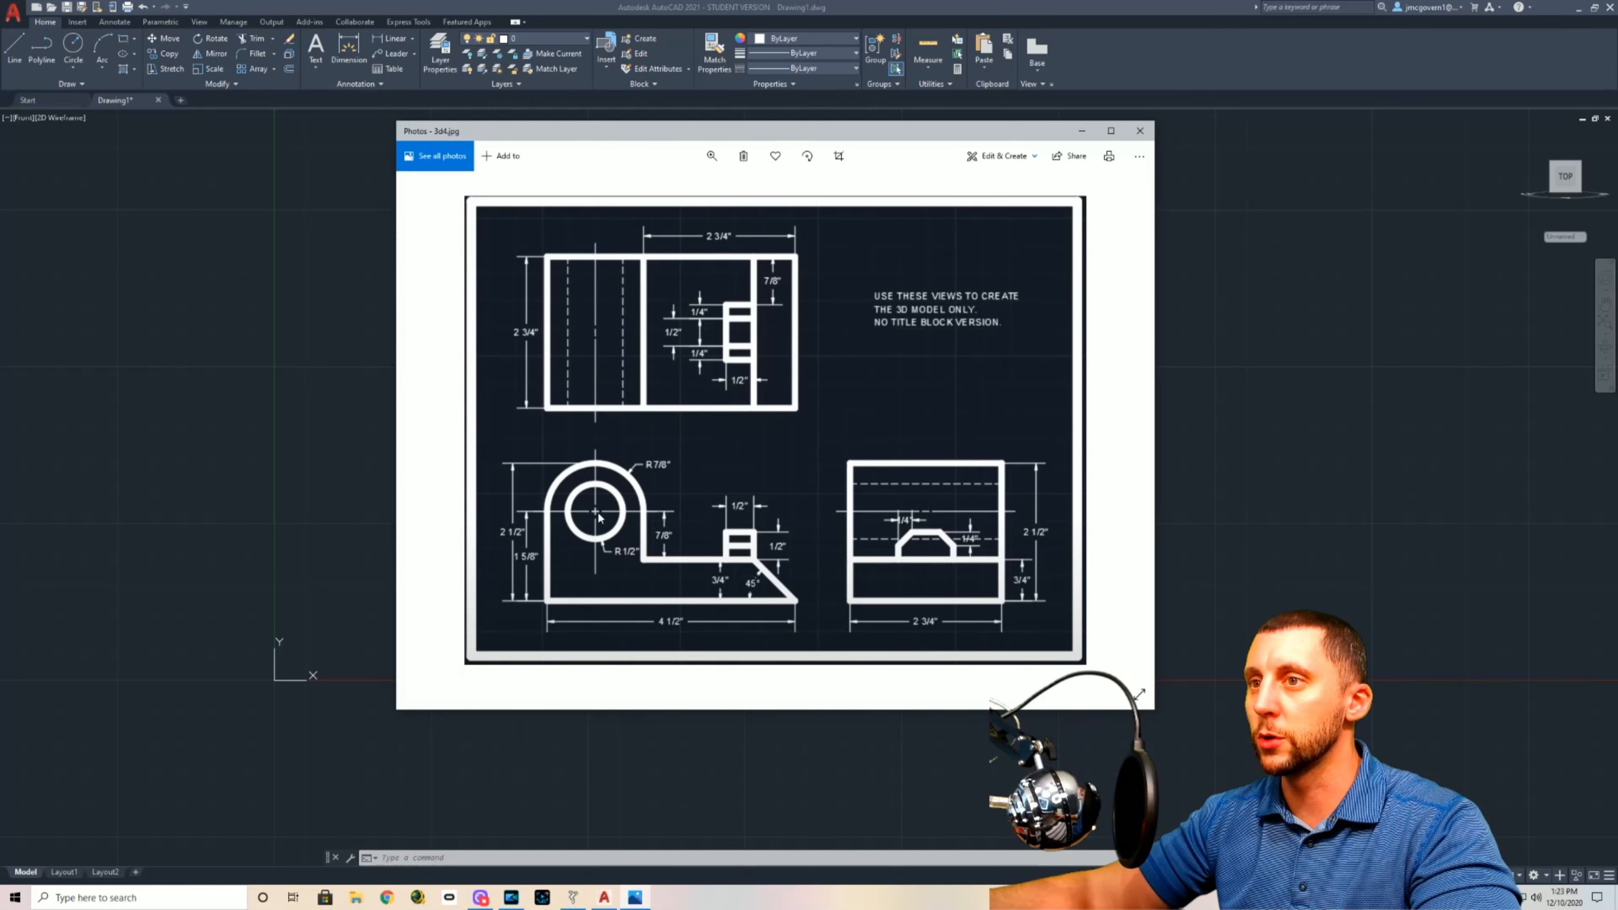
key(alt+Tab)
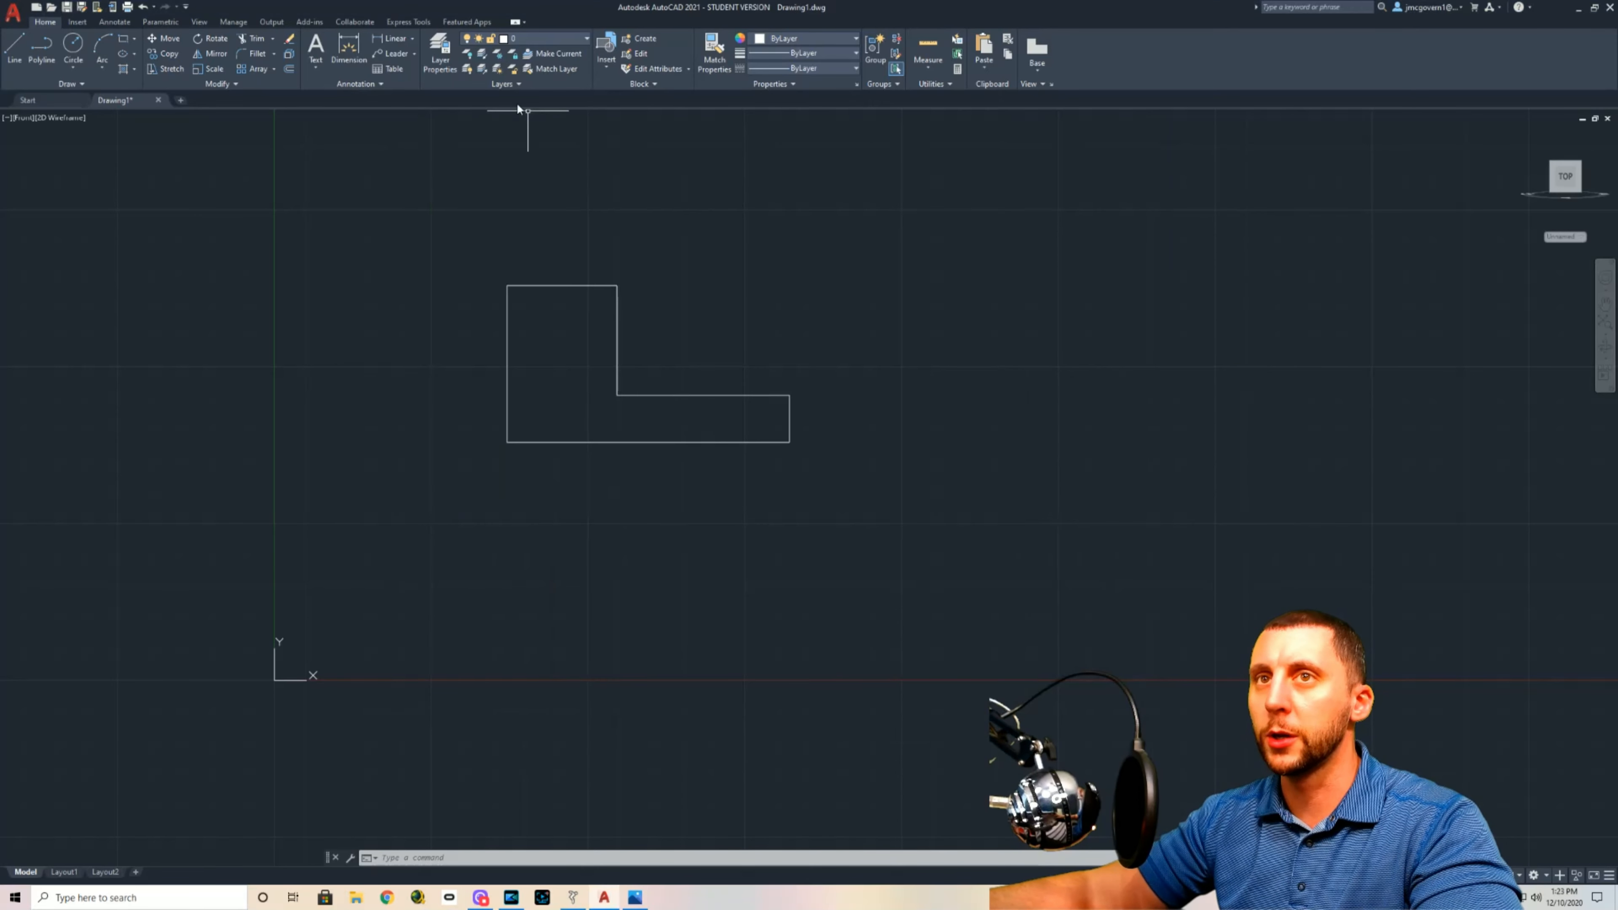
click(287, 69)
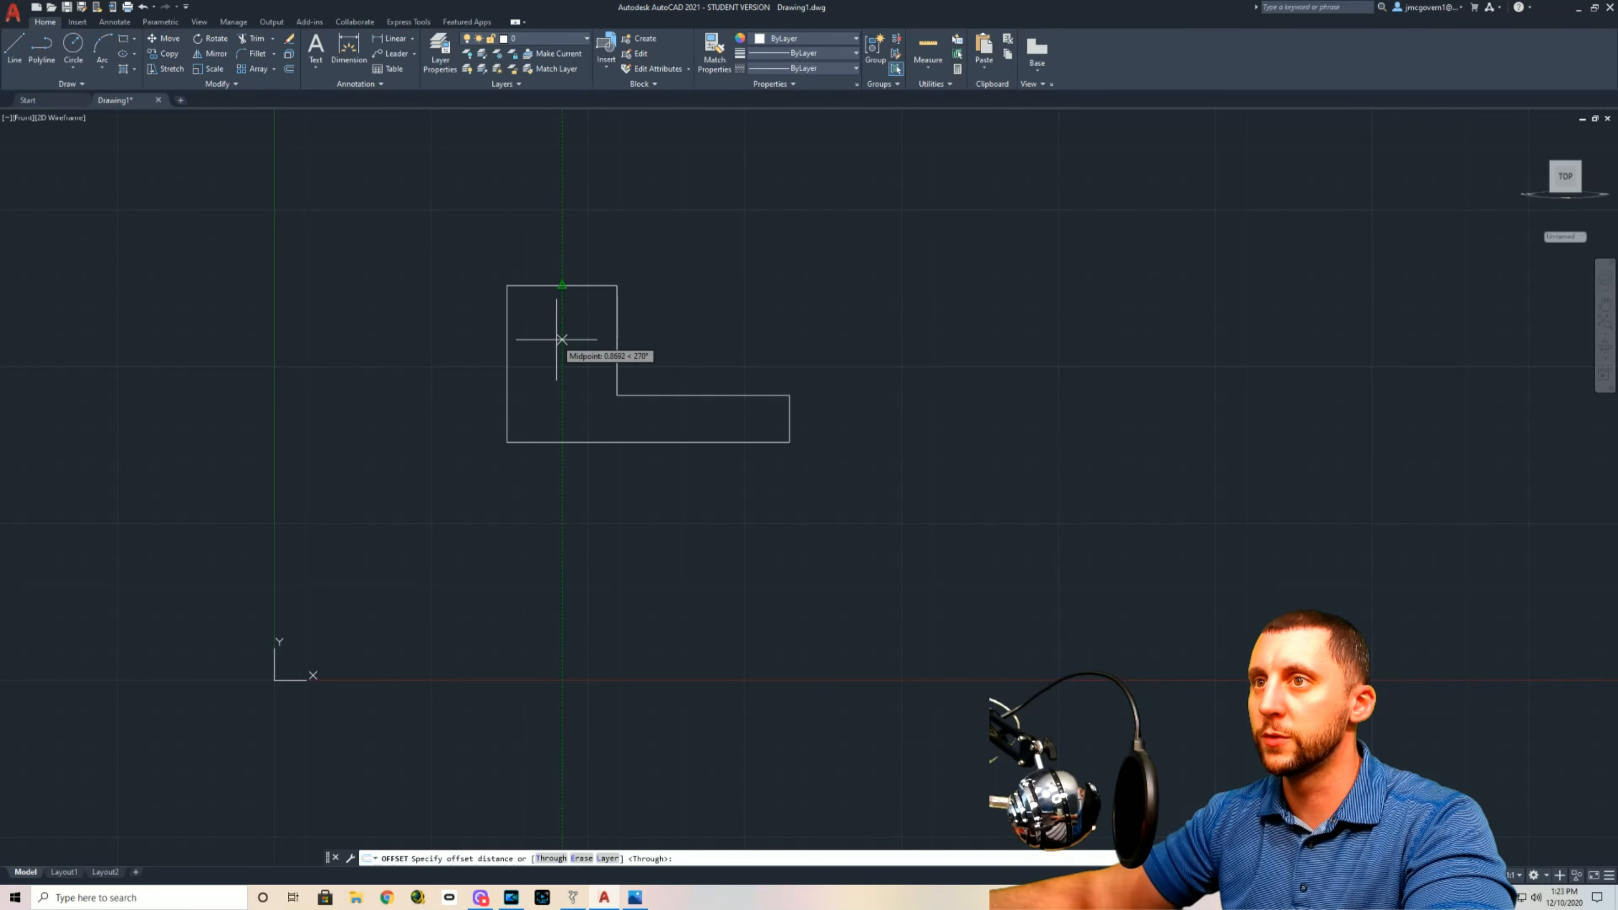
text(7/8)
key(Return)
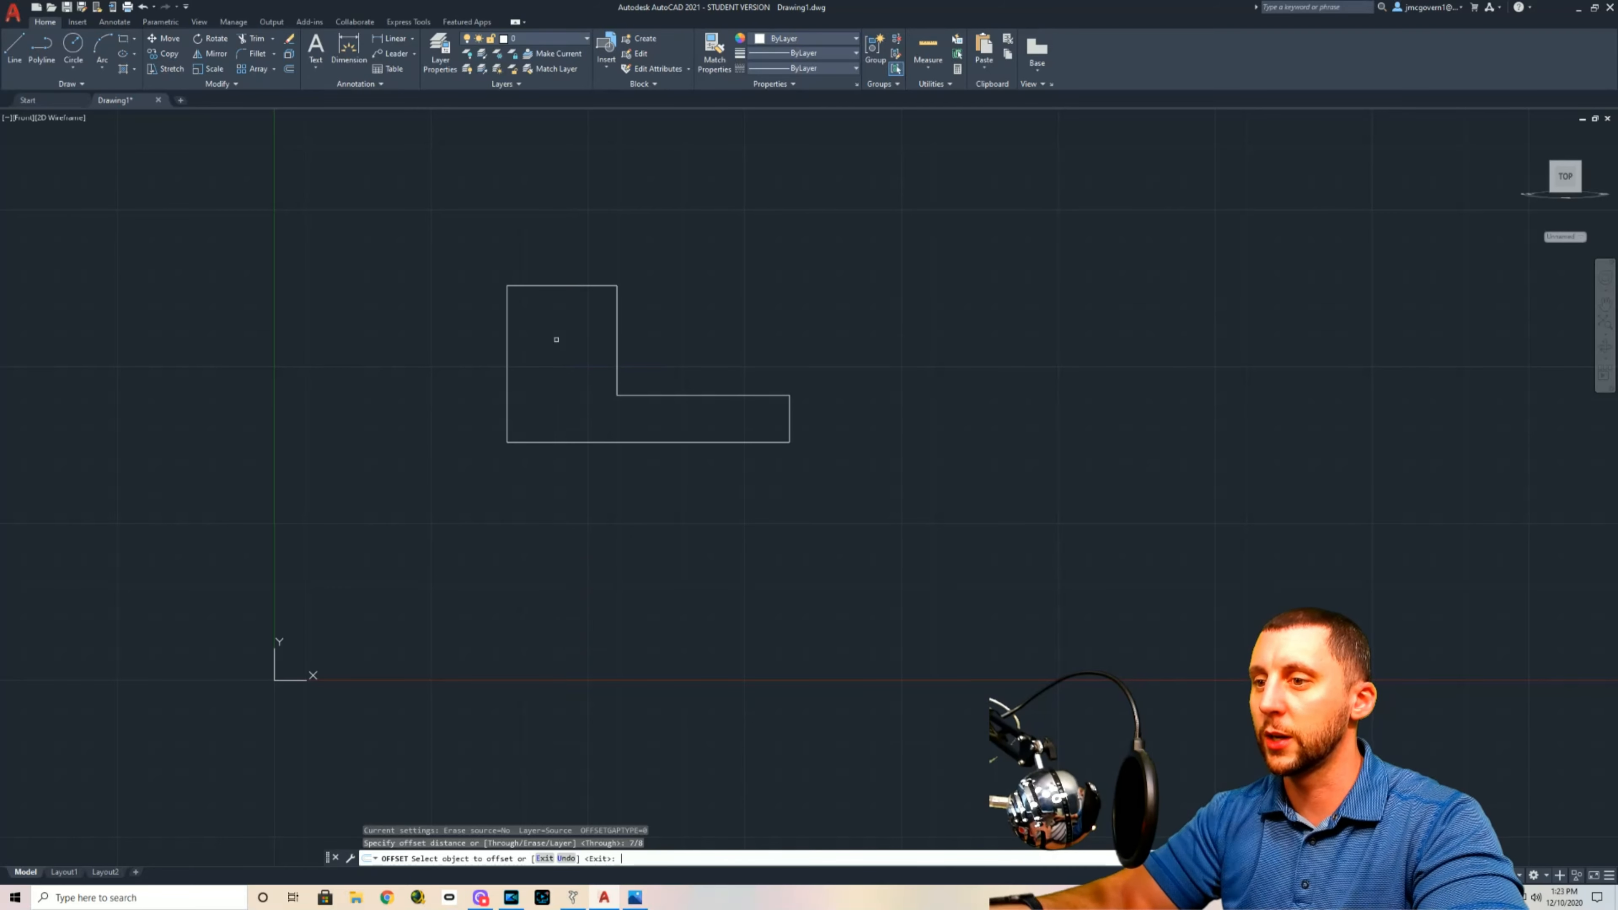
click(578, 287)
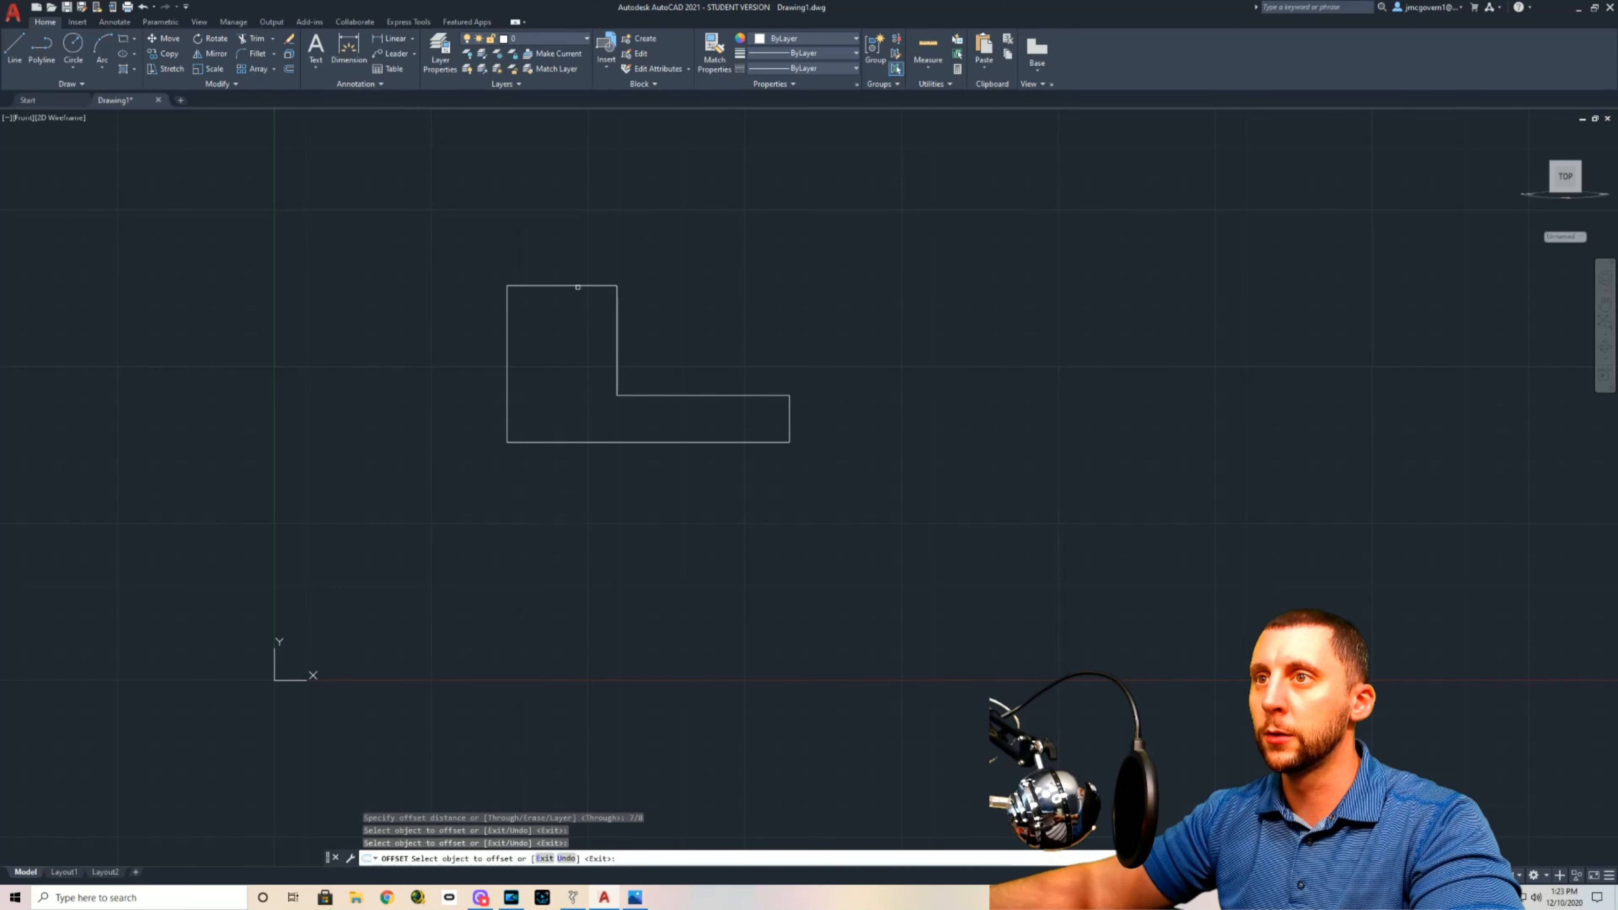
click(578, 286)
click(583, 378)
key(Escape)
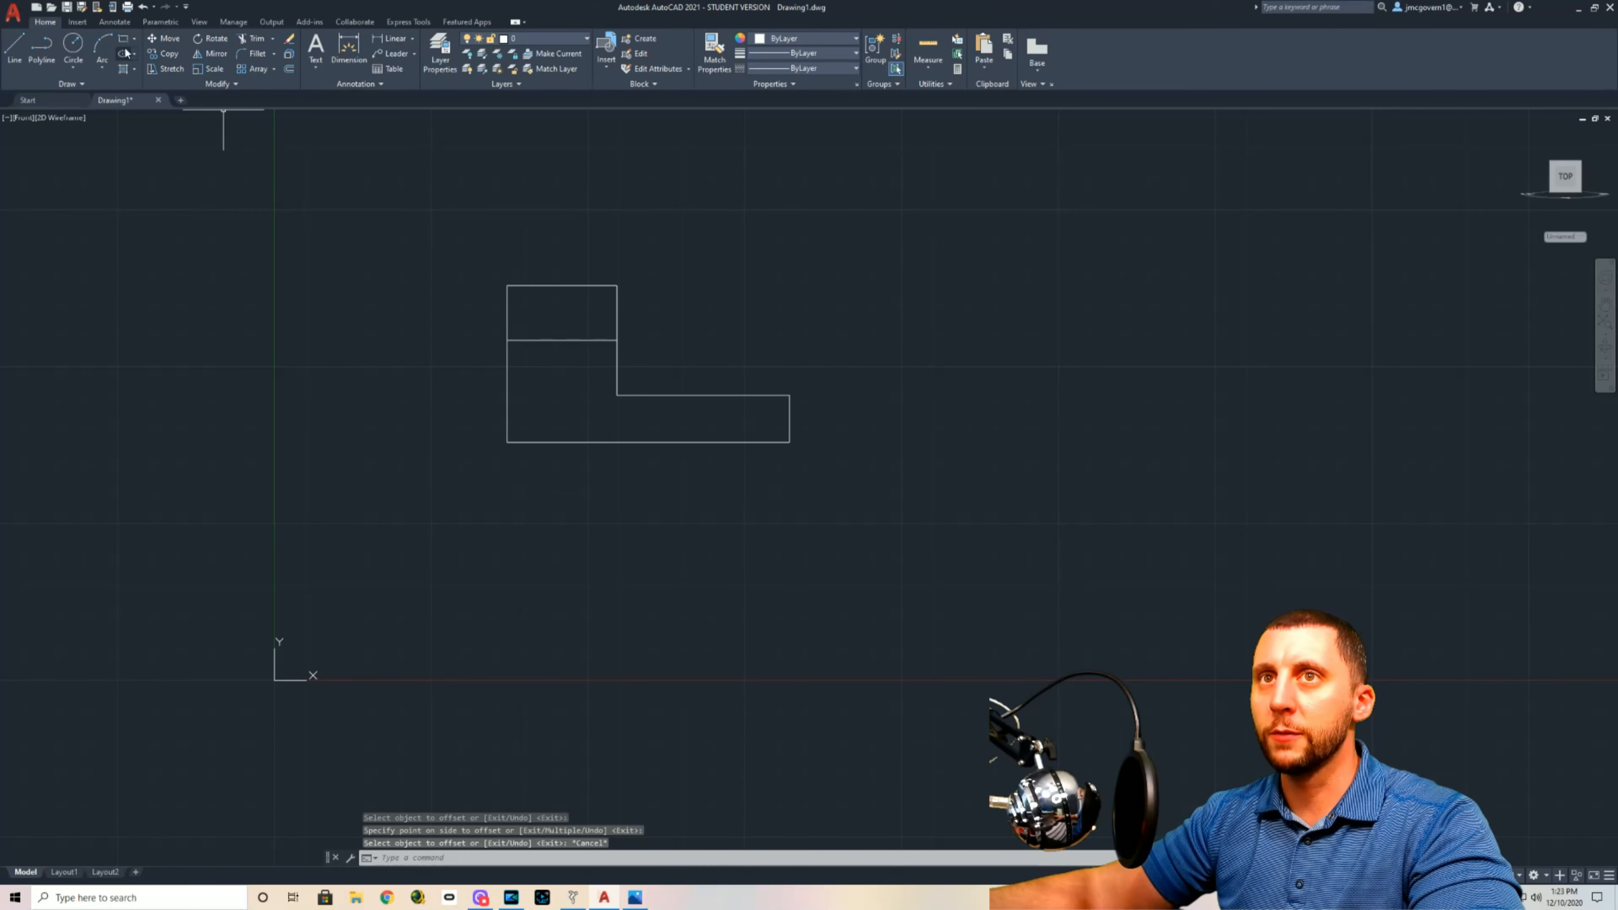
Step: Draw a circle of diameter 1/2 centred on the midpoint of the offset line
click(70, 61)
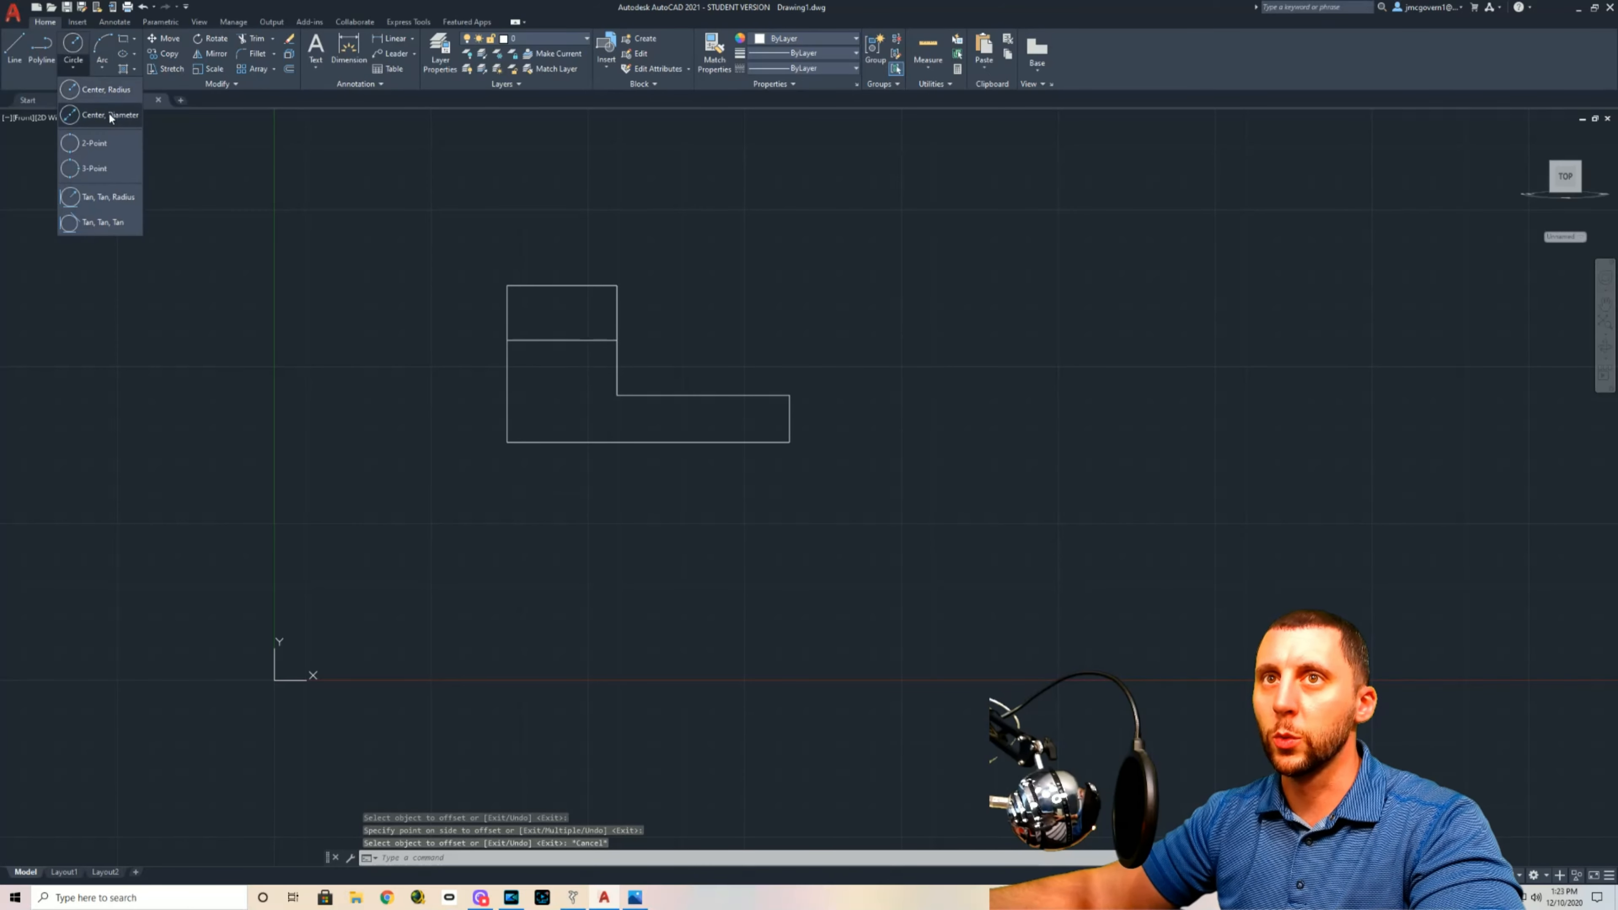
click(110, 114)
click(568, 342)
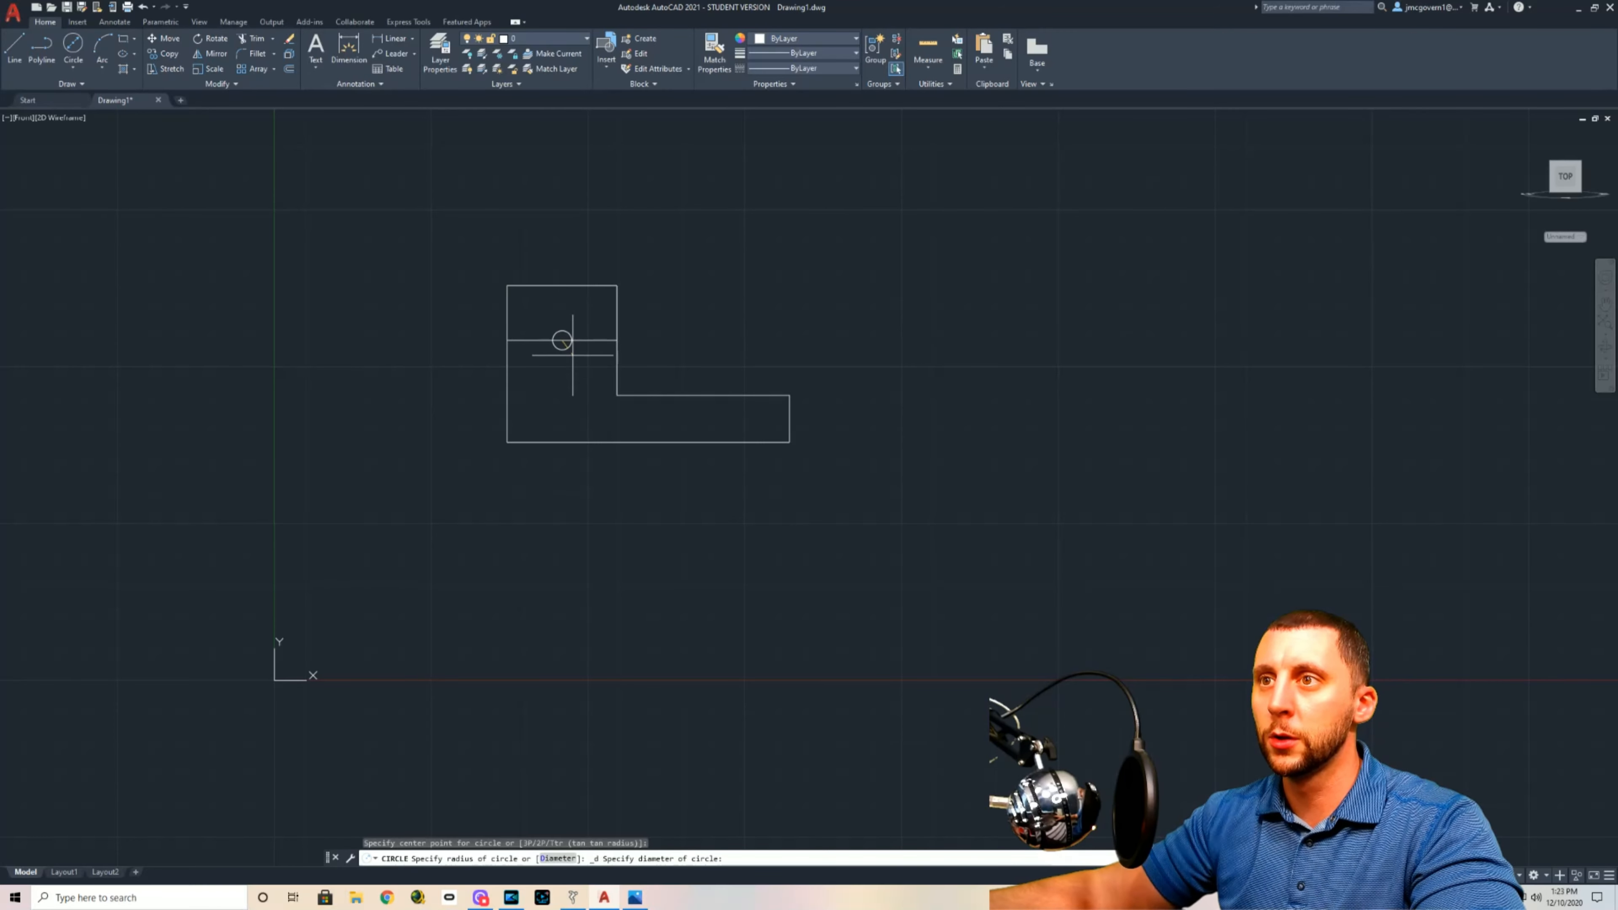
text(1/2)
key(Return)
key(Escape)
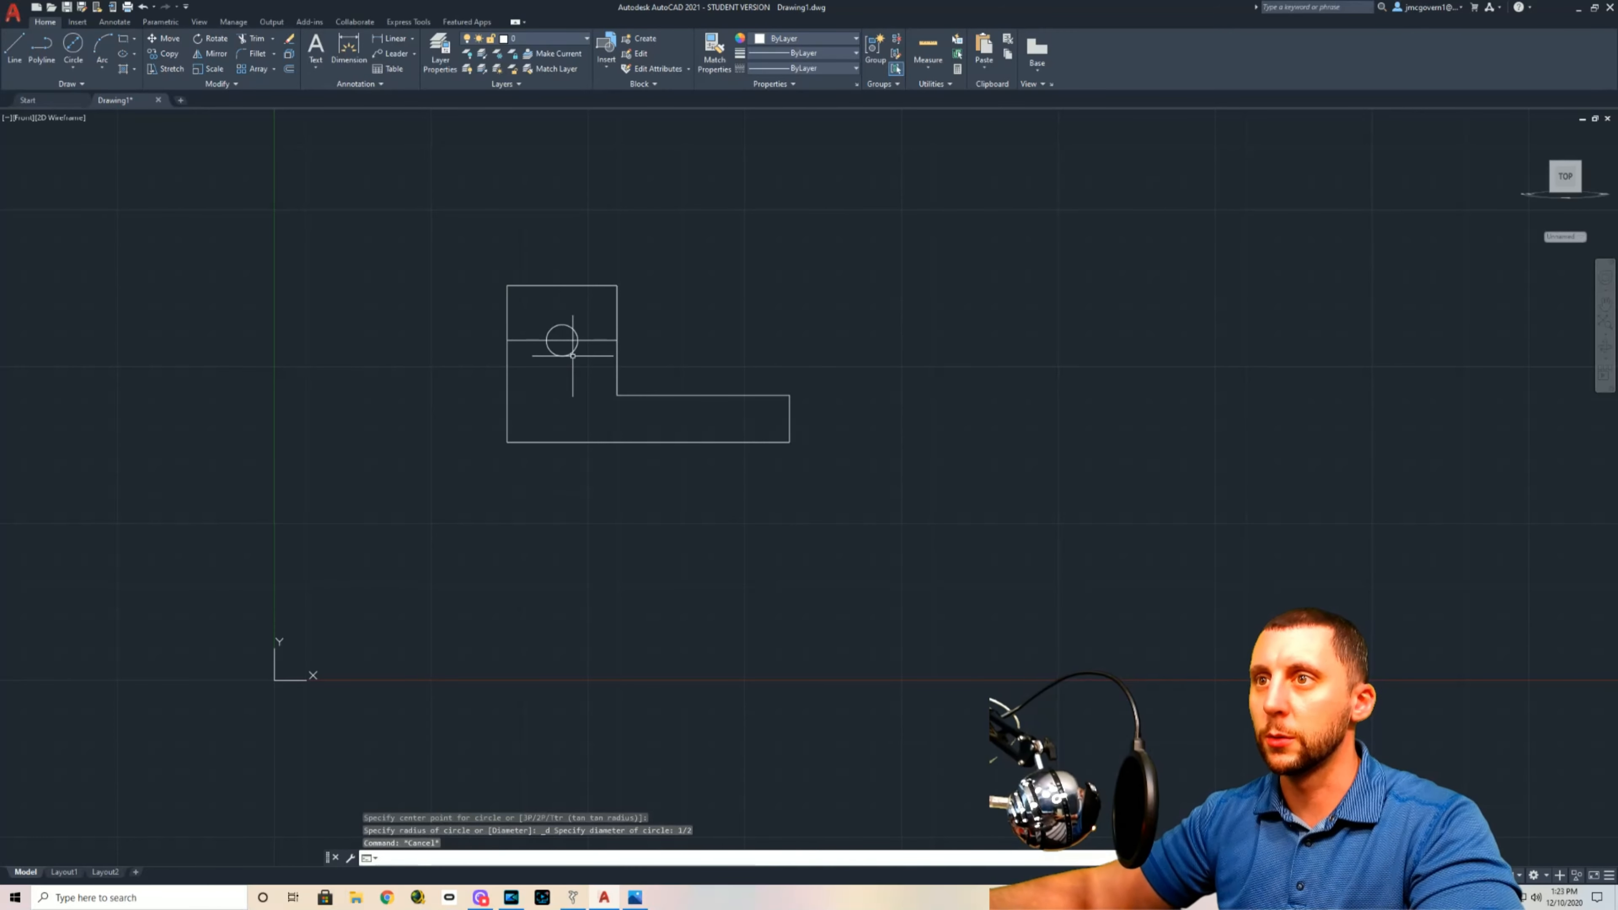
Step: Check the hole's size in the reference image and delete the existing circle
key(alt+Tab)
key(alt+Tab)
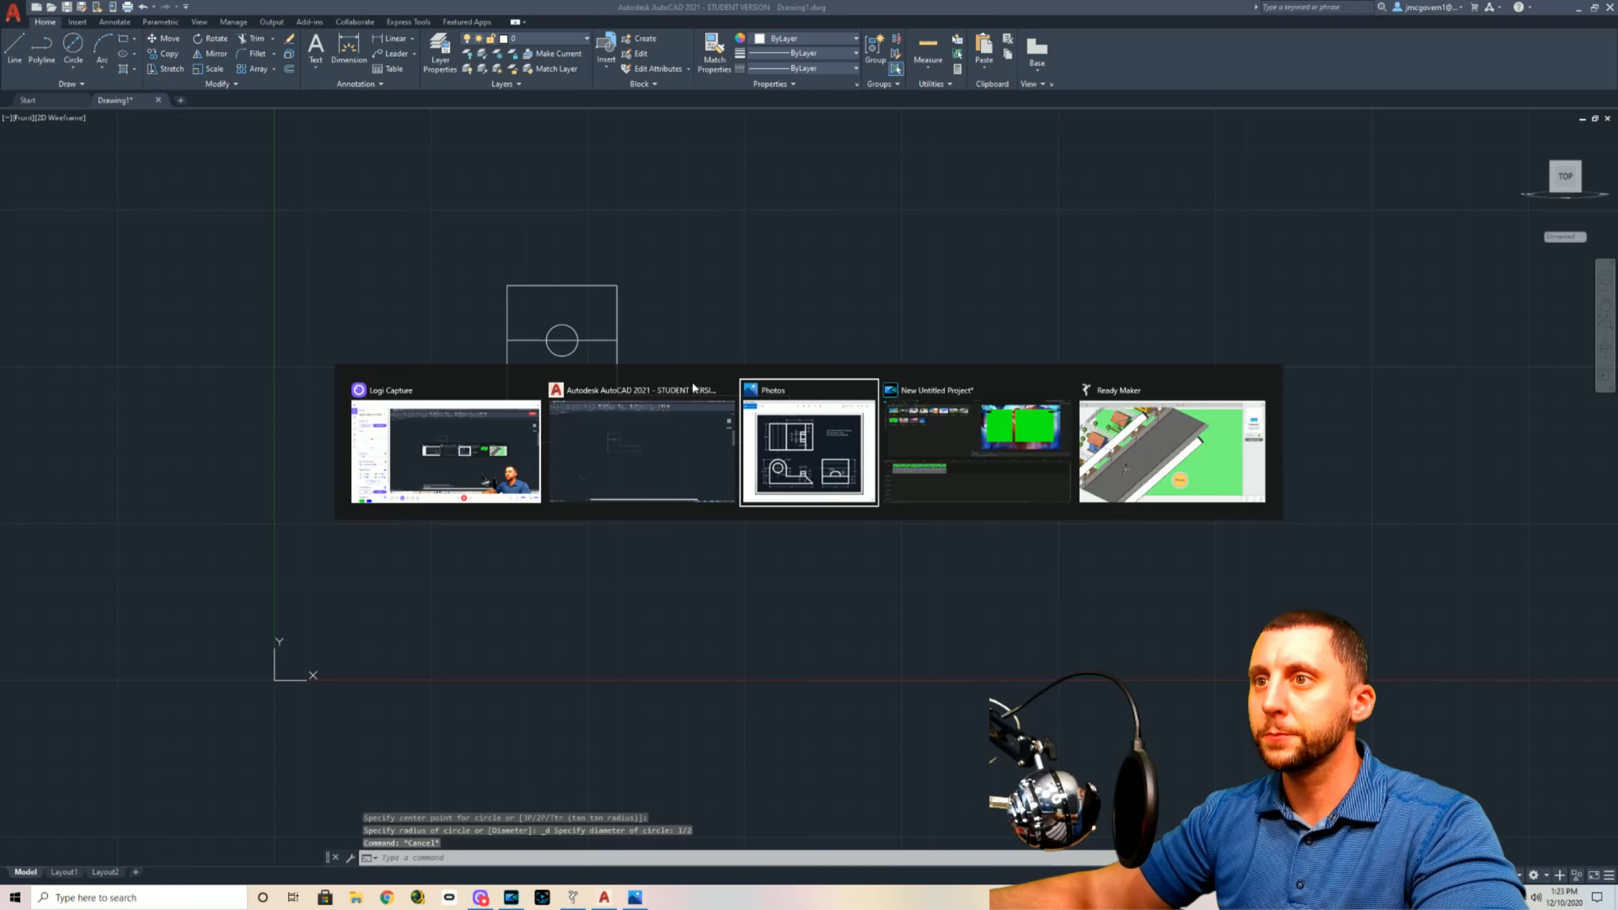
key(alt+Tab)
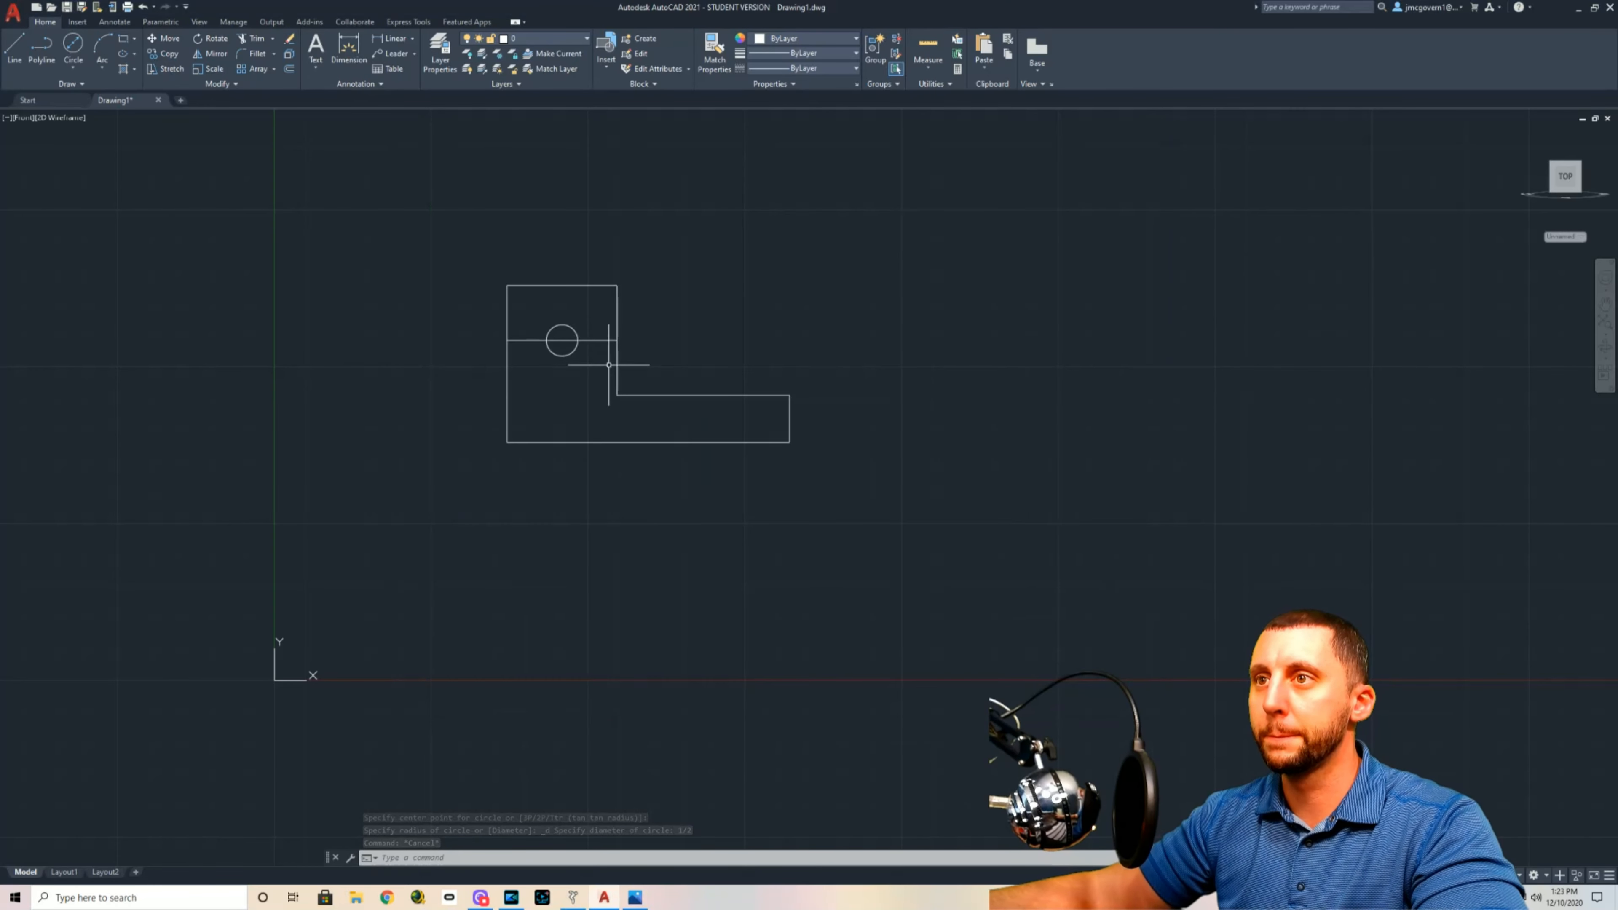
click(581, 327)
click(718, 372)
key(Delete)
Step: Draw a circle of radius 1/2 centred on the midpoint of the offset line
click(75, 66)
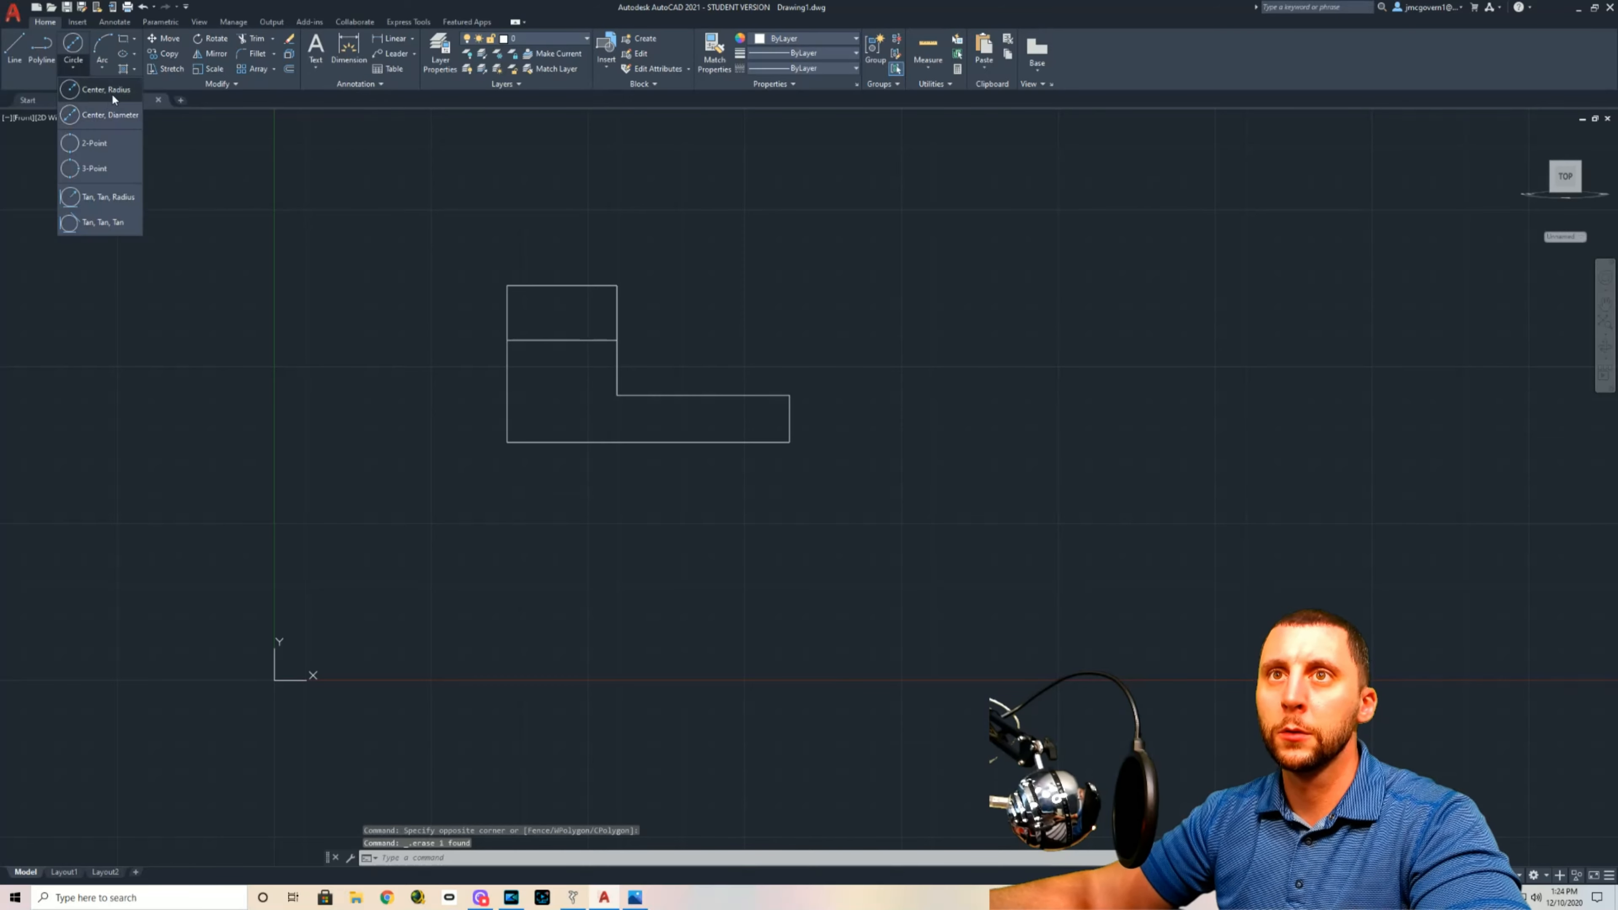
click(96, 120)
click(562, 340)
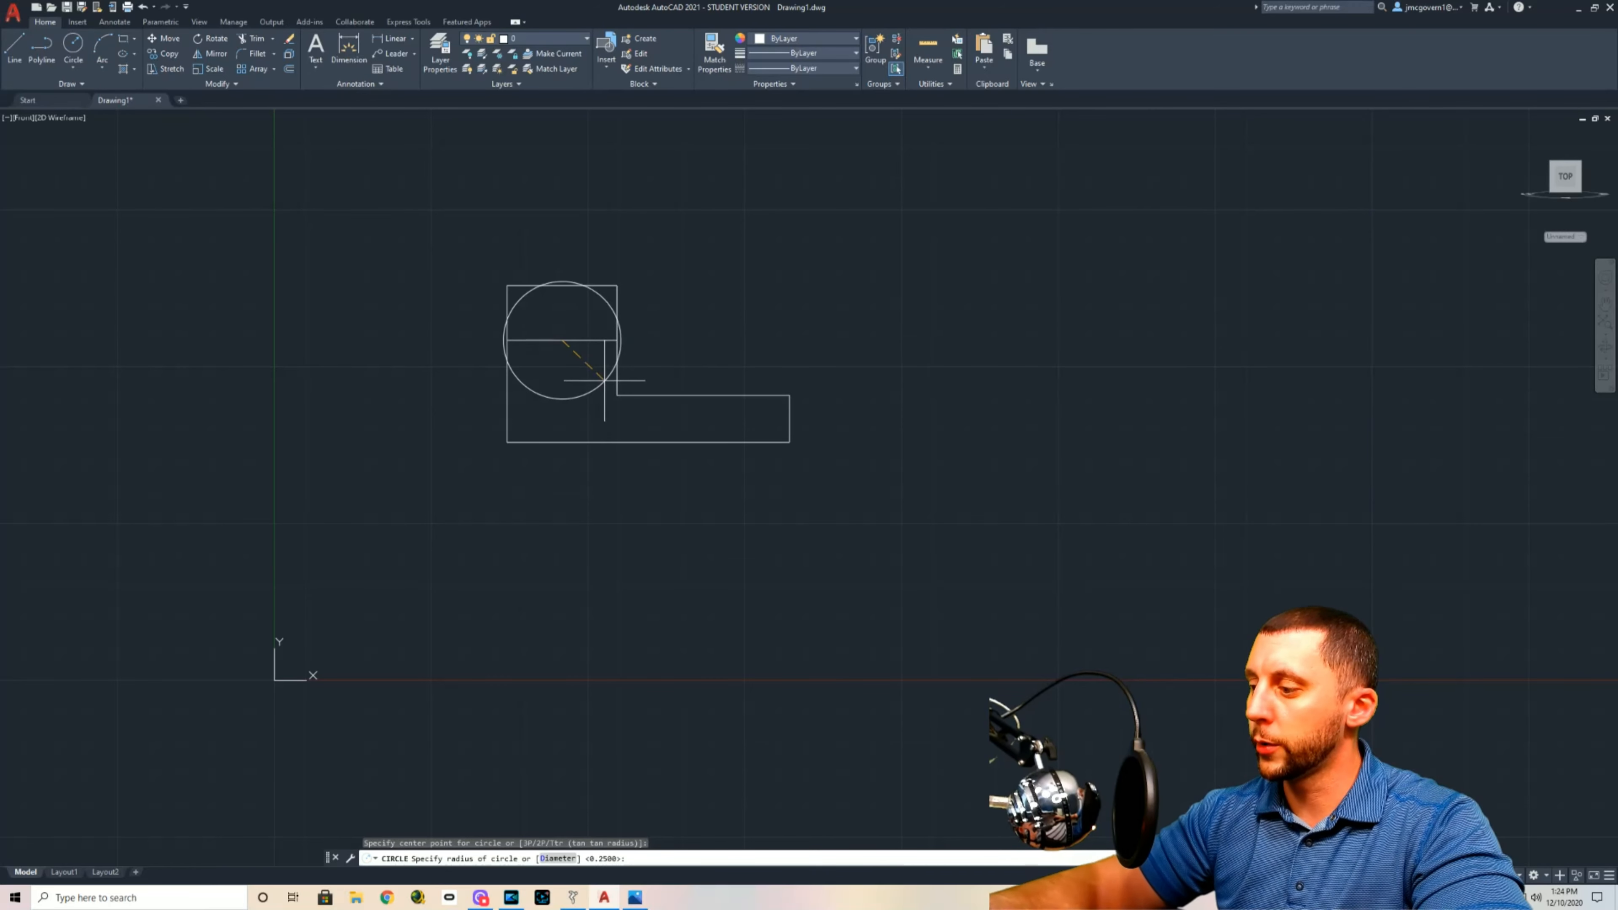
text(1/2)
key(Return)
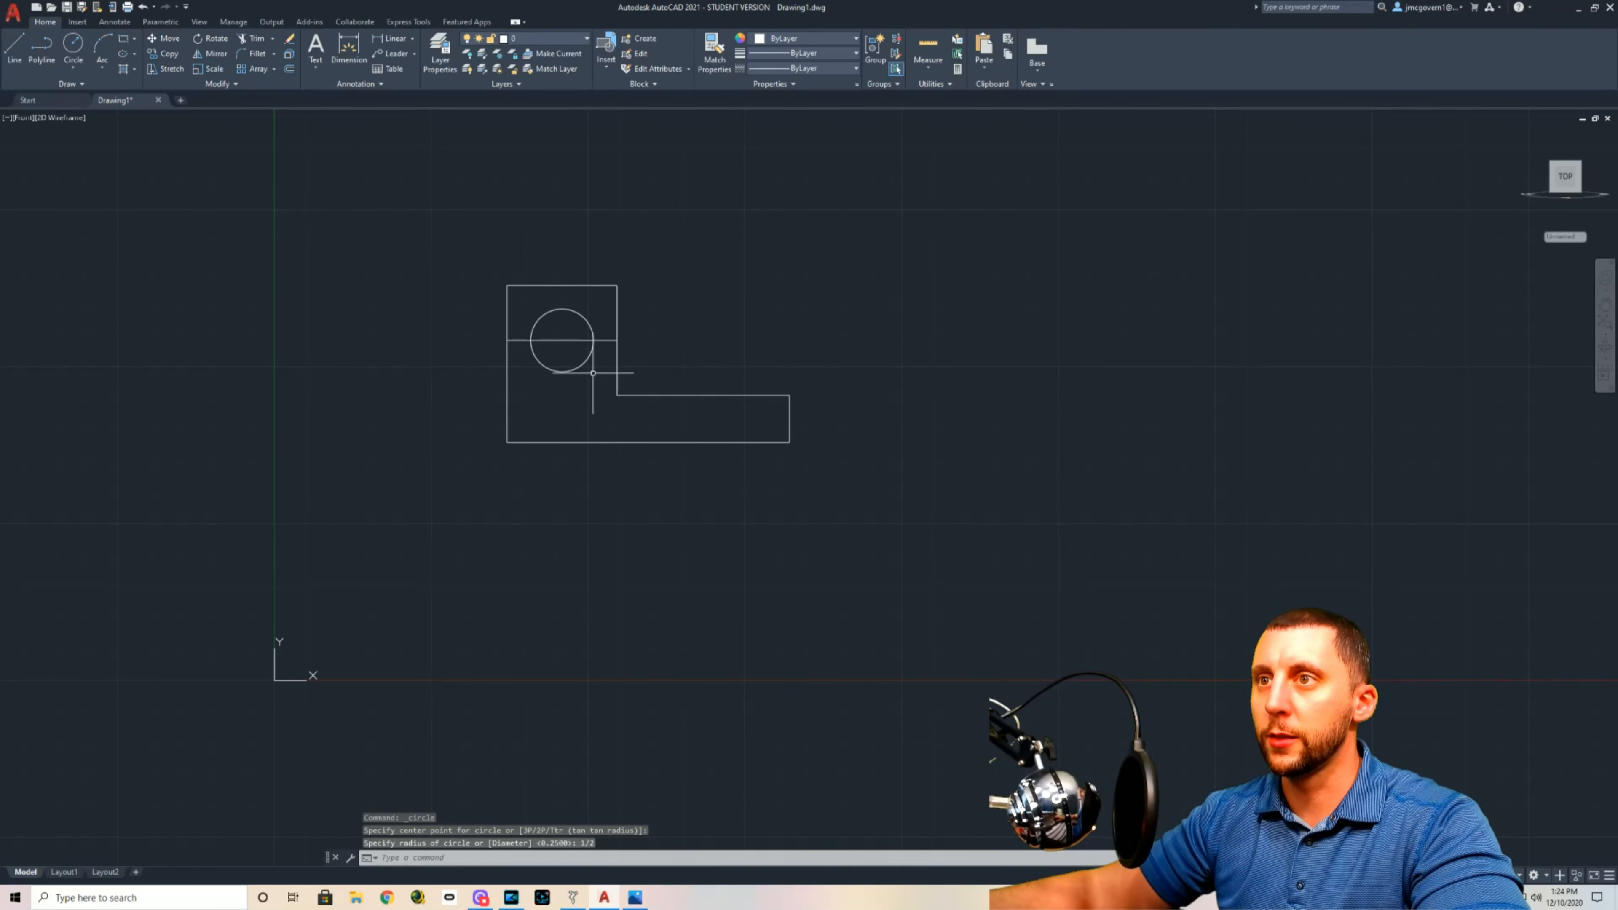
Step: Draw a concentric circle of radius 7/8 around the hole
key(Return)
click(562, 341)
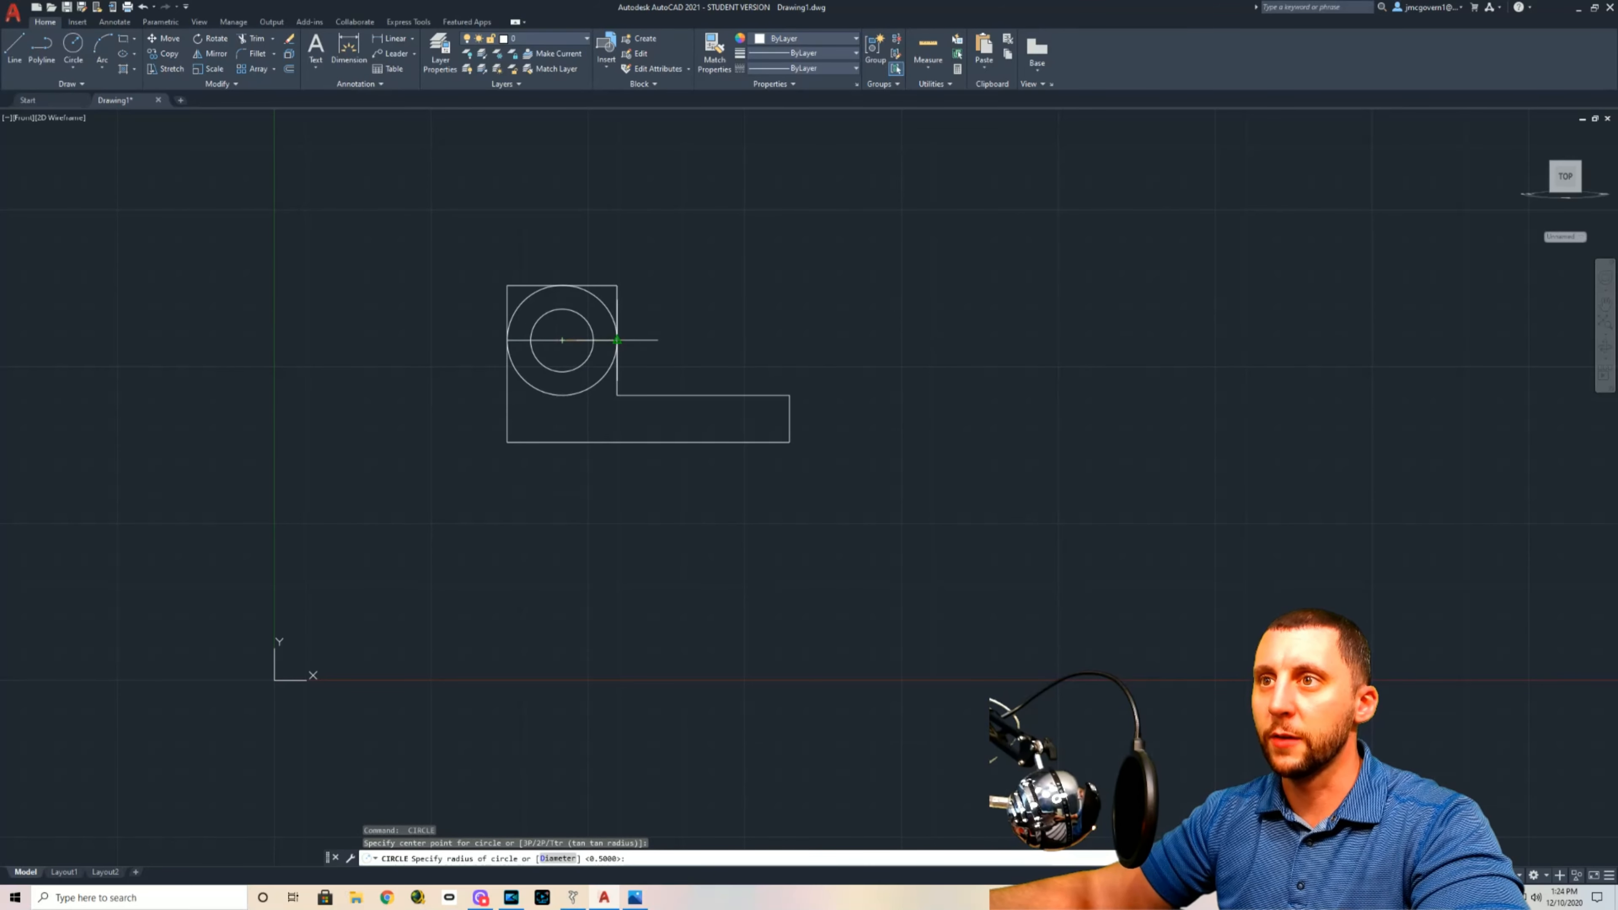
text(7/8)
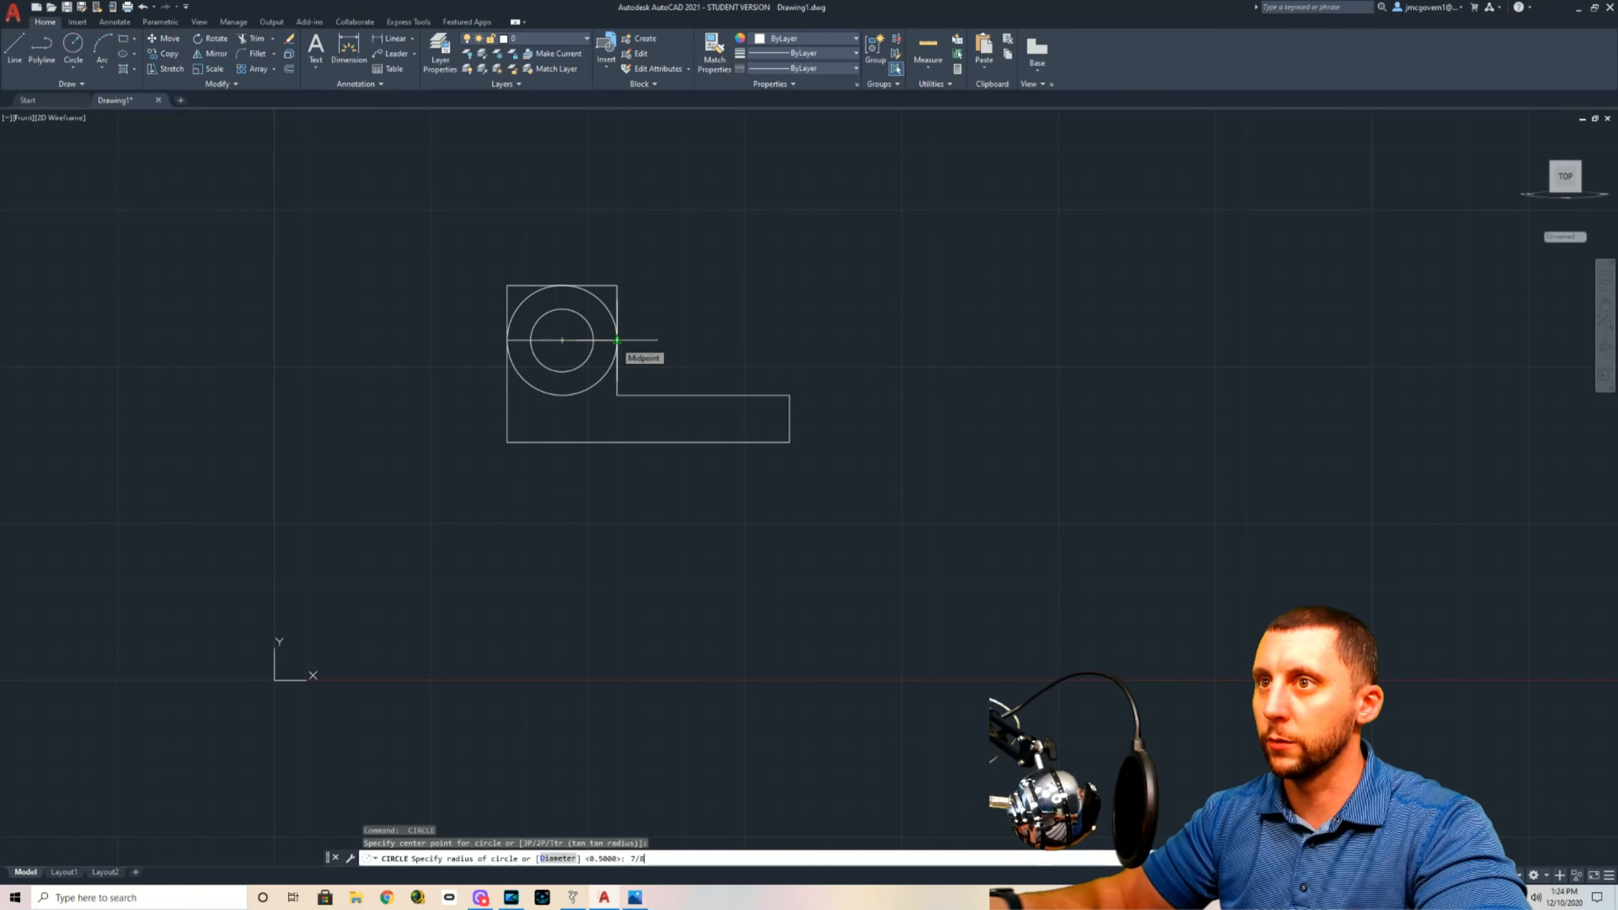
key(Return)
key(Escape)
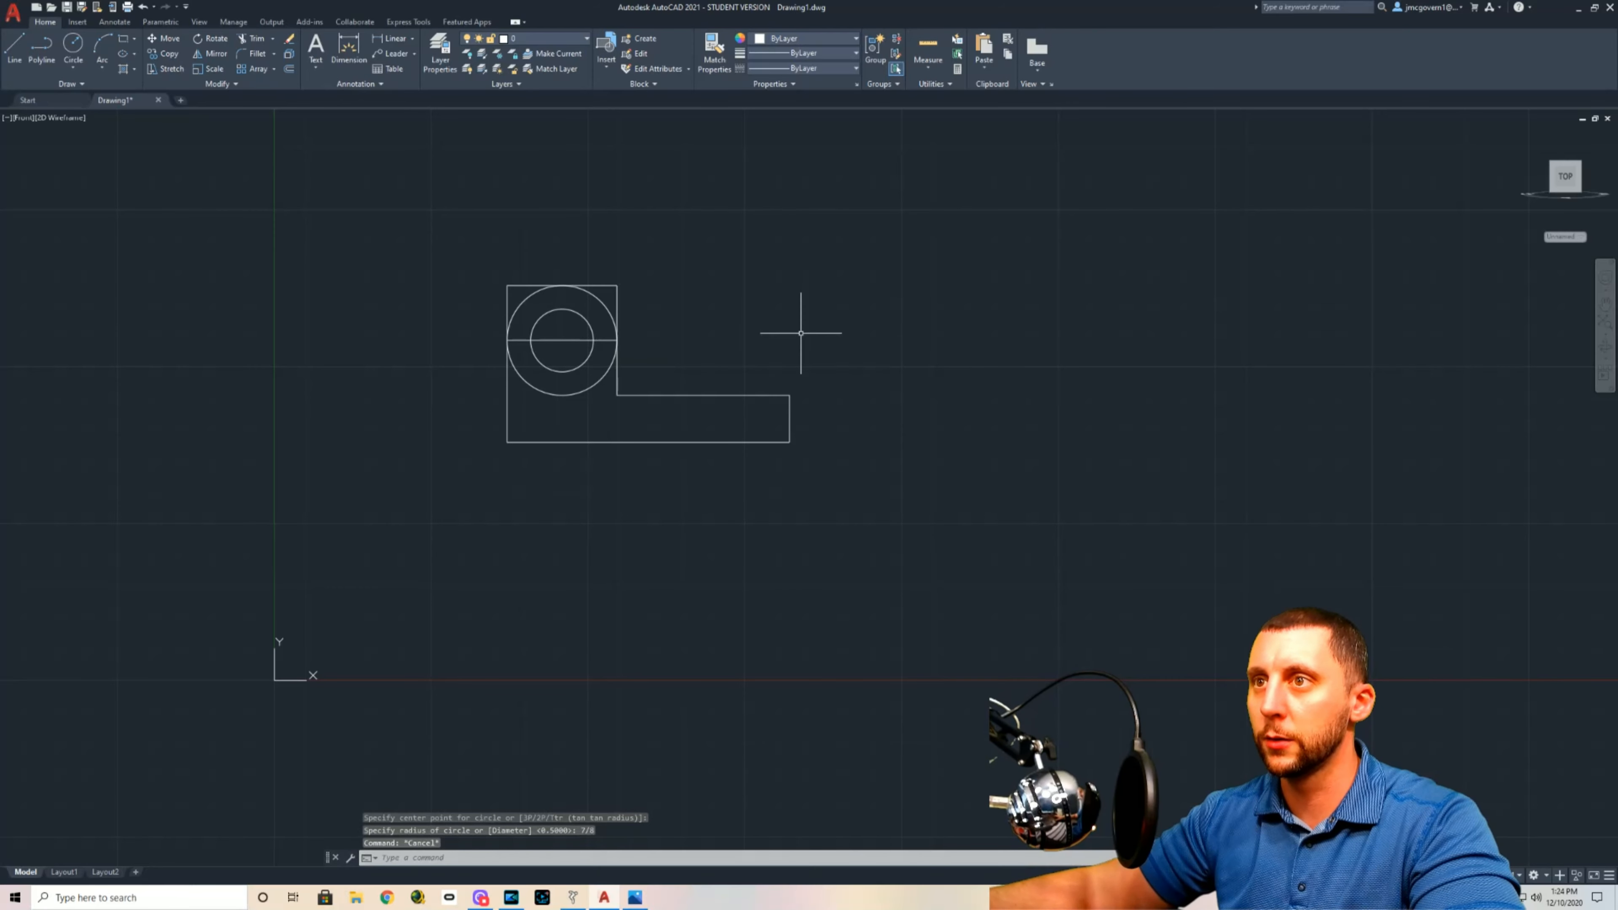
Step: Delete the profile's top line and trim both vertical edges where they extend above the outer circle's horizontal centreline
click(598, 284)
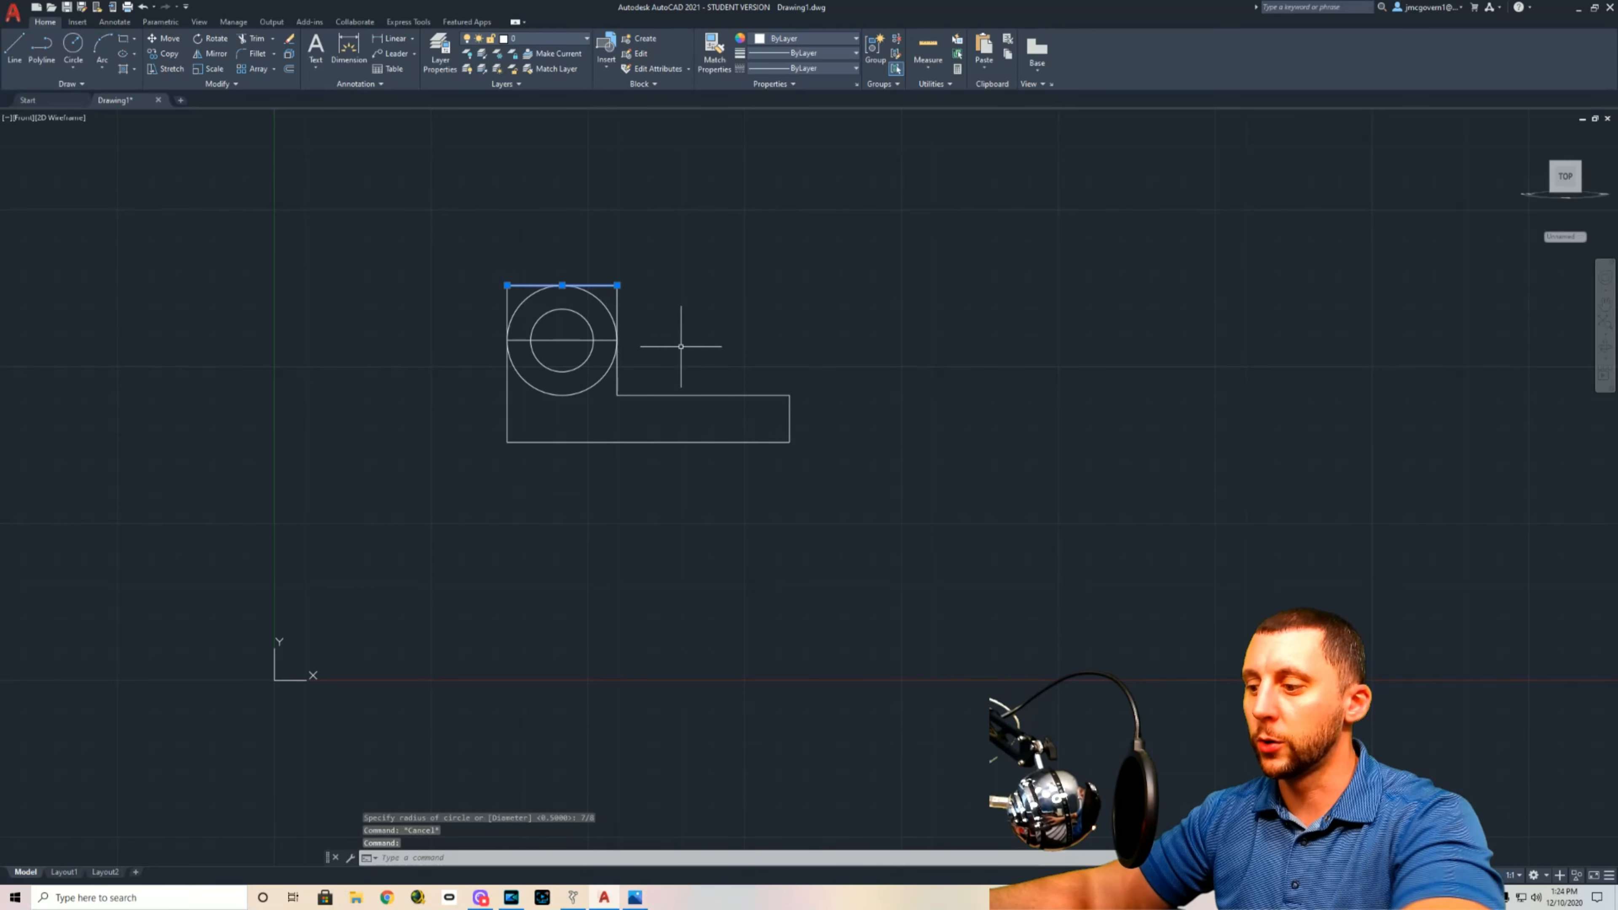
key(Delete)
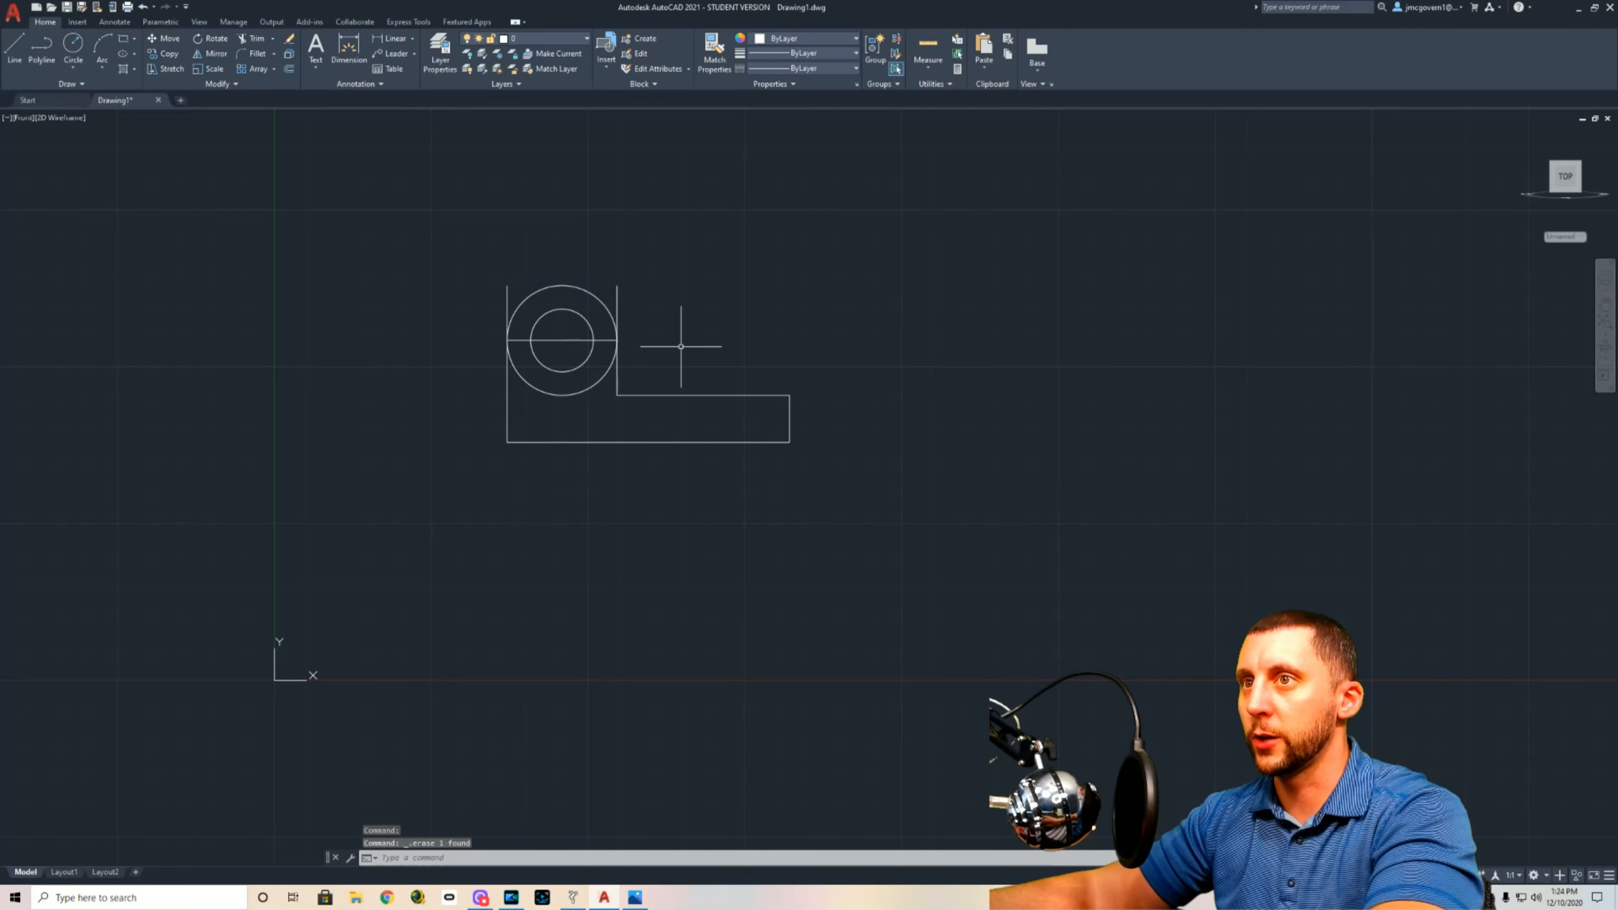
text(tr)
key(Return)
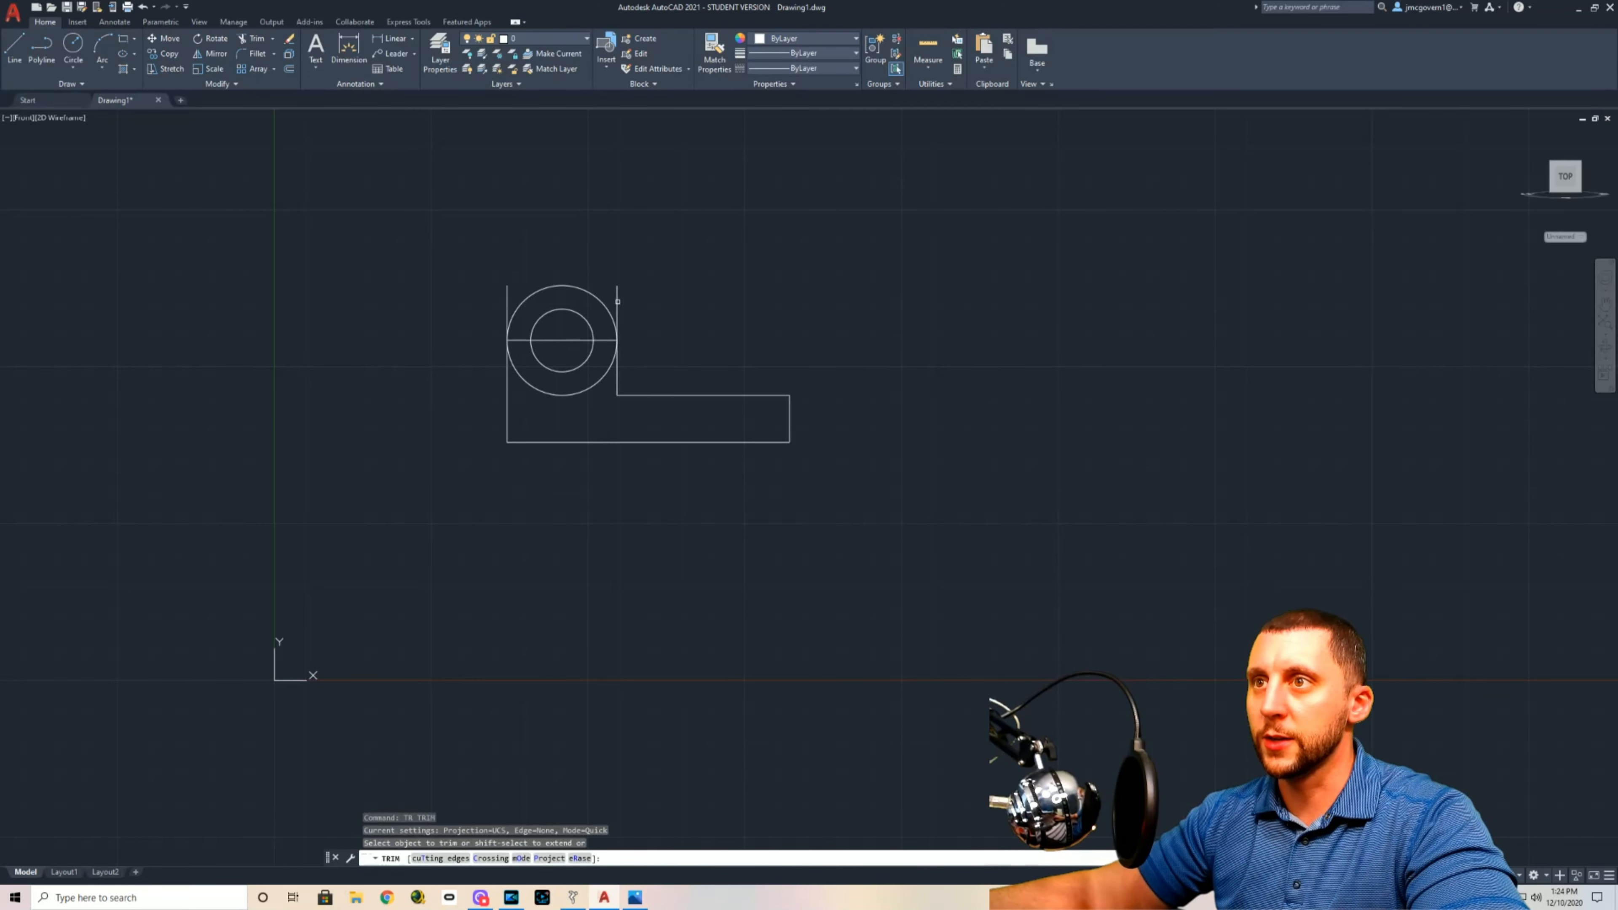
click(617, 301)
click(506, 293)
click(515, 296)
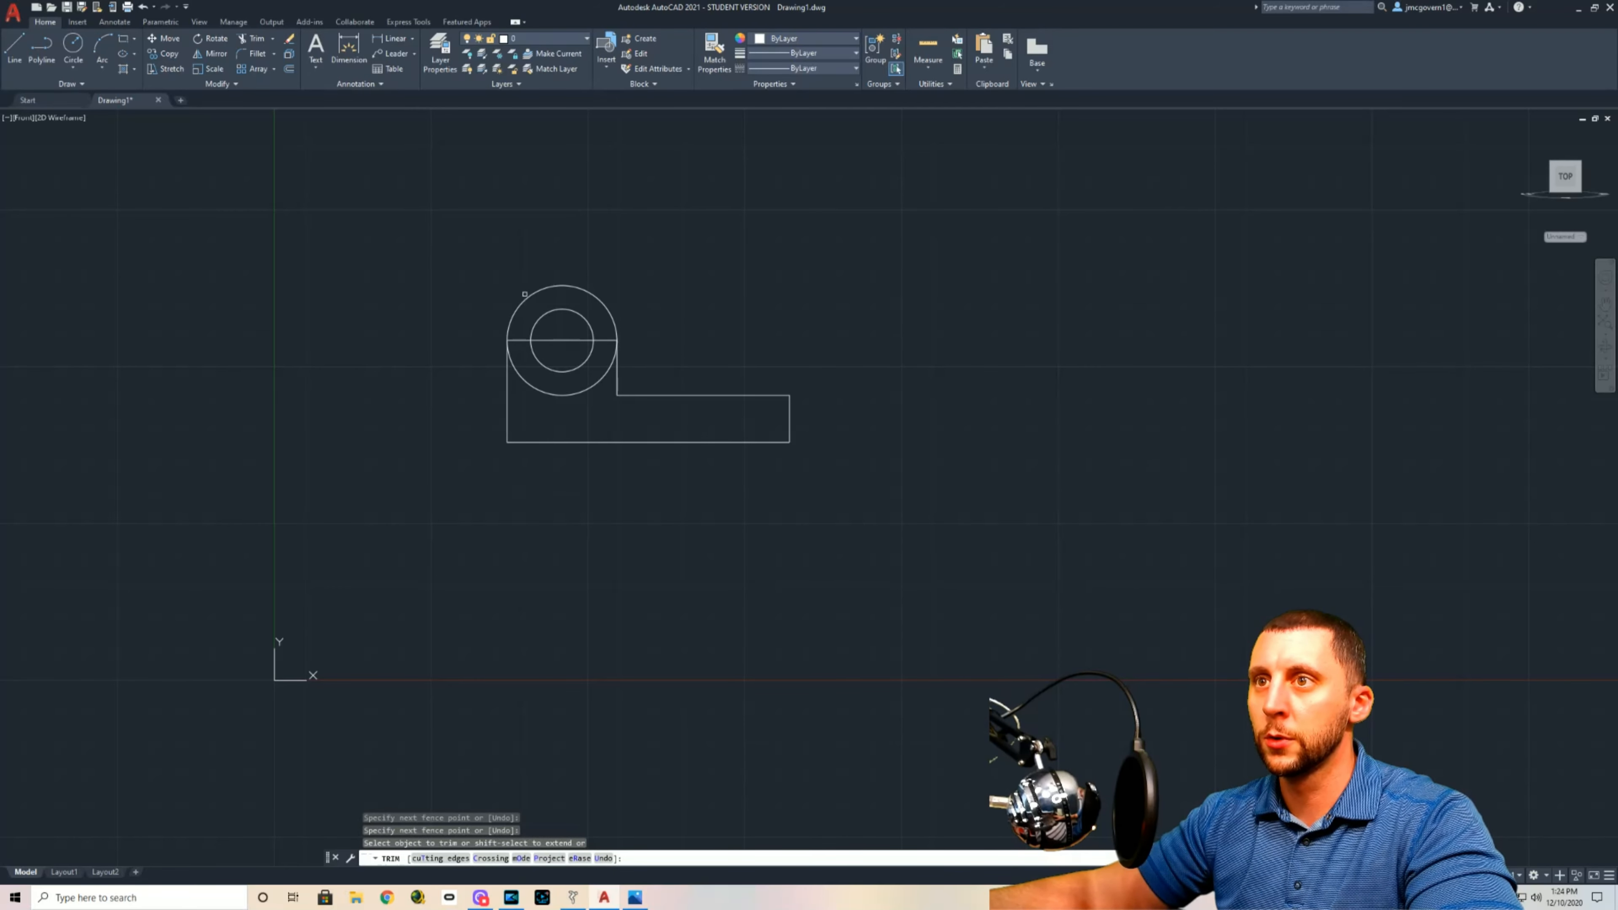
key(Escape)
Step: Delete the horizontal line through the circles and trim away the lower half of the outer circle
click(567, 328)
click(559, 346)
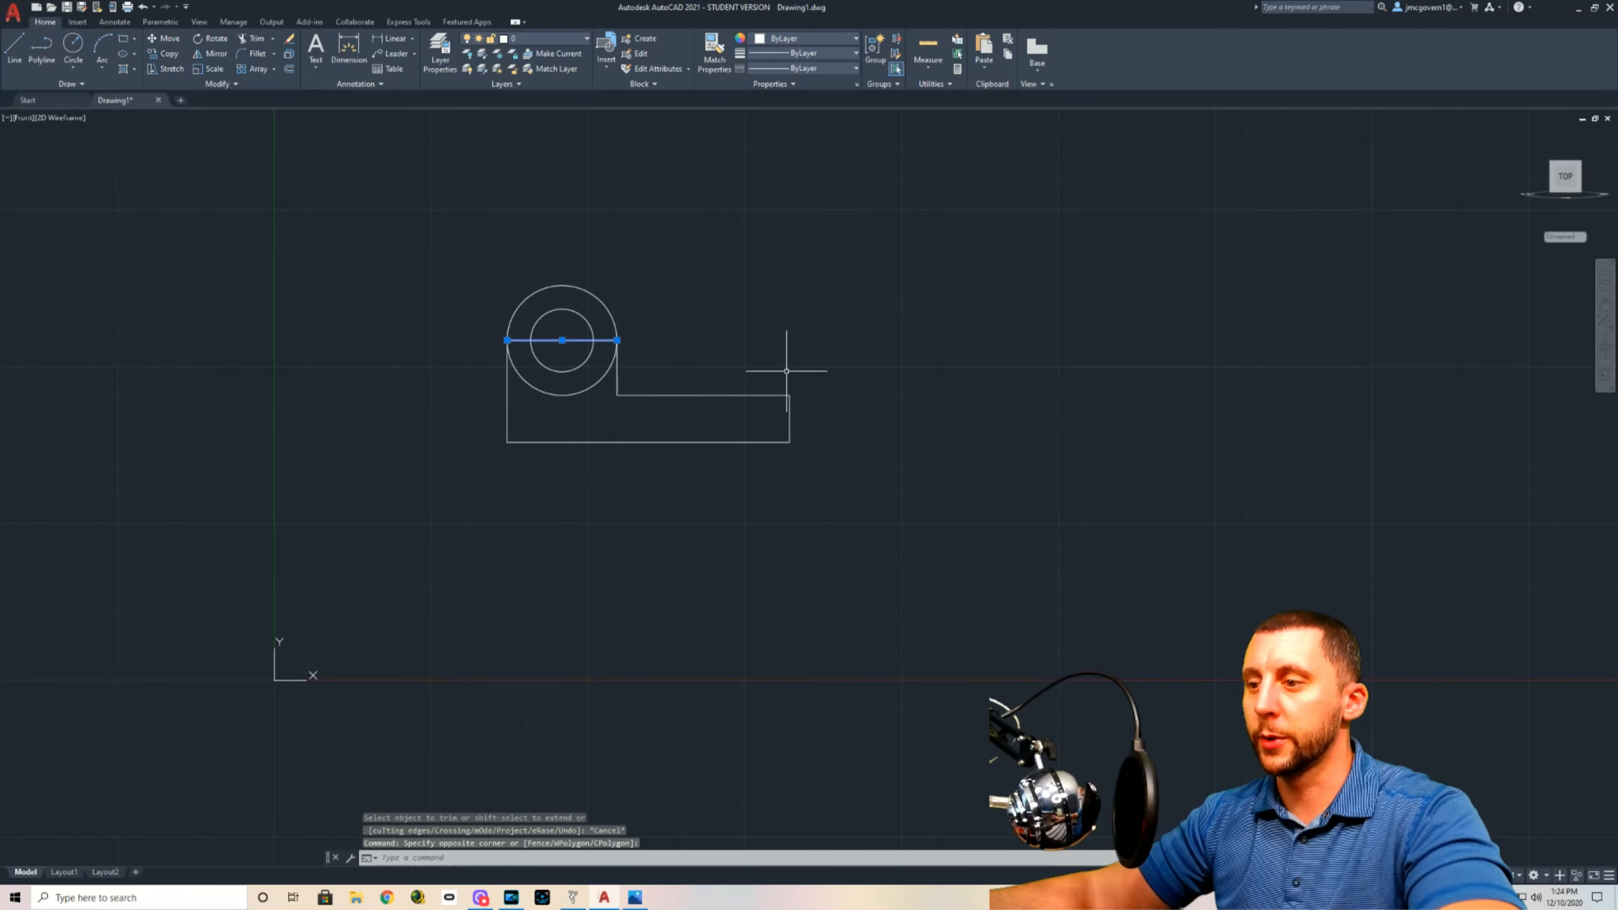
key(Delete)
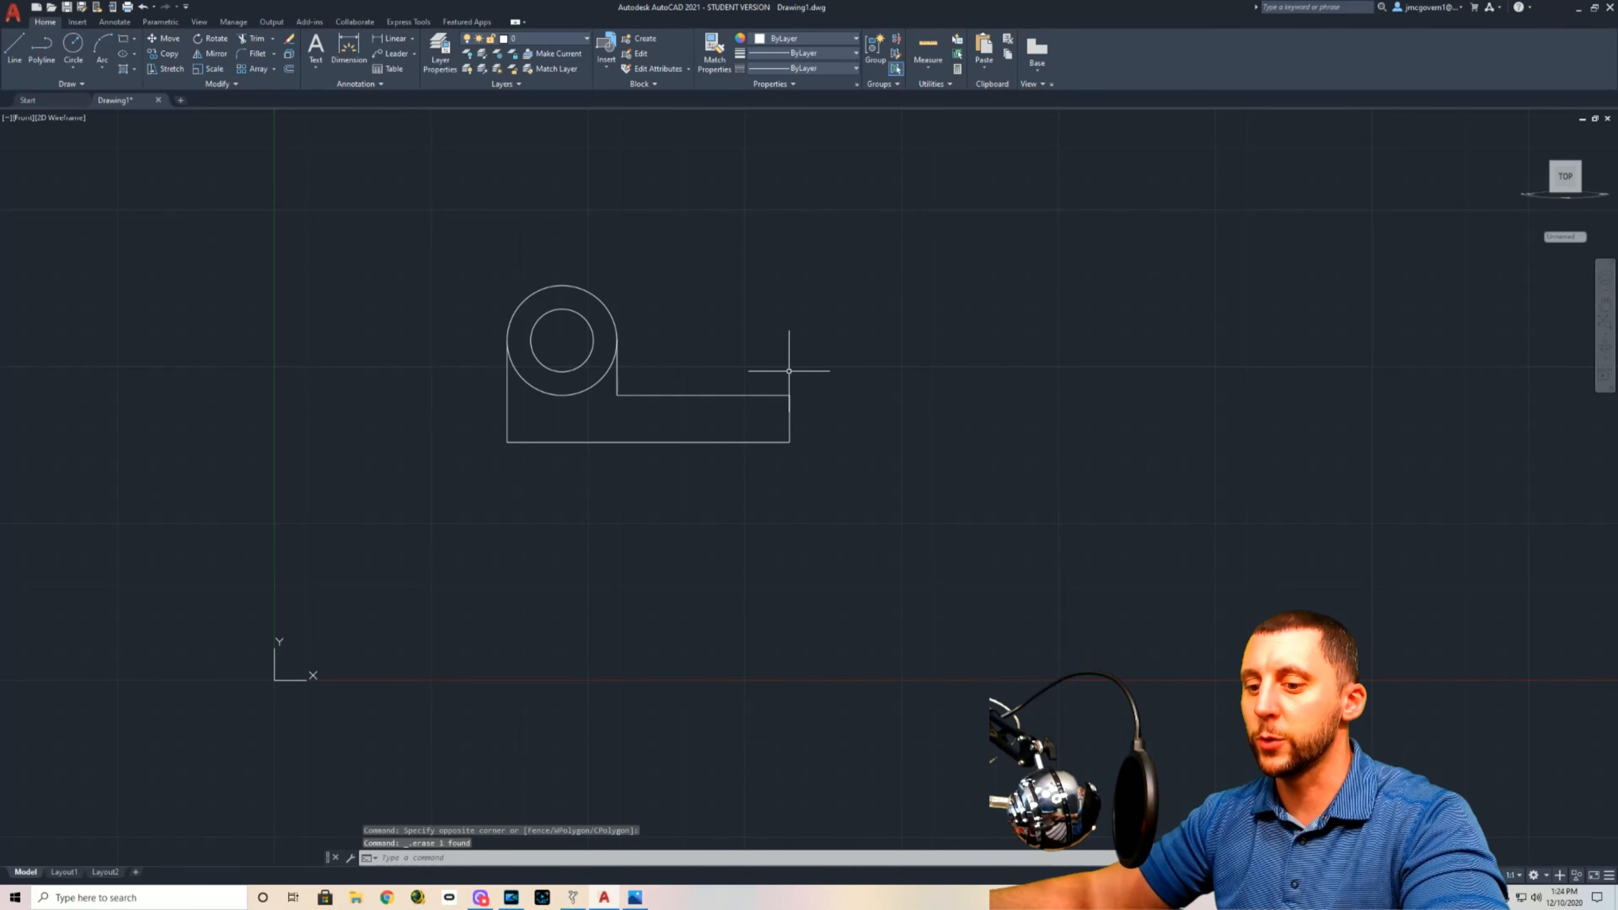
text(tr)
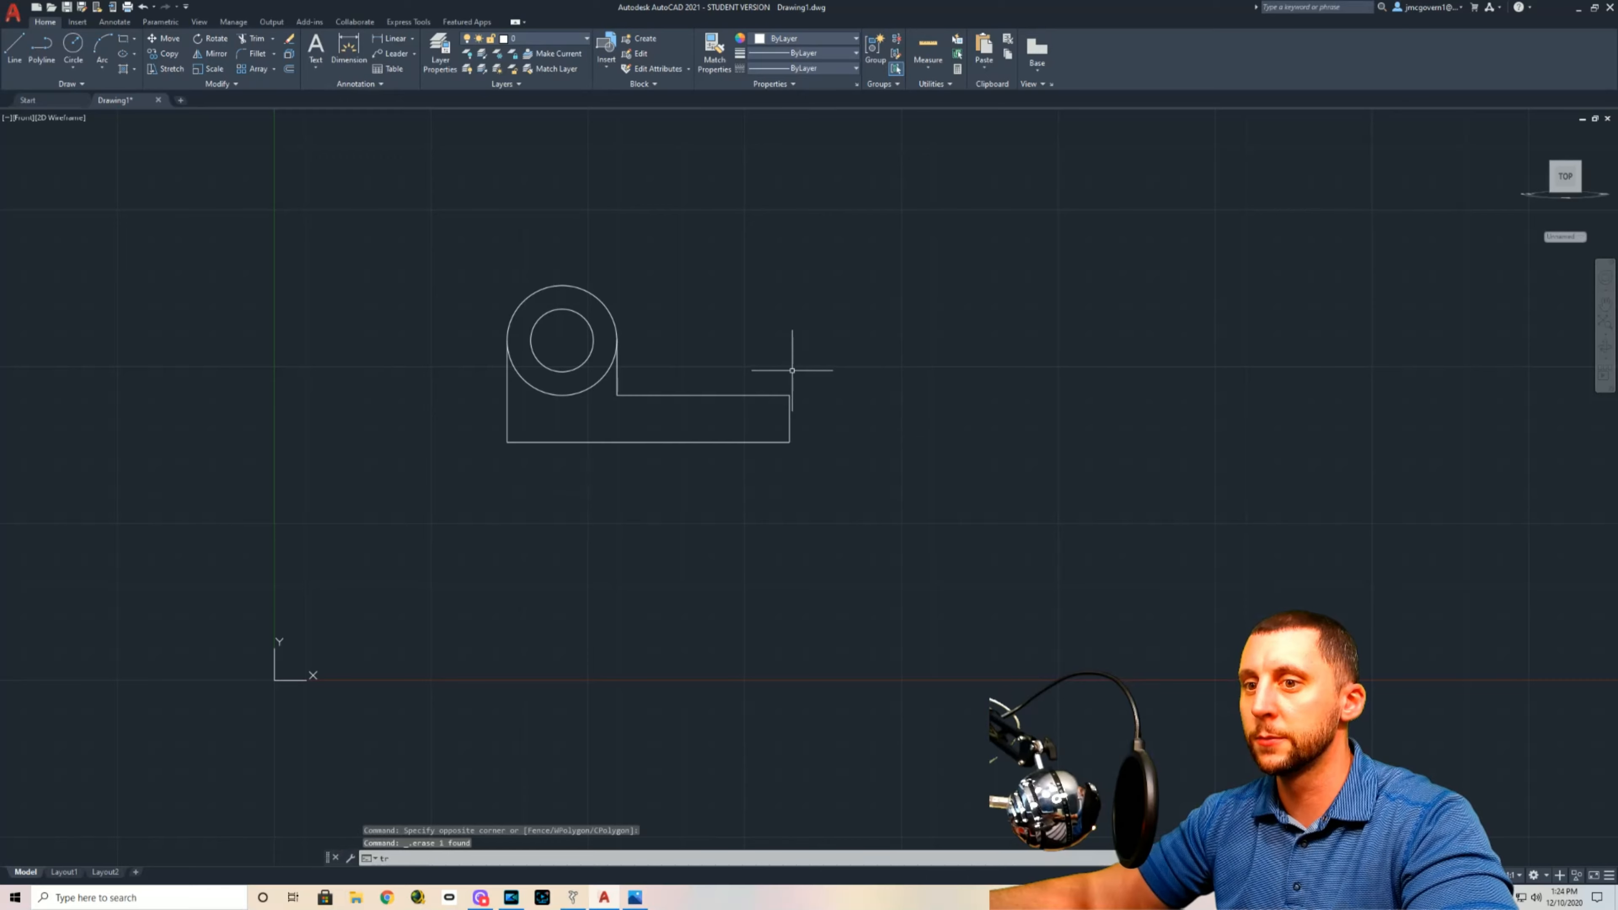
key(Return)
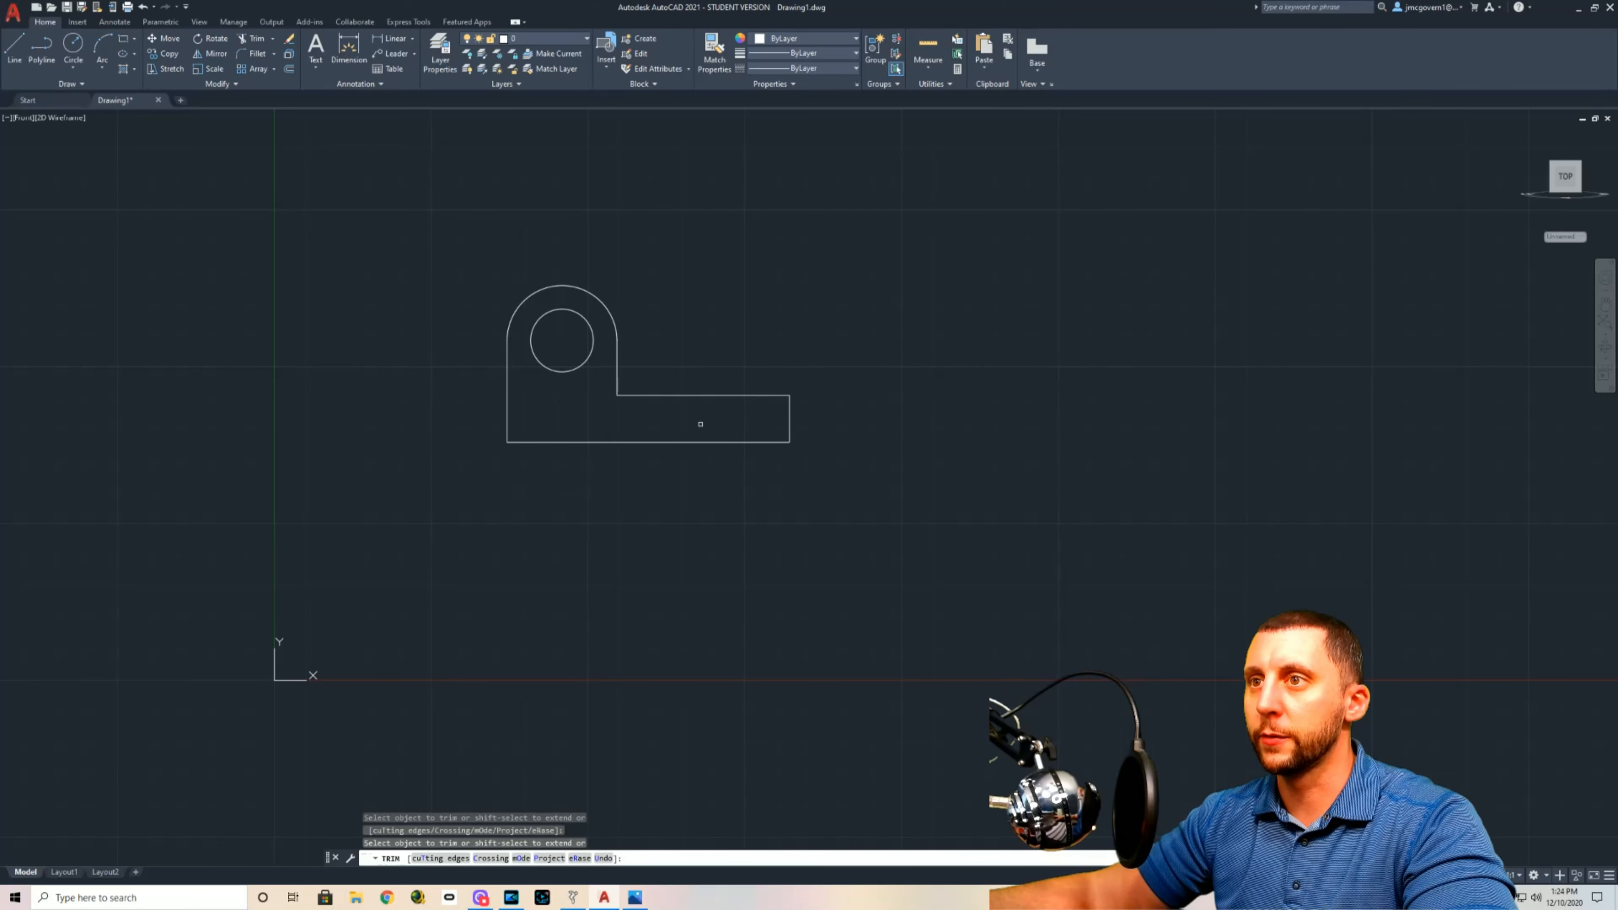
key(Escape)
Step: Examine the front view's angled right end in the reference image and return to the drawing
scroll(595, 347, up, 4)
middle_drag(595, 347, 550, 403)
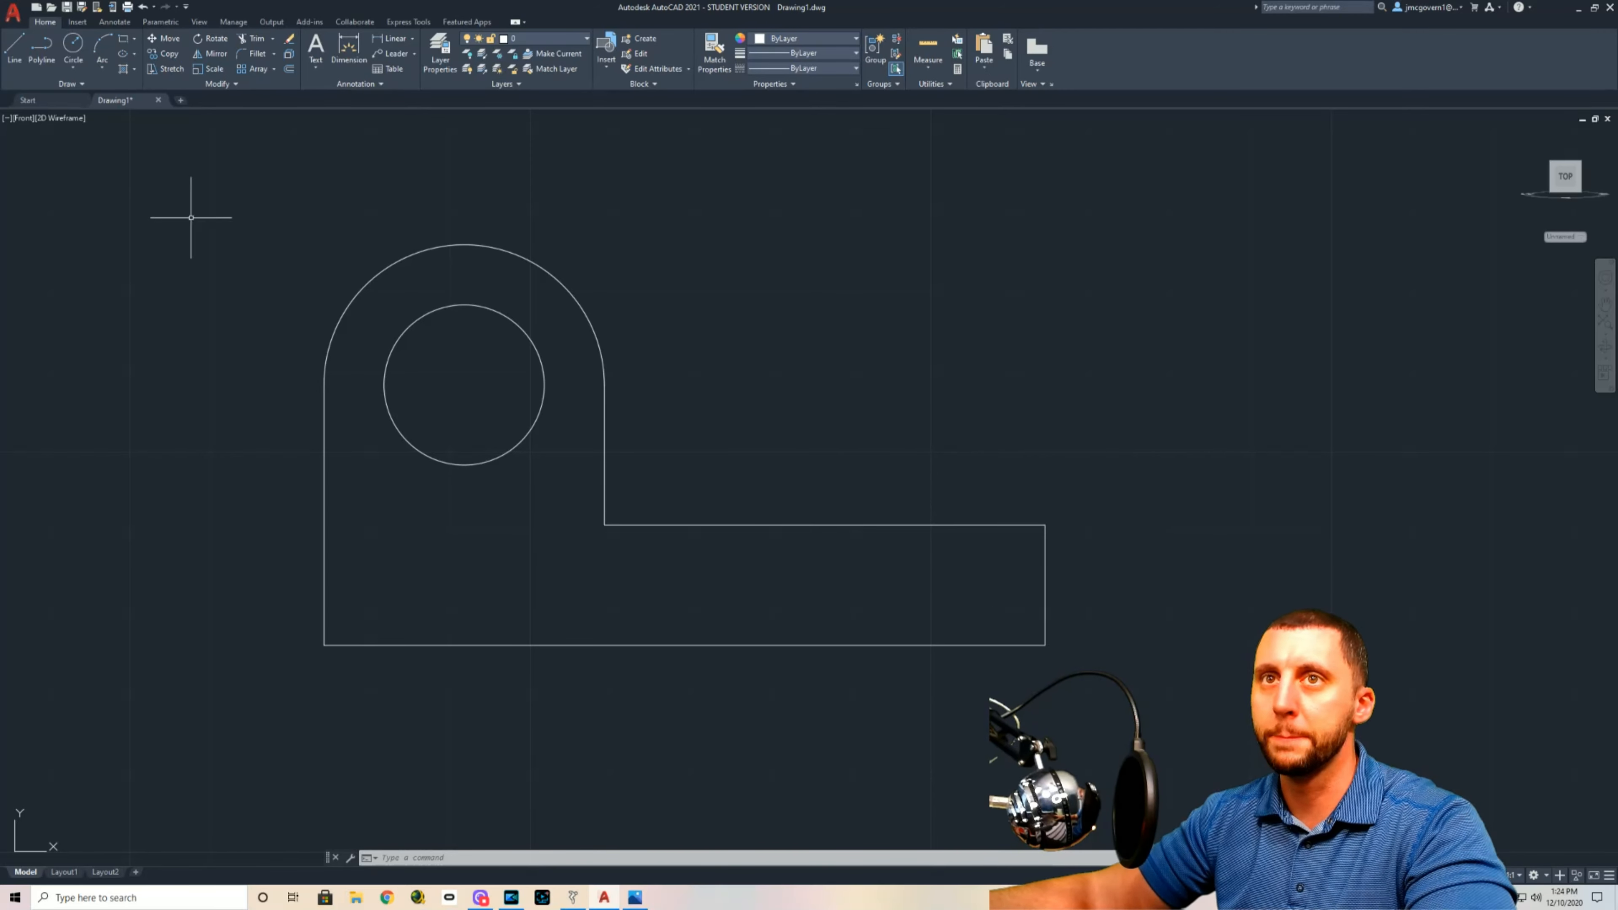
key(alt+Tab)
key(alt+Tab)
key(alt+Tab)
key(alt+Tab)
key(alt+Tab)
key(alt+Tab)
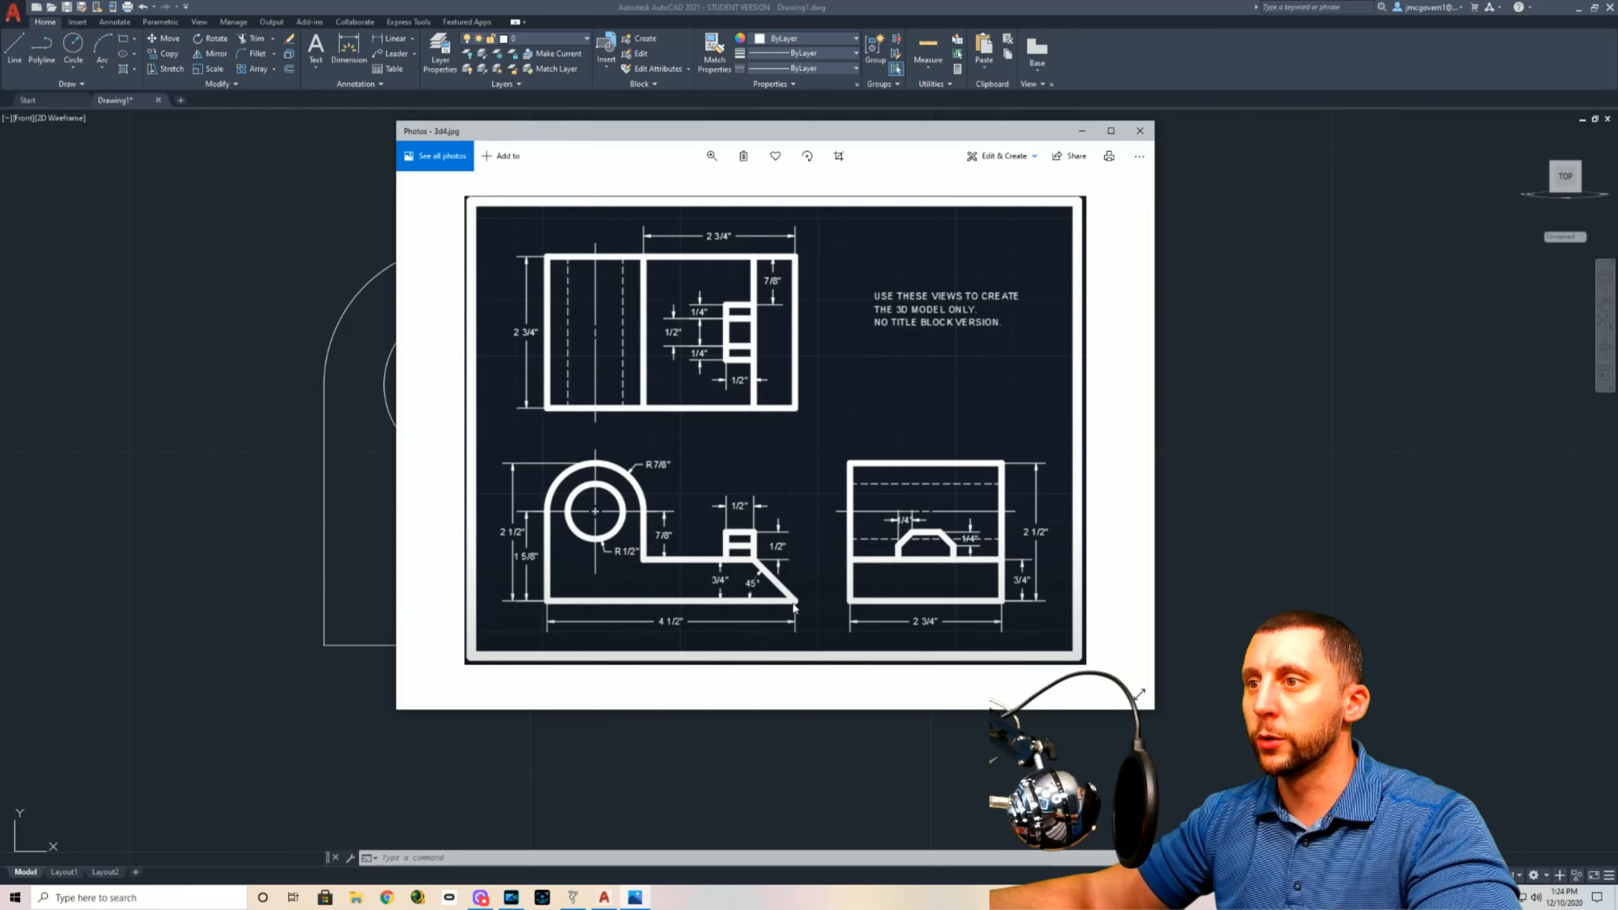
click(285, 419)
click(14, 48)
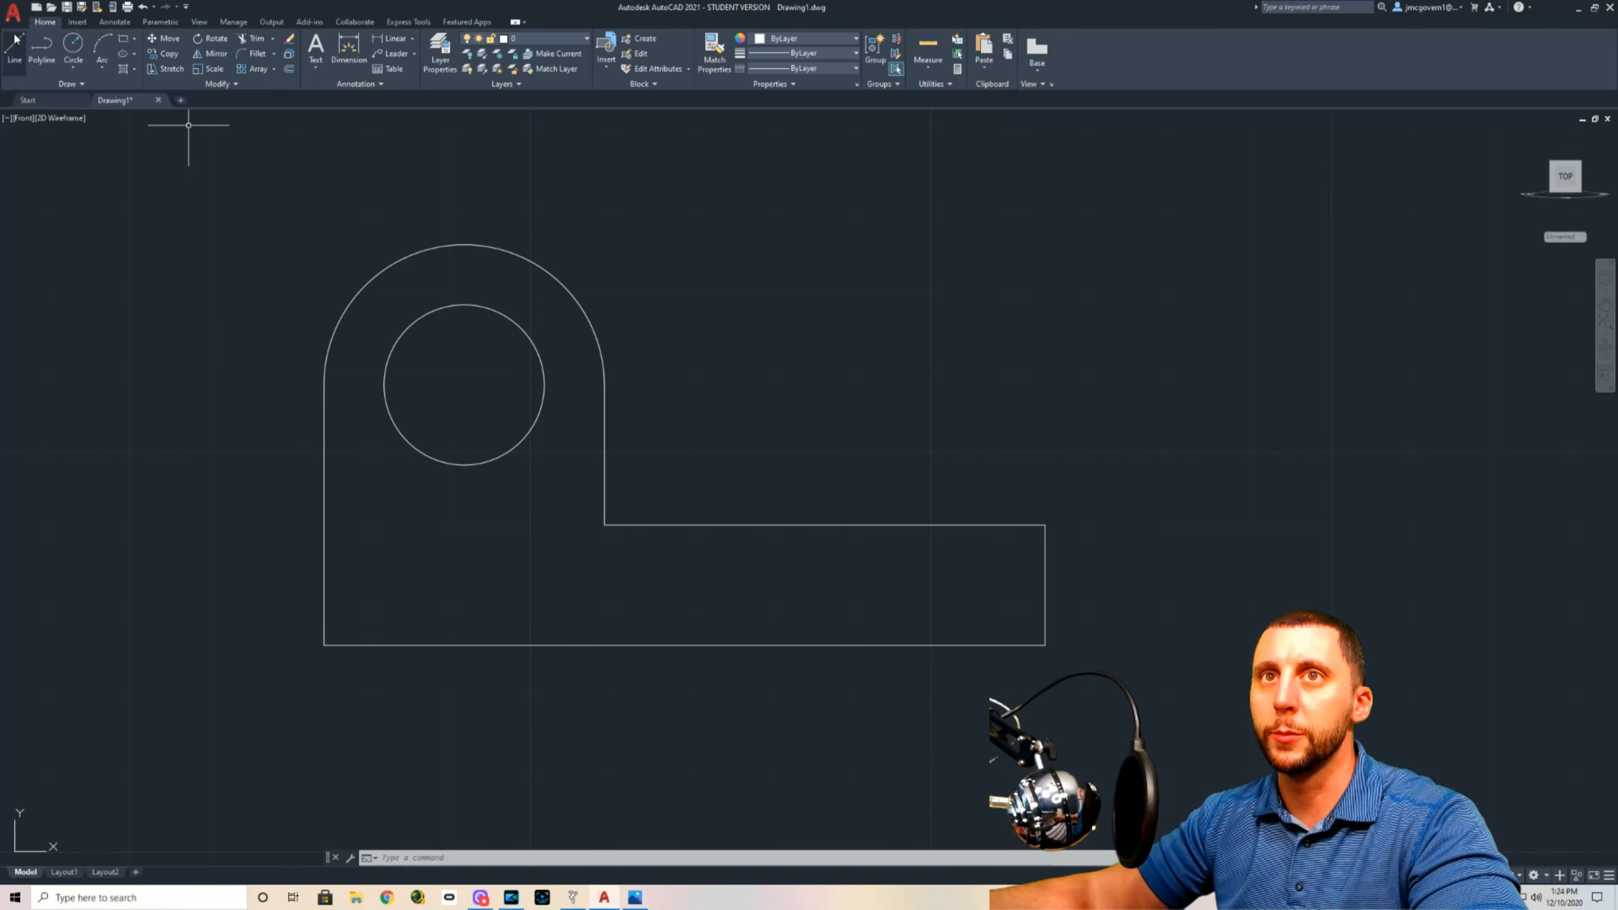
click(1044, 644)
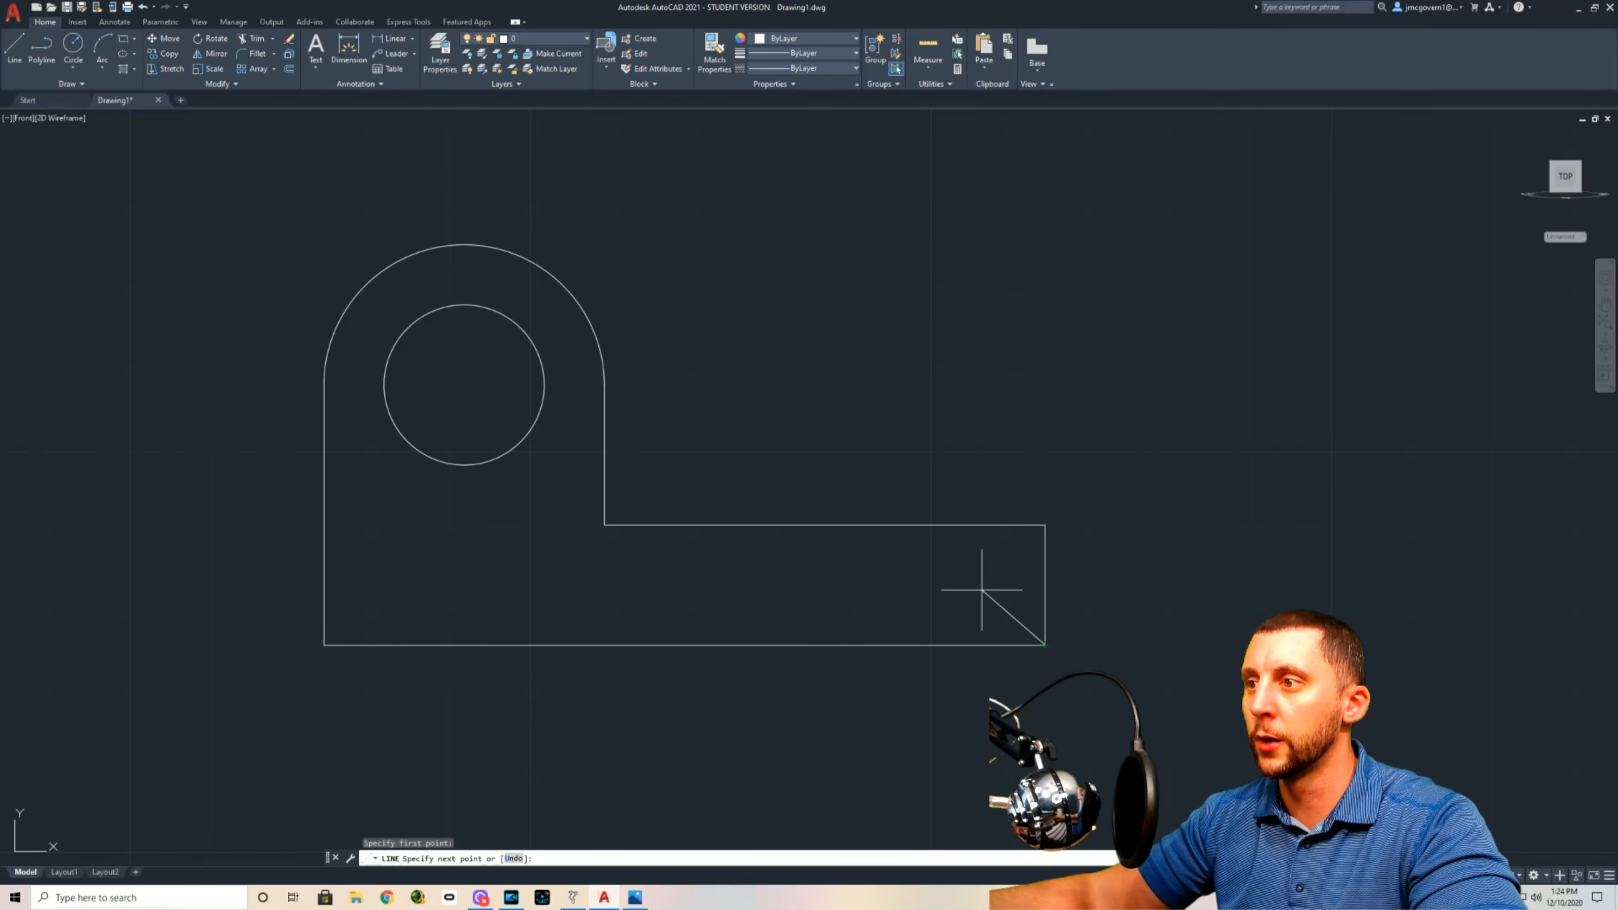
key(F8)
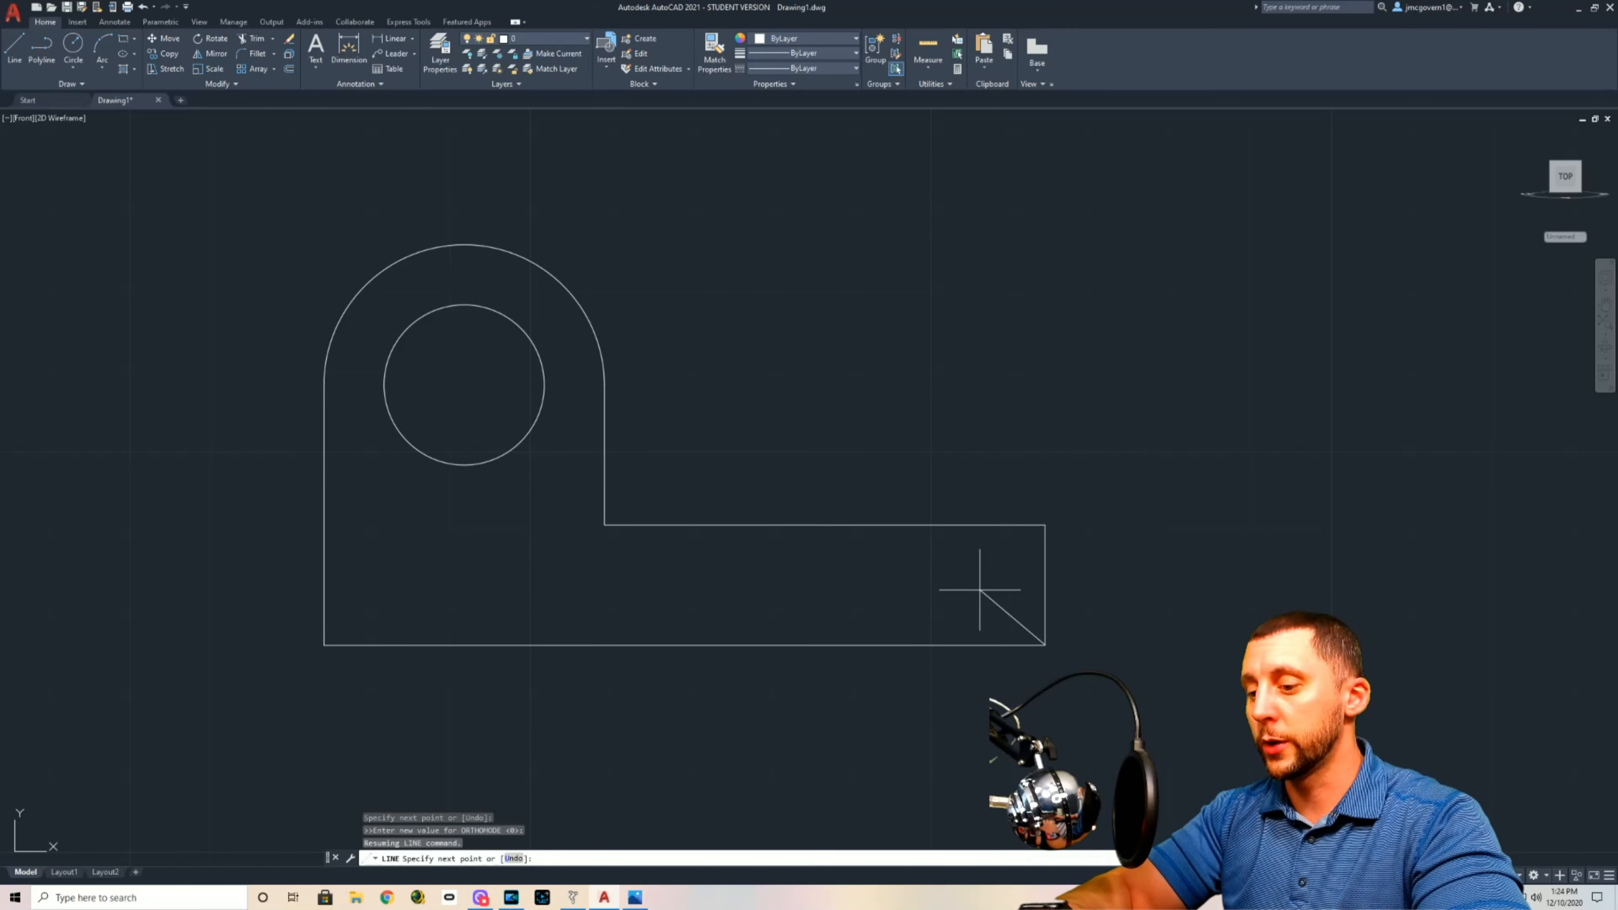
text(<45)
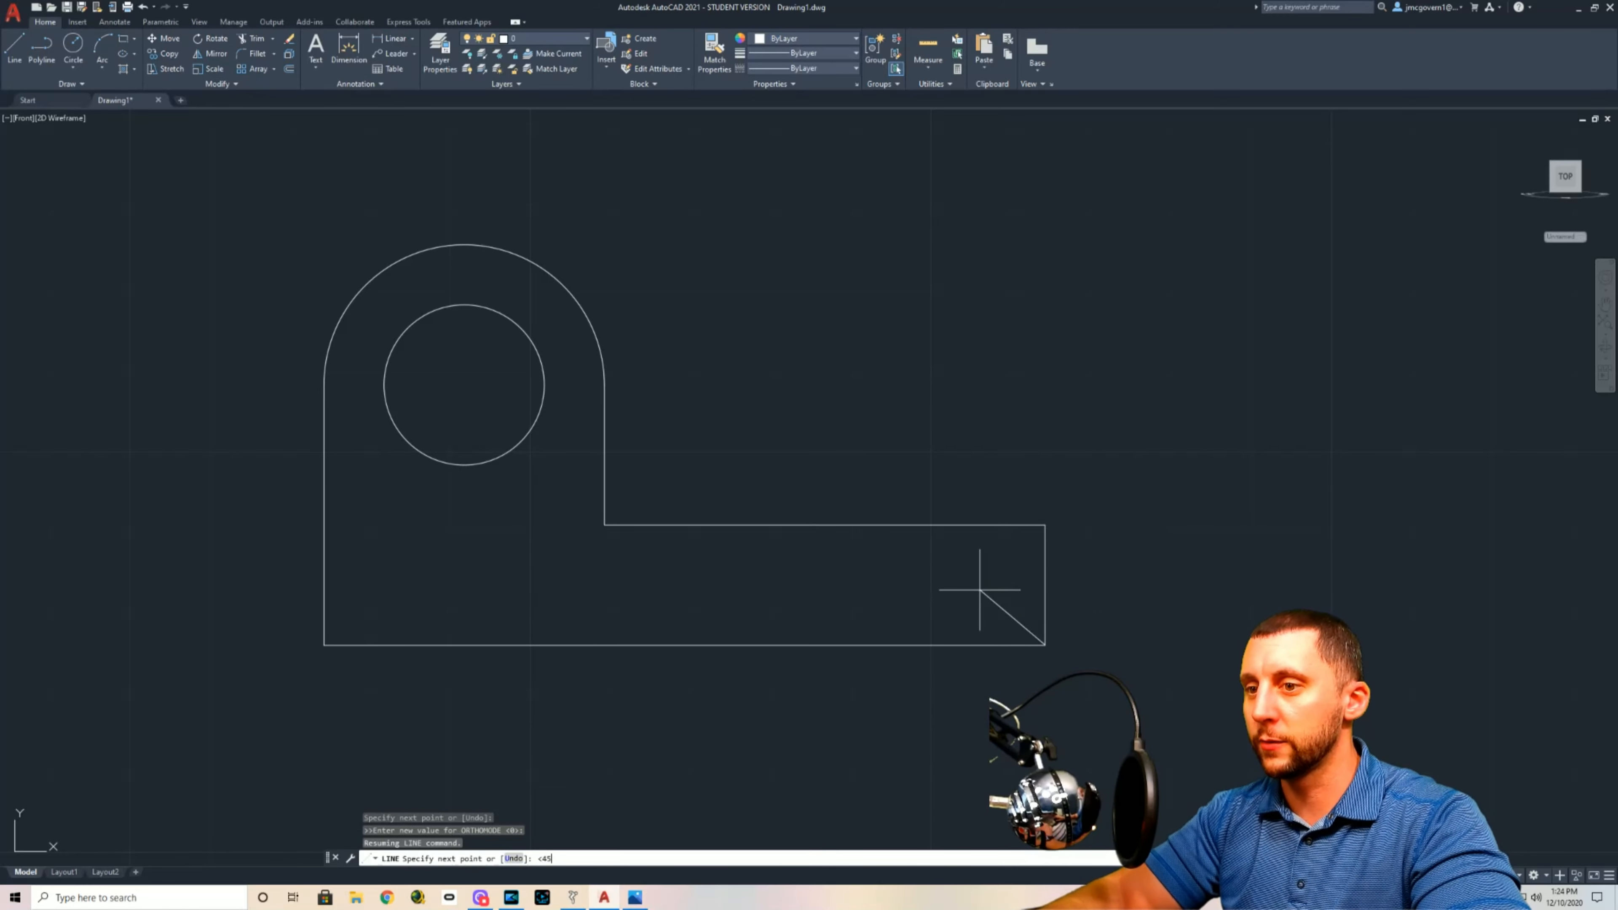
key(Return)
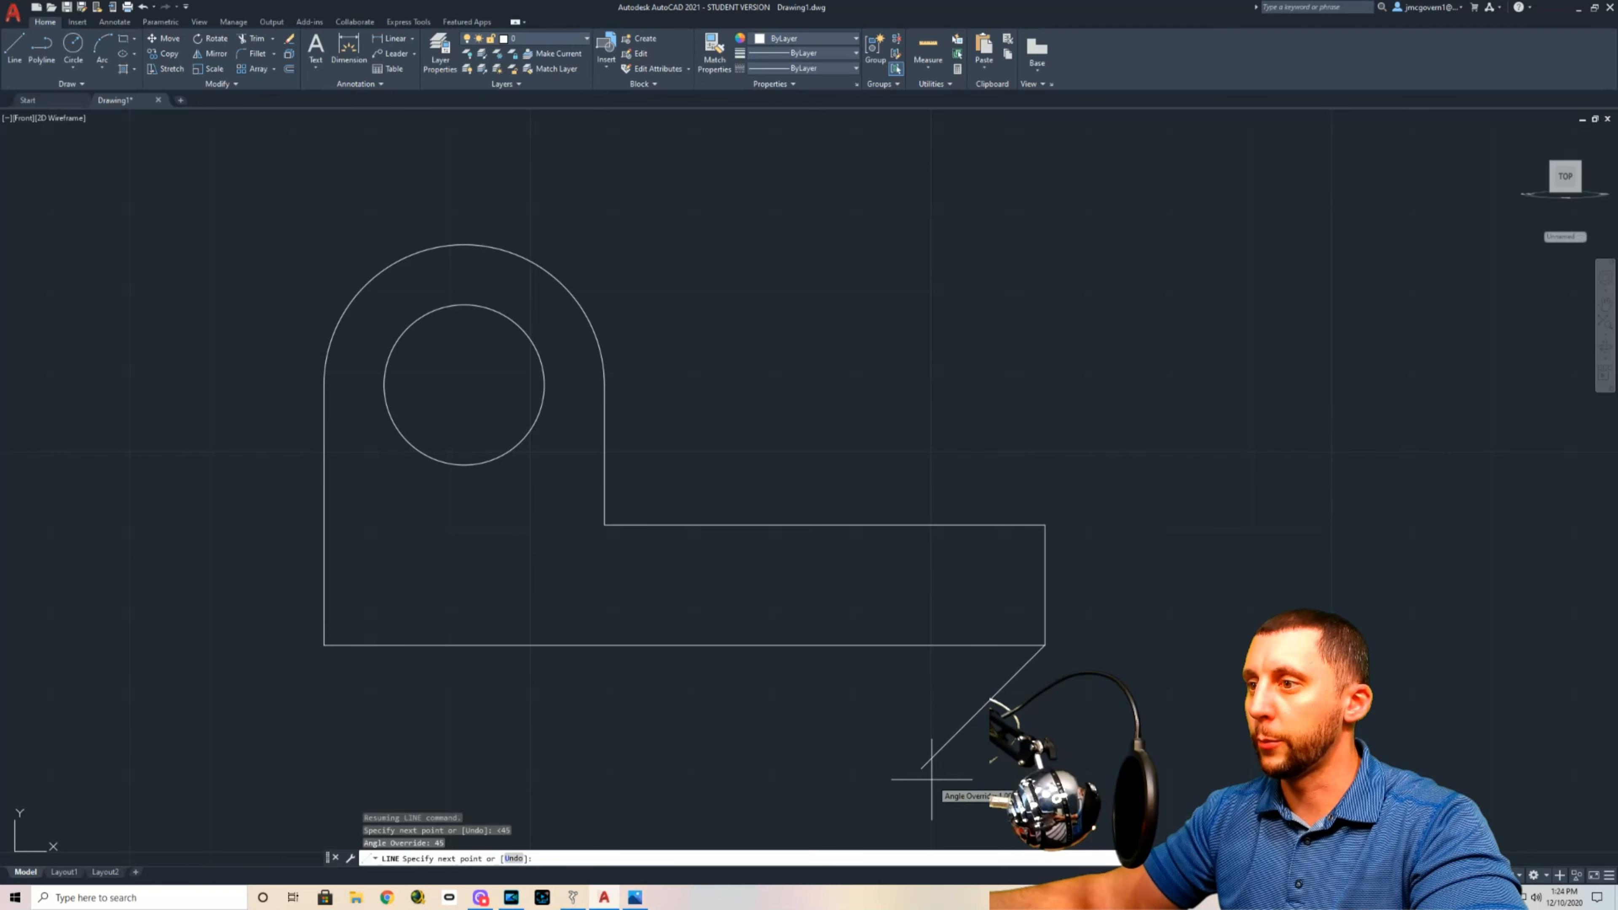
key(Escape)
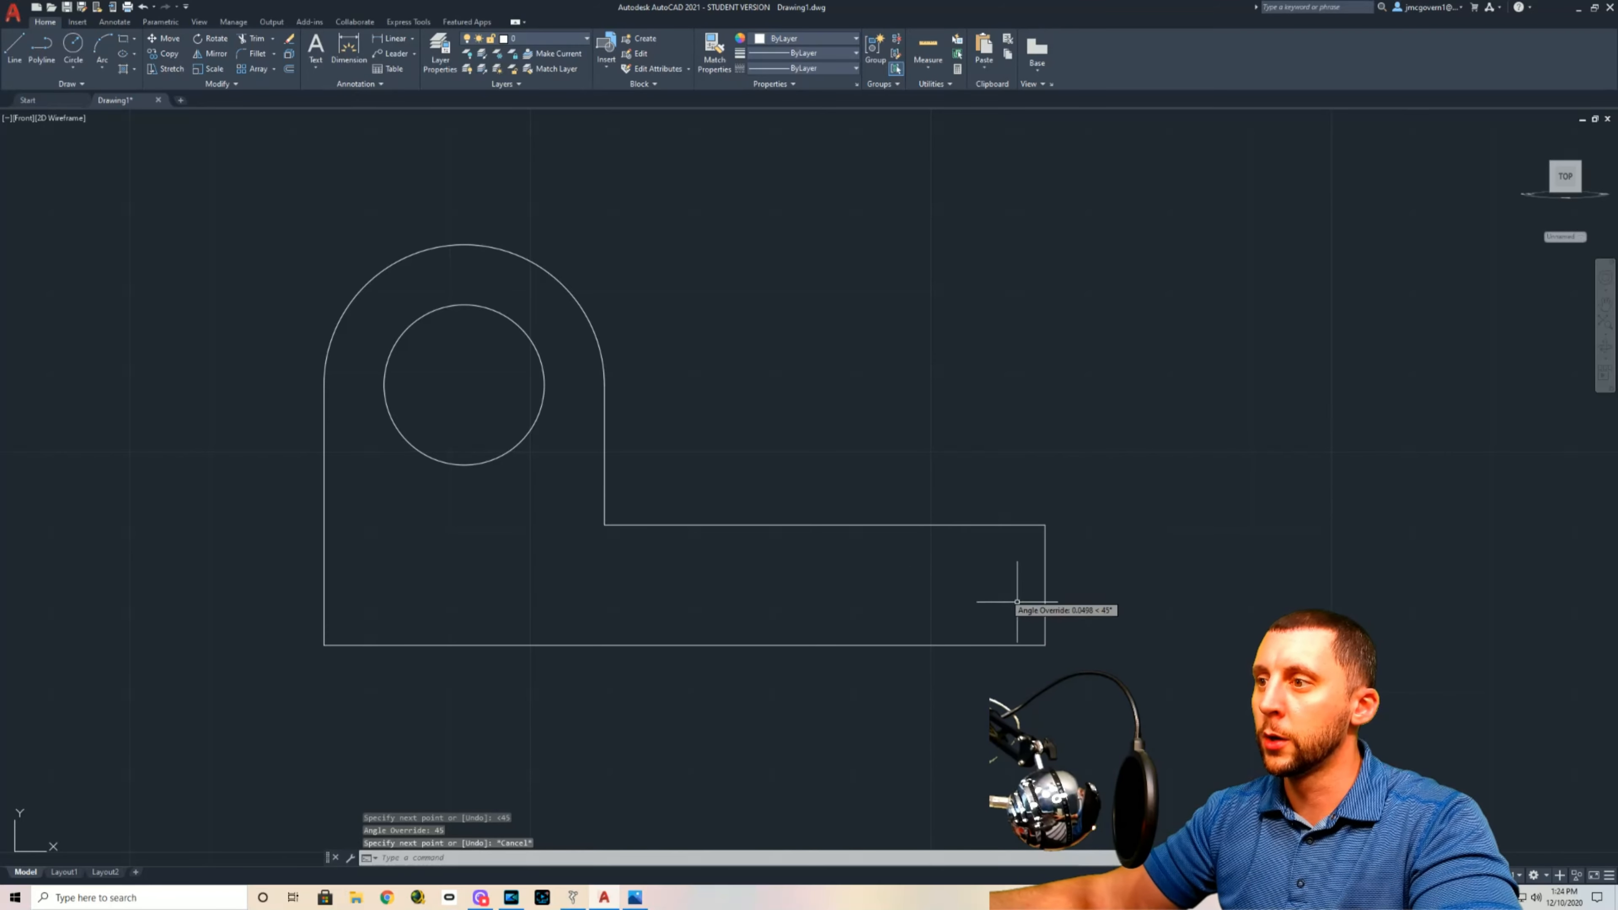
Step: Draw a line at 135 degrees from the profile's lower right corner to beyond the step's top edge
key(Return)
click(1045, 645)
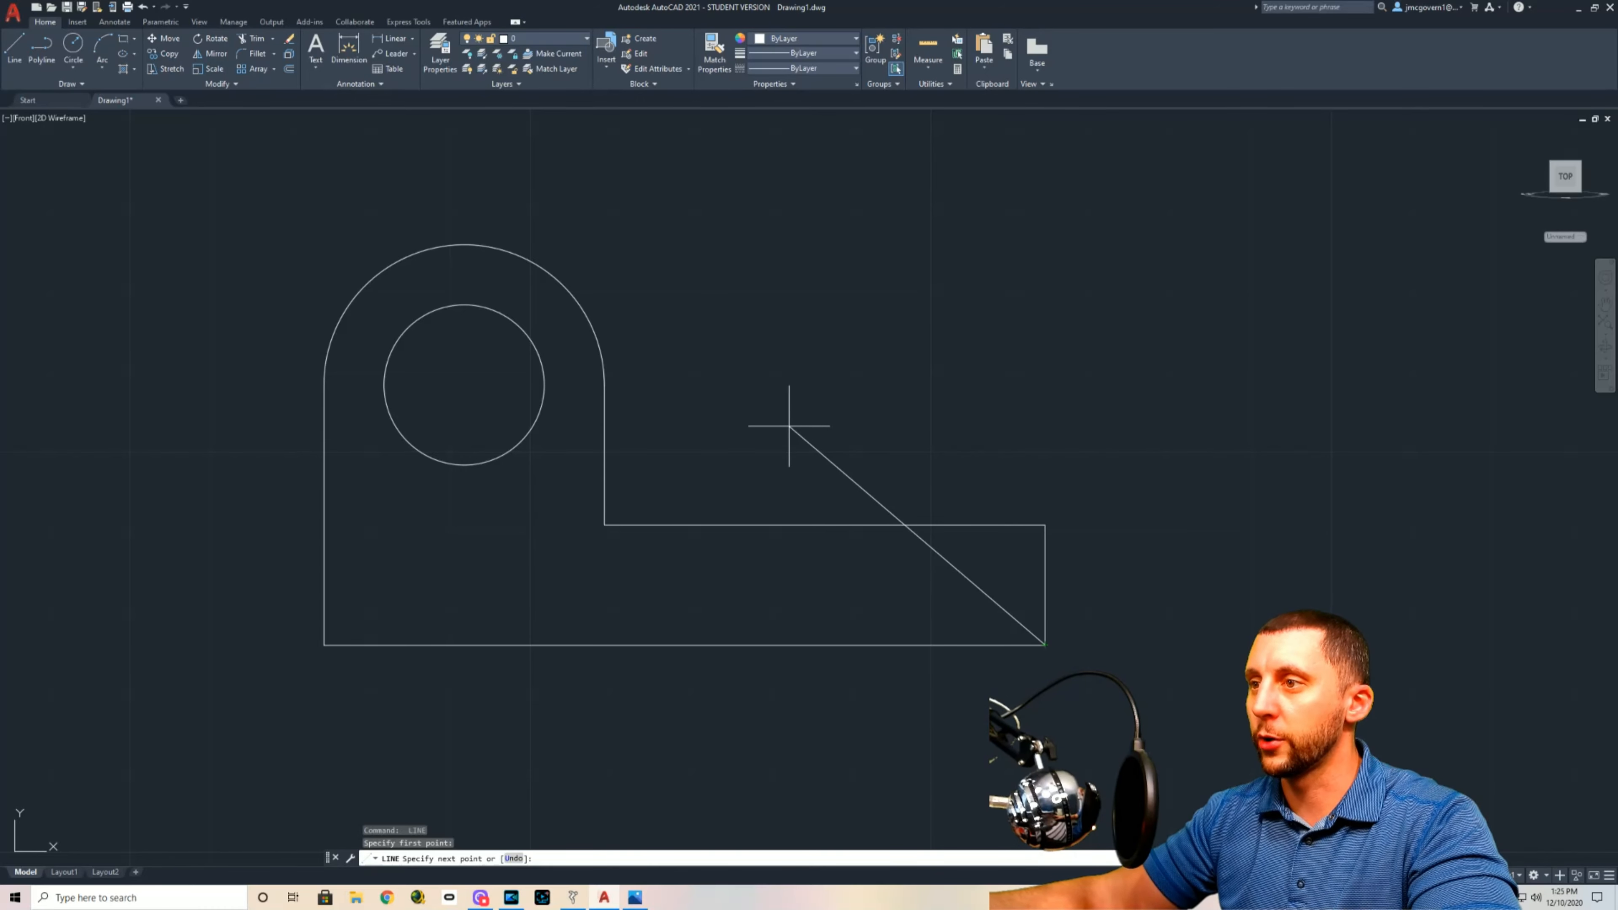
text(<1)
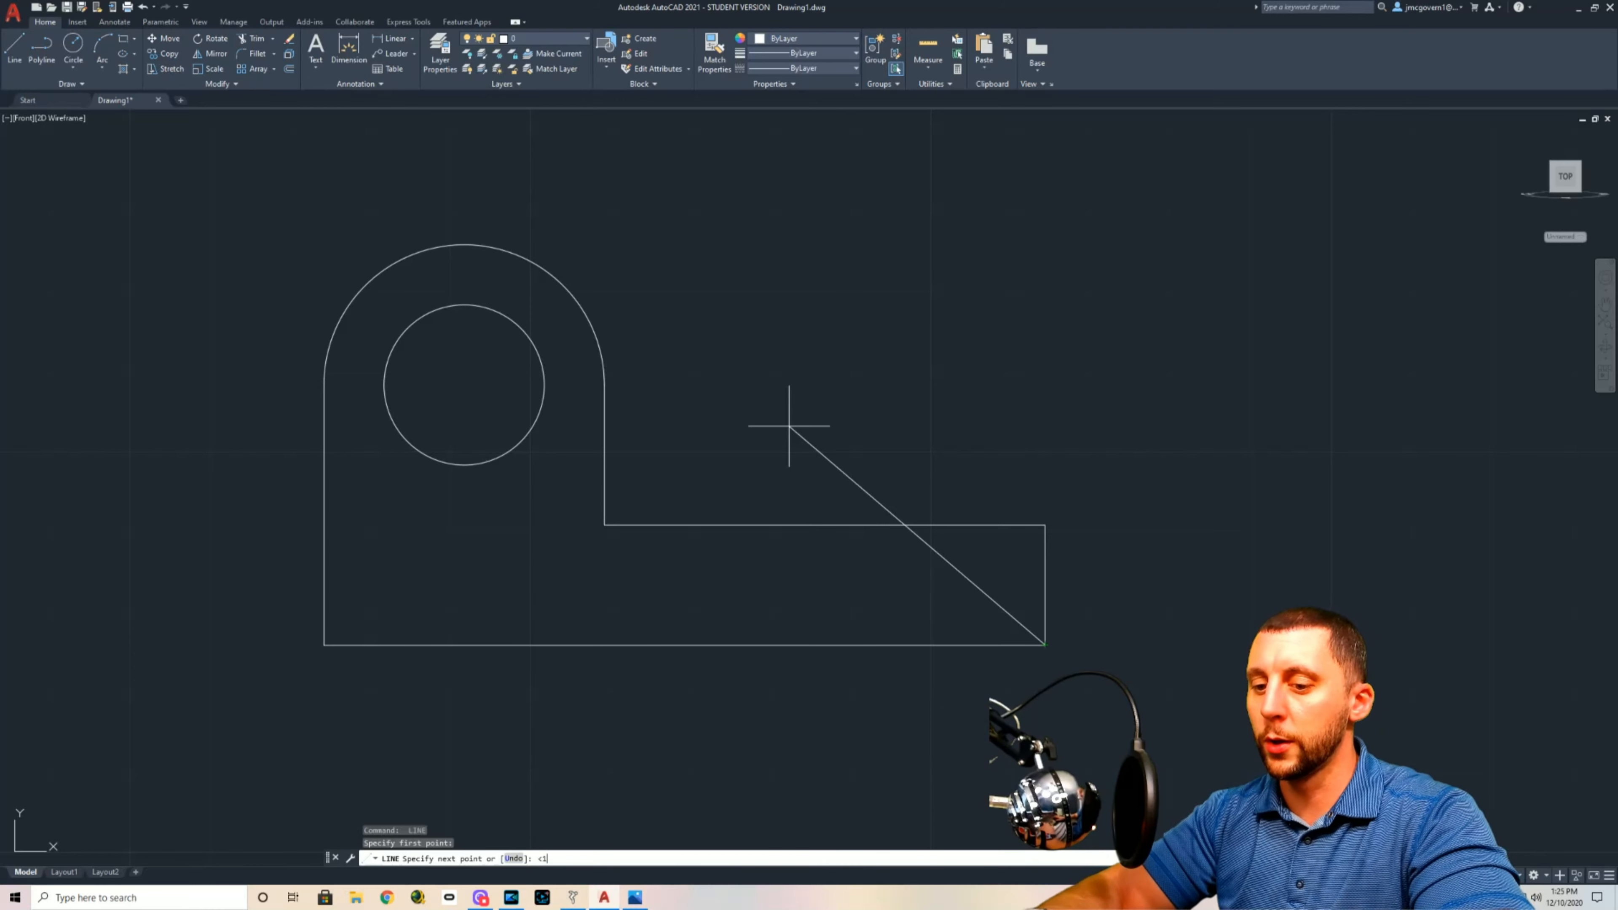
text(35)
key(Return)
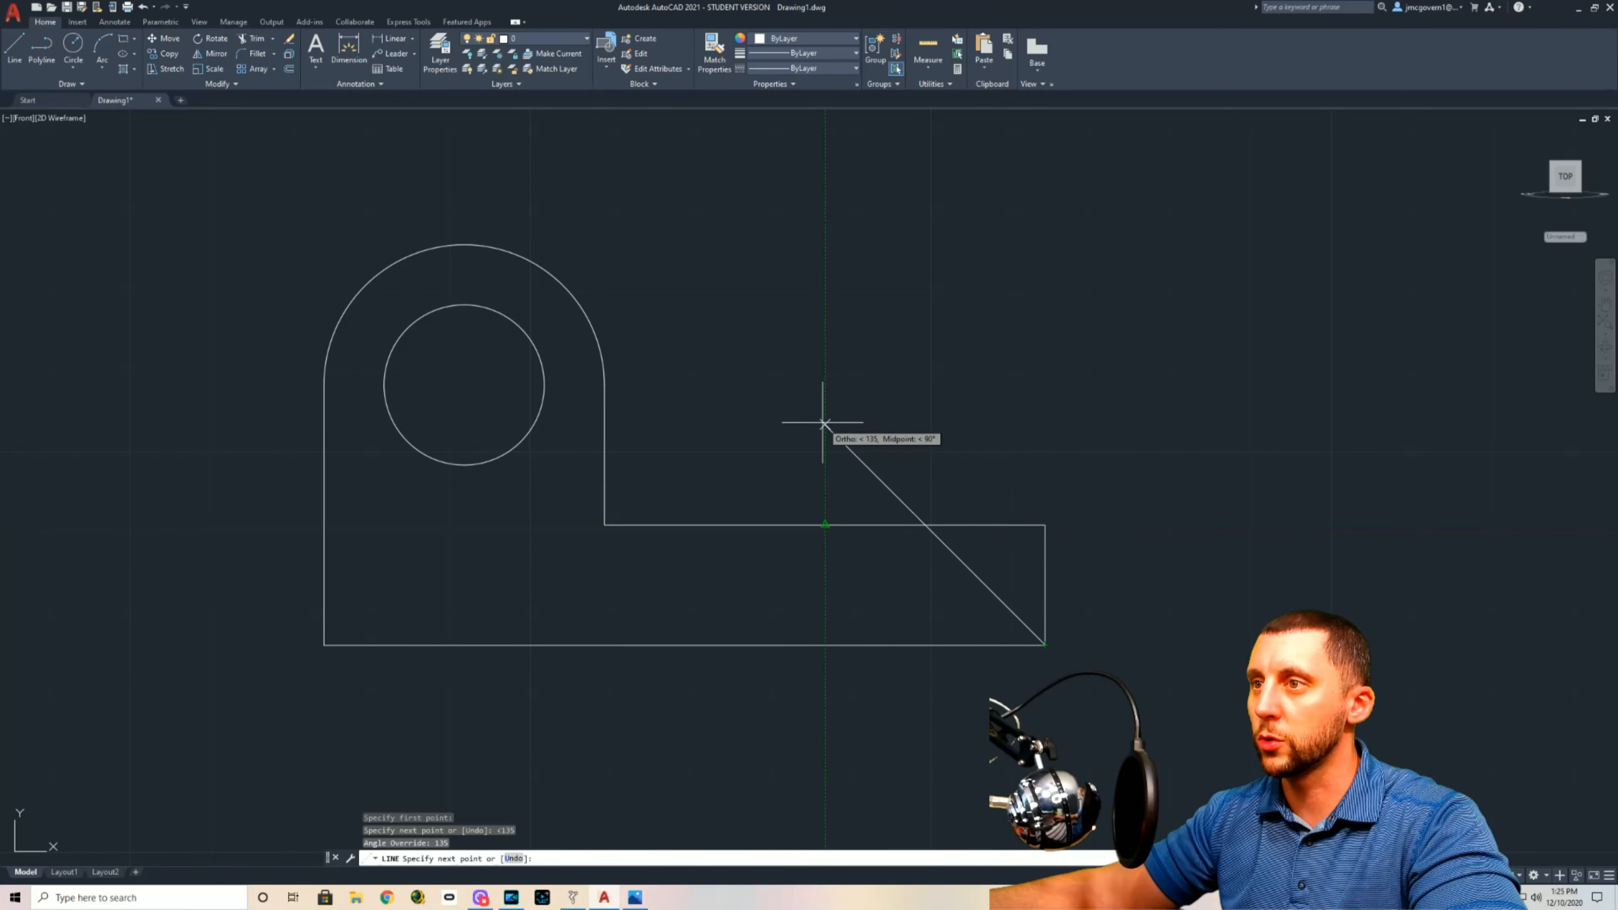
click(795, 395)
key(Return)
Step: Trim the angled line above the step, the step's top edge beyond it, and the short vertical right edge
text(tr)
key(Return)
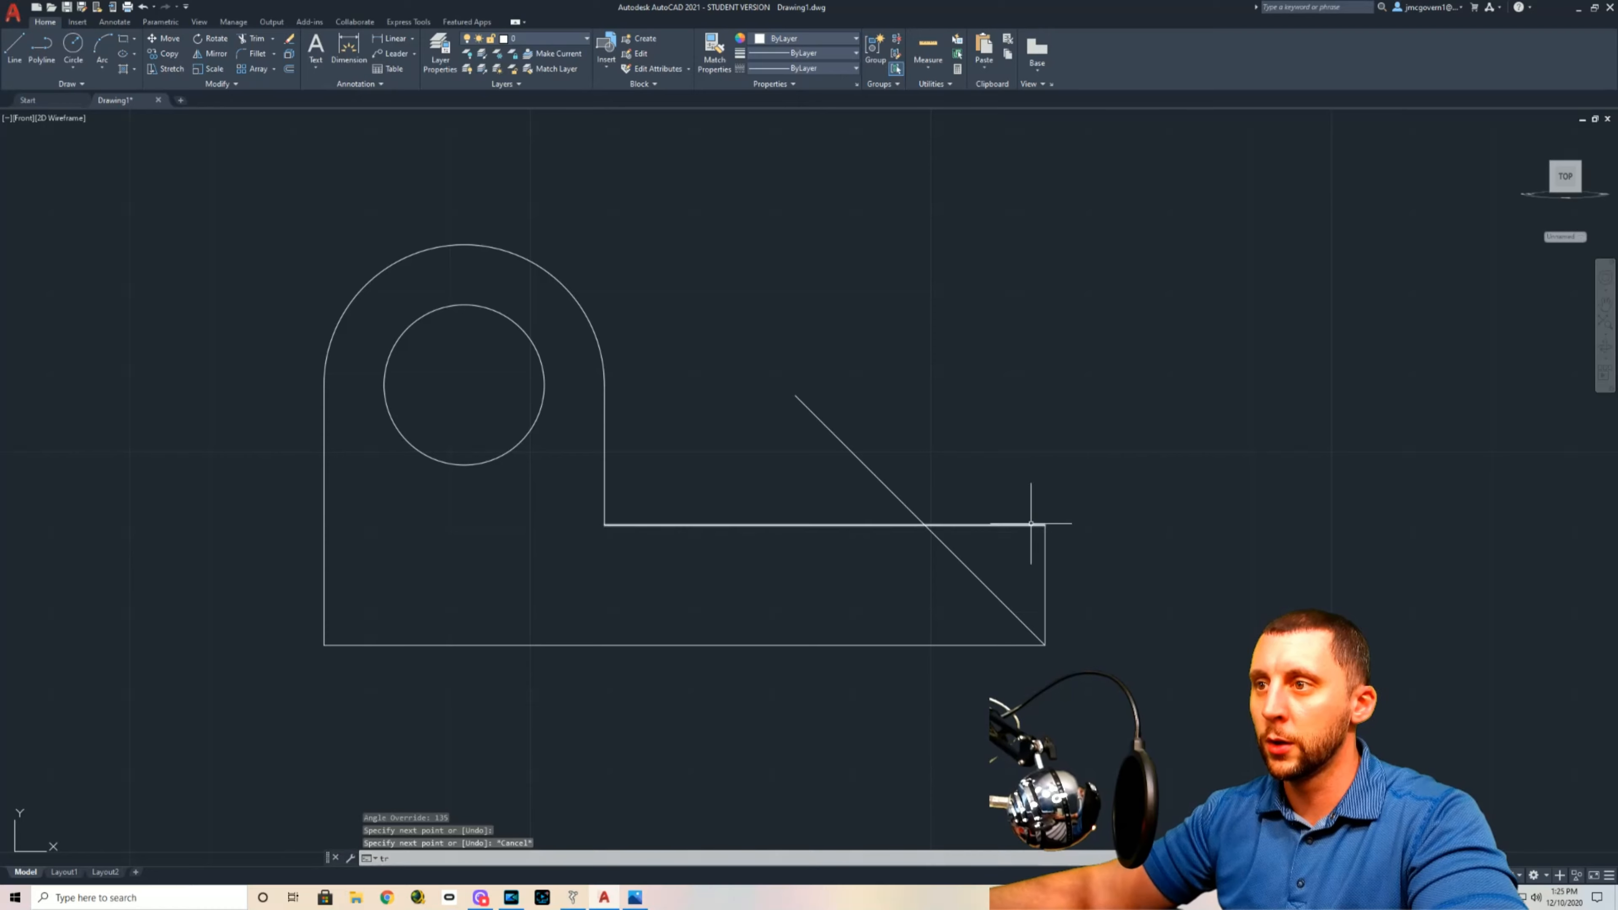
click(880, 484)
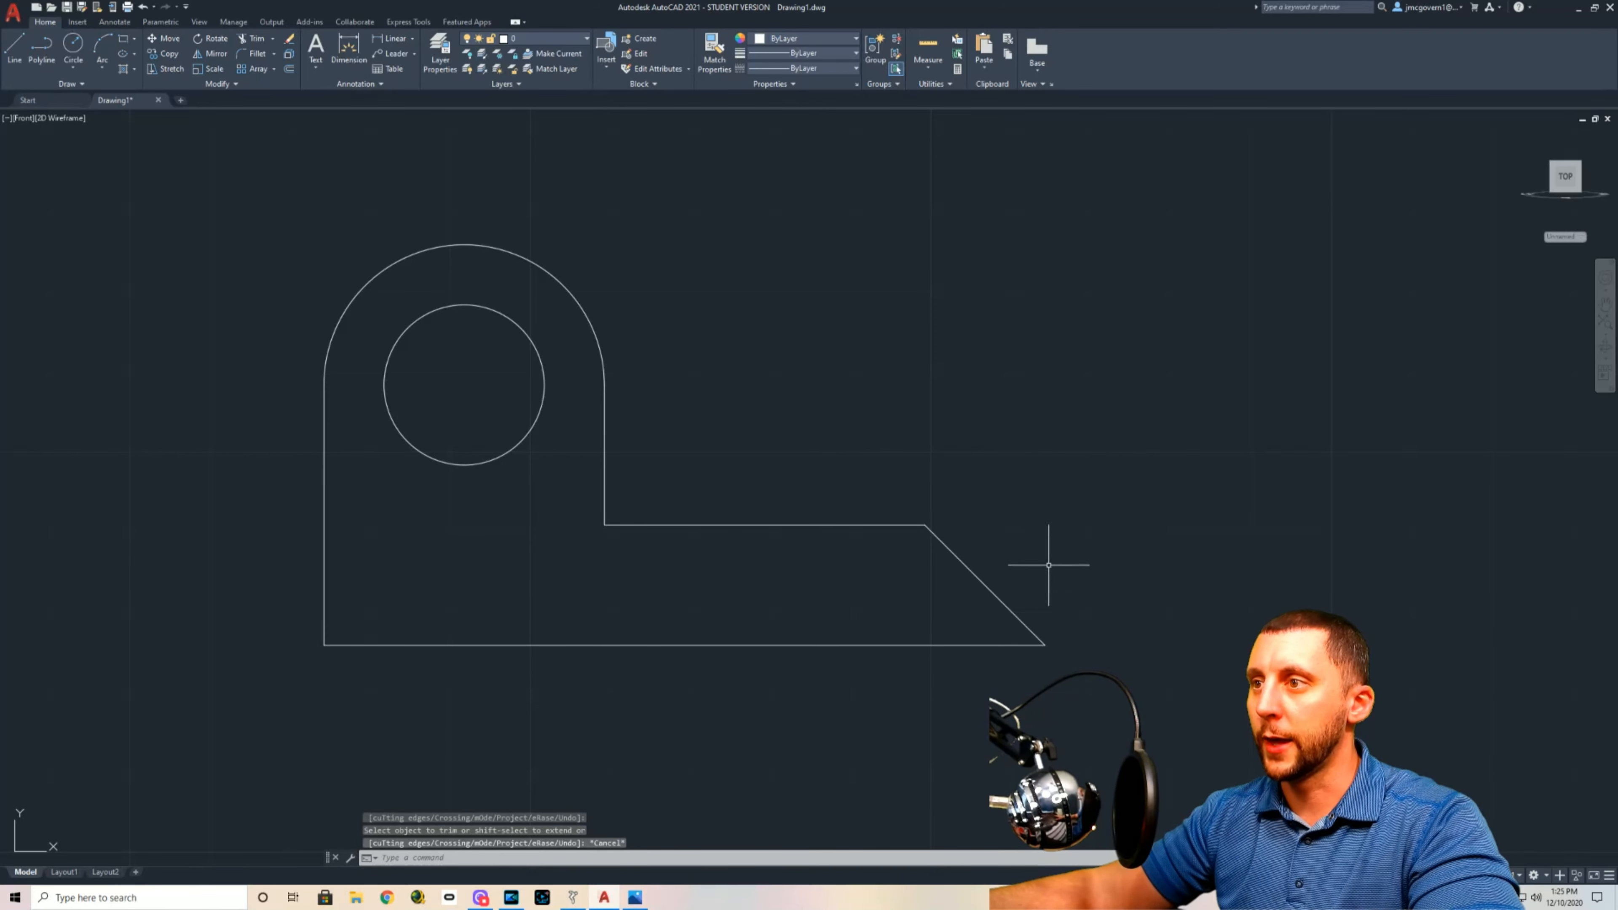
click(18, 61)
click(925, 525)
key(Escape)
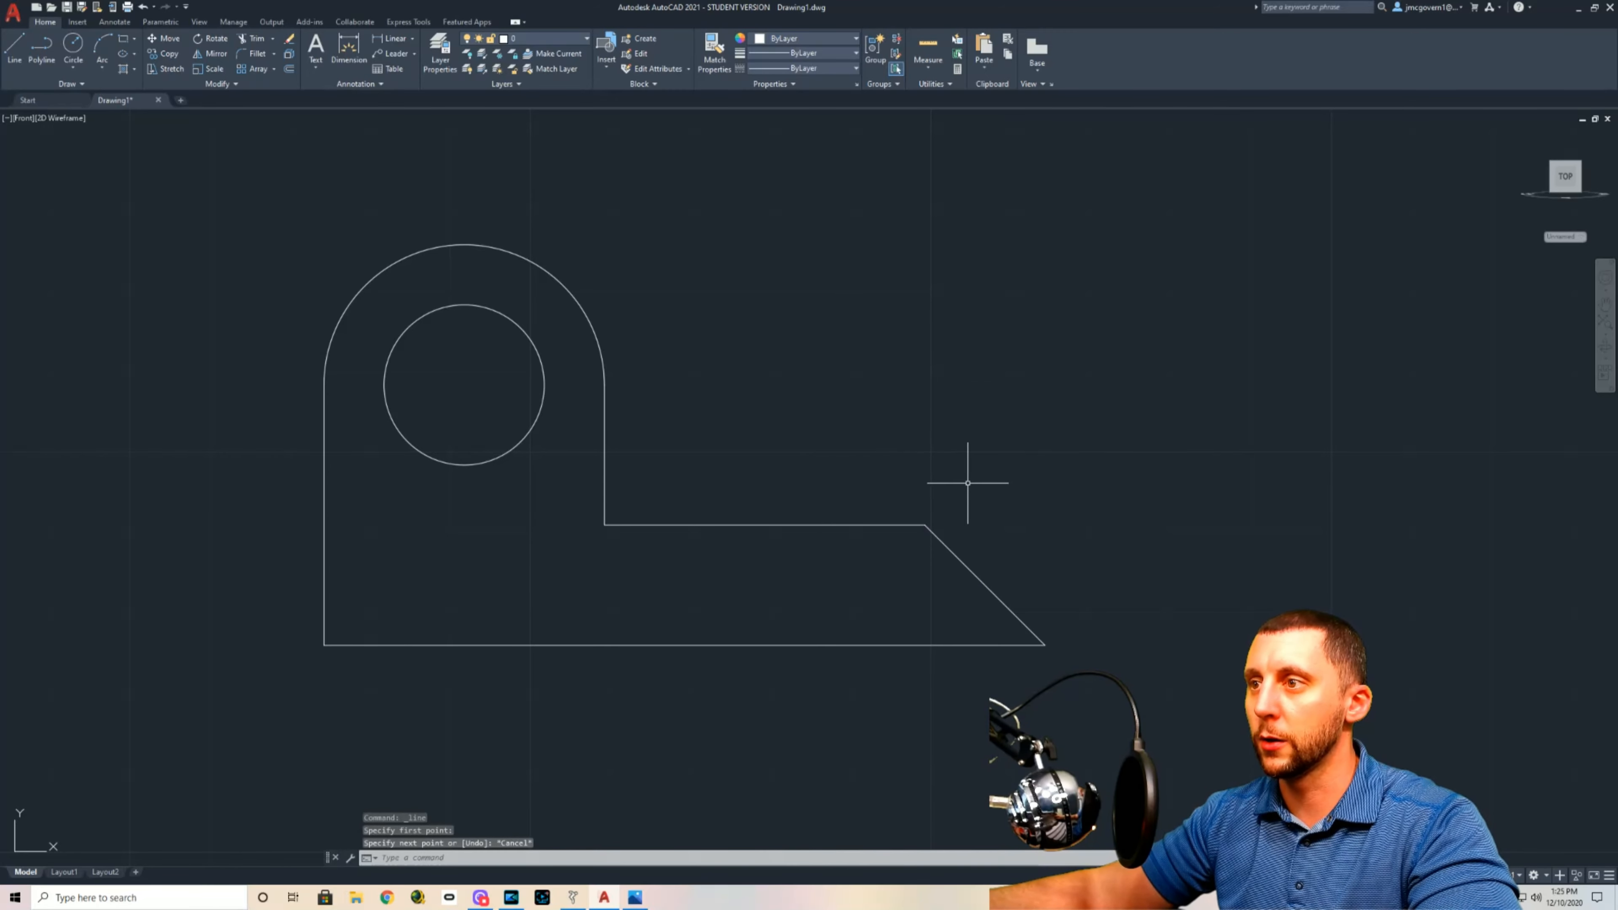
Step: Draw a 1/2 by 1/2 square on the step's top edge, starting from the upper end of the angled line
key(alt+Tab)
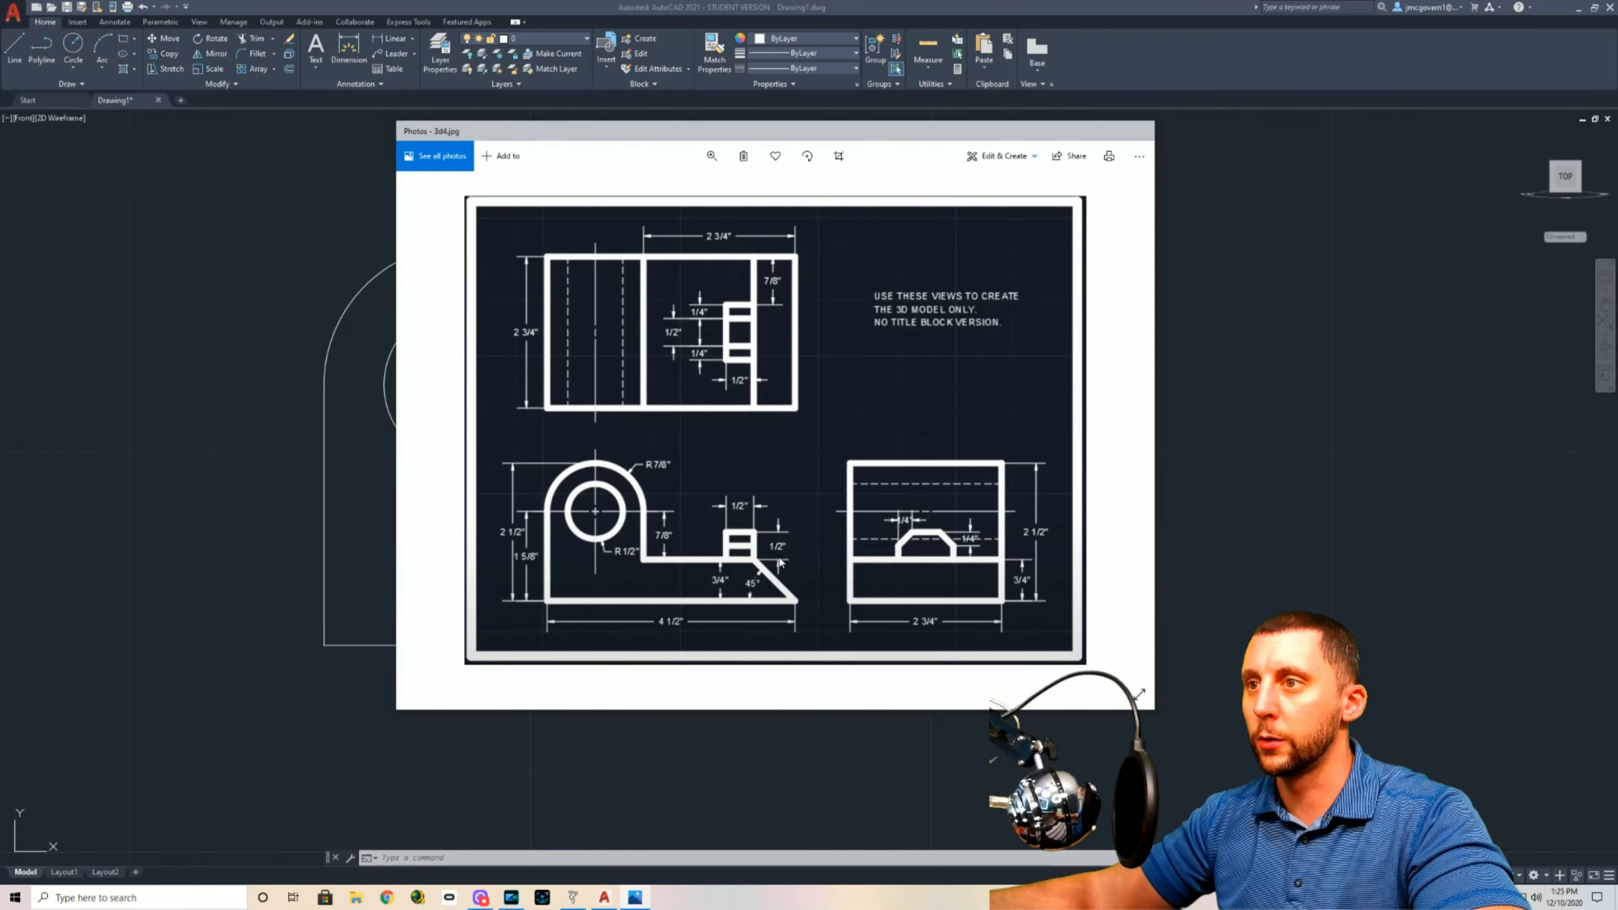
key(alt+Tab)
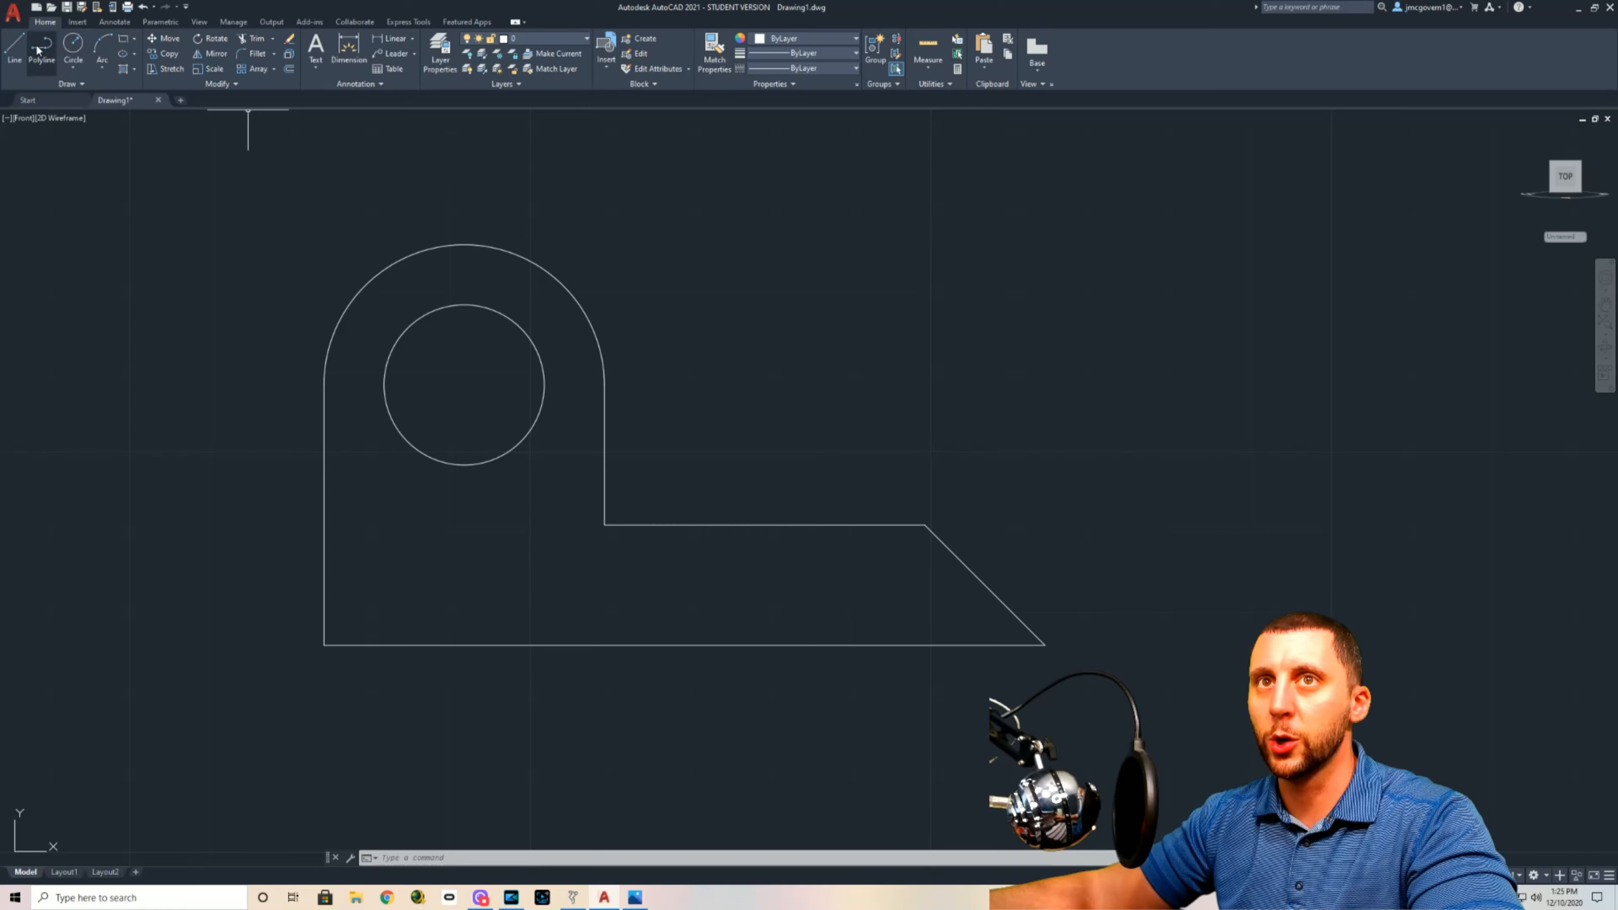
click(14, 45)
click(925, 525)
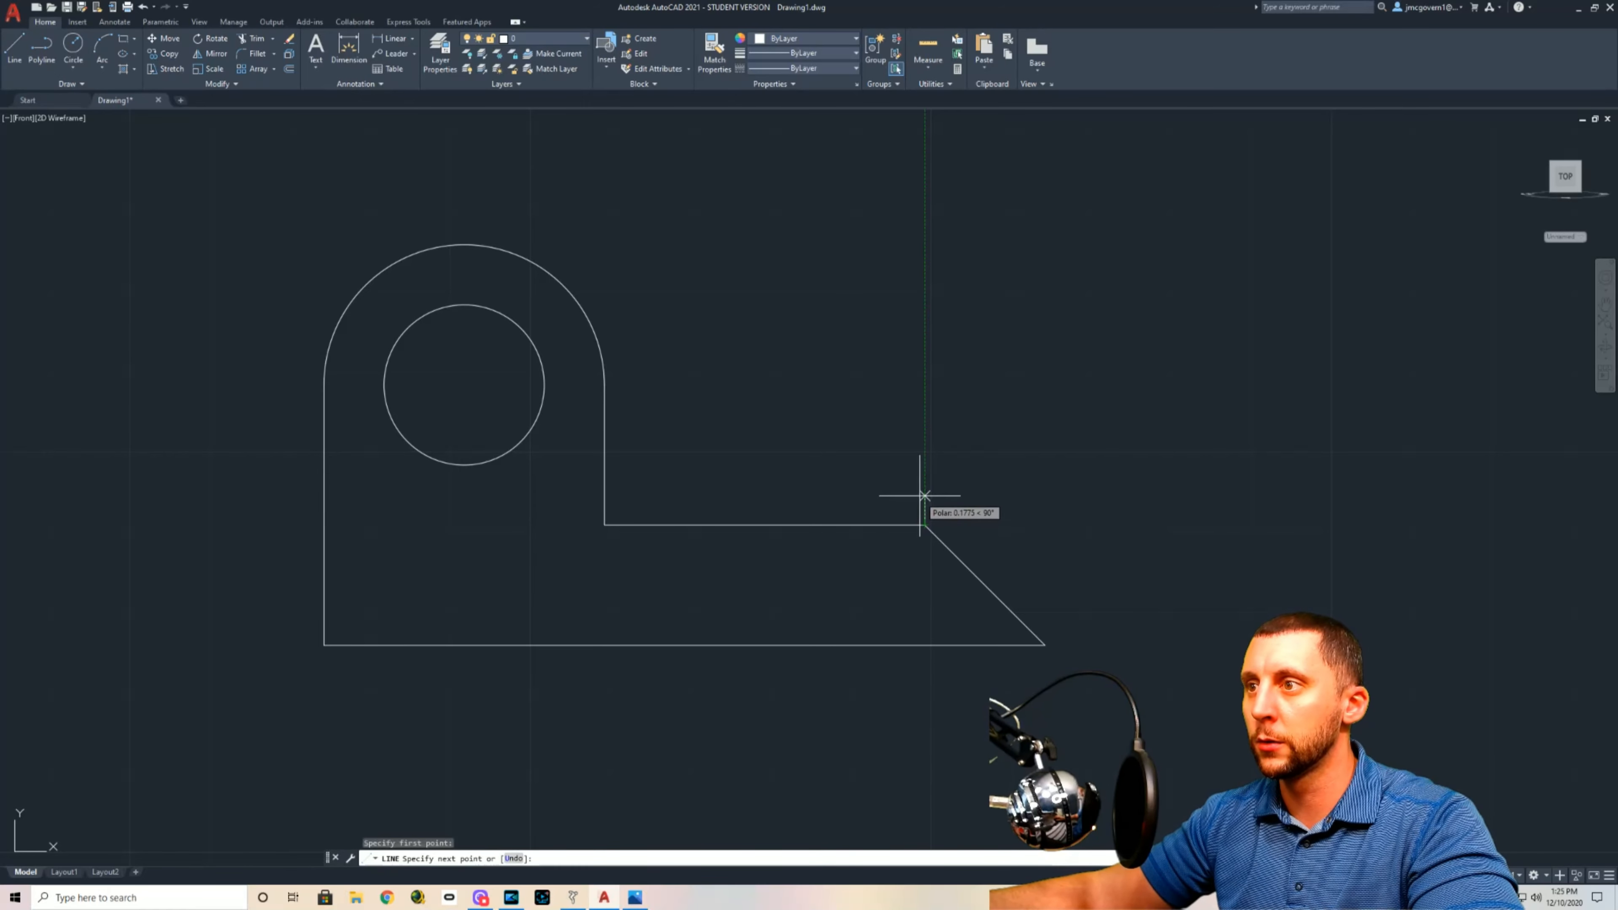
text(1/2)
key(Return)
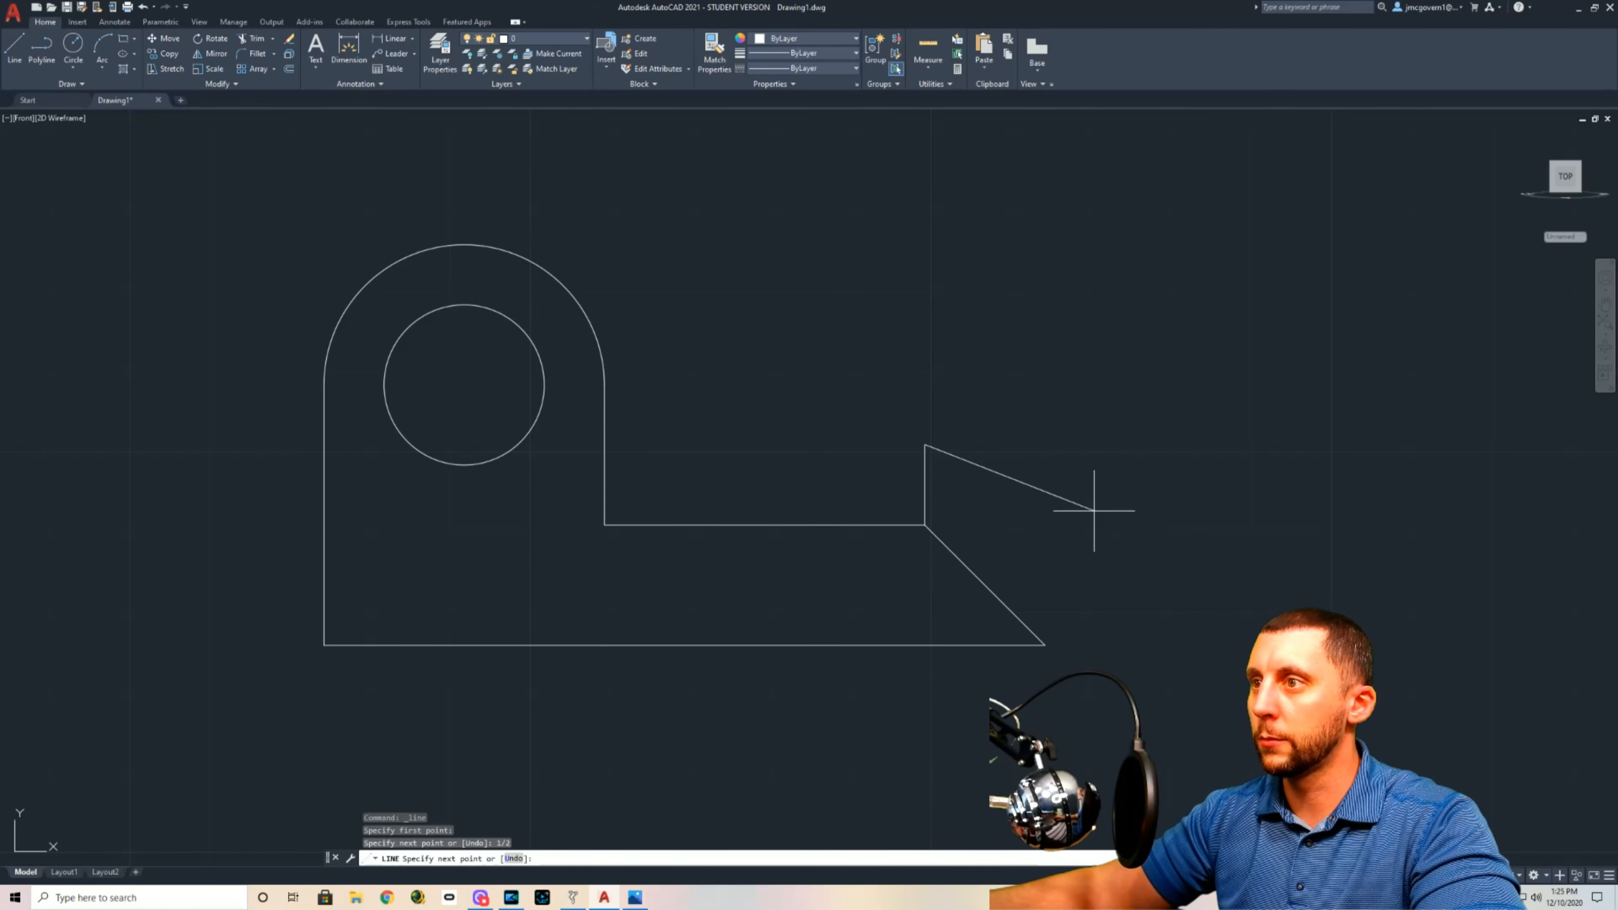
text(1/)
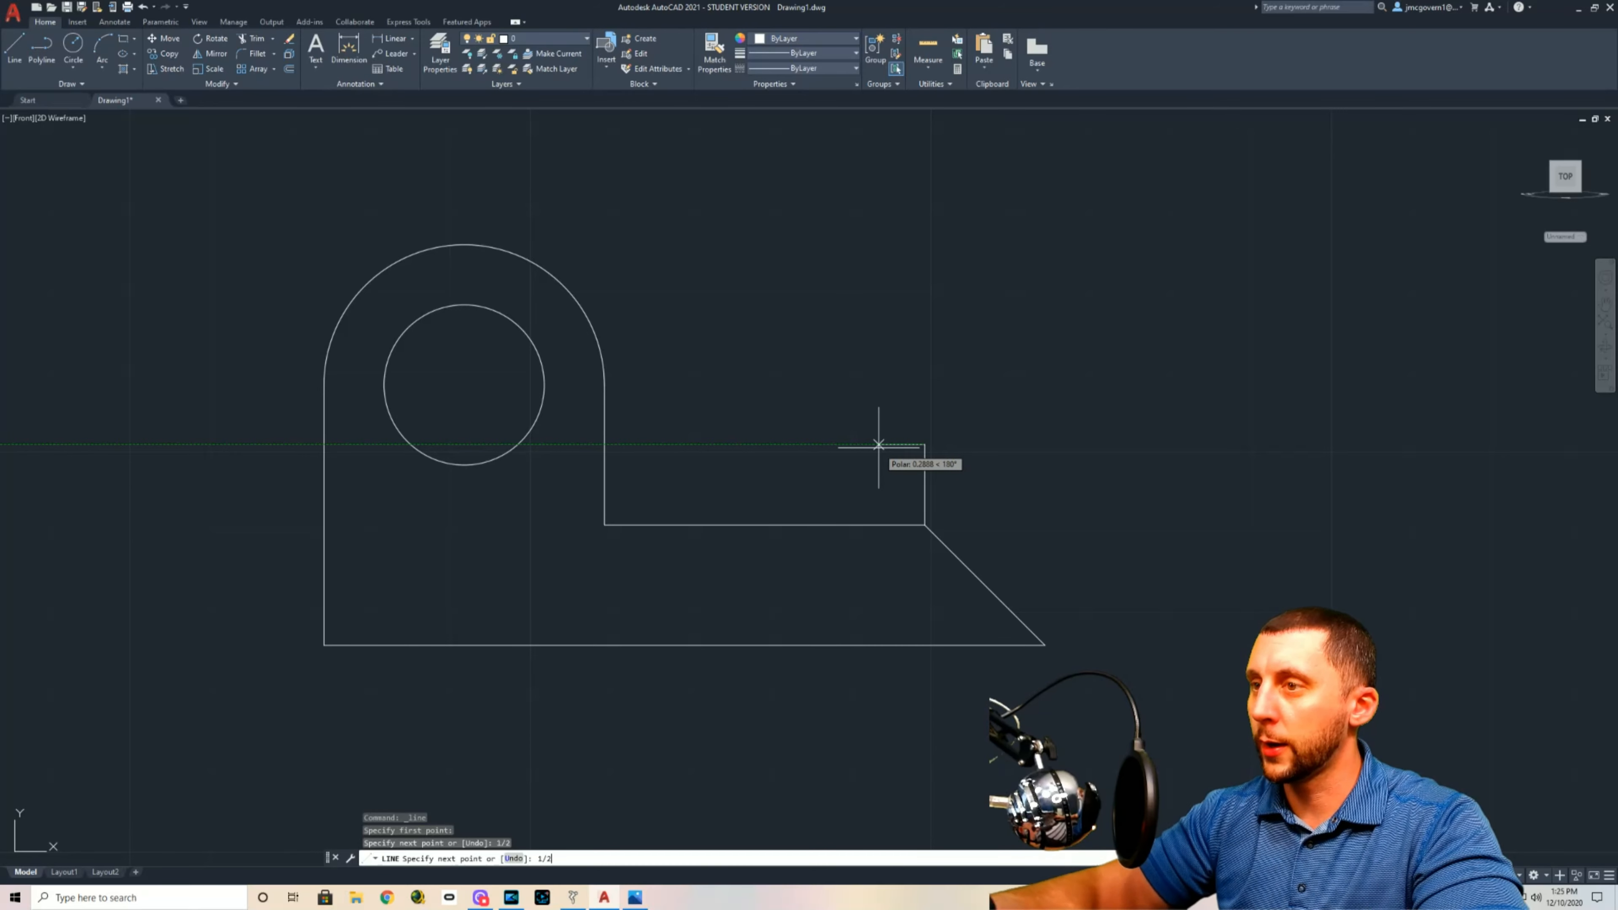
text(2)
key(Return)
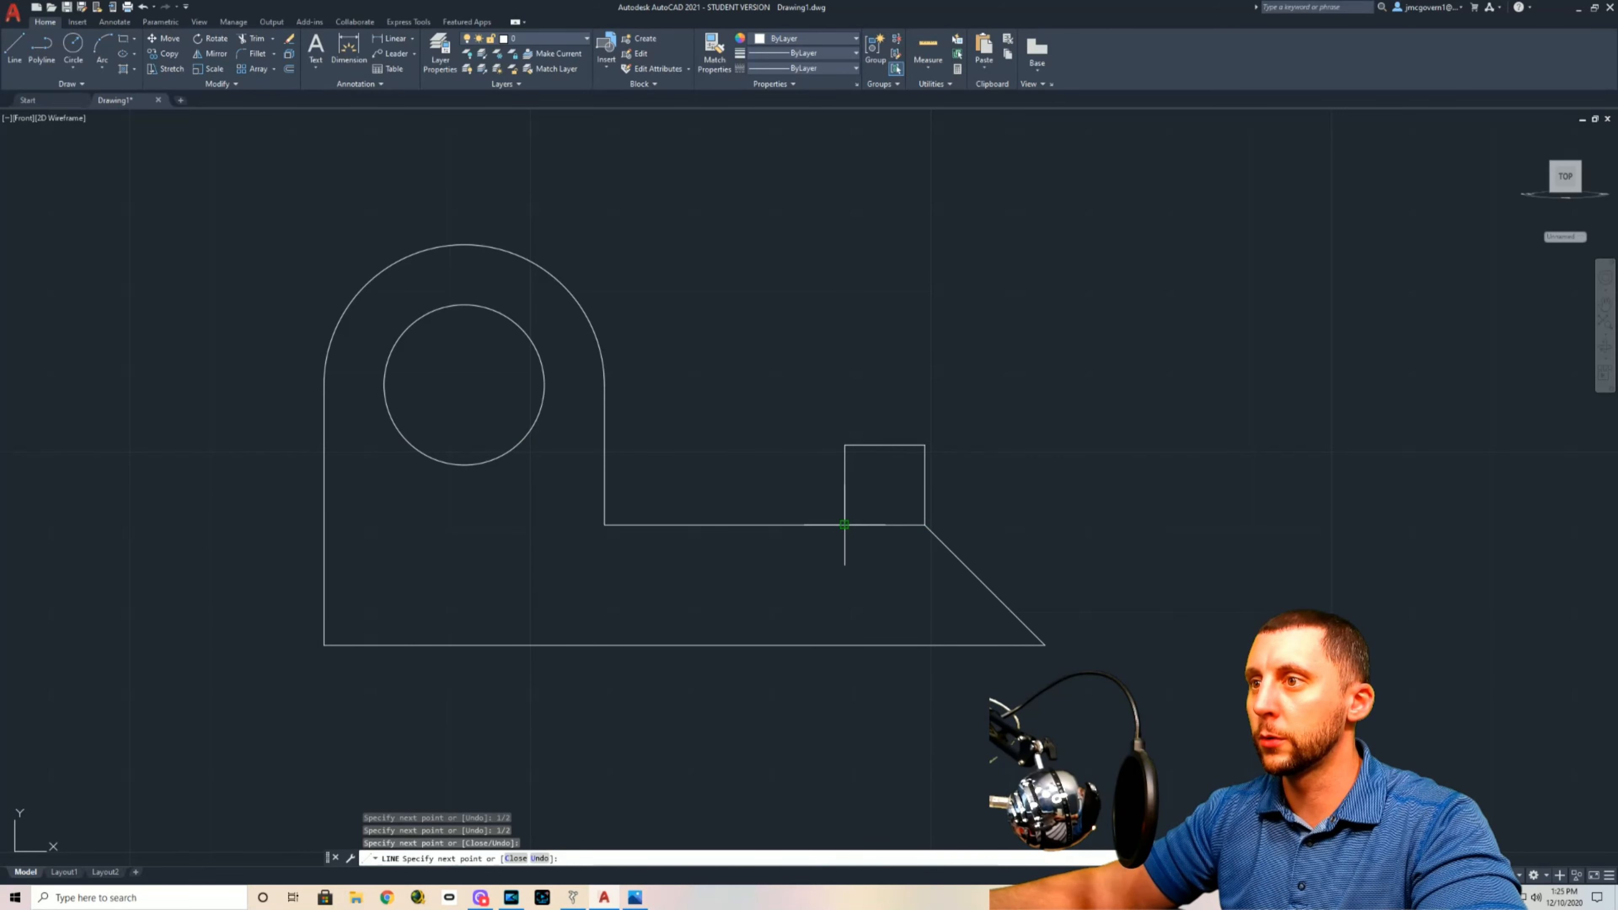
click(845, 524)
key(Return)
Step: Offset the small square's top edge 1/4 downward
click(289, 69)
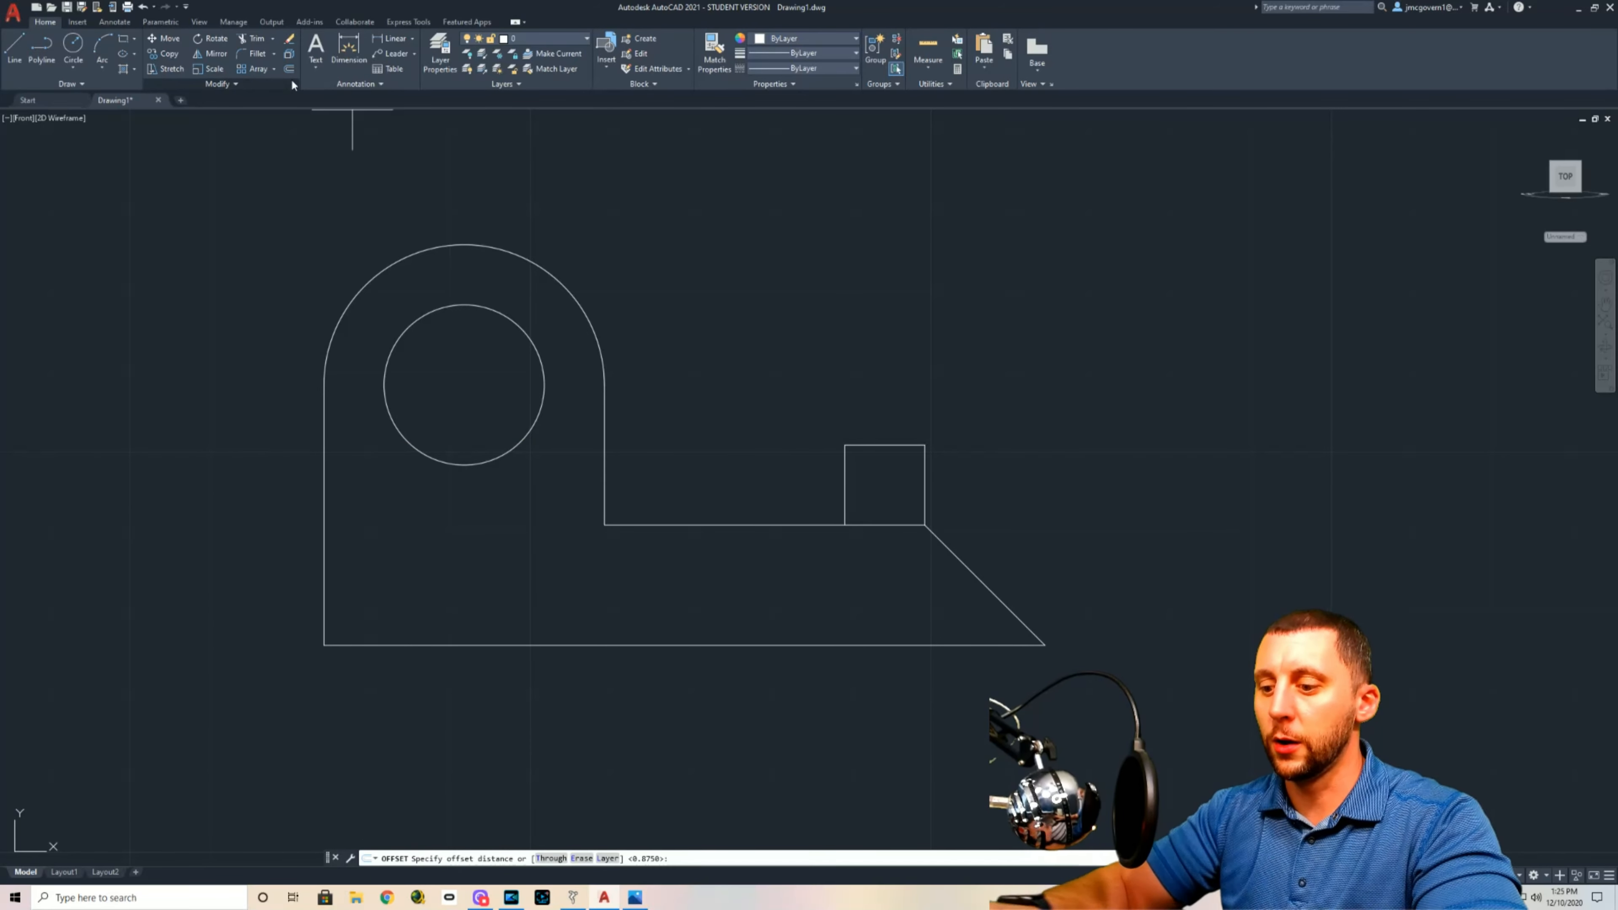
text(1/4)
key(Return)
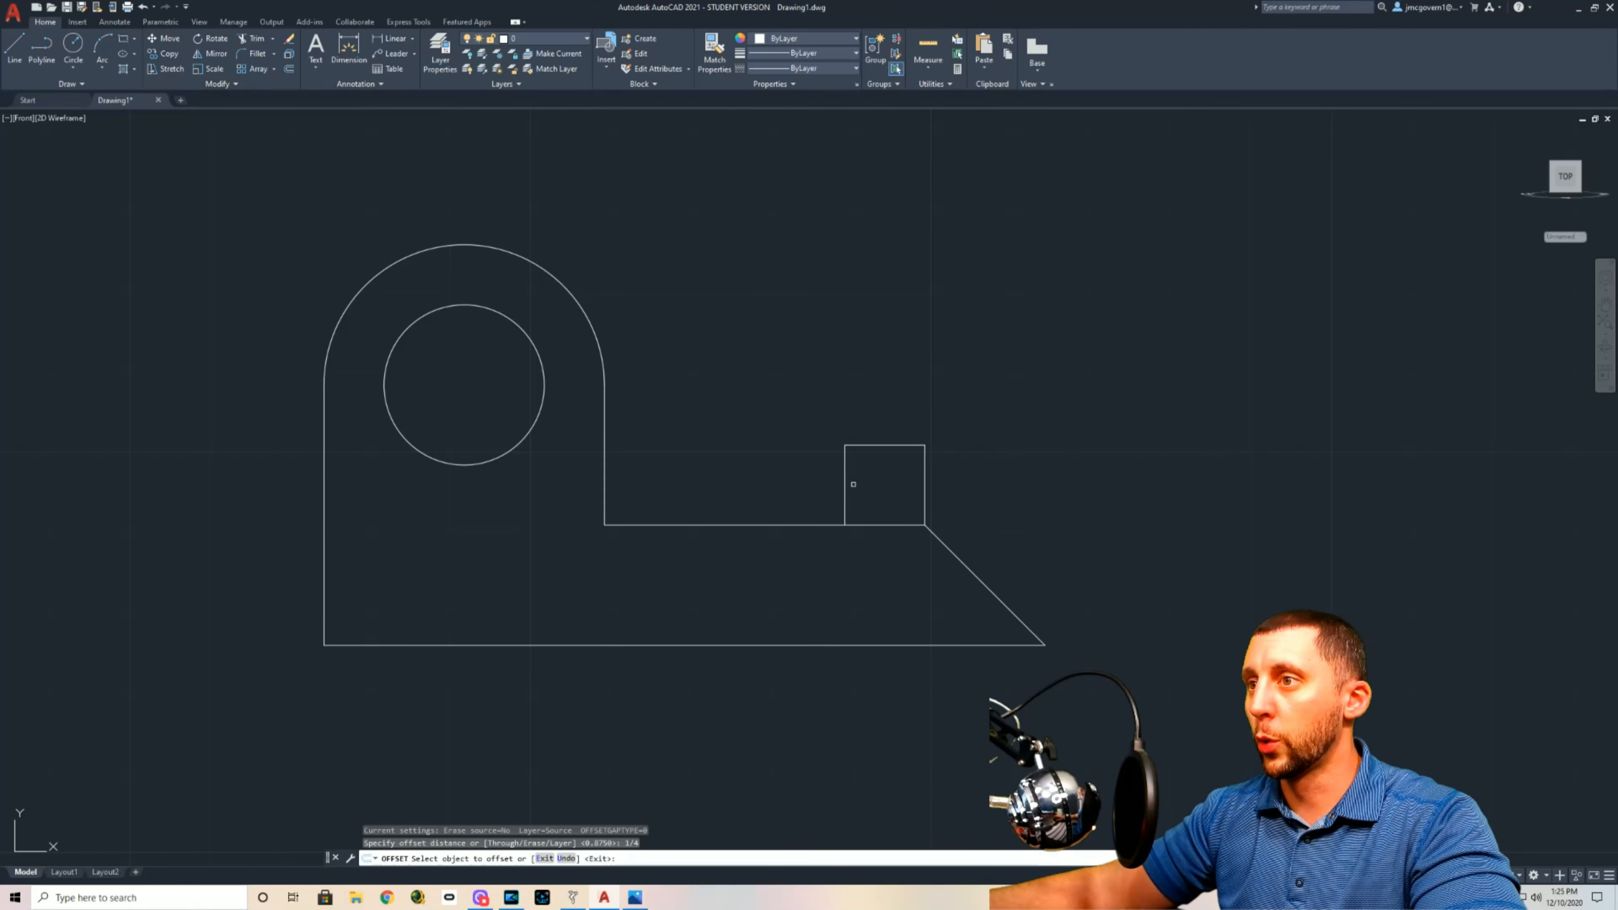
click(893, 445)
click(876, 470)
key(Escape)
scroll(1051, 504, down, 1)
middle_drag(1051, 504, 945, 562)
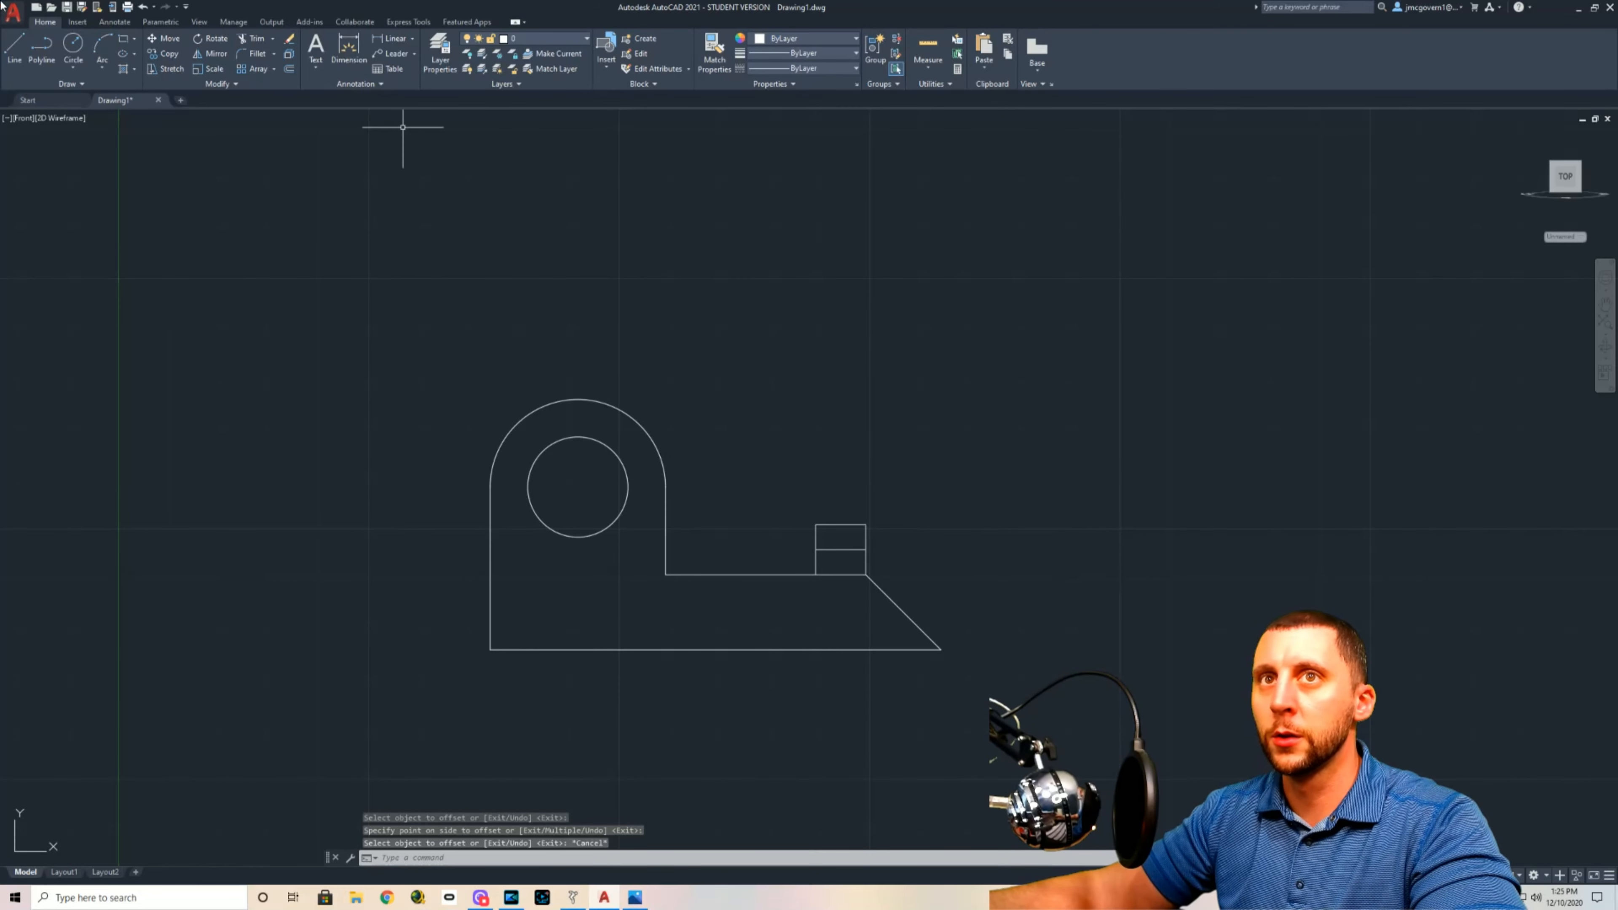
Step: Offset the profile's bottom edge 3.5 upward to place the top view's lower edge
click(14, 48)
click(289, 69)
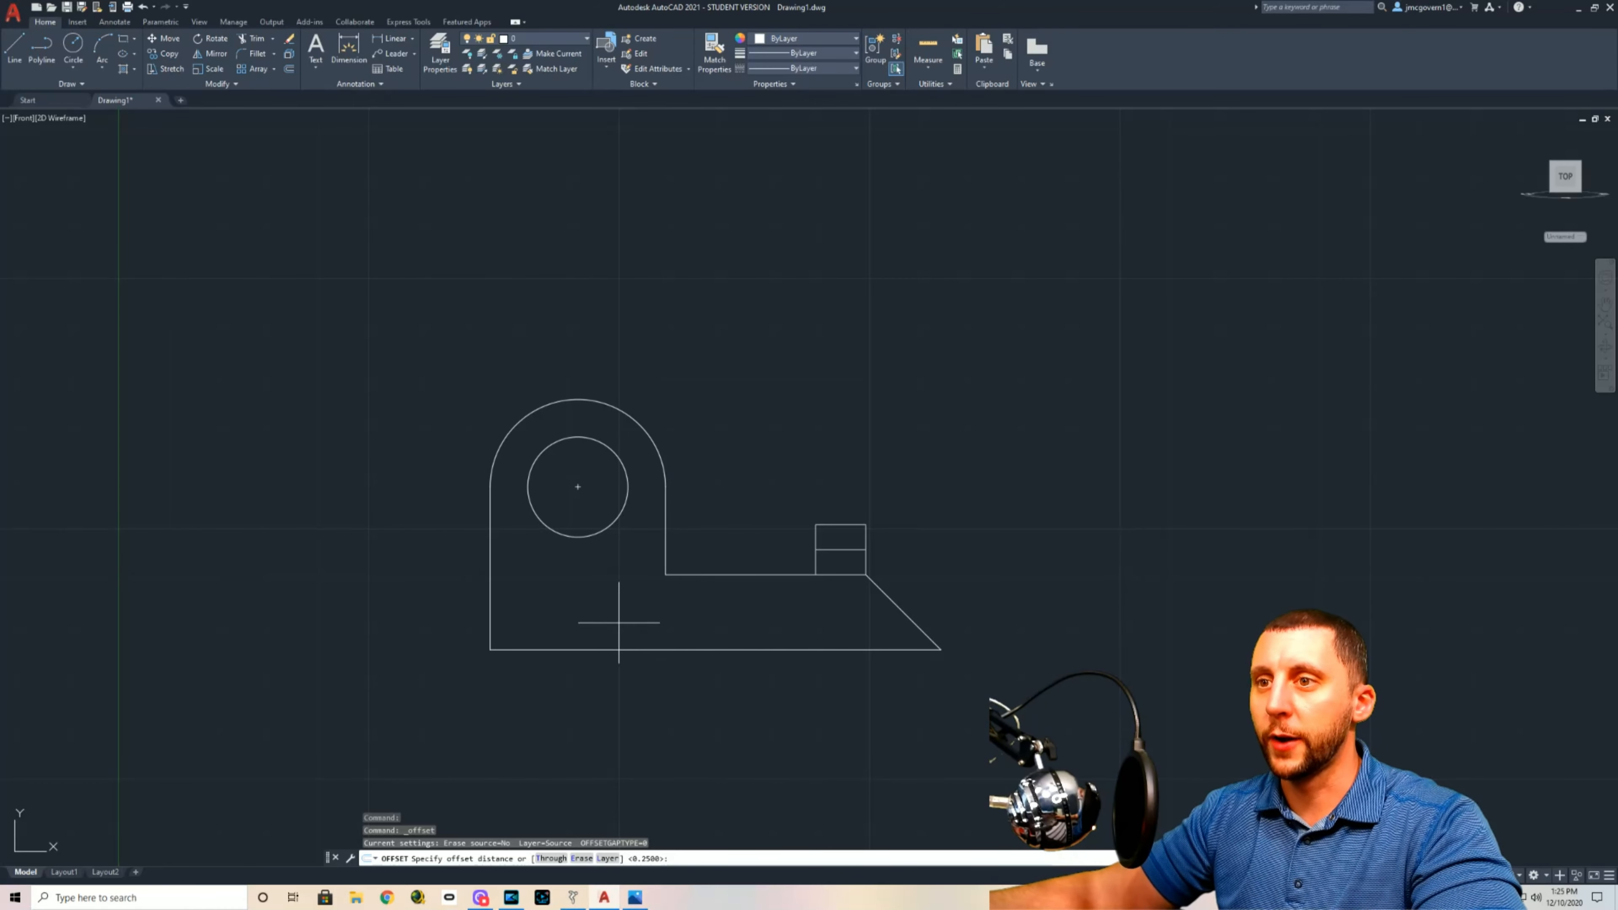
key(alt+Tab)
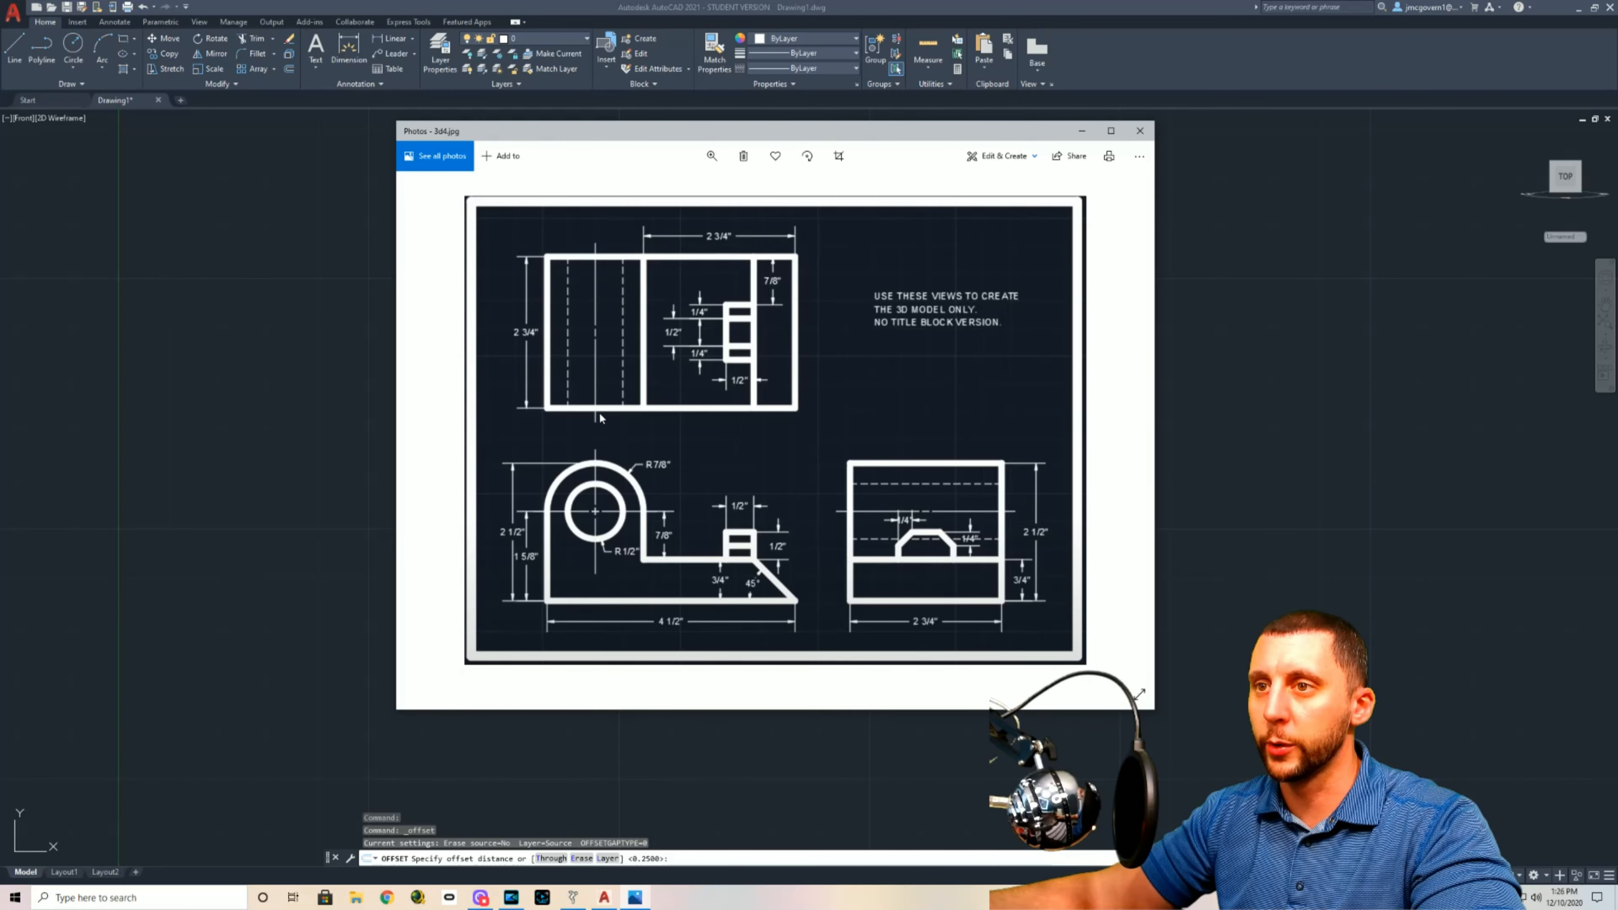
key(alt+Tab)
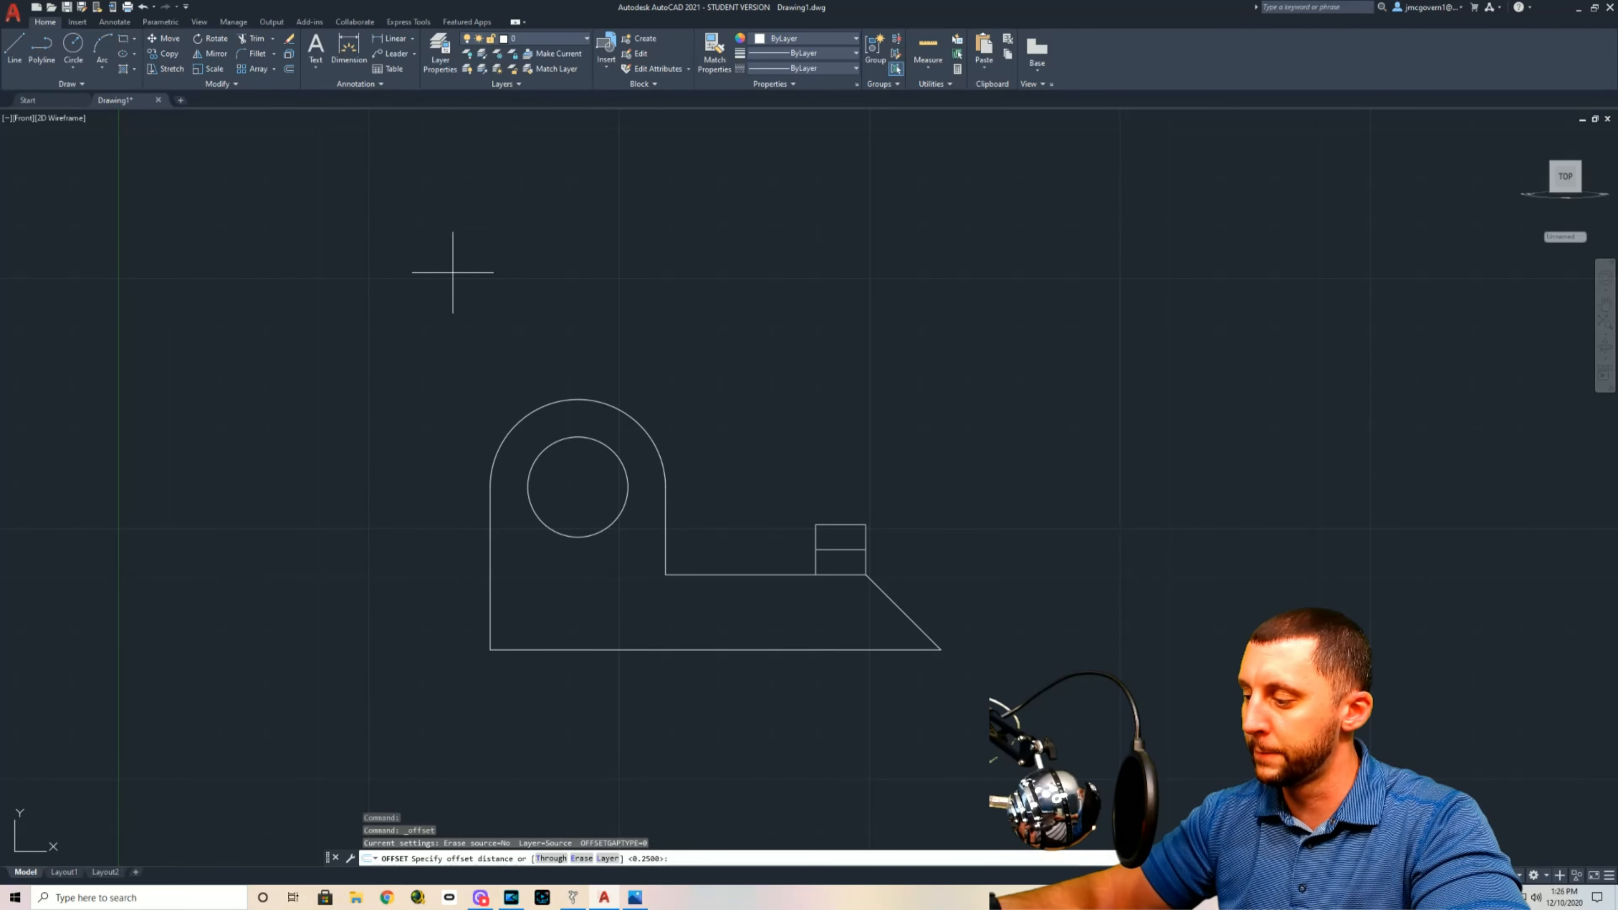
text(5)
key(Return)
scroll(449, 420, down, 2)
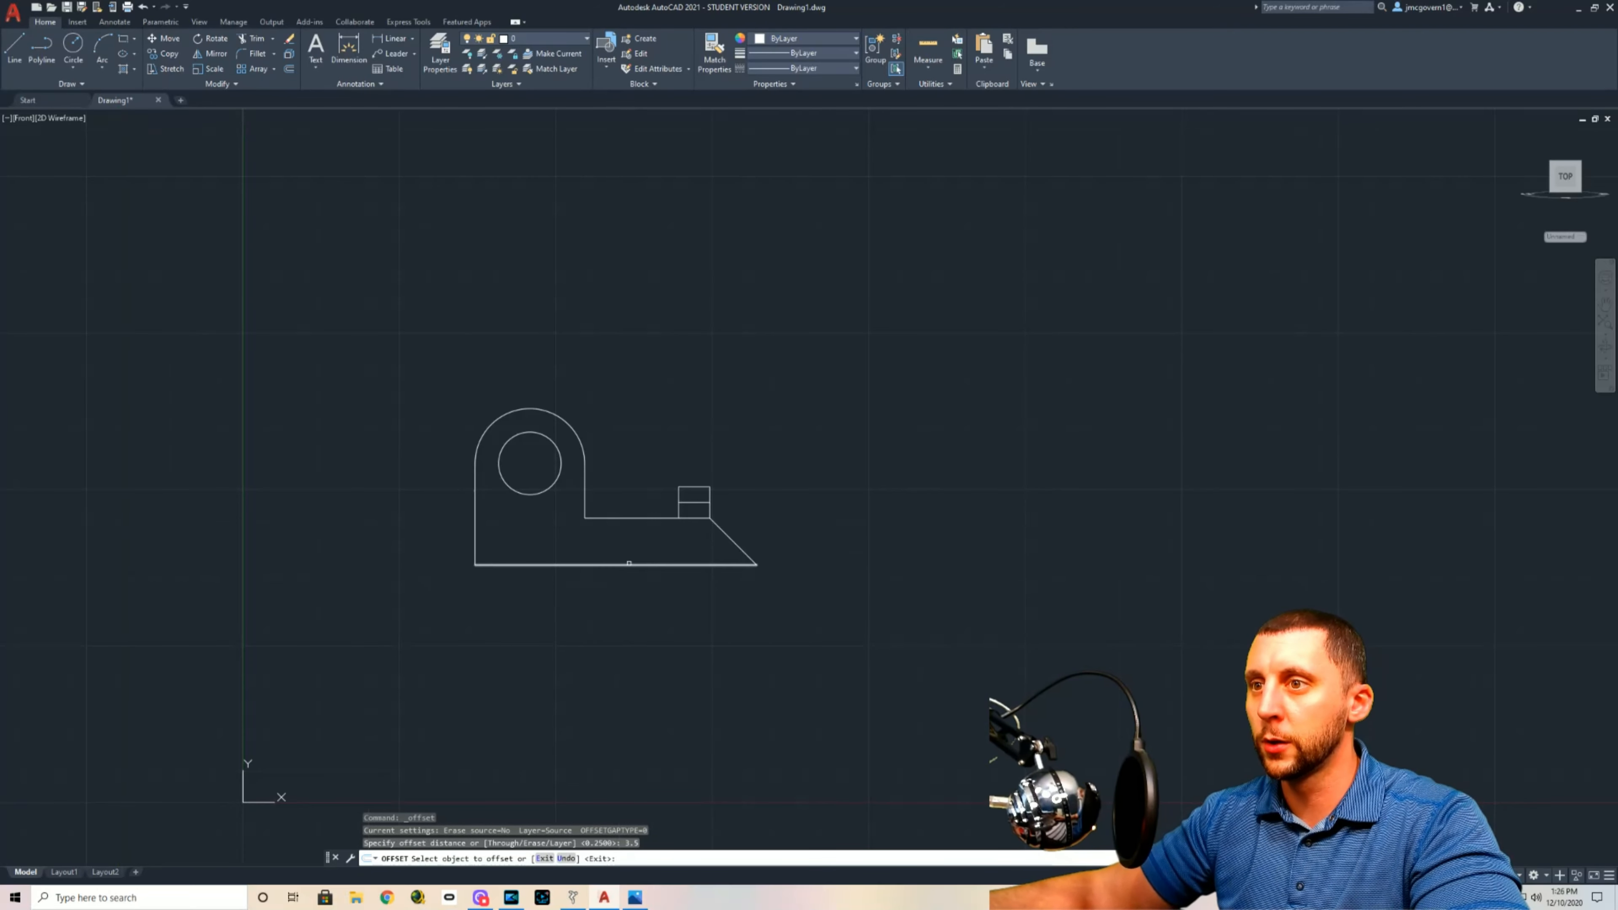
click(627, 567)
click(644, 415)
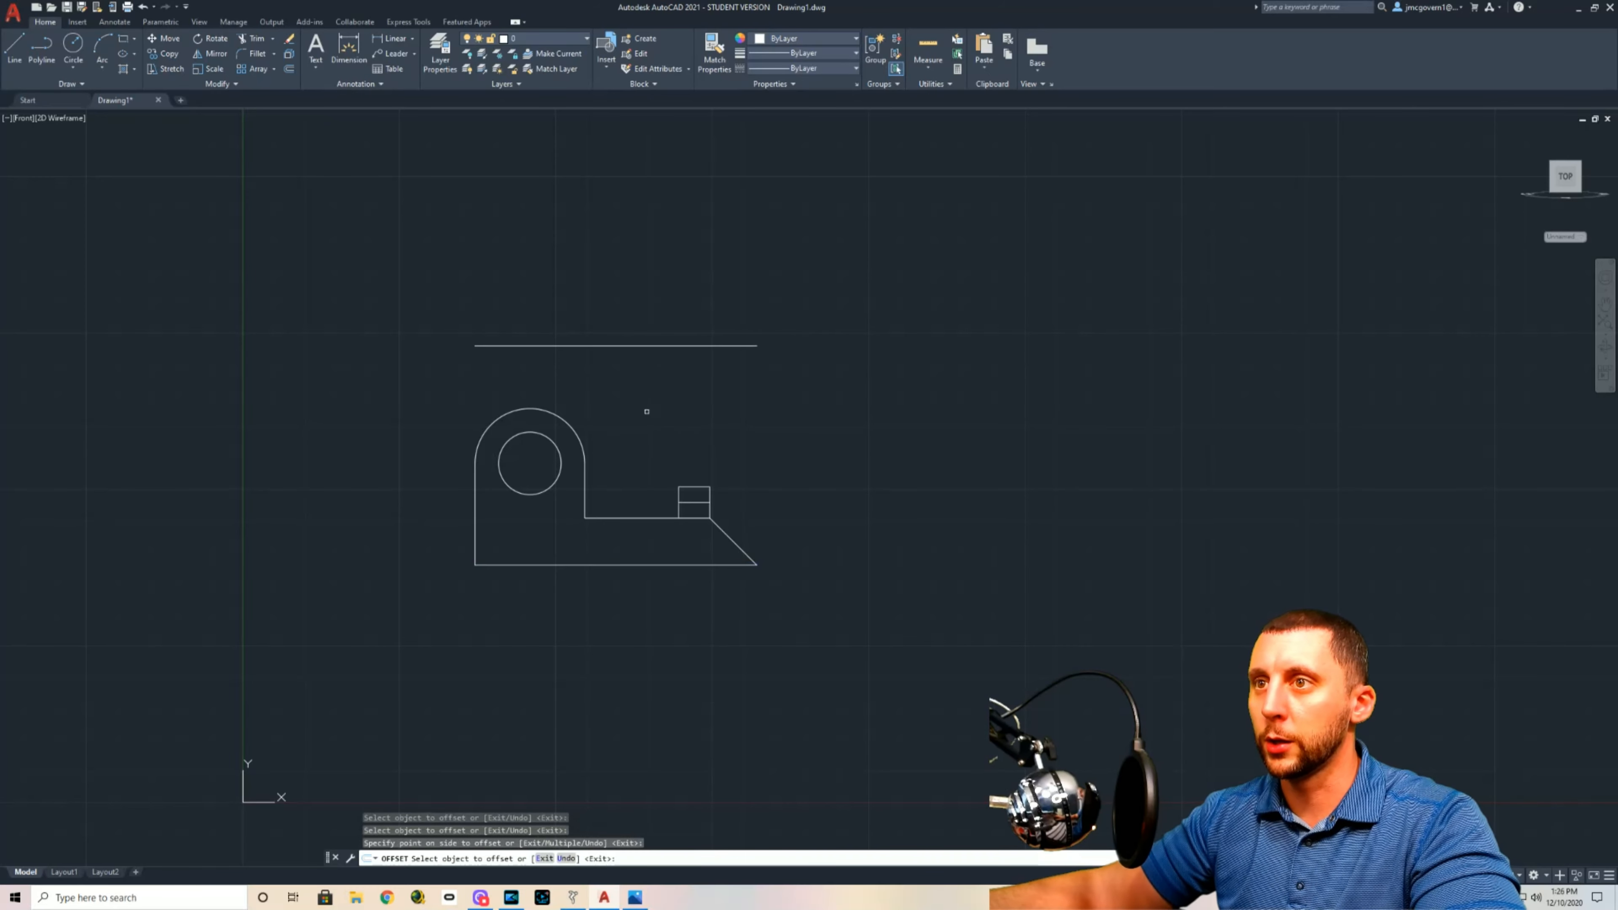
key(Escape)
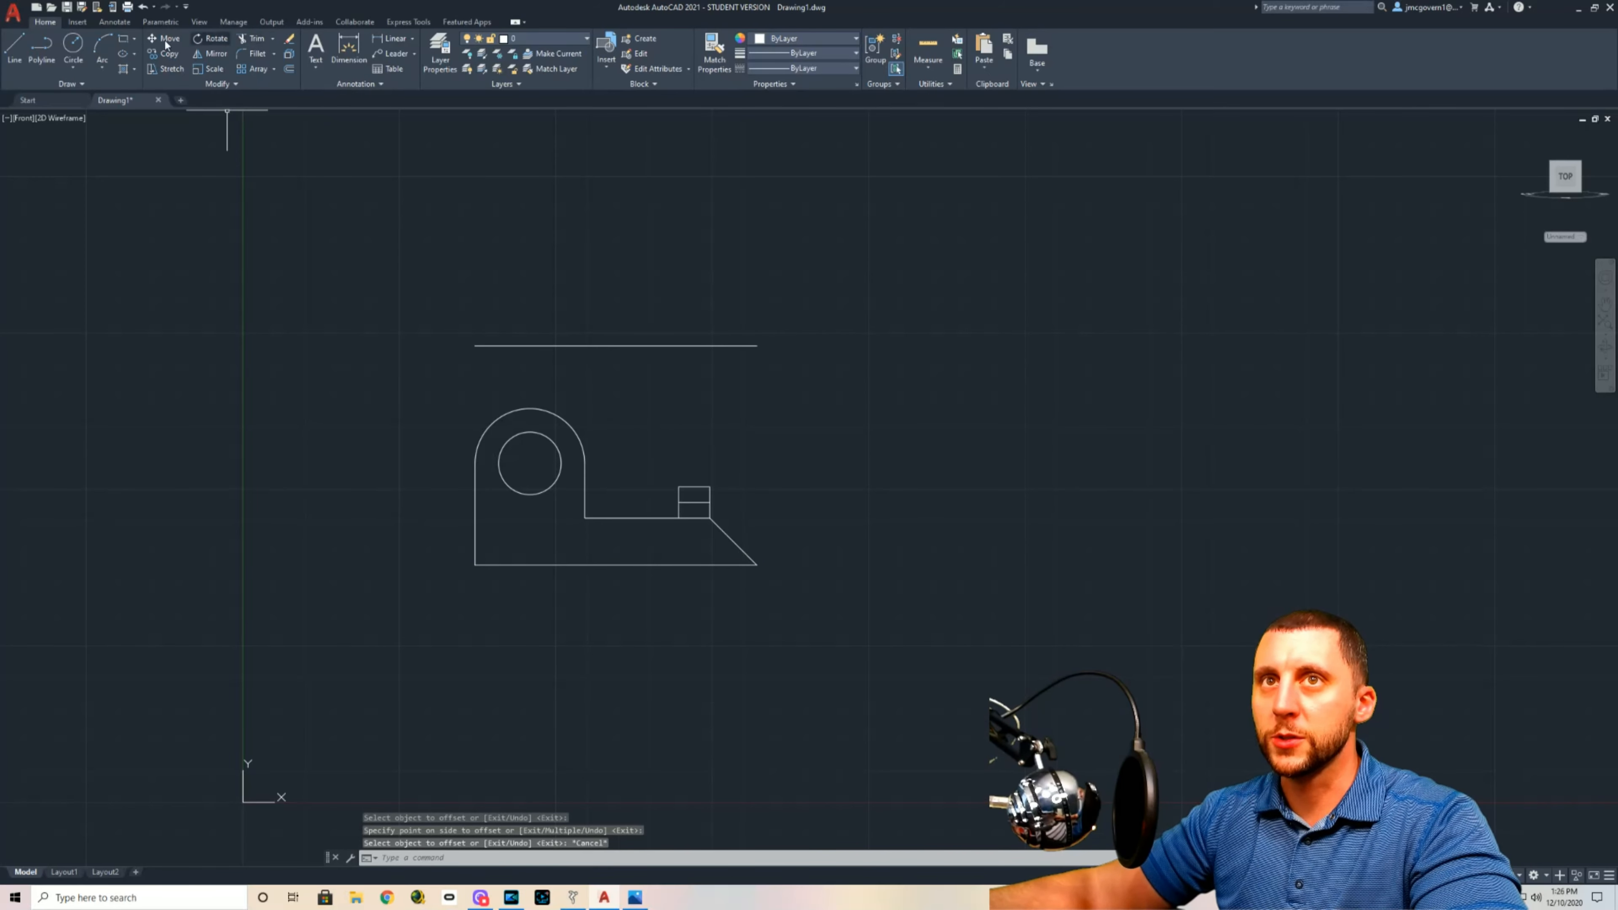
click(9, 49)
click(757, 564)
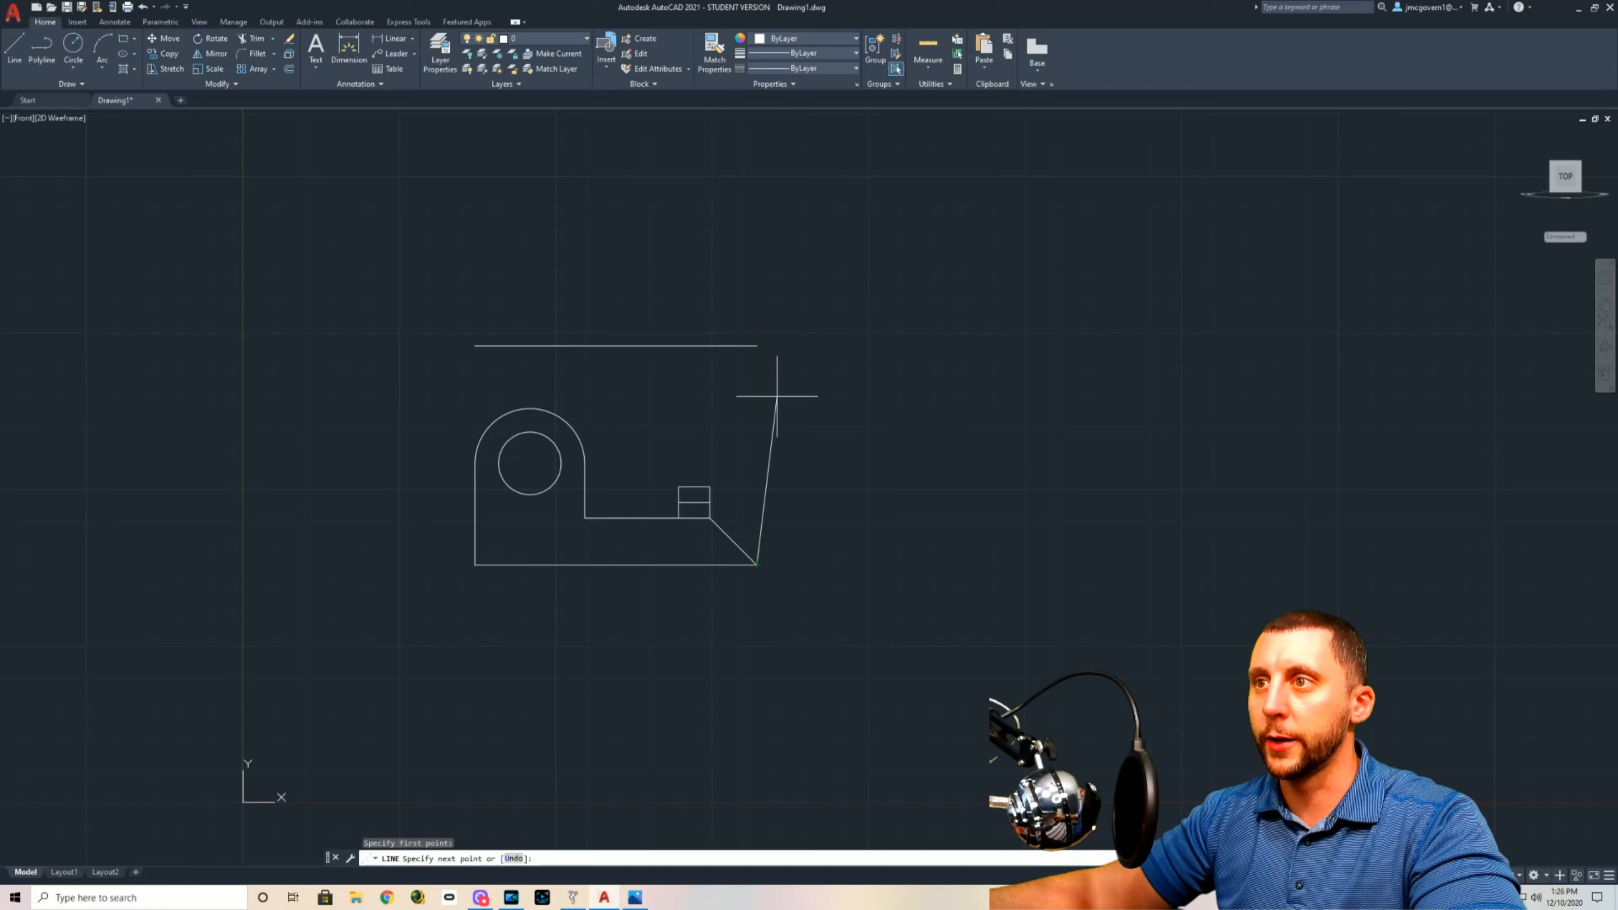
key(Escape)
key(space)
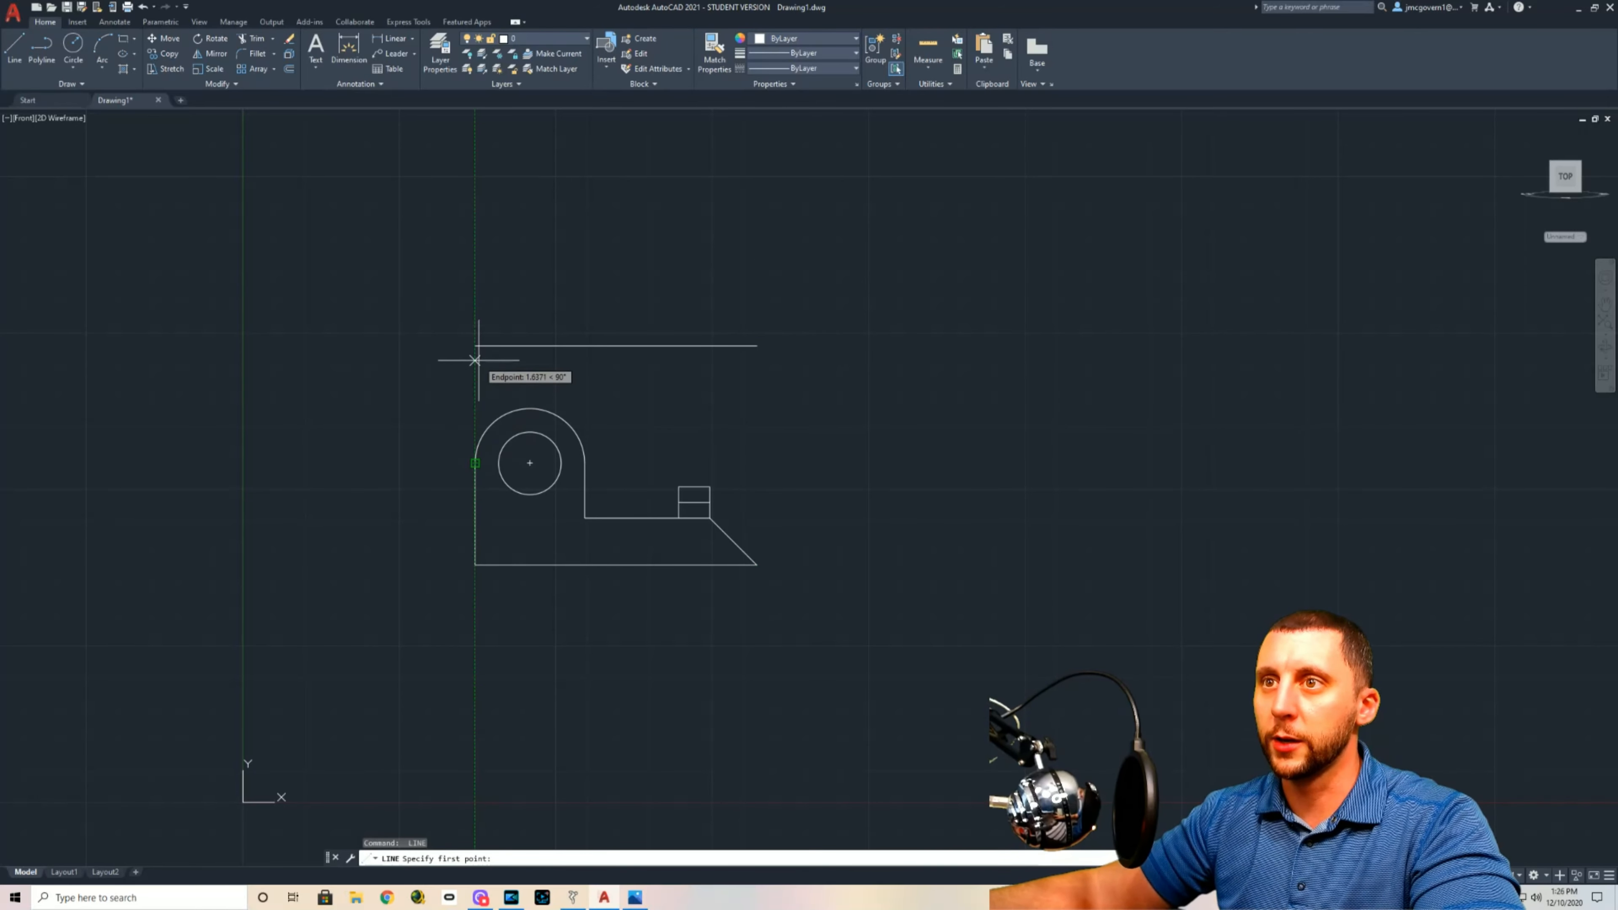
key(Escape)
middle_drag(497, 347, 528, 438)
Step: Complete the top view's rectangle with lines 2-3/4 up, 4.5 across, and back down to the lower edge's right end
key(alt+Tab)
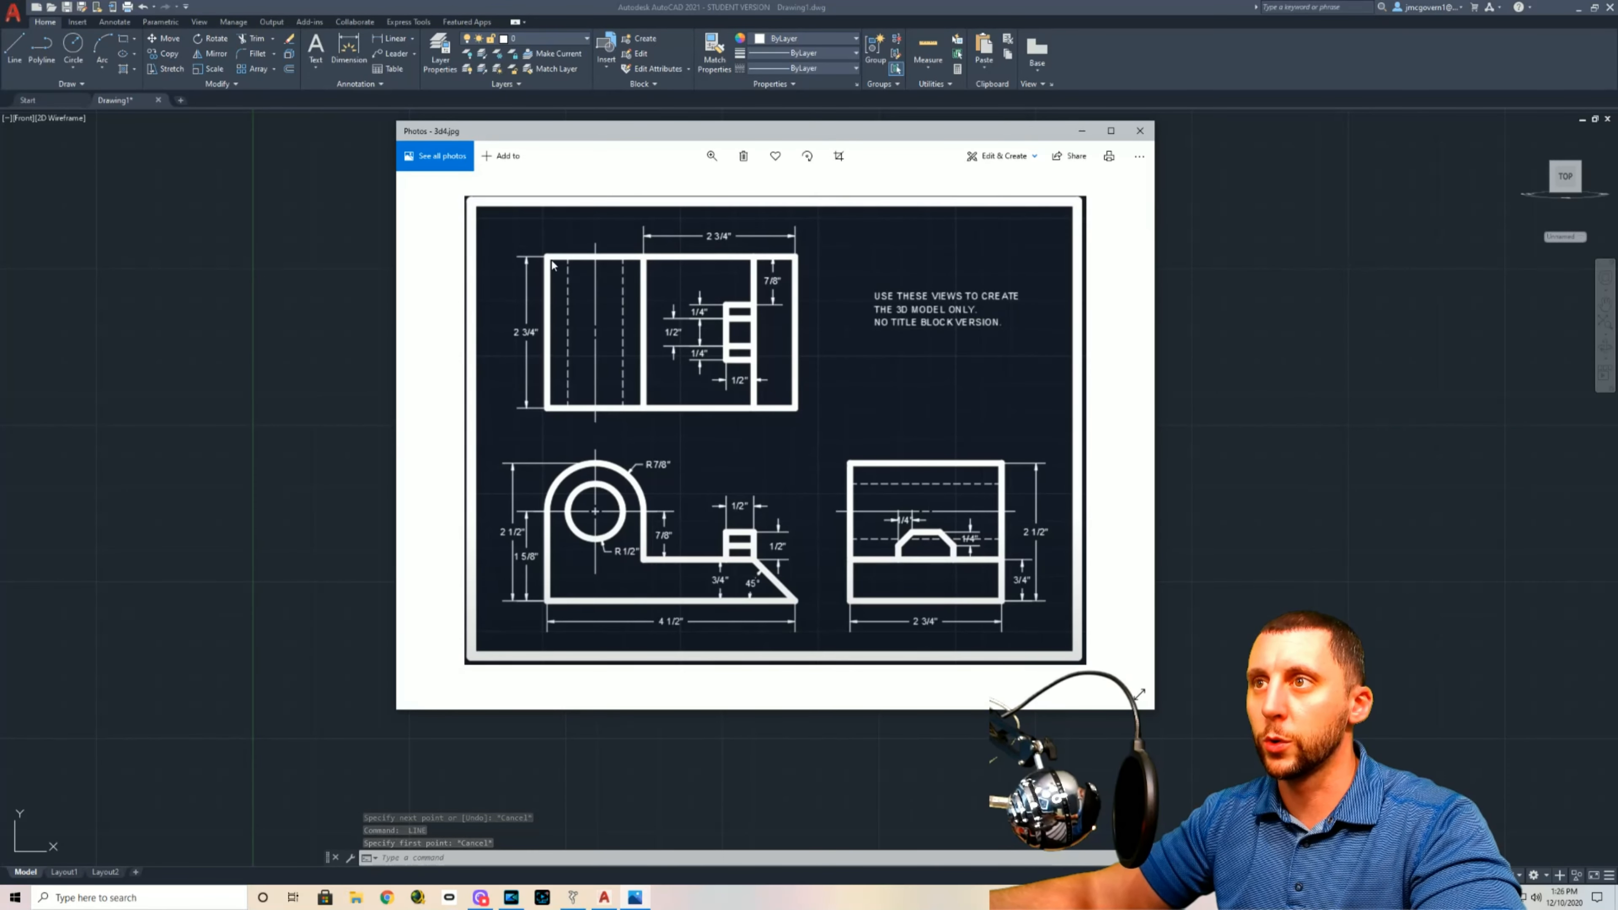
key(alt+Tab)
click(12, 46)
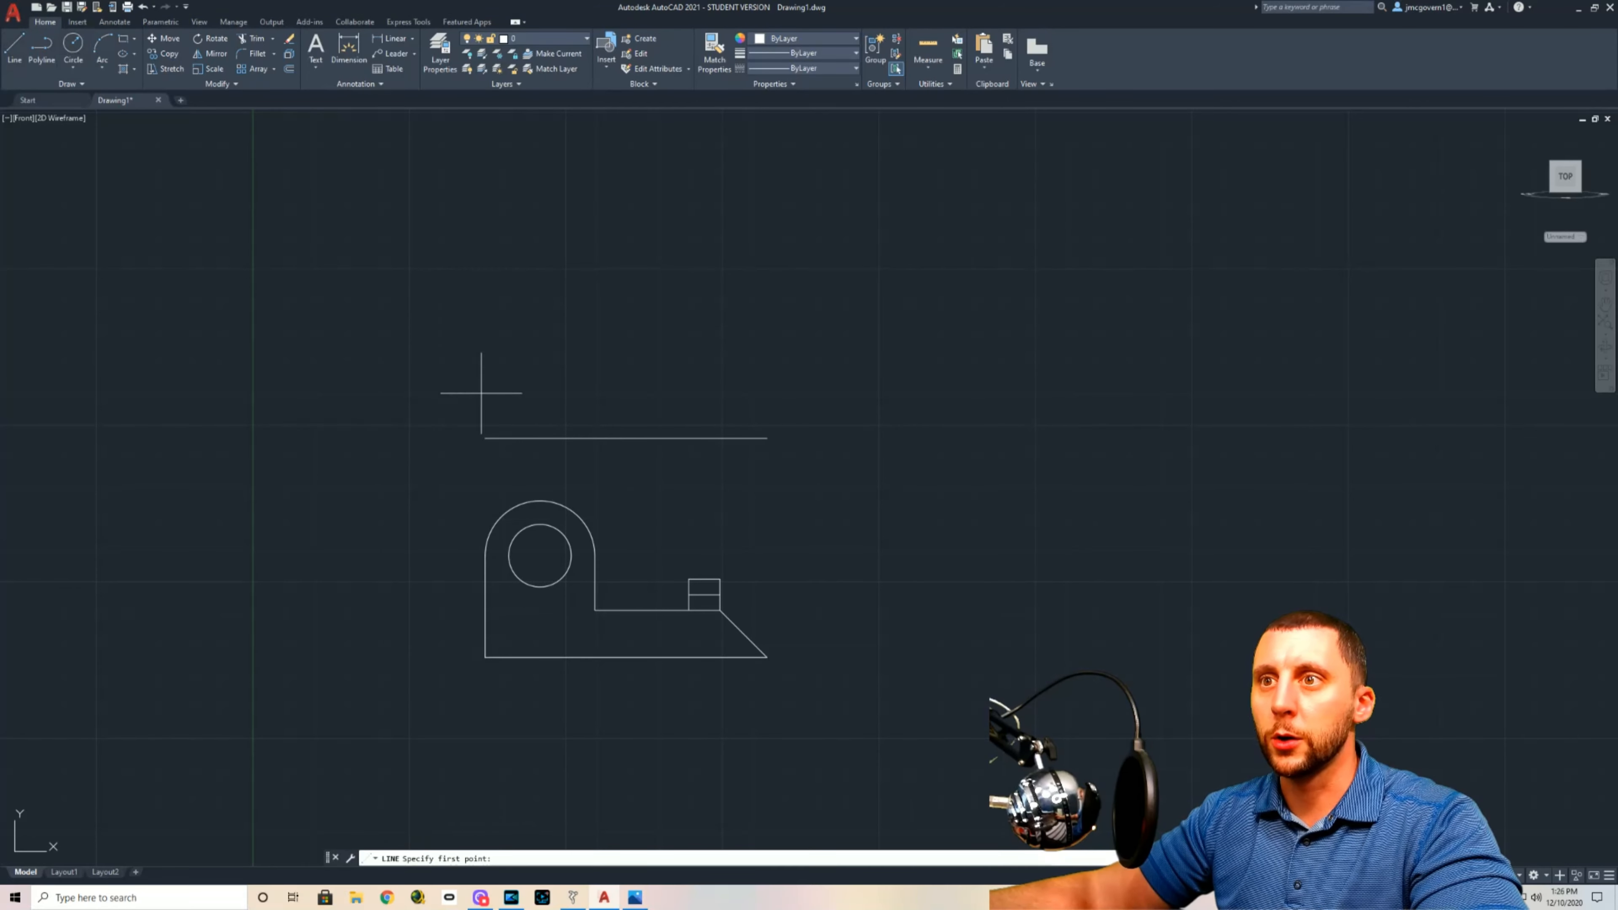
click(486, 438)
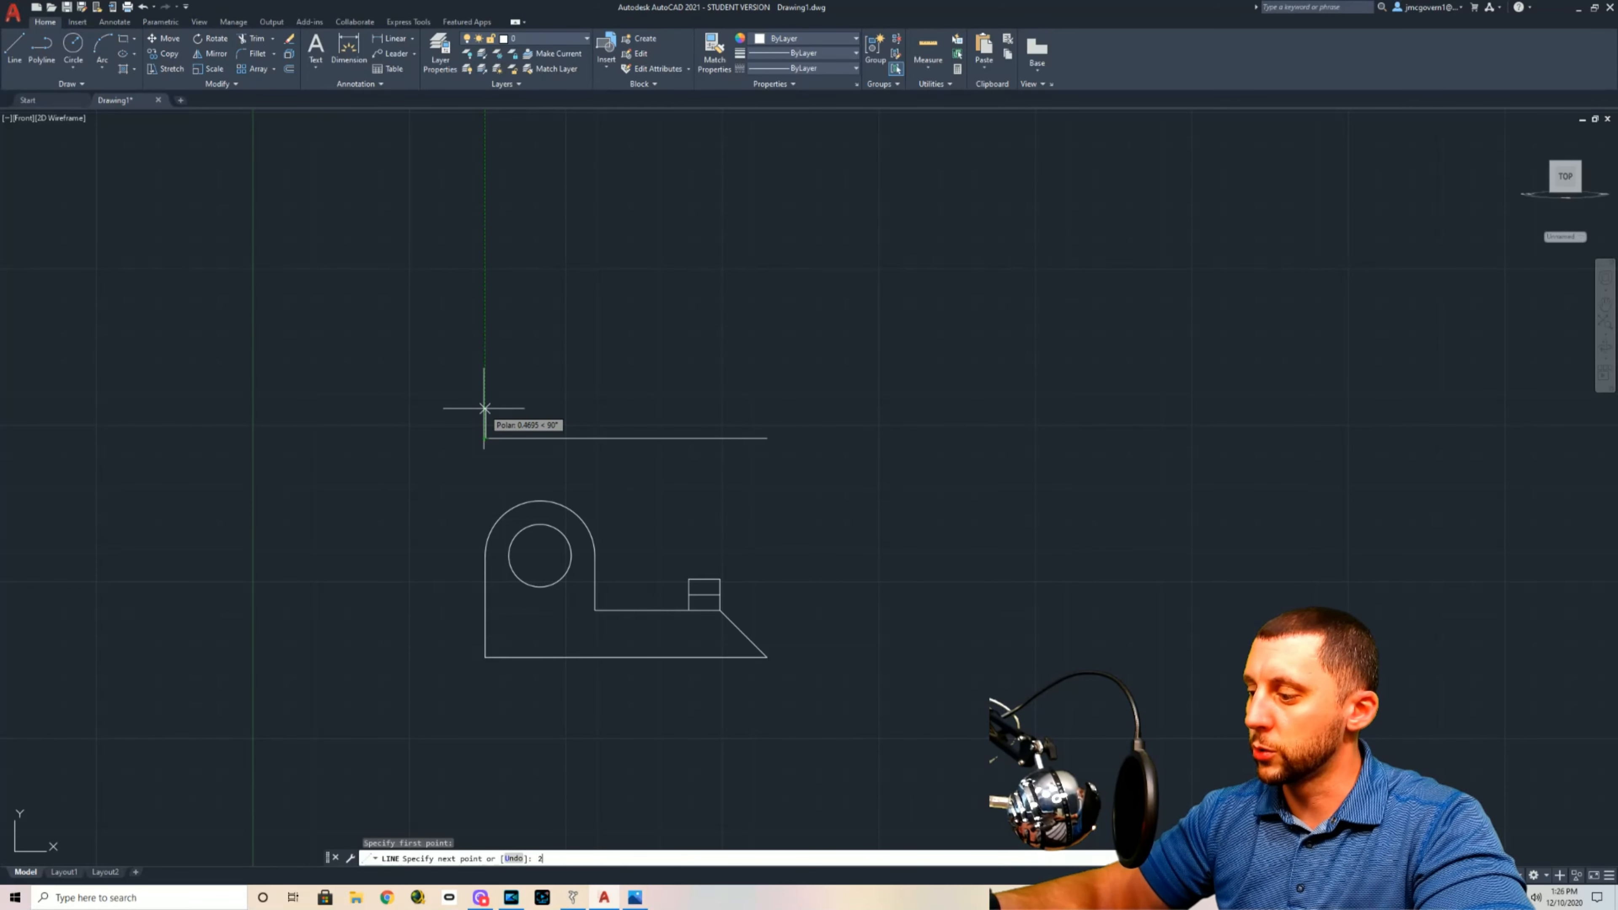
text(2-3/4)
key(Return)
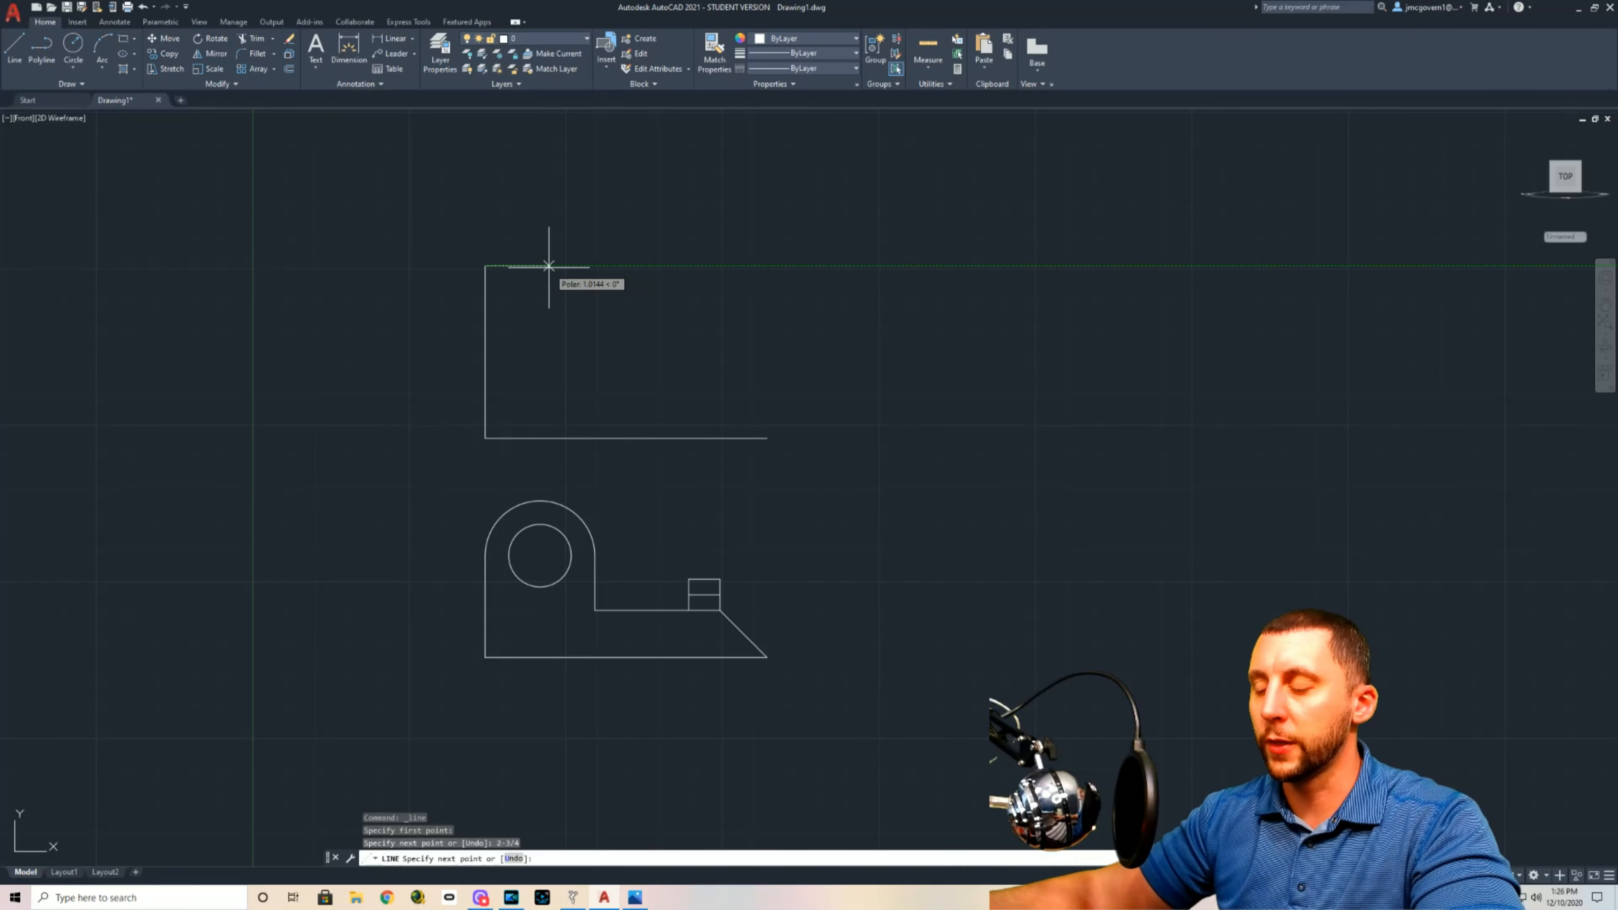
text(4.5)
key(Return)
click(768, 437)
key(Escape)
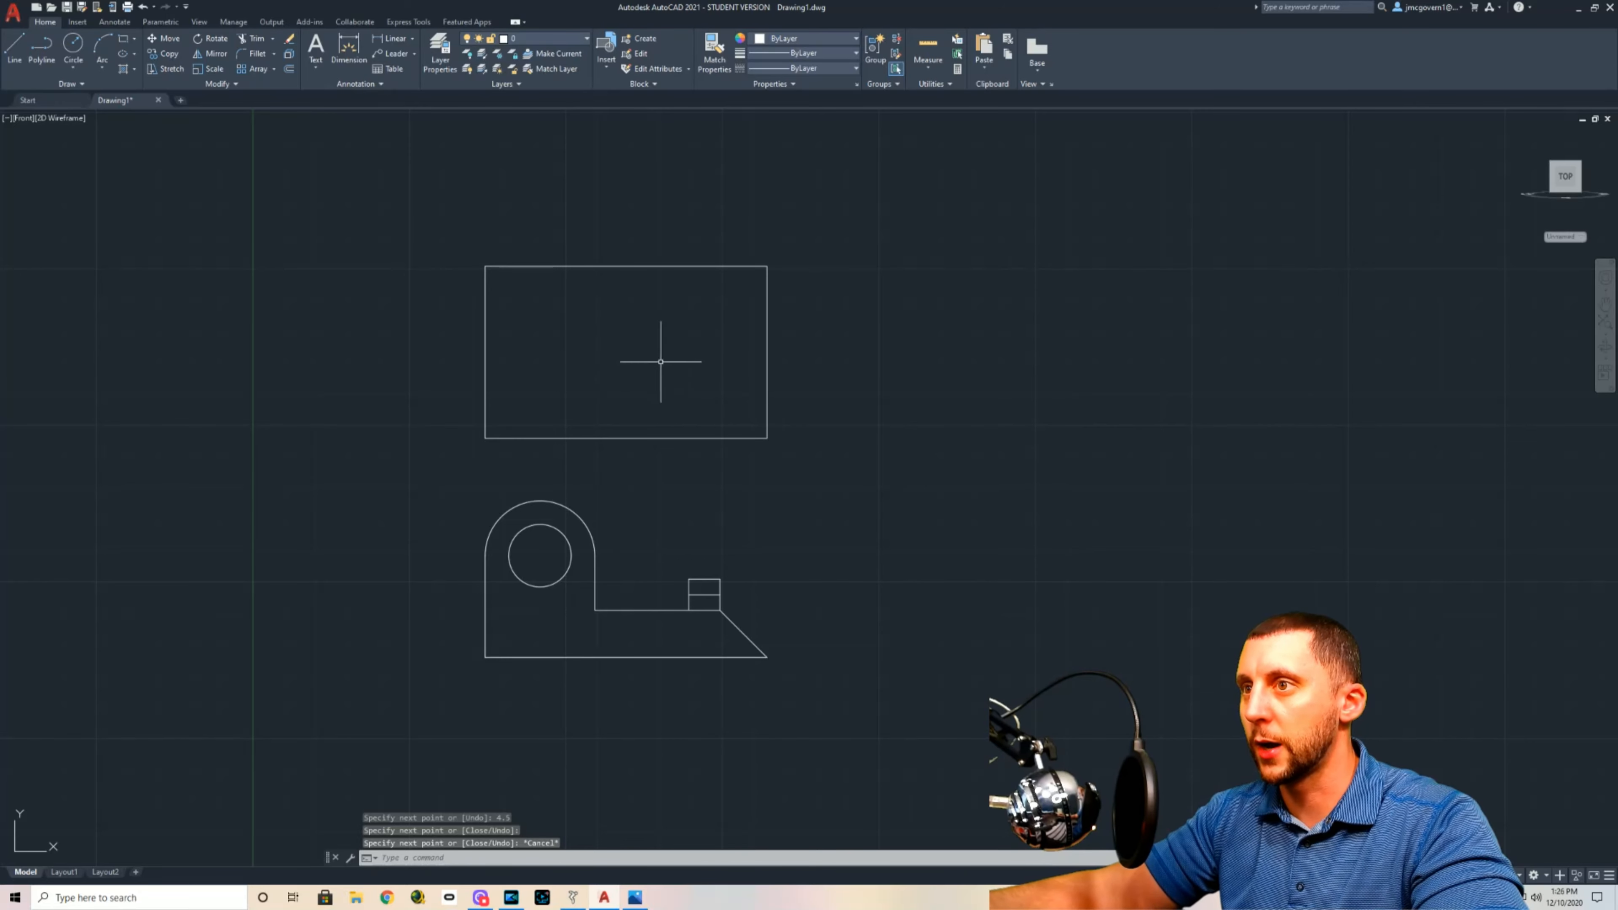
Step: Draw a vertical line from the profile's lower right corner up to the level of the arc's top
middle_drag(754, 428, 644, 393)
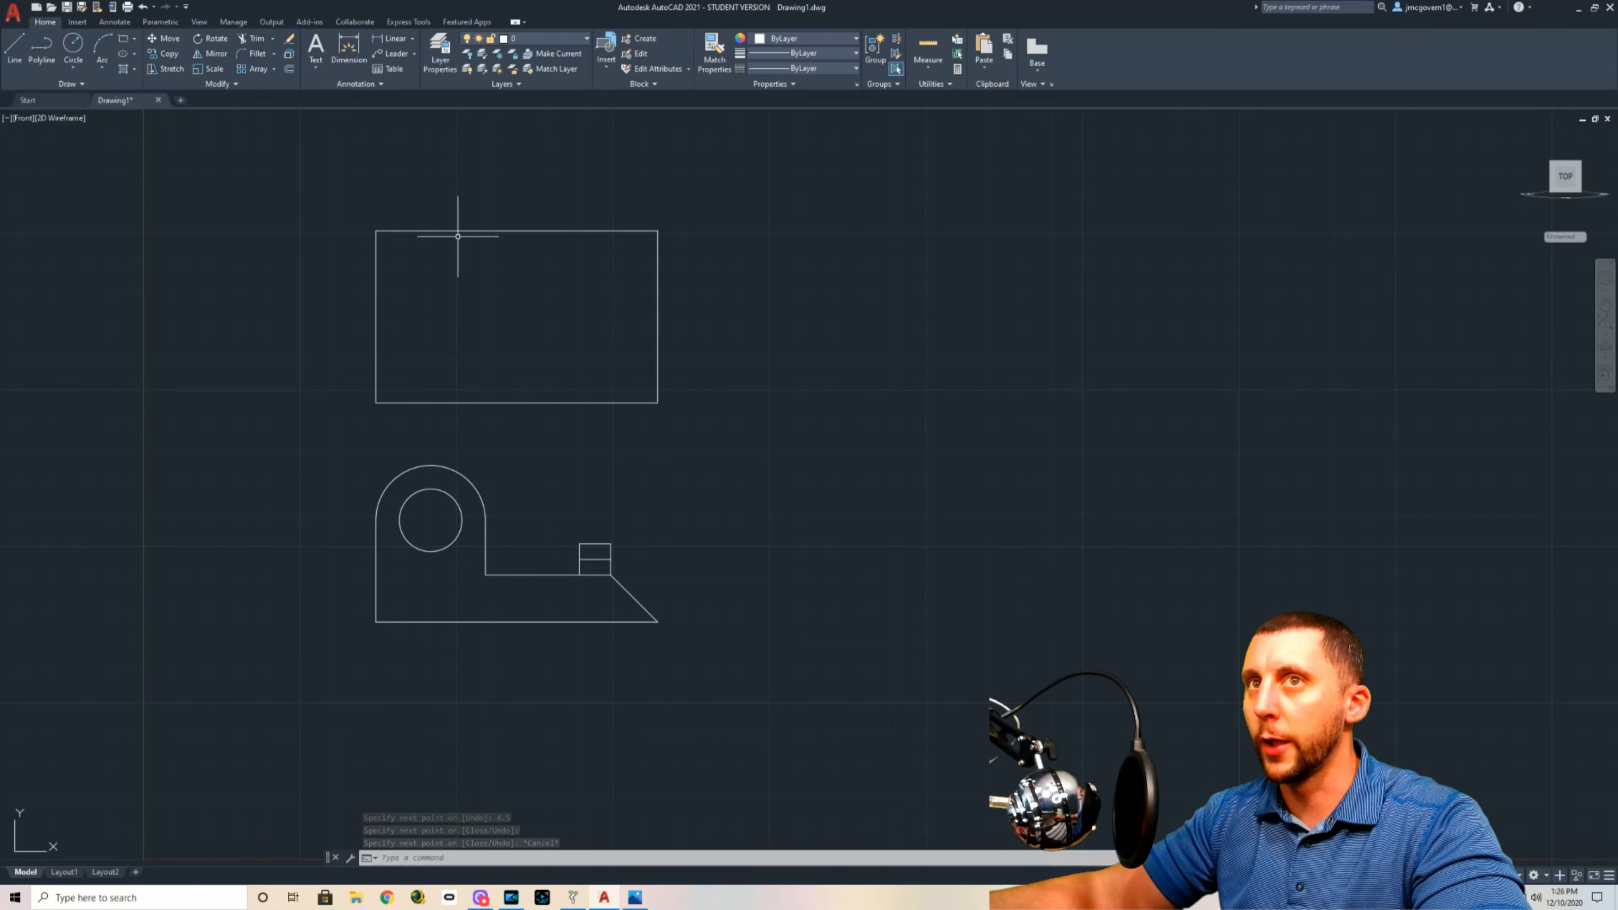
click(14, 48)
click(658, 621)
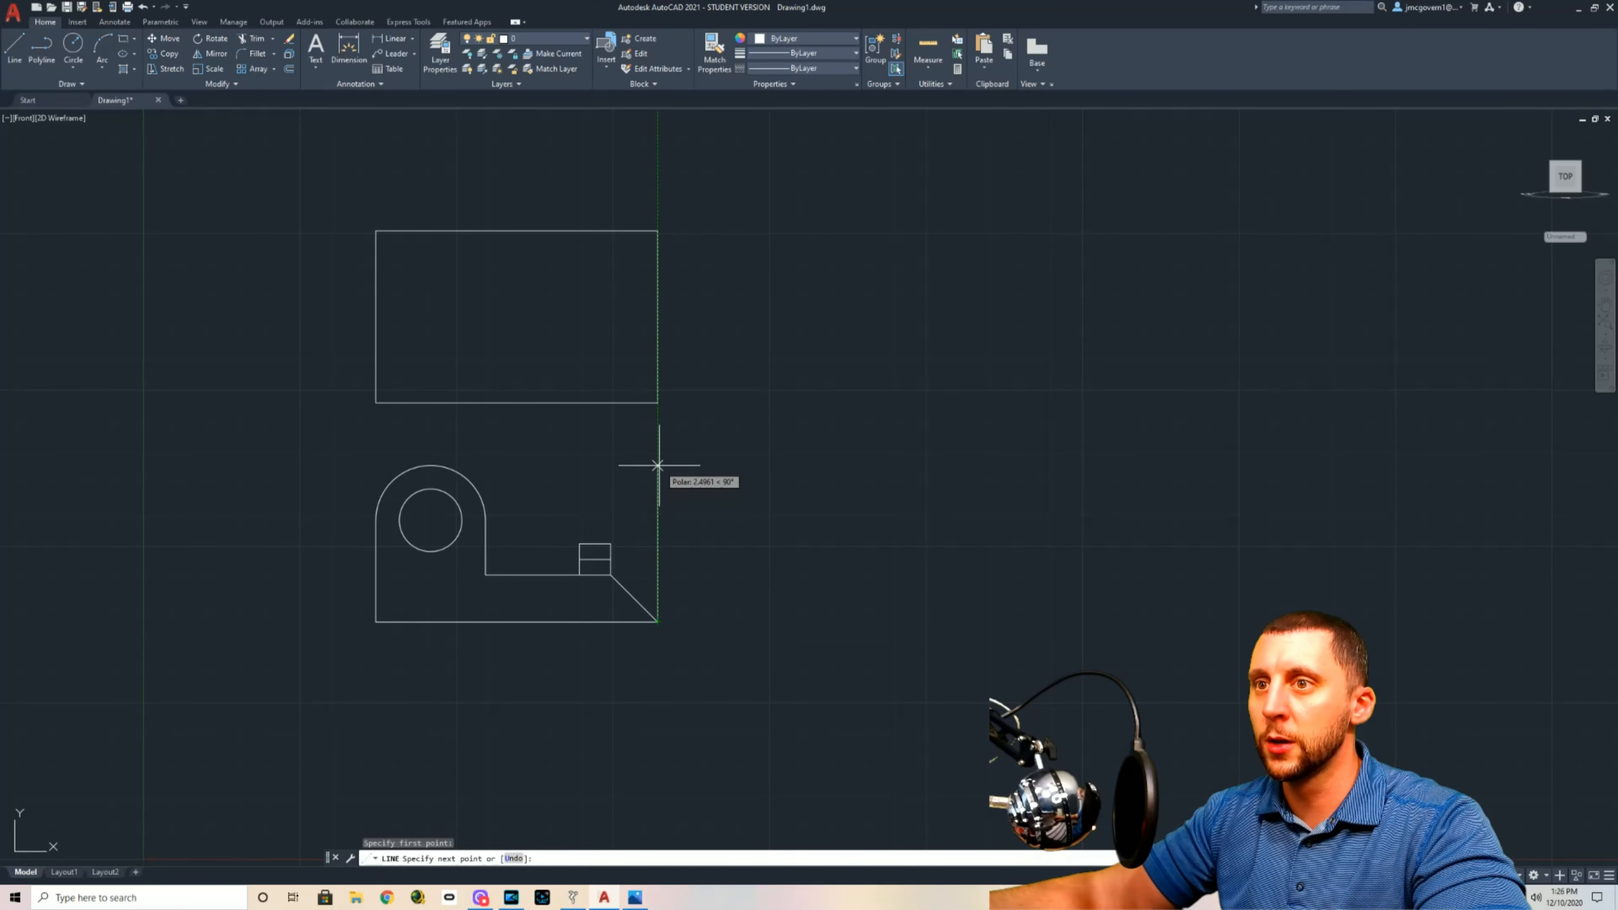
text(2.5)
key(BackSpace)
key(BackSpace)
key(BackSpace)
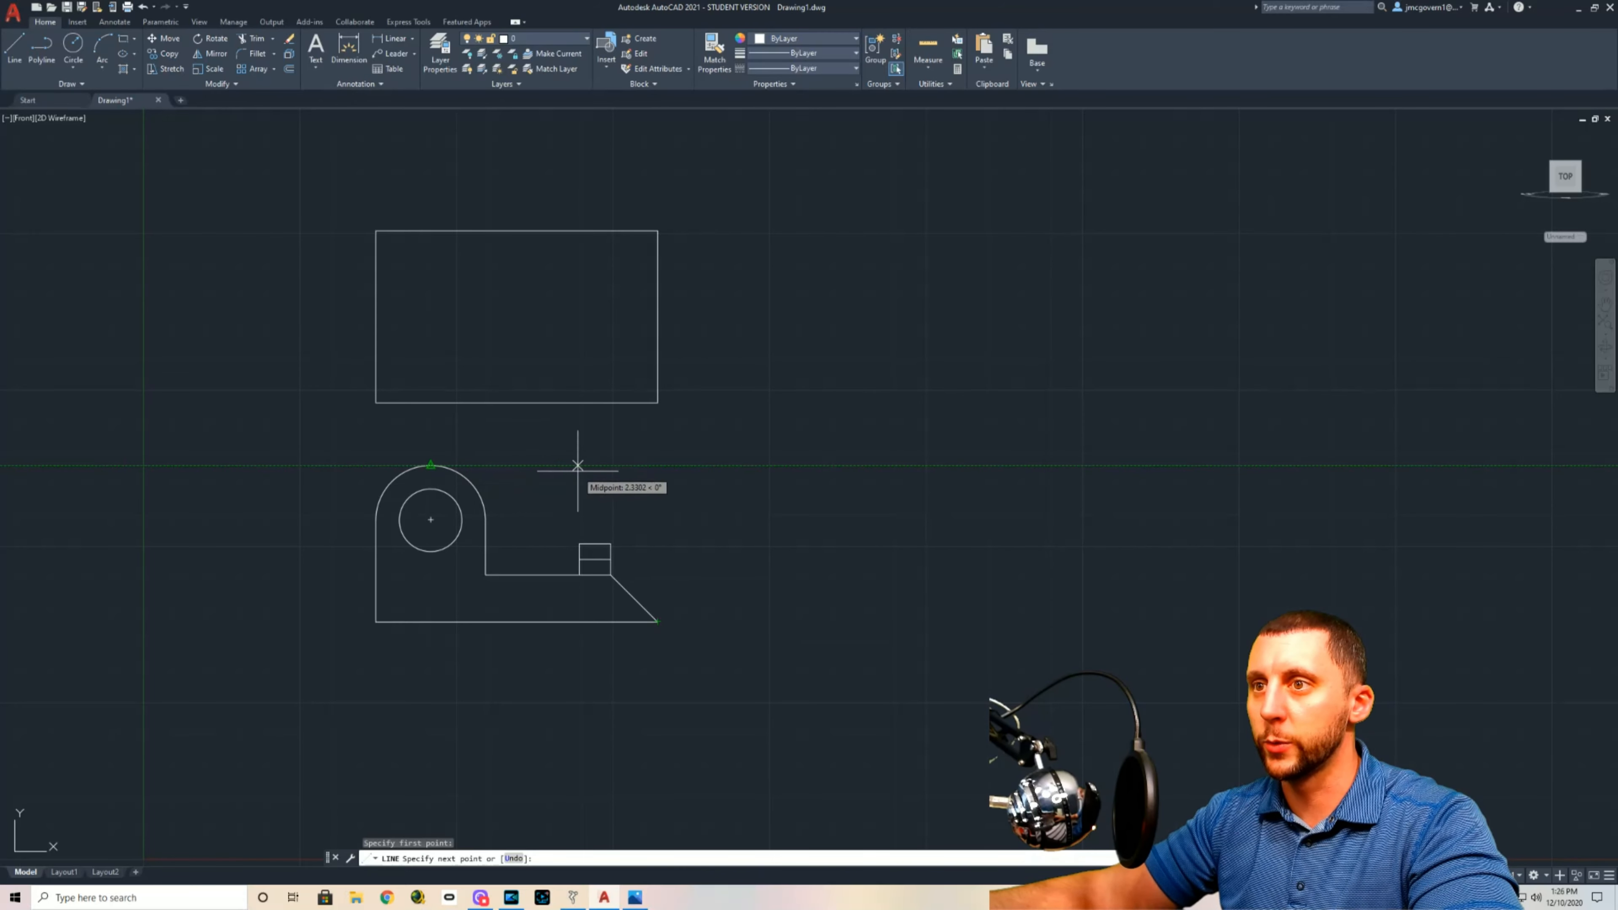
click(658, 466)
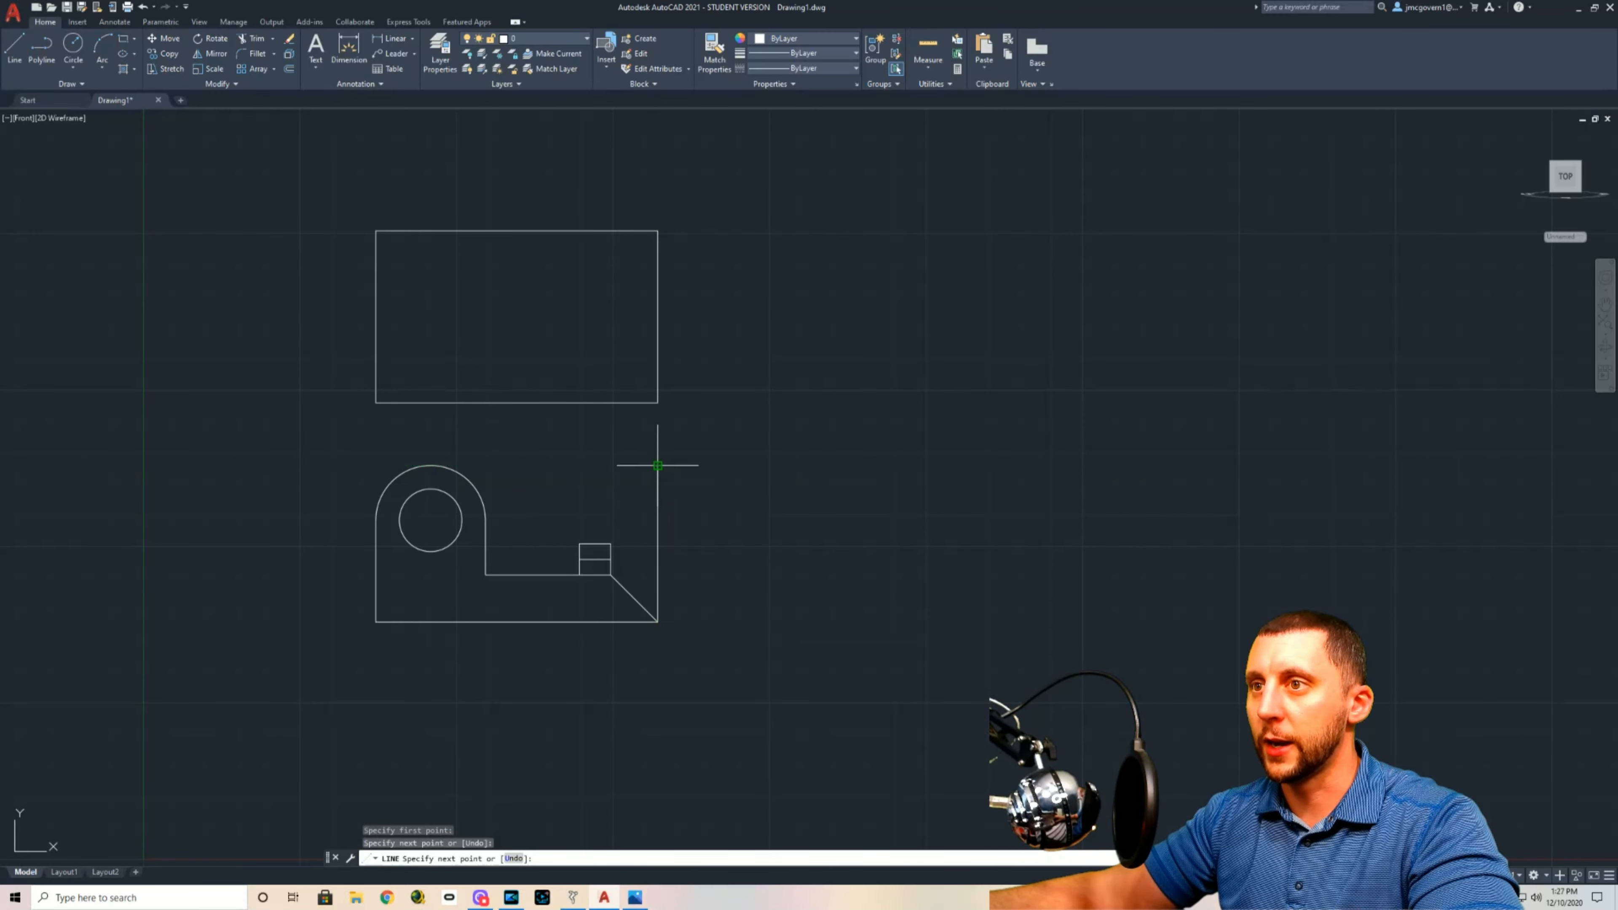
key(Escape)
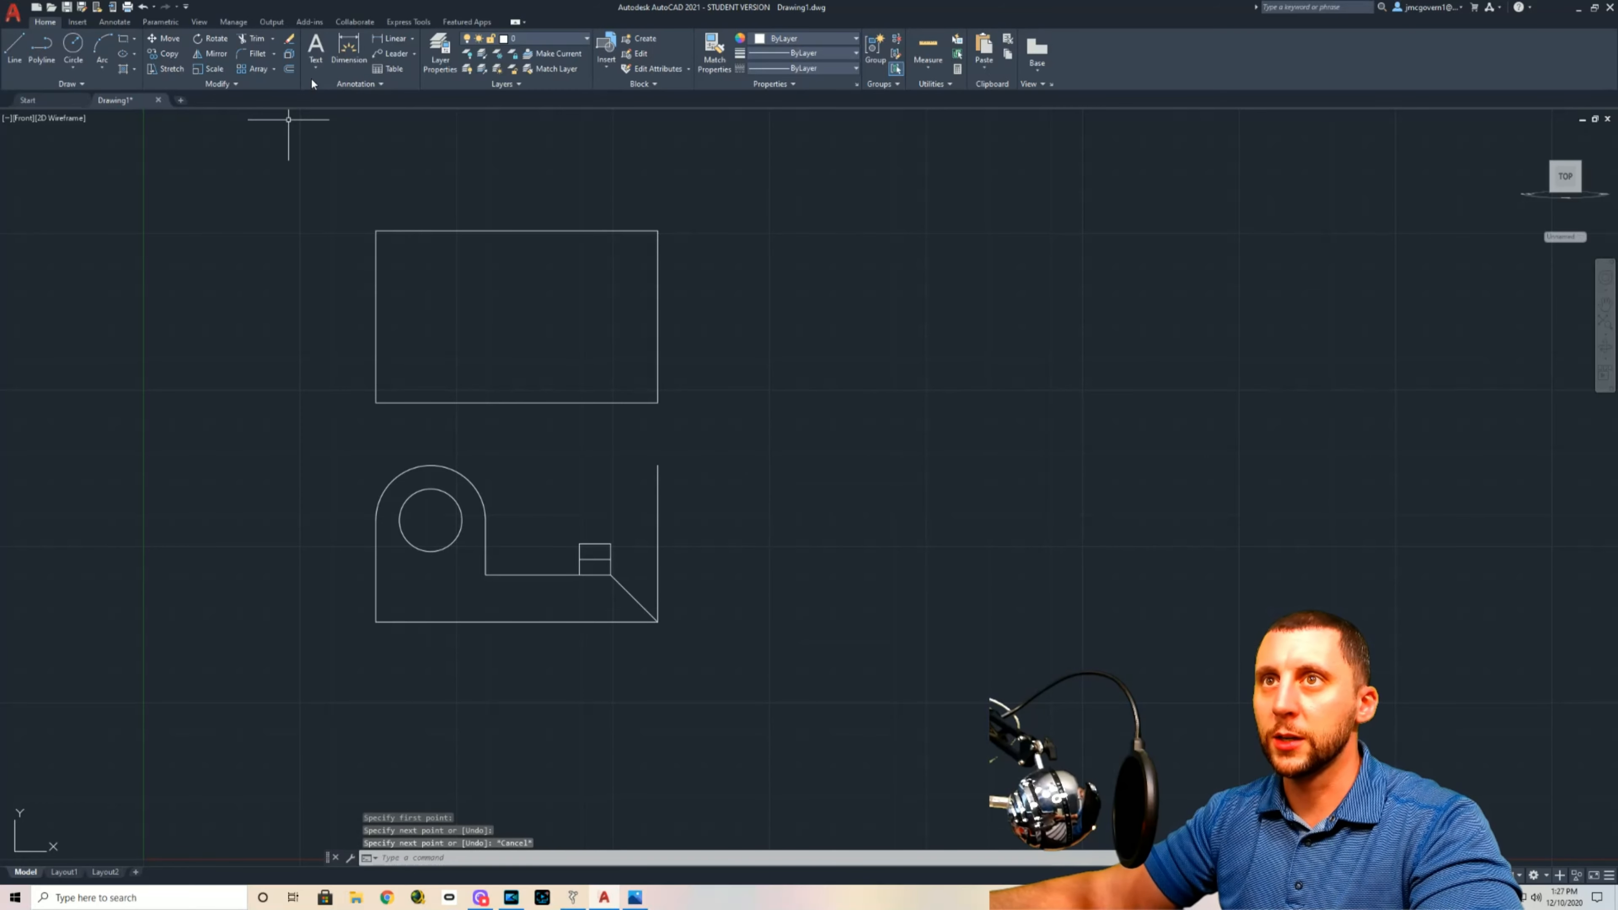
Step: Offset the vertical line 1 to the right of the front view and delete the original line
click(289, 72)
text(1)
key(Return)
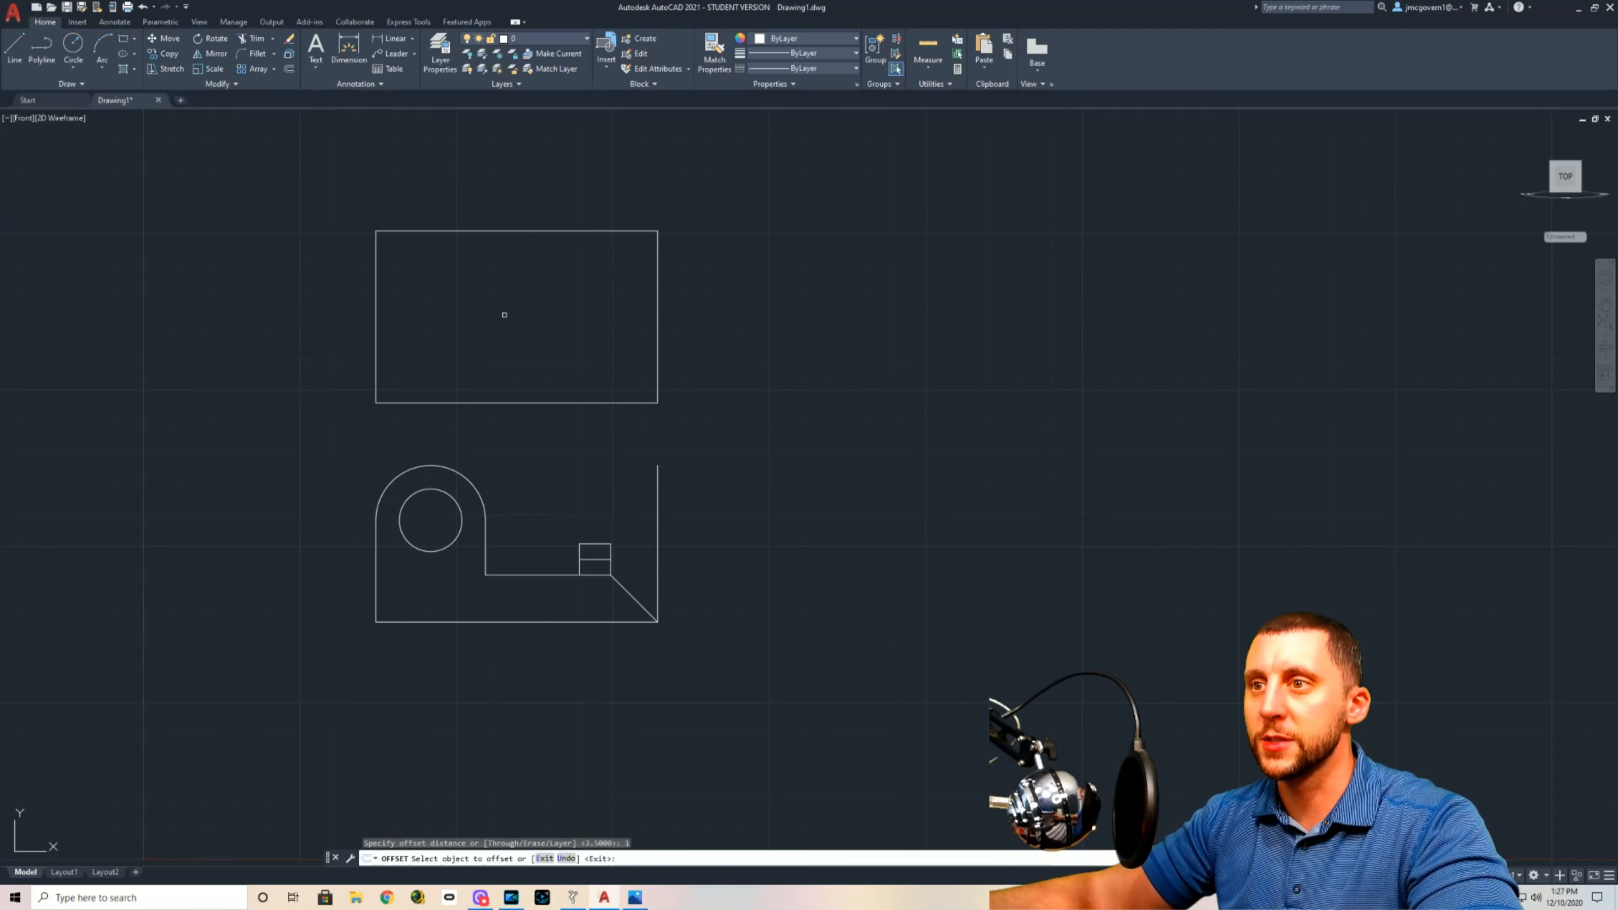
click(655, 496)
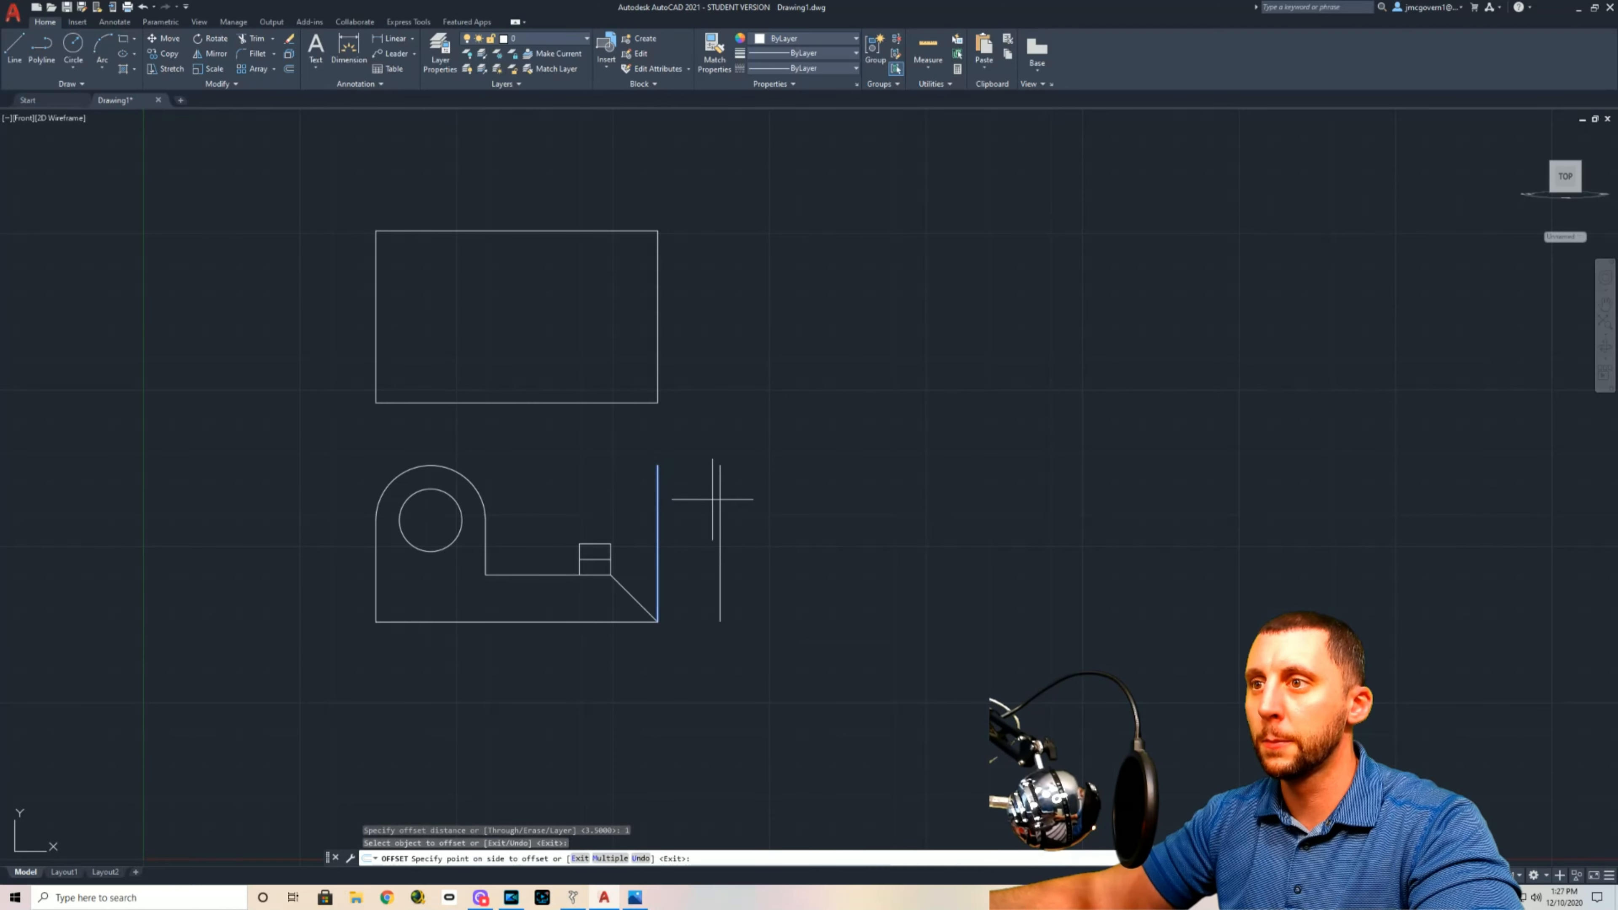
click(713, 524)
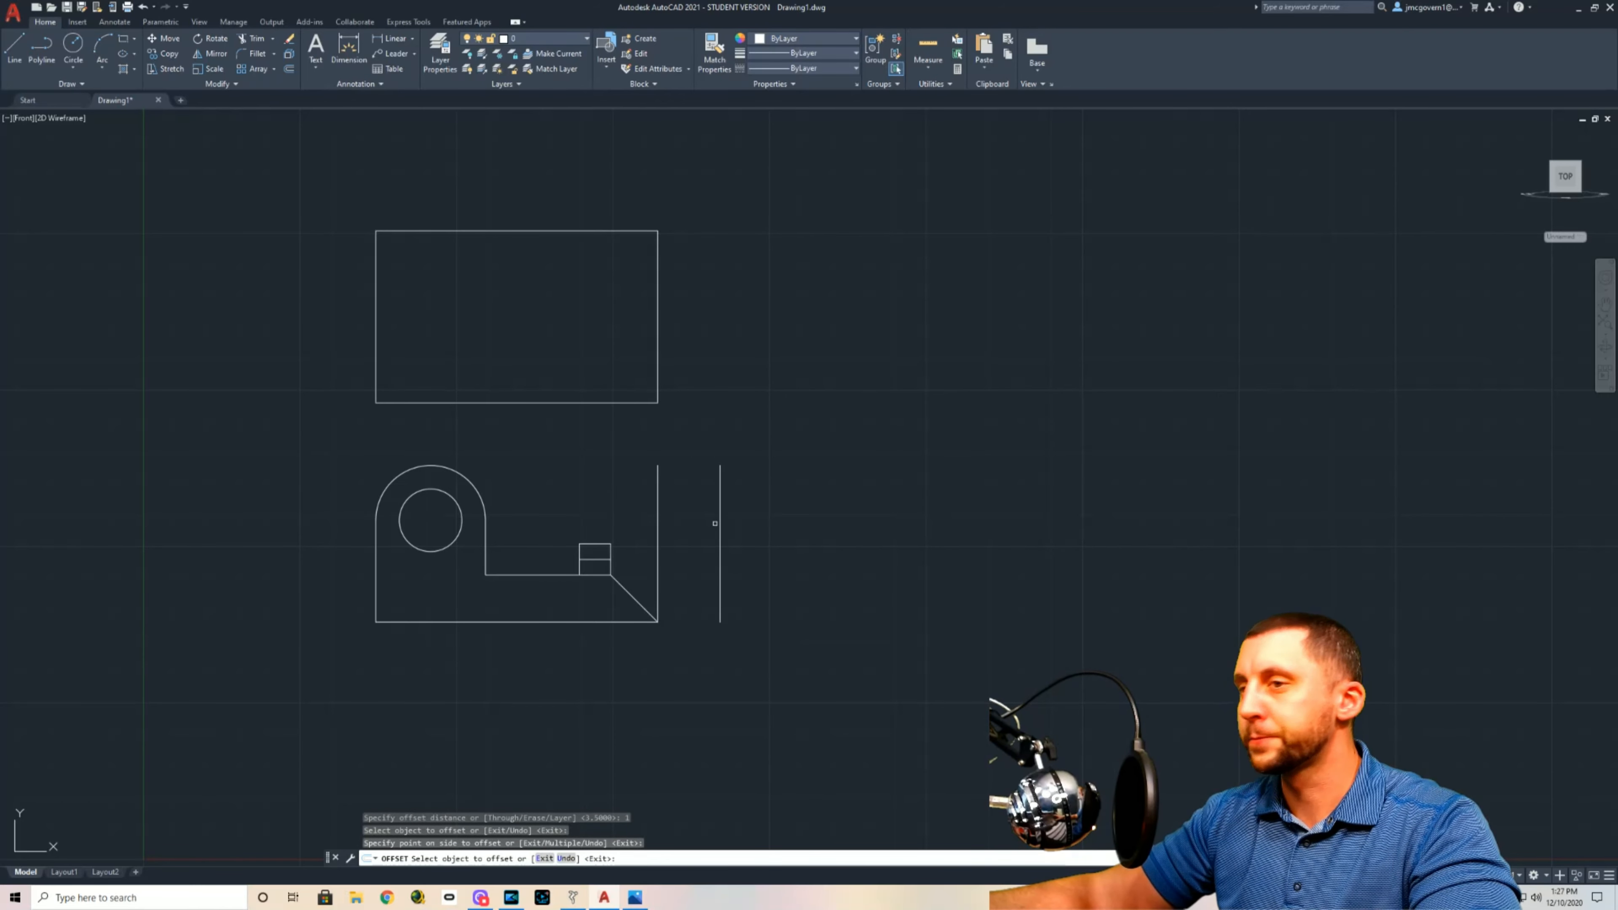
key(Escape)
click(677, 500)
click(637, 530)
key(Delete)
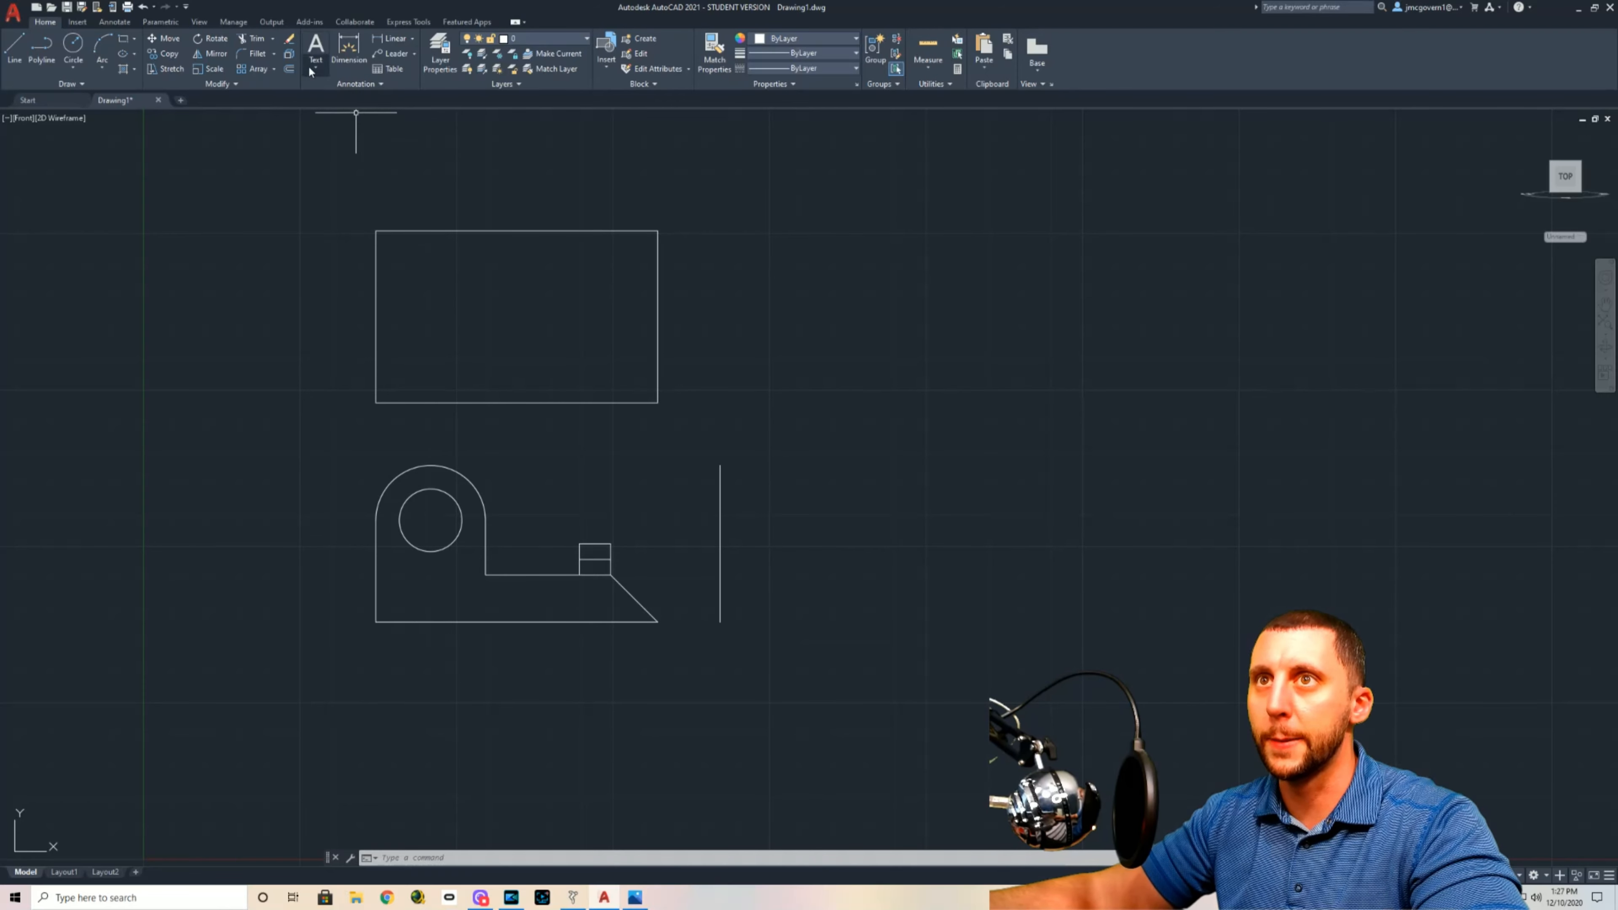
Step: Offset the side view's vertical line 2.75 to the right to place the view's opposite edge
click(288, 70)
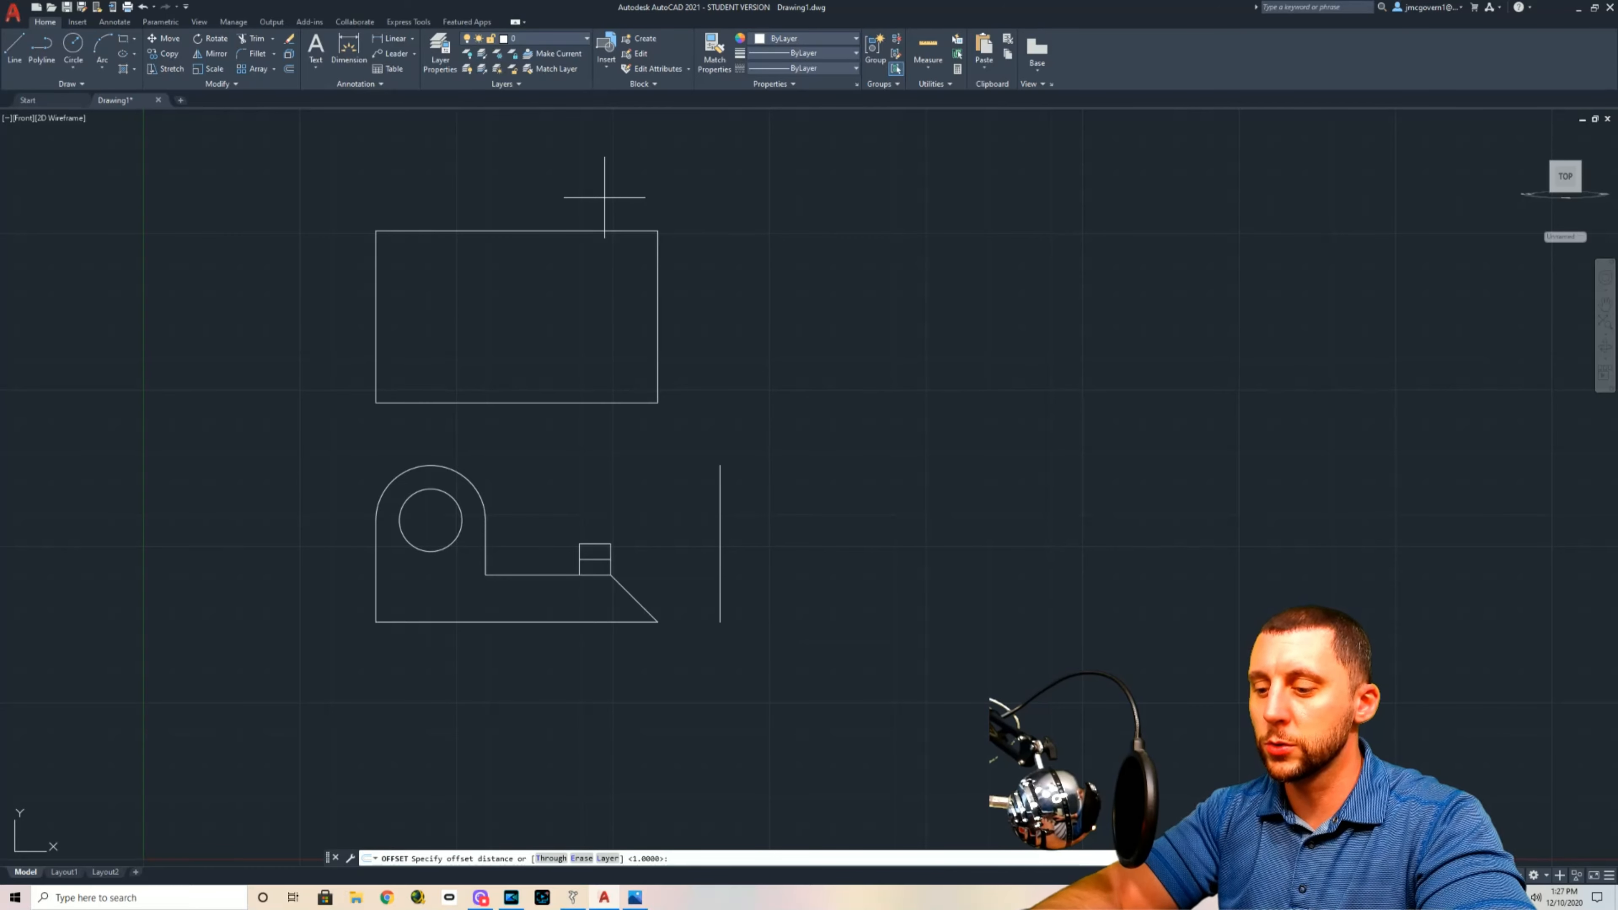
key(alt+Tab)
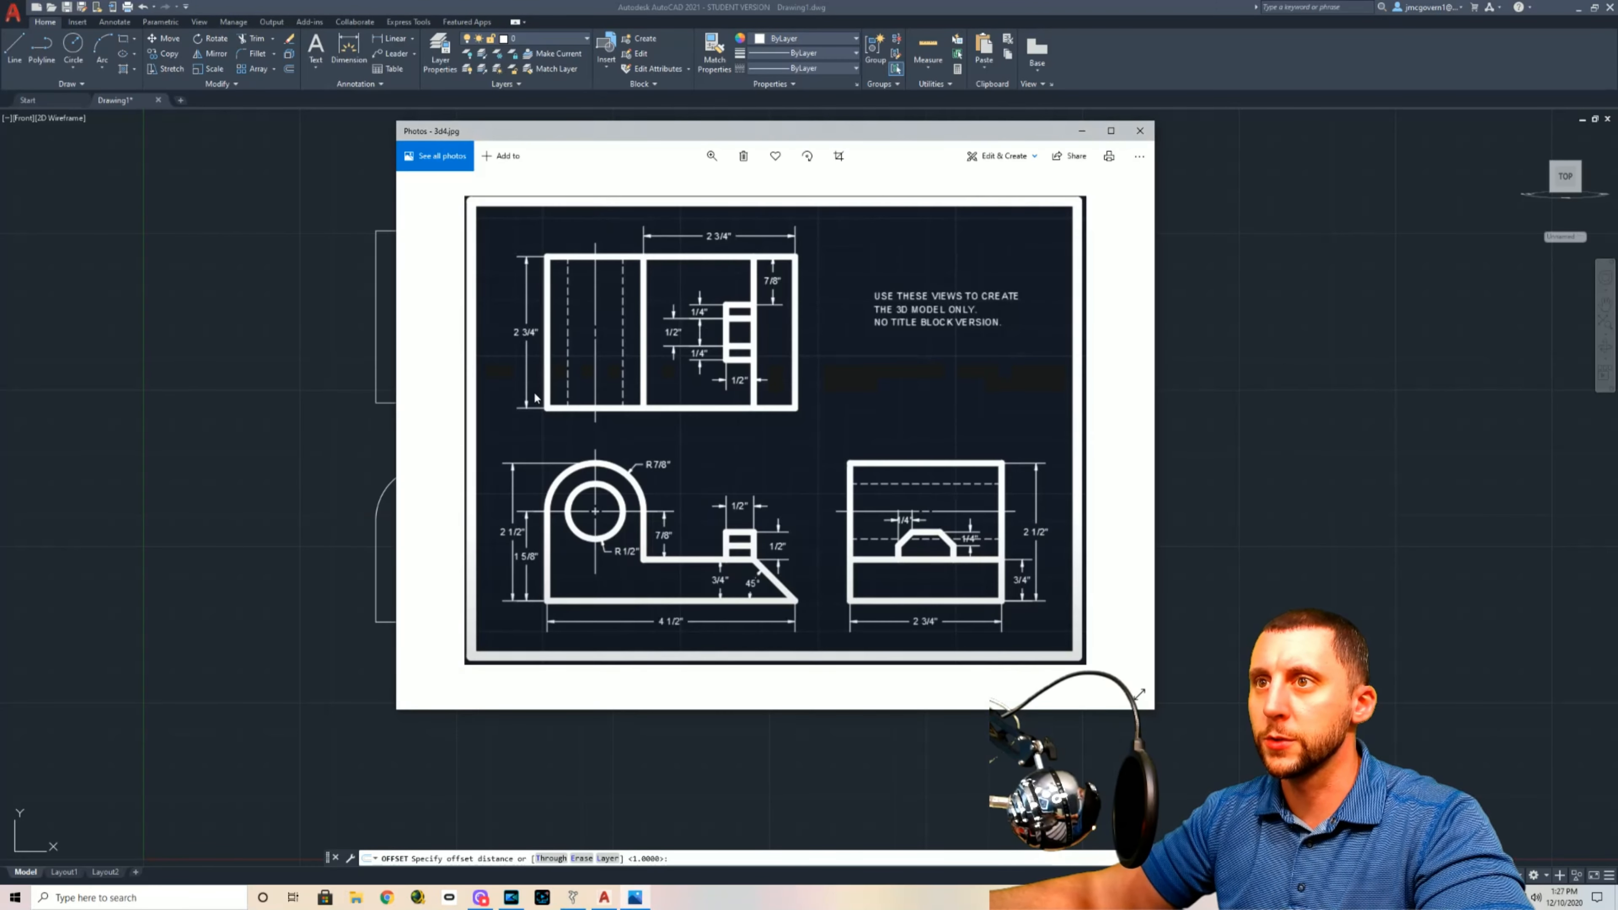
key(alt+Tab)
click(290, 68)
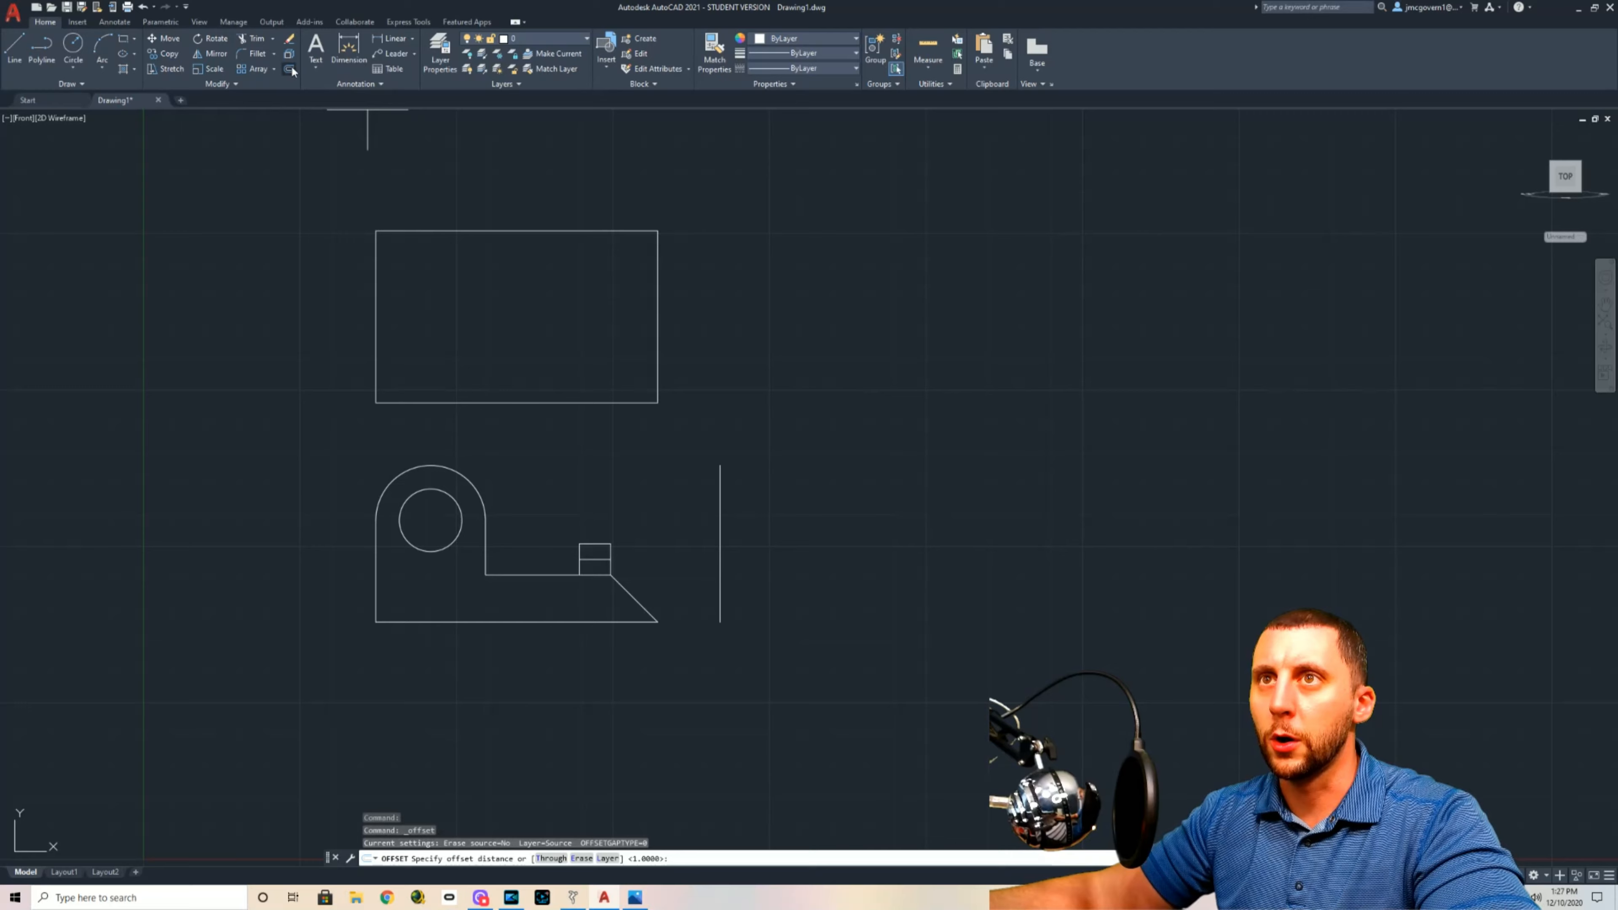
text(2.75)
key(Return)
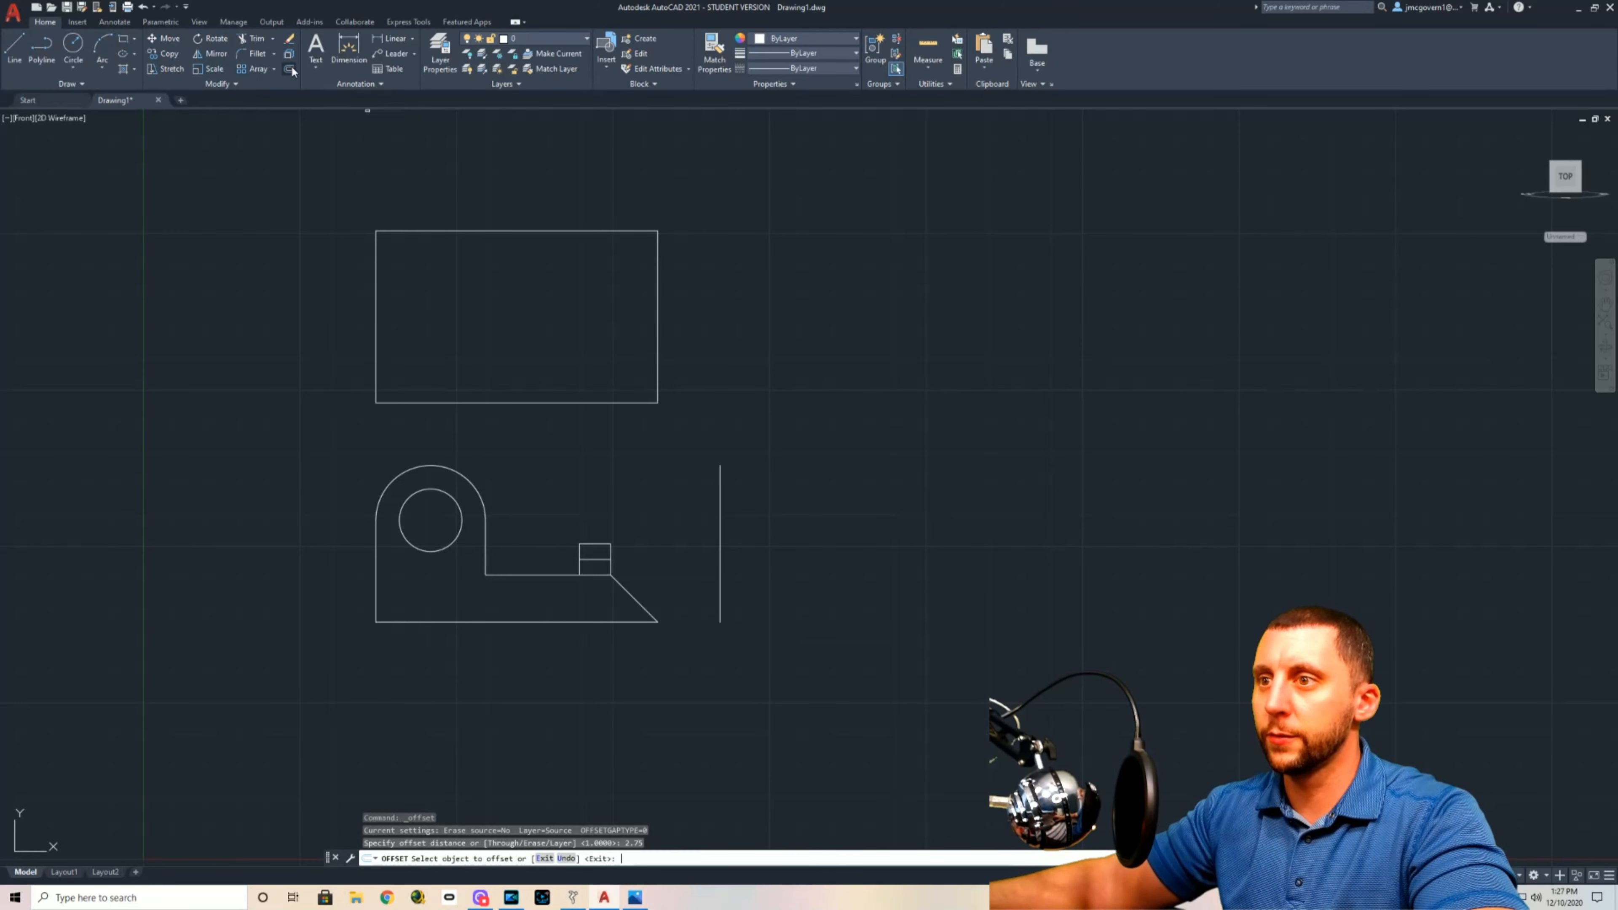
click(721, 517)
click(838, 552)
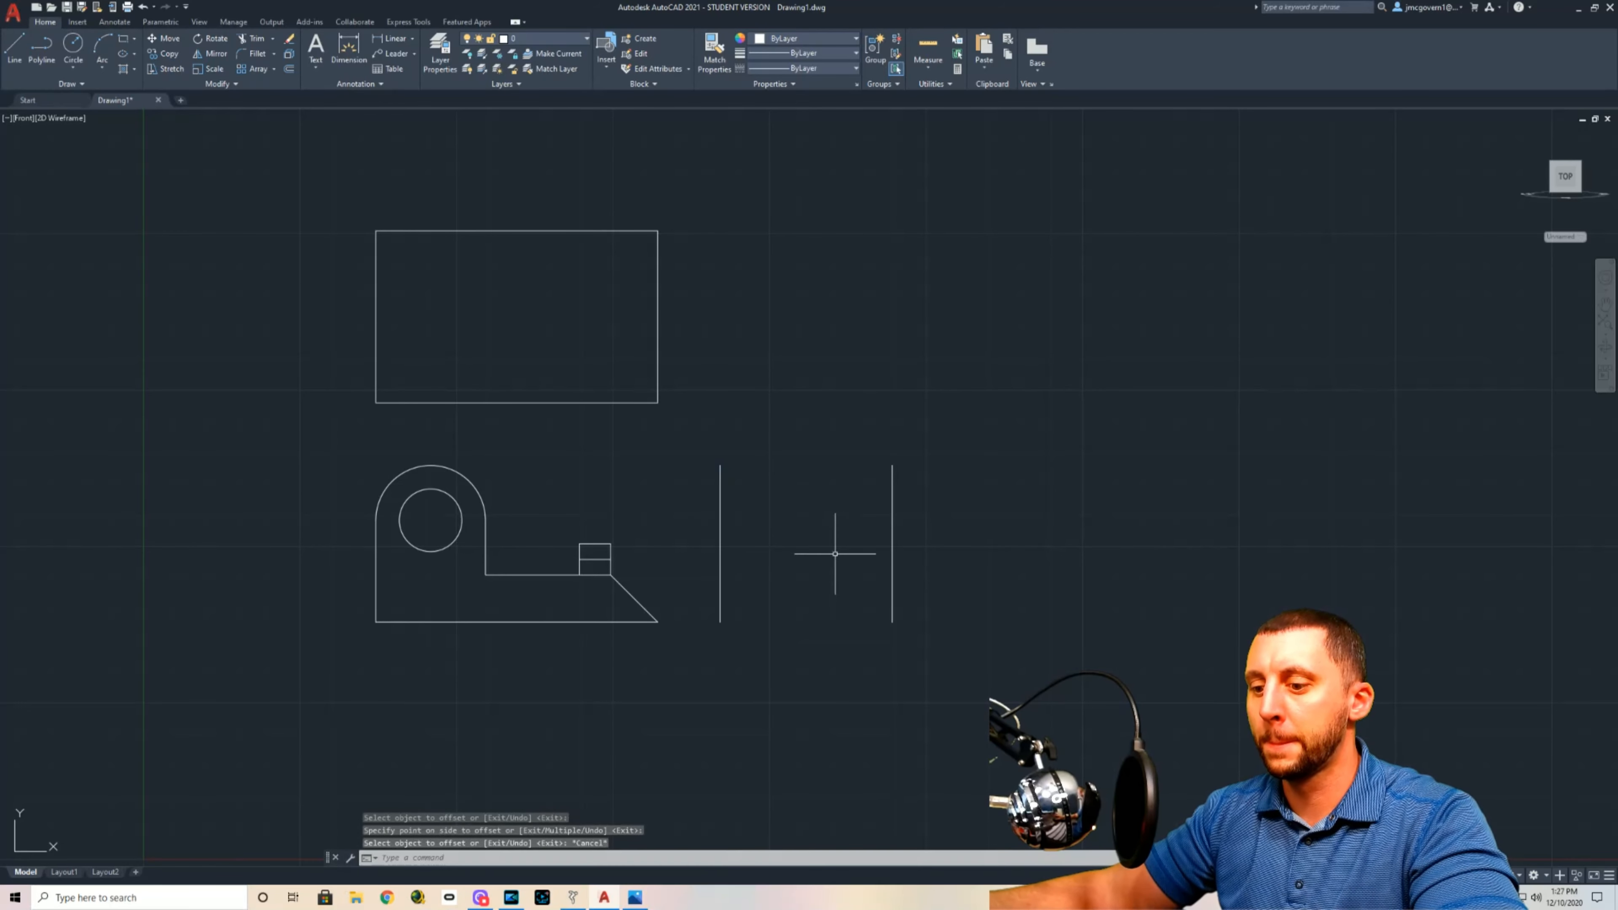
key(Return)
Step: Close the side view's rectangle with bottom and top lines between the ends of the two vertical edges
text(l)
key(Return)
click(721, 622)
click(892, 622)
key(Return)
key(Return)
click(892, 465)
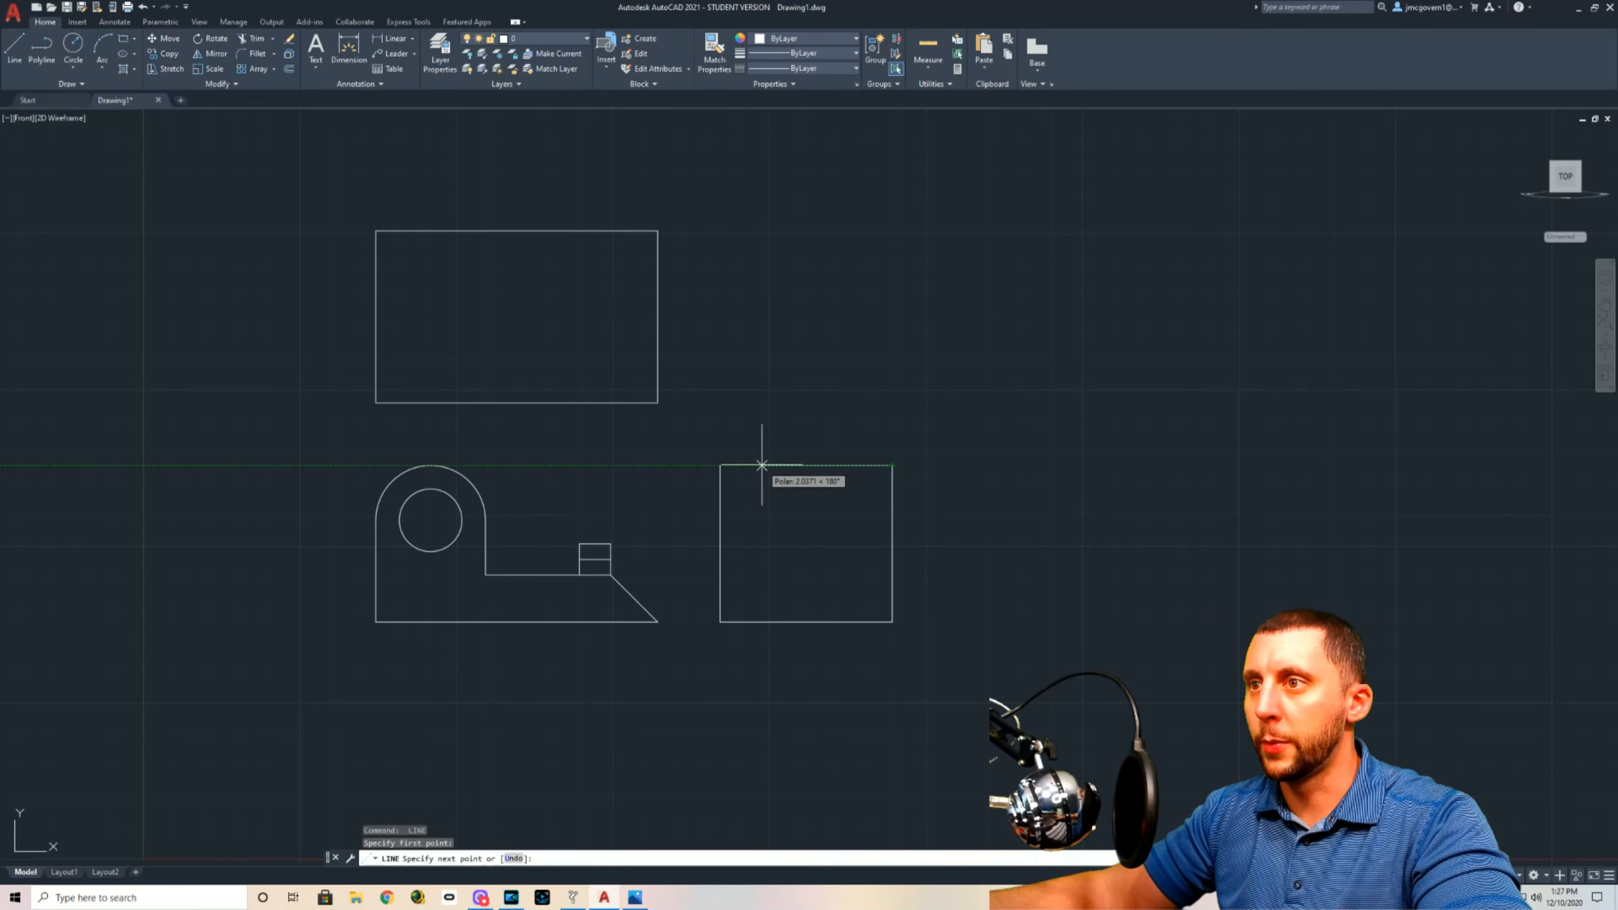
click(720, 466)
key(Escape)
Step: Offset the top view's right edge 2.75 inward to mark the edge of the rounded upright
key(alt+Tab)
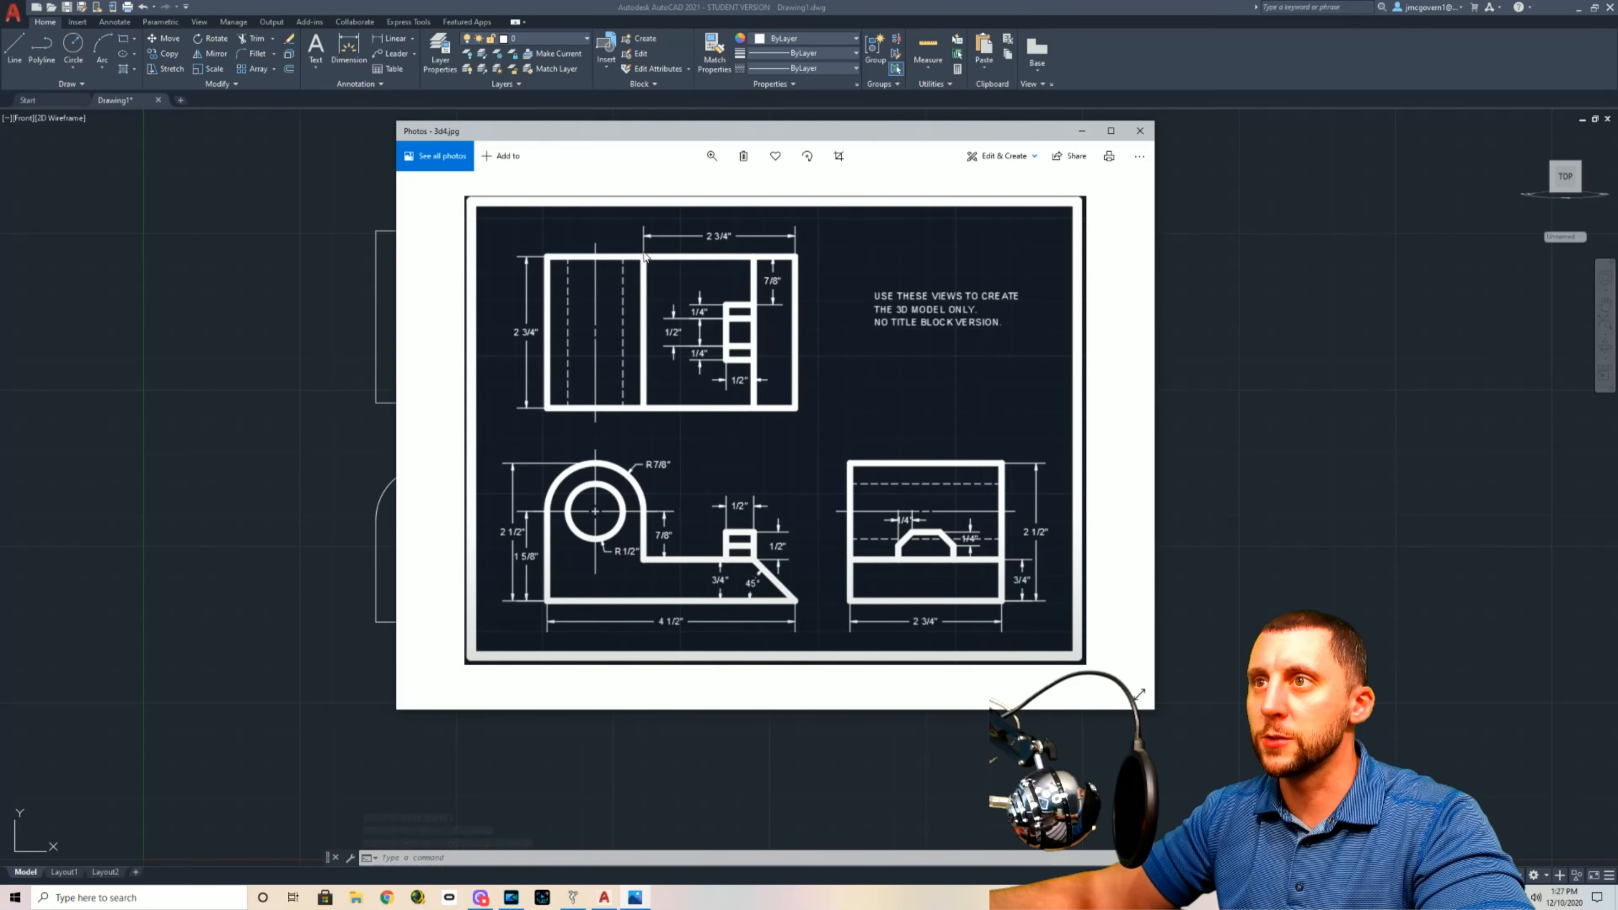
key(alt+Tab)
click(288, 71)
text(2.75)
key(Return)
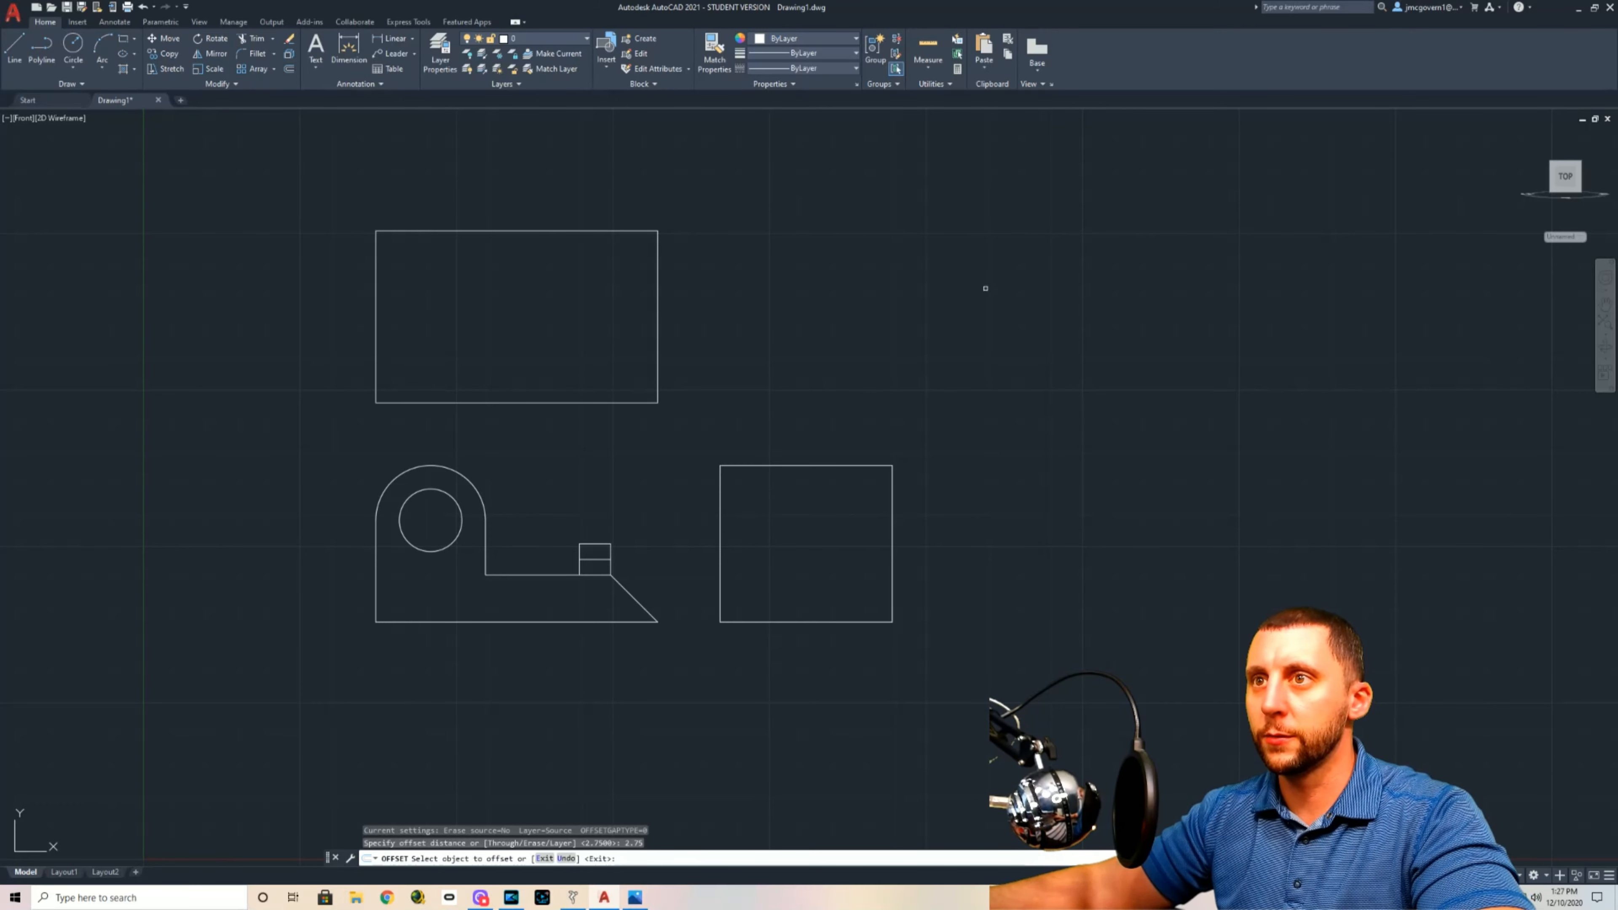
click(656, 307)
click(611, 318)
key(Escape)
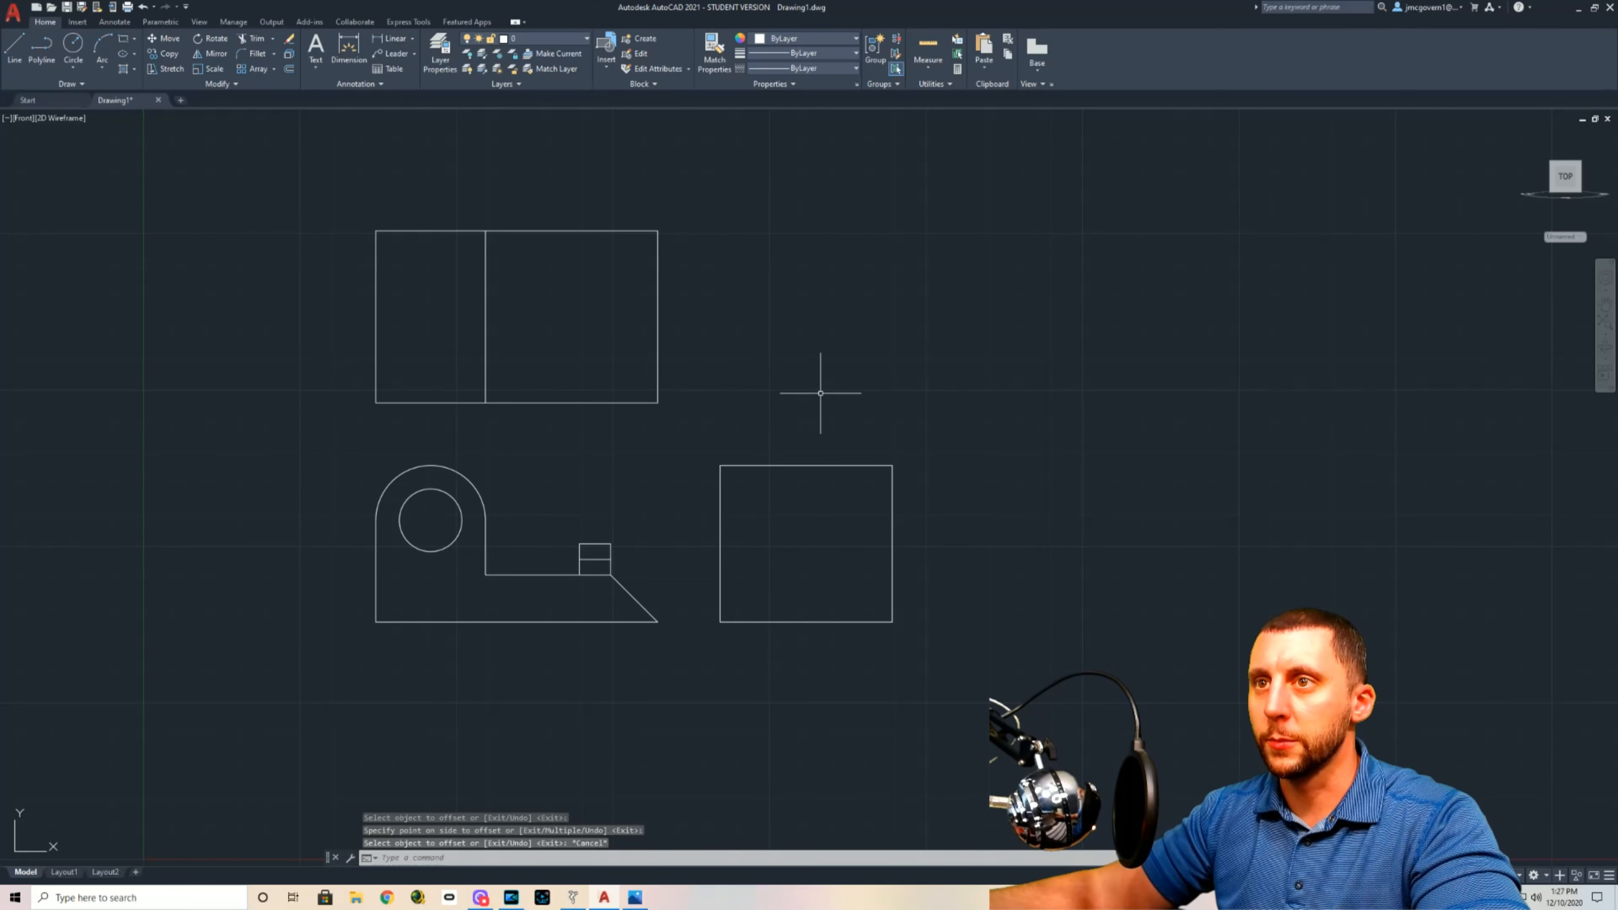
Step: Draw a vertical line across the top view, aligned with the upper corner of the front view's 45° slope
key(alt+Tab)
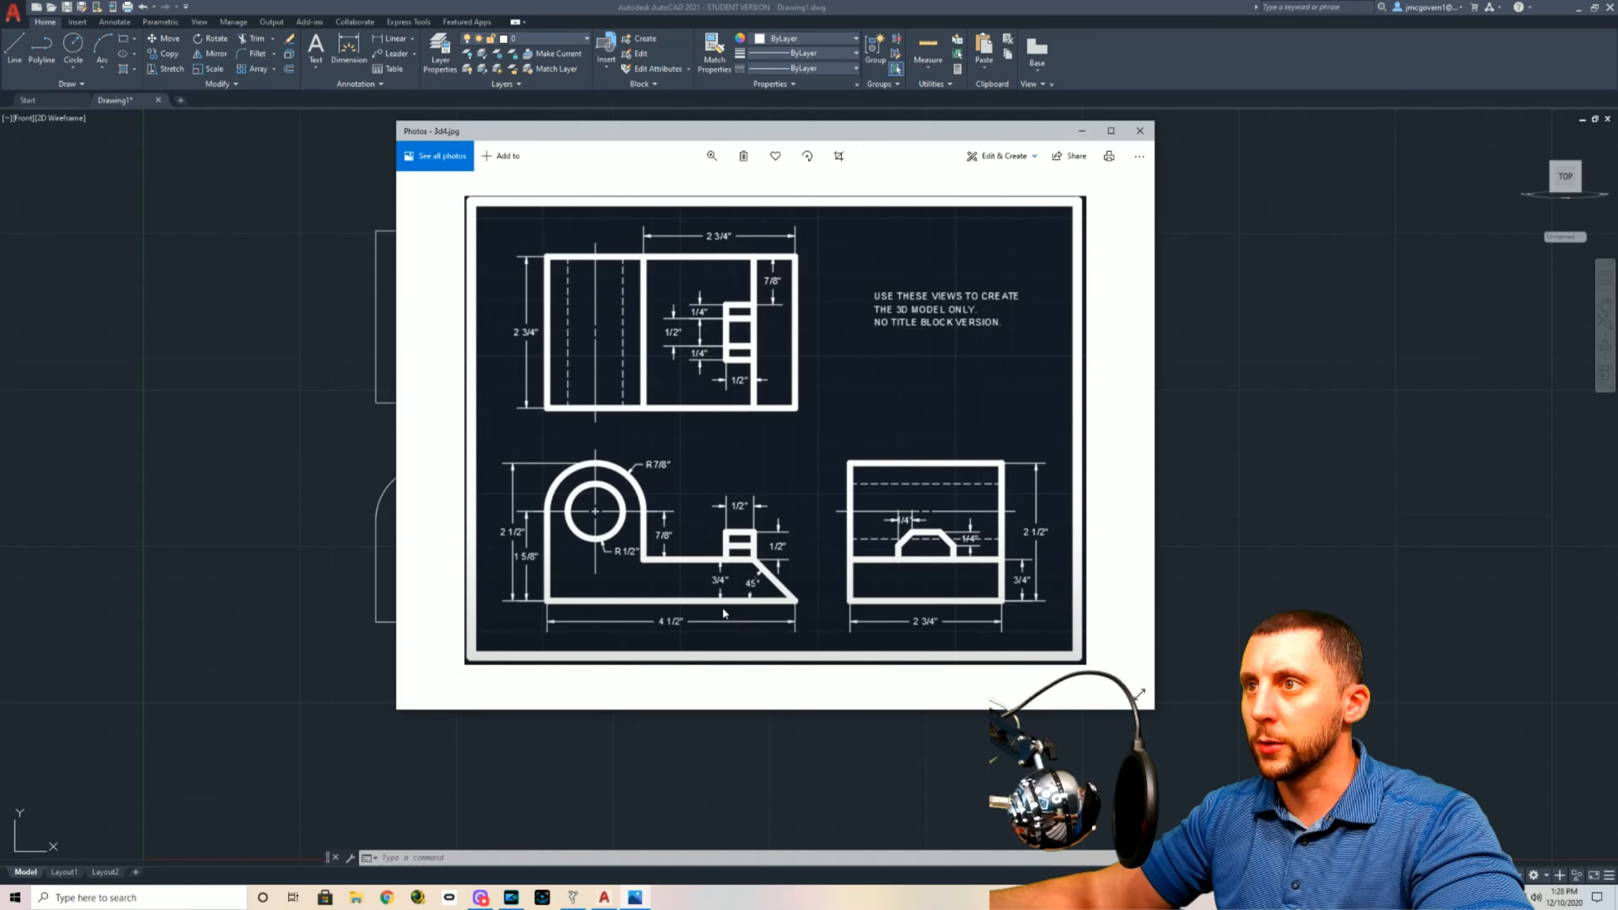
key(alt+Tab)
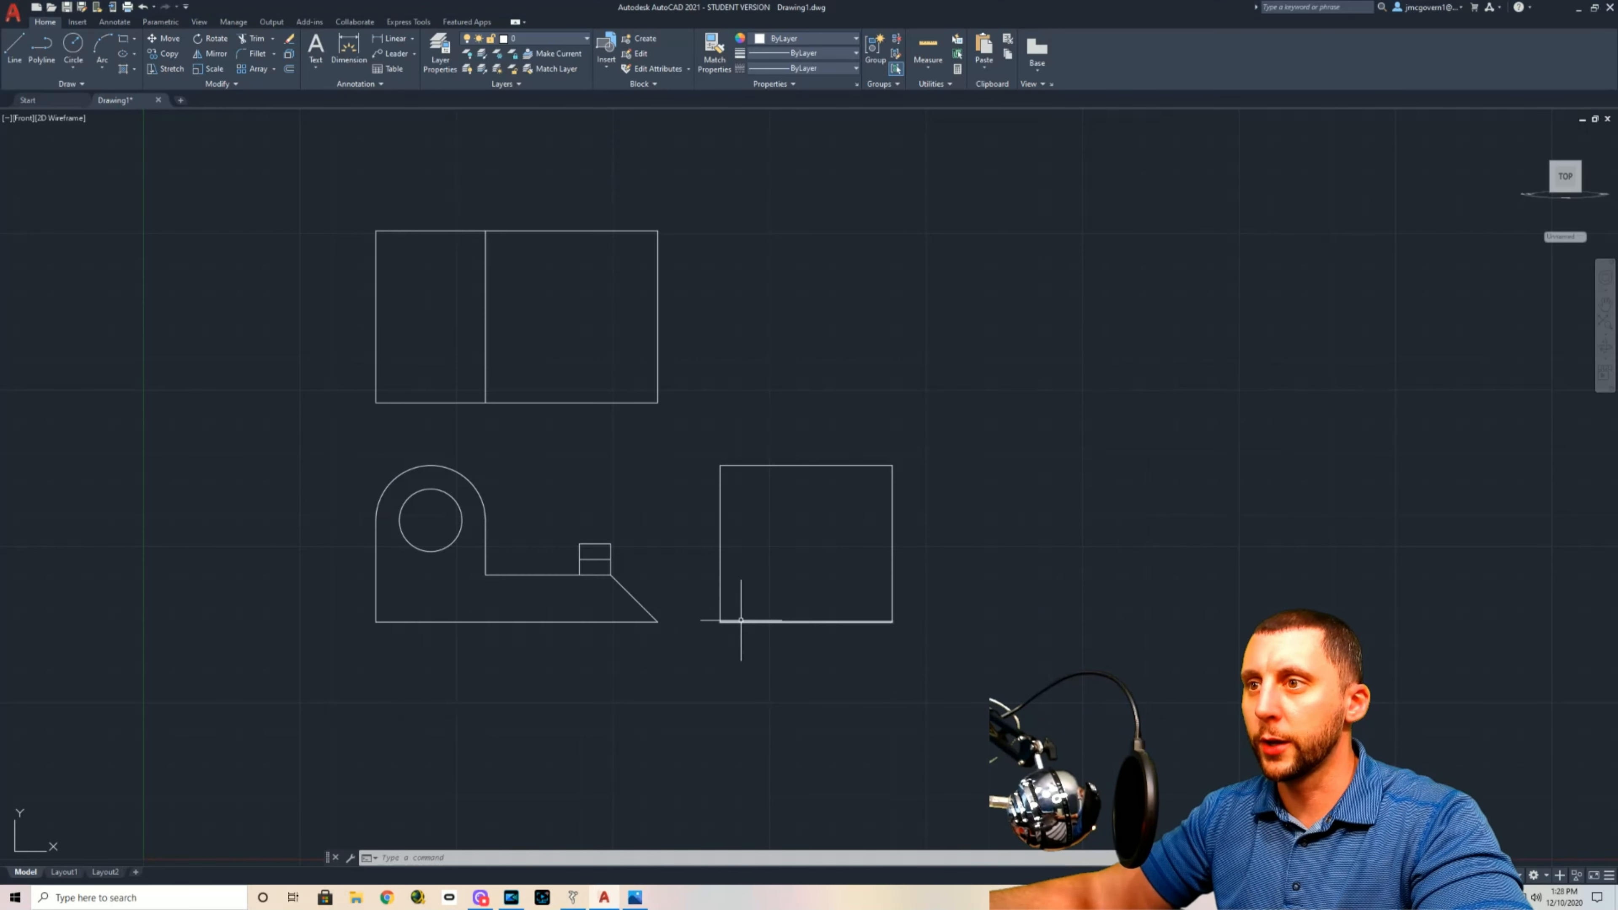
click(22, 50)
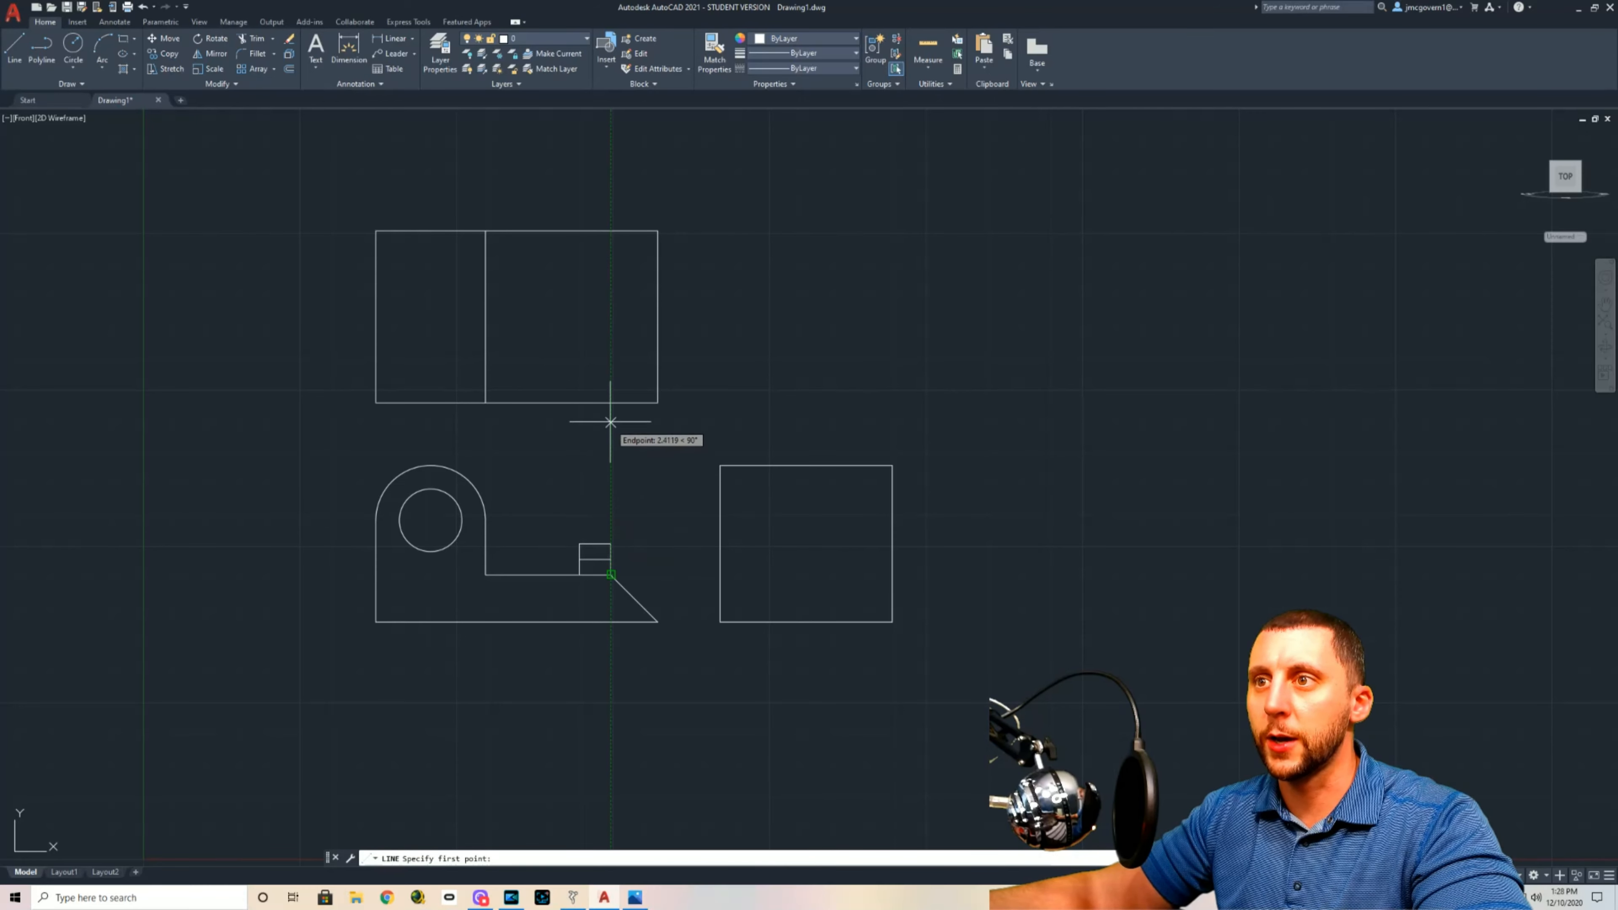
click(610, 402)
click(610, 231)
key(Escape)
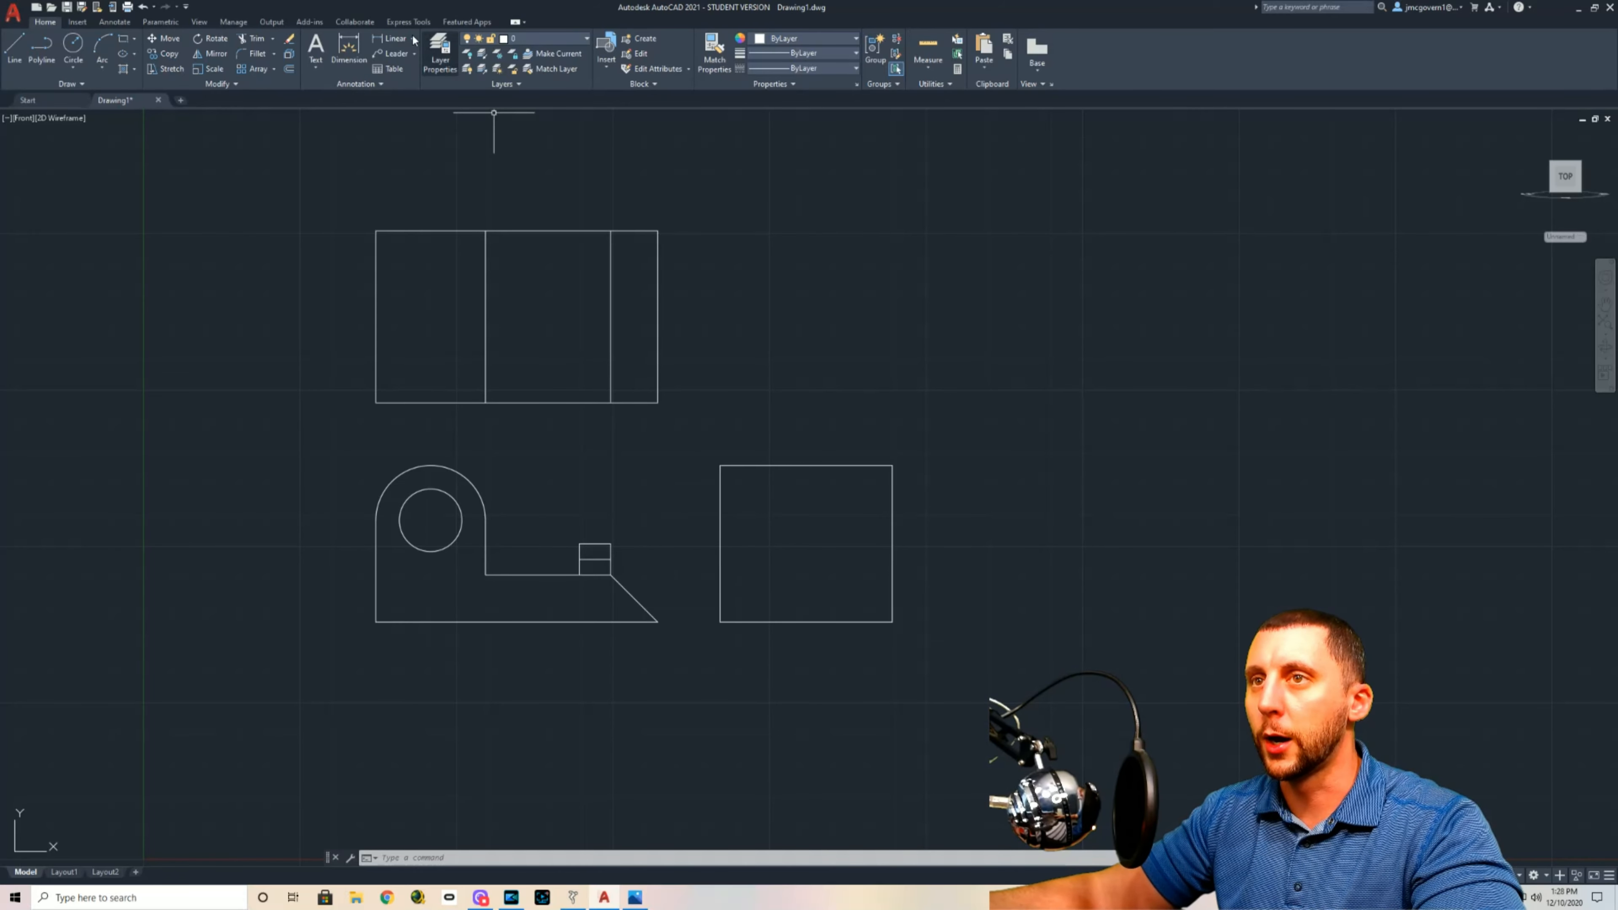
Step: Offset the top view's slope line 1/2 to the left to set the small block's width
click(288, 68)
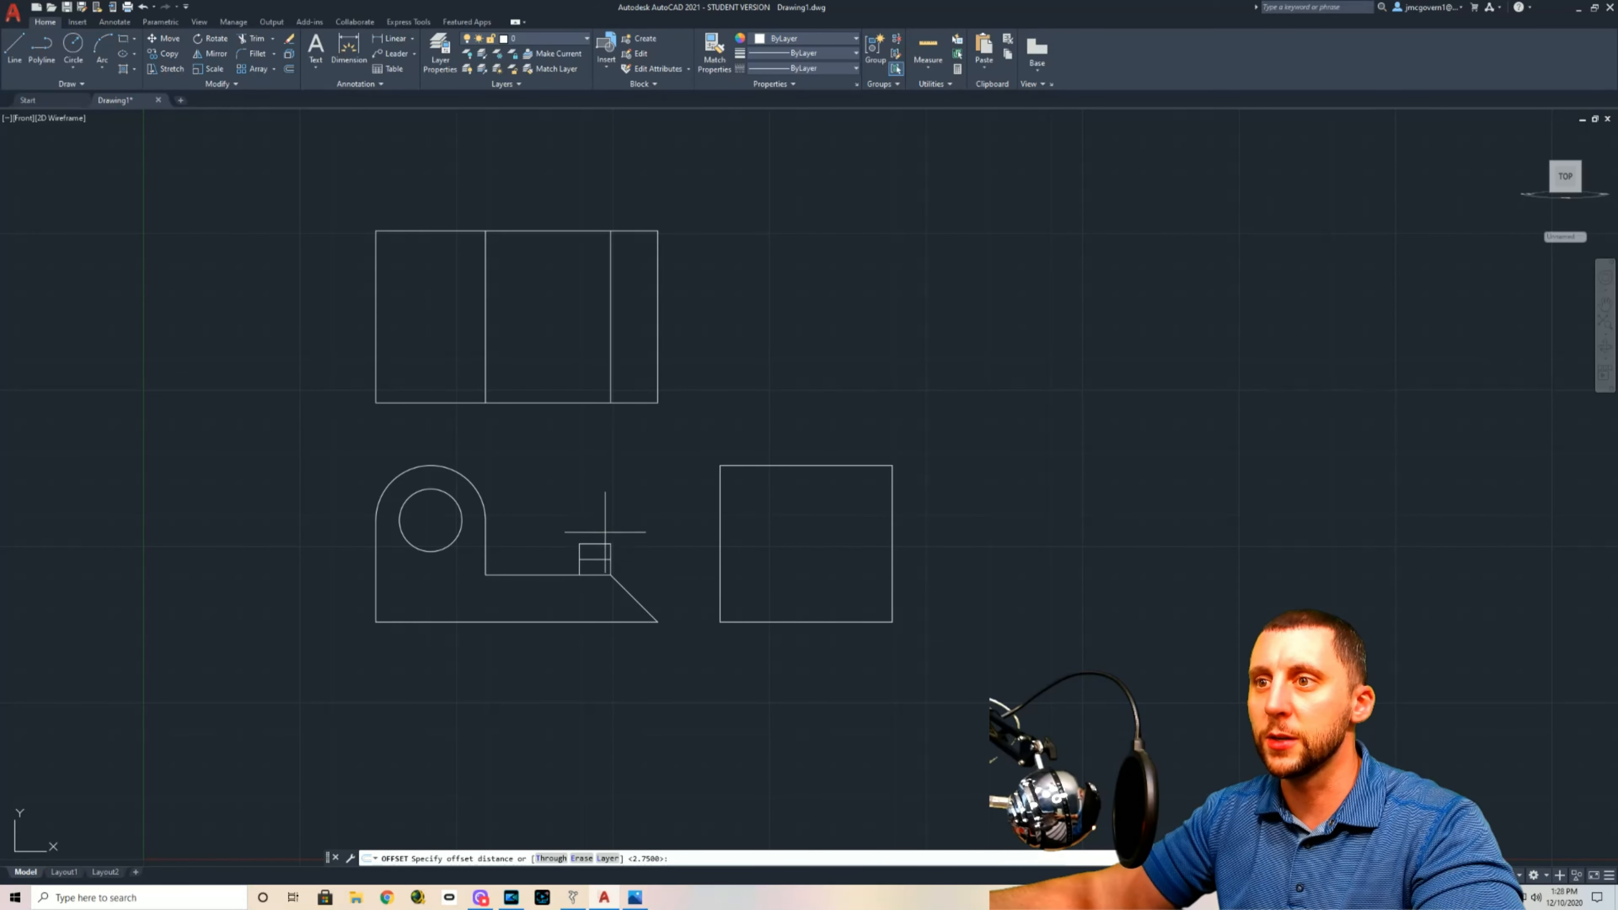
text(1/2)
key(Return)
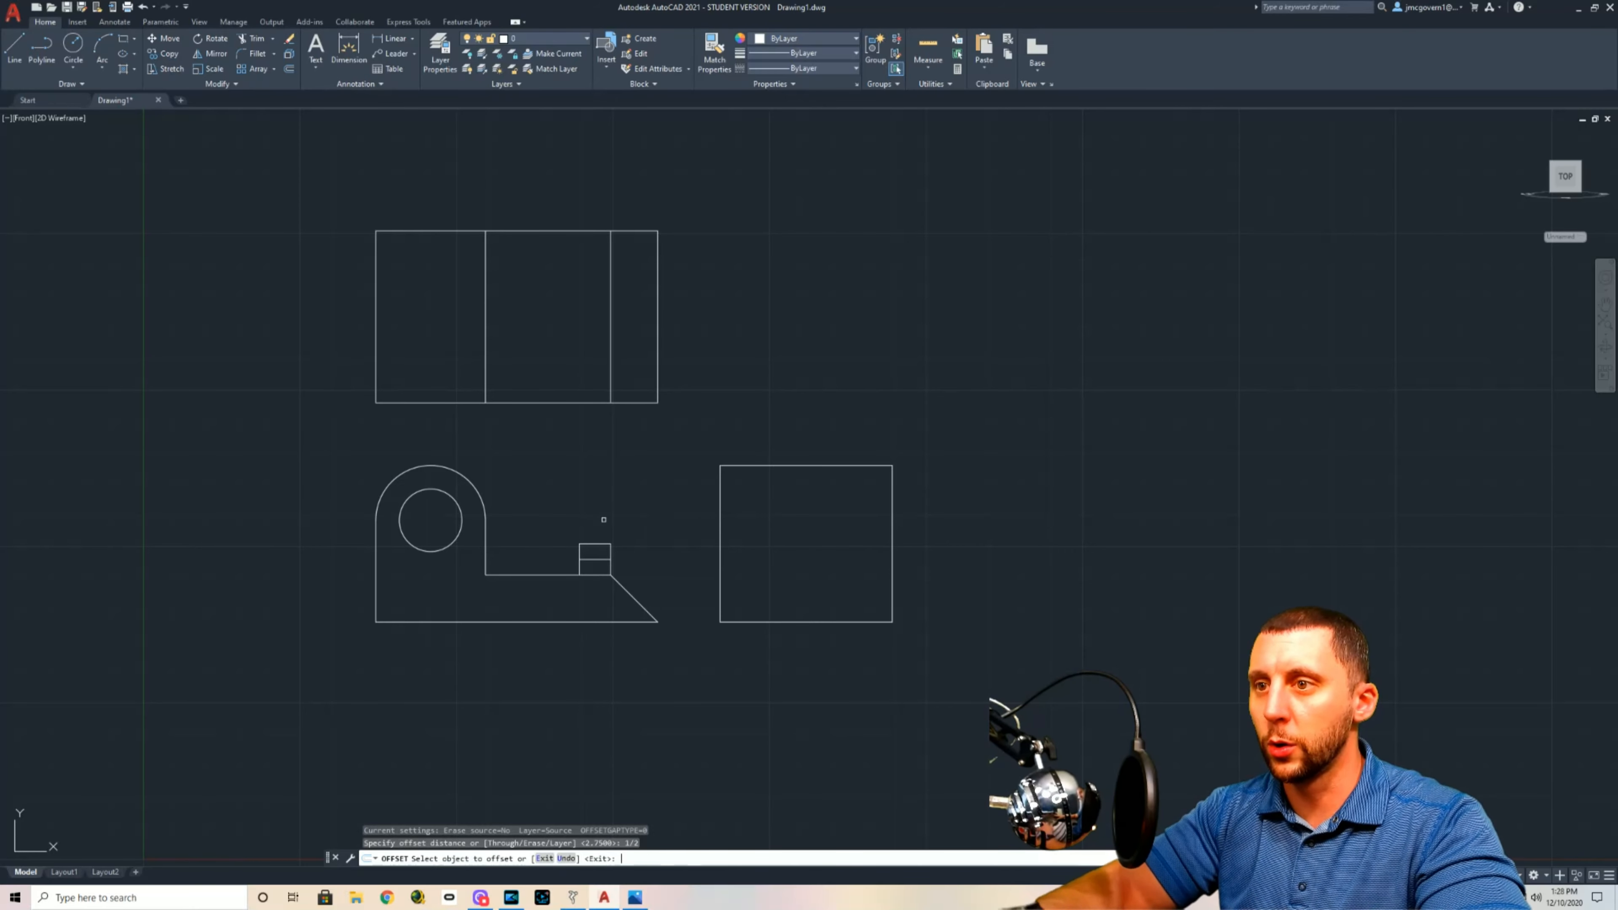
click(607, 360)
click(586, 361)
key(Escape)
Step: Draw a short horizontal line joining the midpoints of the small block's two vertical lines in the top view
key(alt+Tab)
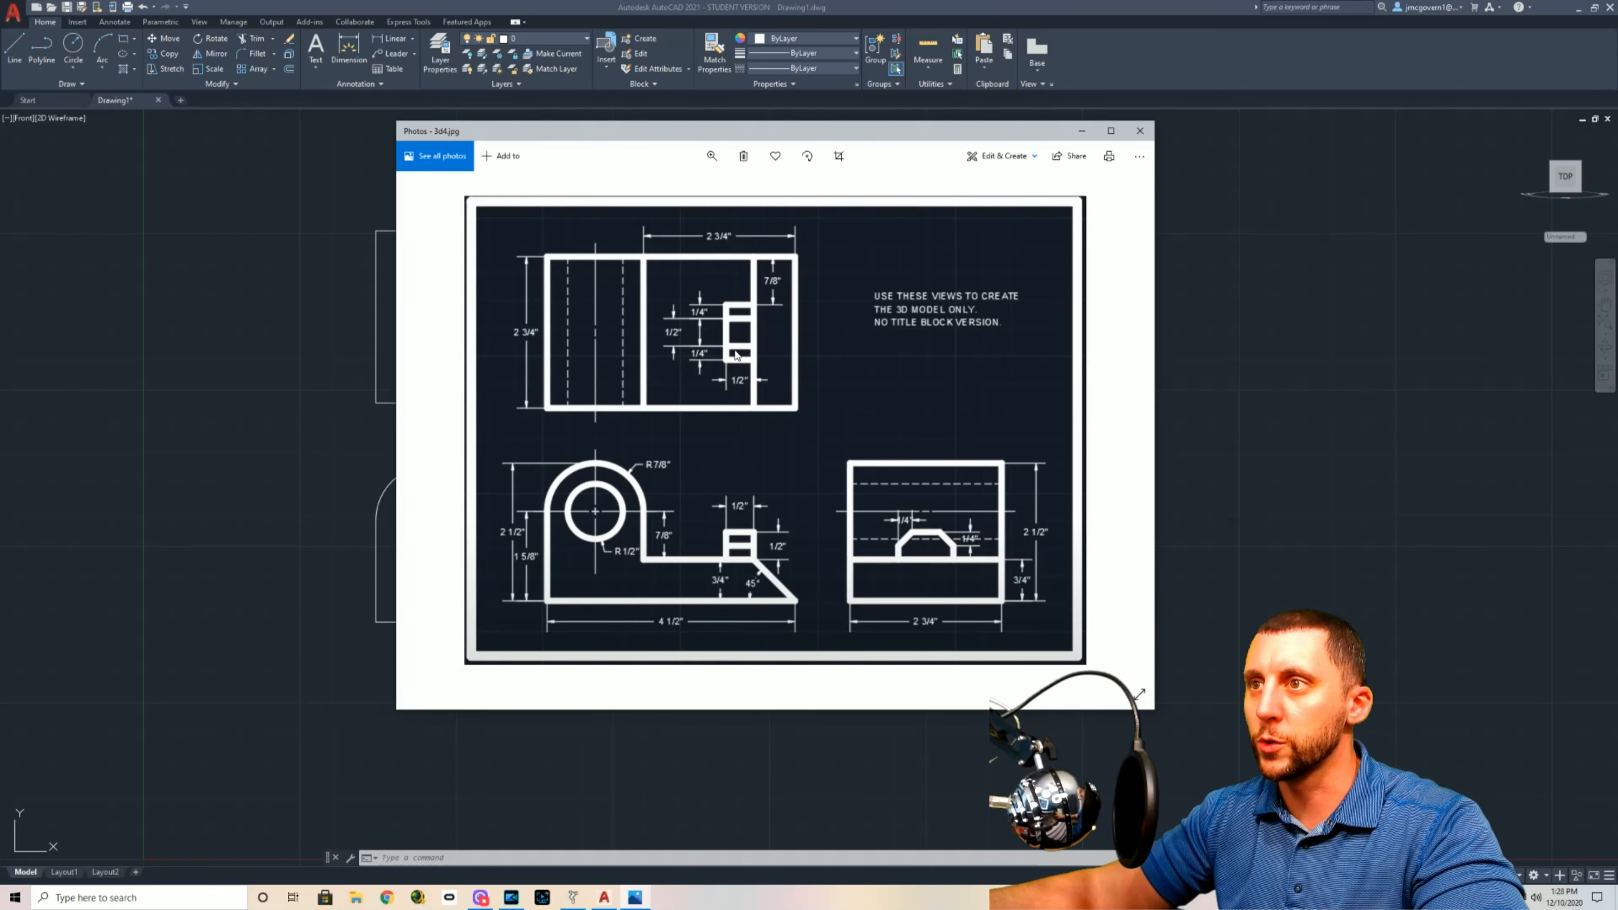
key(alt+Tab)
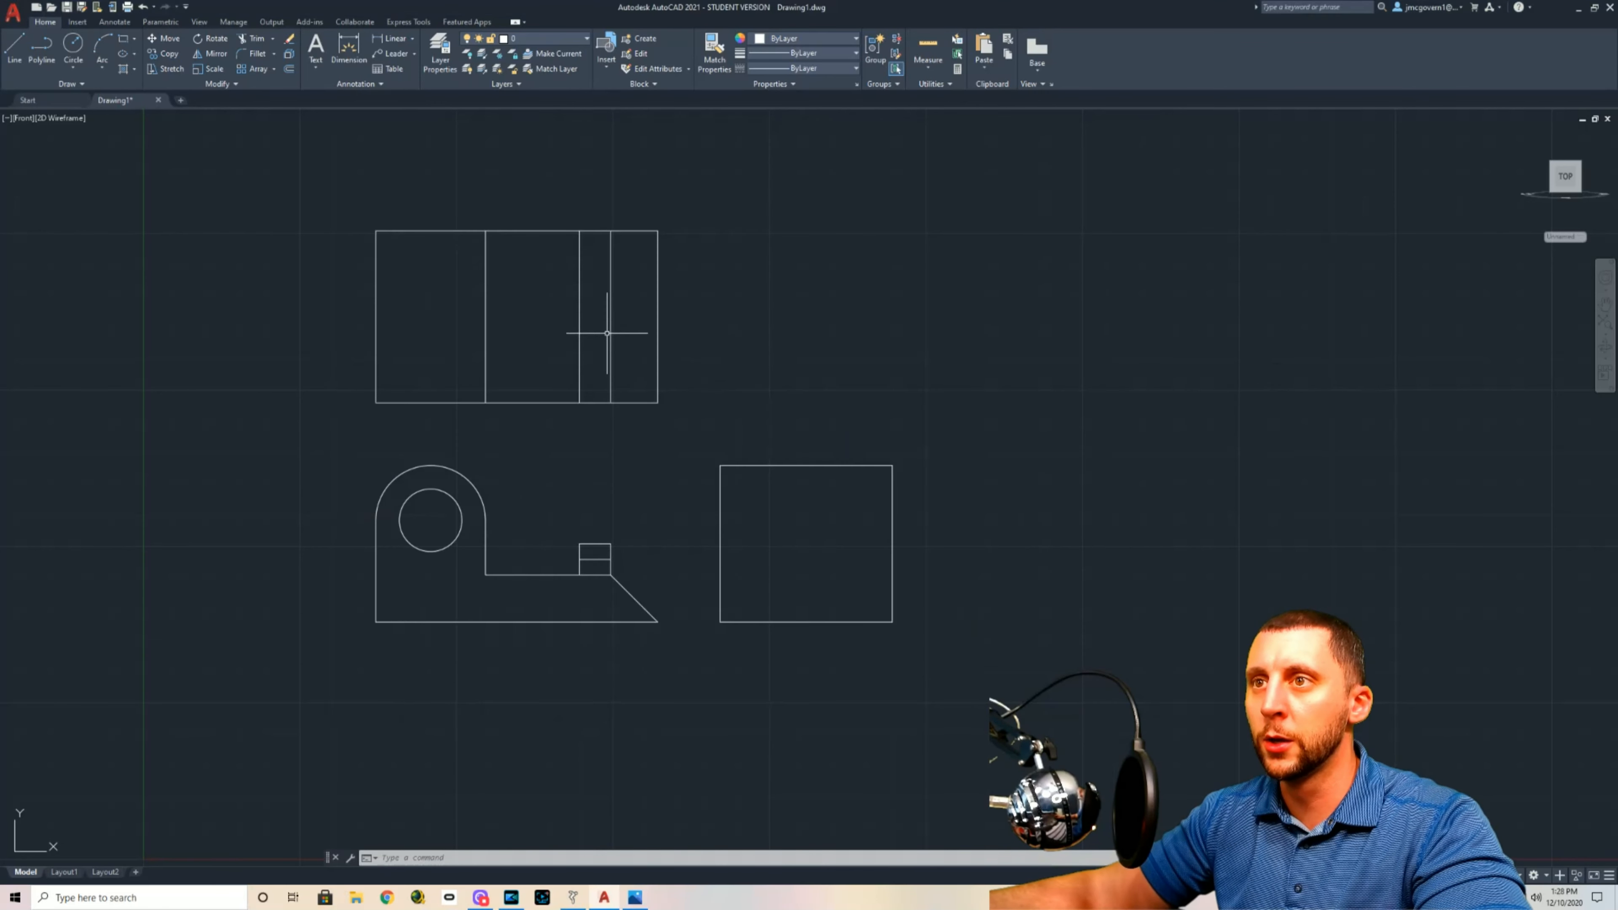
click(16, 51)
click(610, 315)
click(579, 315)
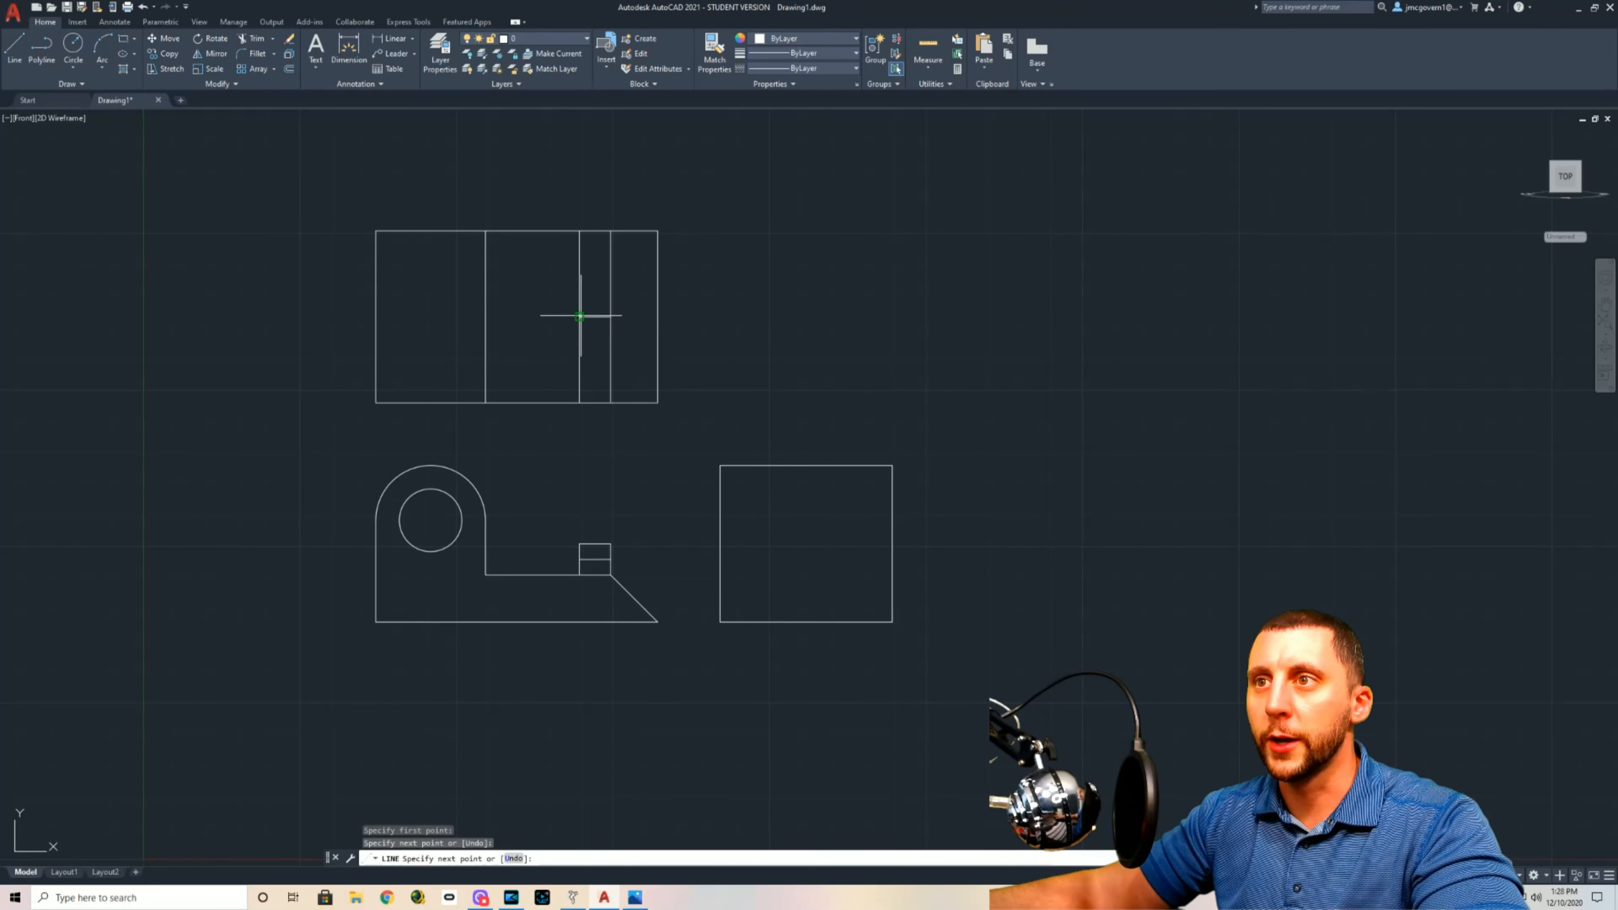
key(Escape)
Step: Offset the short horizontal midline 1/4 upward and downward, and delete the original midline
click(290, 68)
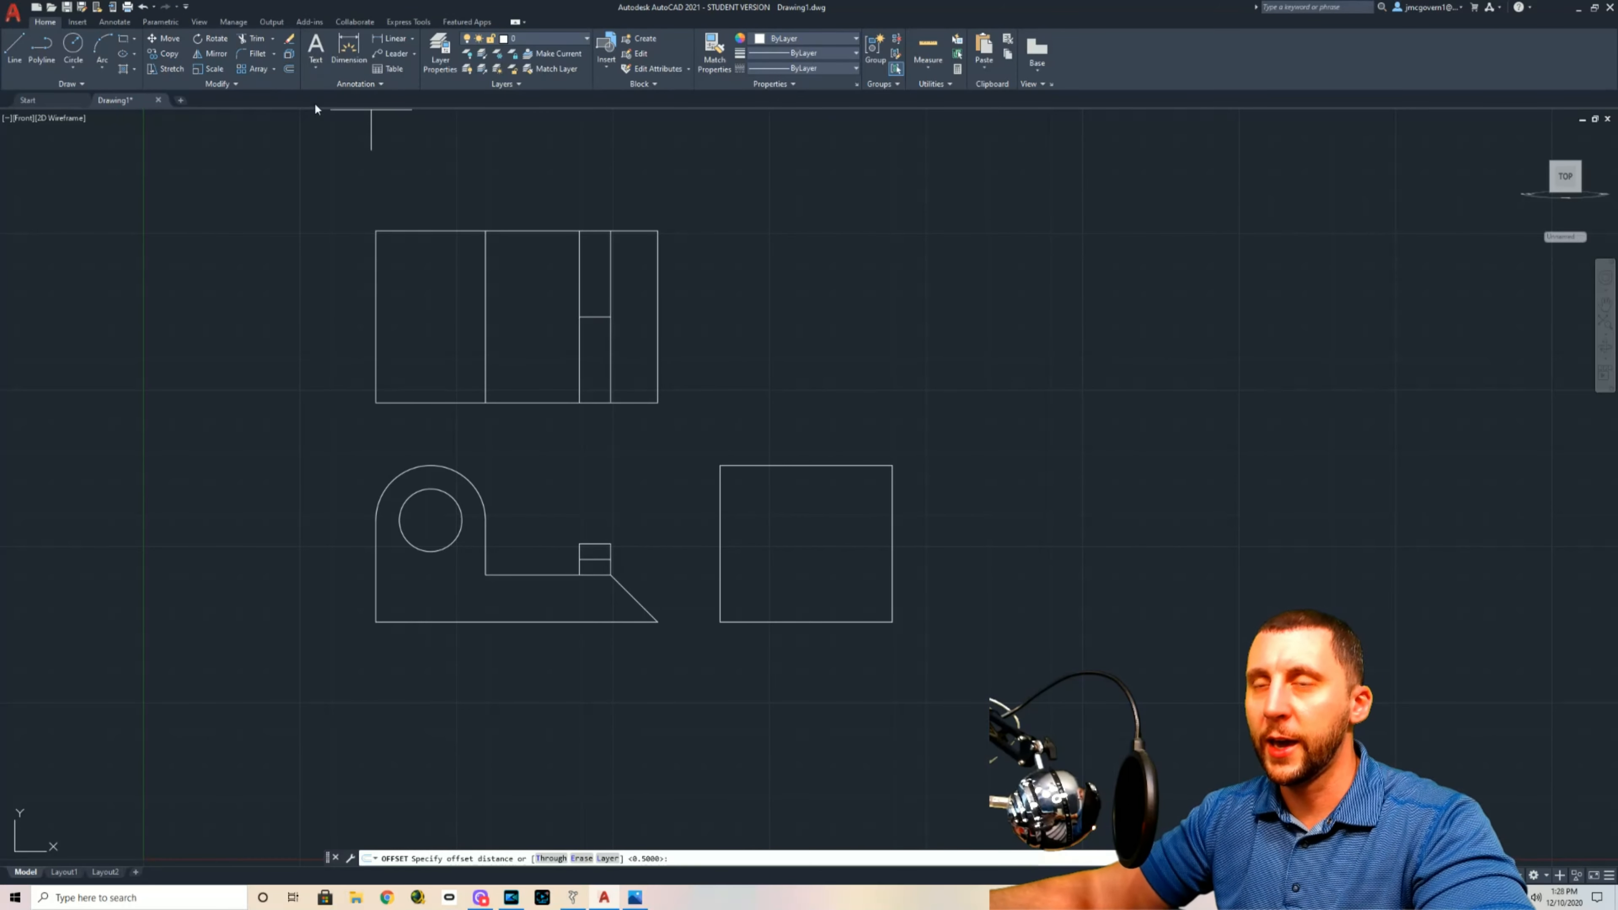
text(1/4)
key(Return)
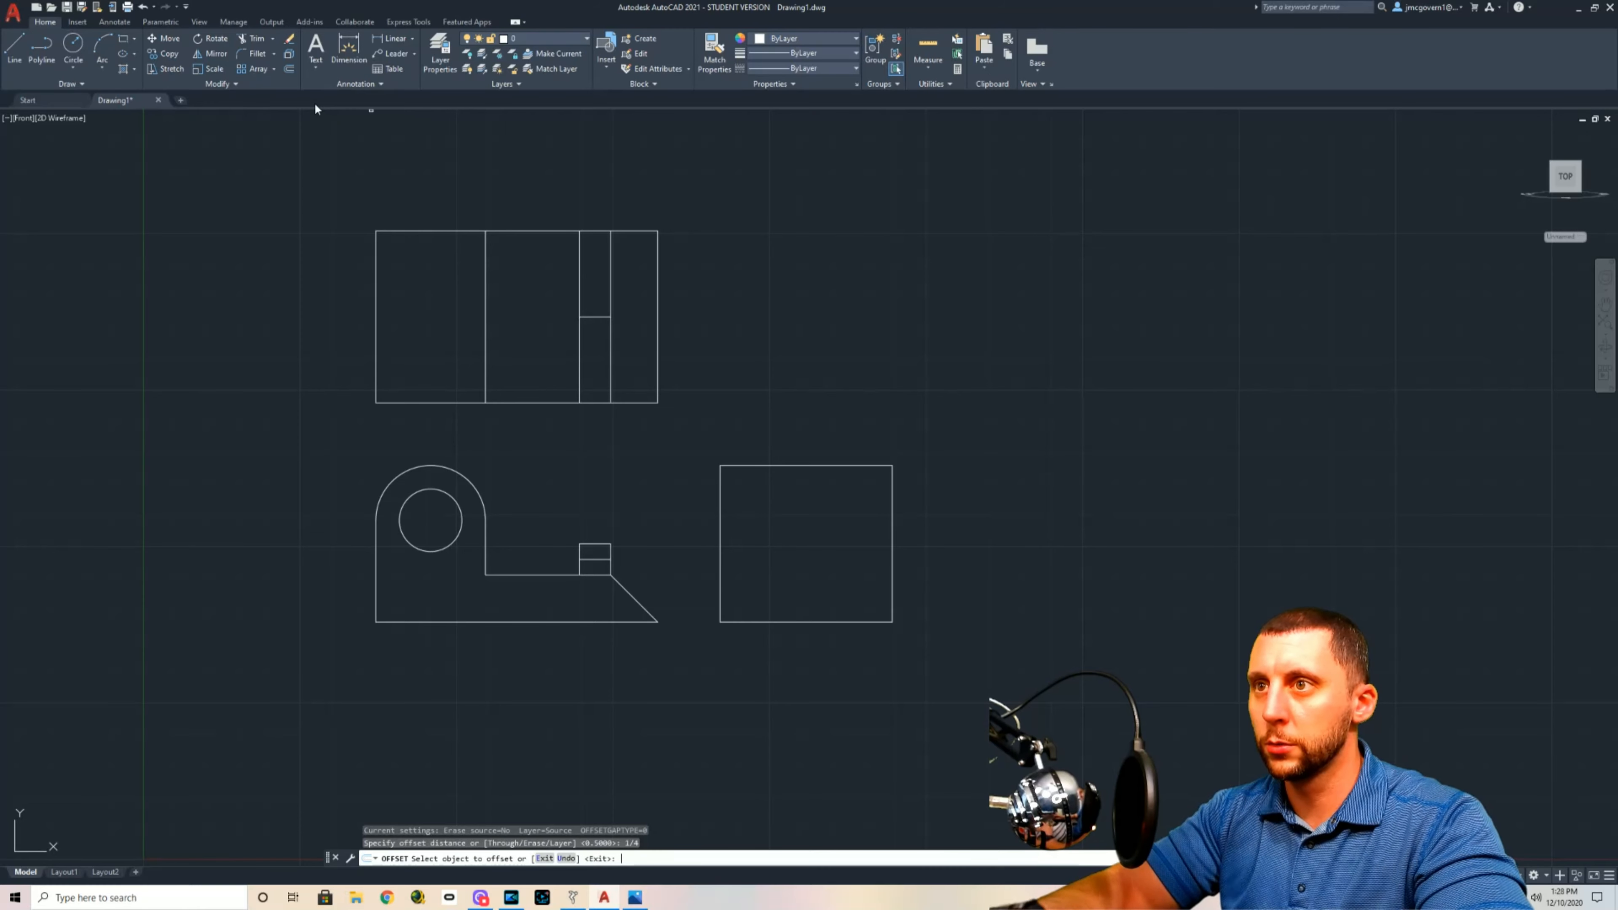
click(600, 315)
click(597, 309)
click(598, 315)
click(597, 320)
key(Escape)
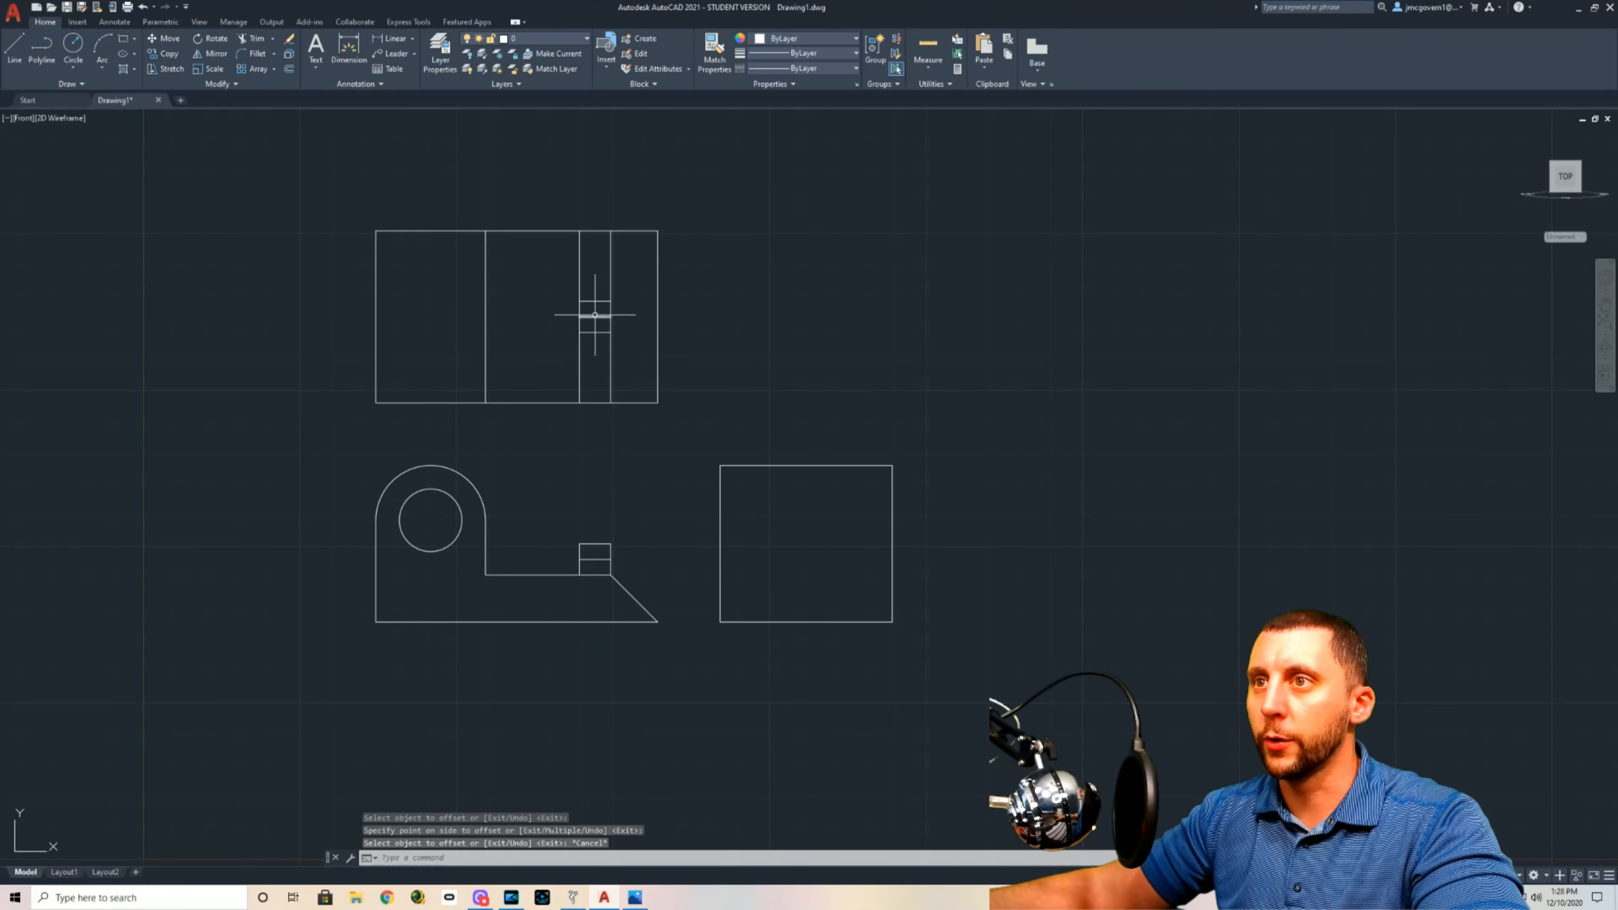
click(596, 316)
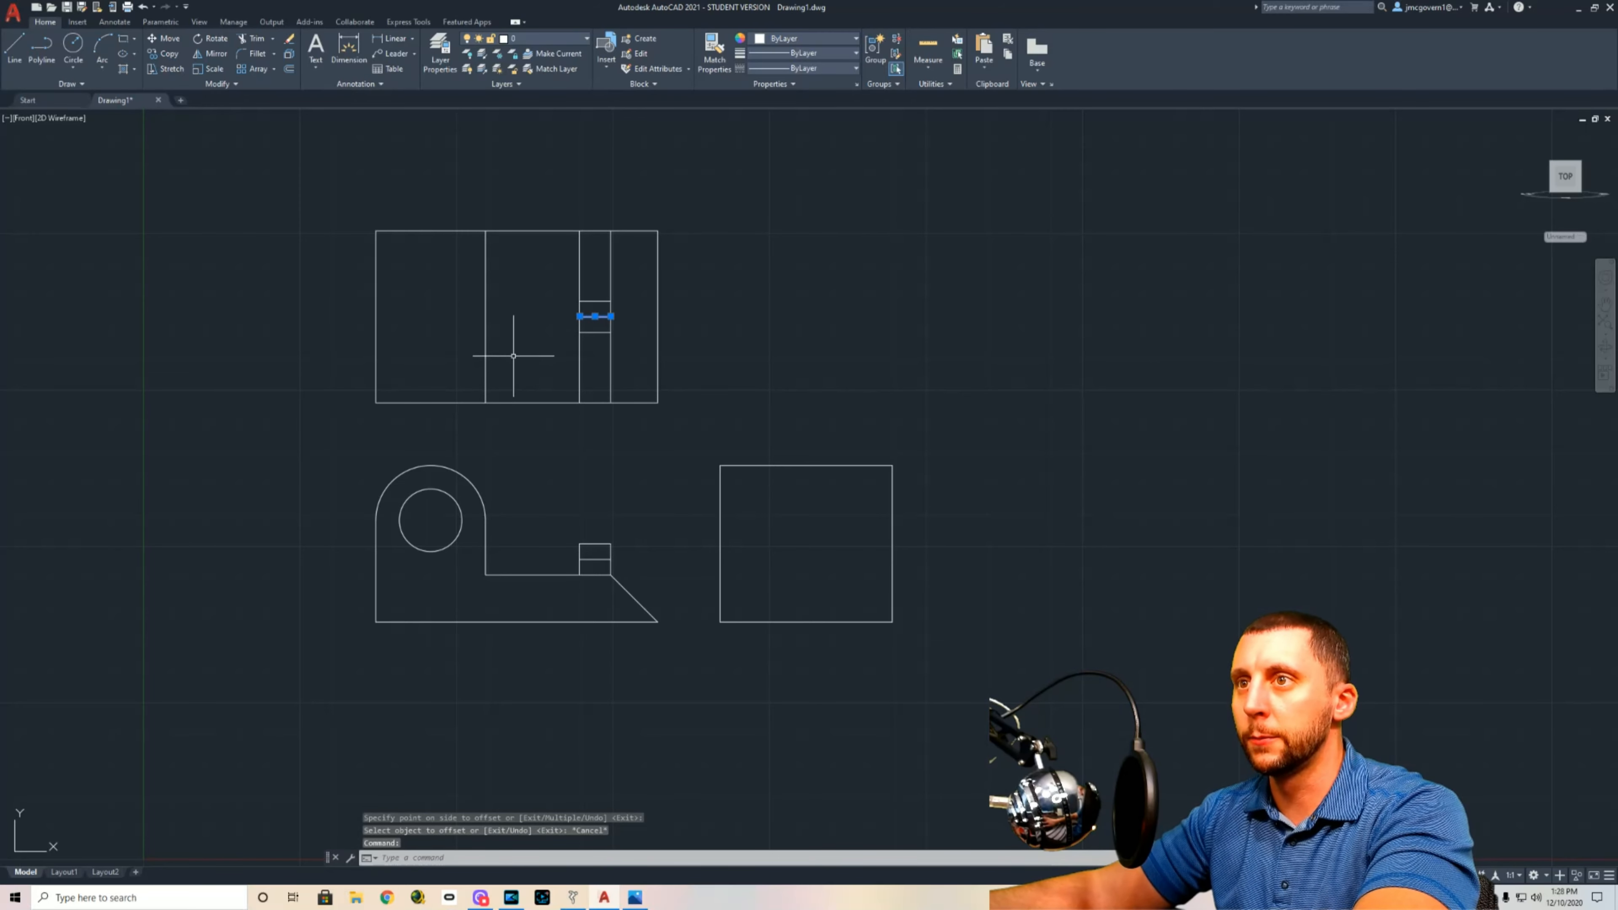
key(Delete)
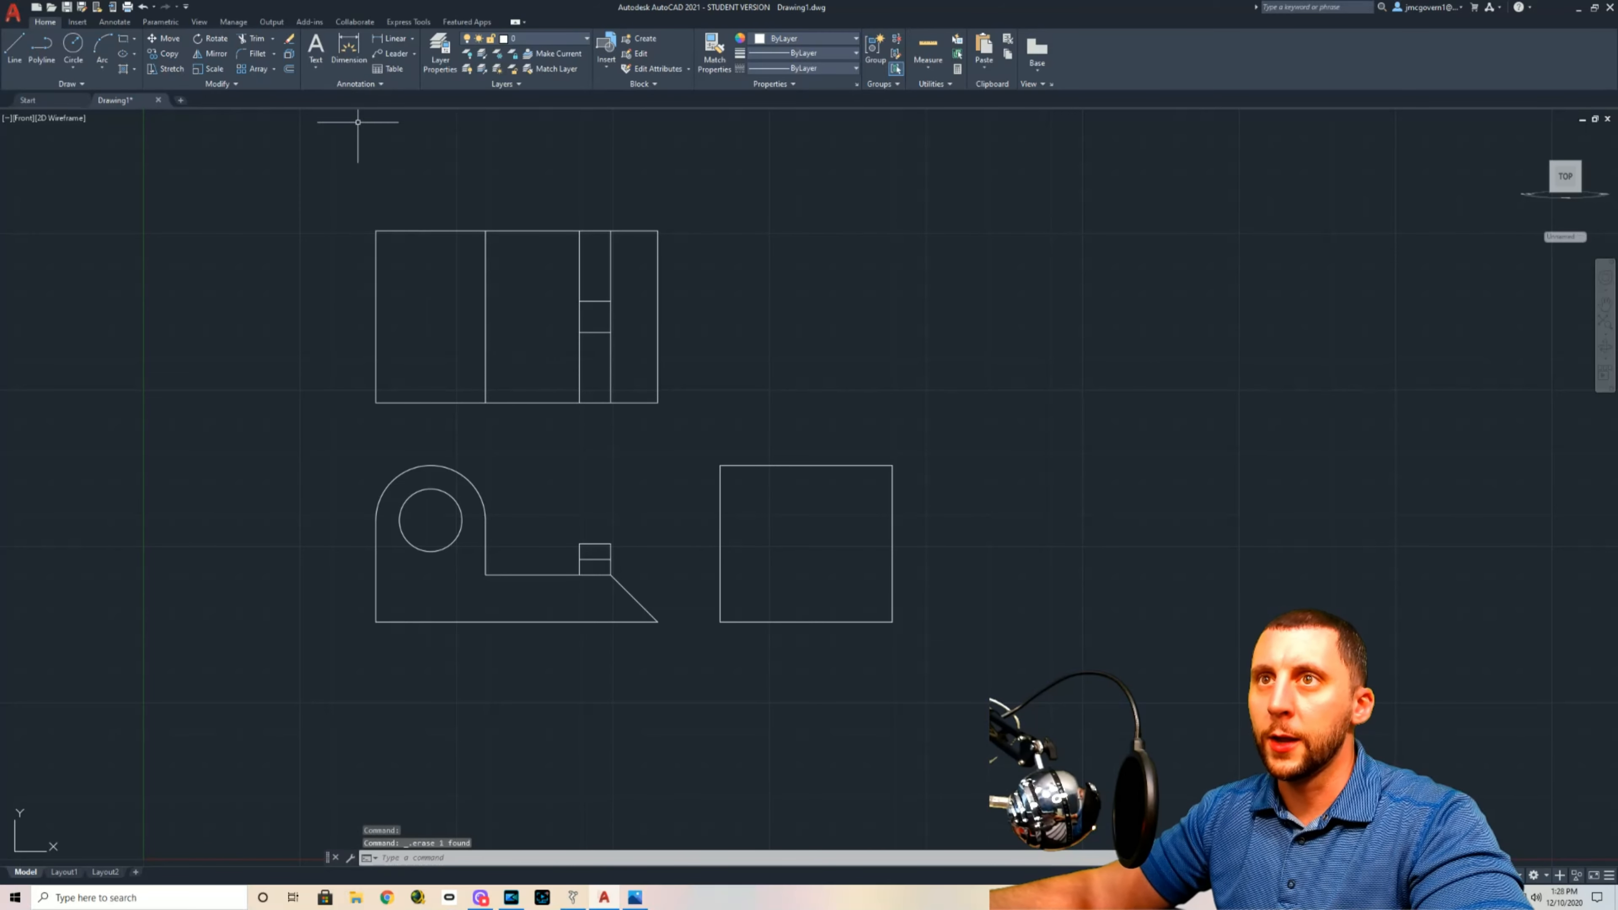
Step: Offset the two short horizontal lines 1/4 outward to form the small block's outer edges in the top view
click(287, 70)
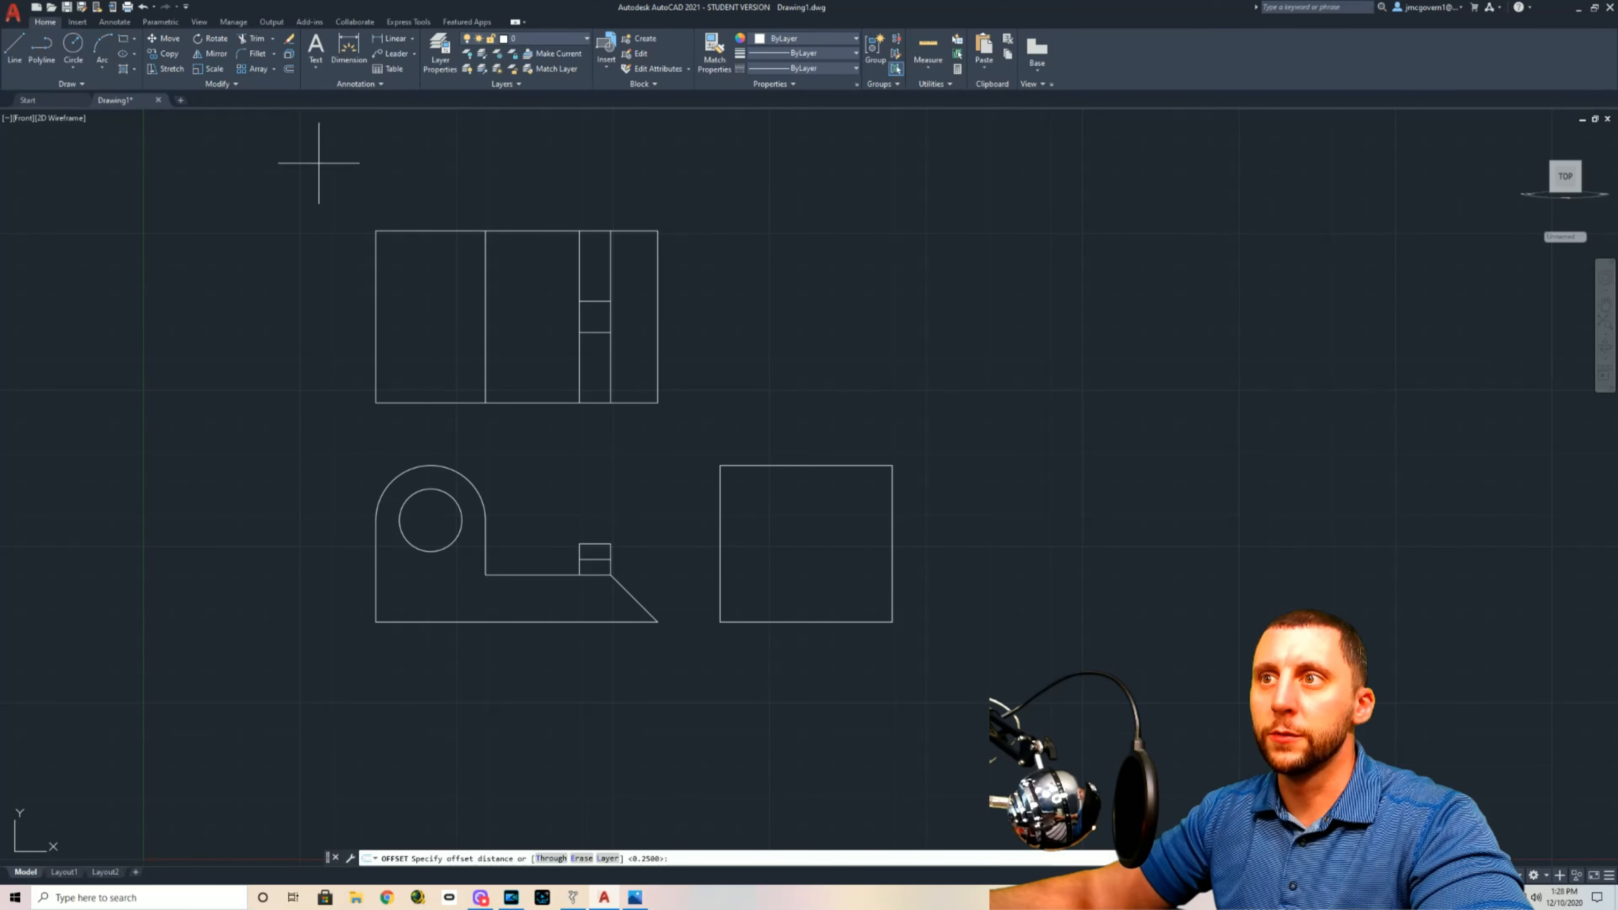
key(alt+Tab)
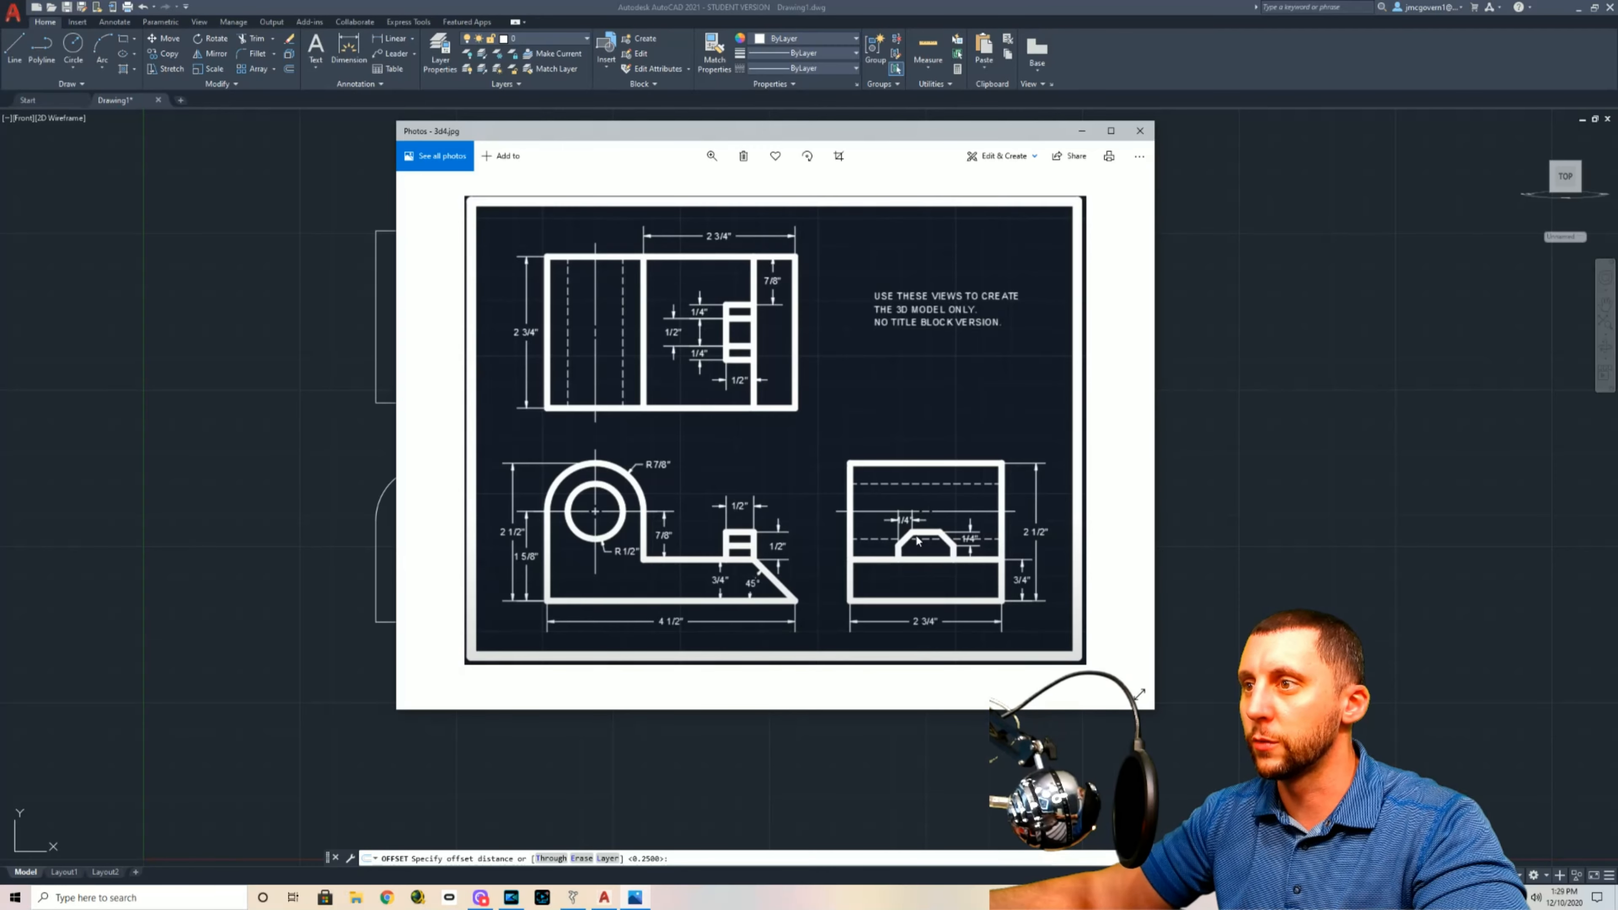
key(alt+Tab)
click(288, 74)
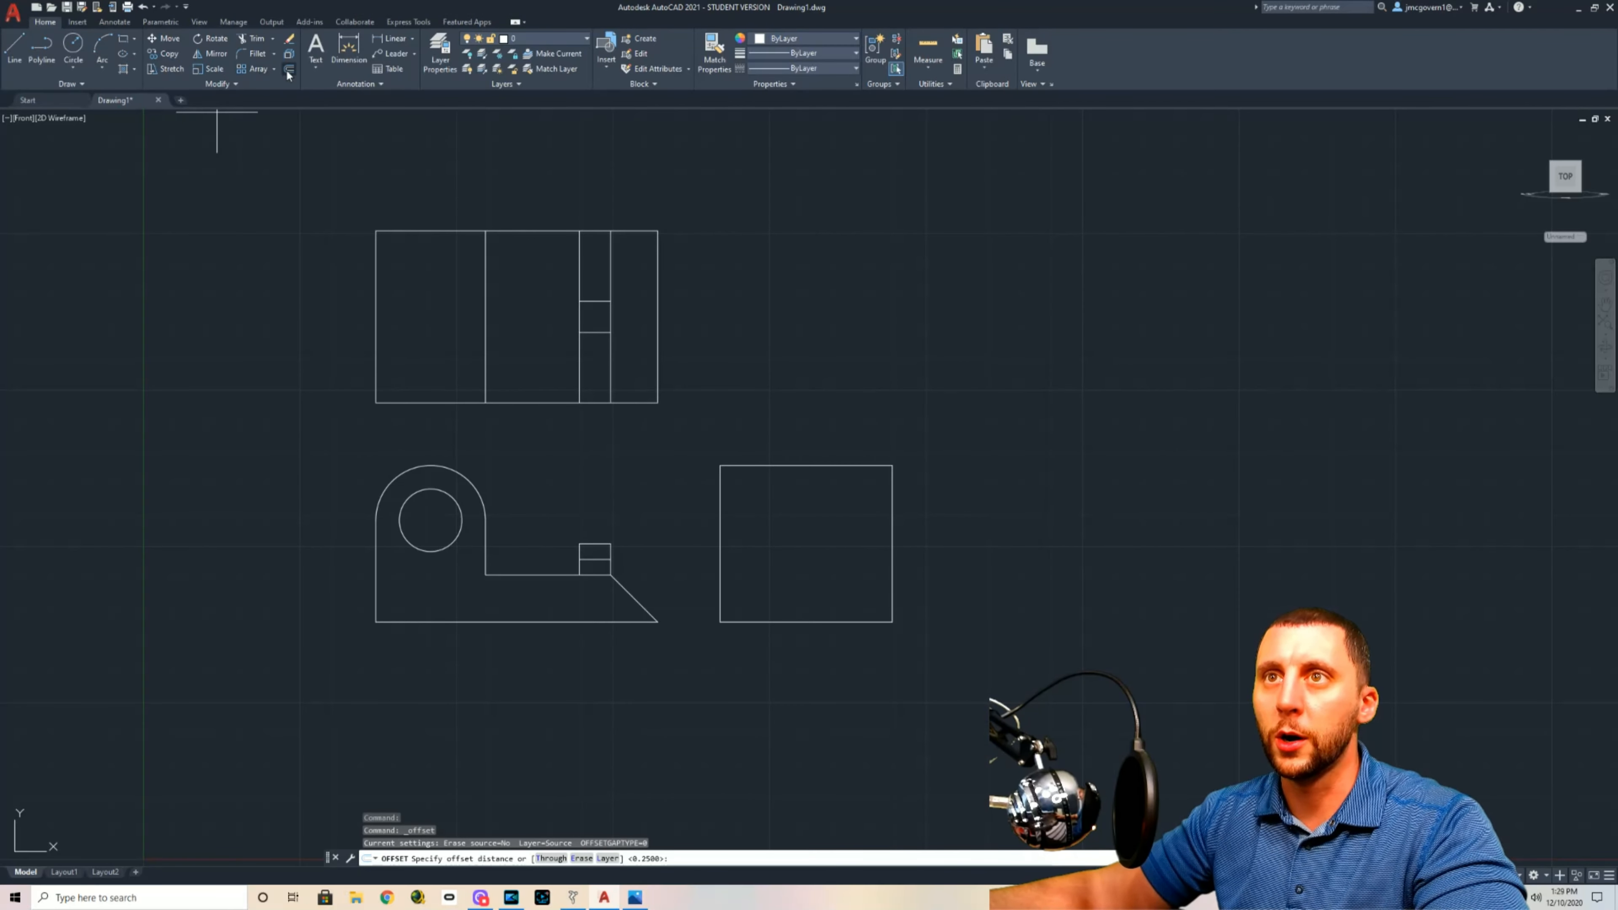
text(1/4)
key(Return)
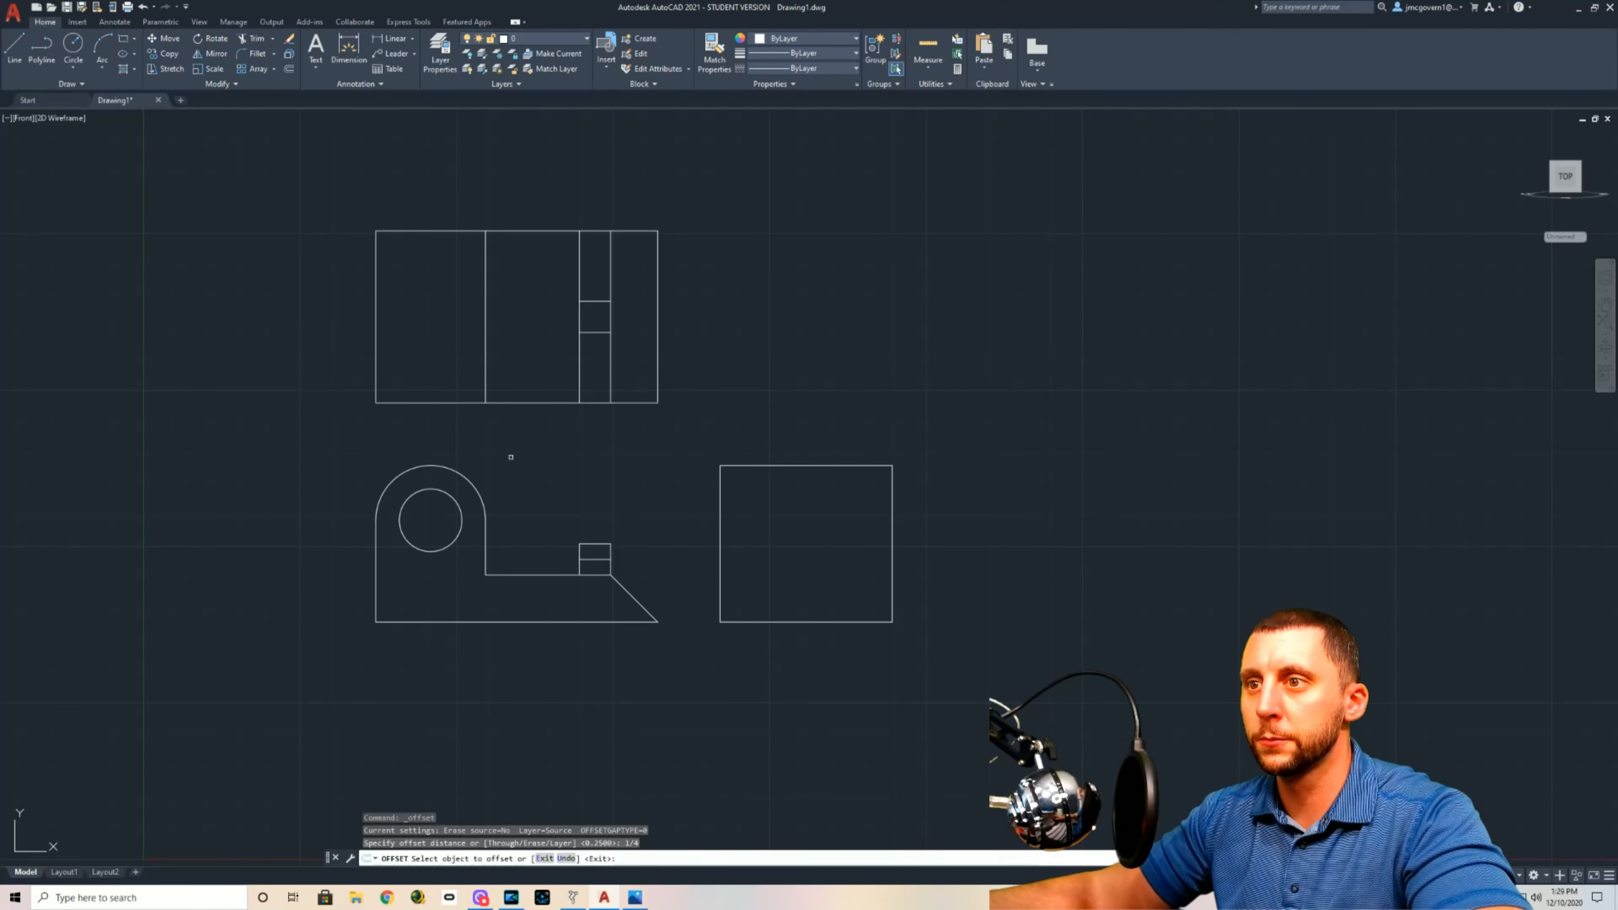
click(600, 335)
click(596, 333)
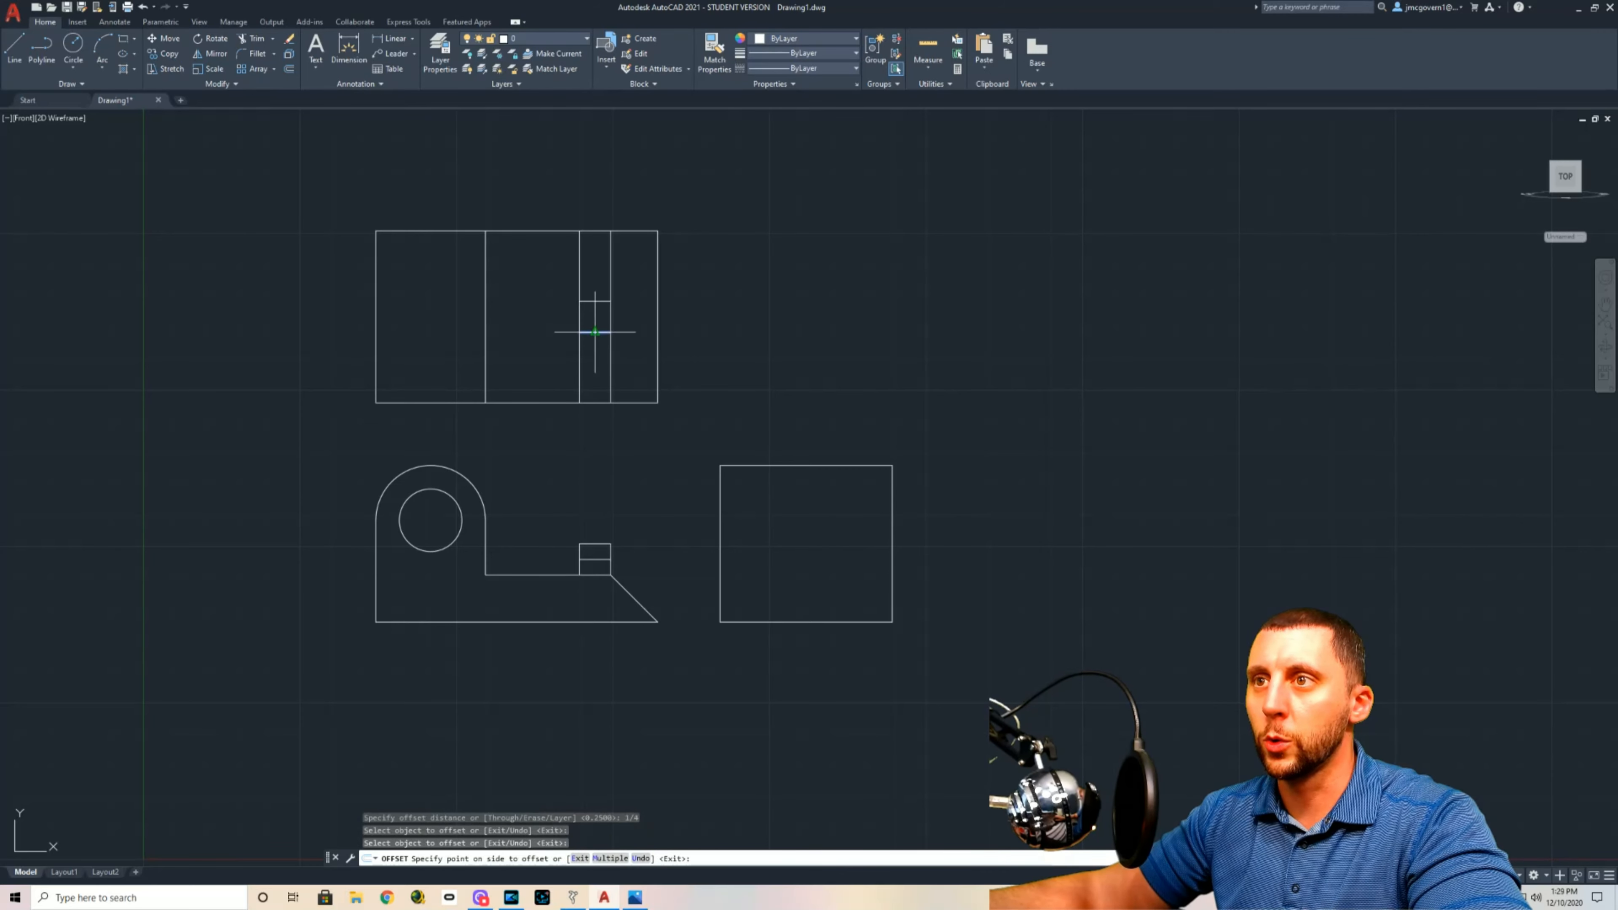
click(597, 353)
click(593, 301)
click(621, 281)
key(Return)
Step: Try trimming both vertical lines above and below the small block in the top view, and undo the trims
text(tr)
key(Return)
drag(627, 258, 564, 251)
drag(629, 363, 576, 366)
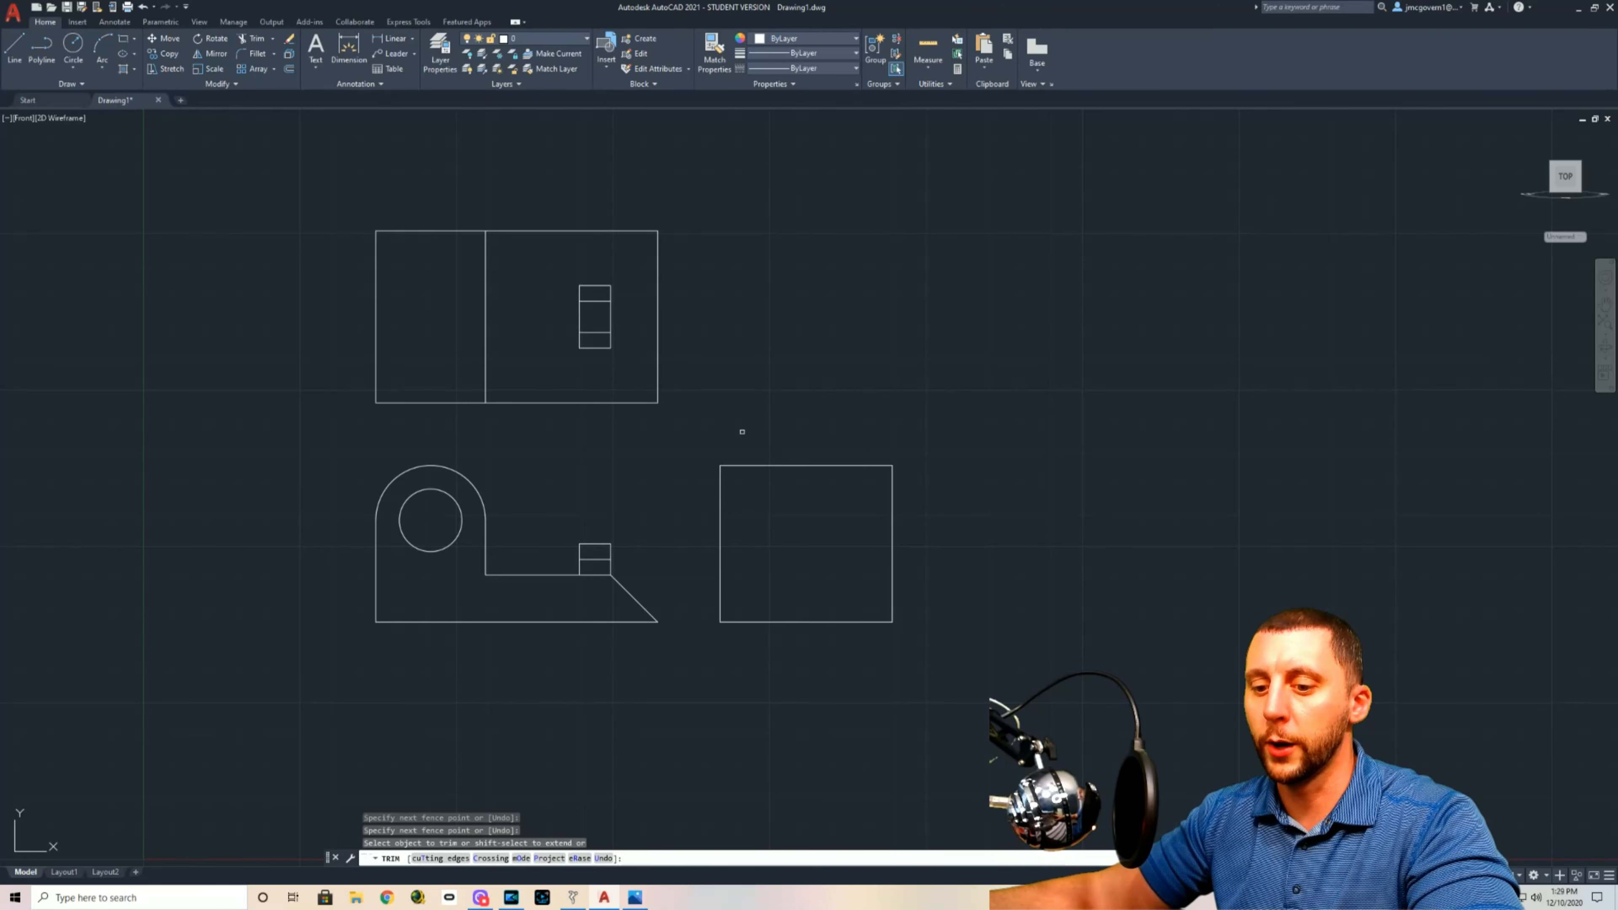
text(u)
key(Return)
key(Escape)
Step: Trim only the small block's left vertical line above and below the block in the top view
text(tr)
key(Return)
drag(589, 259, 561, 262)
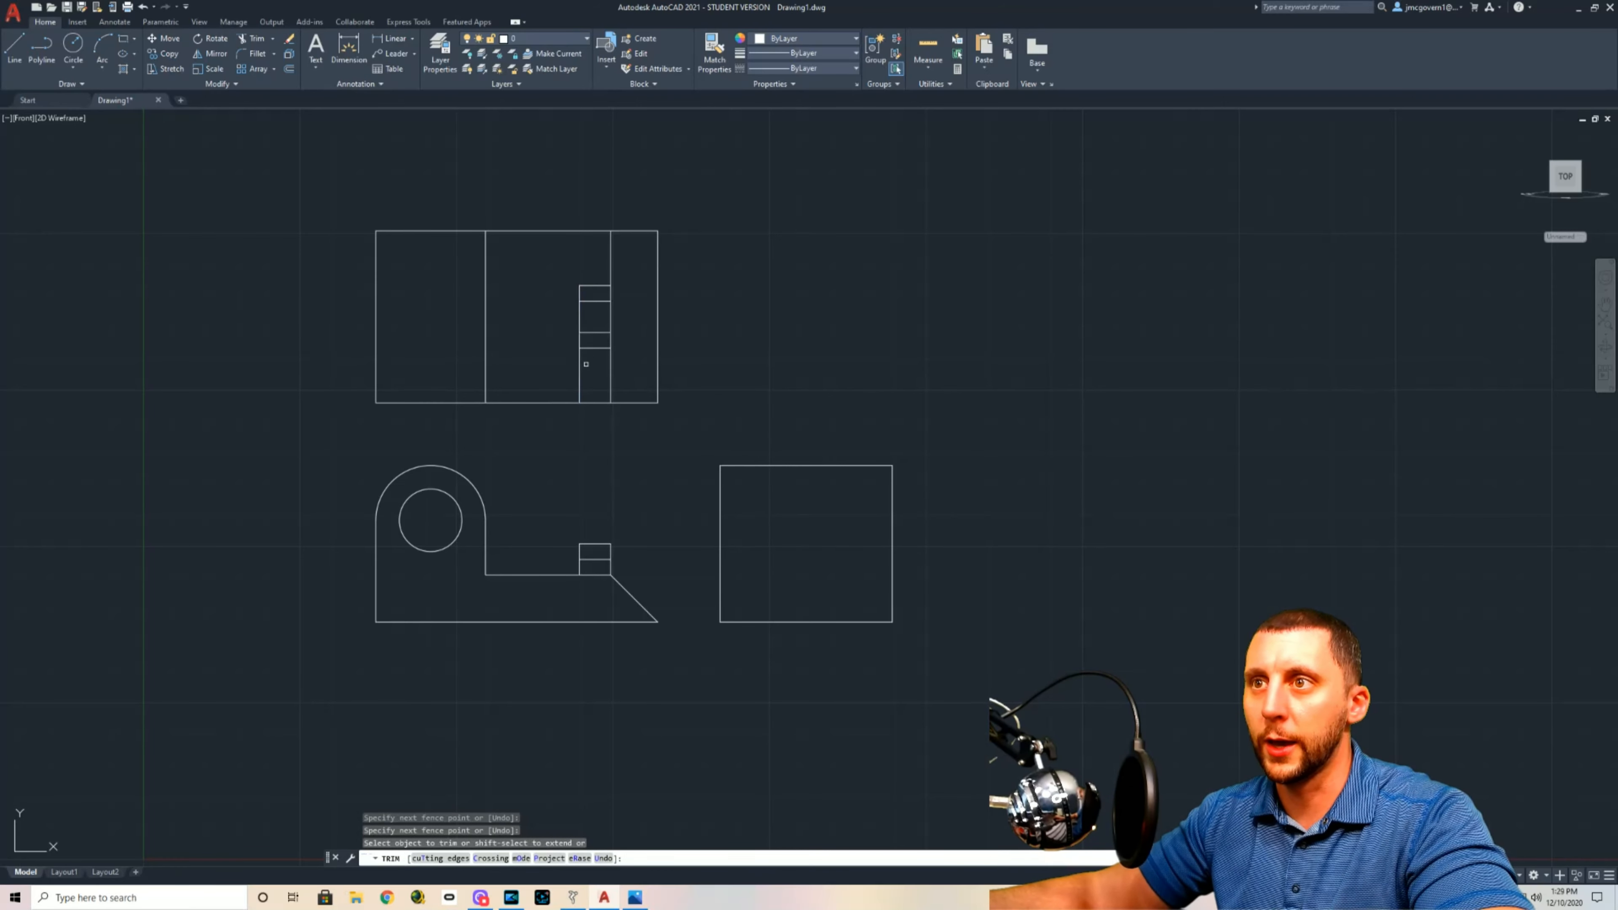
key(Escape)
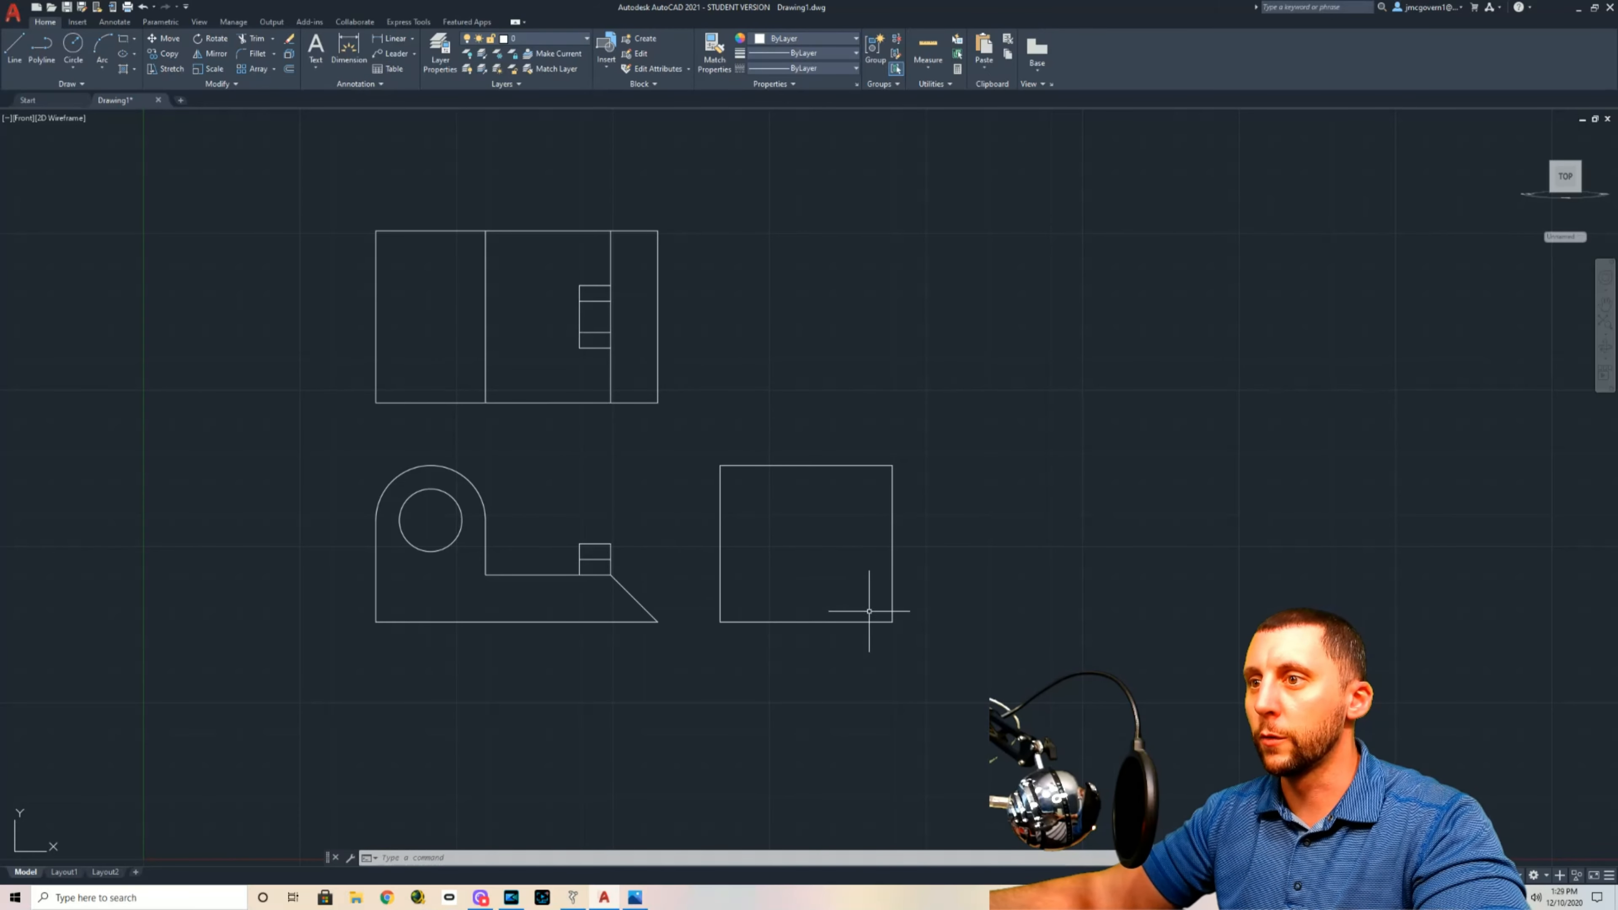
Step: Project a horizontal line from the slope's upper corner to the side view's far edge and trim the part between the views
click(13, 48)
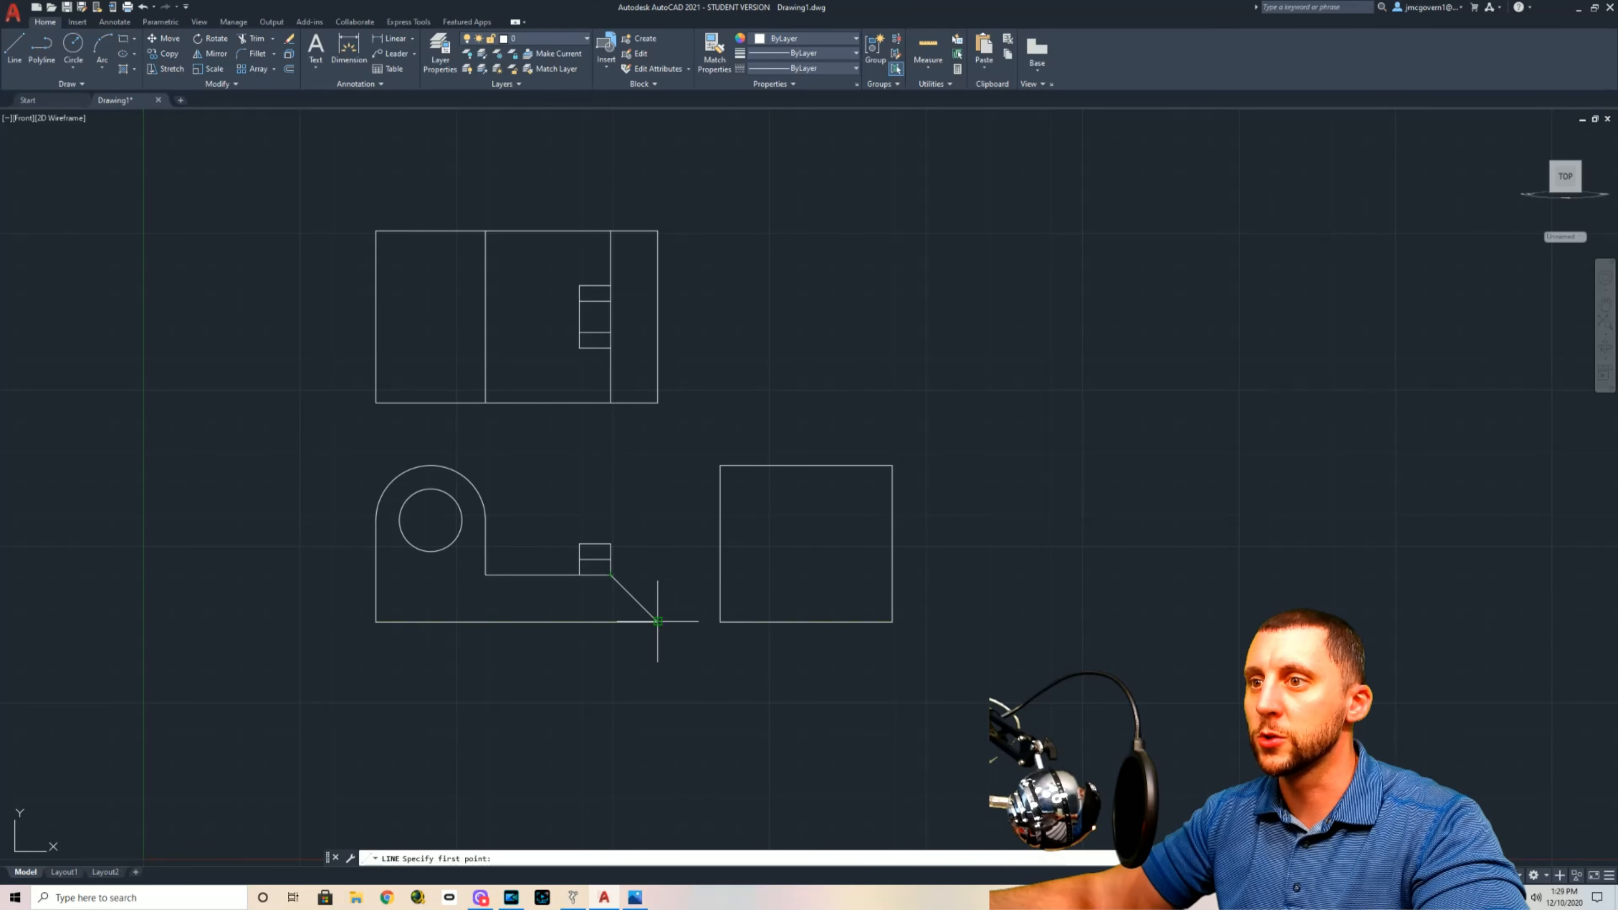
click(610, 574)
click(892, 574)
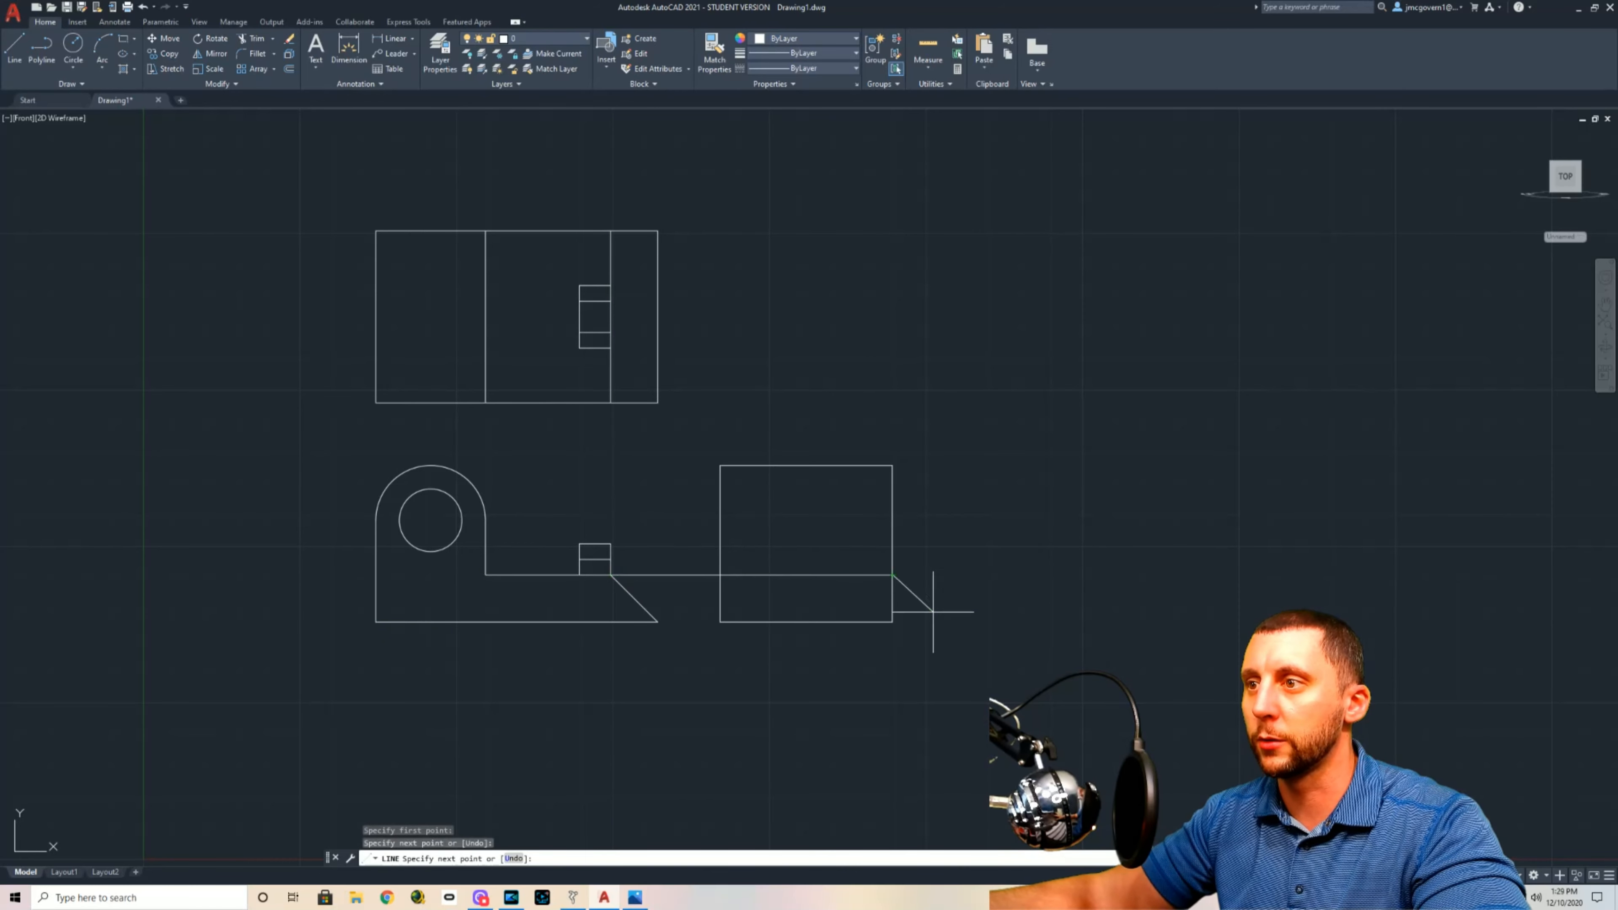
key(Return)
text(tr)
key(Return)
click(664, 577)
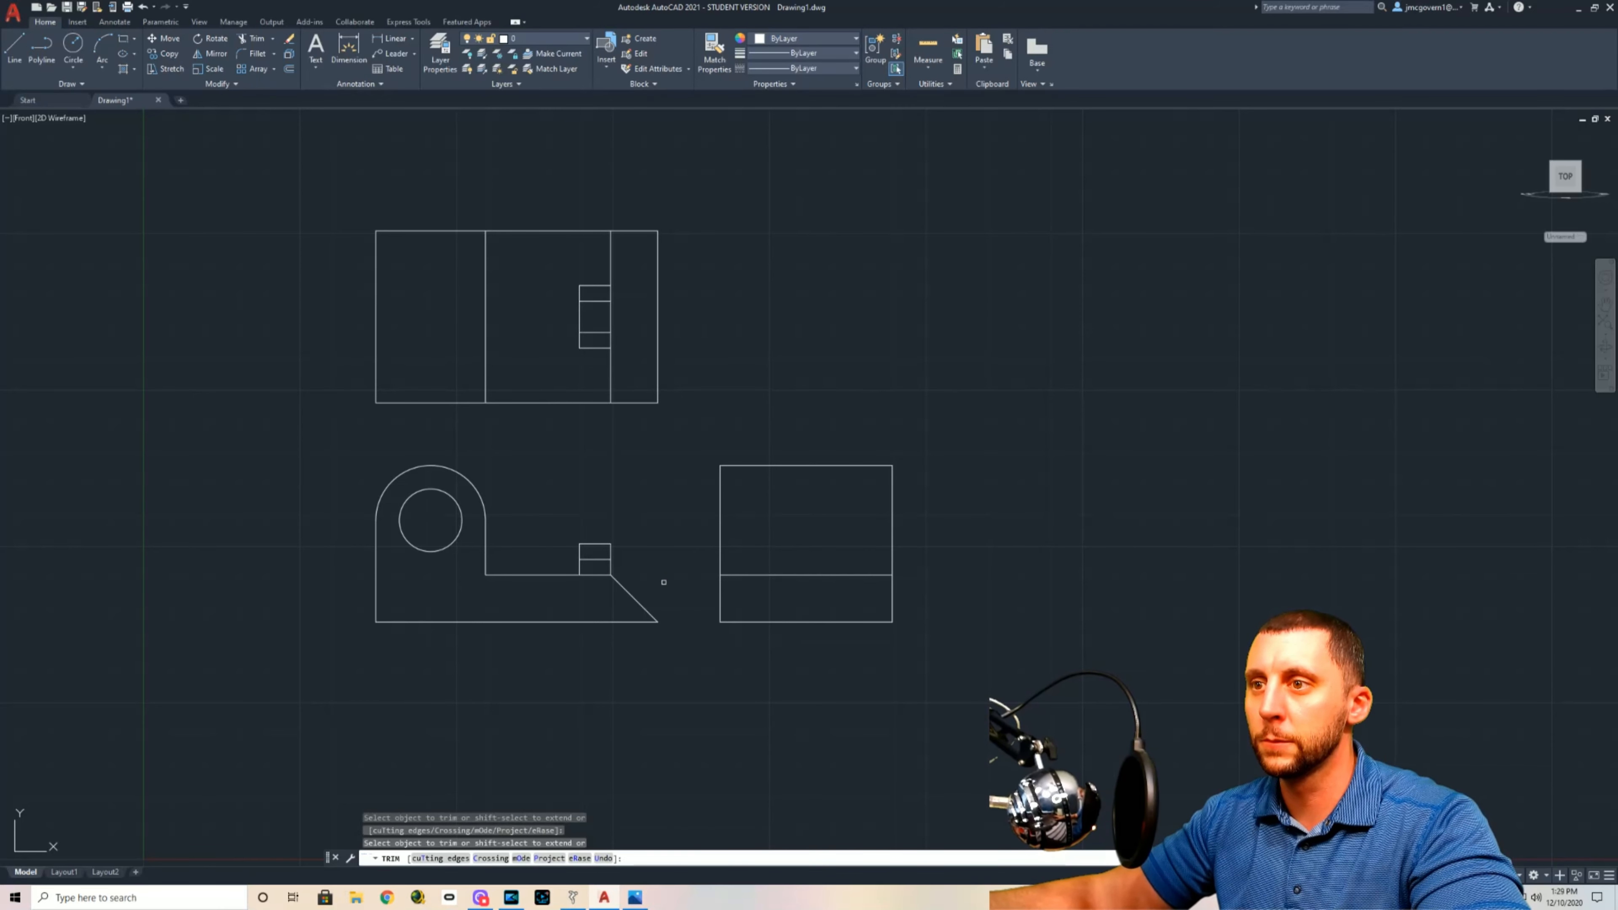
key(Return)
Step: Draw a horizontal line across the side view, edge to edge, level with the small block's top in the front view
text(l)
key(Return)
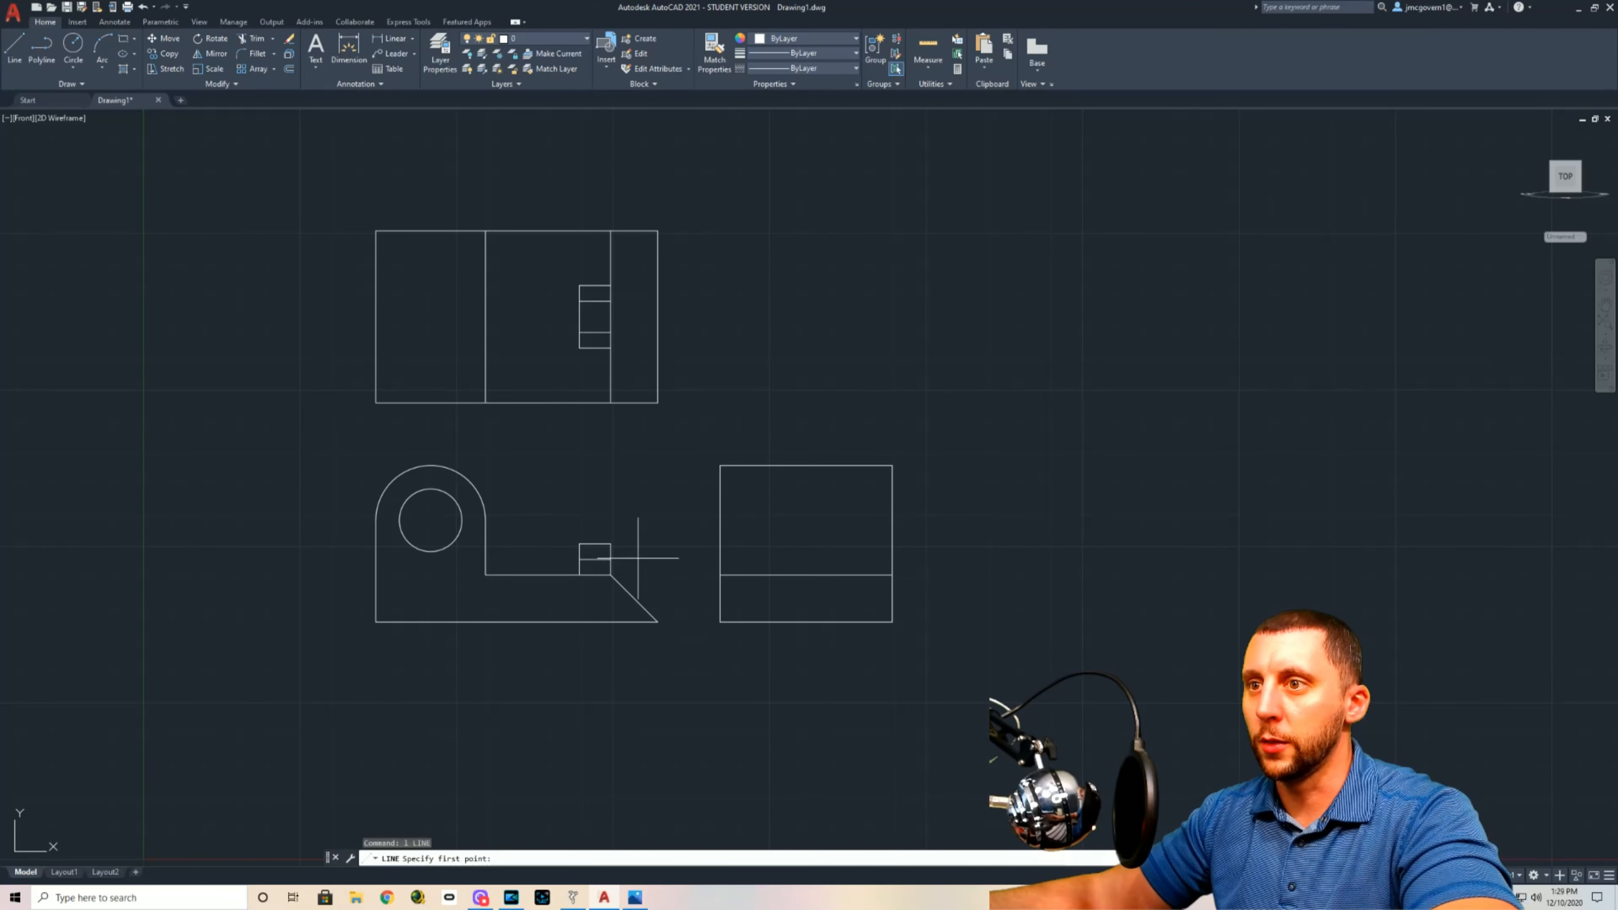
click(720, 543)
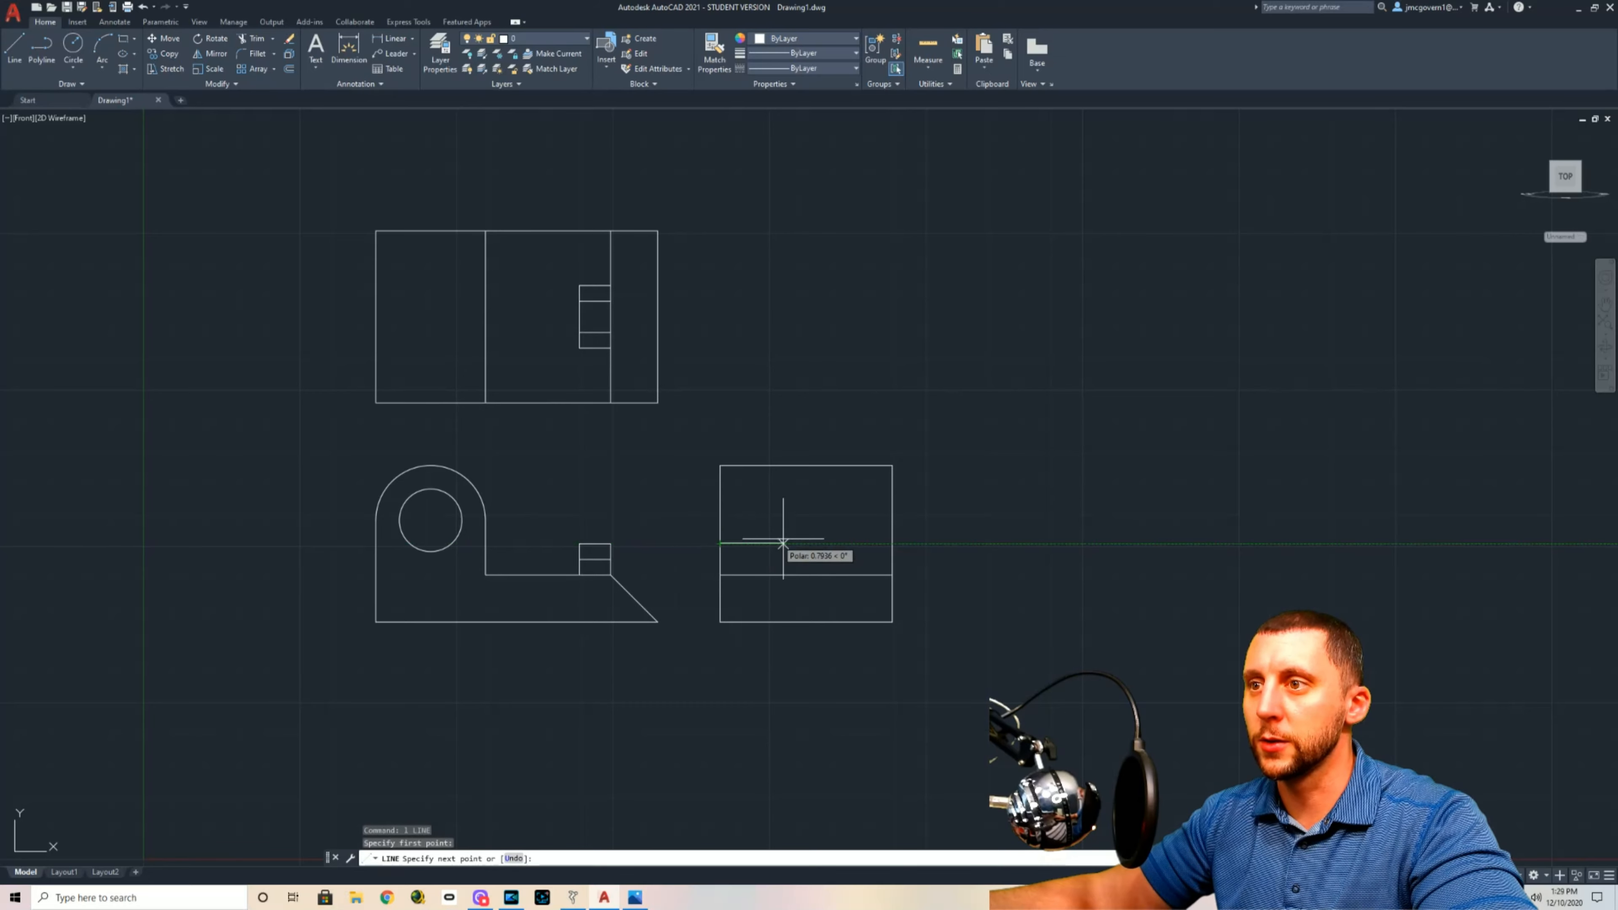
click(892, 543)
key(Escape)
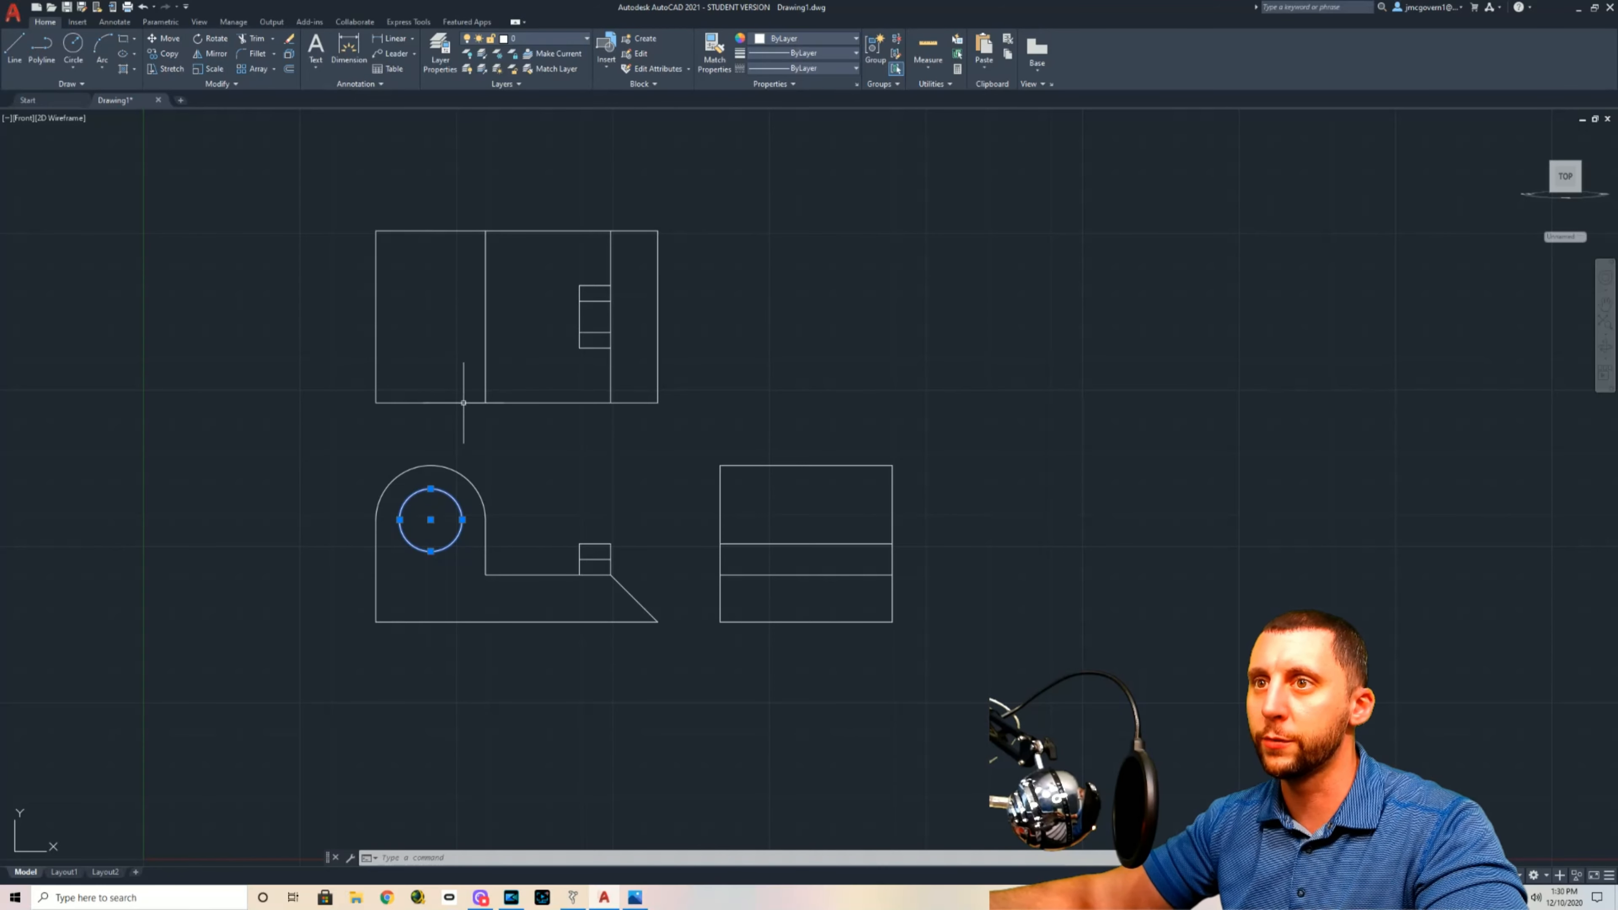
Step: Draw vertical lines from the hole's left and right quadrants up into the top view and join their upper ends with a horizontal line
key(Escape)
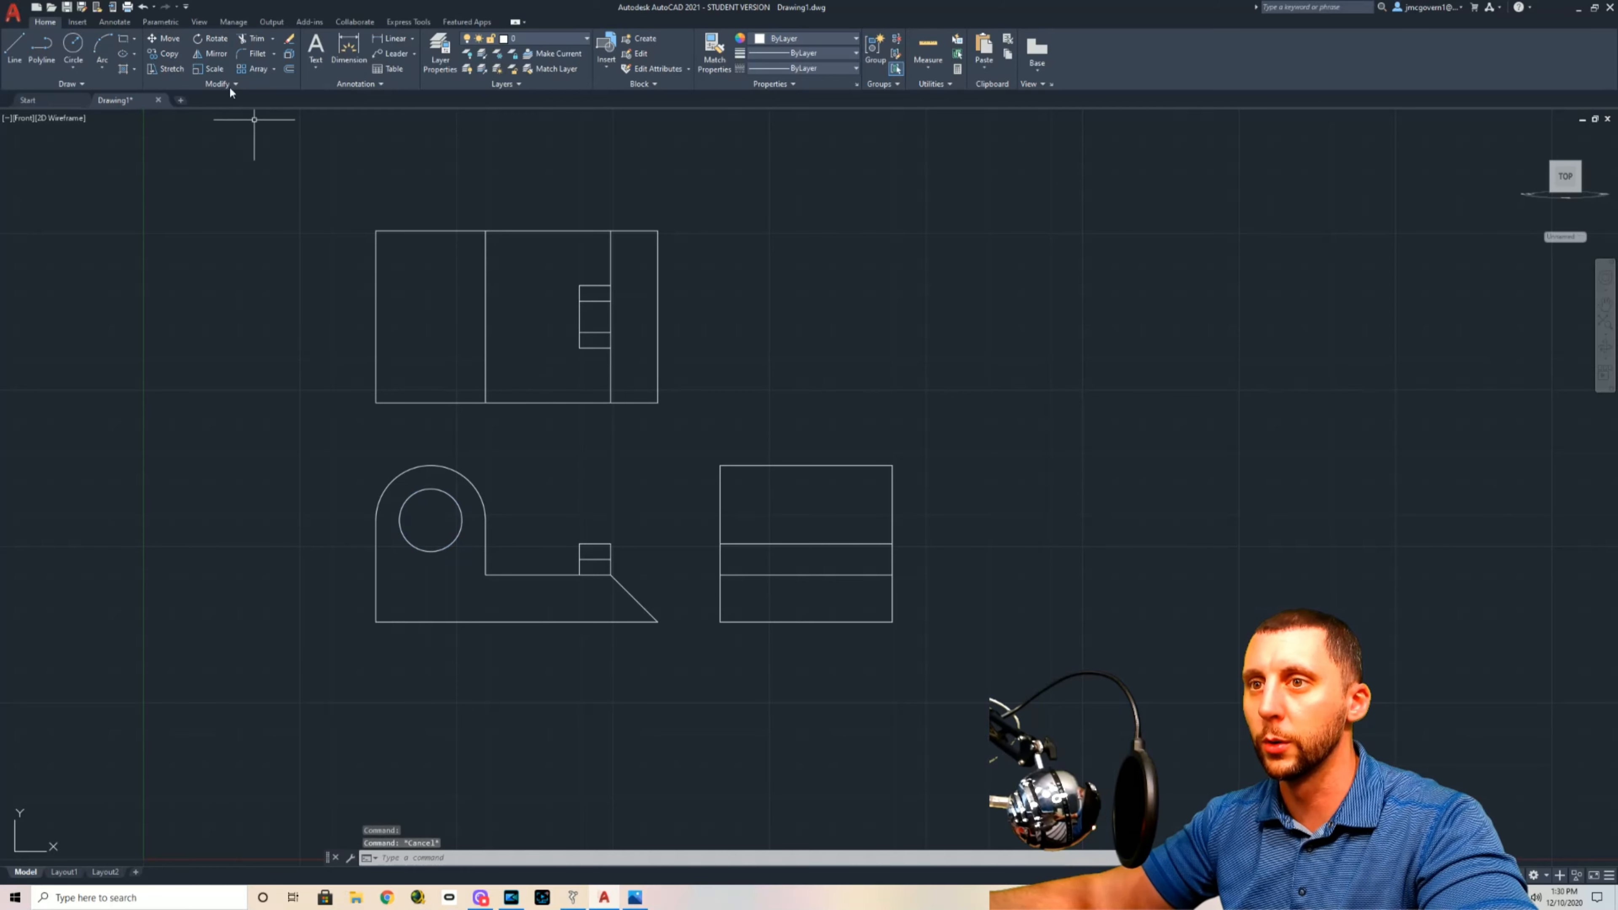
click(14, 47)
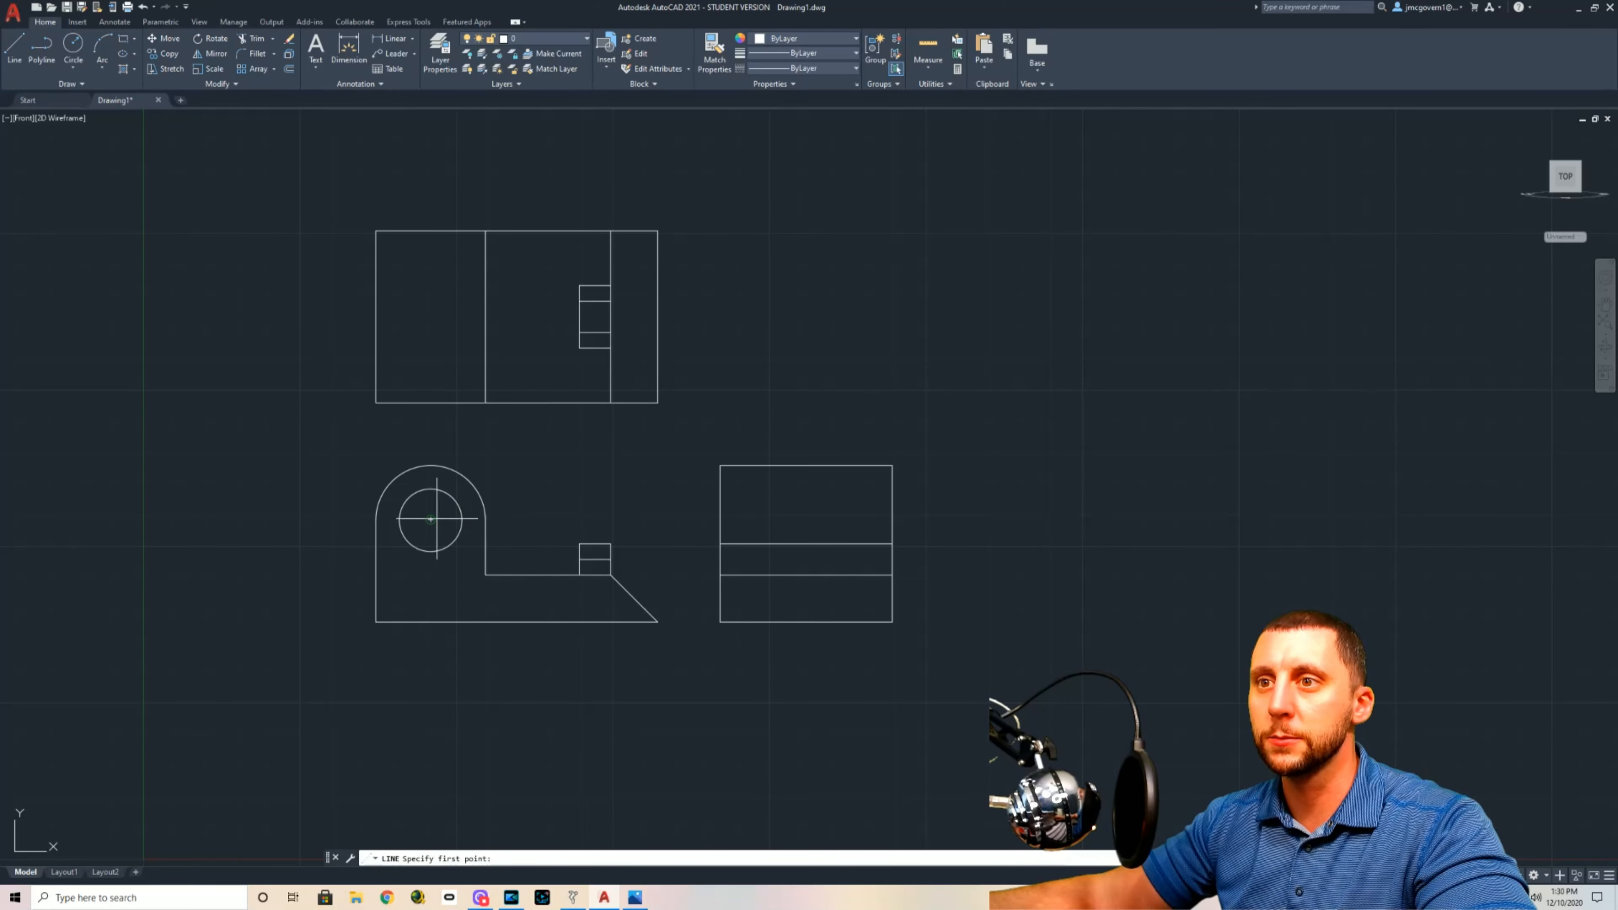
click(462, 519)
click(462, 306)
key(Return)
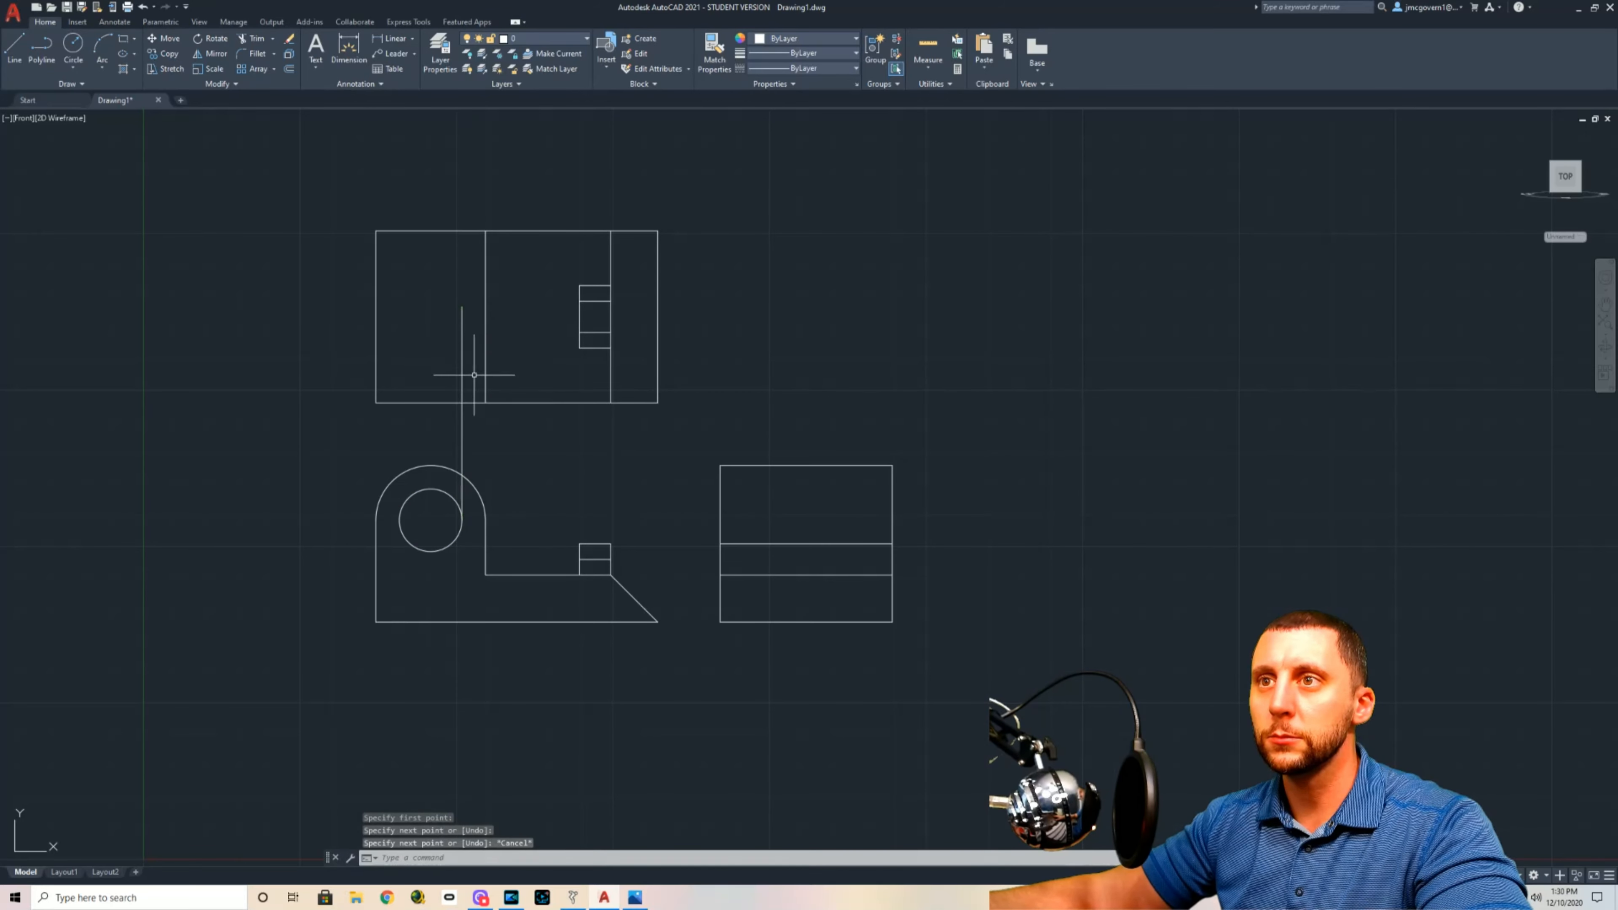
key(Return)
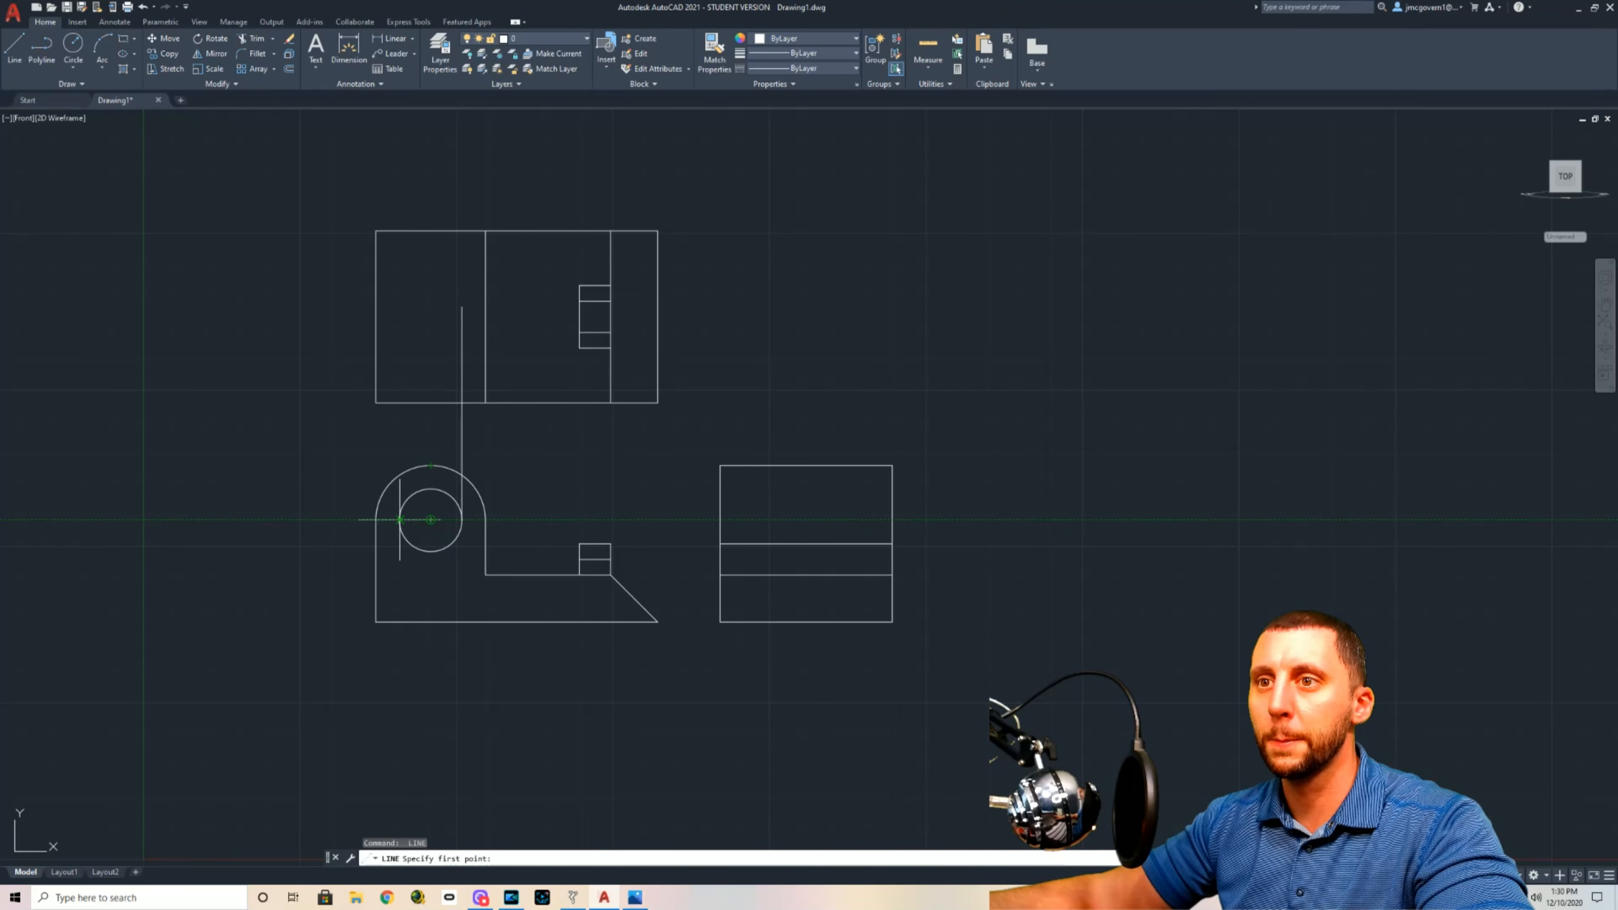
click(401, 519)
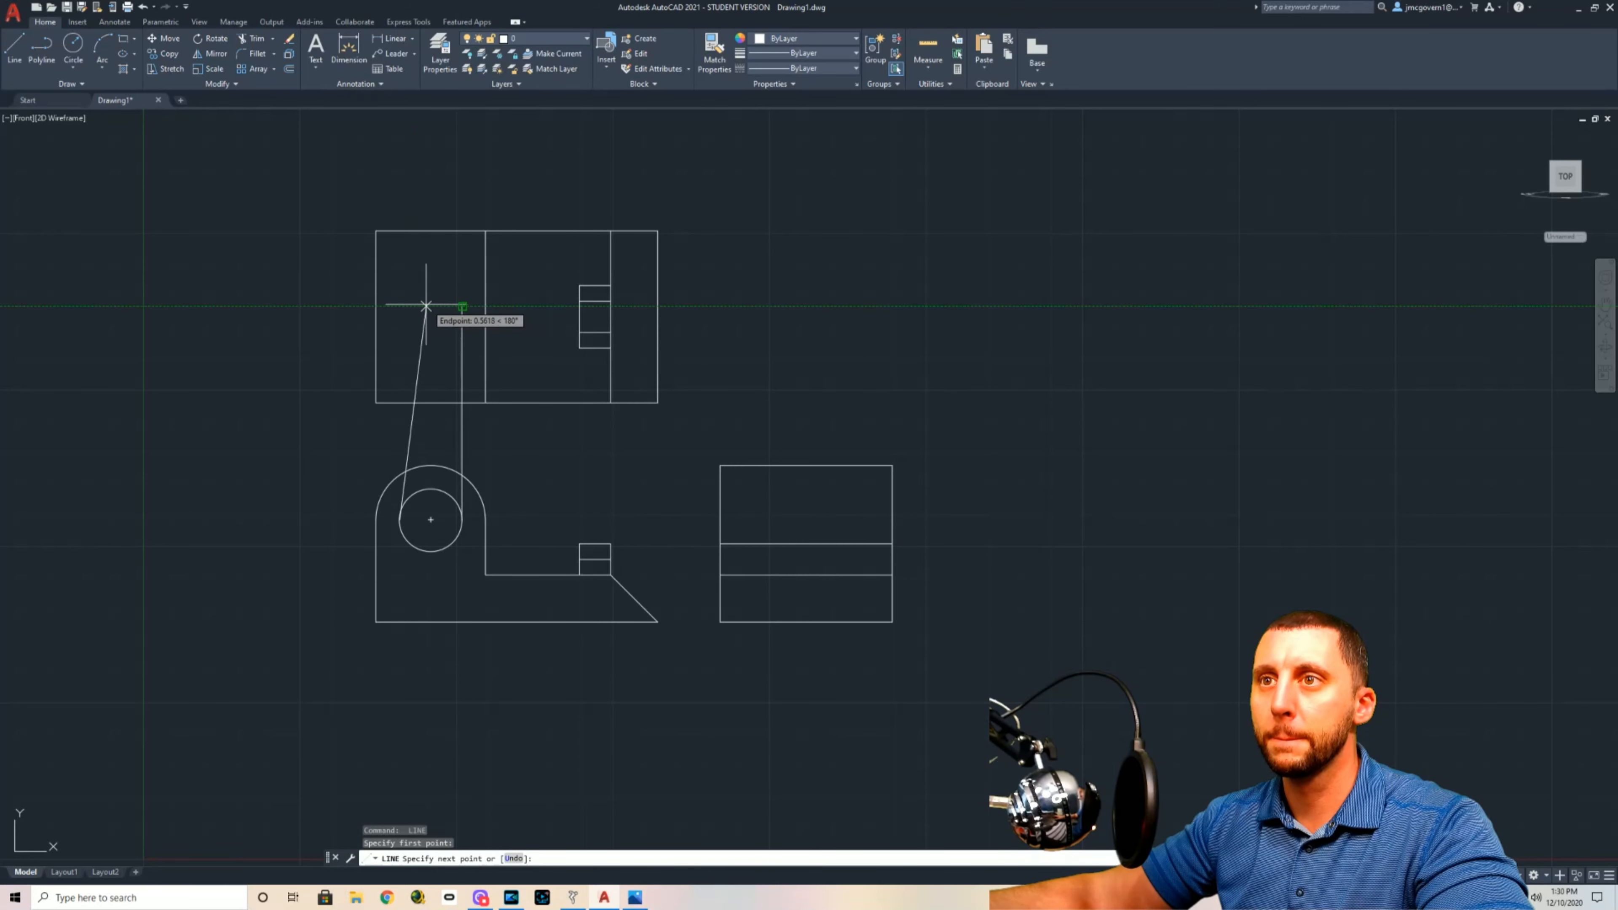
click(399, 306)
click(462, 307)
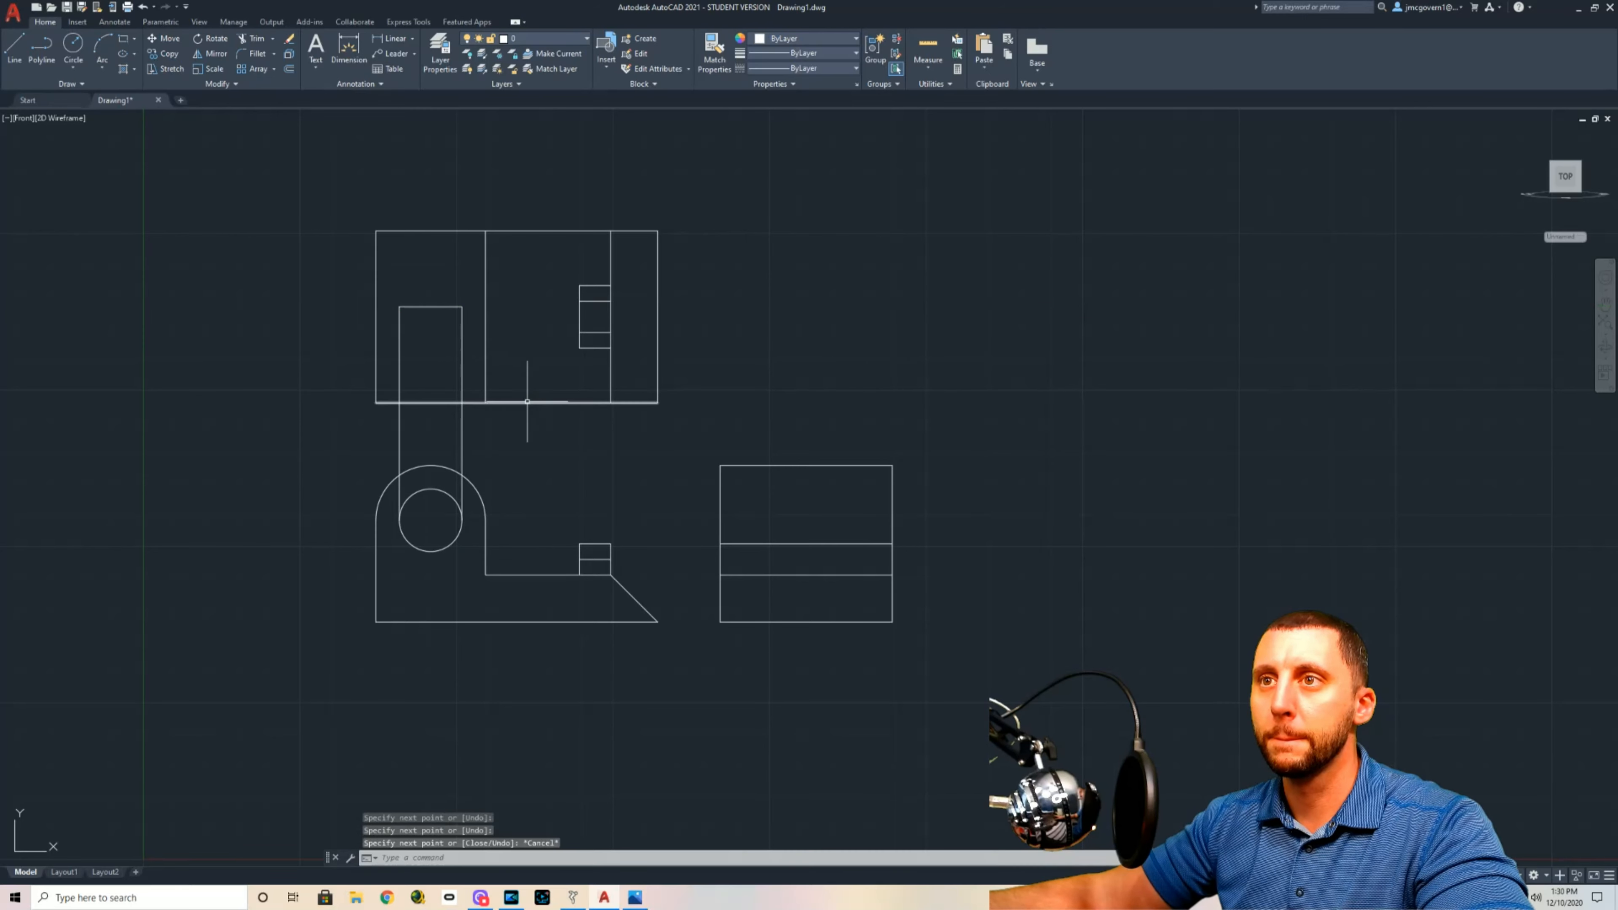
key(Escape)
Step: Trim the parts of both projected hole lines that lie between the front and top views
text(tr)
key(Return)
click(498, 430)
click(362, 429)
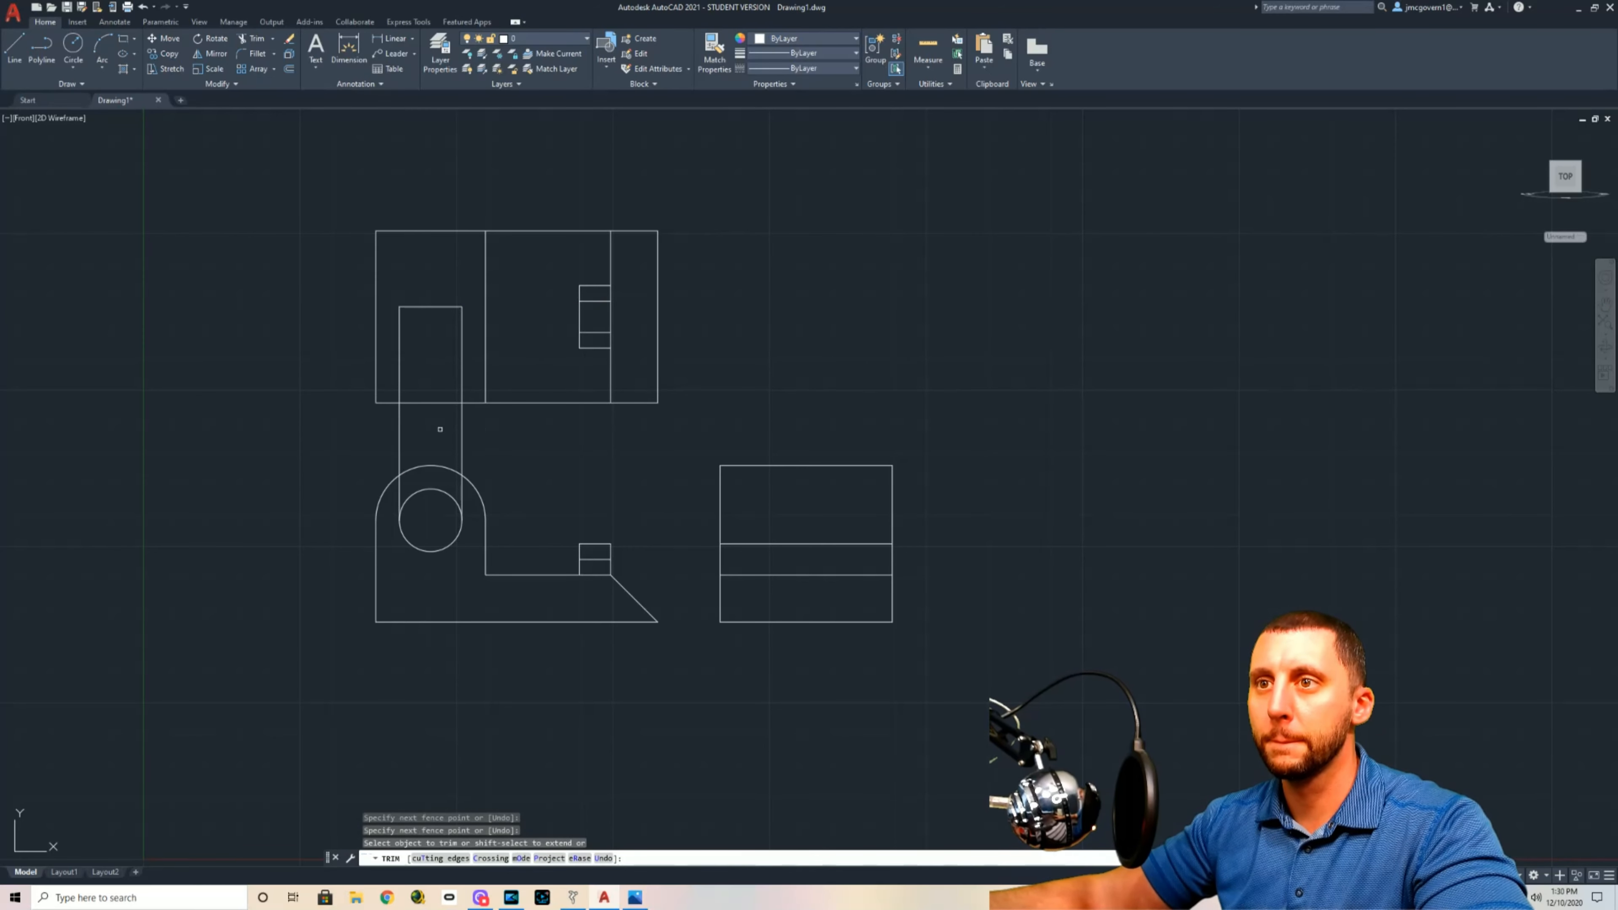
click(463, 428)
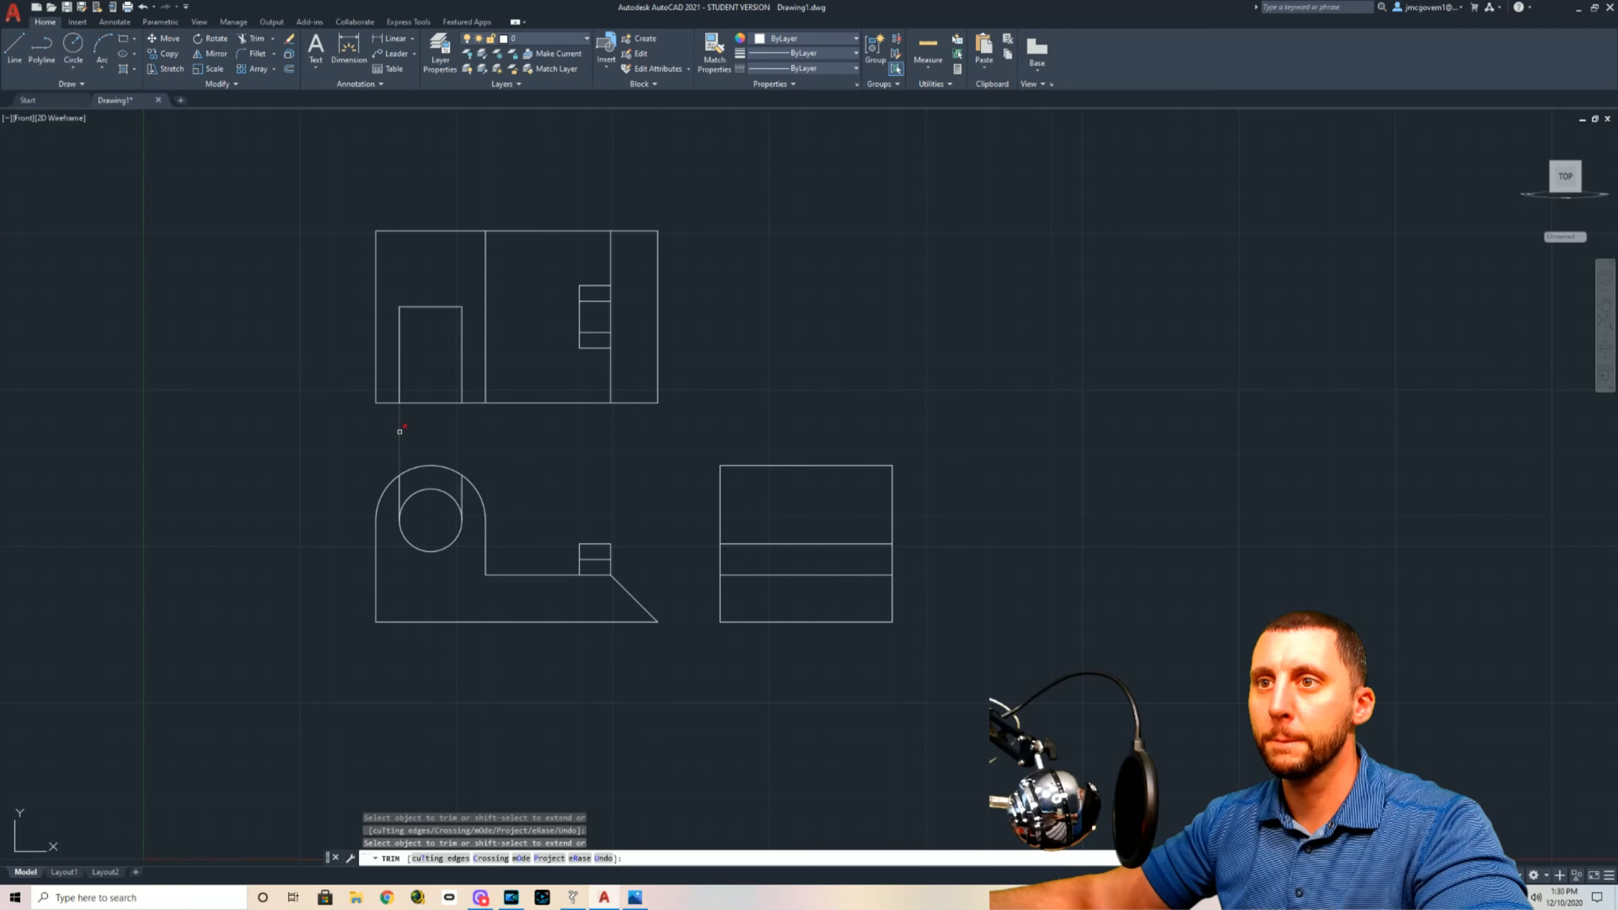
key(Escape)
Step: Delete the horizontal line joining the two hole lines and extend both lines to the top view's upper edge
click(475, 295)
click(402, 316)
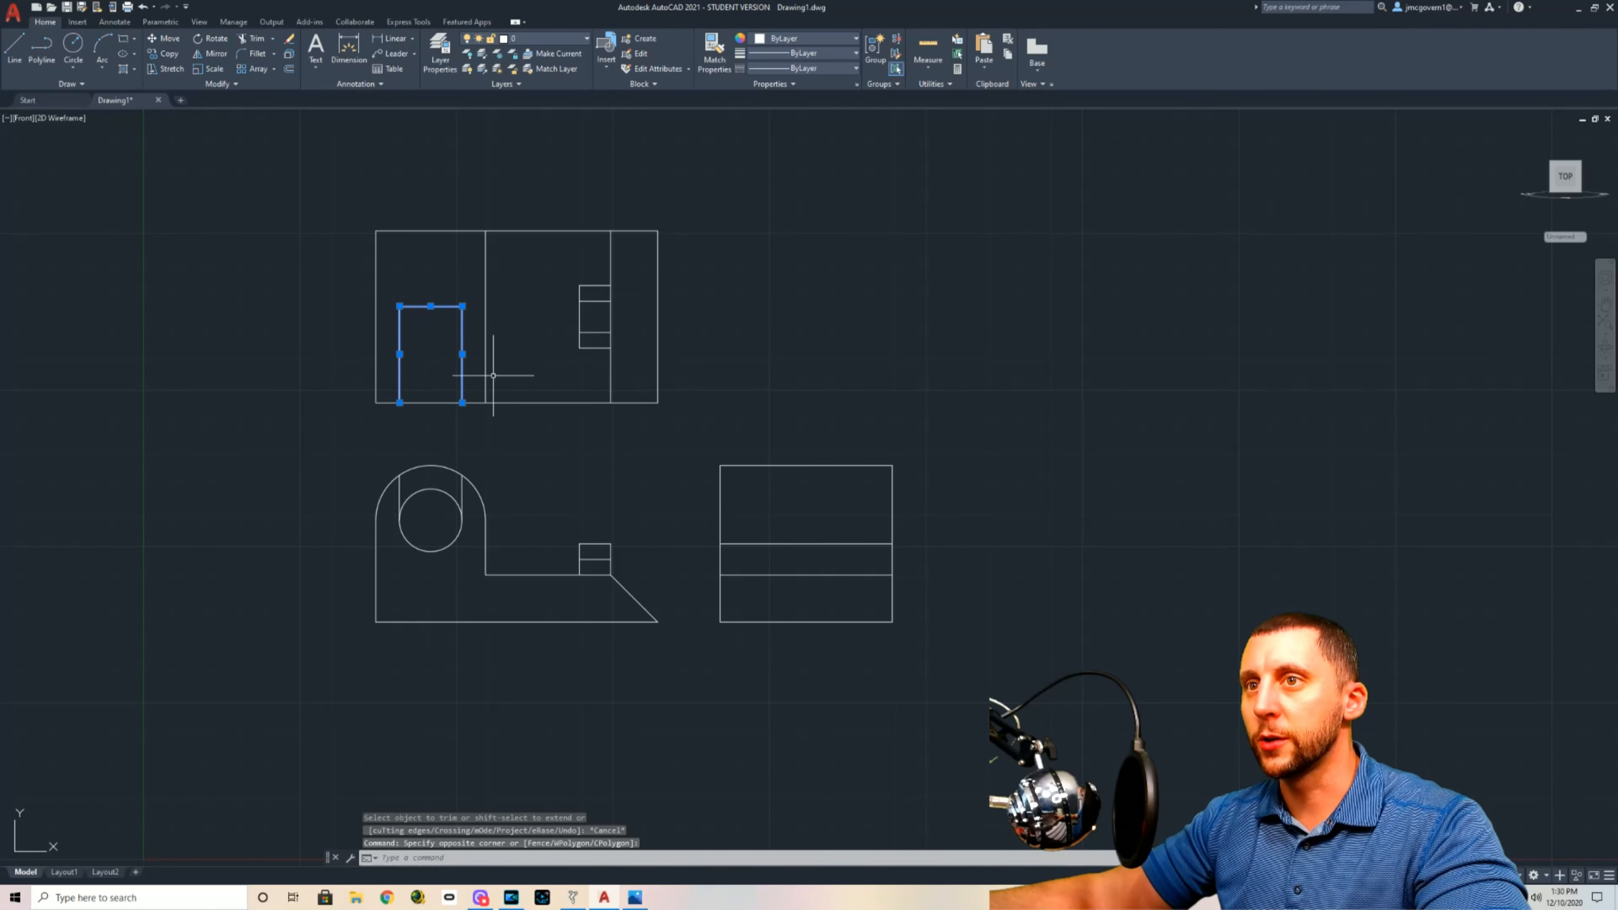
key(Escape)
click(447, 331)
click(433, 279)
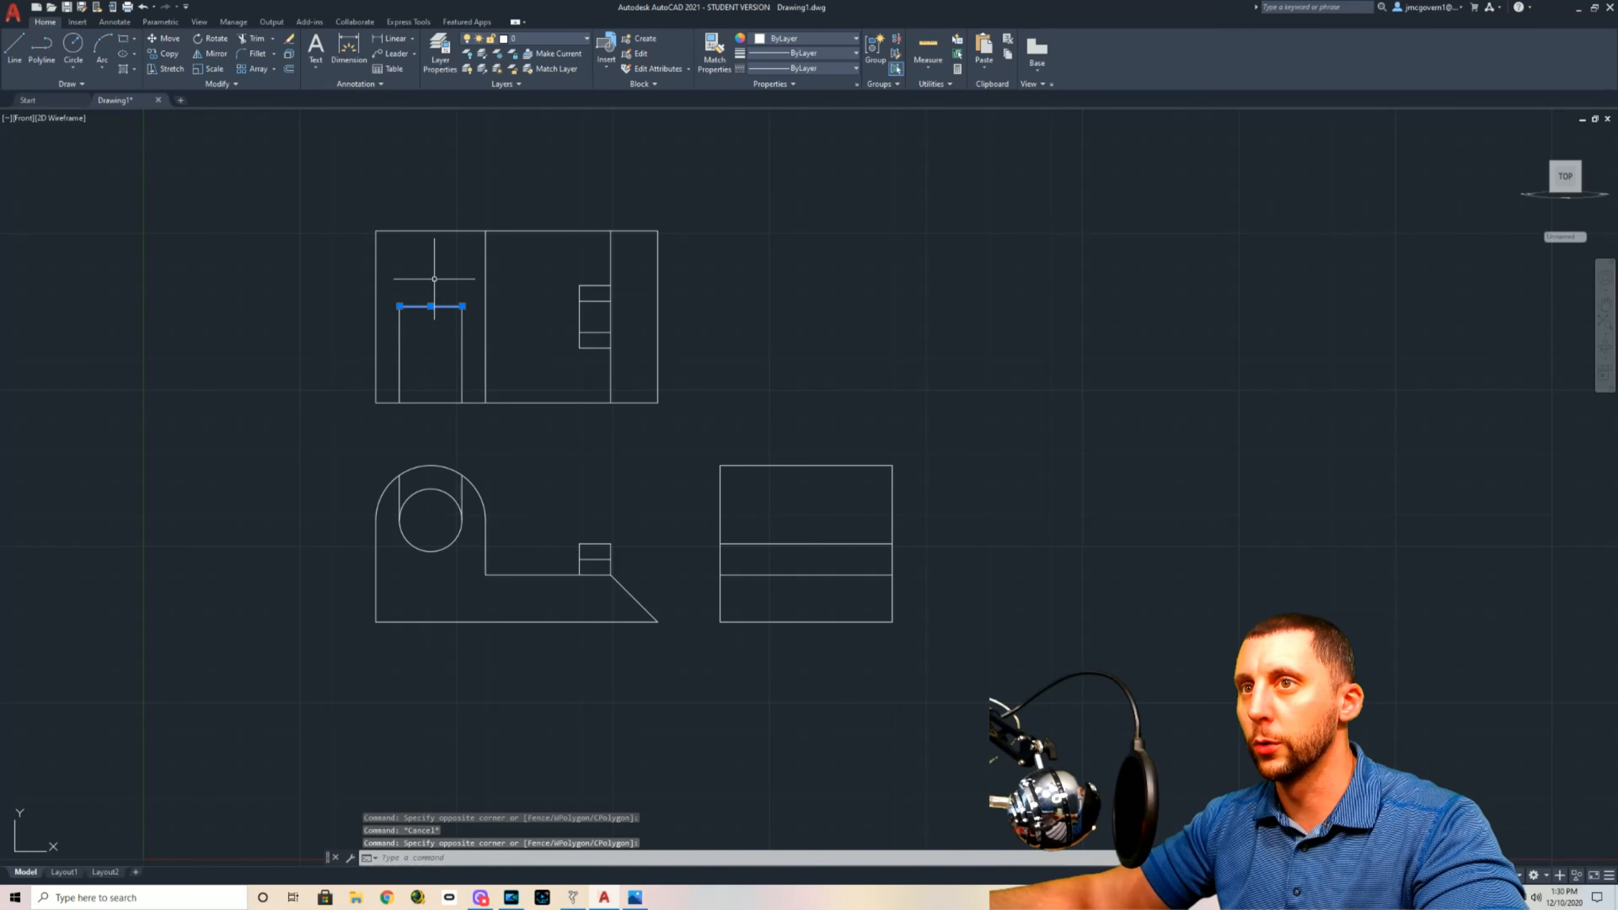
key(Delete)
text(ex)
key(Return)
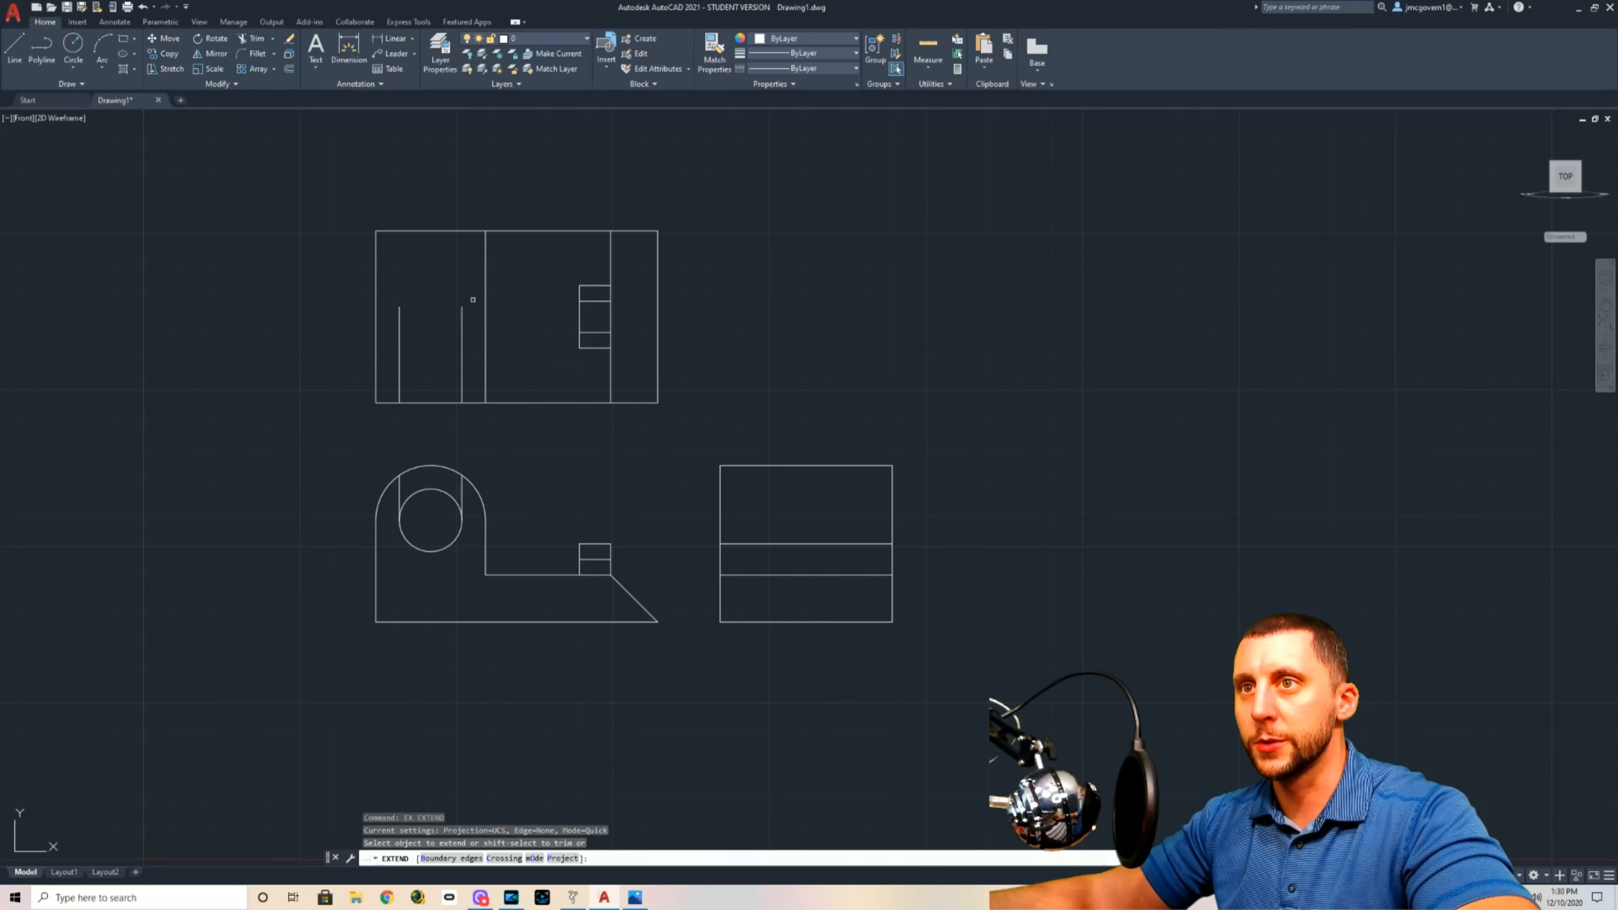
click(462, 311)
click(401, 312)
key(Escape)
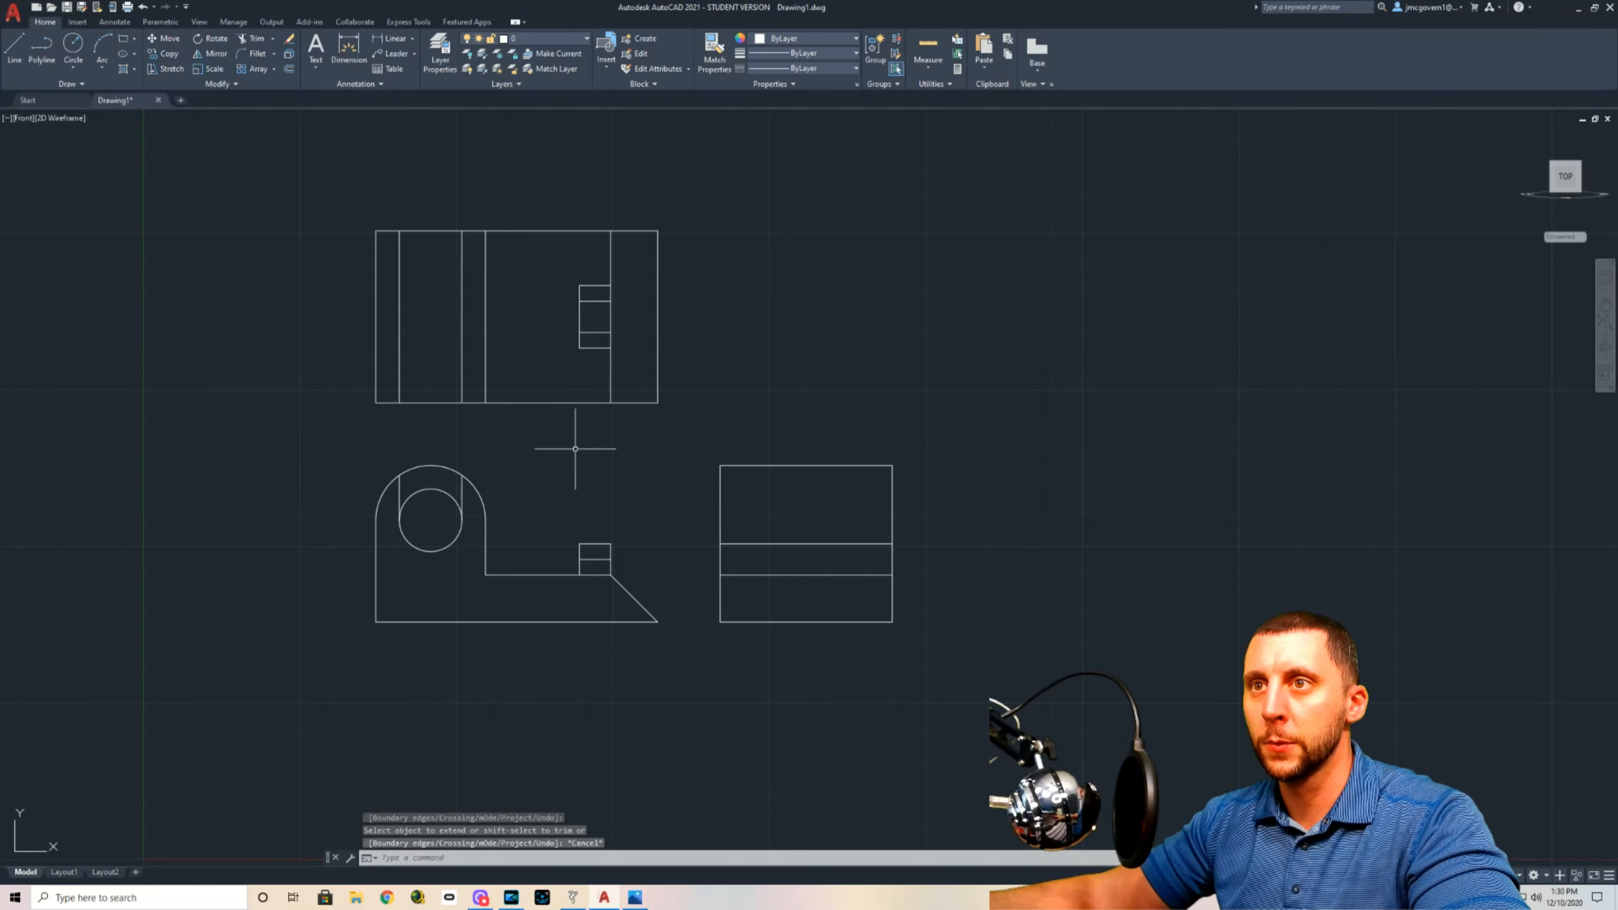
Step: Draw a vertical line through the full height of the top view, aligned with the hole's center
click(8, 47)
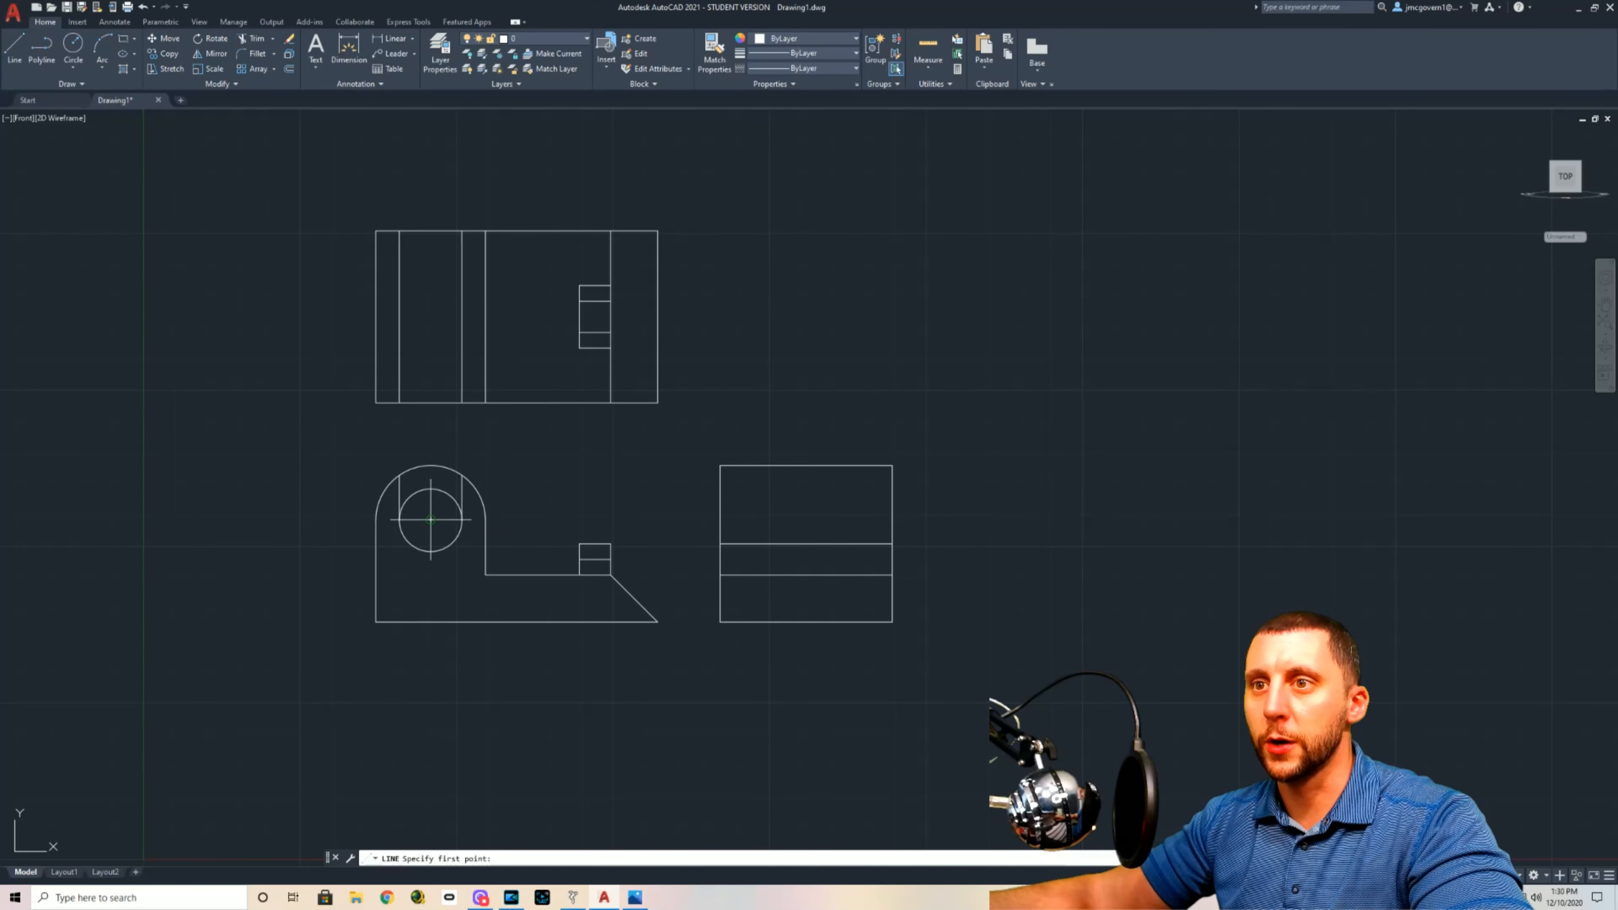
click(431, 403)
click(430, 231)
key(Escape)
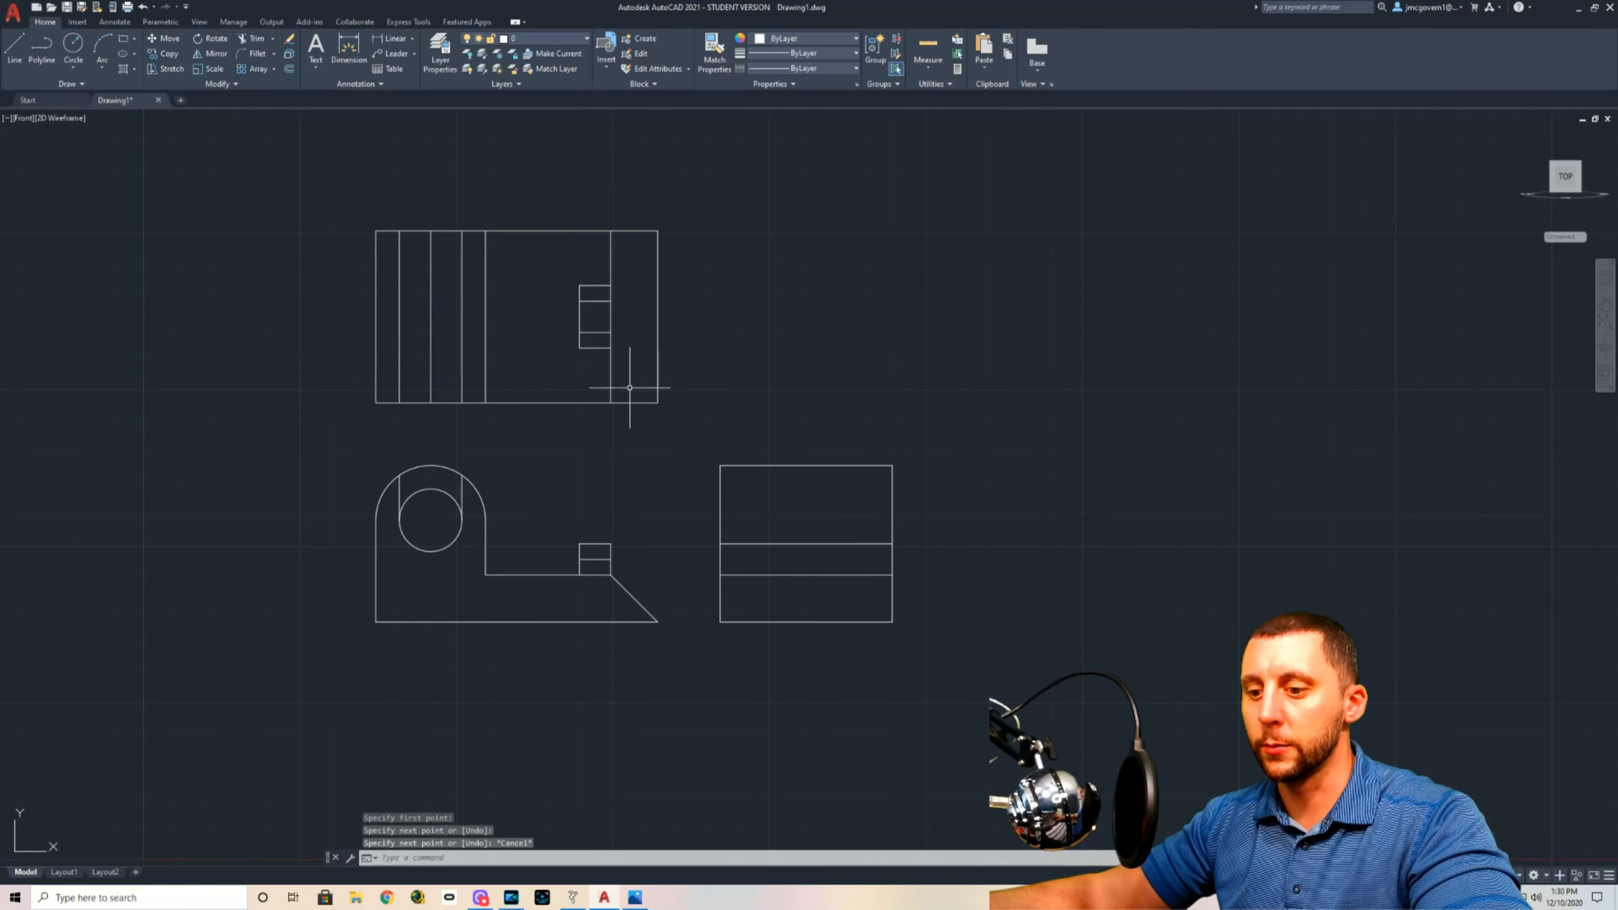
Step: Delete the two leftover projection line segments above the hole in the front view
click(462, 494)
click(399, 479)
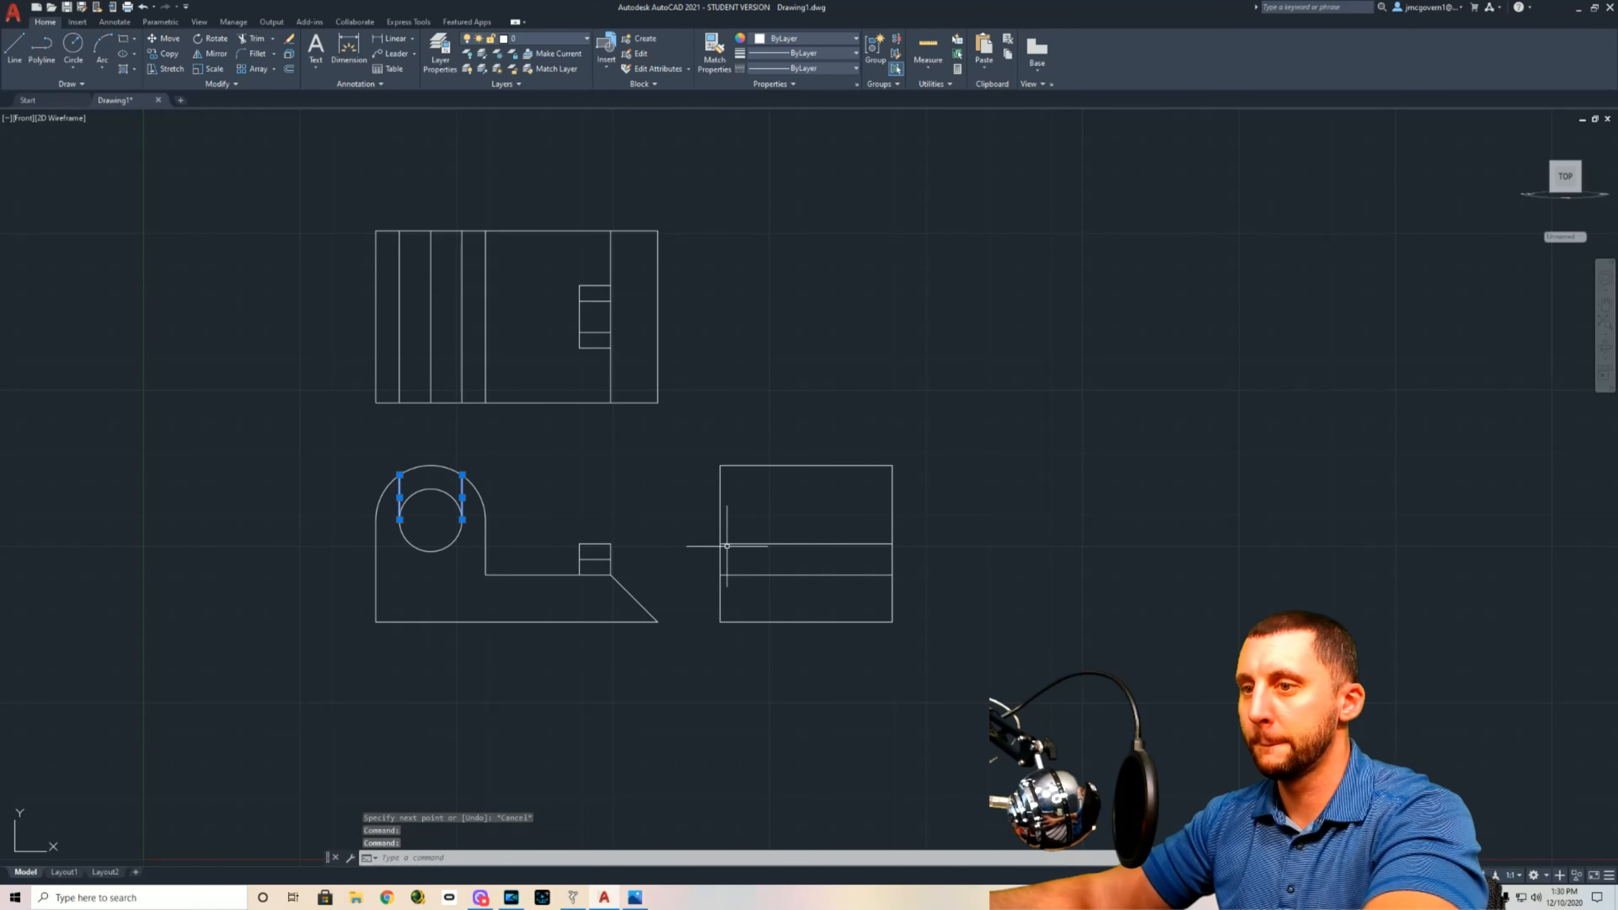
key(Delete)
middle_drag(671, 499, 603, 470)
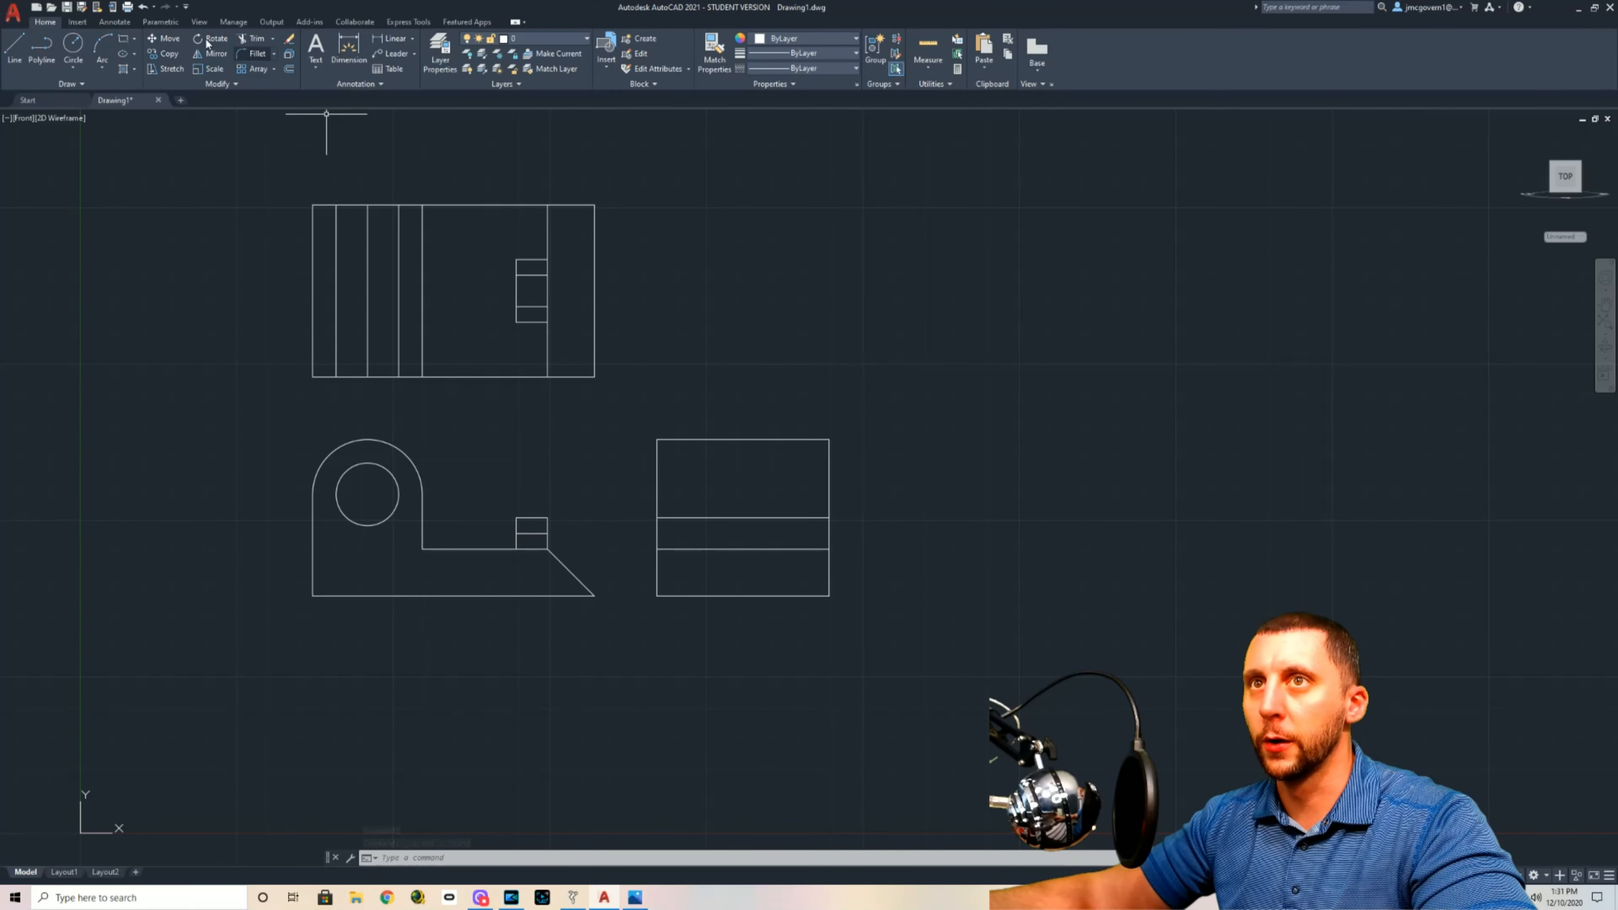
Step: Draw a short vertical line between the midpoints of the side view's two inner horizontal lines
click(14, 47)
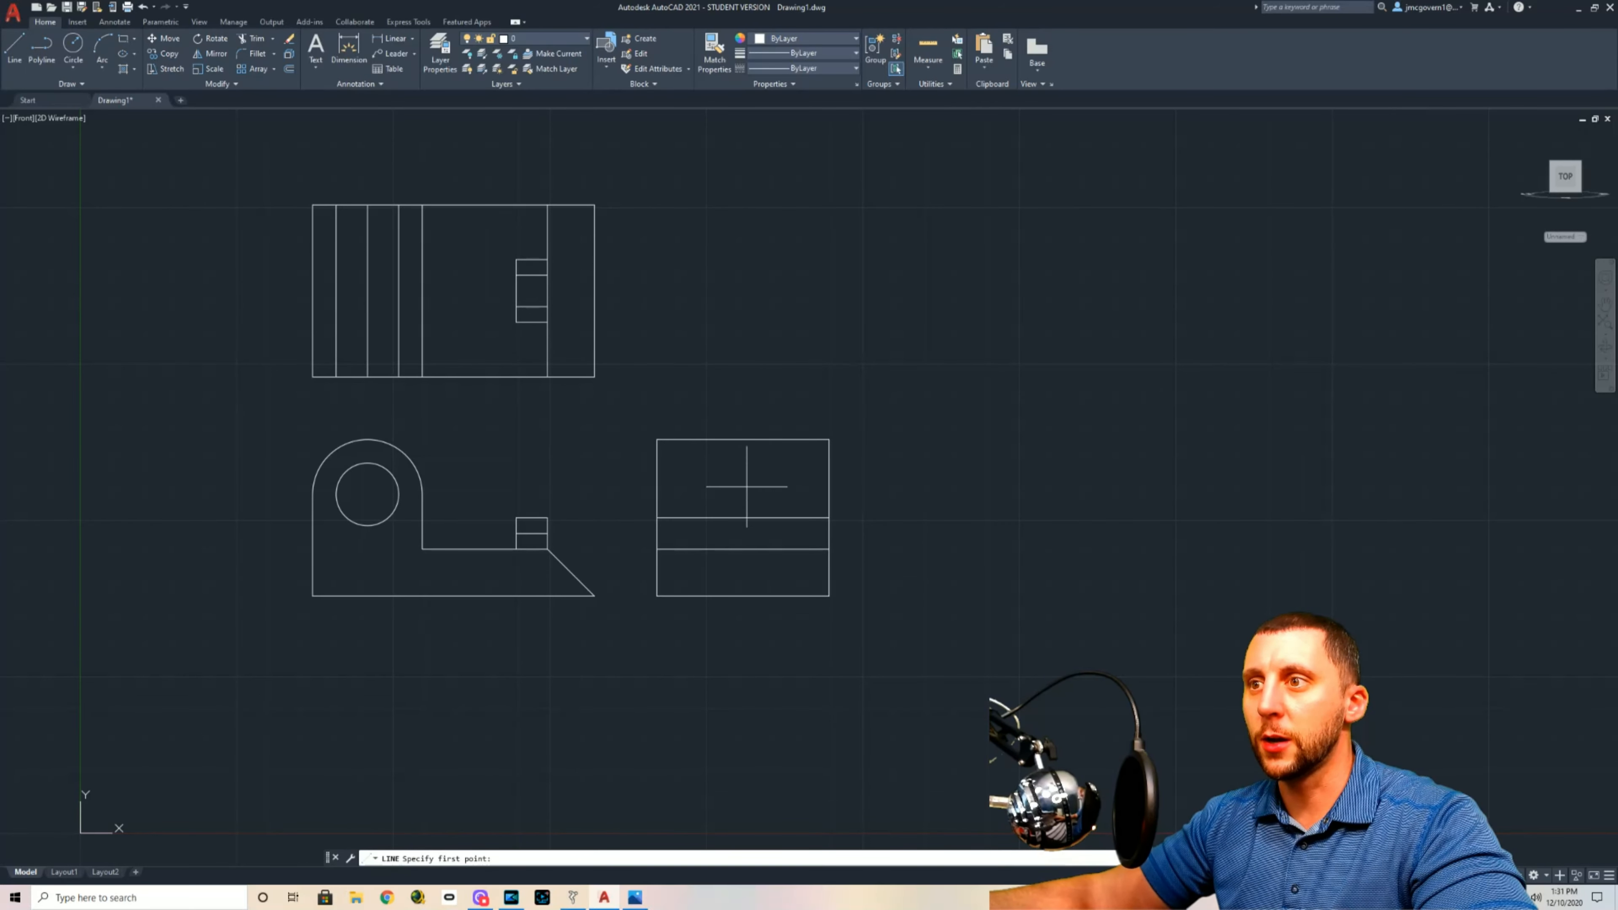
click(743, 518)
key(Escape)
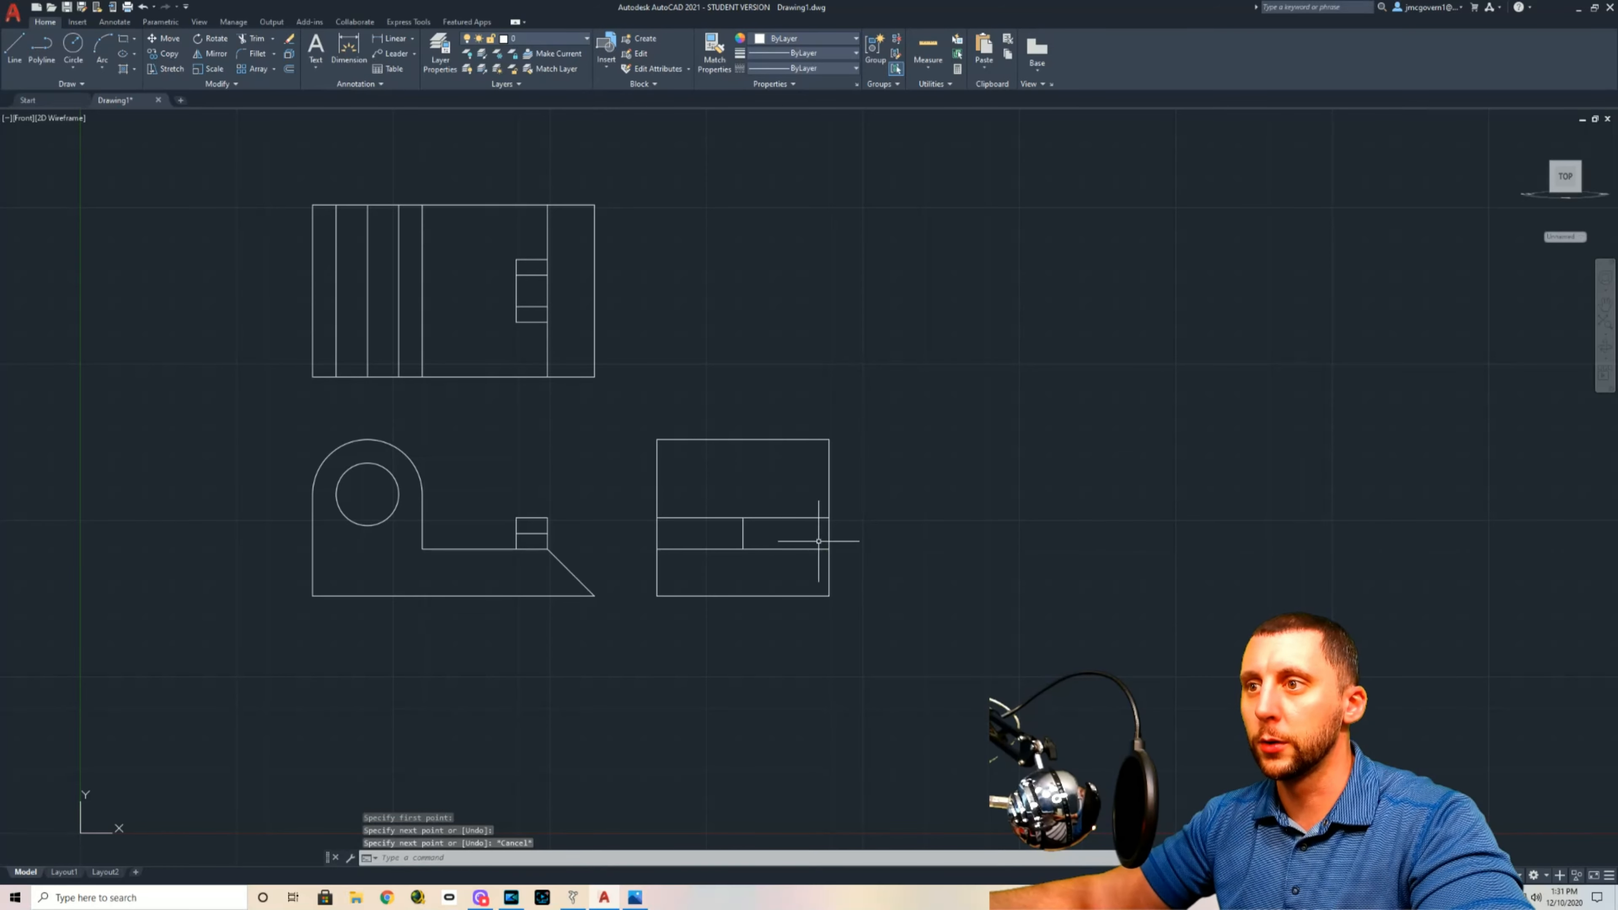
click(290, 70)
text(1/2)
key(Return)
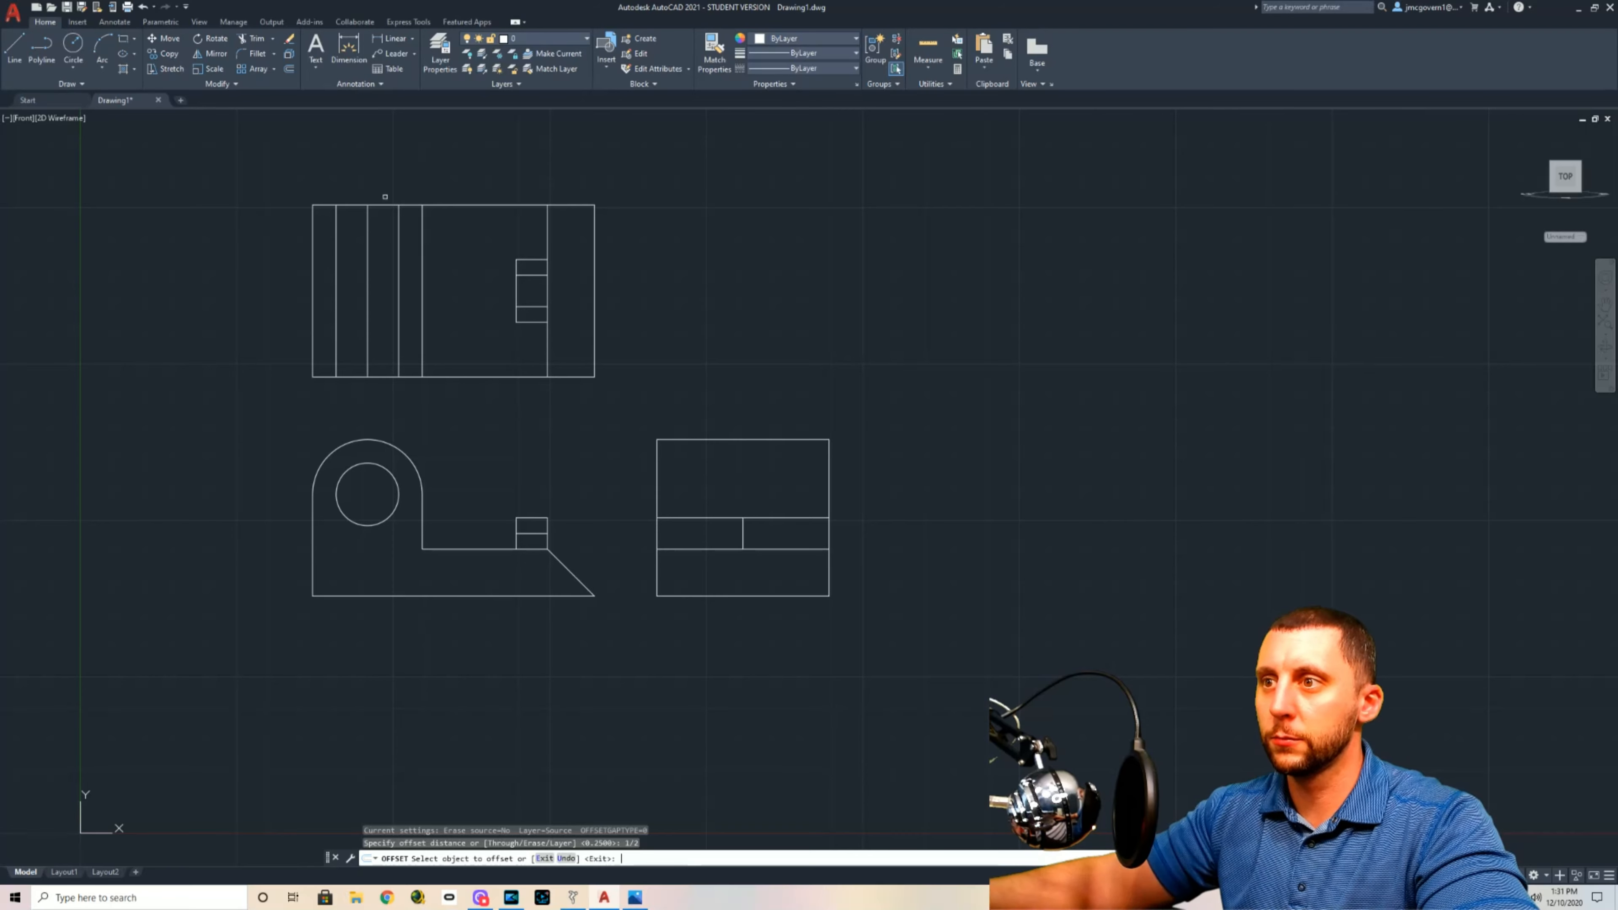
key(Return)
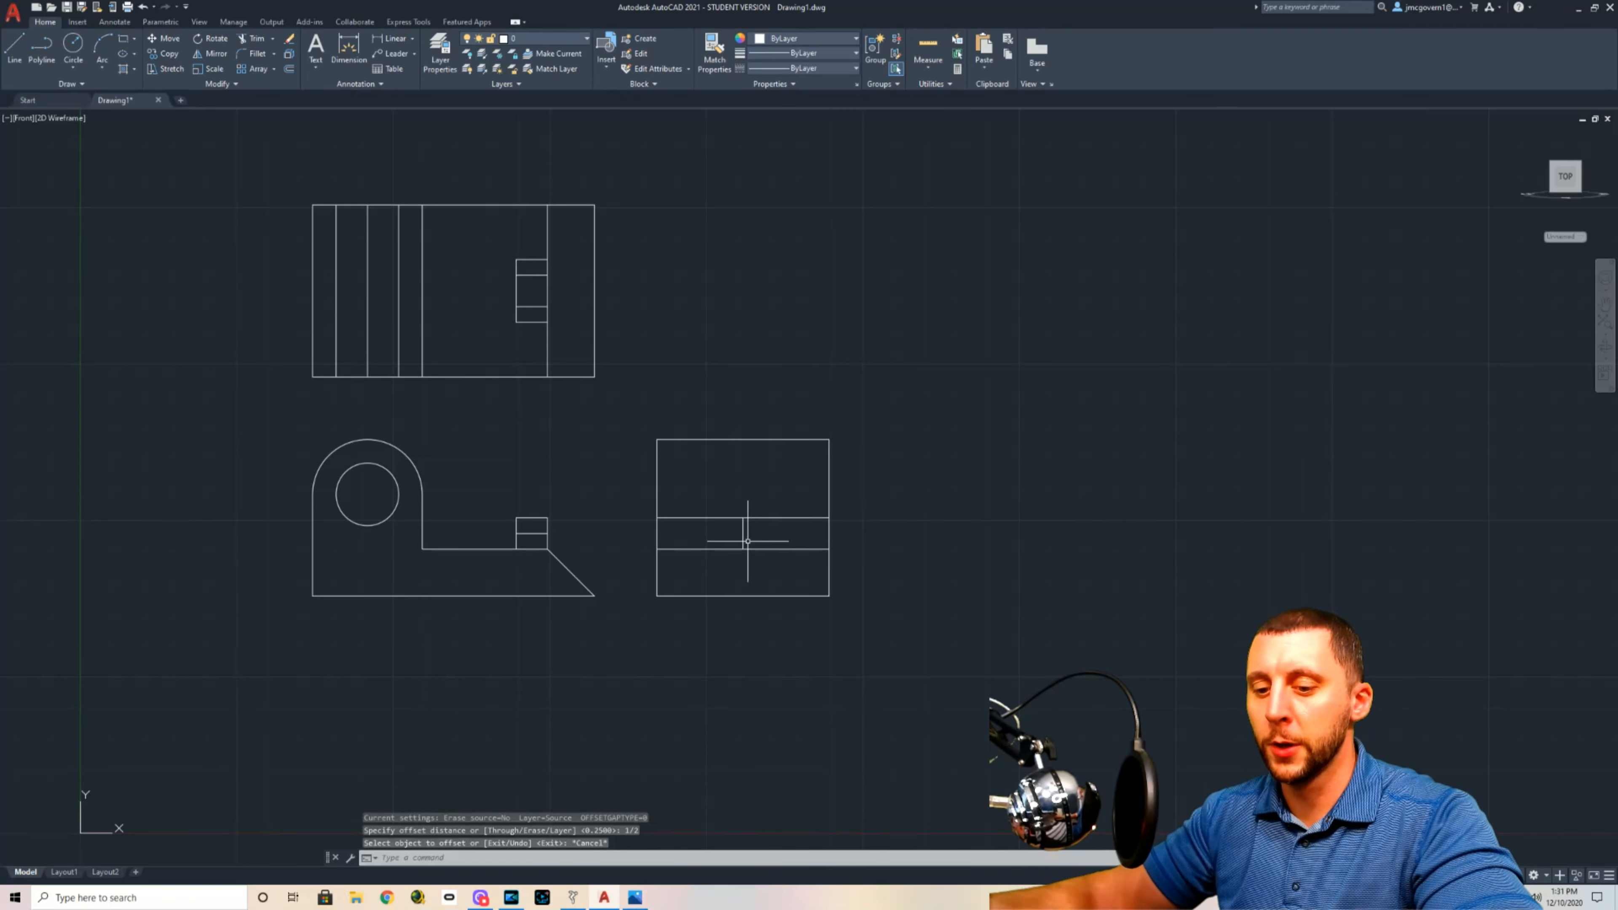
Step: Offset the short vertical line in the side view 1/4 to each side and delete the original
key(Return)
text(1/4)
key(Return)
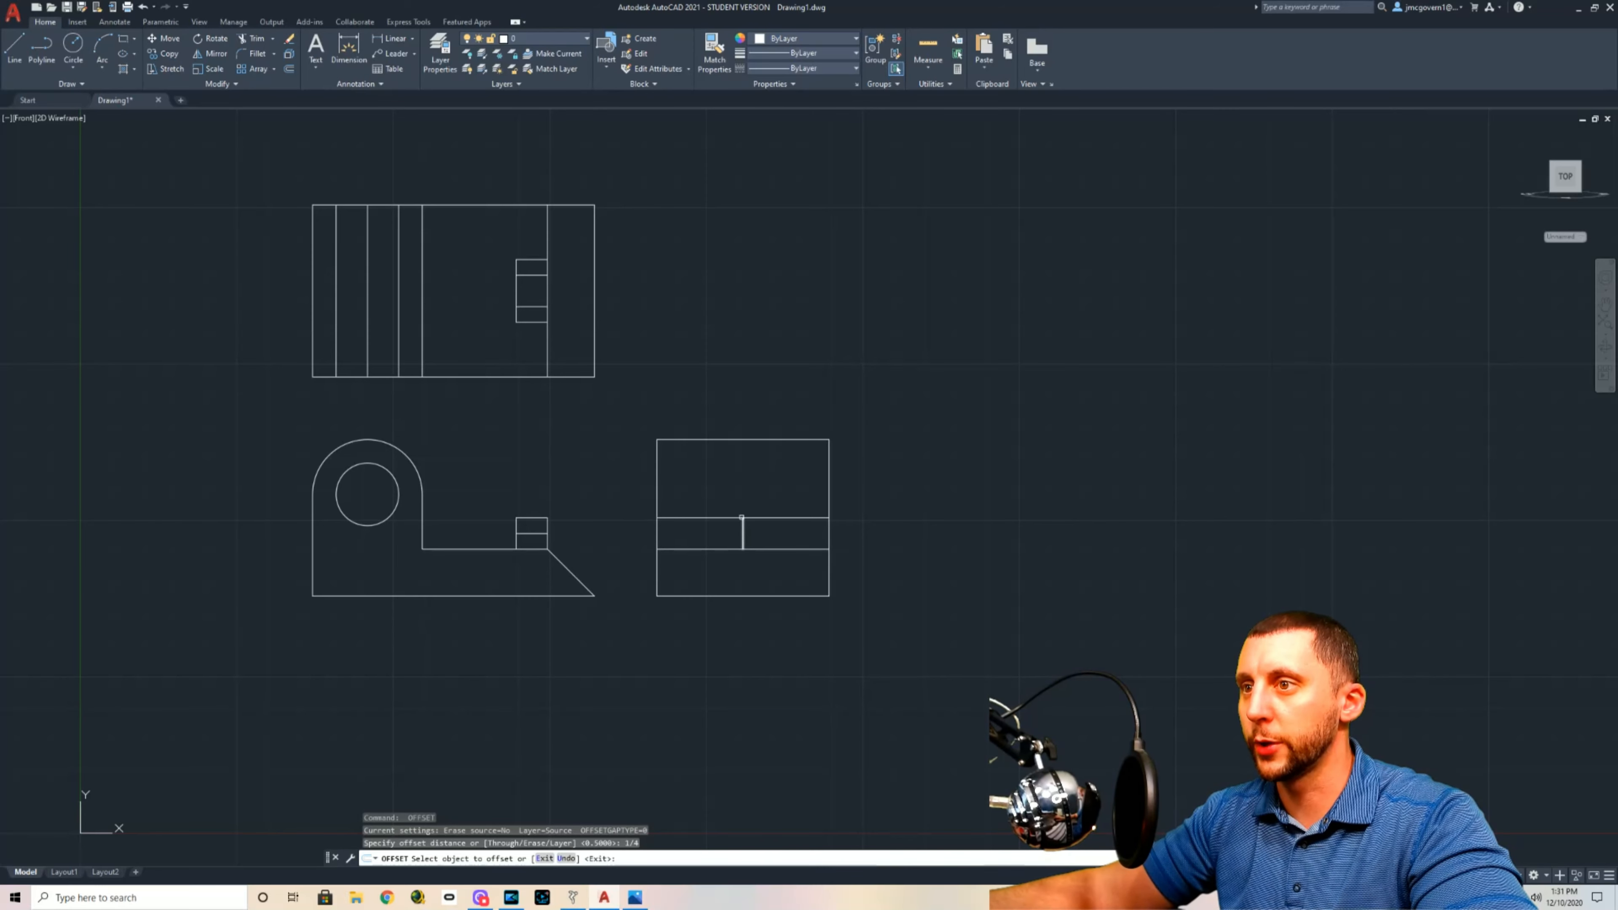
click(743, 532)
click(724, 531)
click(743, 532)
click(772, 535)
key(Escape)
click(743, 532)
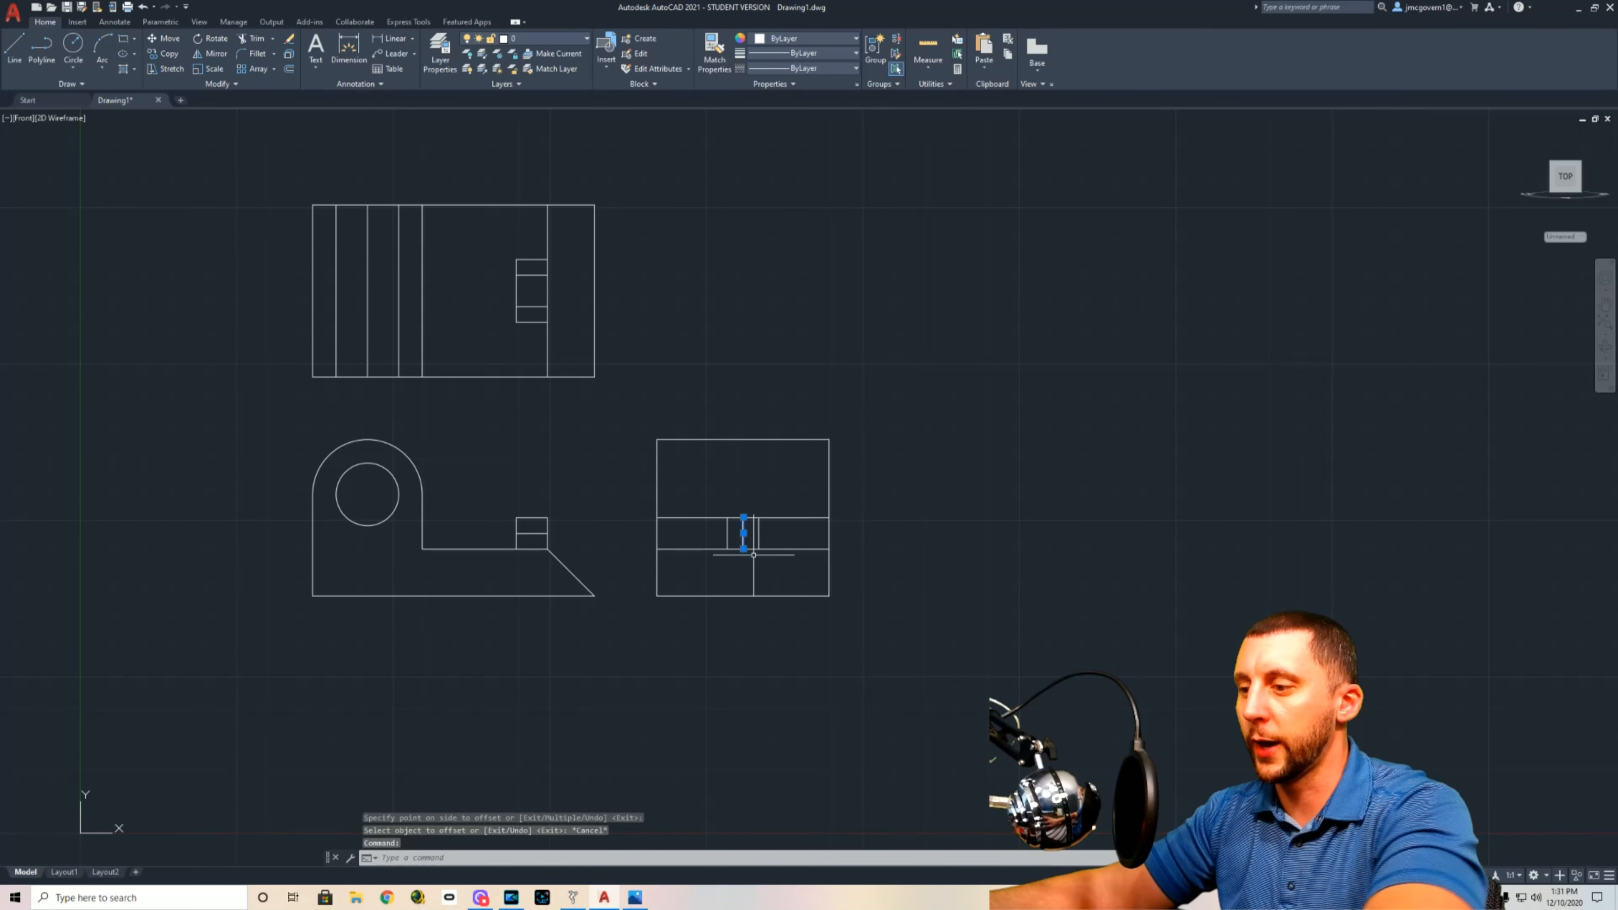
key(Delete)
Step: Trim the side view's upper inner horizontal line on both sides of the small block
text(tr)
key(space)
click(693, 518)
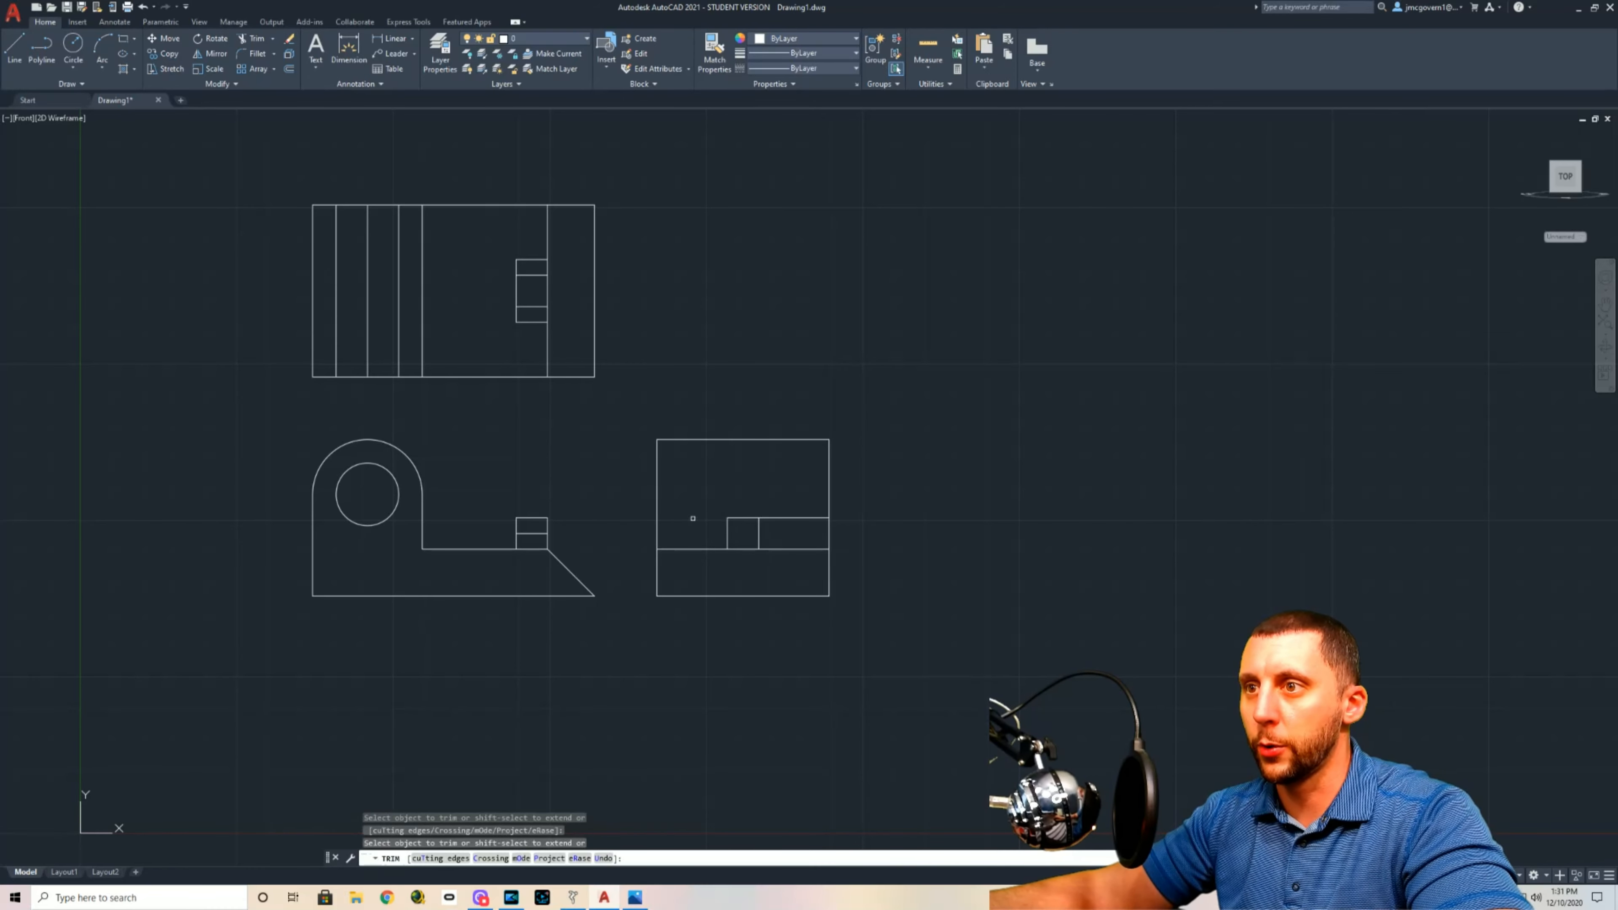
key(Escape)
click(763, 538)
click(717, 540)
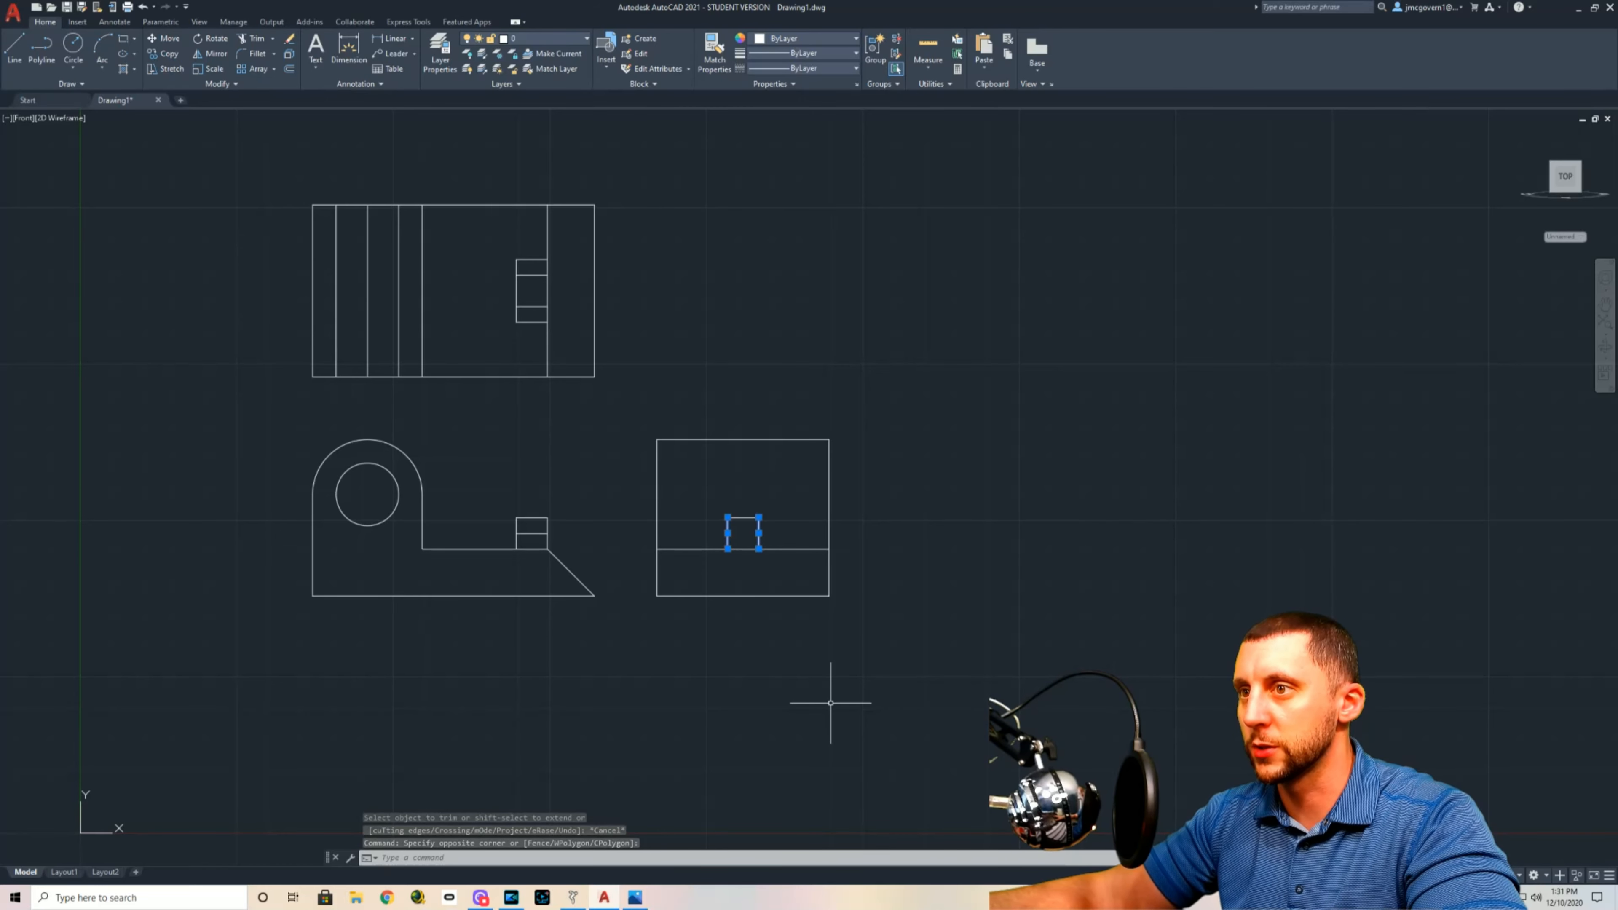
key(Escape)
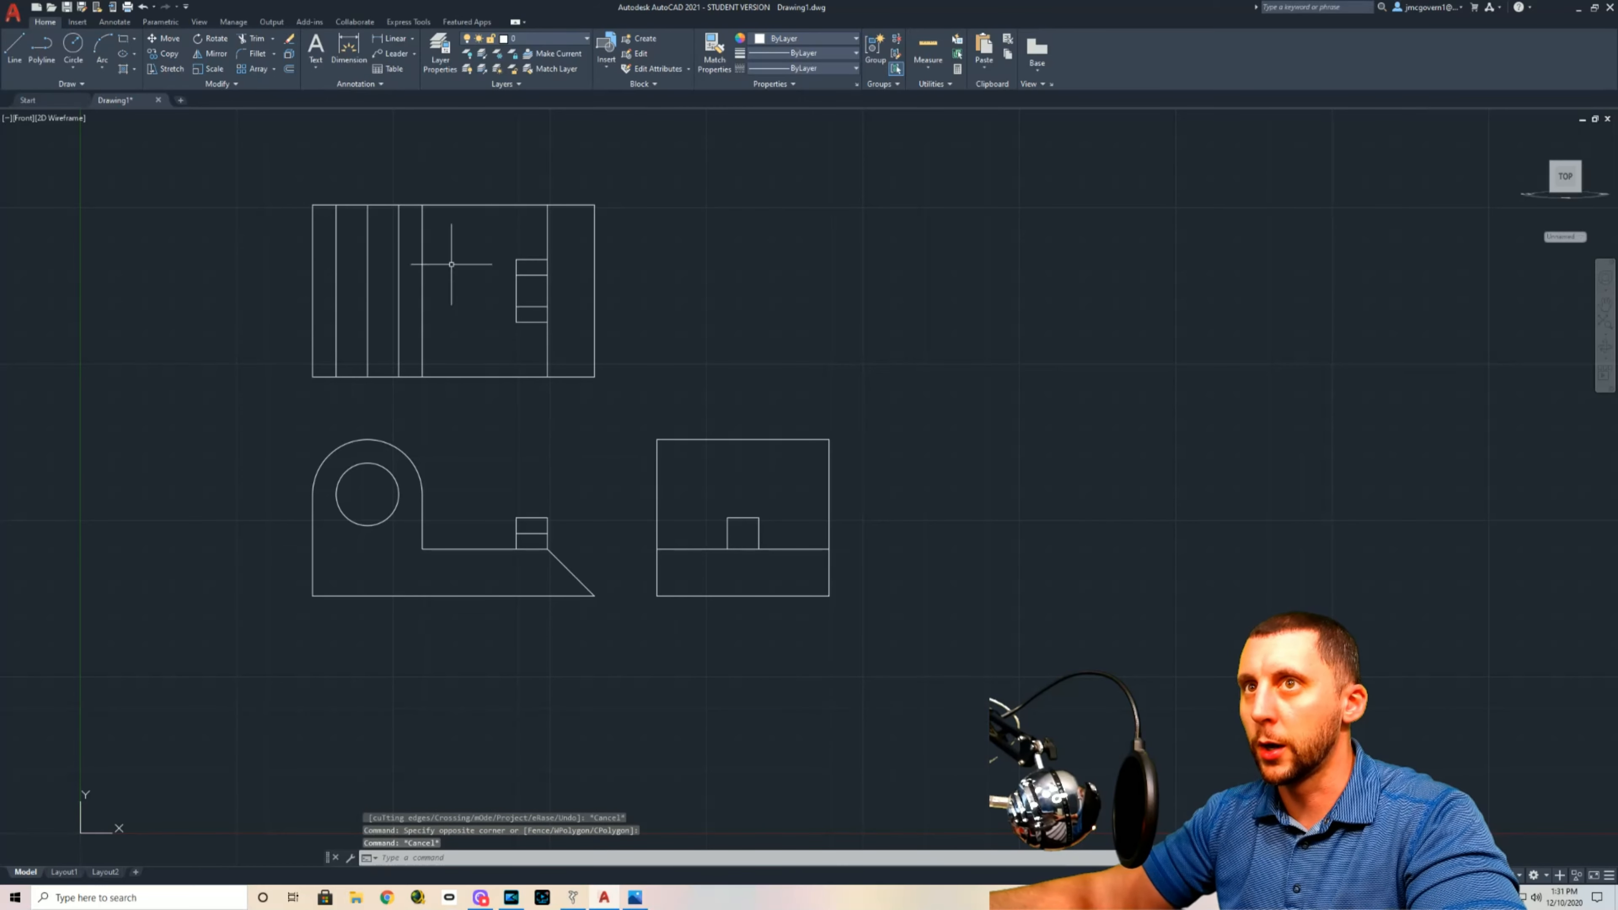
Step: Offset the small block's two vertical sides in the side view 1/4 outward
click(290, 68)
text(1/4)
key(Return)
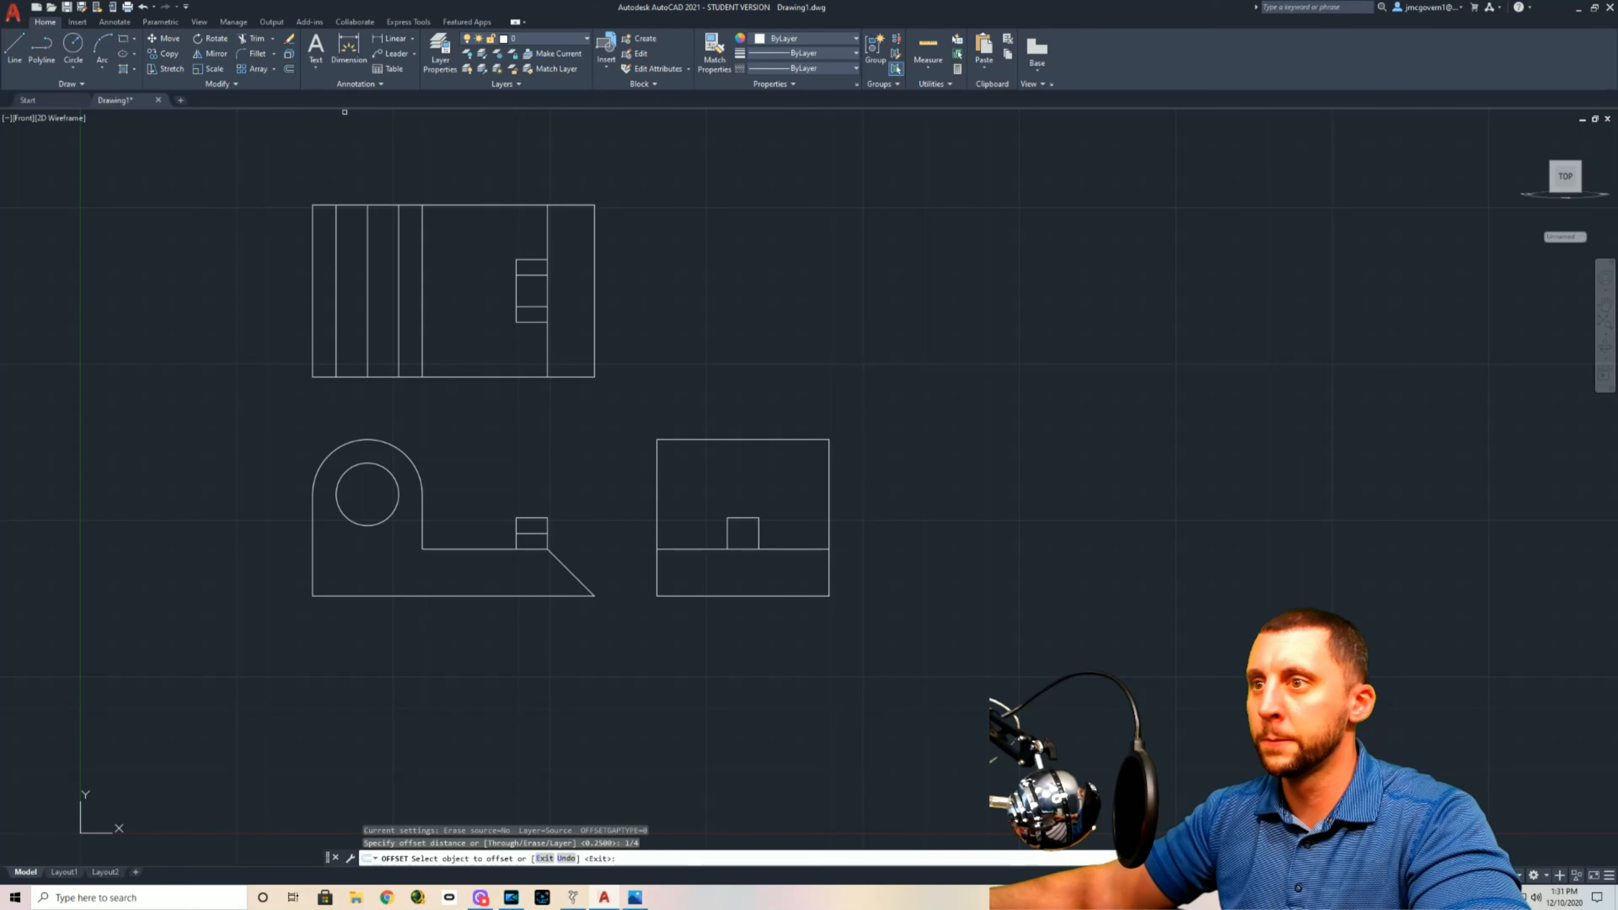
click(726, 533)
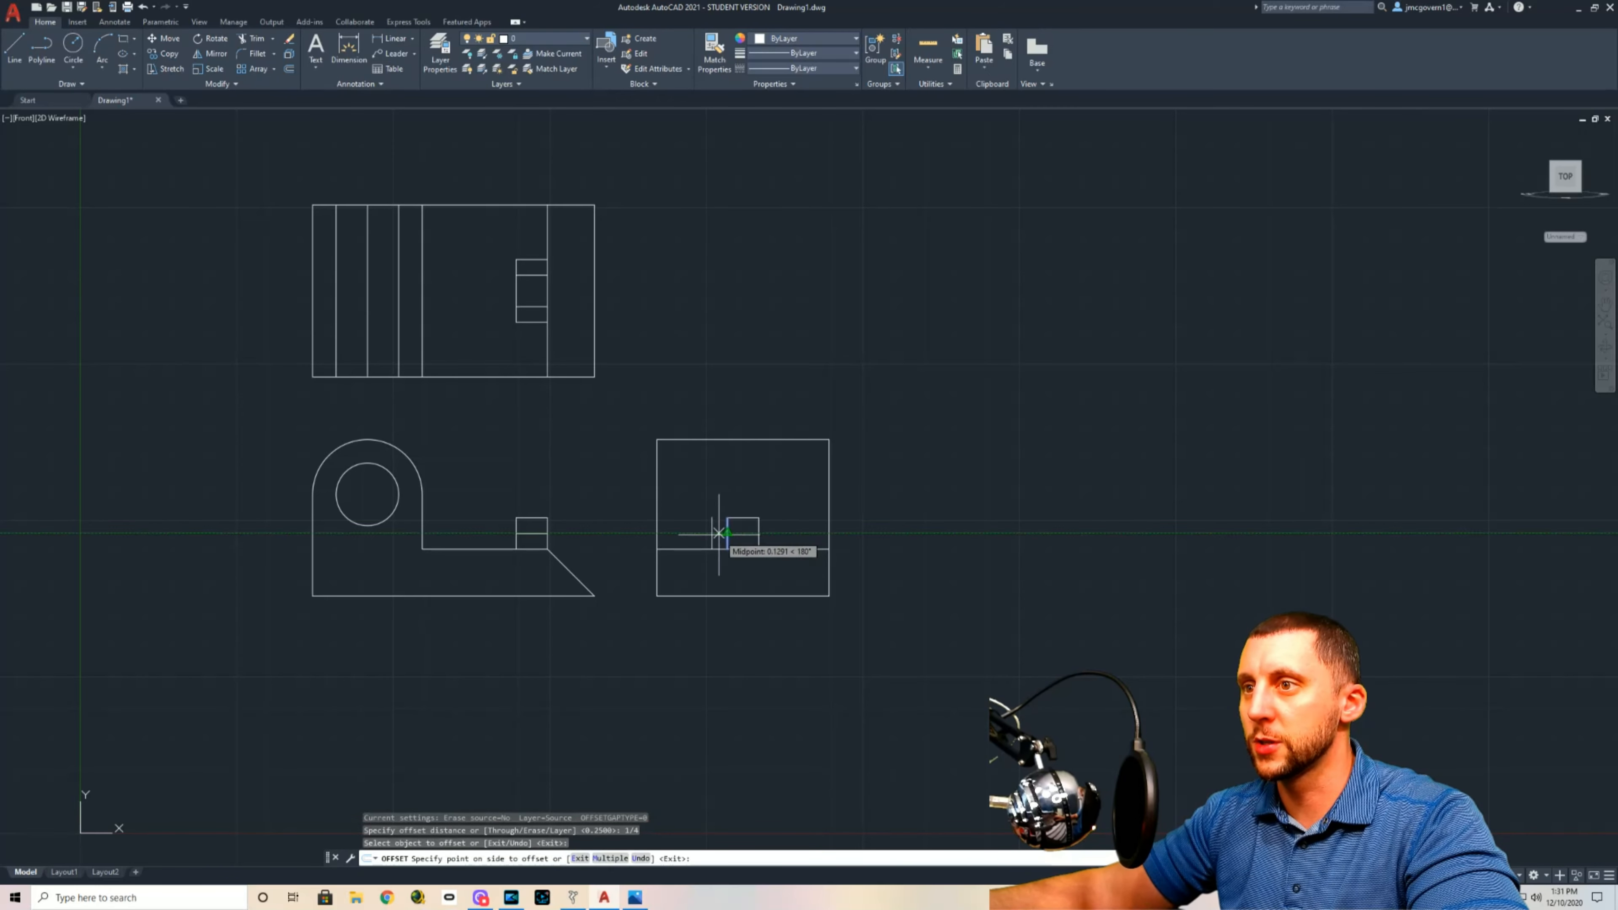
click(704, 539)
click(759, 533)
click(781, 540)
key(Escape)
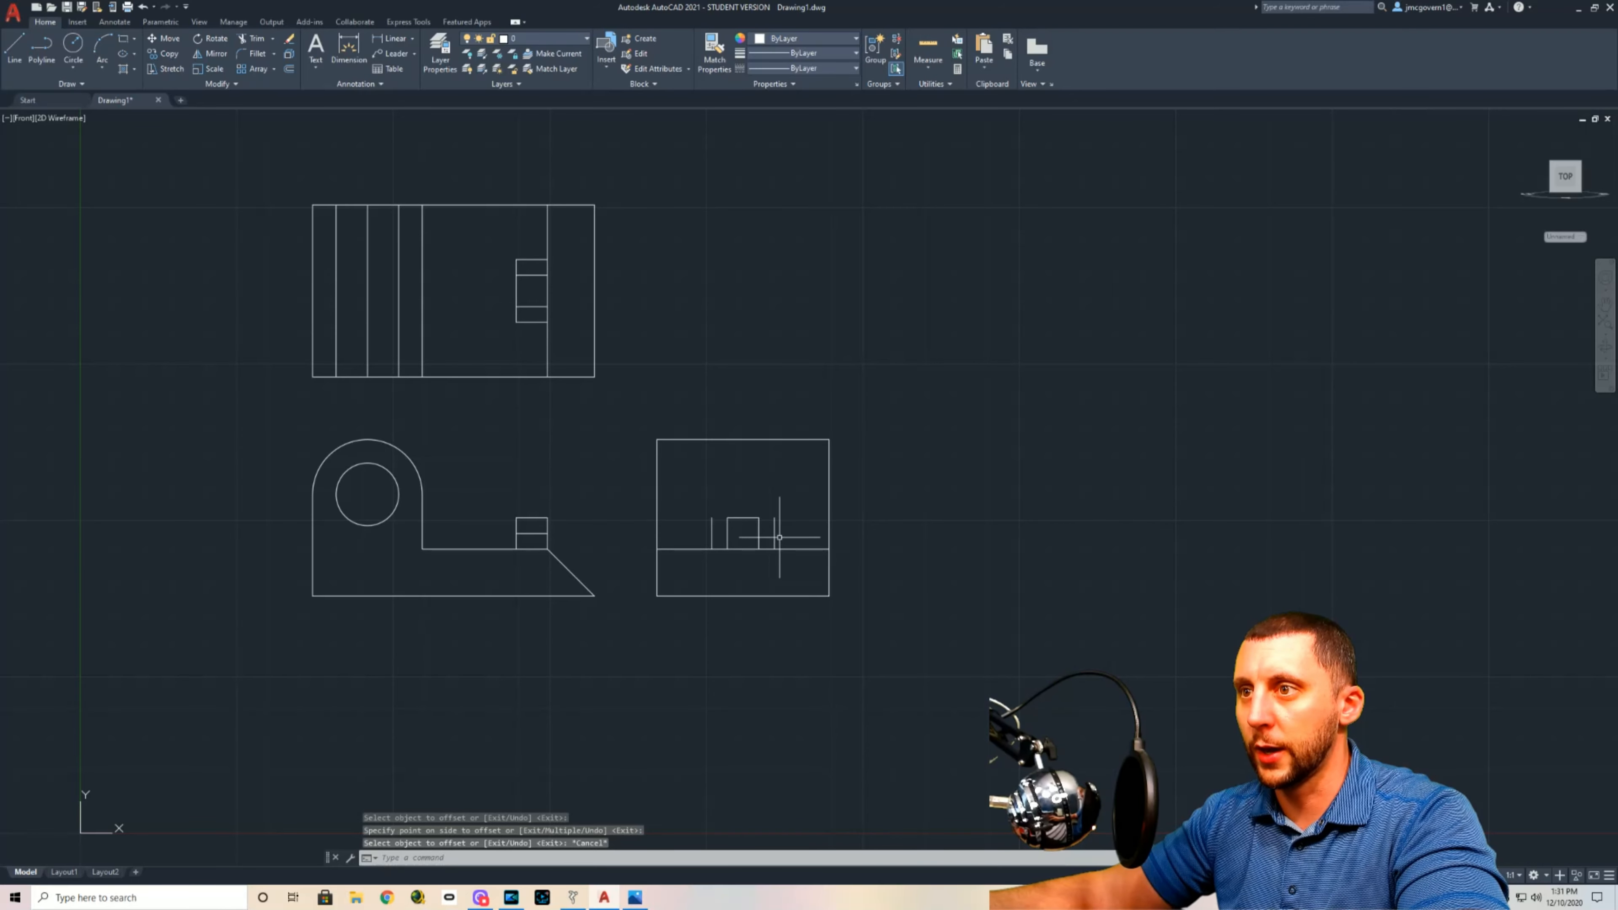
key(Escape)
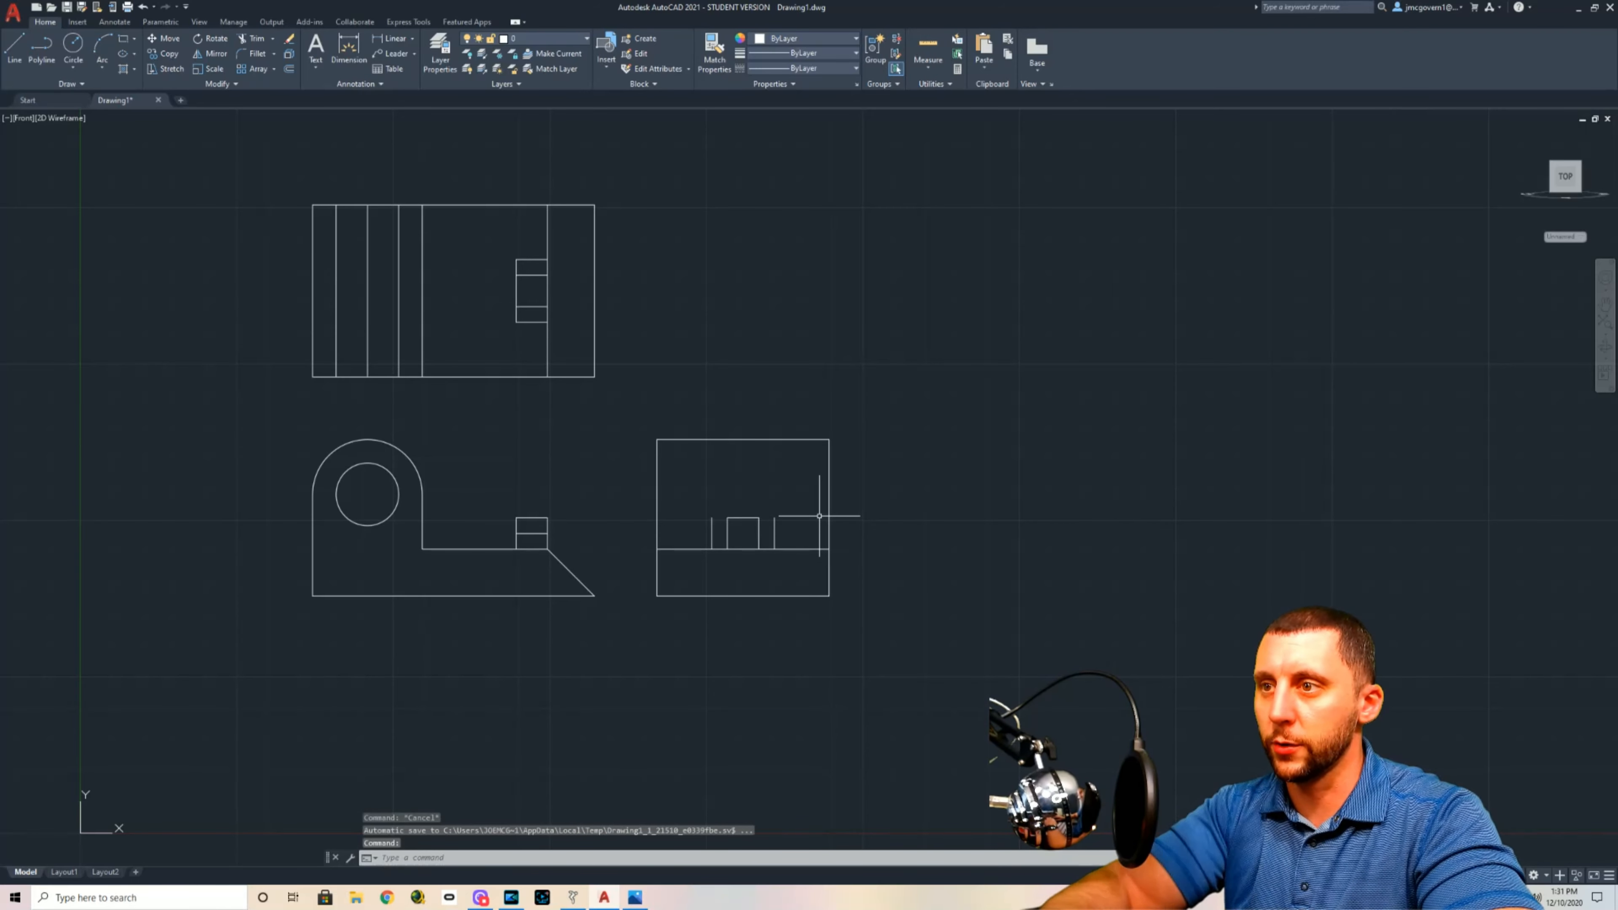
key(alt+Tab)
key(alt+Tab)
key(alt+Tab)
key(alt+Tab)
key(alt+Tab)
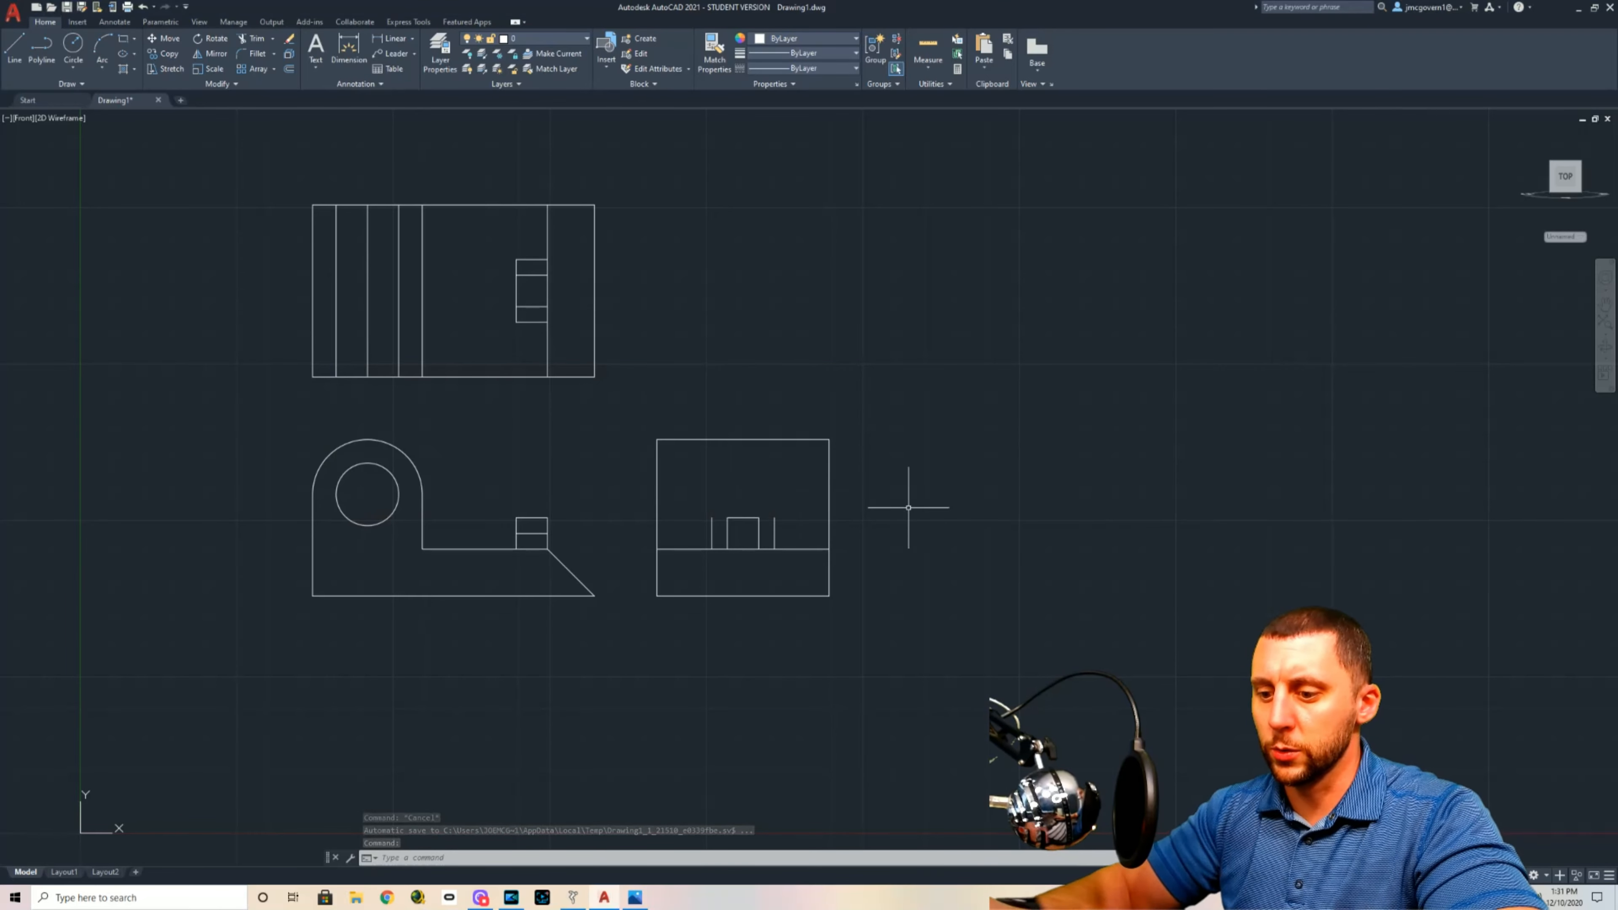
Step: Chamfer the small block's upper-left corner in the side view with both distances set to 1/4
text(chamfer)
key(Return)
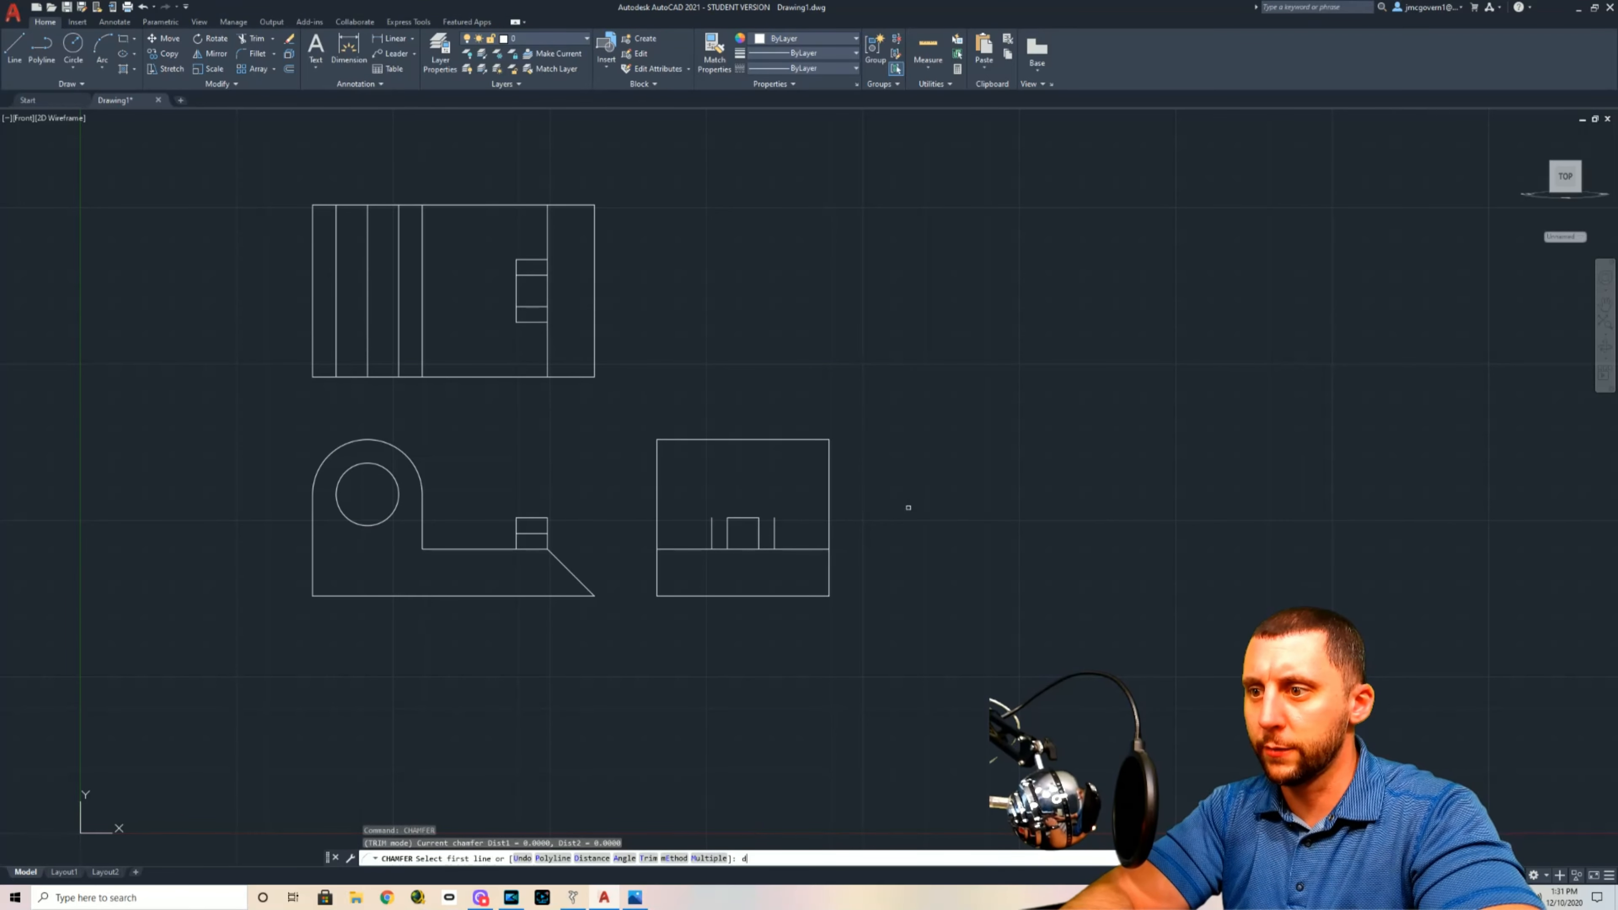
text(d)
key(Return)
text(1/4)
key(Return)
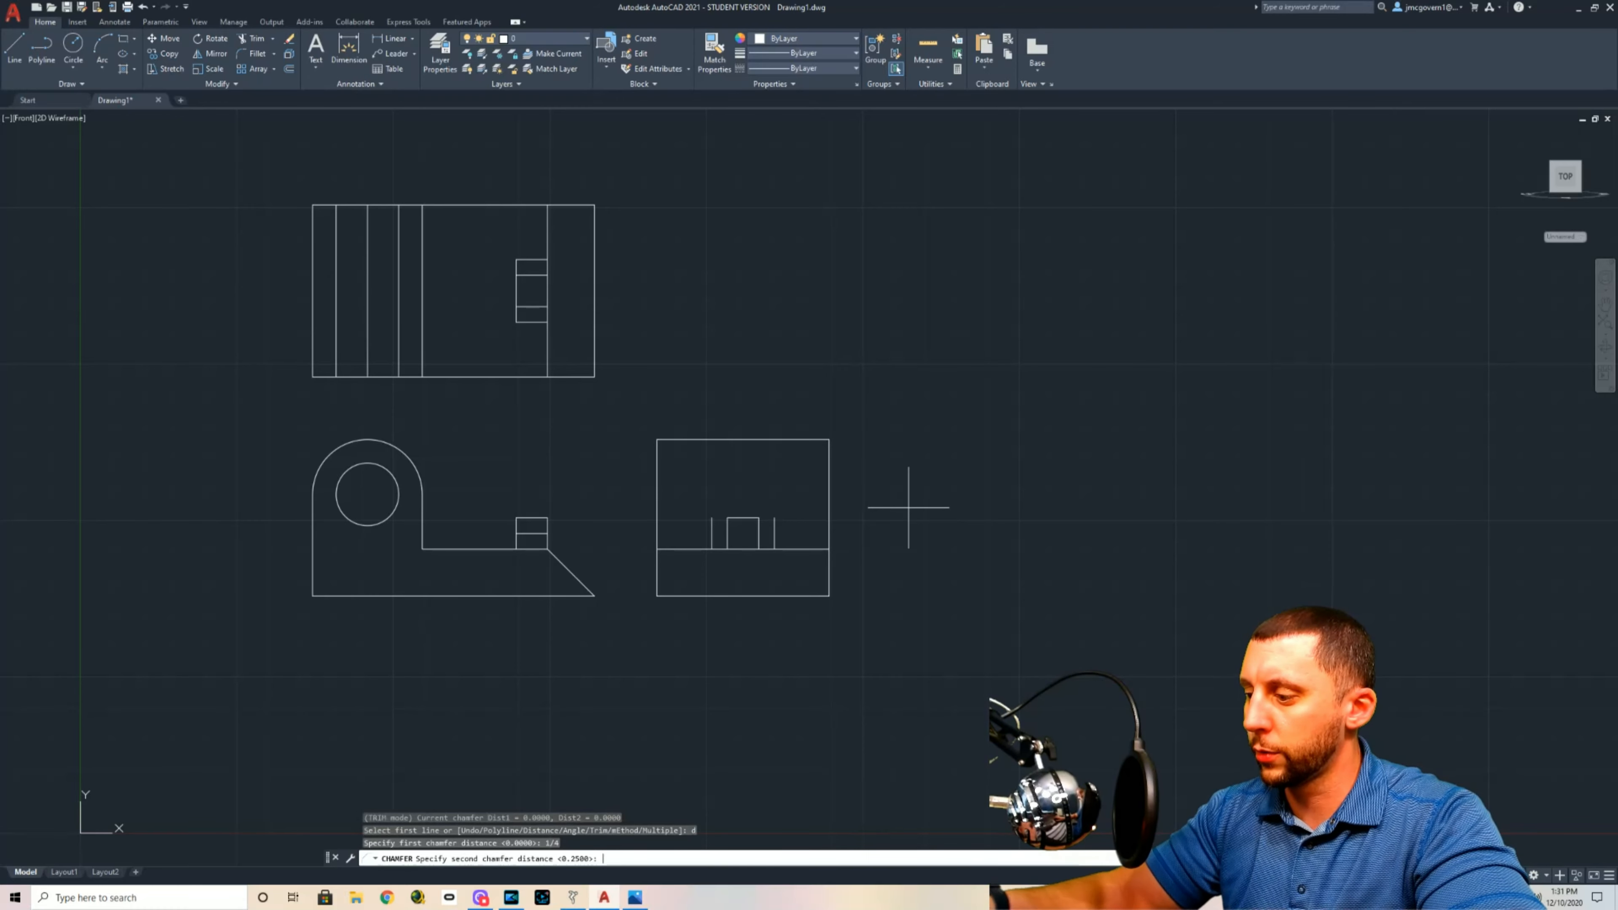
text(1/4)
key(Return)
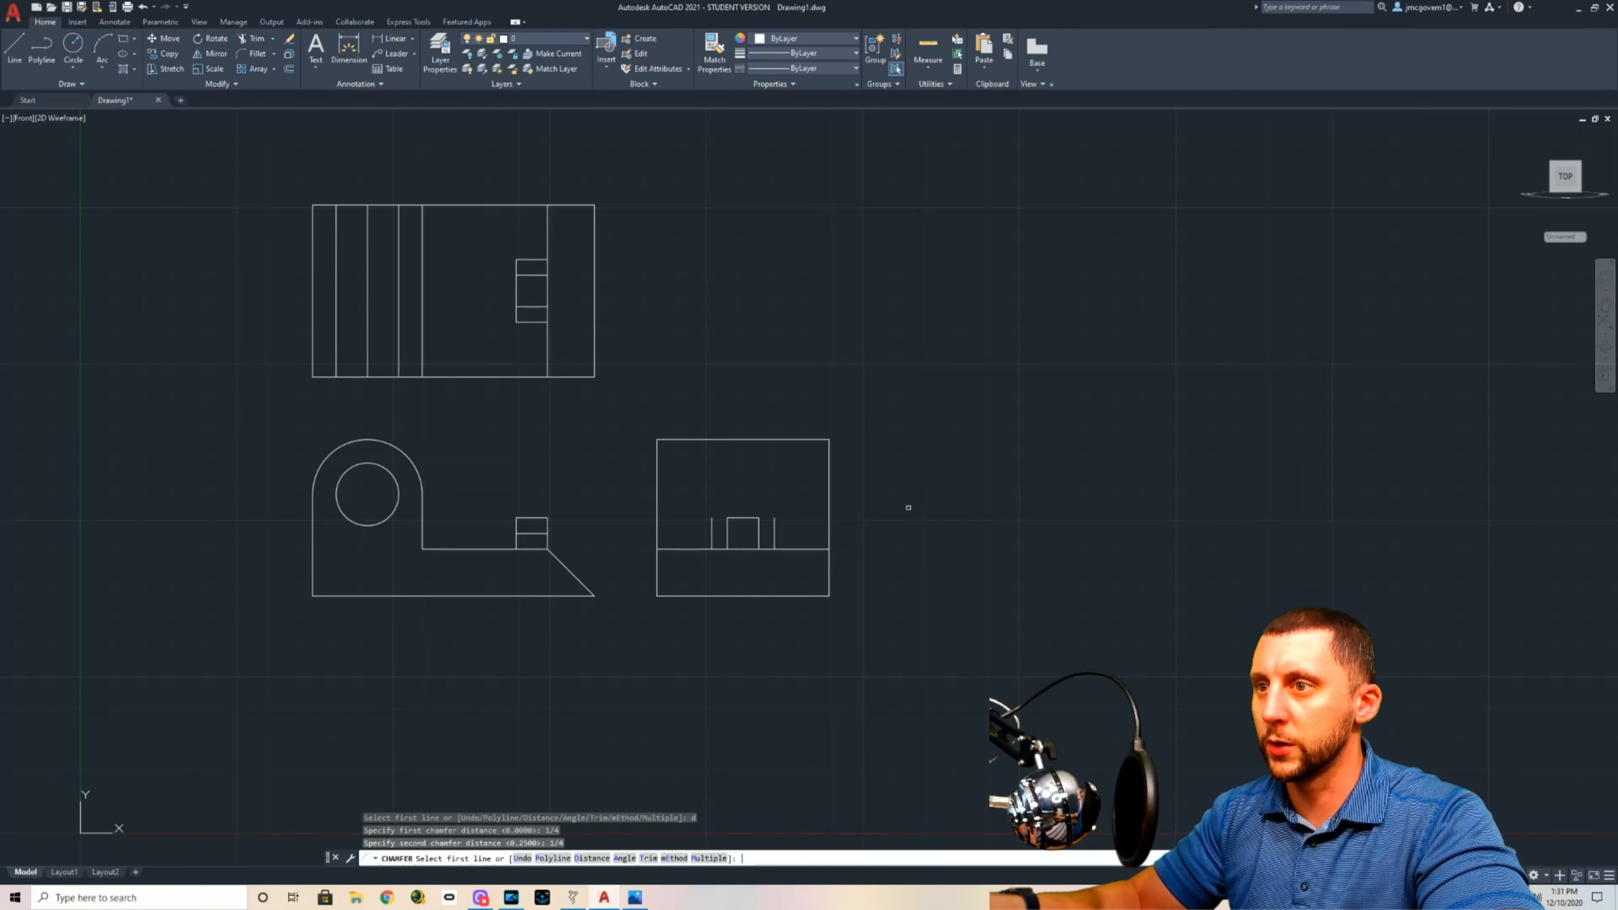
click(743, 517)
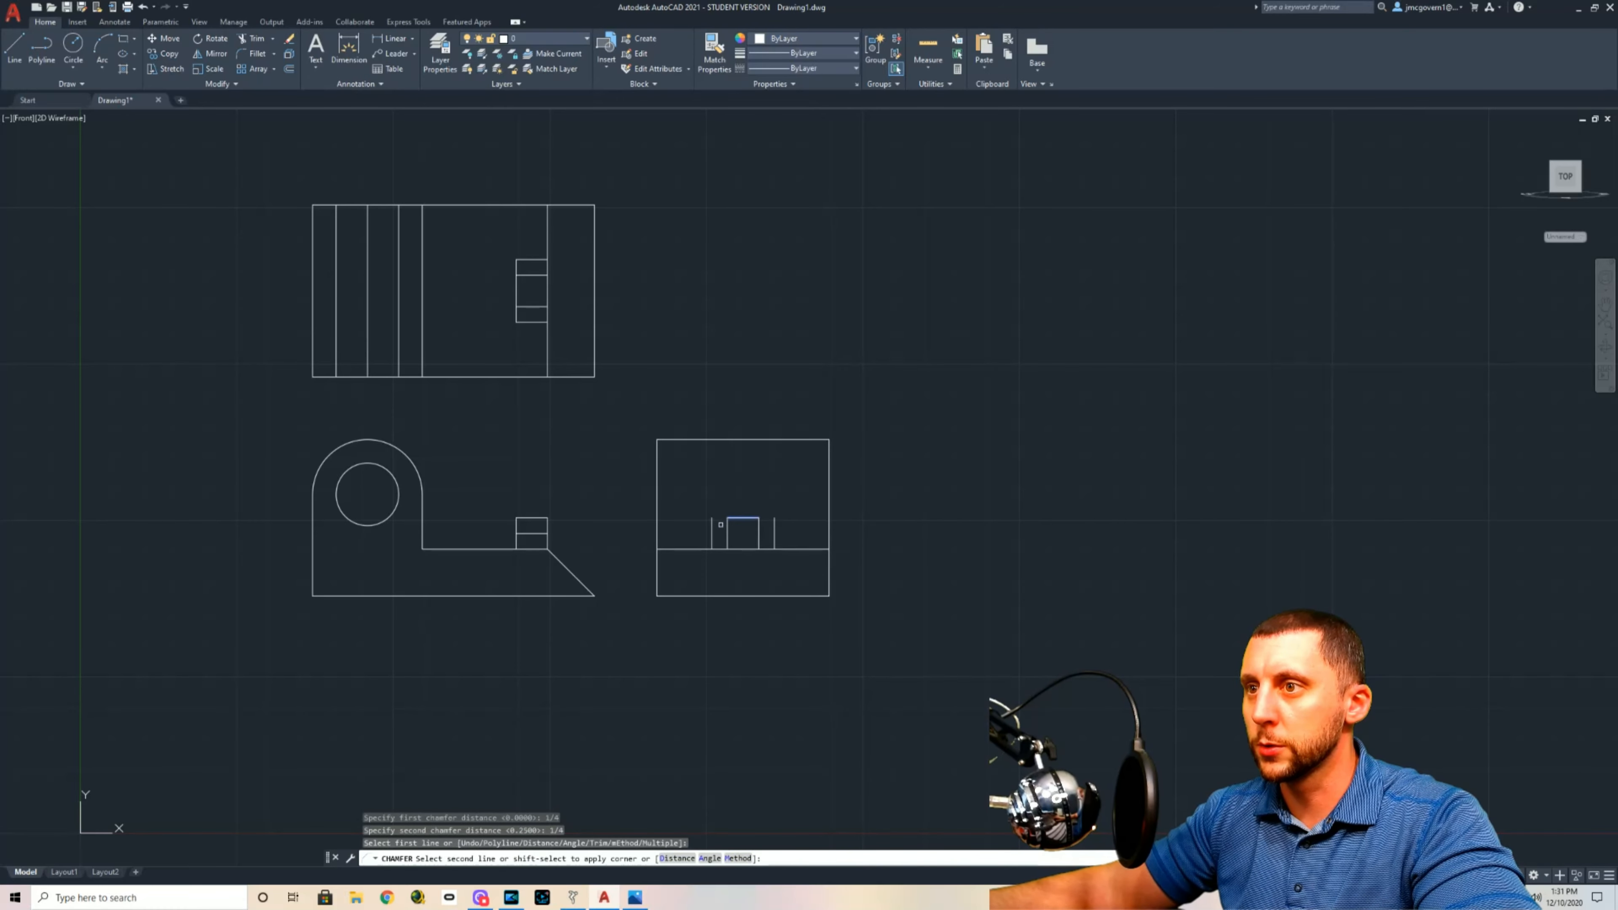
click(711, 531)
Step: Chamfer the block's upper-right corner in the side view with the same 1/4 distances and delete its two inner vertical lines
key(Return)
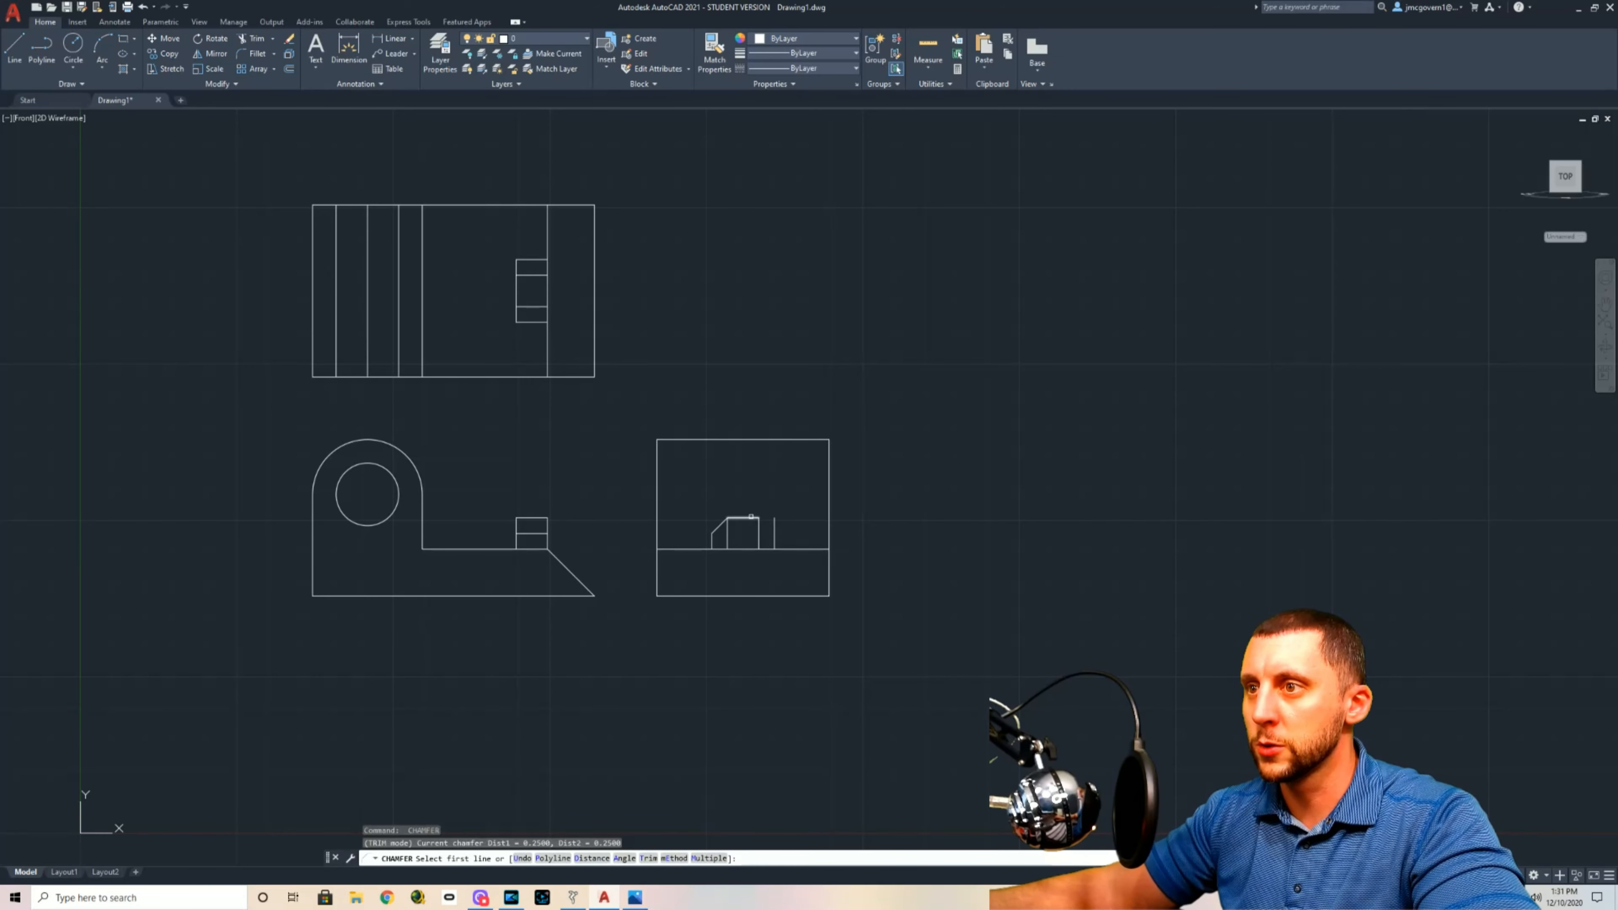
click(751, 517)
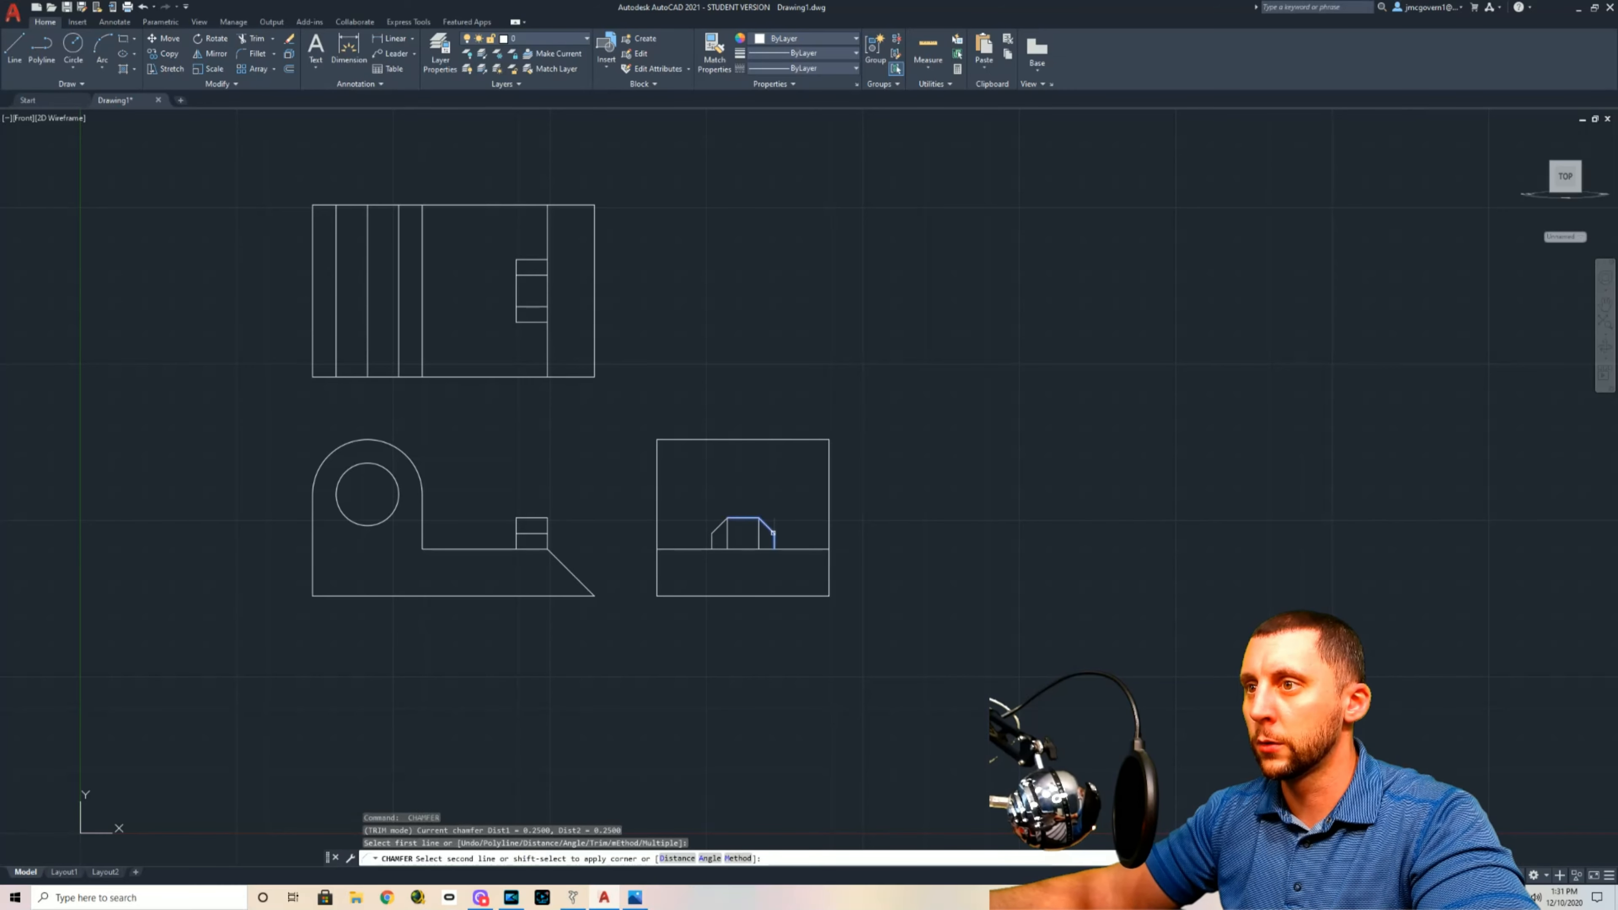
click(773, 532)
click(723, 537)
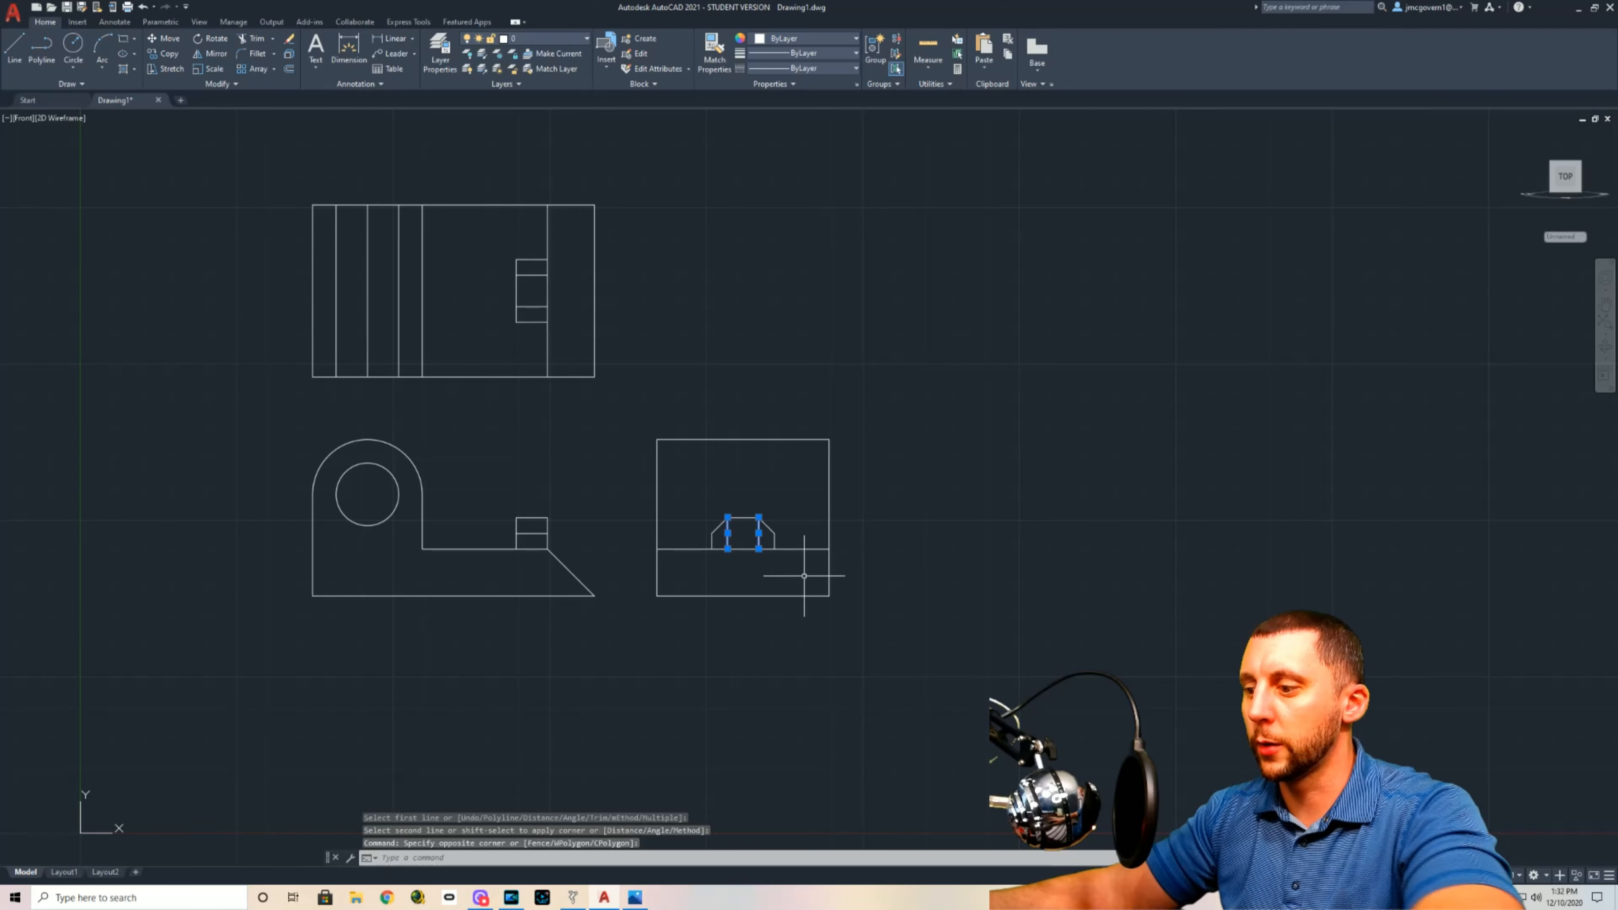
key(Delete)
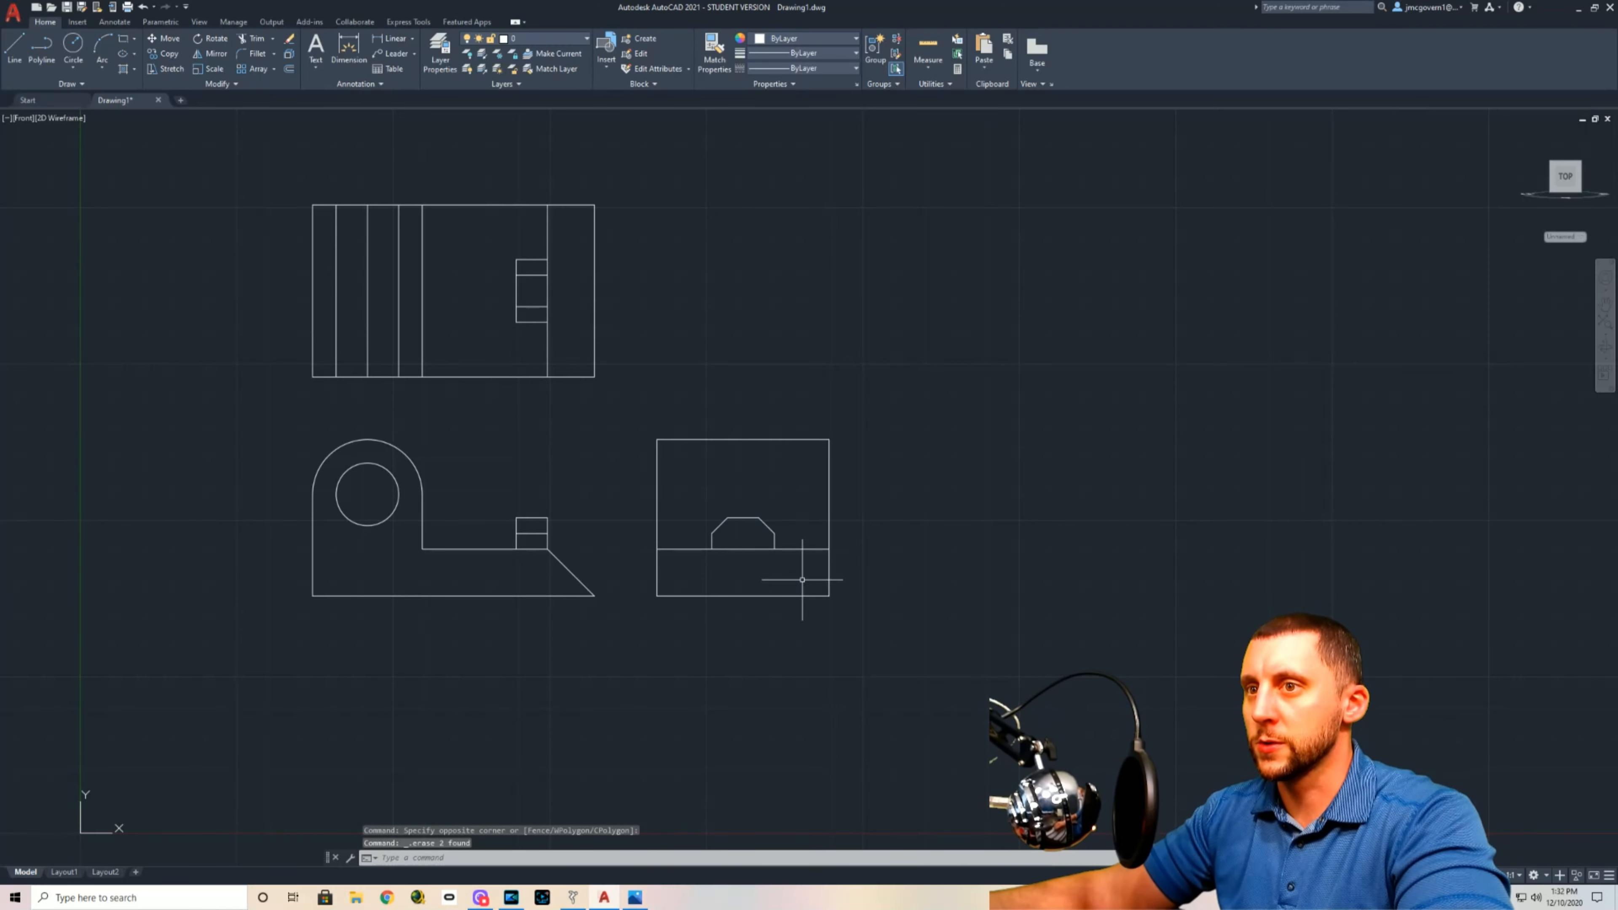
Step: Draw horizontal lines from the top and bottom quadrants of the front view's hole to the side view's far edge
click(18, 50)
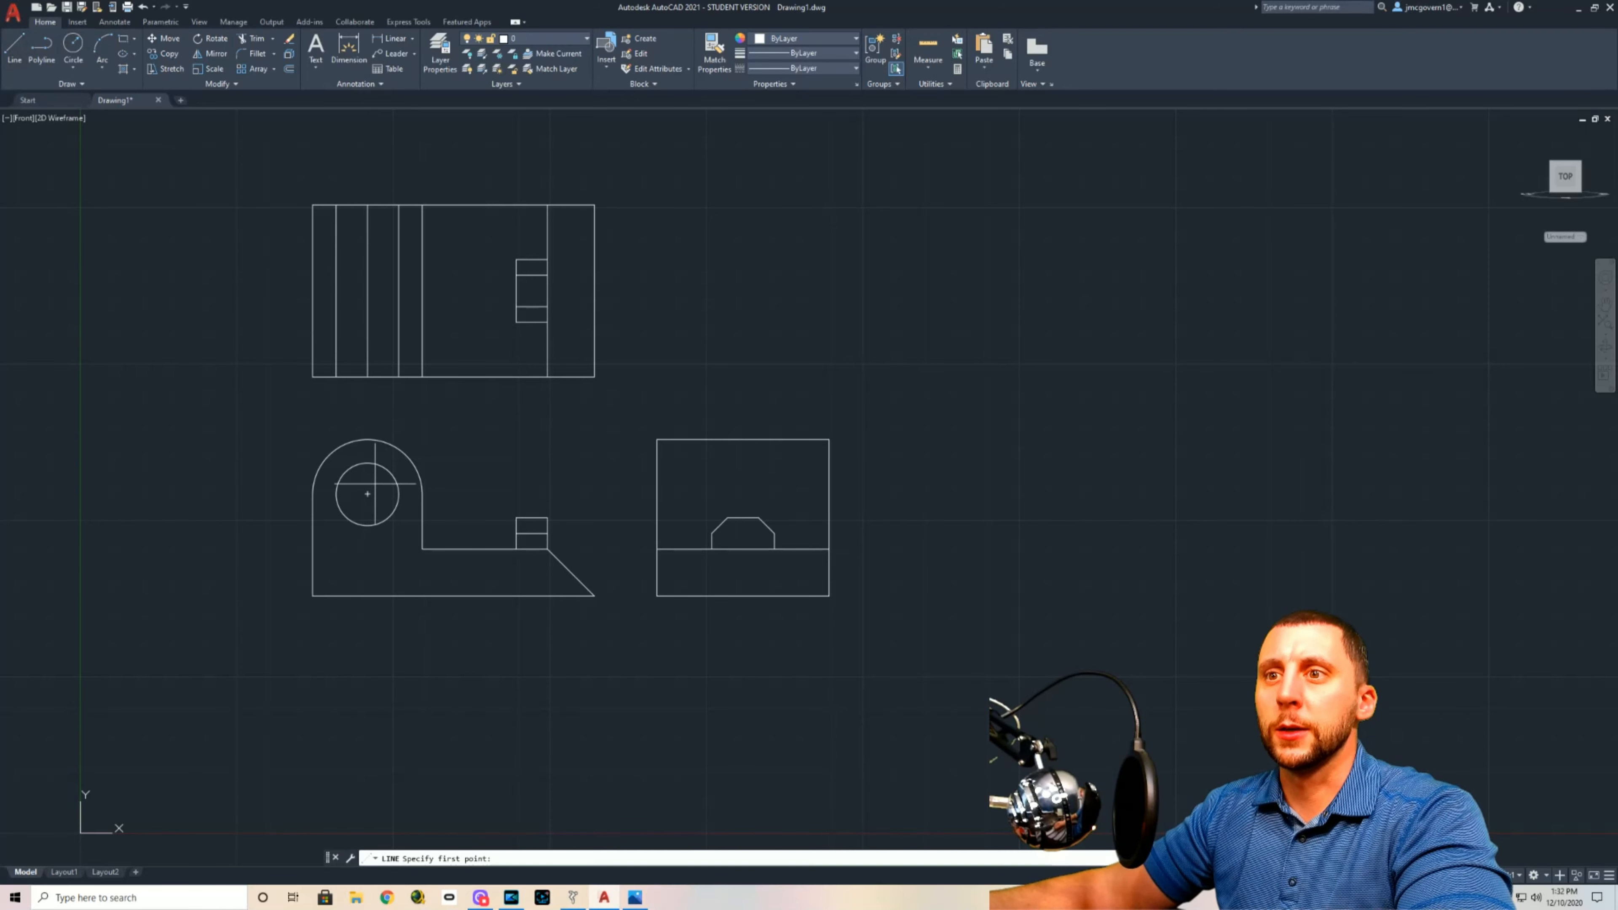
click(367, 462)
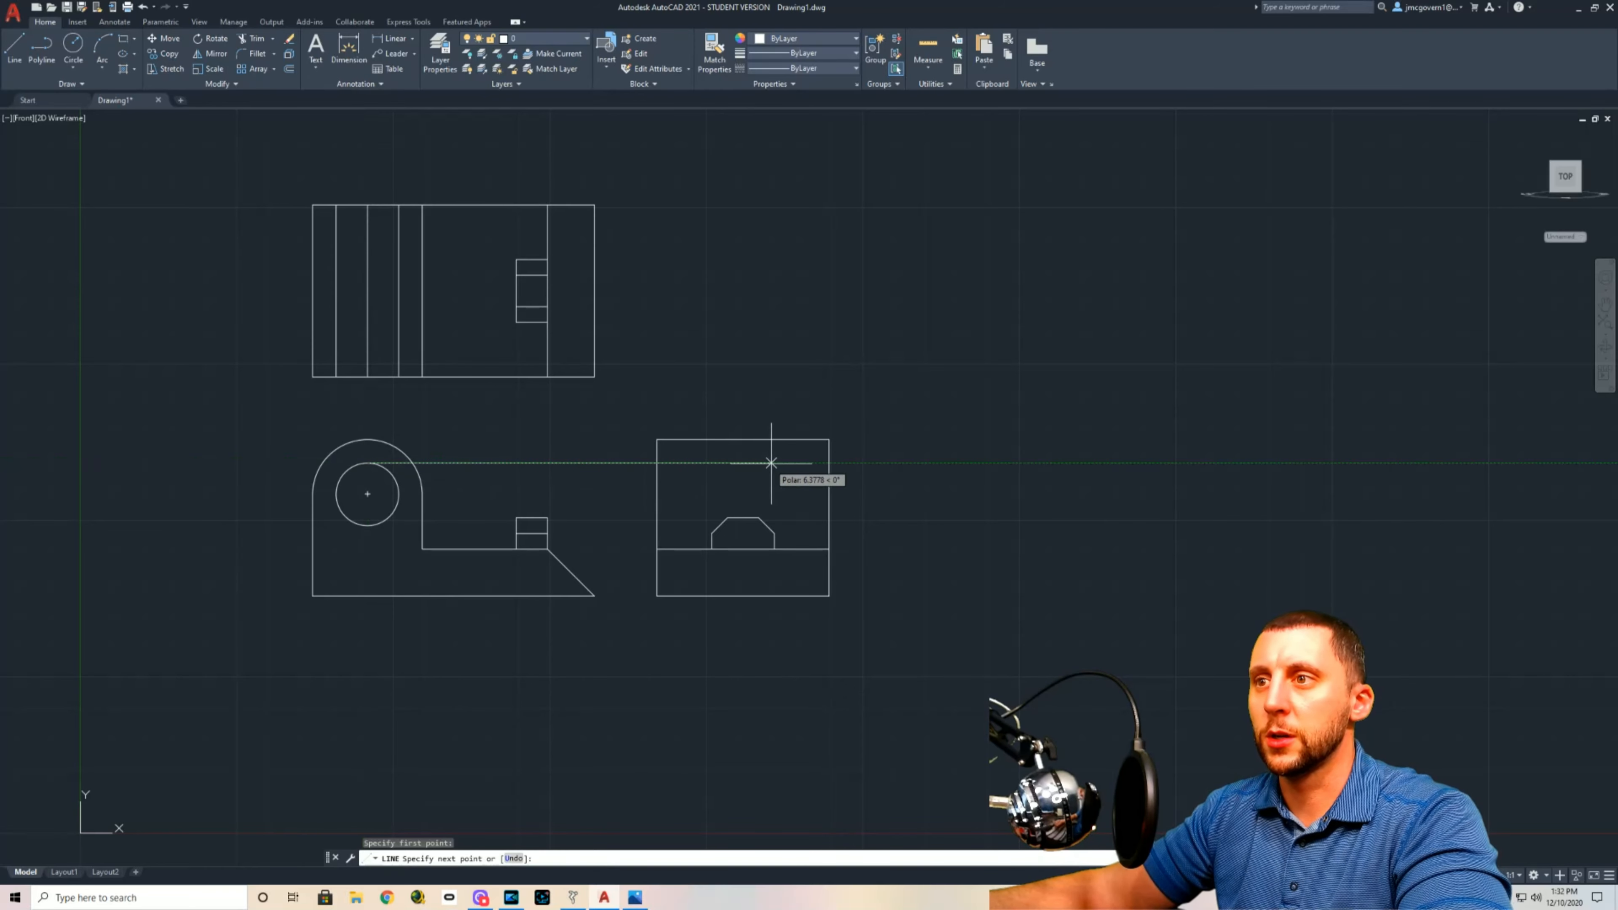
click(826, 463)
key(Return)
key(Return)
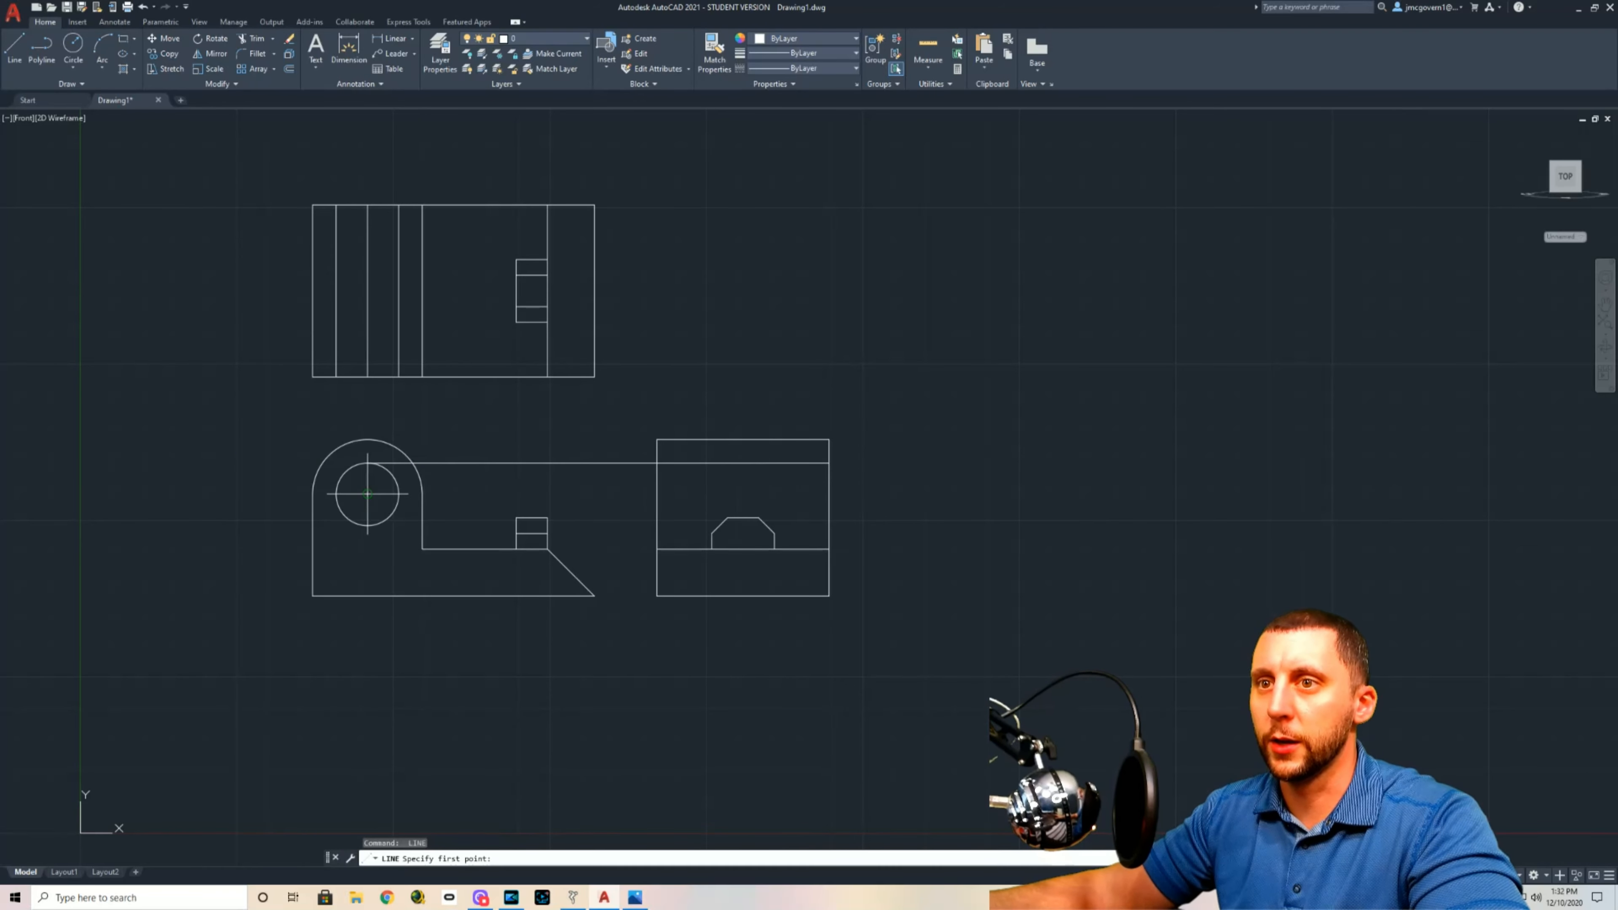
click(367, 525)
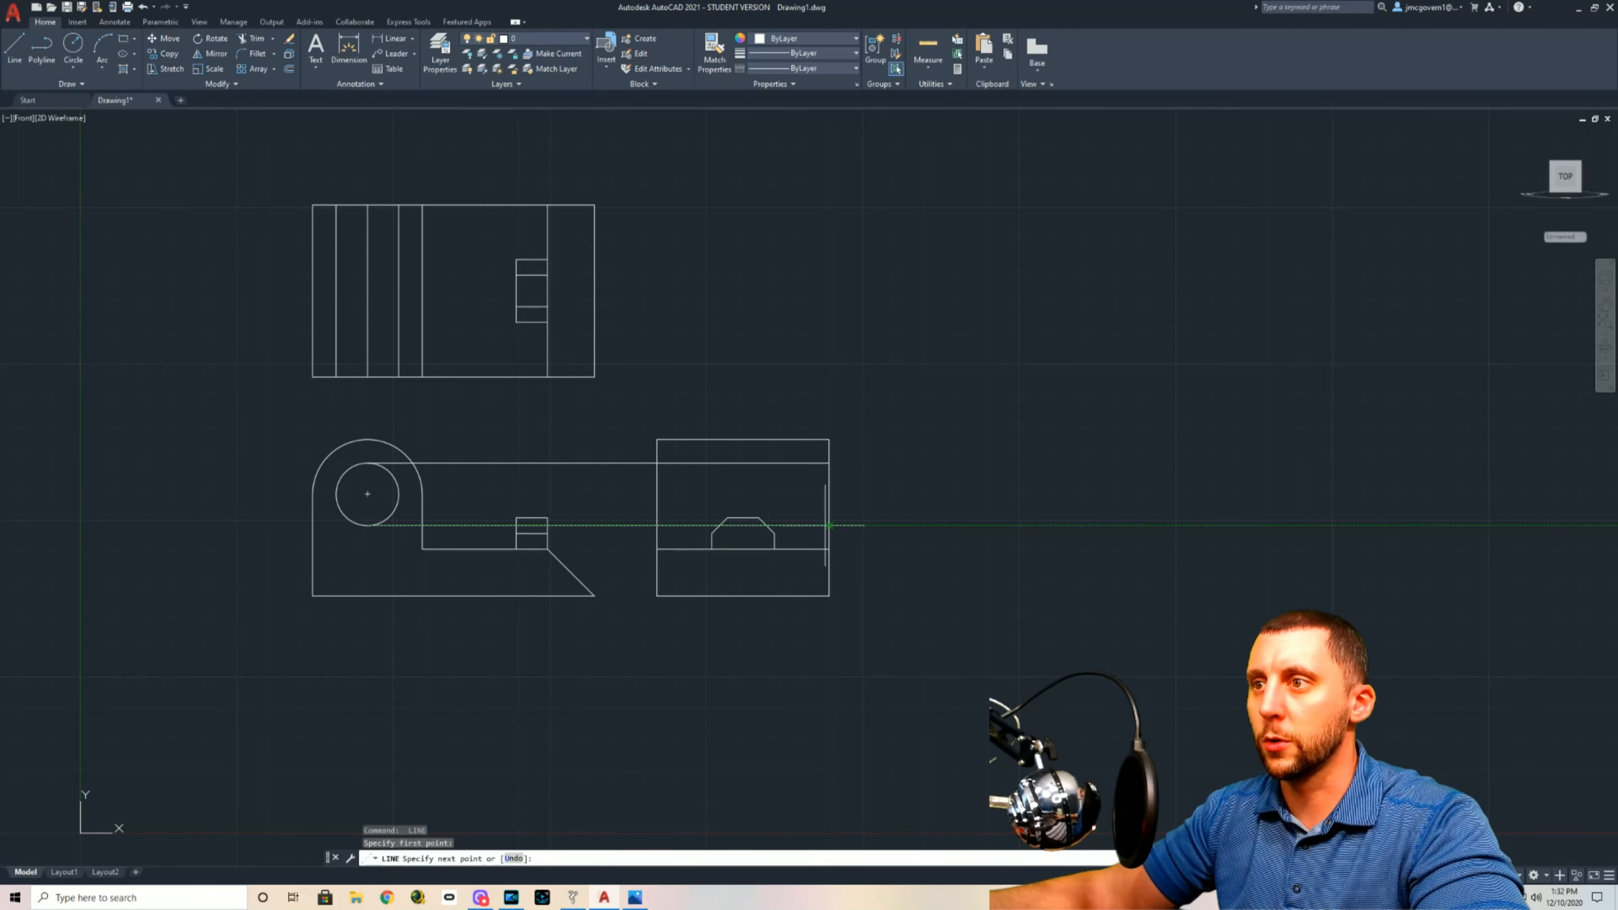
click(828, 525)
key(Escape)
Step: Trim the two projection lines between the front and side views and delete the pieces left over in the front view
text(tr)
key(Return)
drag(630, 543, 621, 448)
key(Escape)
click(535, 525)
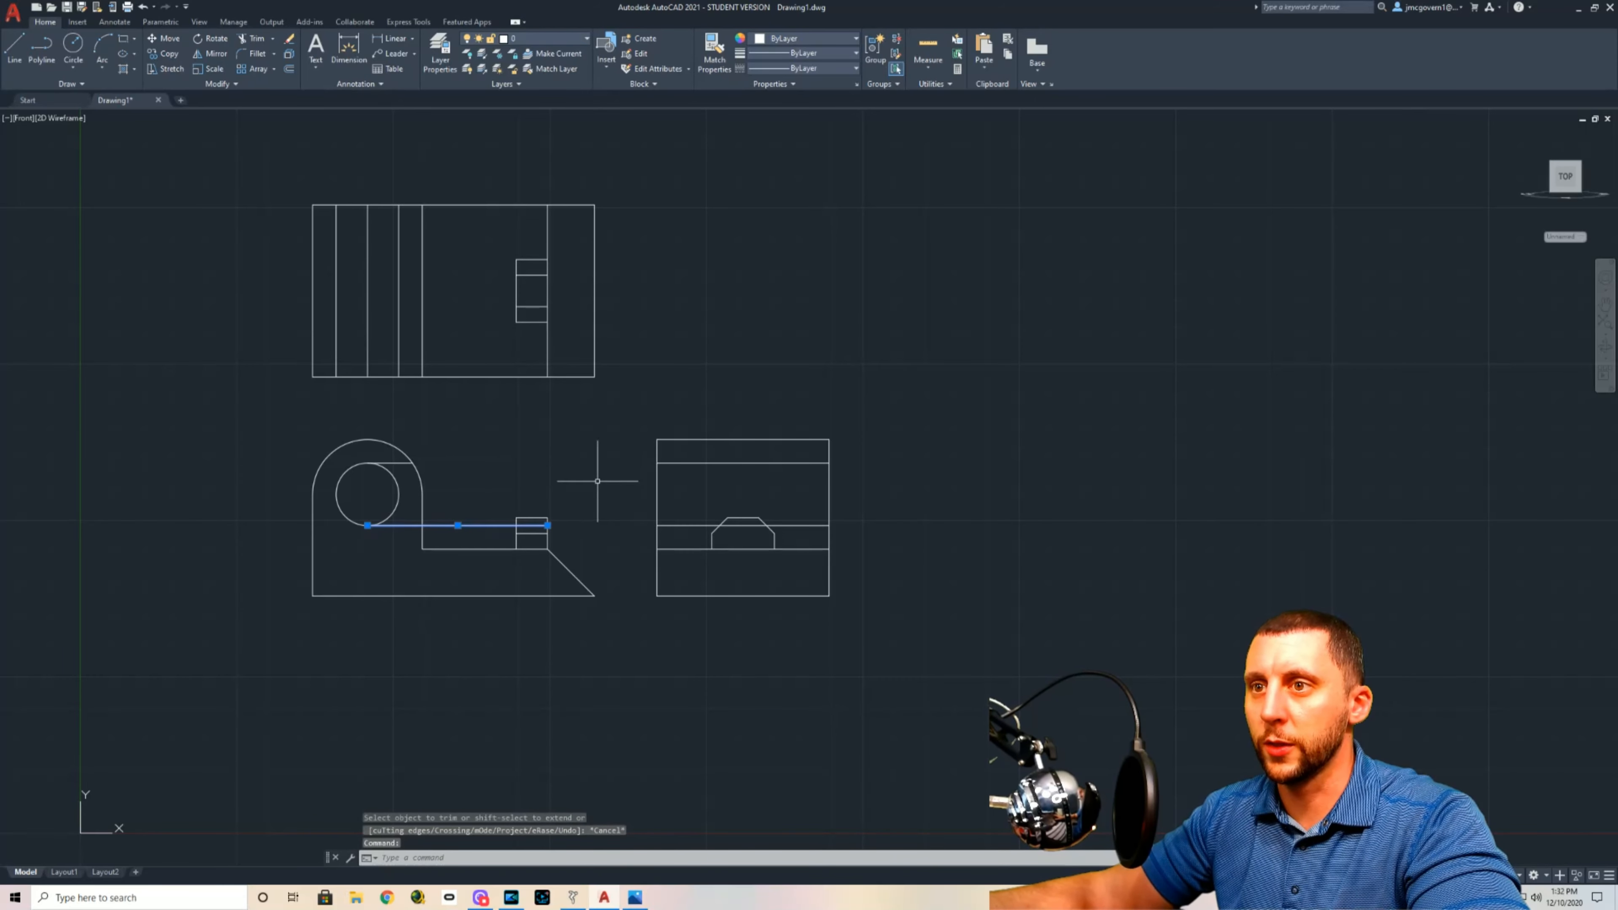
key(Delete)
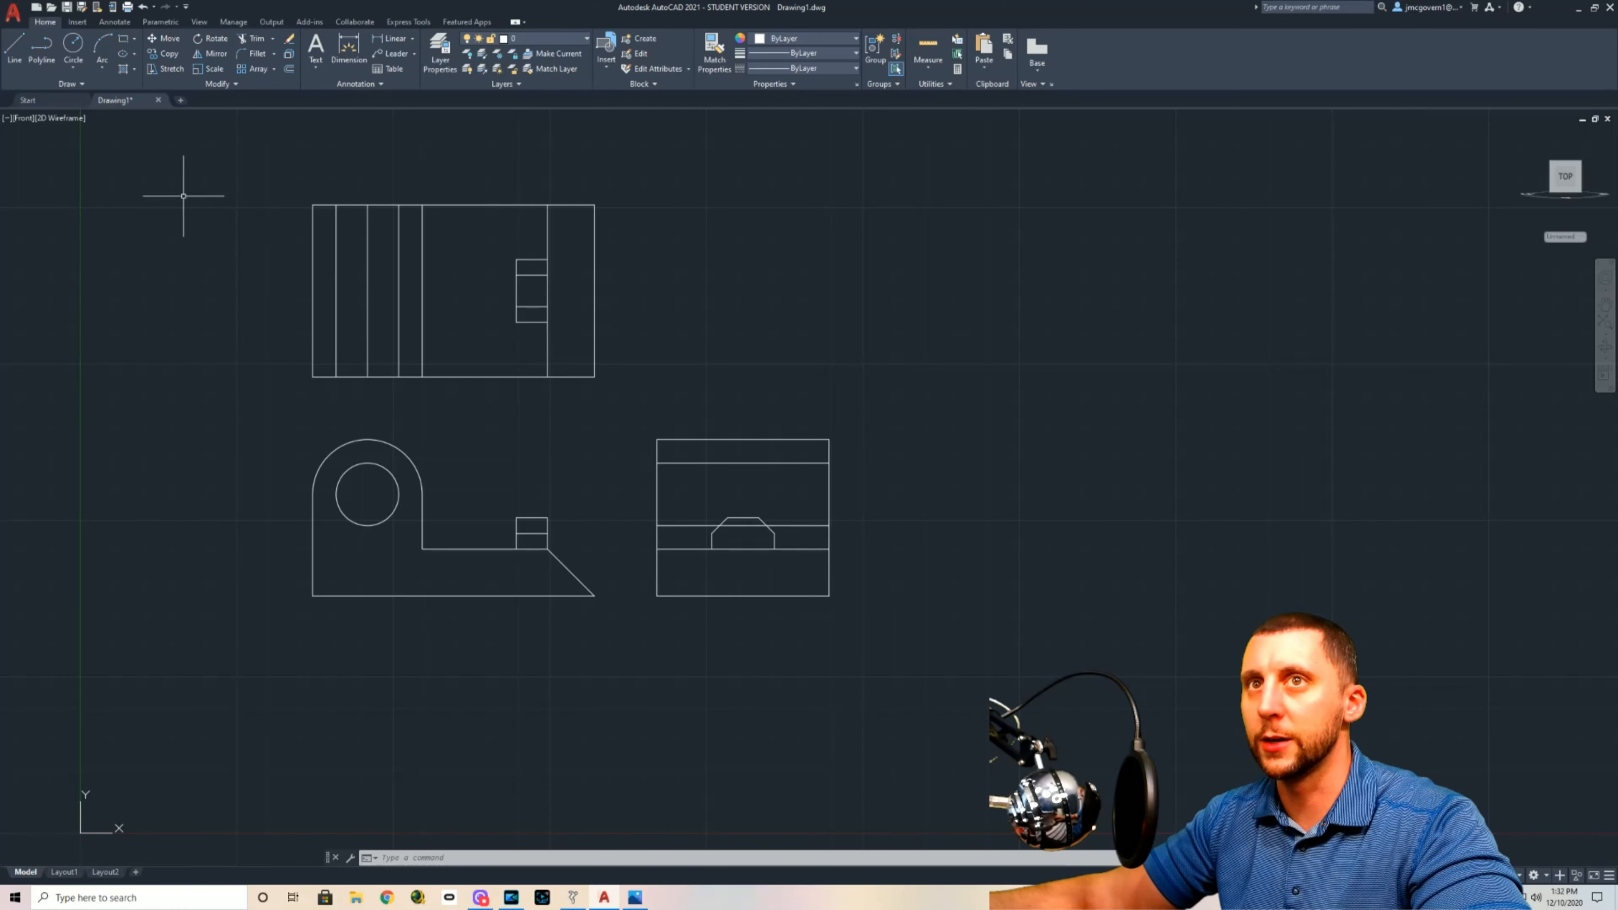
Step: Draw a horizontal centre line across the side view, level with the centre of the front view's hole
click(19, 54)
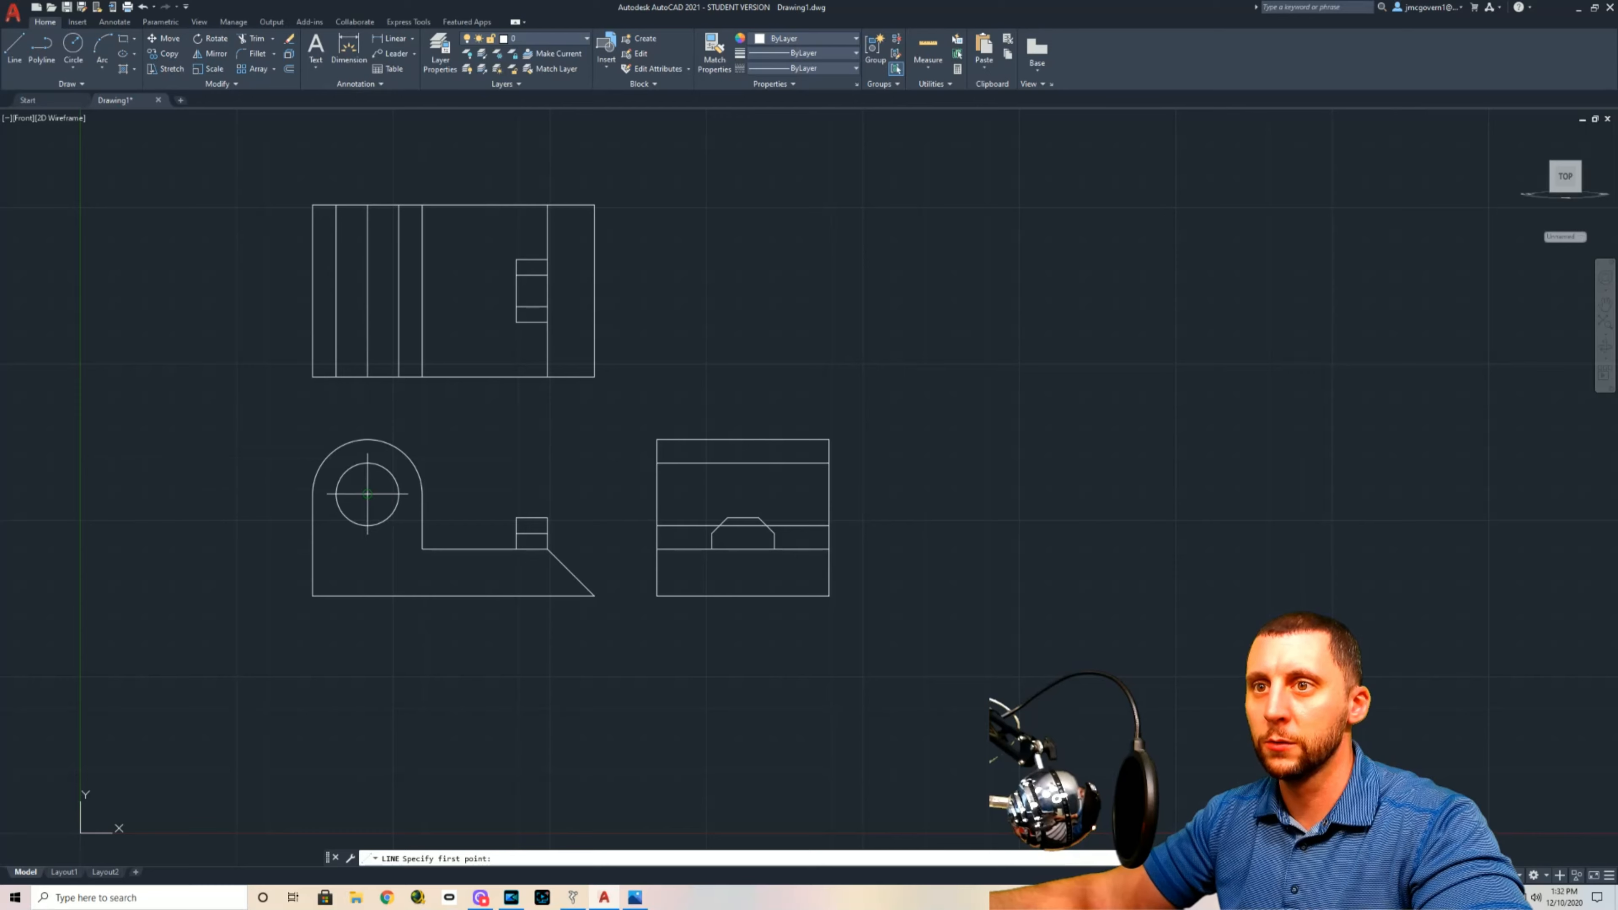
click(657, 494)
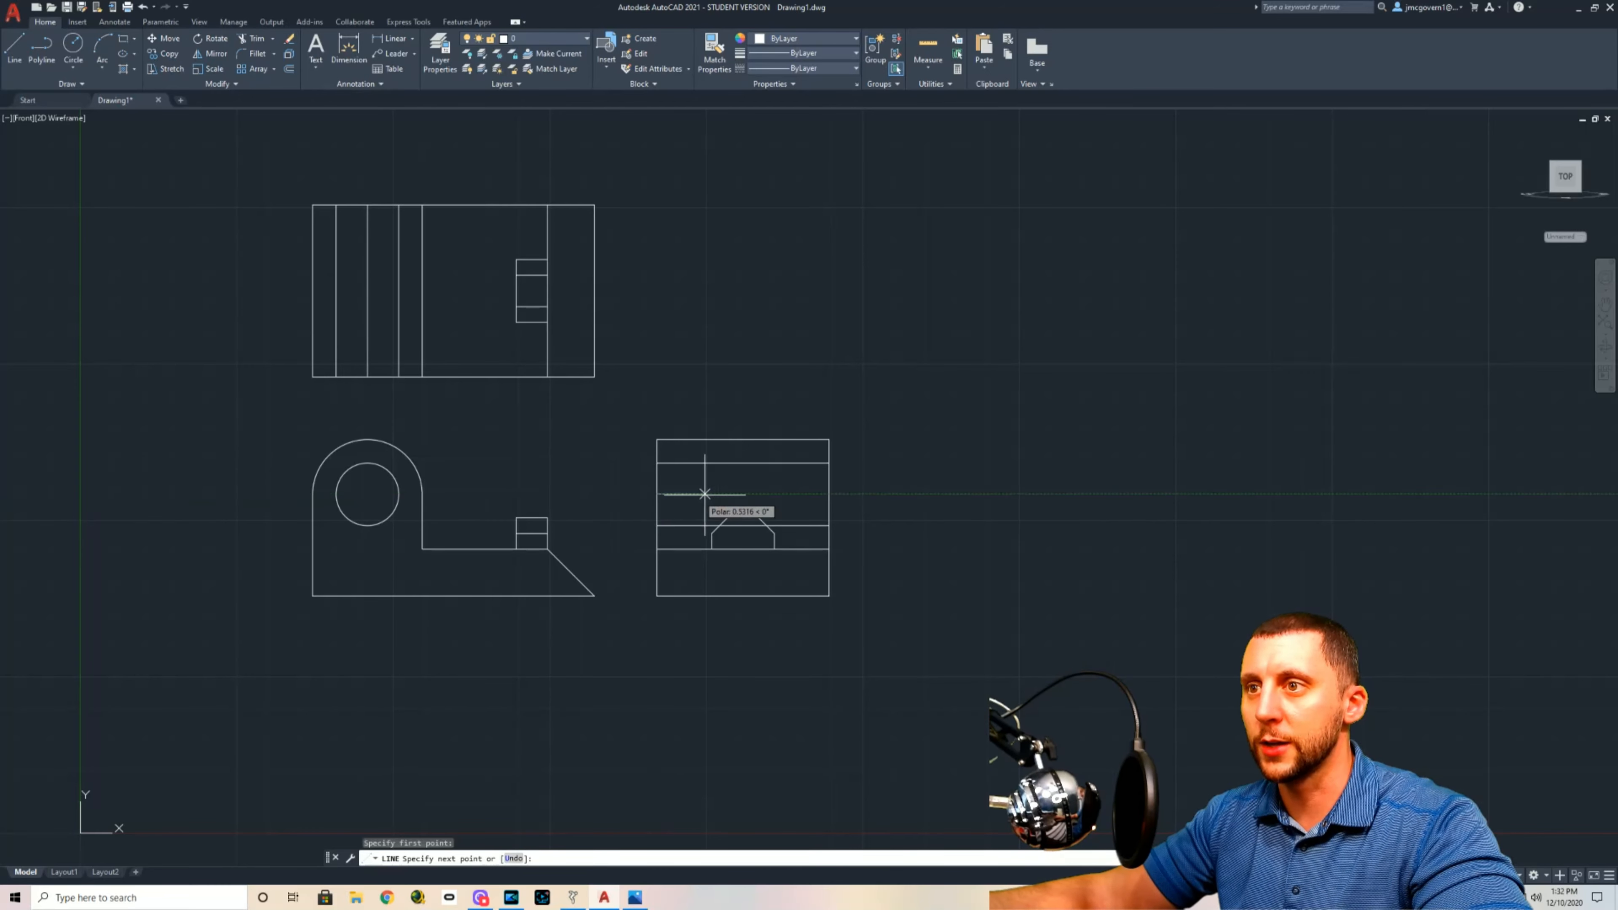
click(837, 494)
key(Escape)
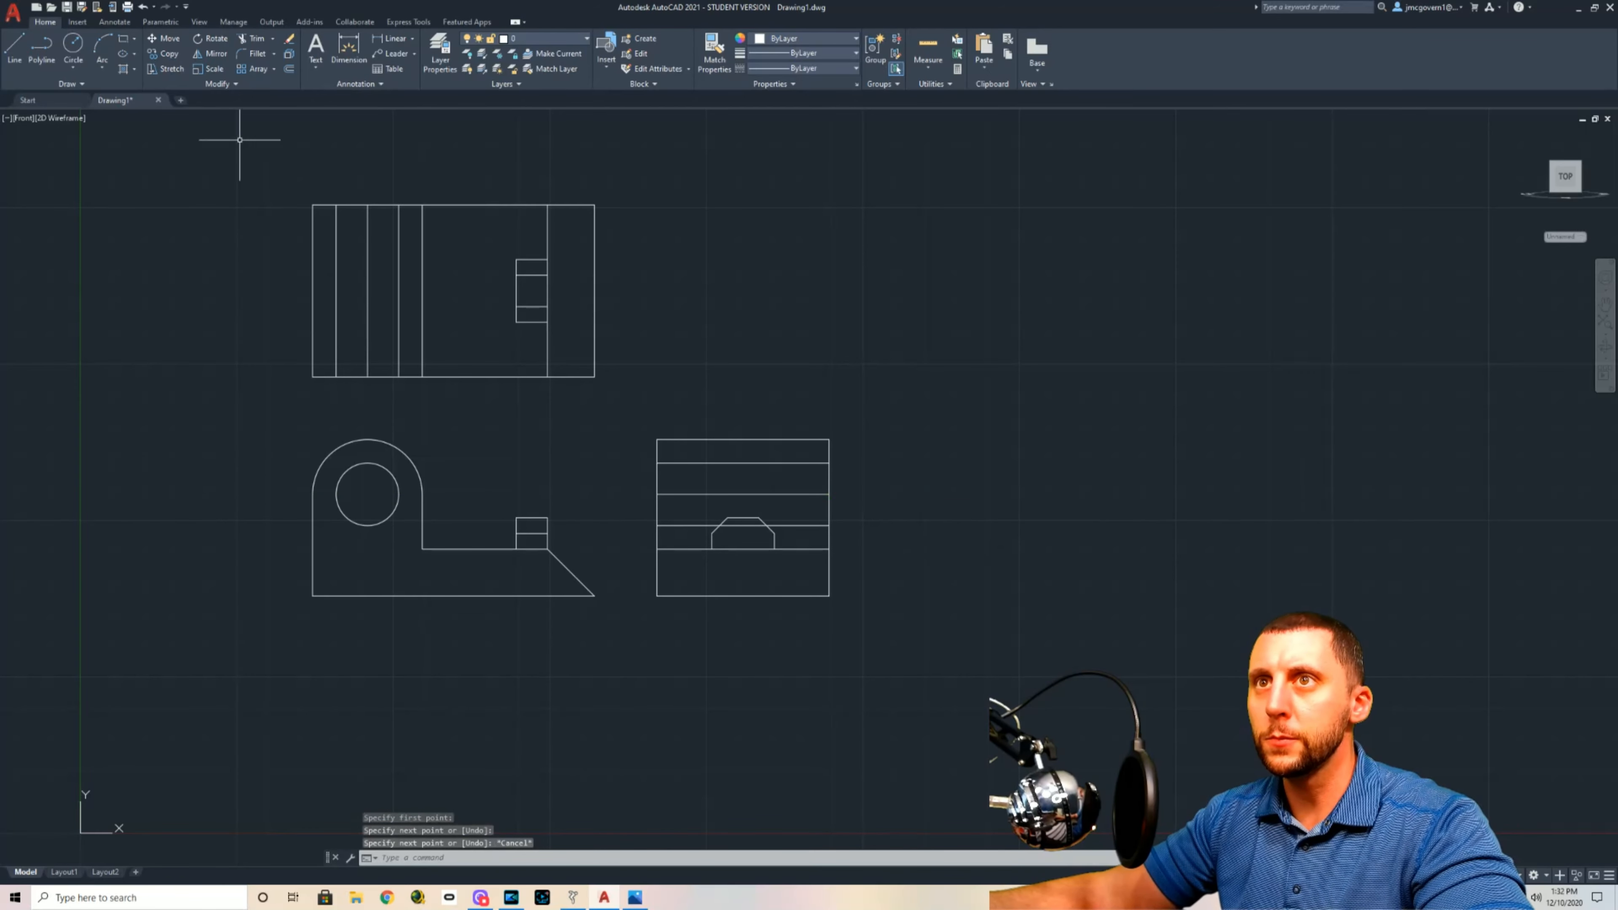
Step: Offset the top view's upper and lower edges and the side view's two vertical edges 1/4 outward
click(289, 70)
text(1/)
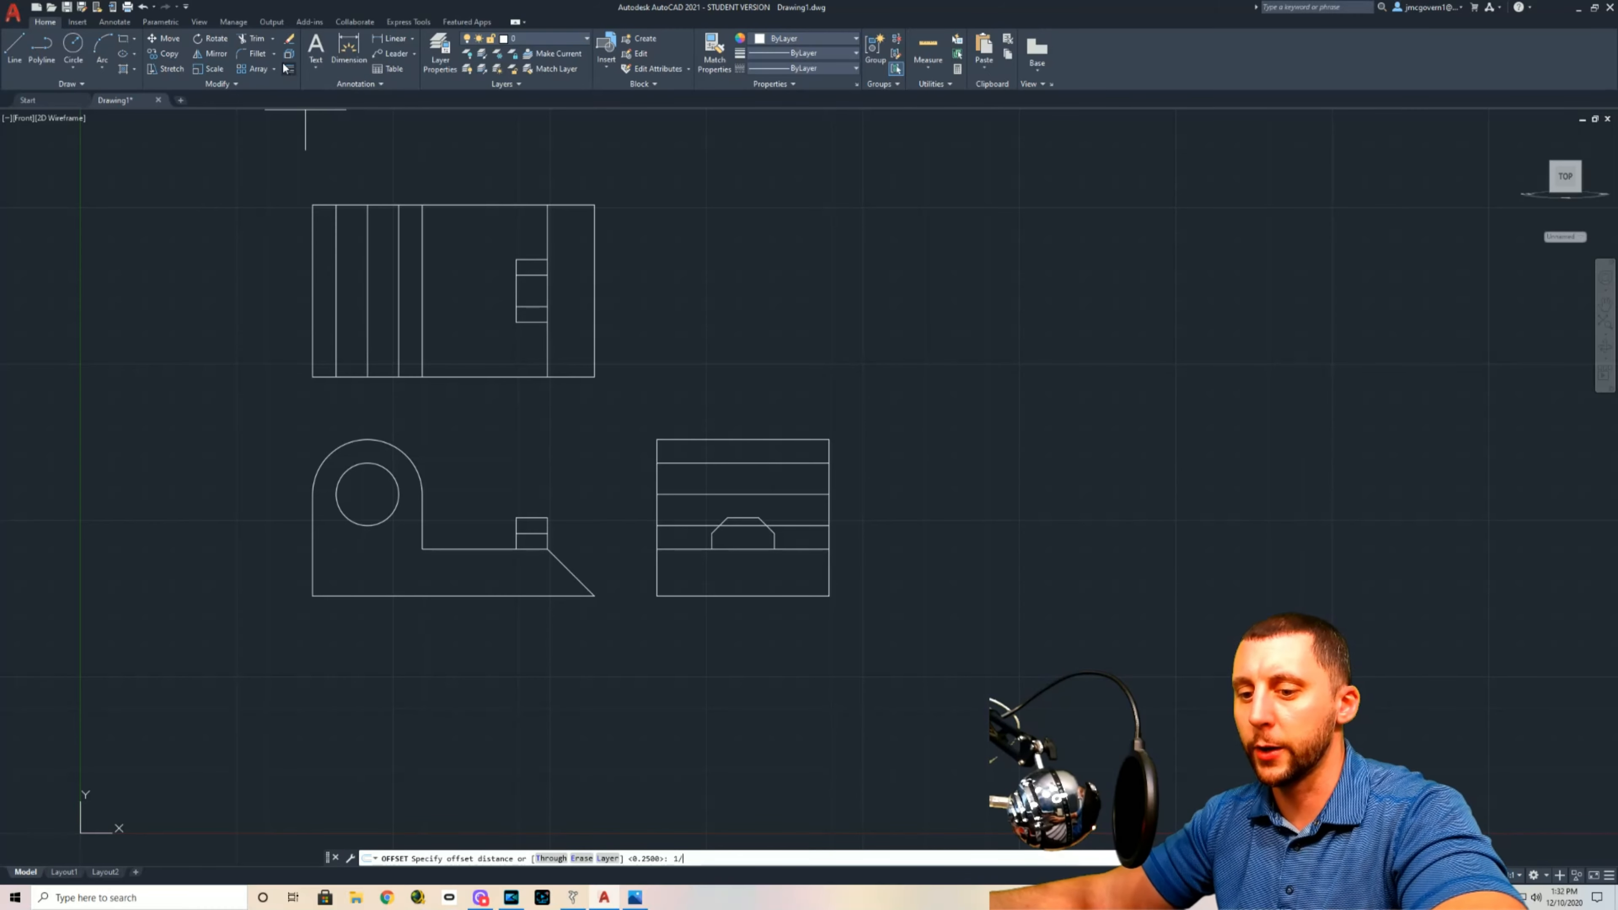
text(4)
key(Return)
click(380, 377)
click(380, 394)
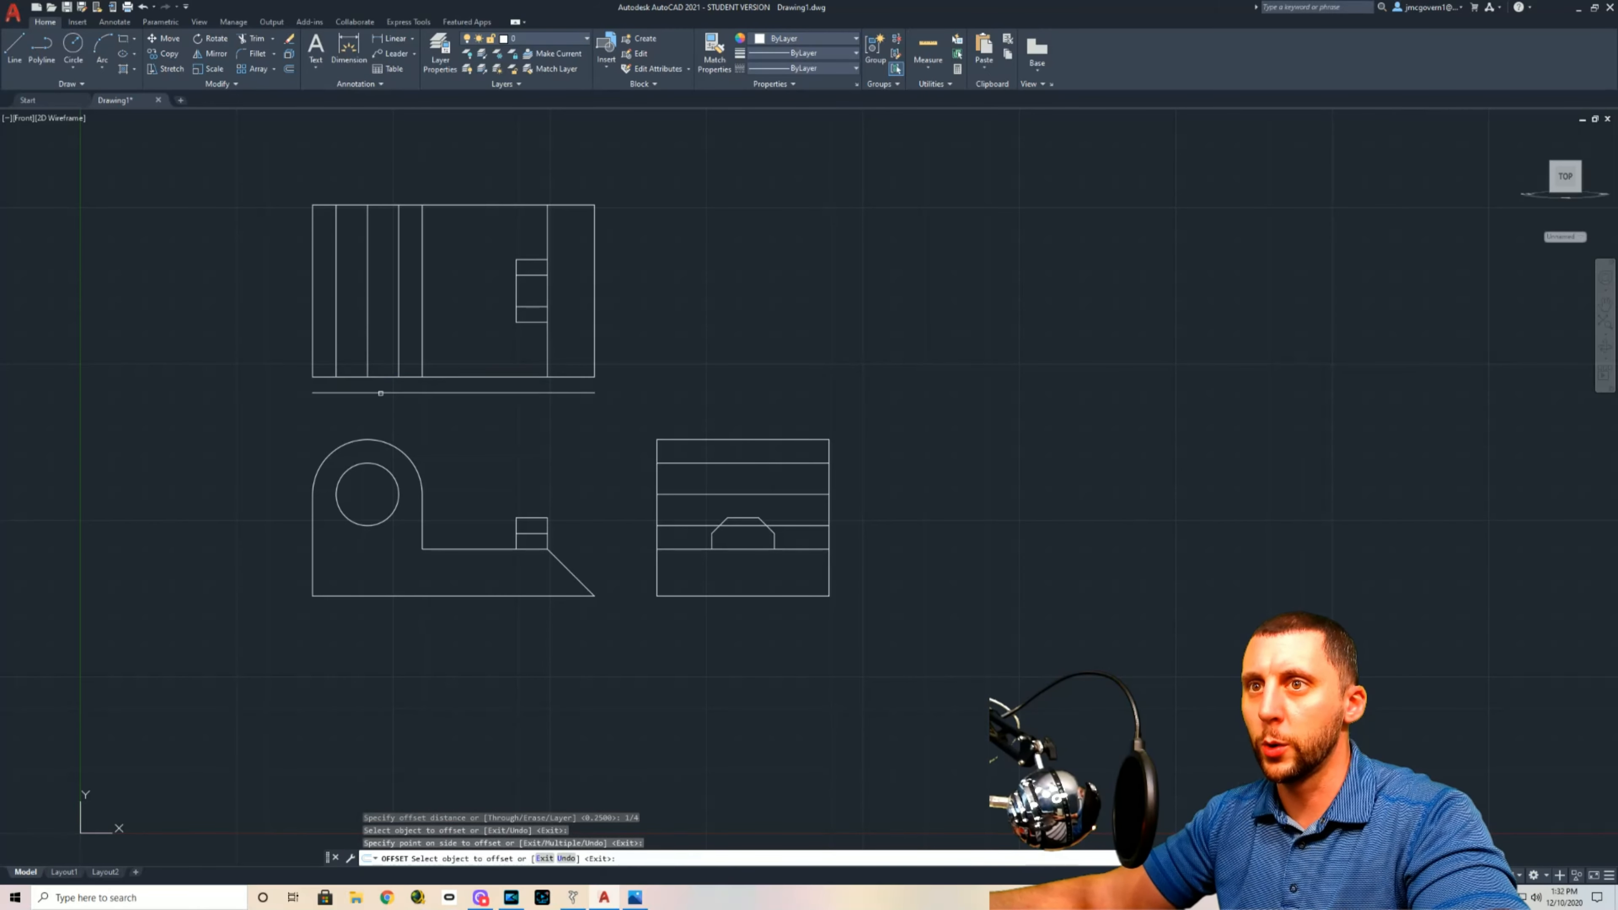
click(388, 204)
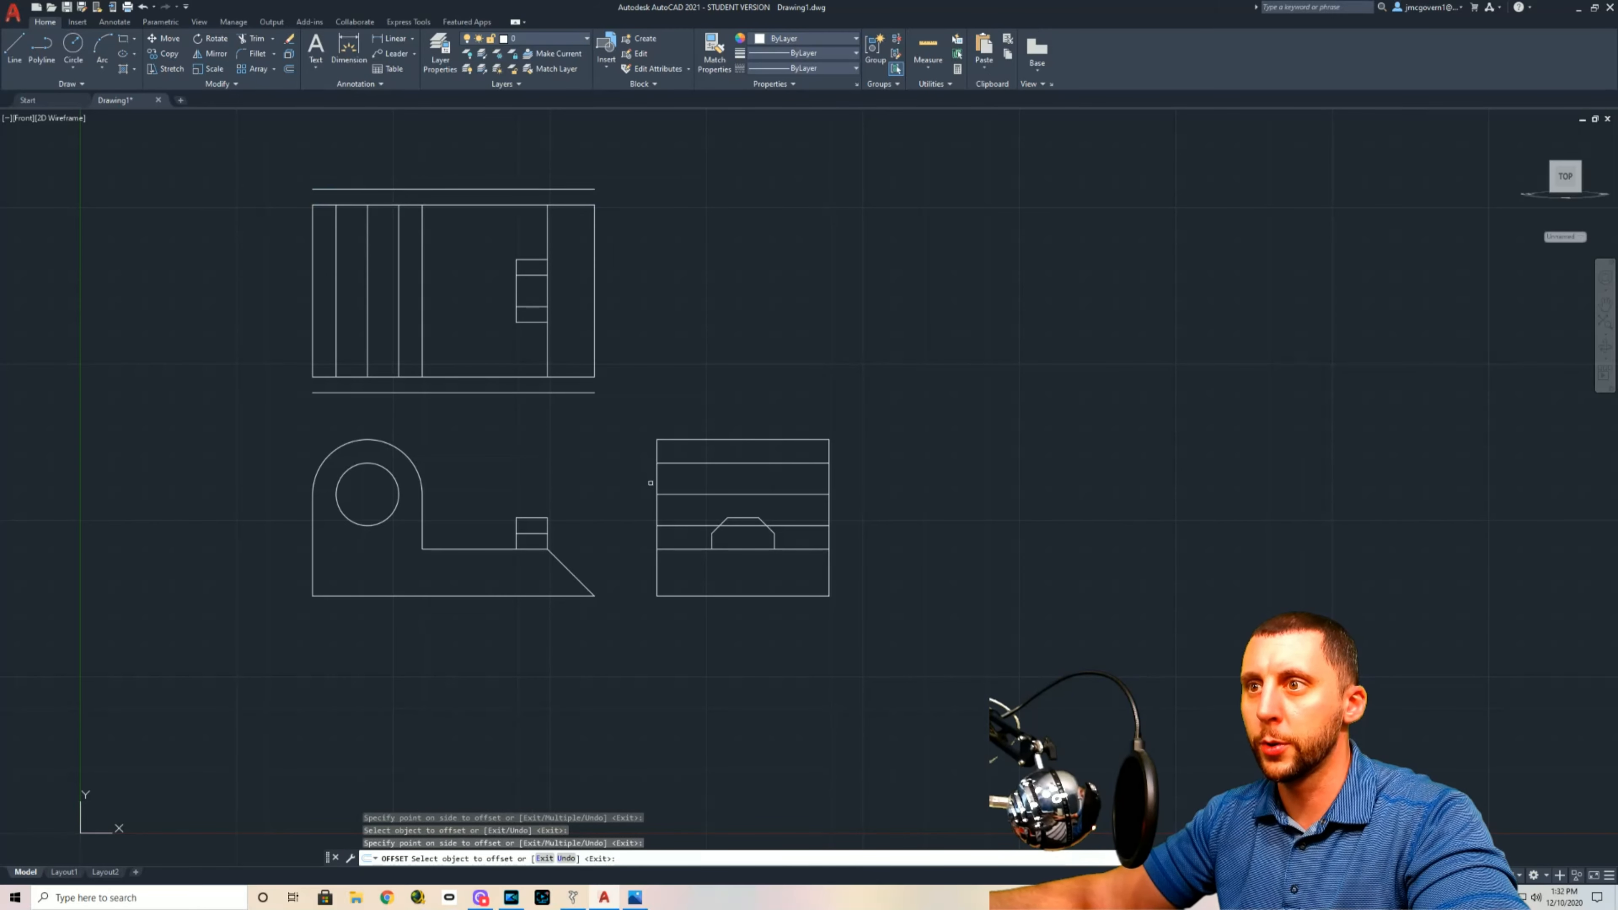
click(656, 482)
click(640, 482)
click(829, 477)
click(870, 491)
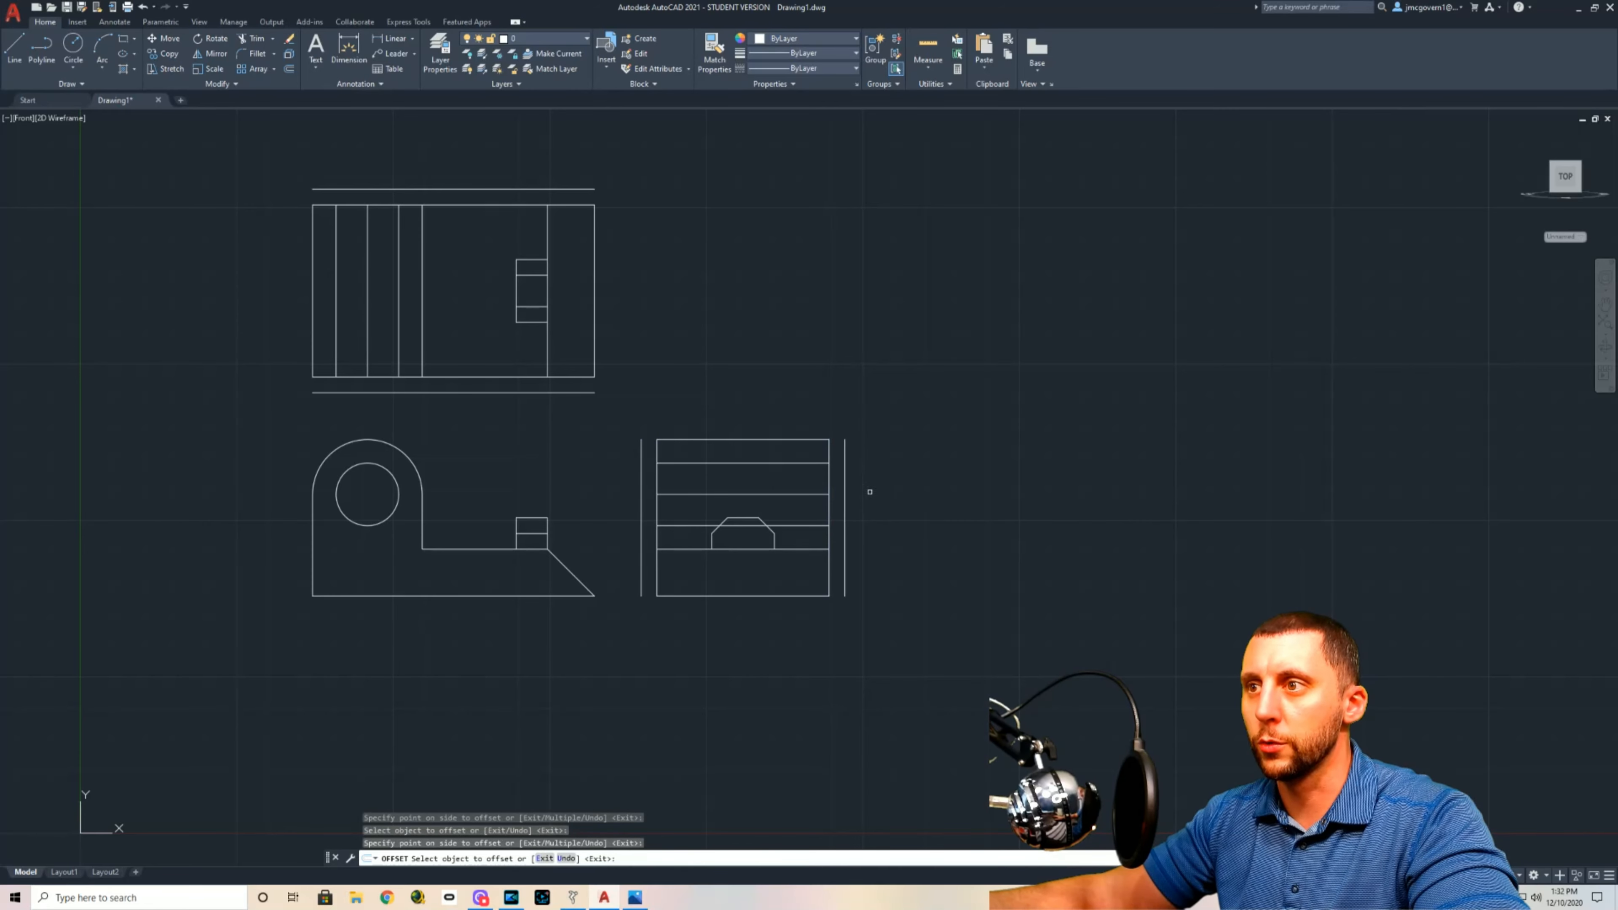
key(Escape)
Step: Extend both ends of the hole centre lines in the side and top views to the offset guide lines
text(ex)
key(Return)
click(823, 494)
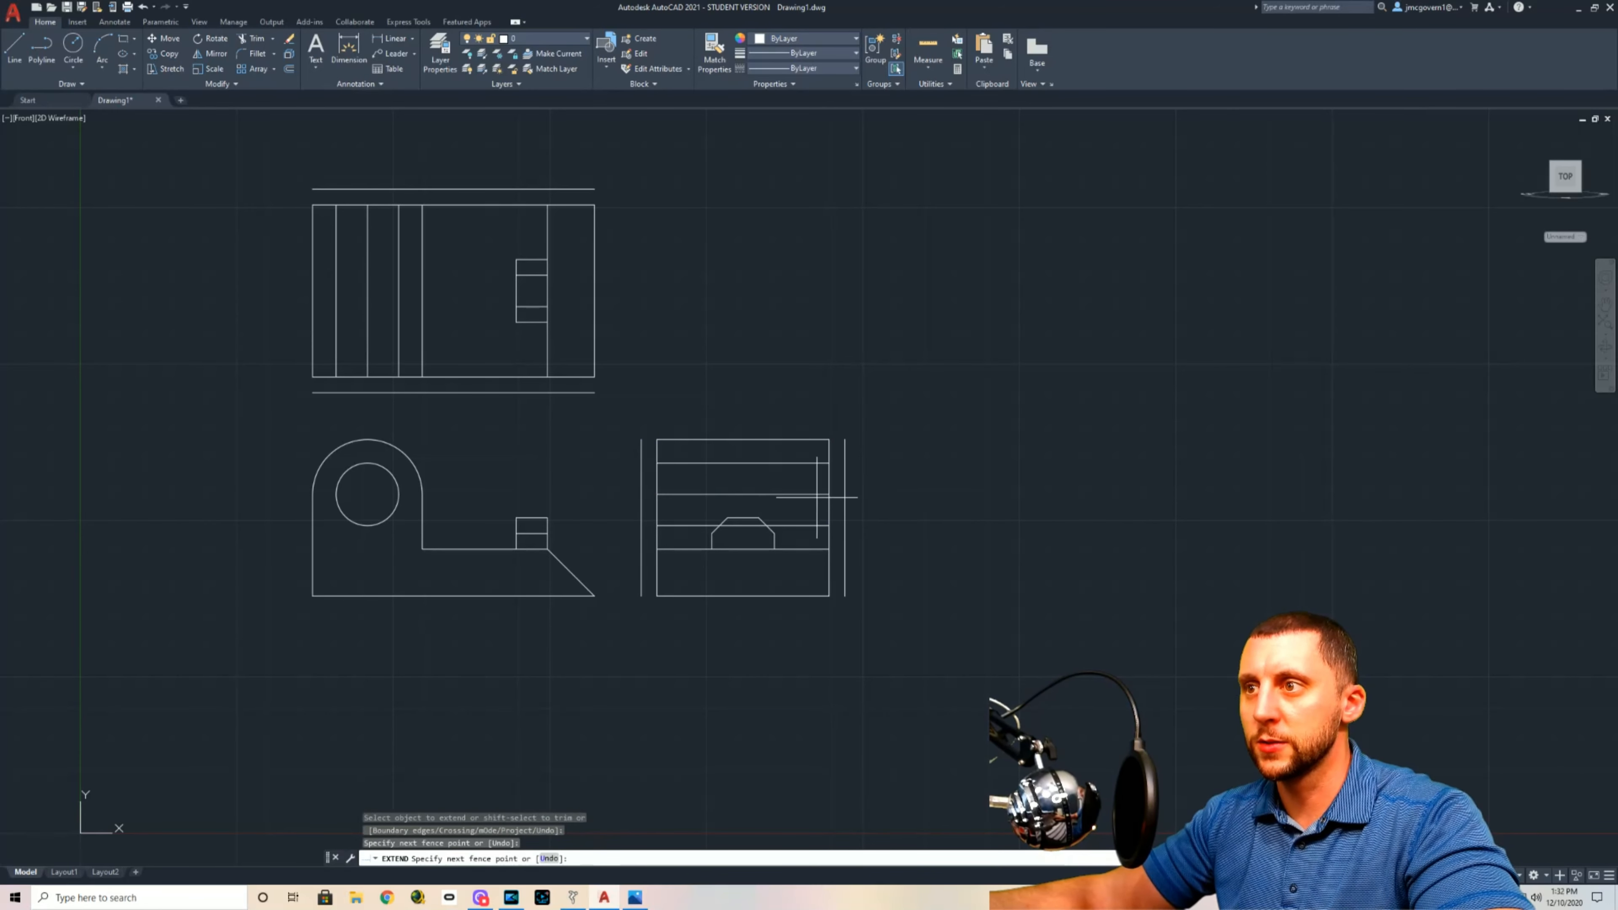
click(802, 484)
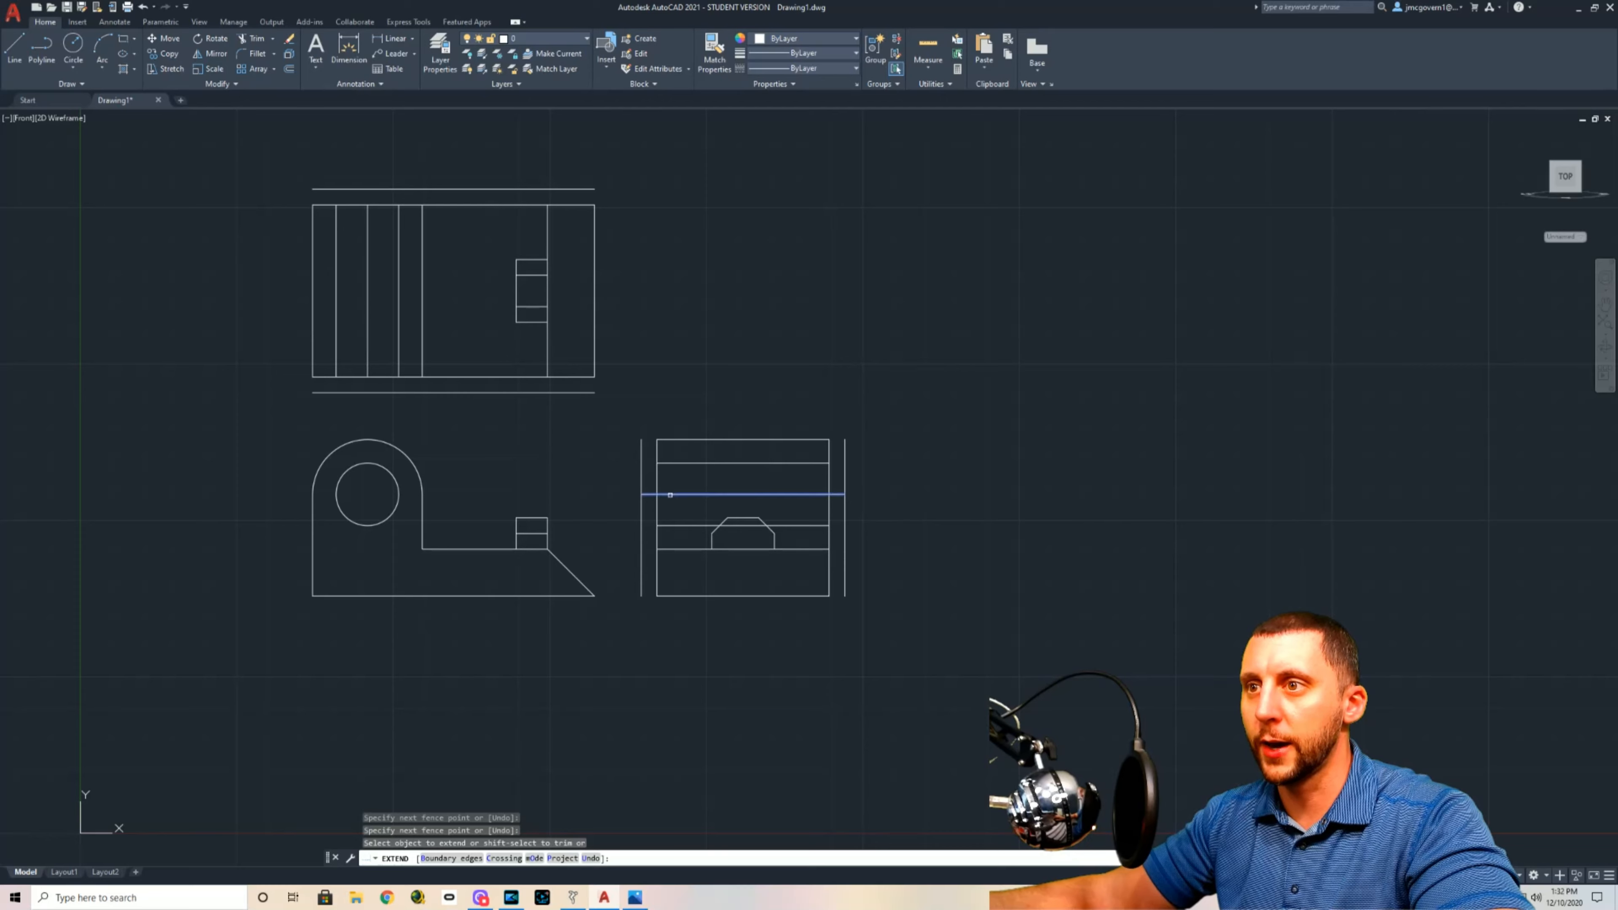
click(670, 495)
click(367, 363)
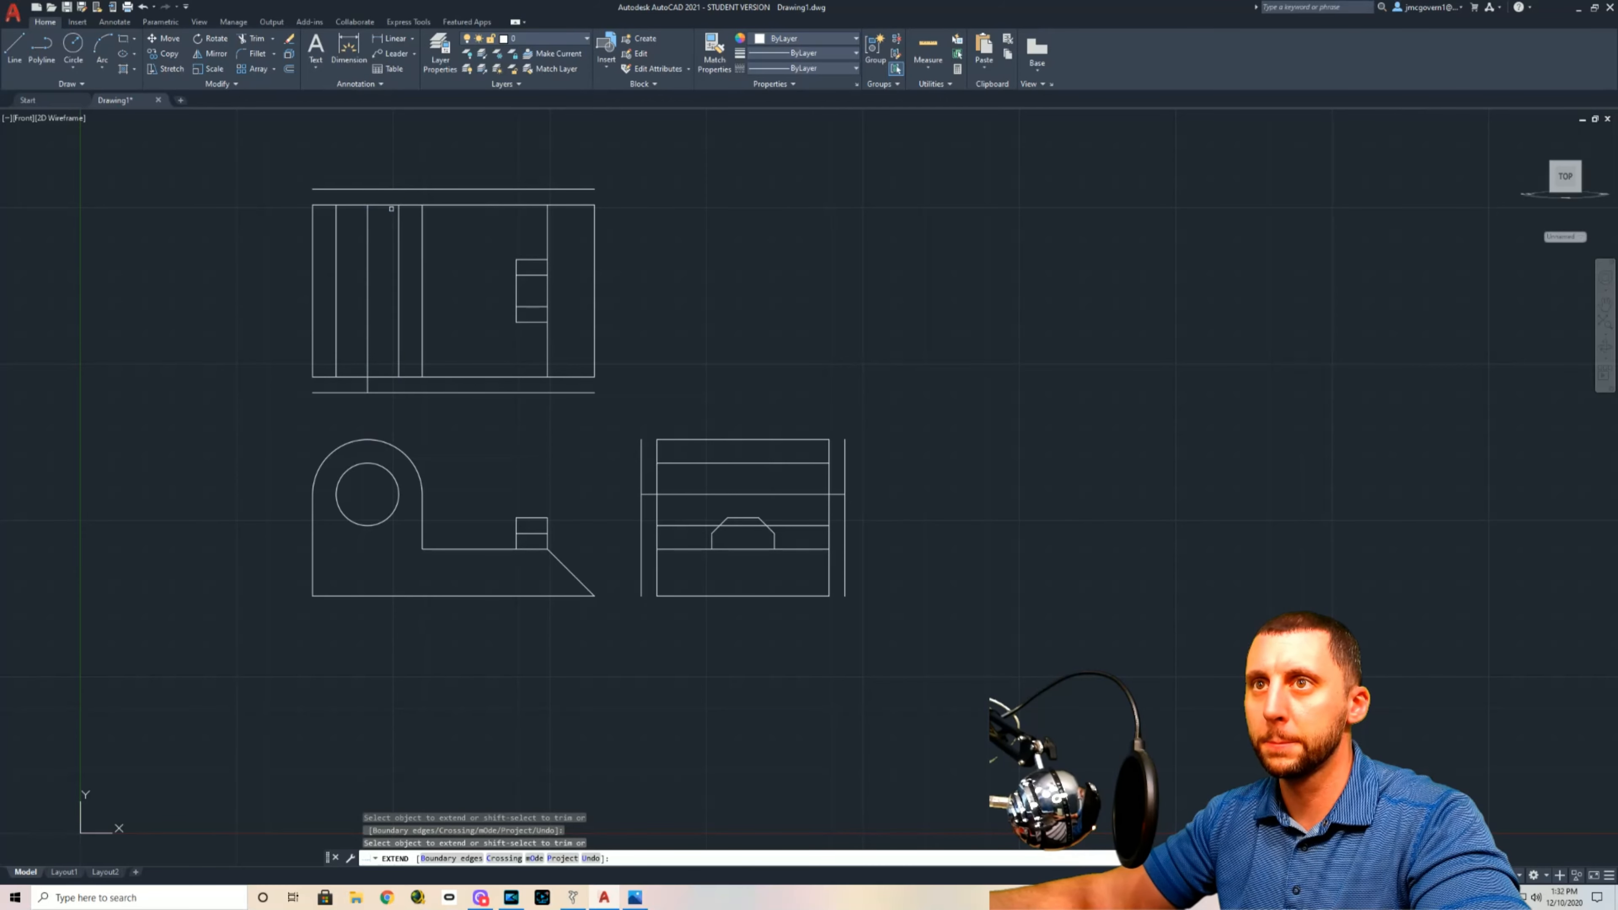
click(369, 214)
key(Escape)
Step: Delete the four offset guide lines around the top and side views
click(395, 198)
click(374, 165)
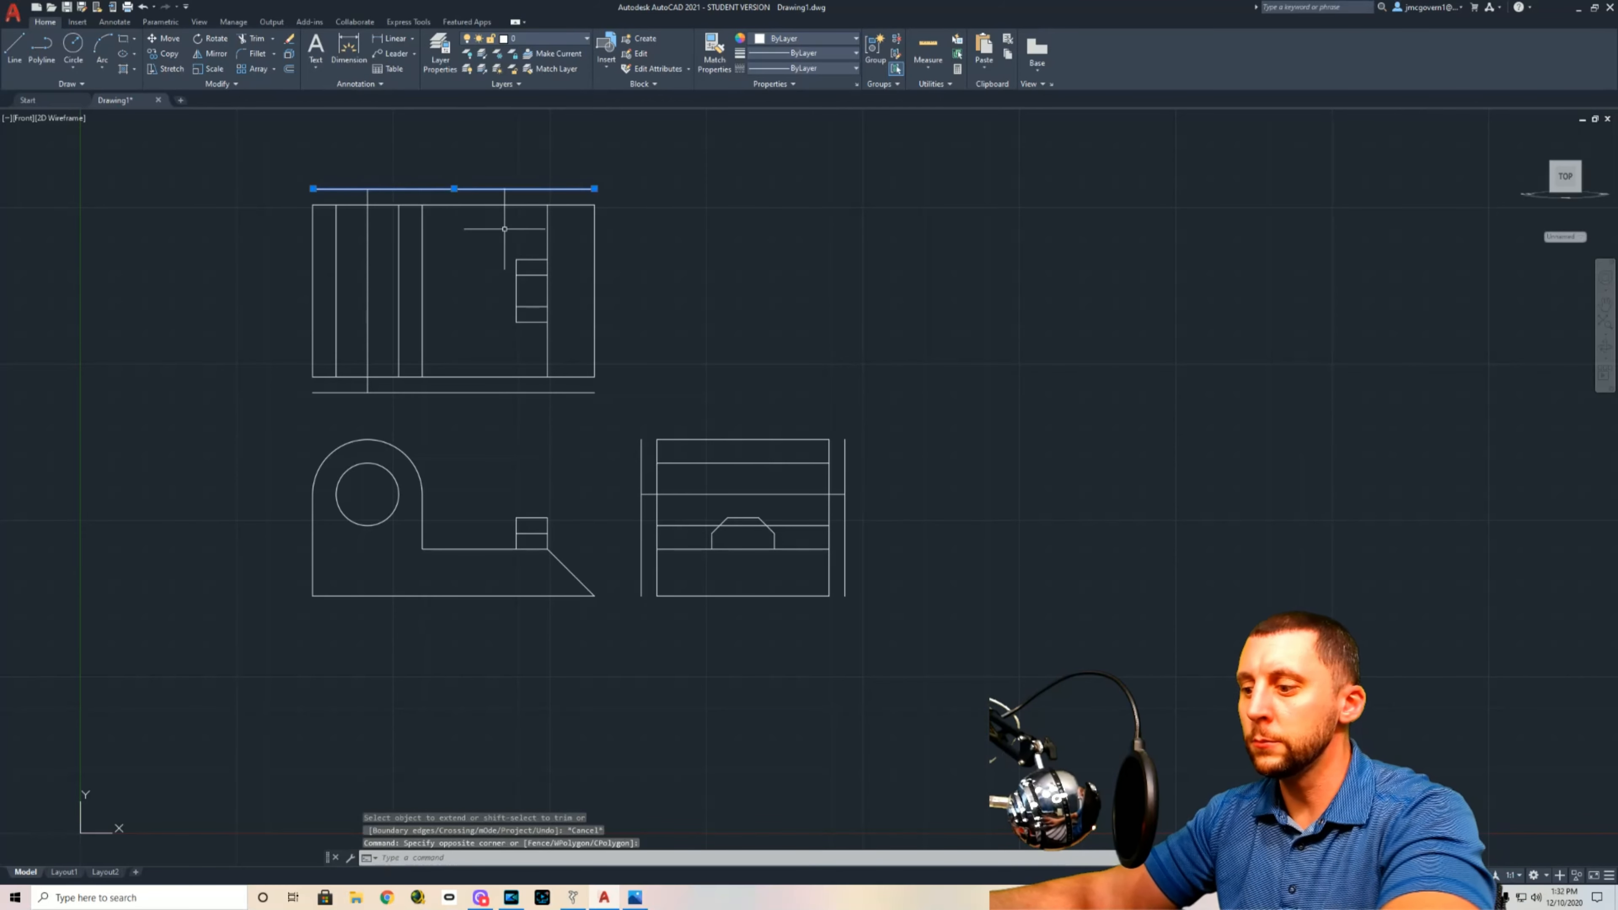
key(Delete)
click(519, 383)
click(511, 397)
key(Delete)
click(649, 451)
click(614, 463)
key(Delete)
click(862, 461)
click(842, 470)
key(Delete)
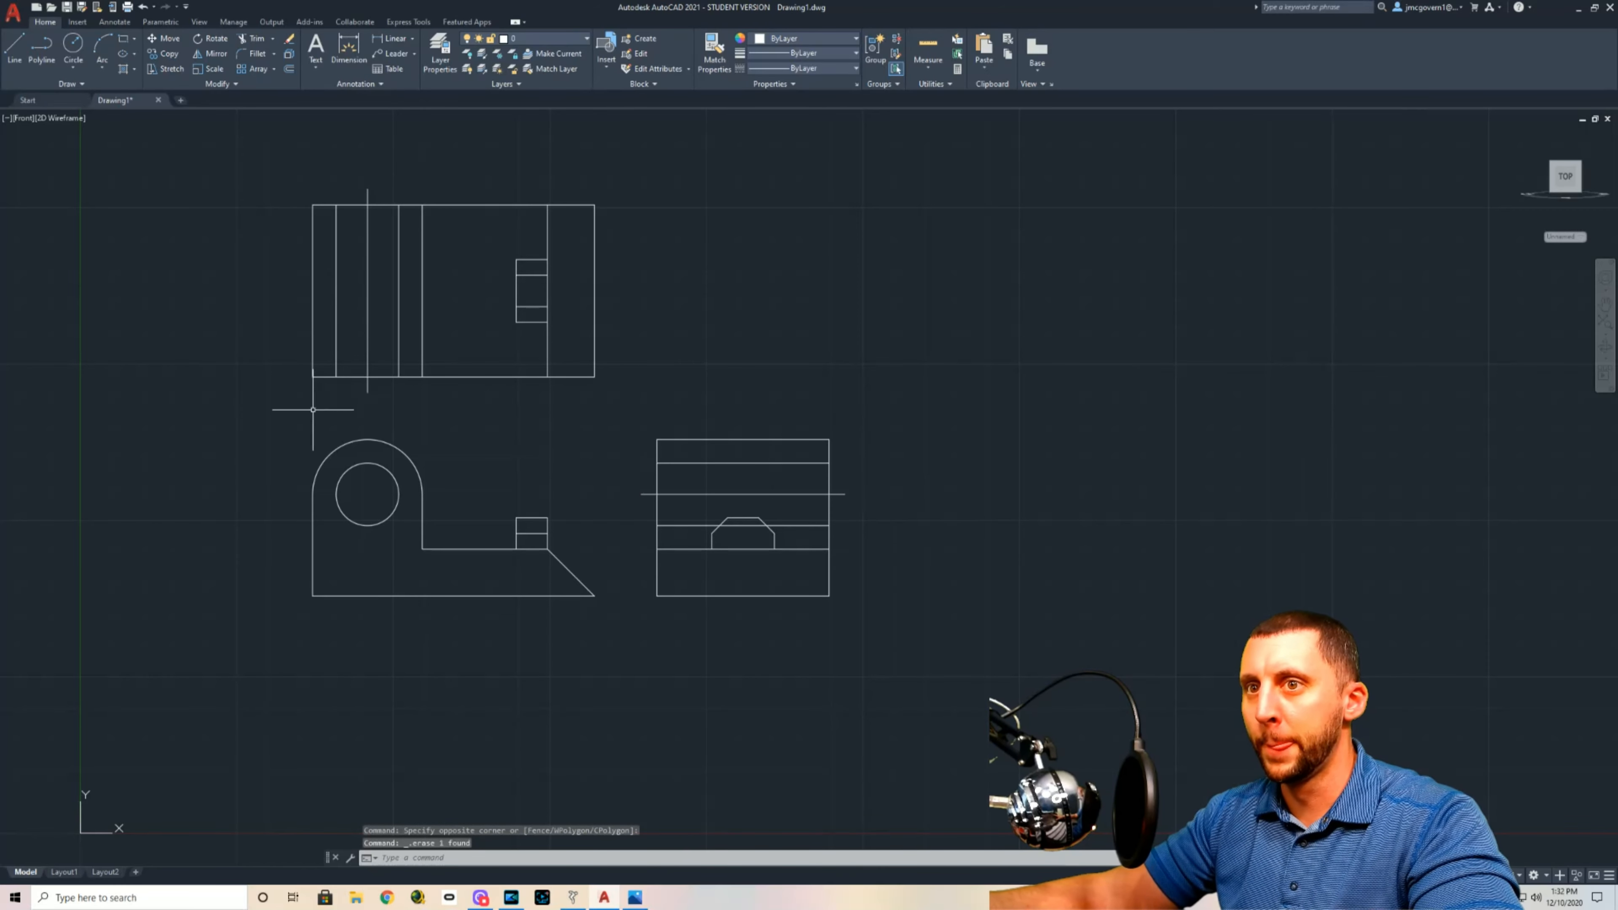
Step: Draw a vertical line in the front view from the top of the outer arc to the bottom quadrant of the hole
click(14, 46)
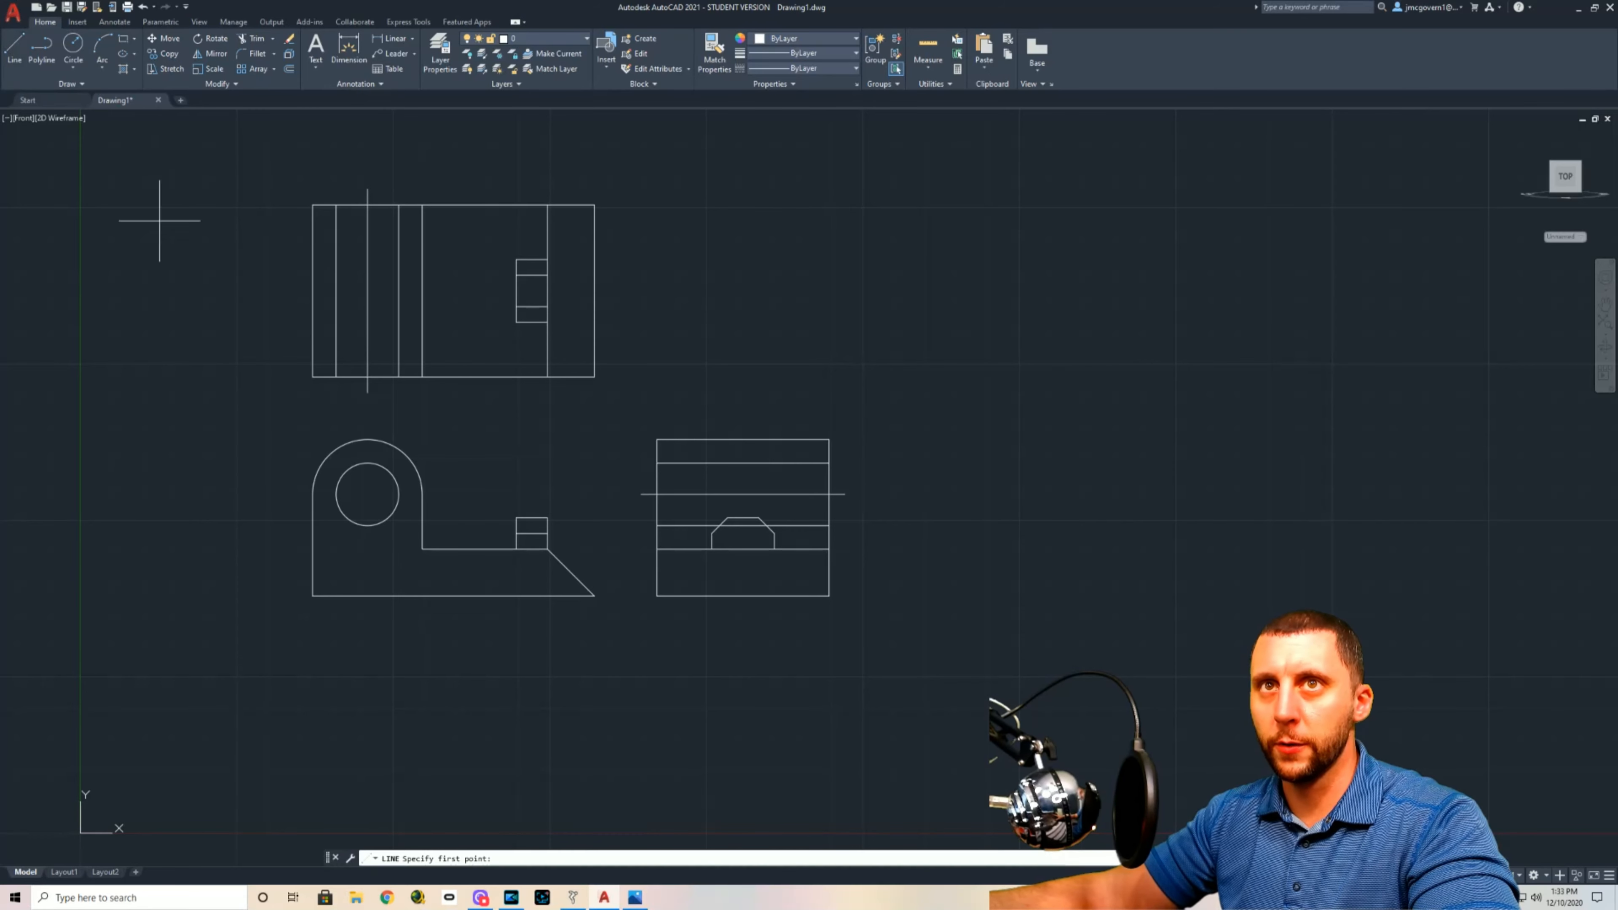
click(368, 440)
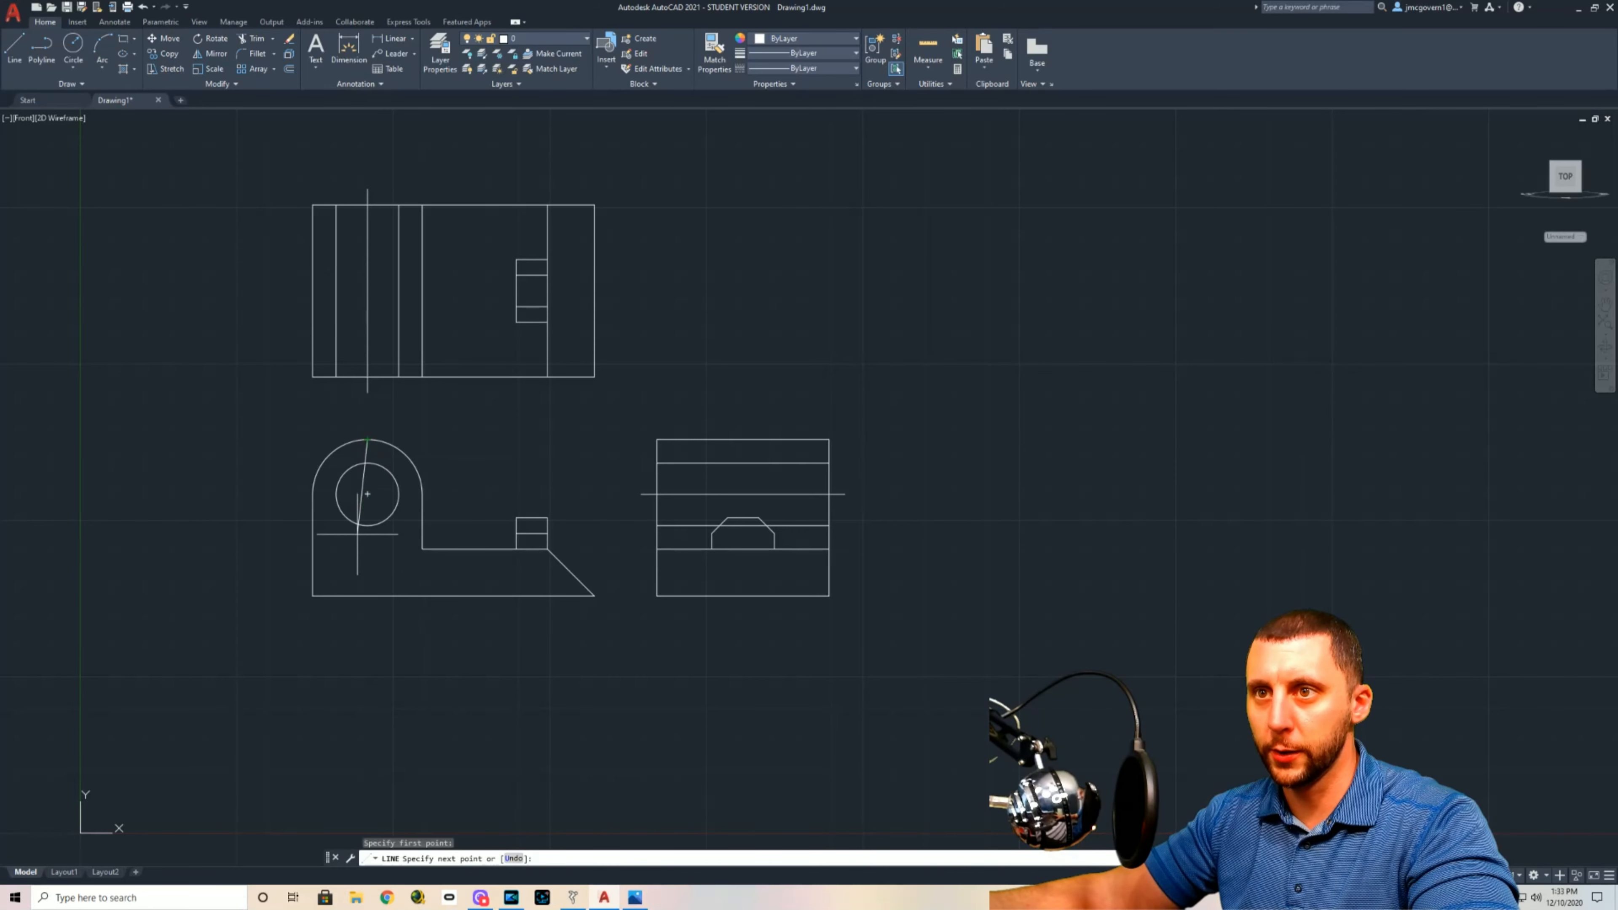
click(367, 525)
key(Escape)
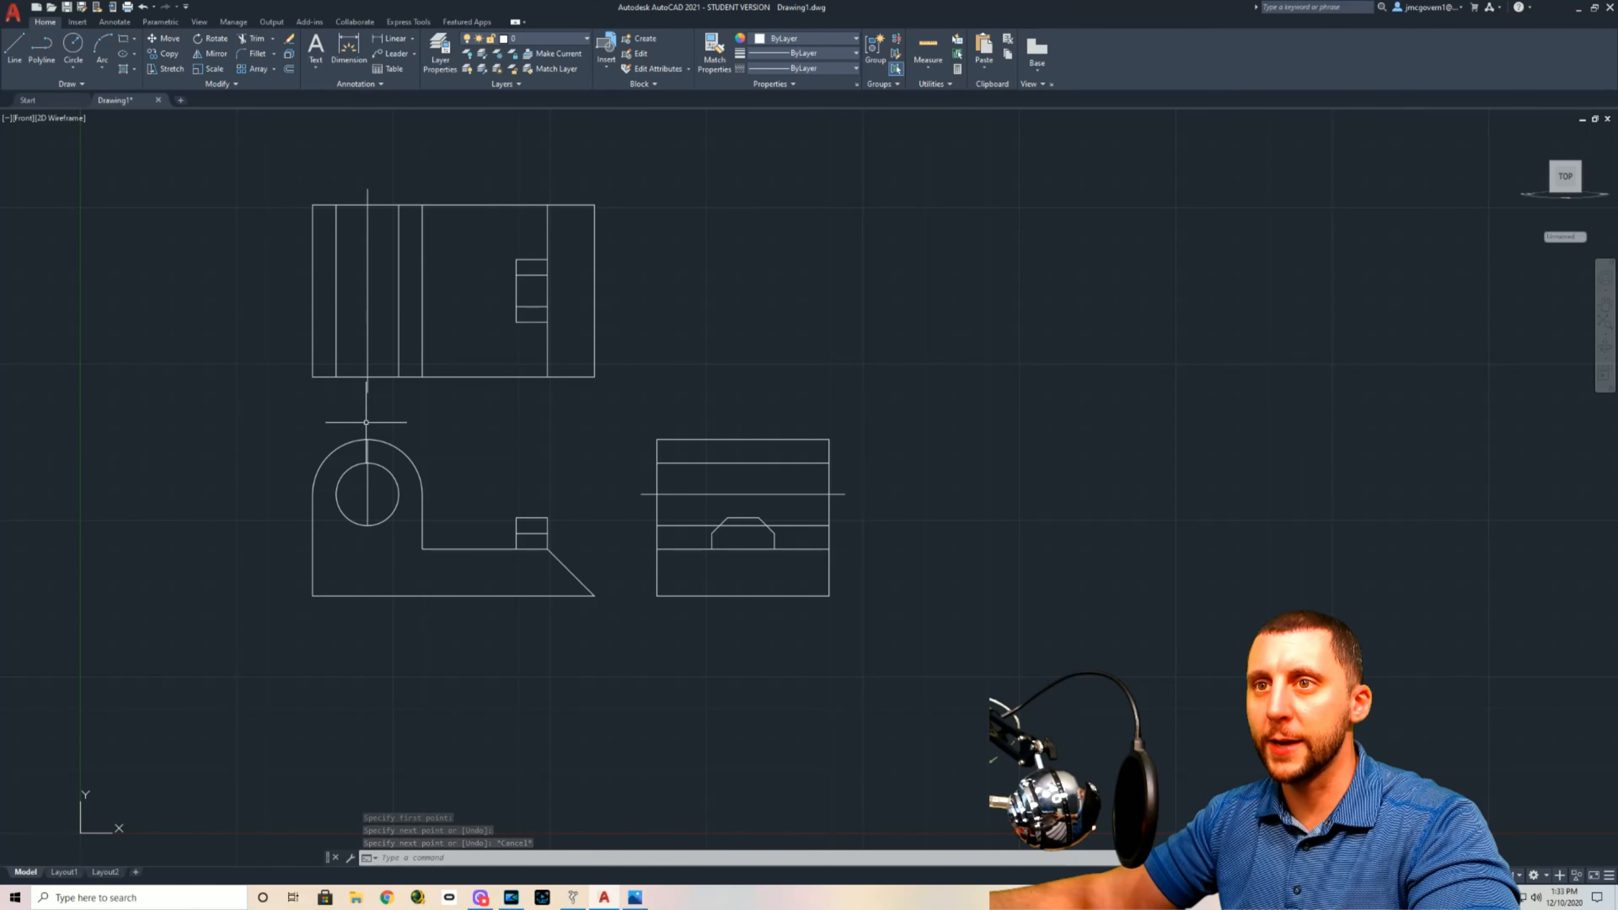
Step: Offset the front view's outer arc 1/4 outward
click(289, 72)
text(1/)
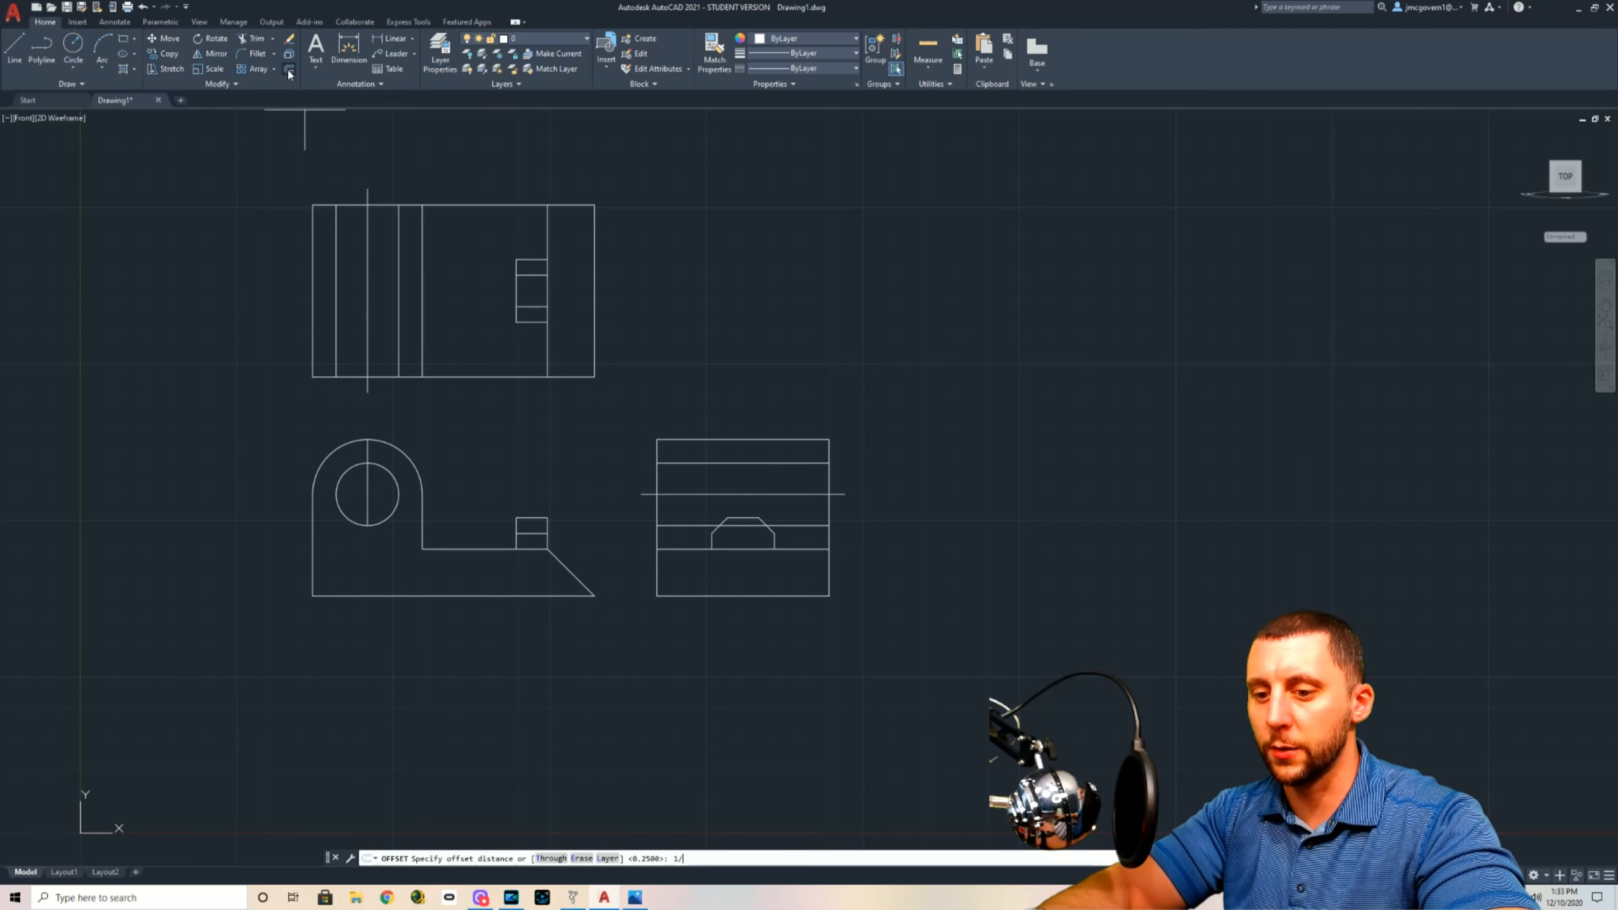
text(4)
key(Return)
click(389, 441)
click(423, 428)
key(Return)
Step: Extend the upper end of the hole's vertical centre line to the offset arc
text(ex)
key(Return)
click(350, 440)
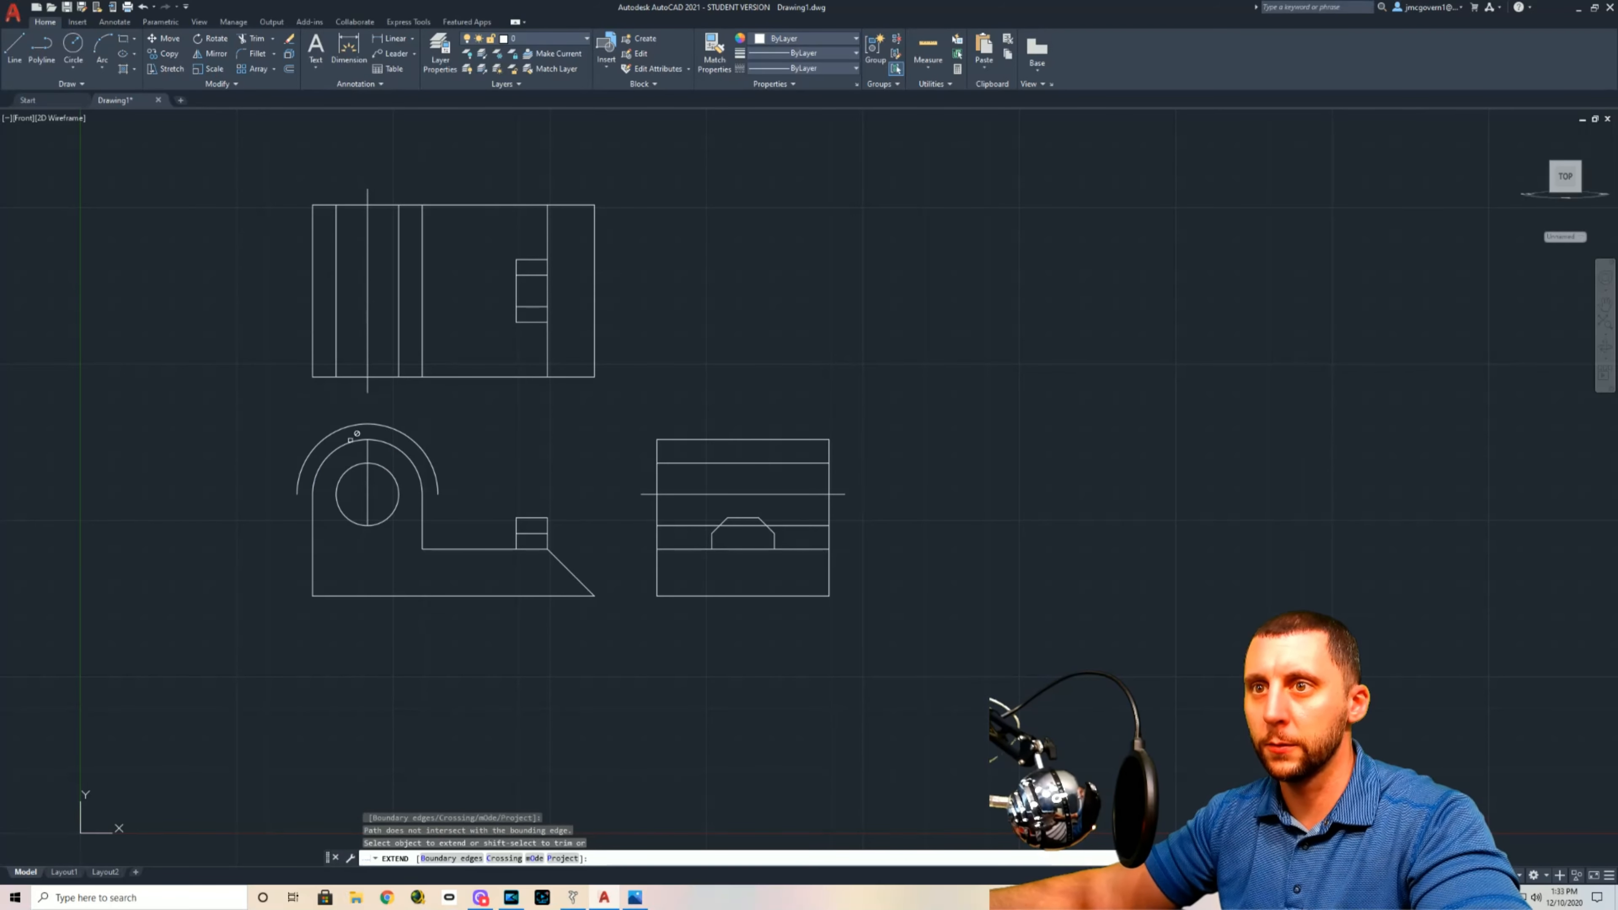
click(367, 447)
key(Escape)
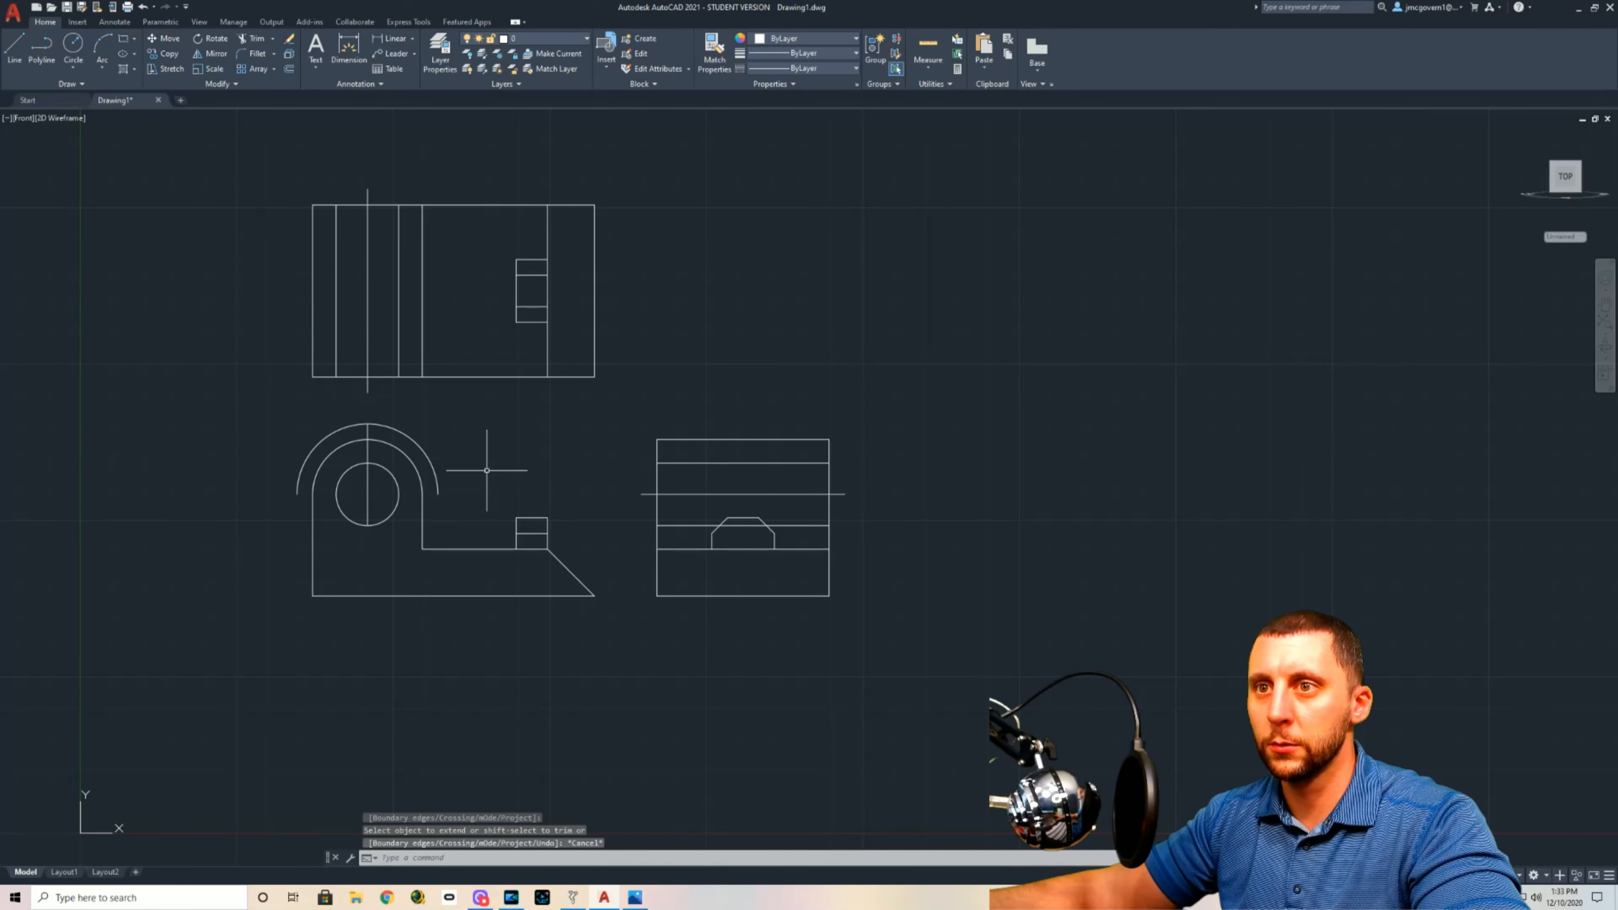
Step: Offset the front view's hole circle 1/4 outward
text(offset)
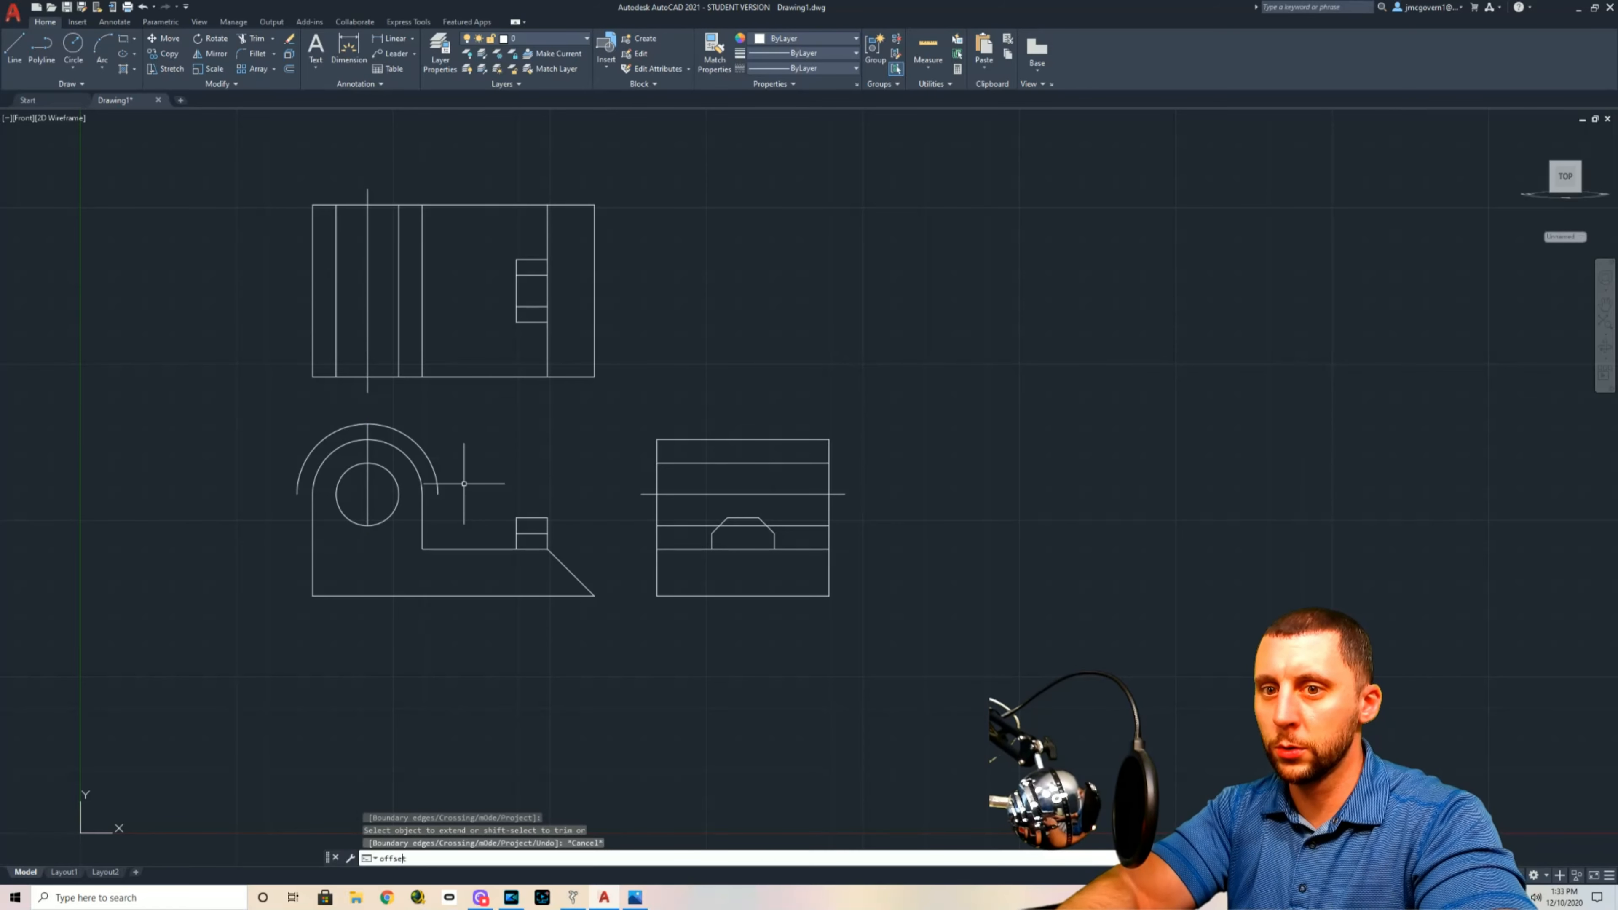
key(Return)
key(Return)
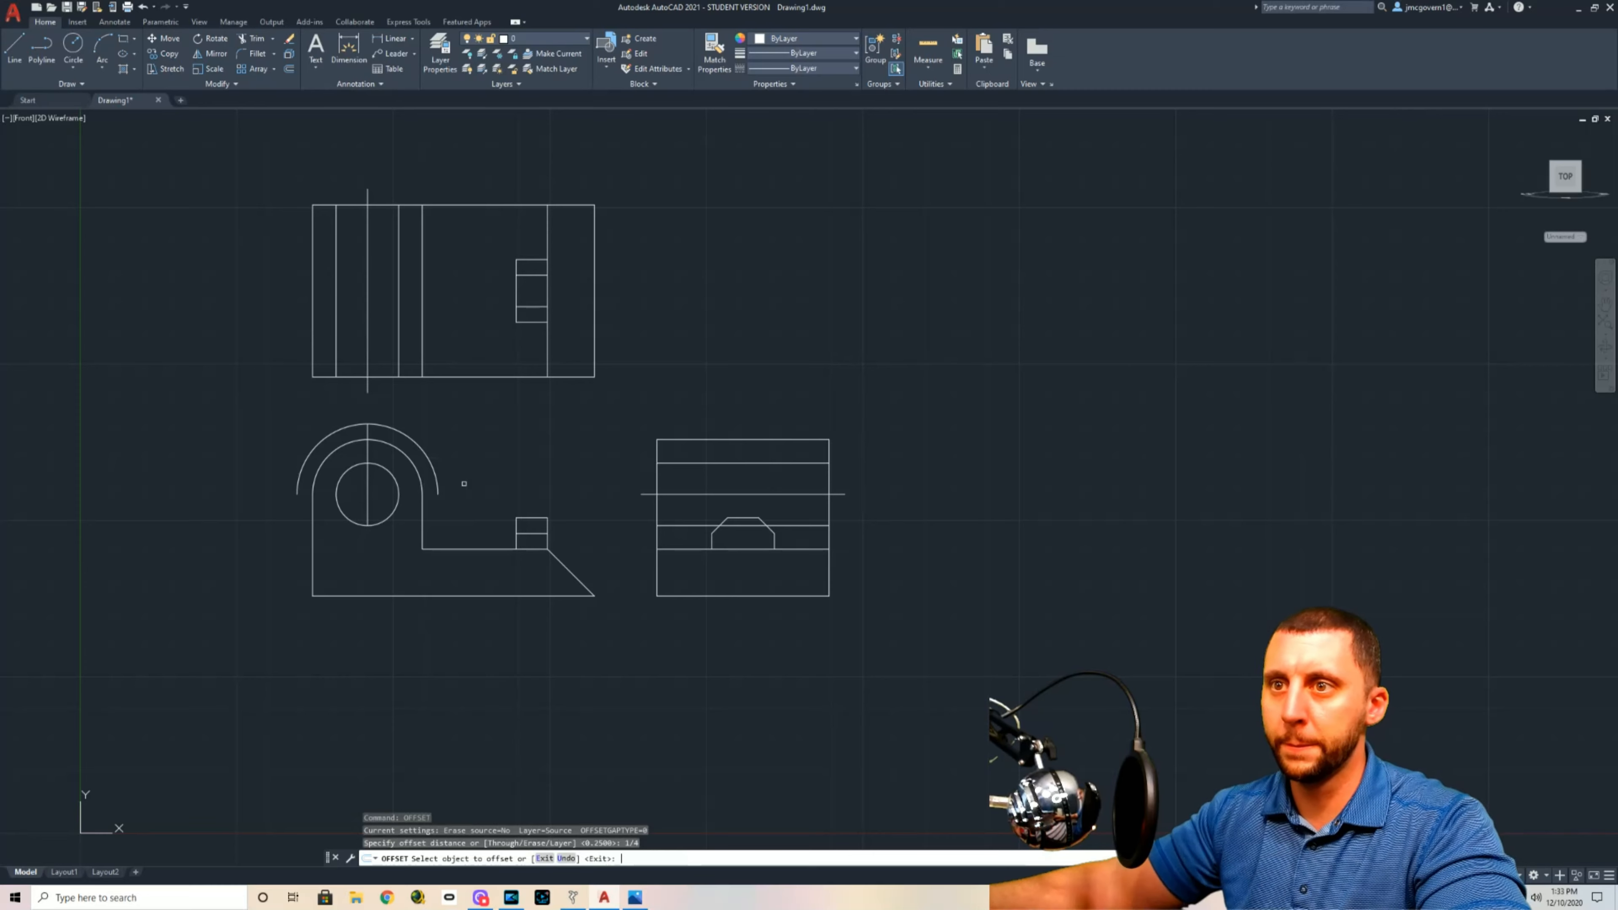
click(388, 519)
click(399, 454)
key(Escape)
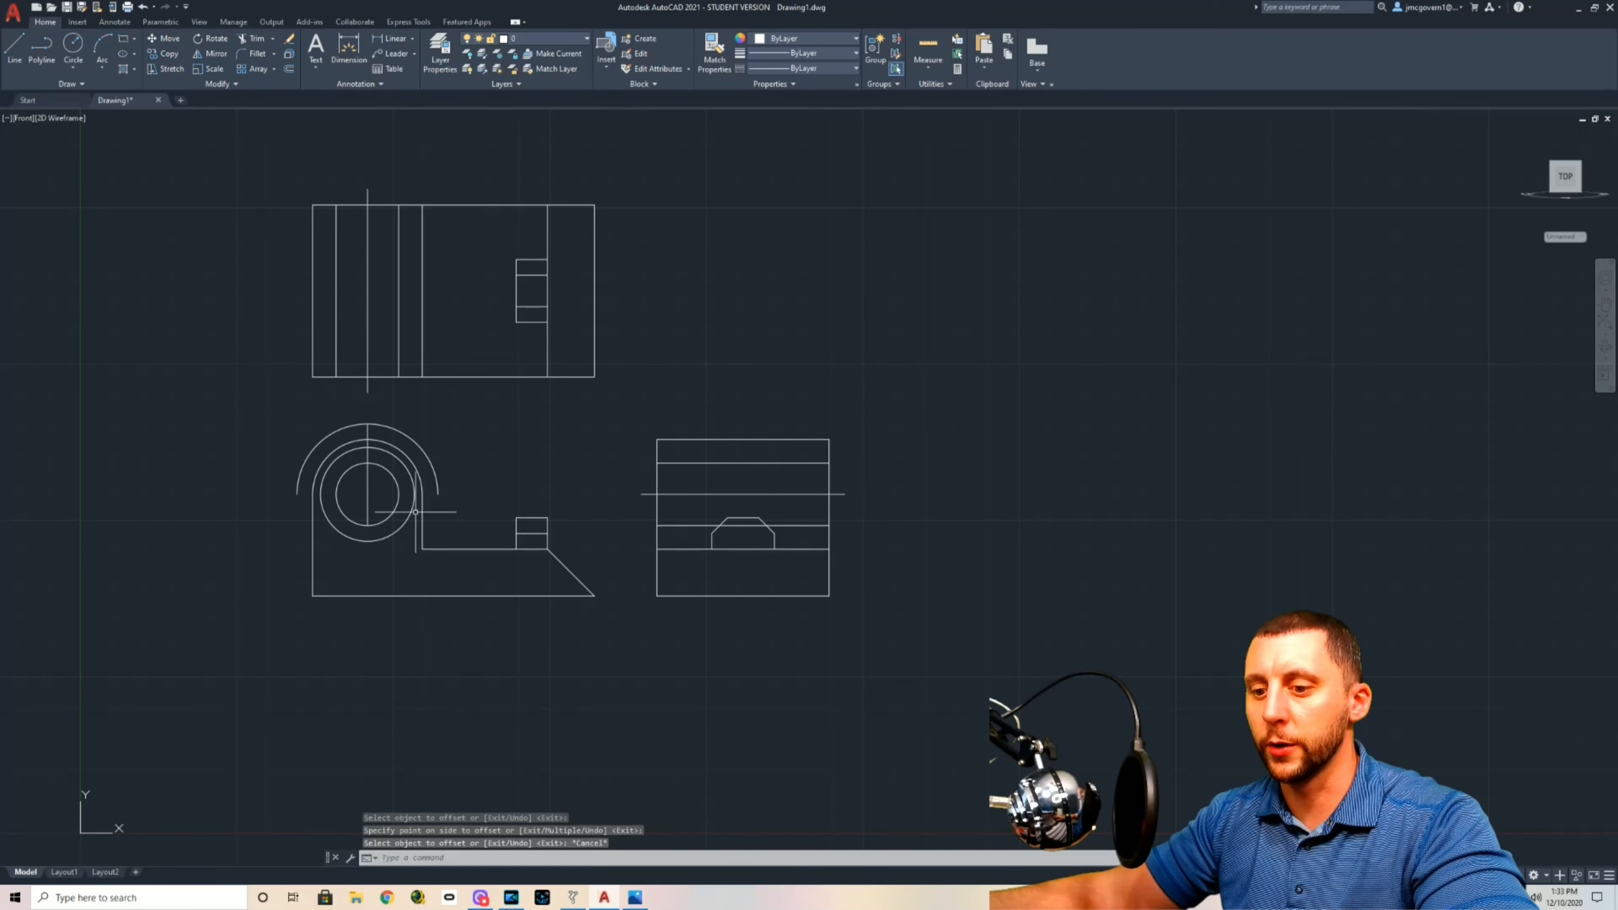
Step: Extend the lower end of the front view's vertical centre line to the circle offset around the hole
text(ex)
key(Return)
click(367, 517)
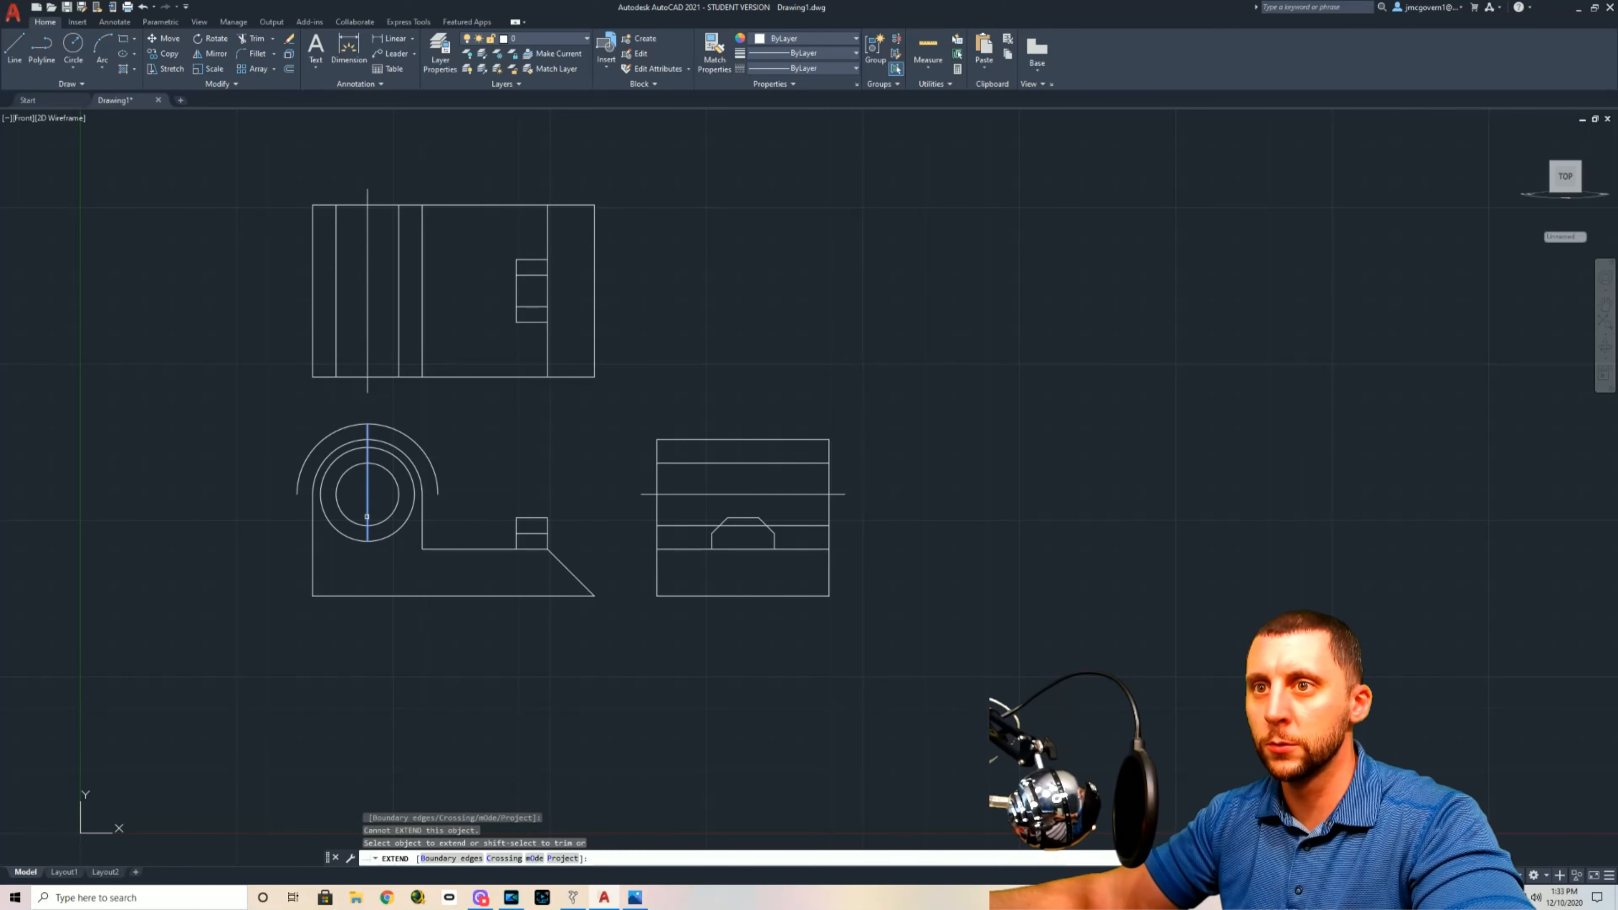
key(Escape)
Step: Erase the offset circle around the hole and the offset arc outside the front view's rounded top
click(401, 526)
key(Delete)
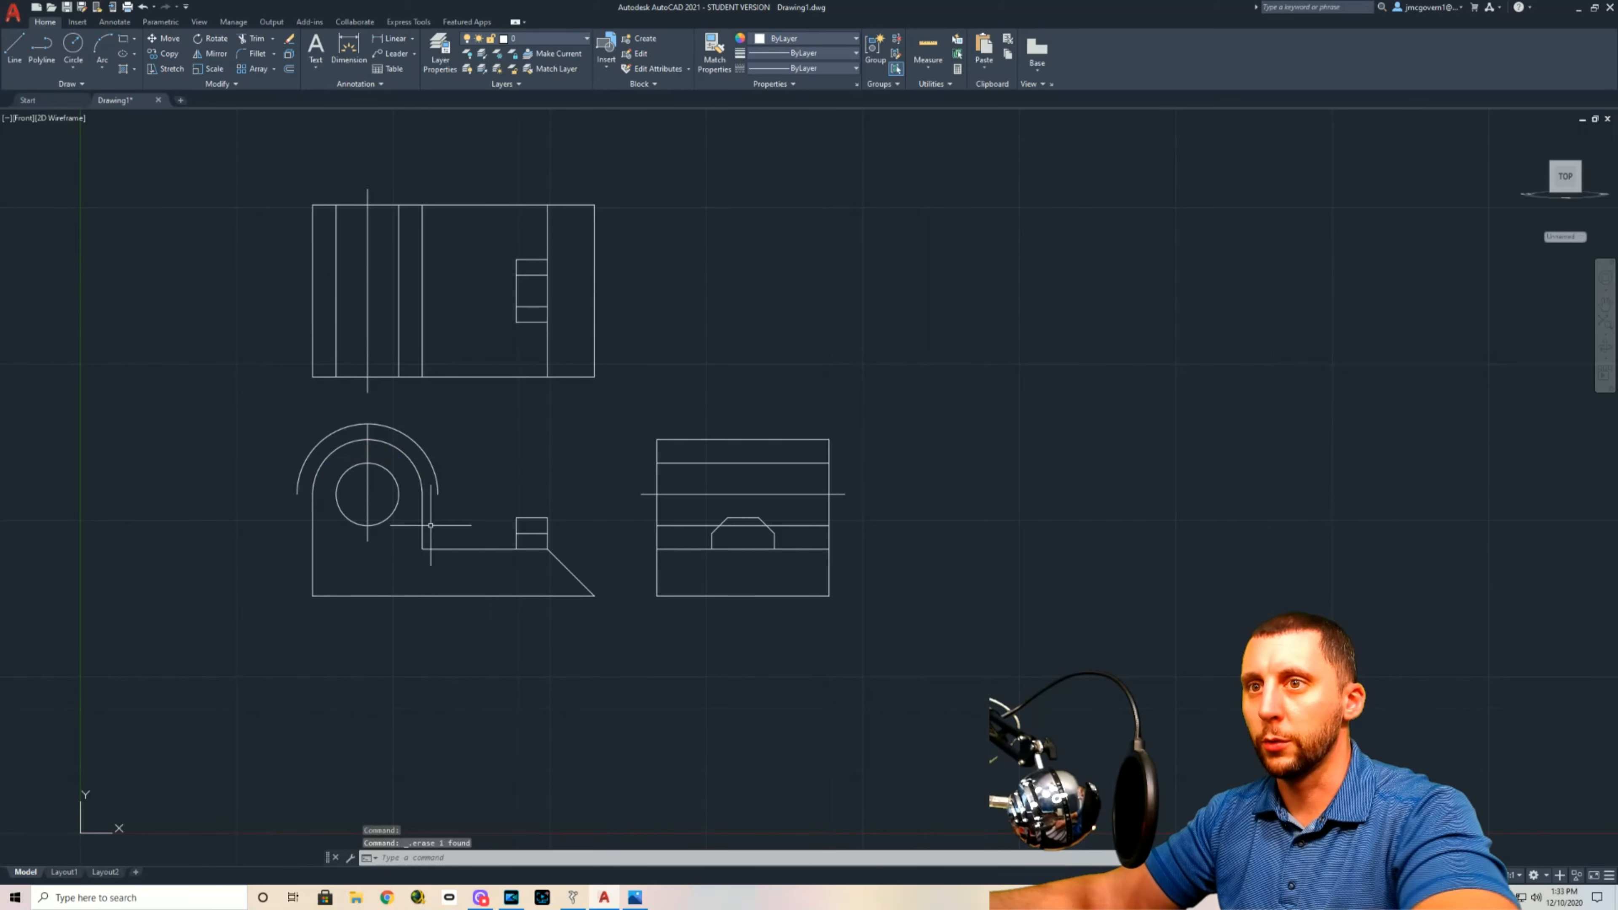
click(432, 466)
key(Delete)
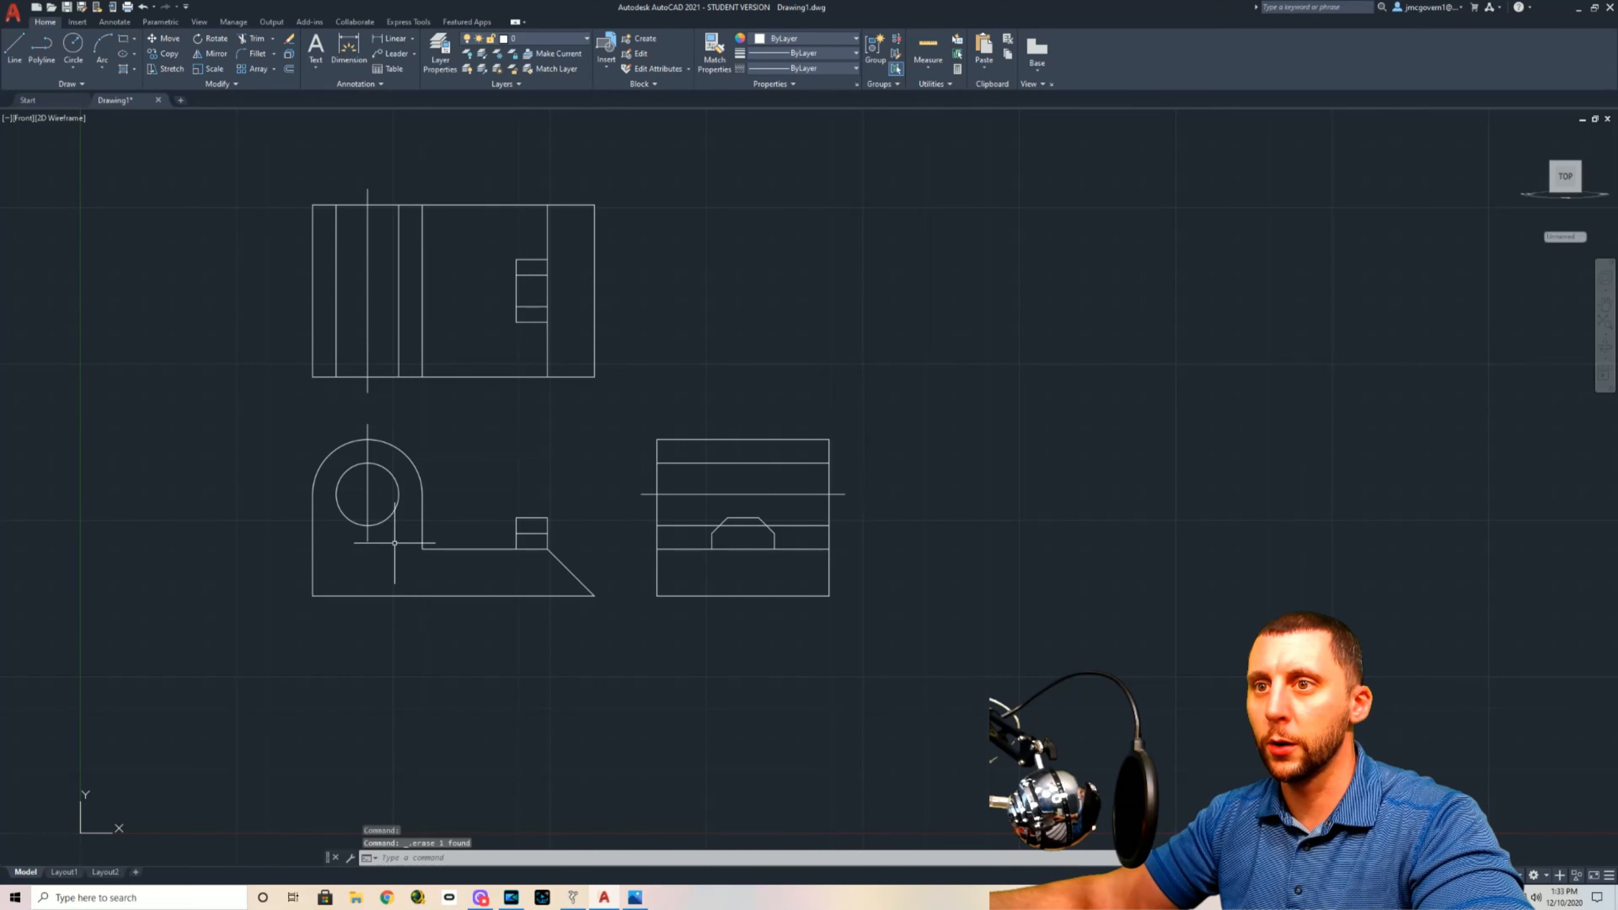
click(414, 466)
key(Escape)
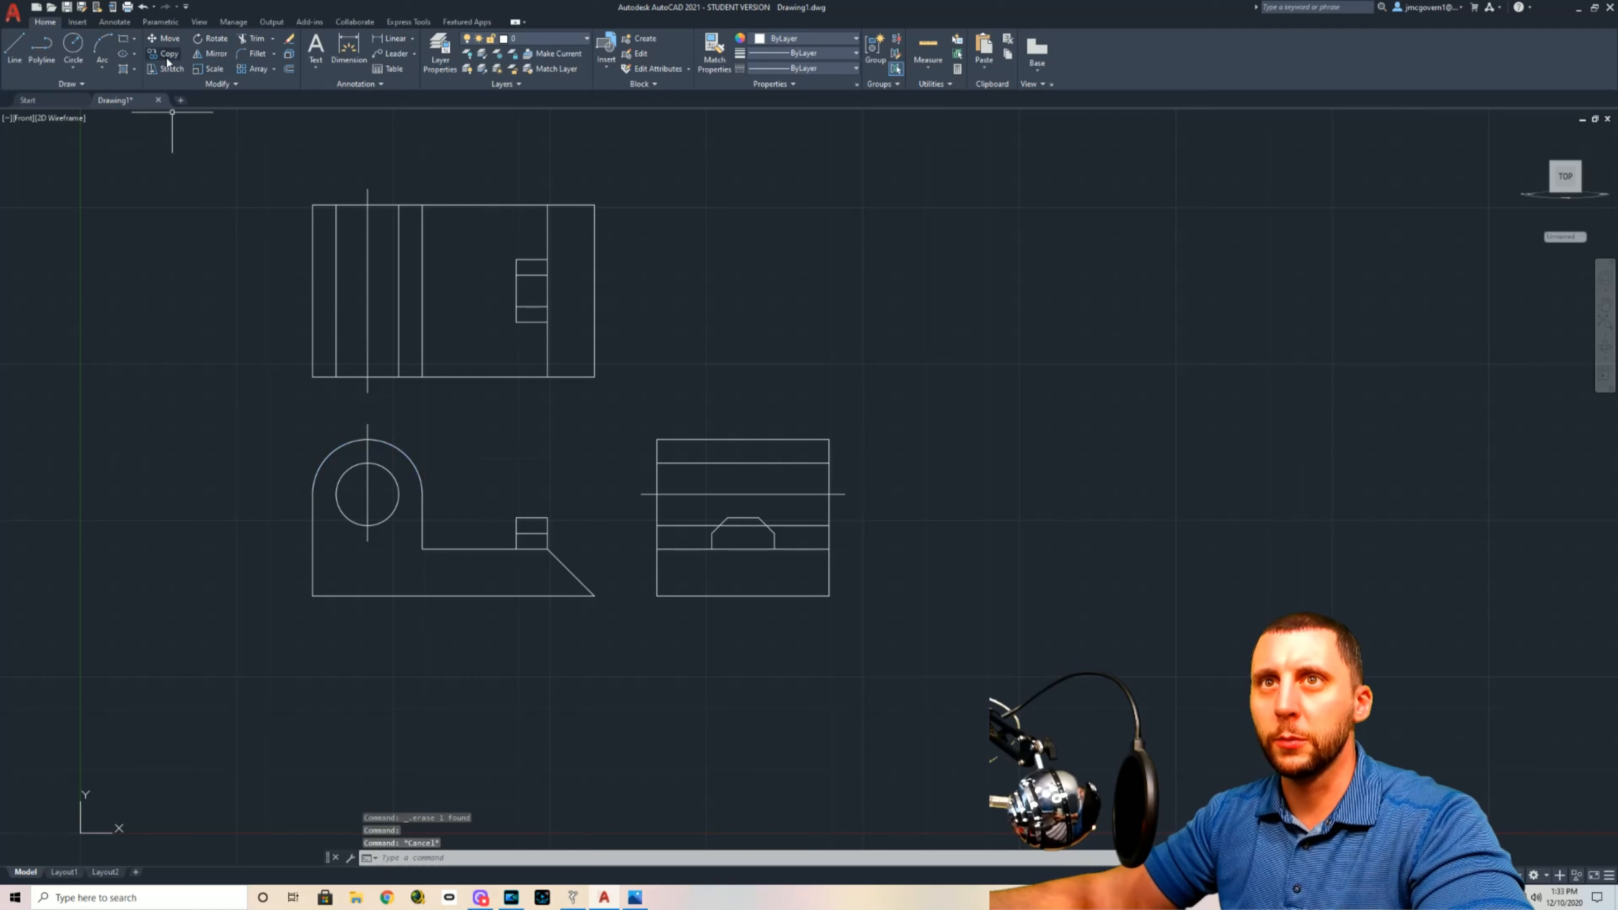
Step: Draw a construction circle centred on the front view's hole with the same radius as the outer arc
click(72, 46)
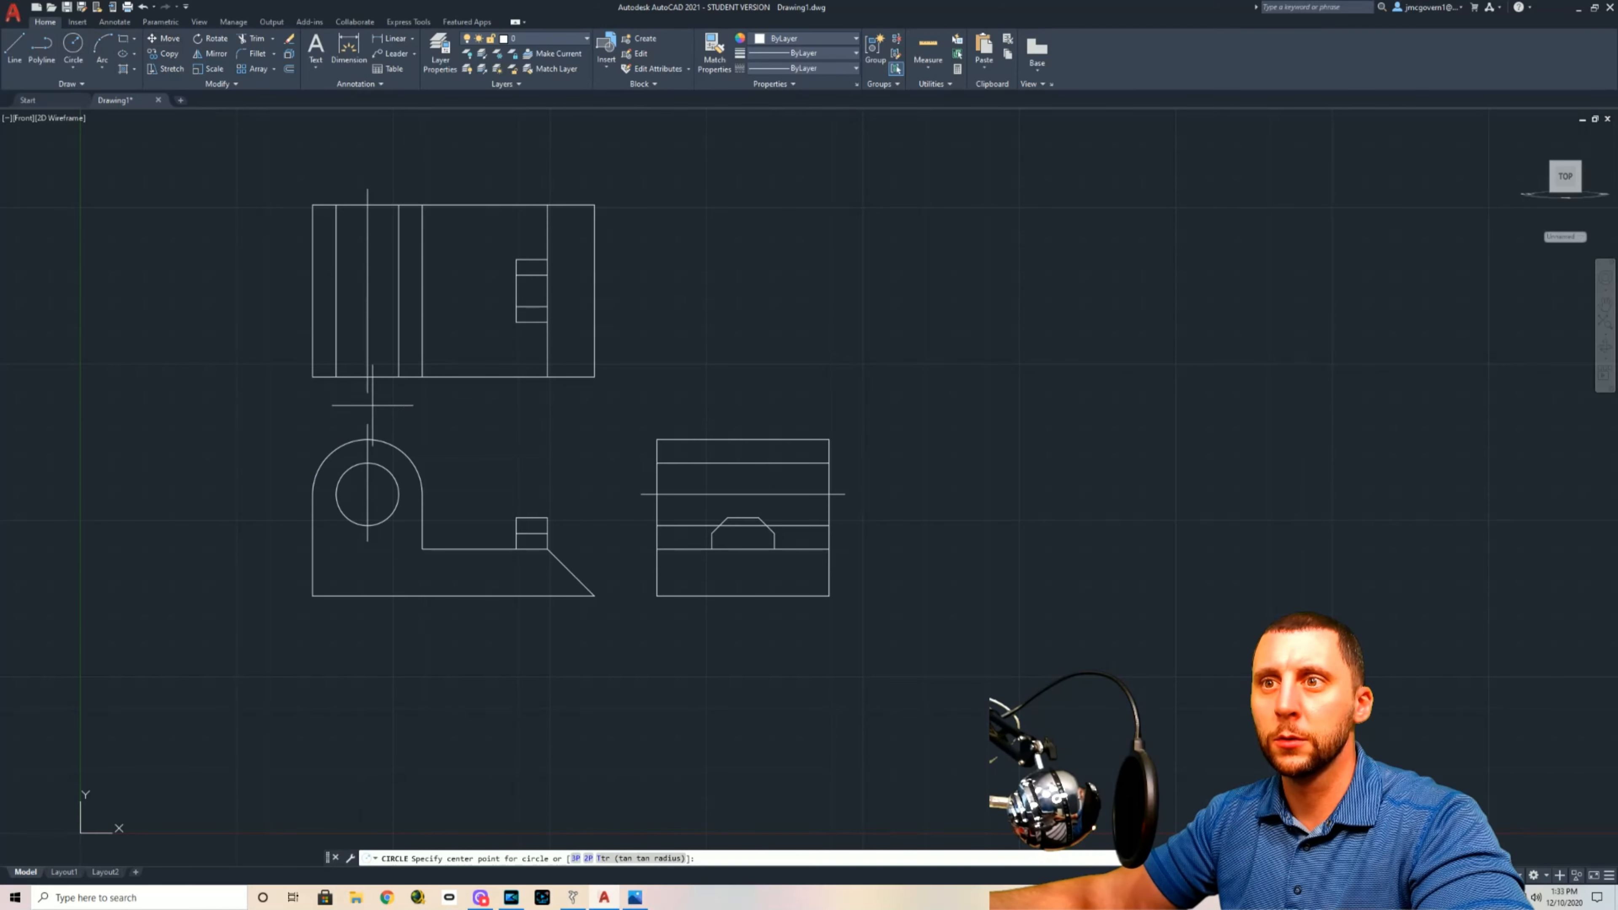
click(367, 494)
key(Escape)
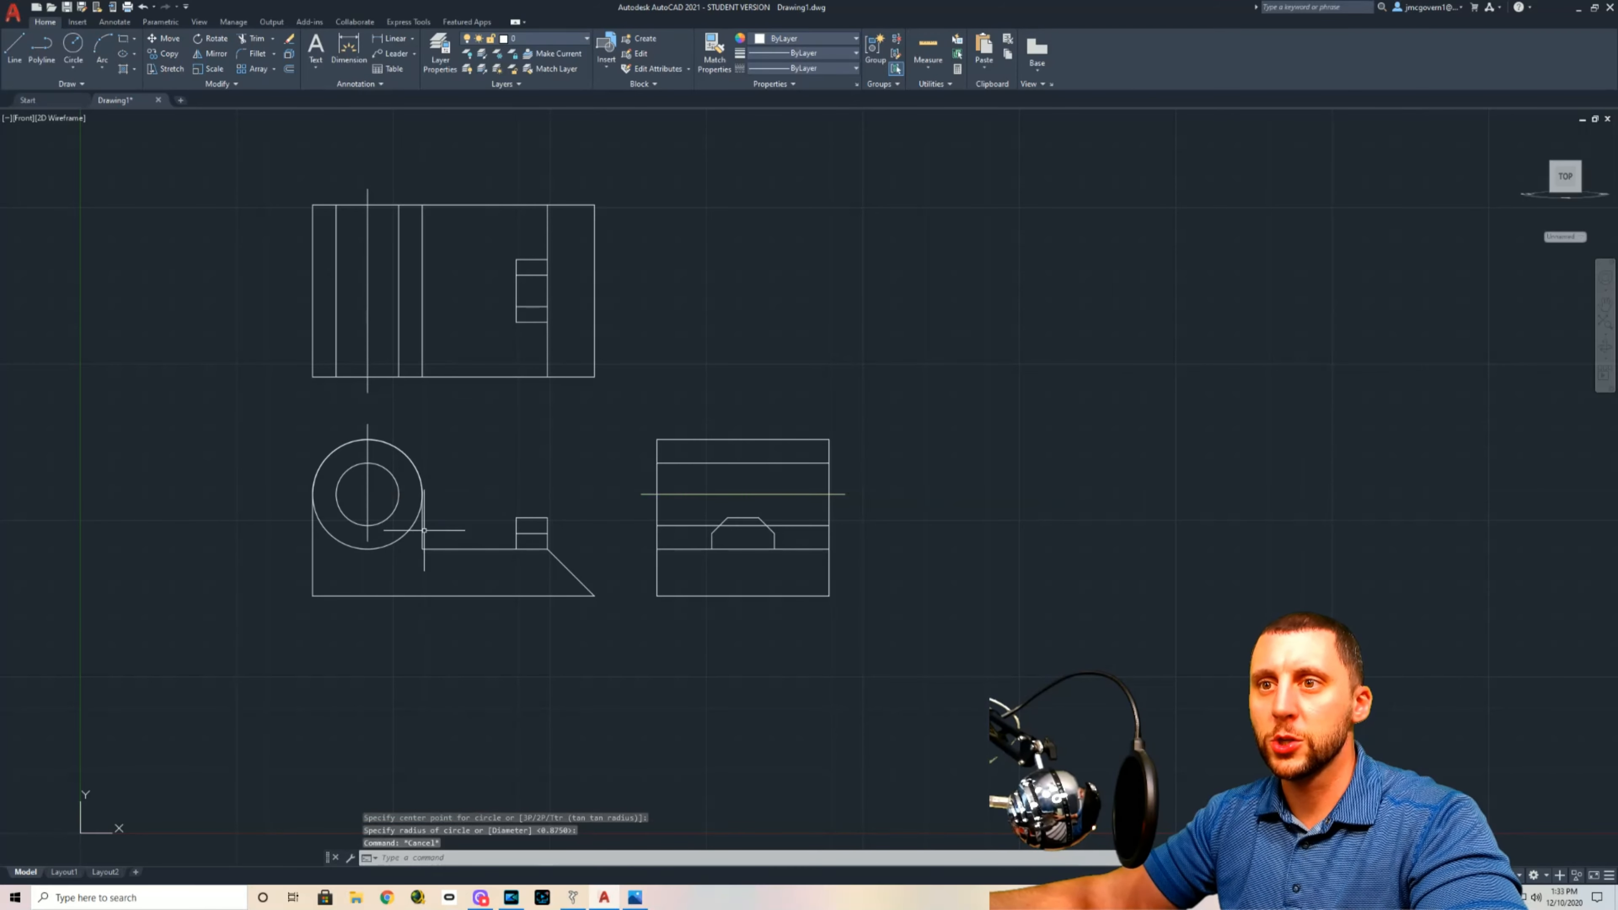
scroll(371, 553, up, 2)
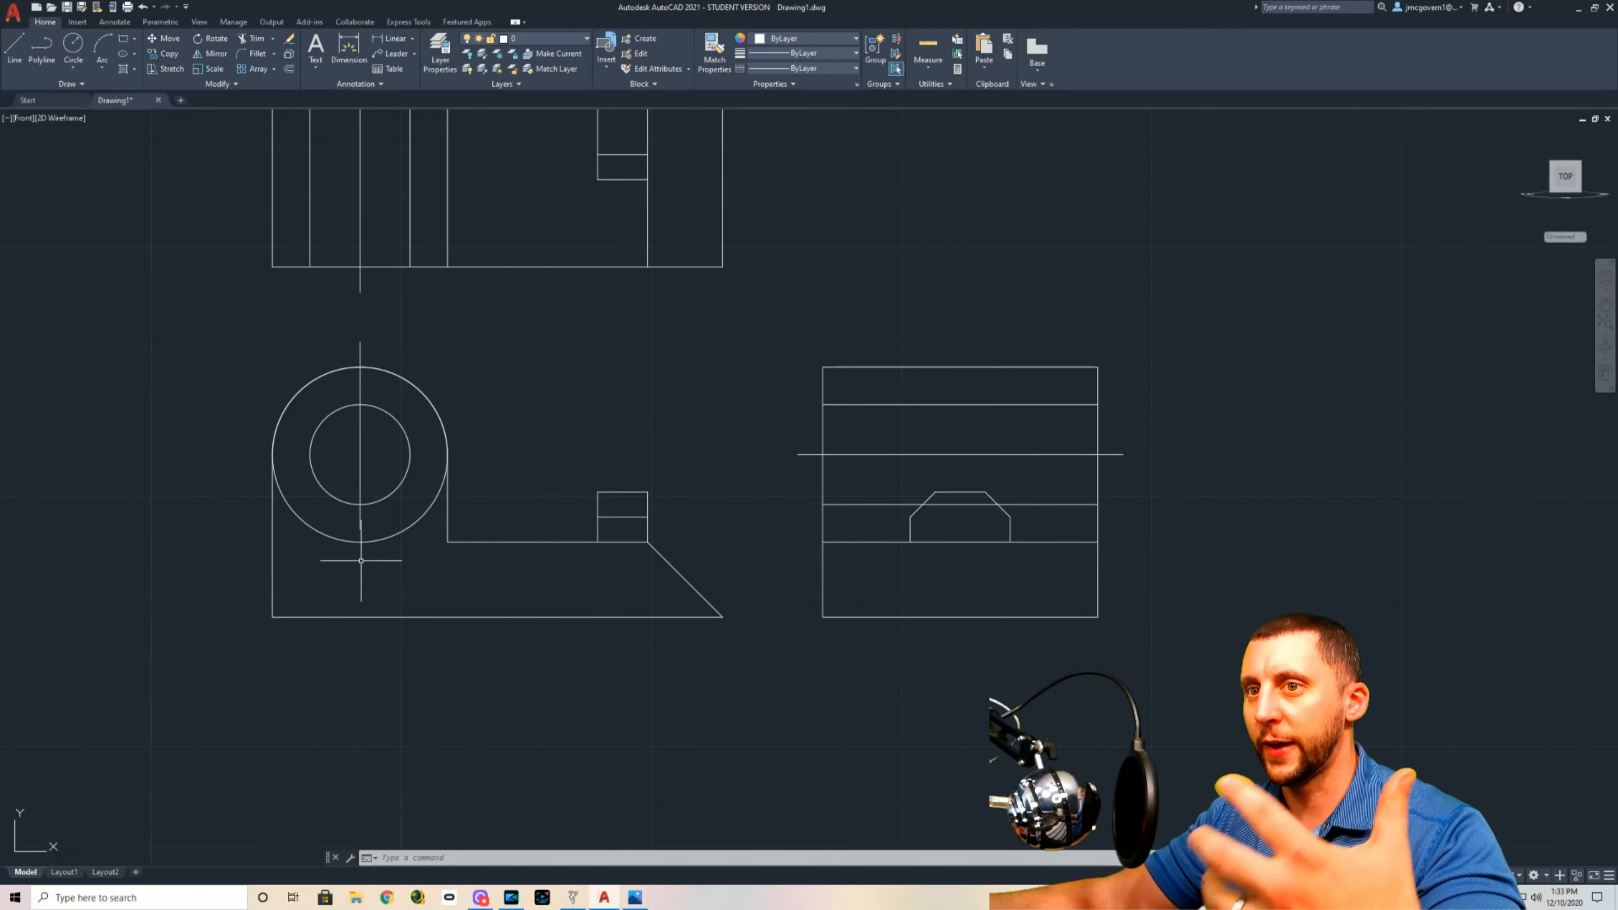
Step: Extend the lower end of the vertical centre line to the construction circle
text(ex)
key(Return)
click(378, 543)
key(Escape)
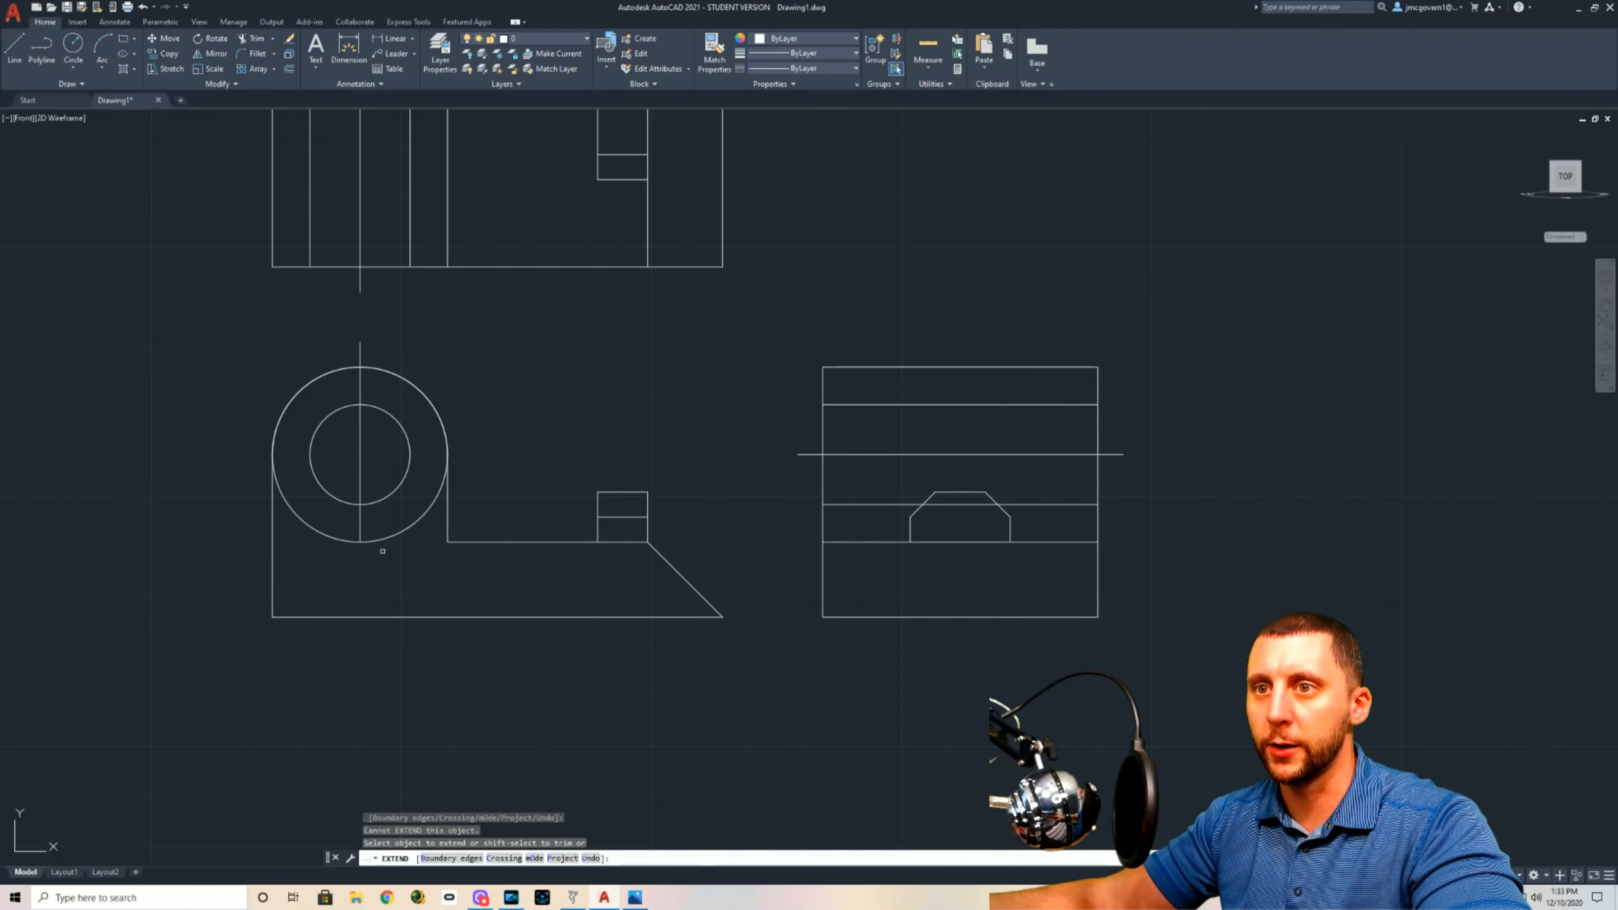
Step: Offset the construction circle 1/4 outward
click(288, 71)
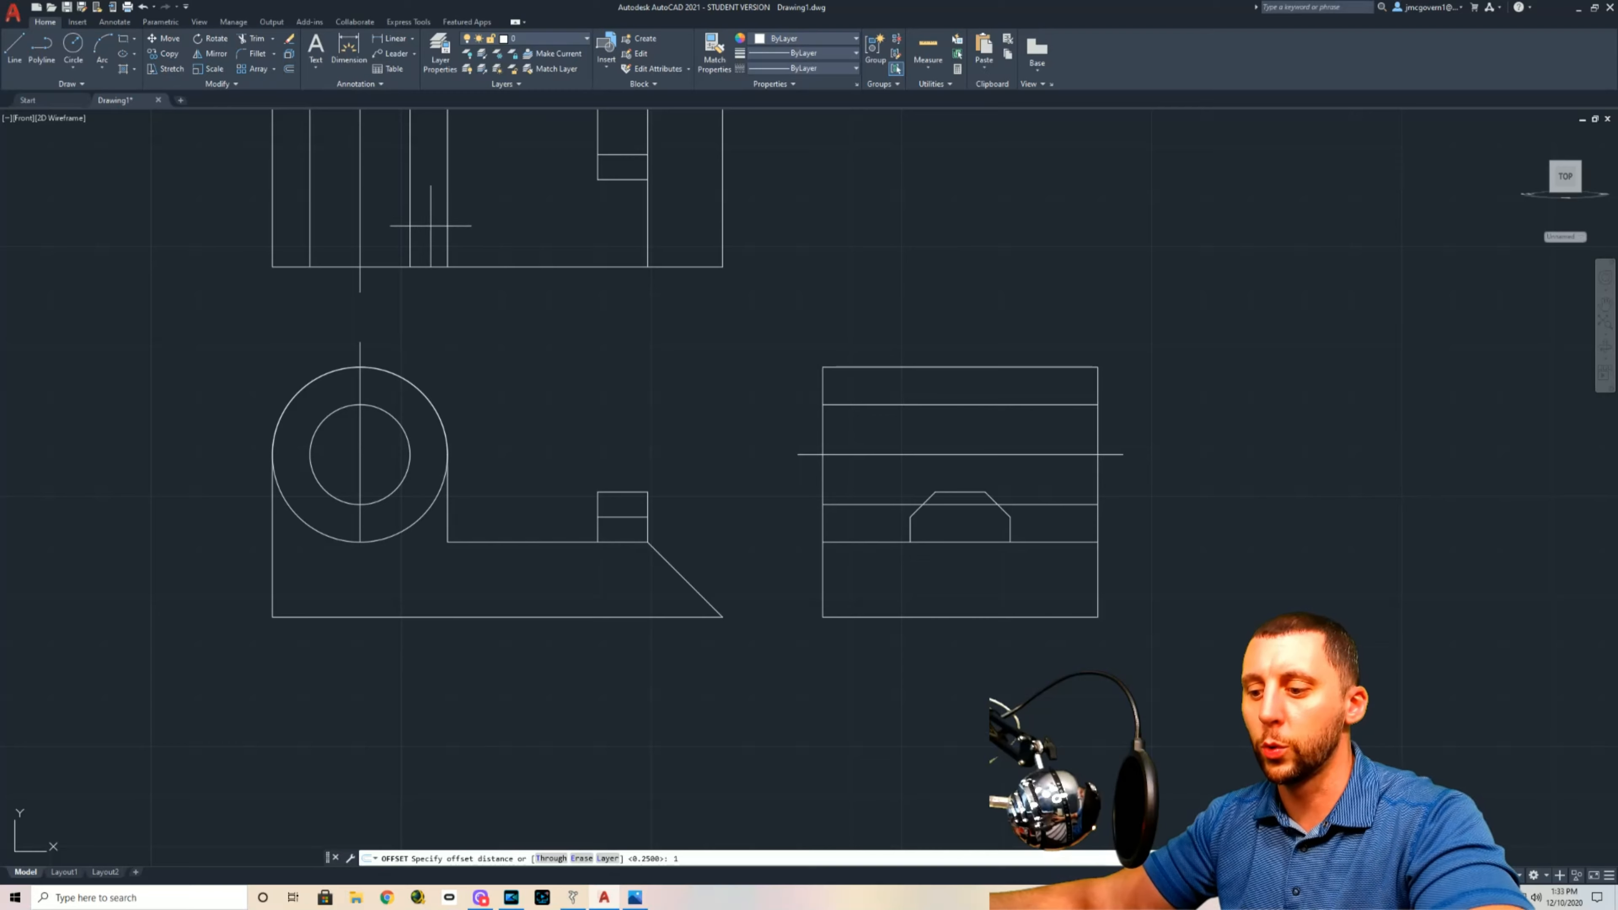
text(1/4)
key(Return)
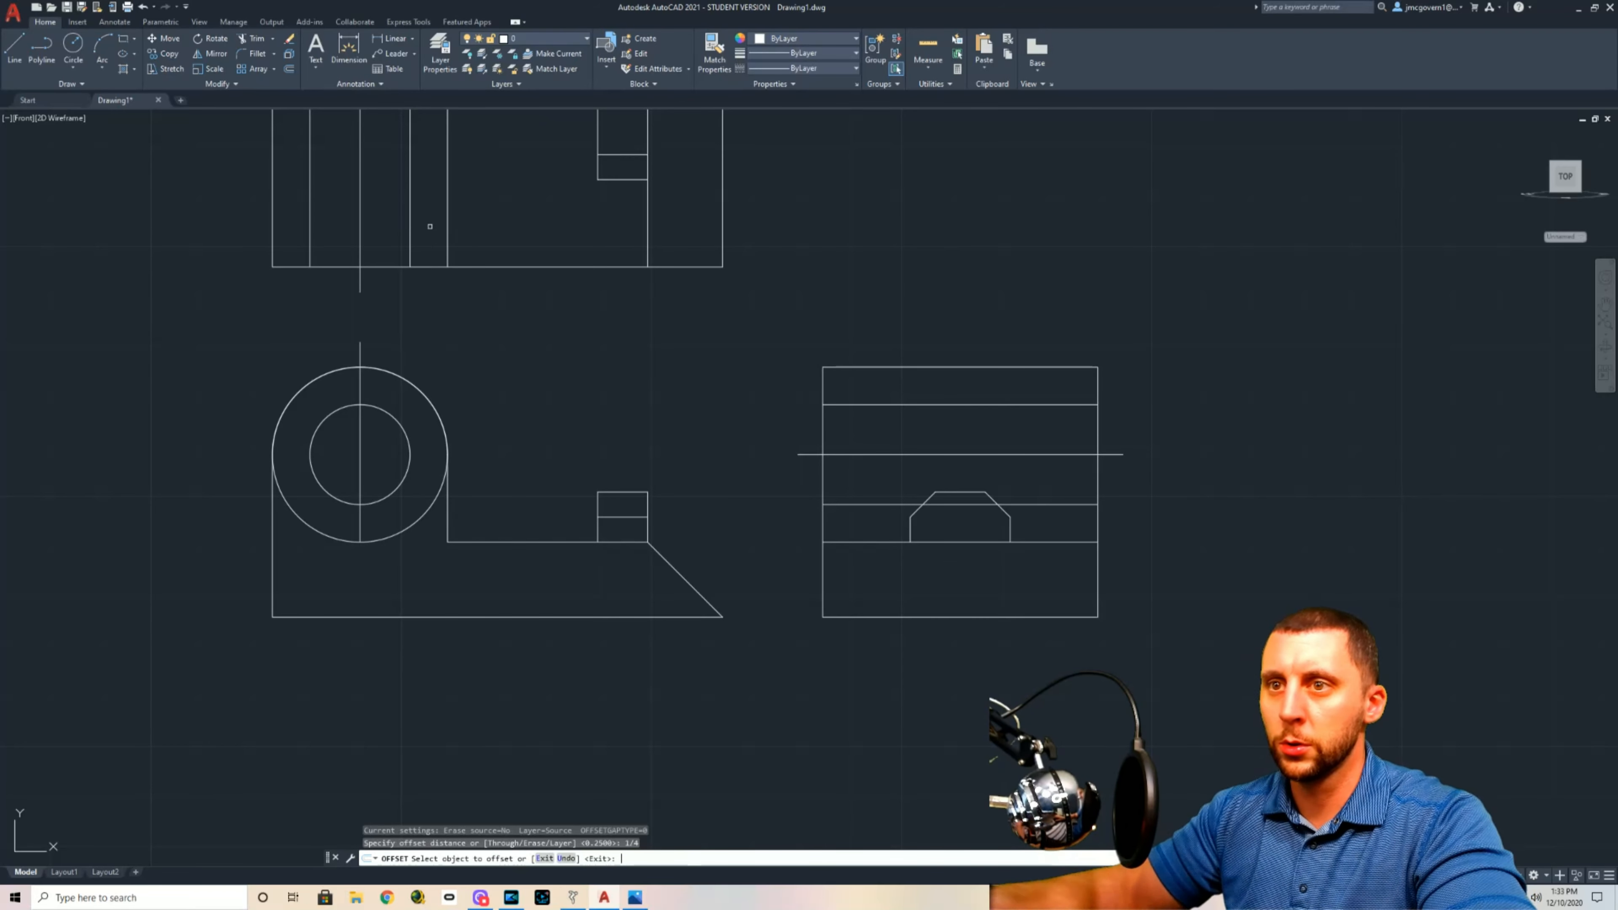
click(449, 466)
click(413, 569)
key(Escape)
Step: Extend the lower end of the vertical centre line to the outer offset circle
text(ex)
key(Return)
click(362, 538)
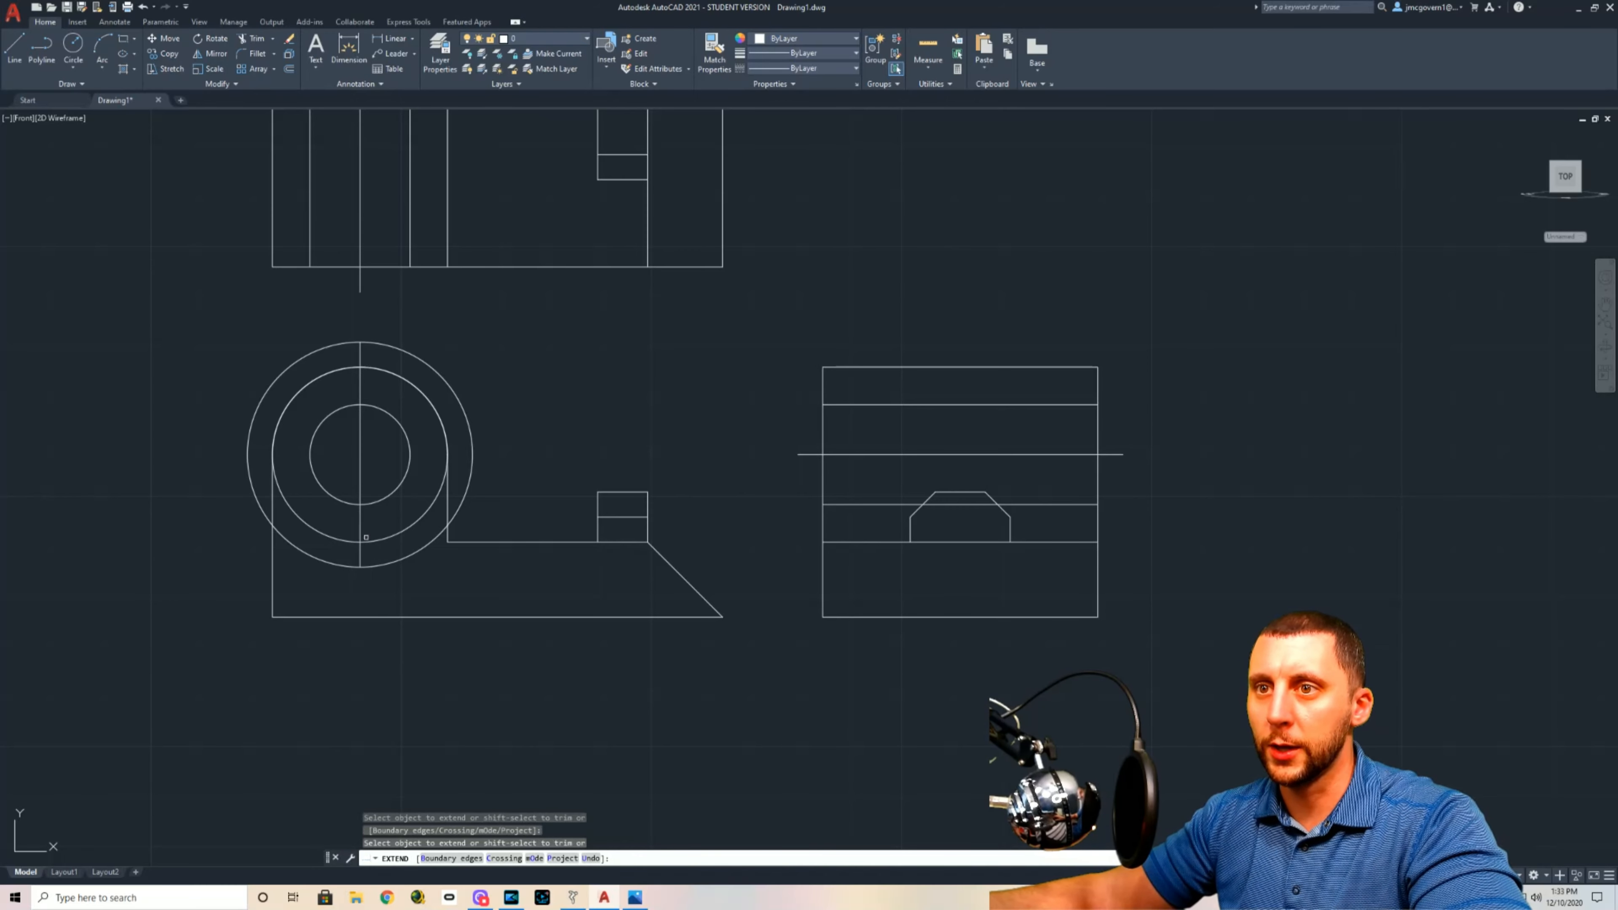
key(Escape)
Step: Erase the outer offset circle and the construction circle from the front view
click(396, 549)
click(398, 593)
key(Delete)
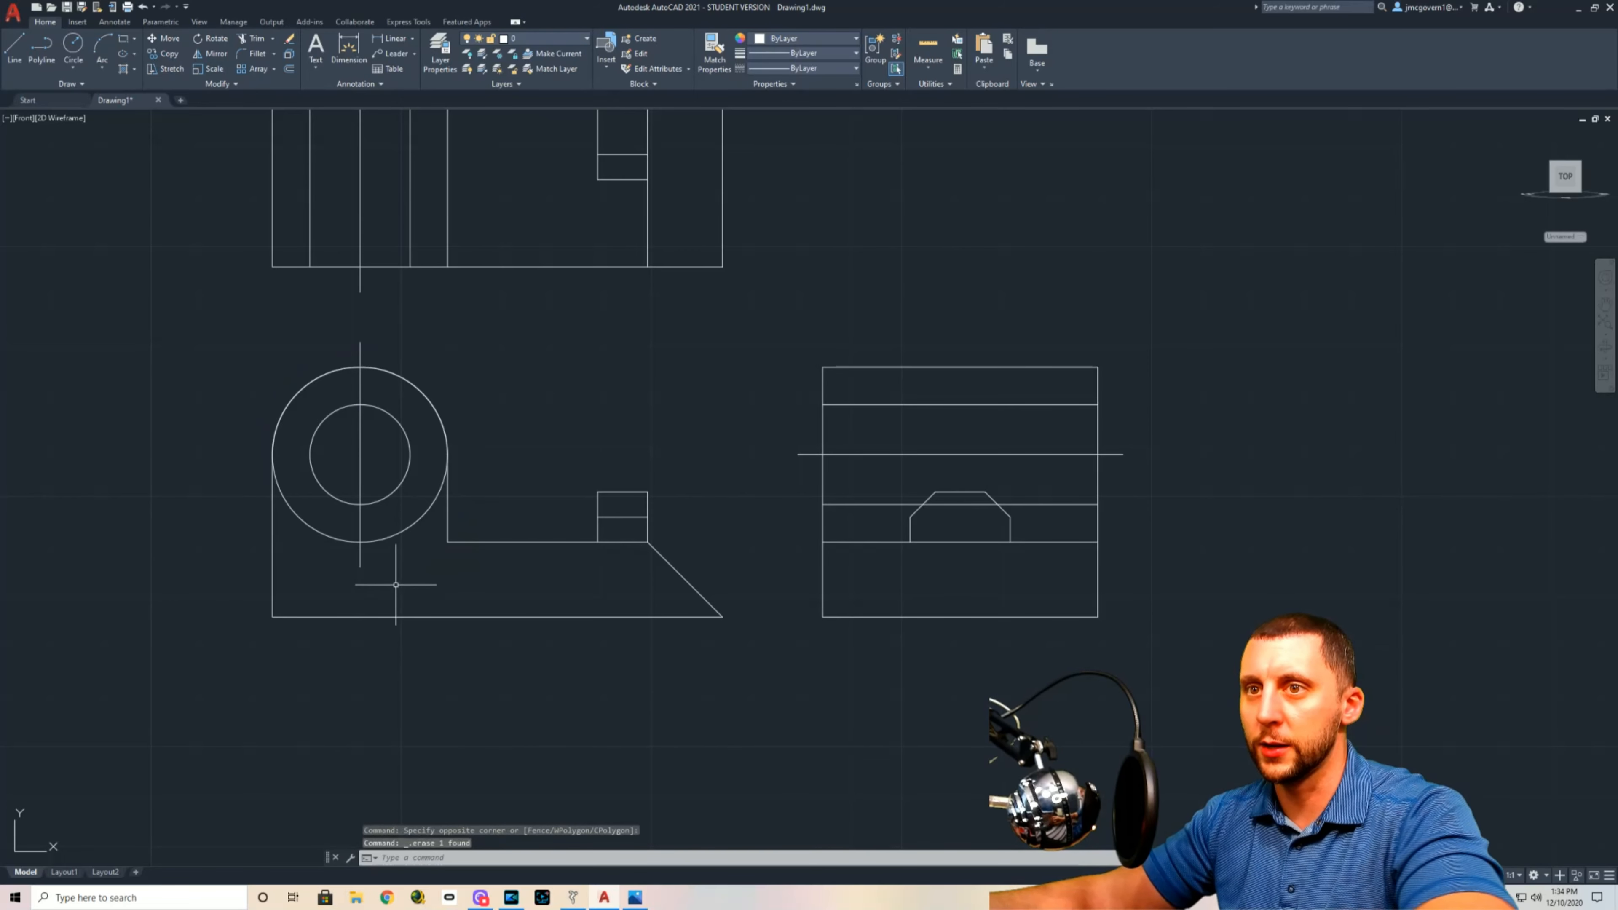
click(380, 540)
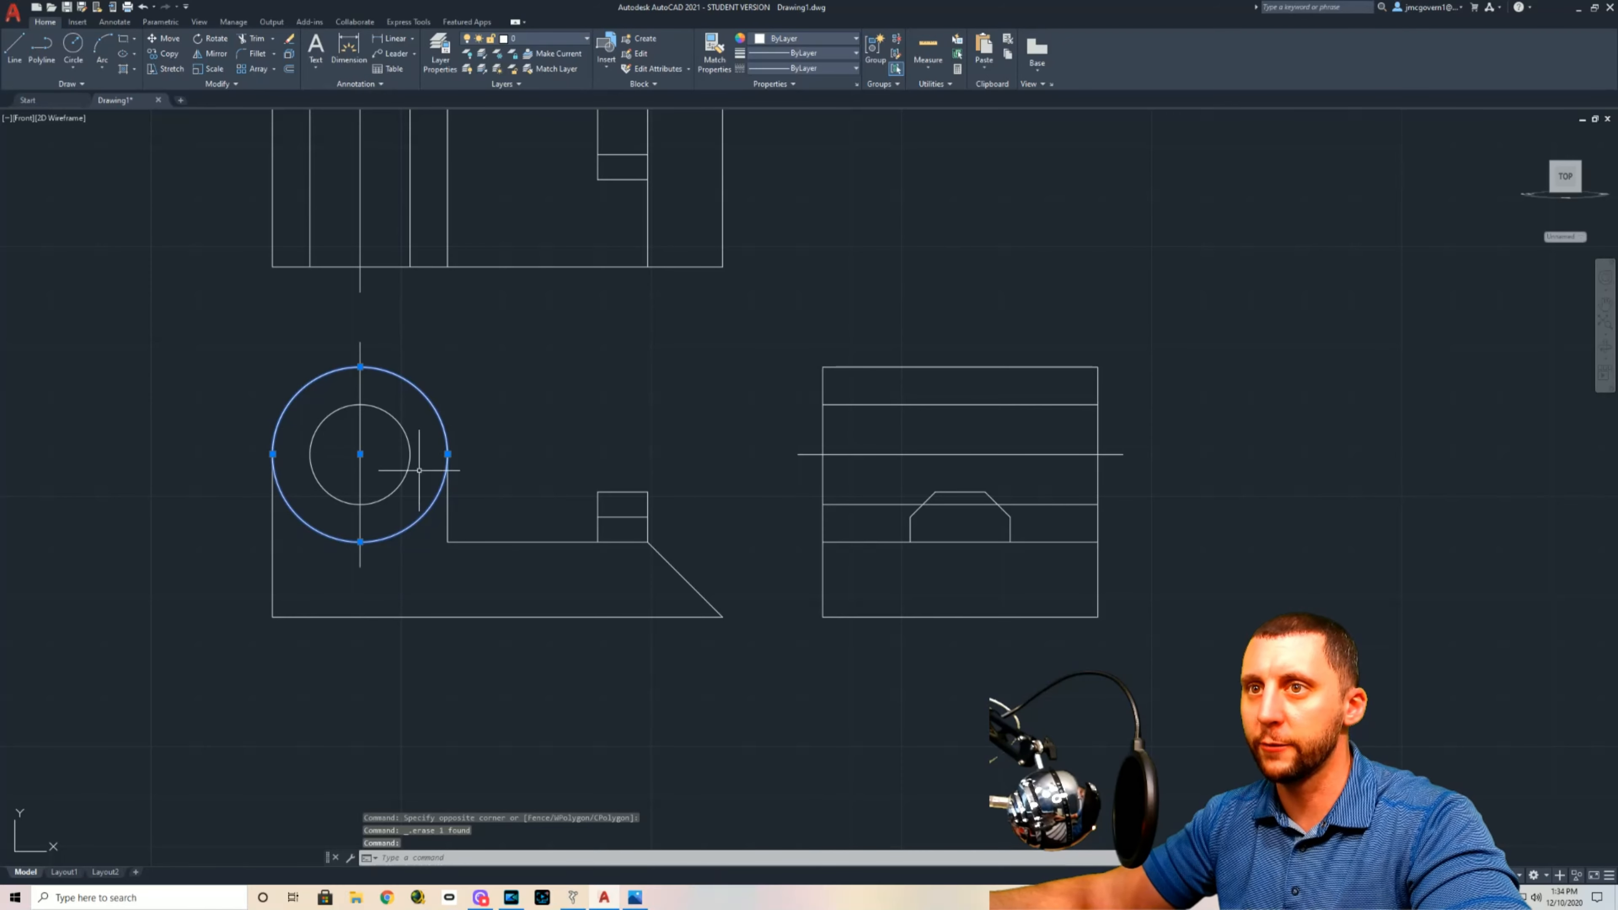
key(Delete)
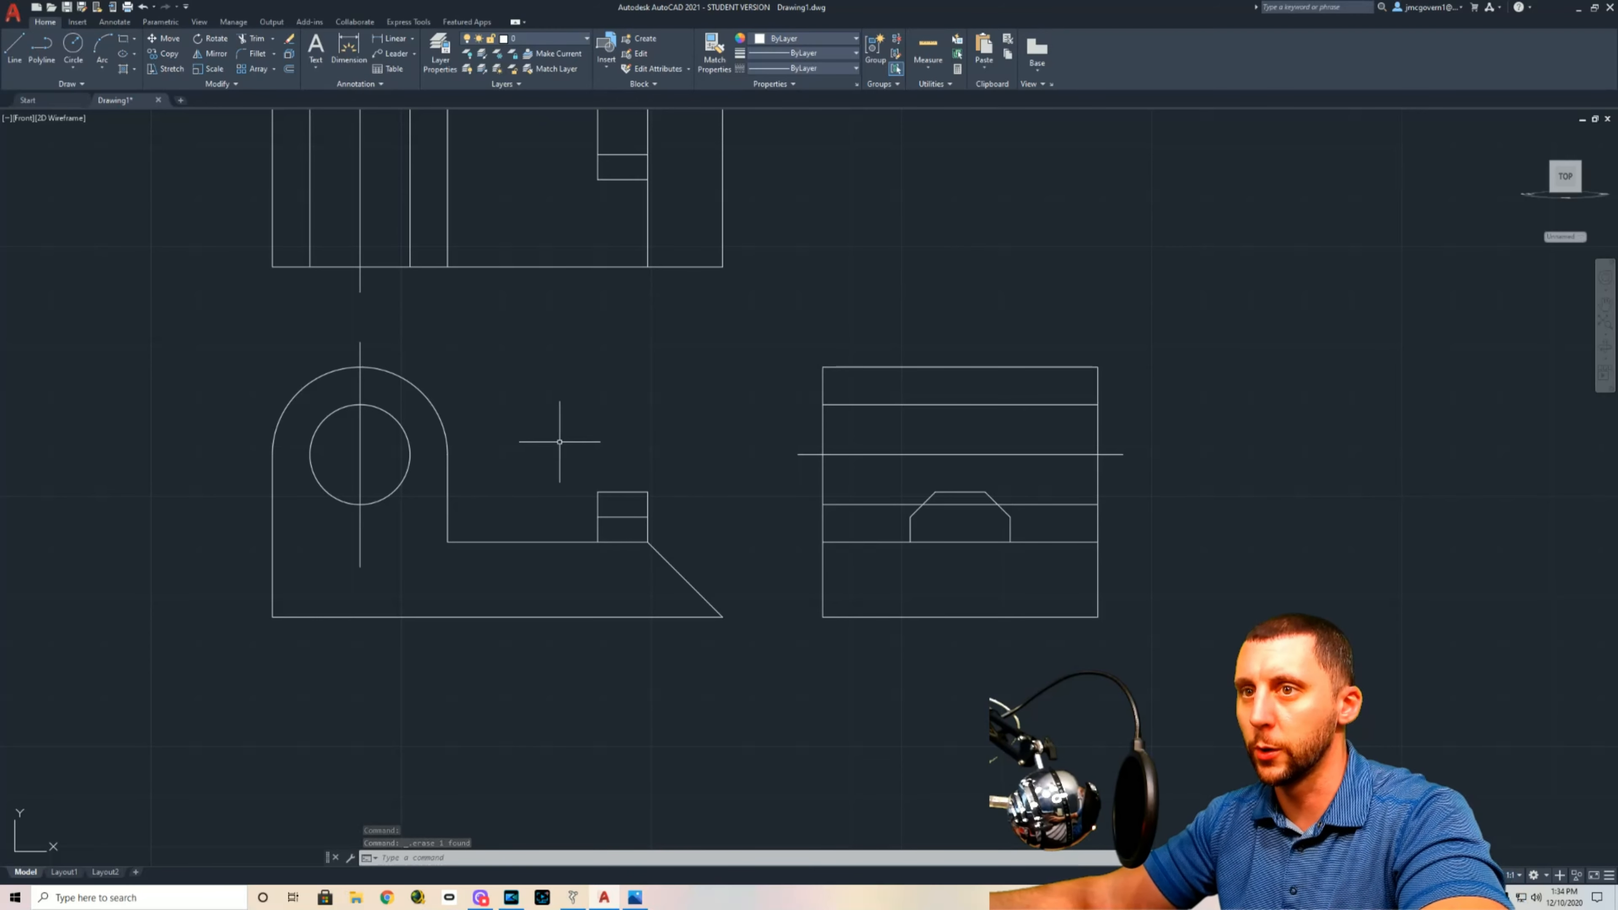
Step: Draw a horizontal line through the hole's centre between the two ends of the front view's outer arc
text(l)
key(Return)
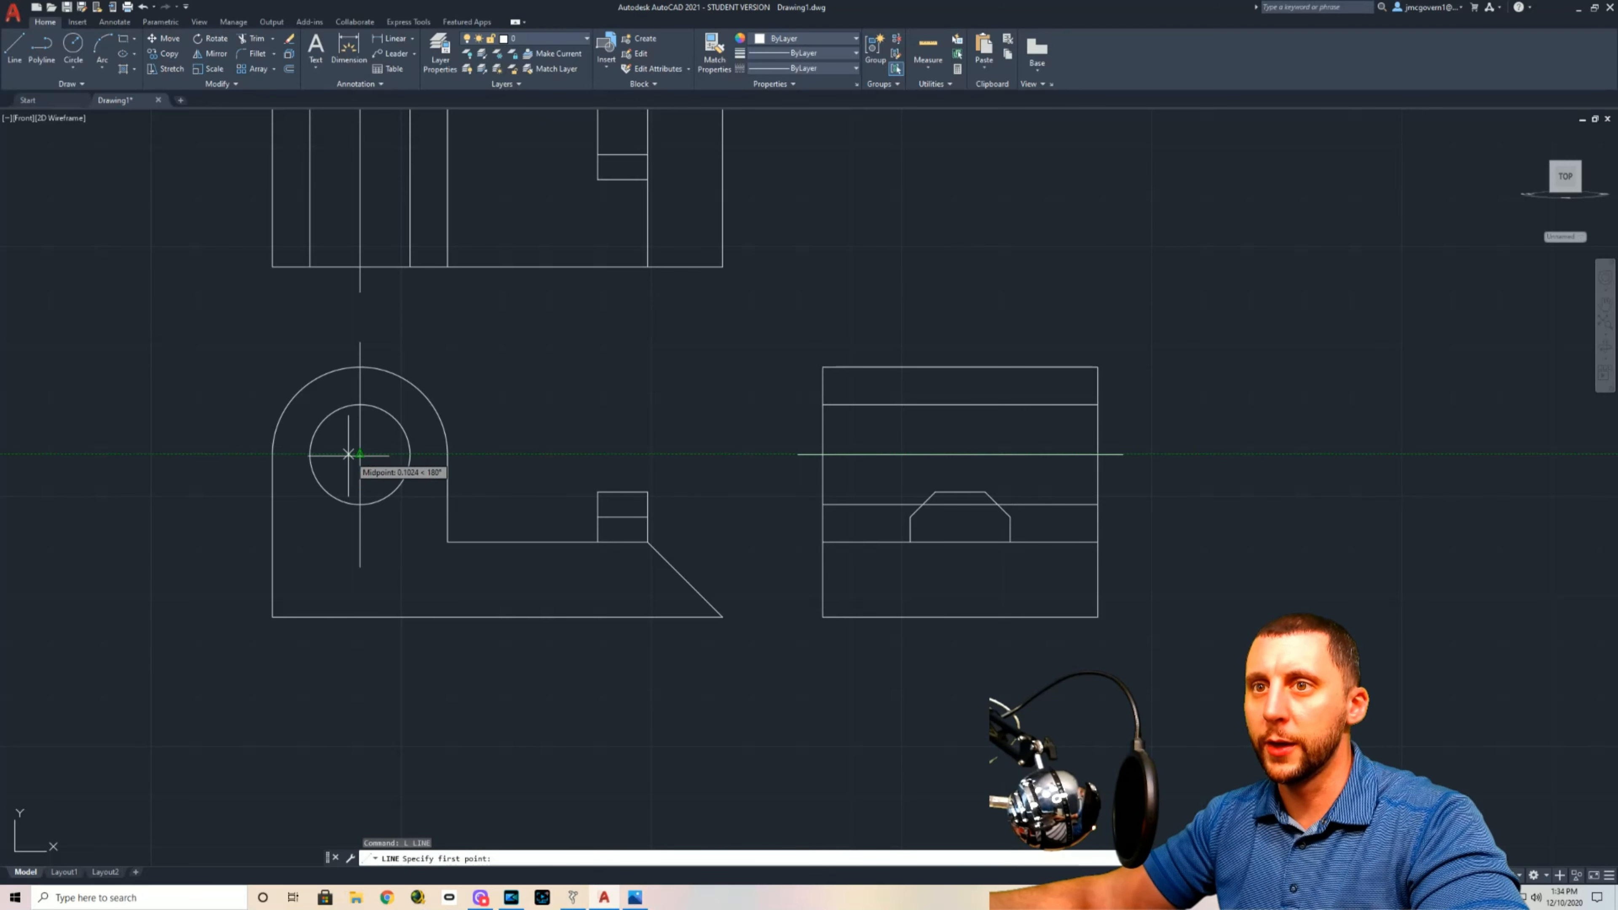
click(273, 454)
click(448, 454)
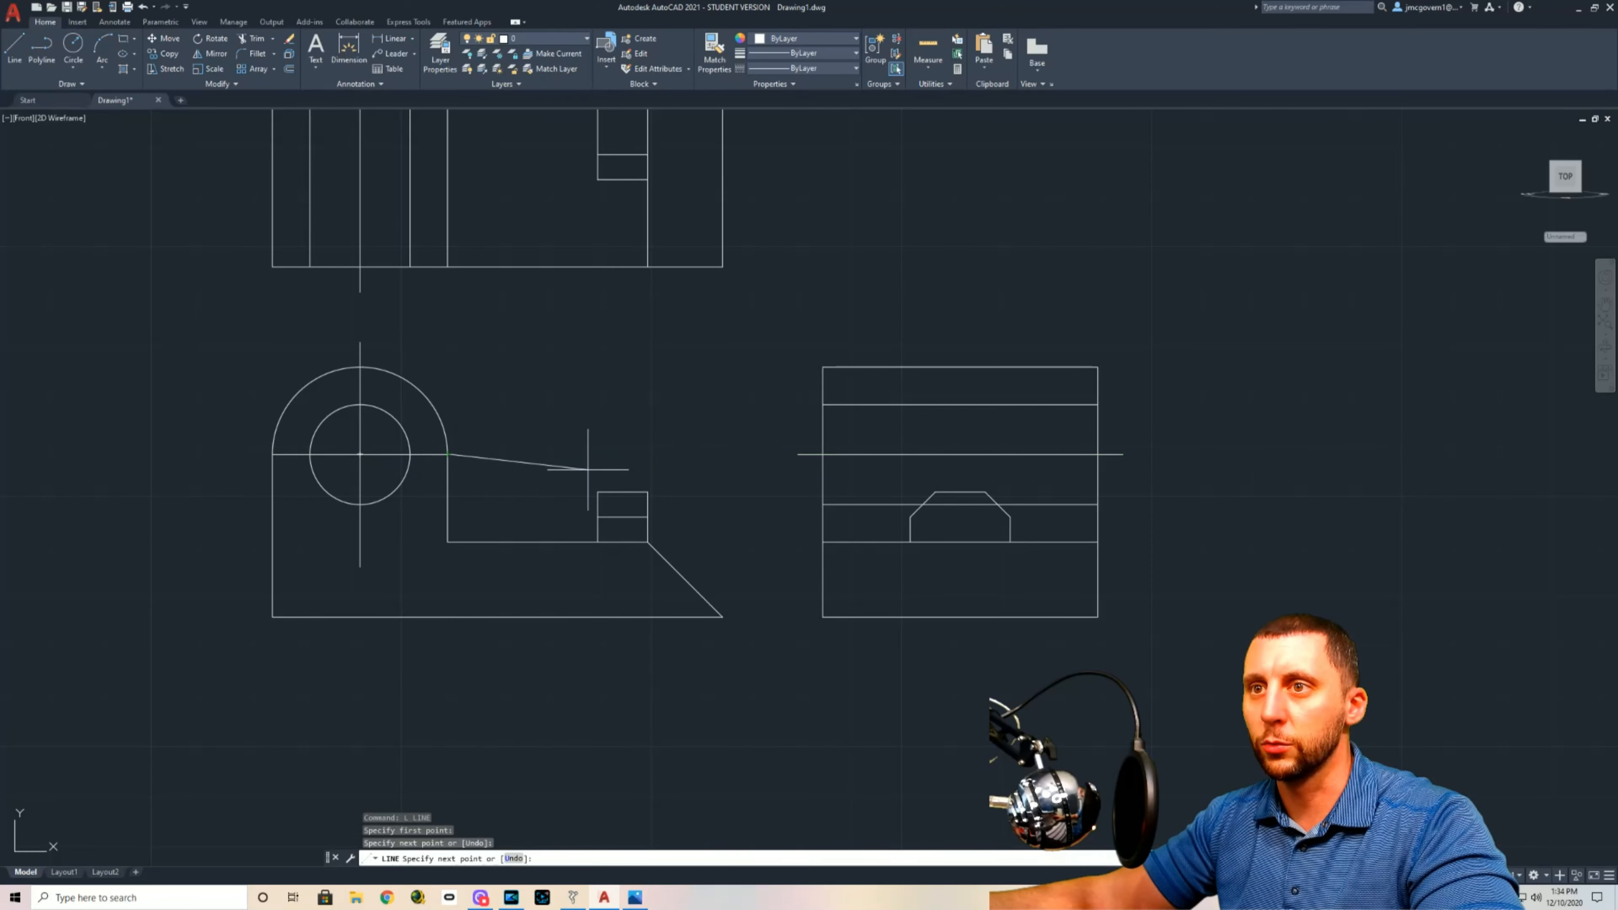
key(Escape)
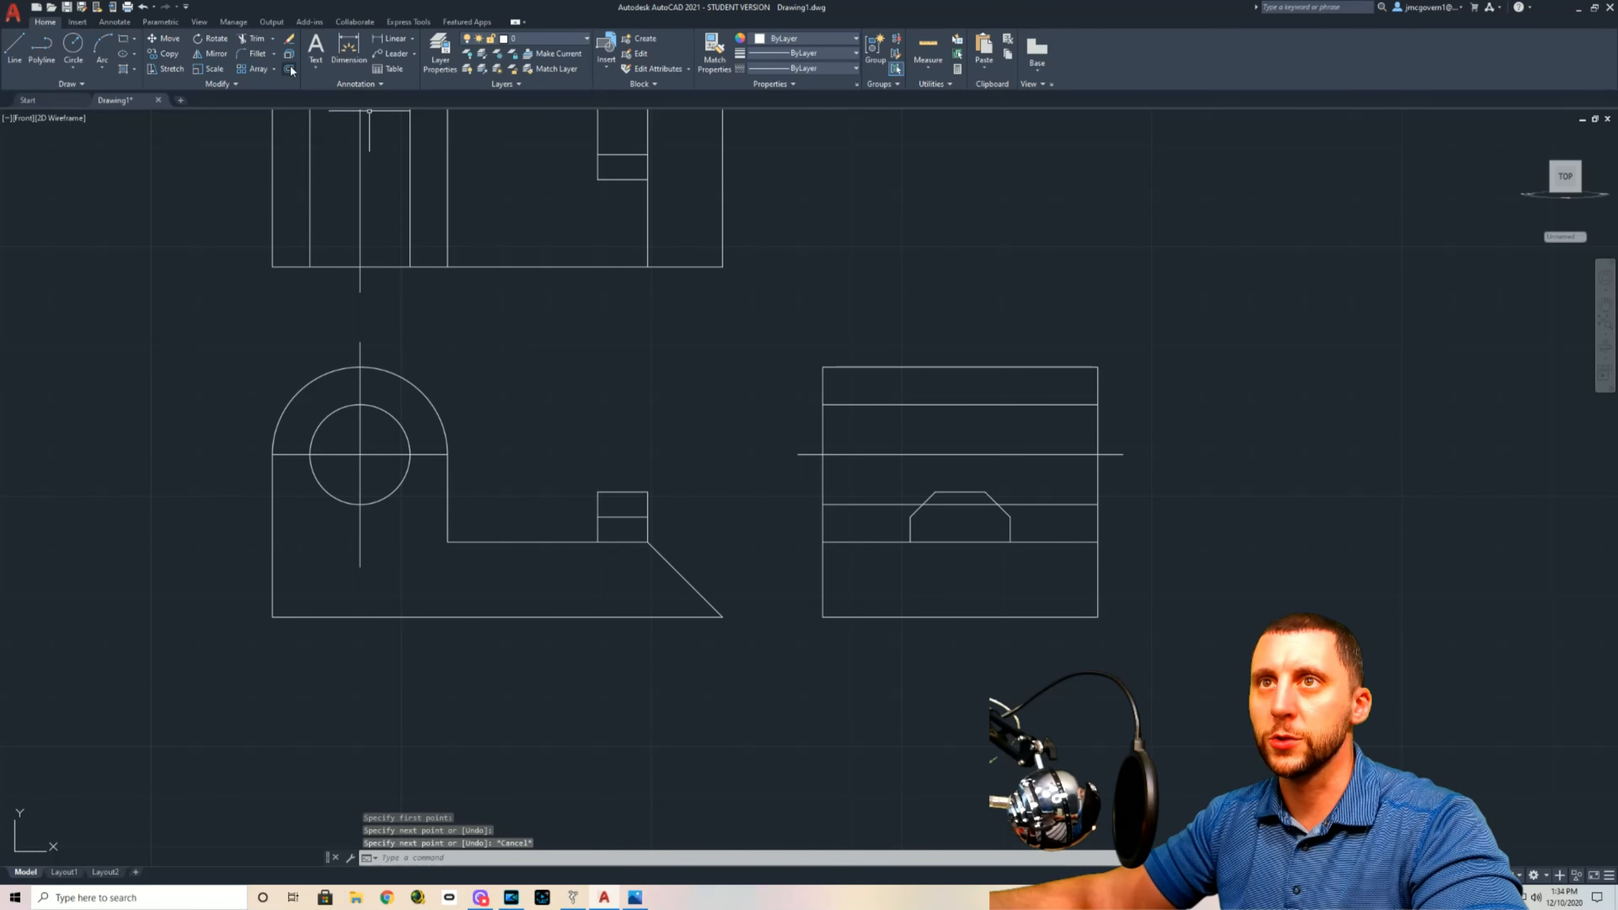
Step: Offset the front view's outer arc 1/4 outward as a limit for the horizontal centre line
text(o)
key(Return)
text(1/4)
key(Return)
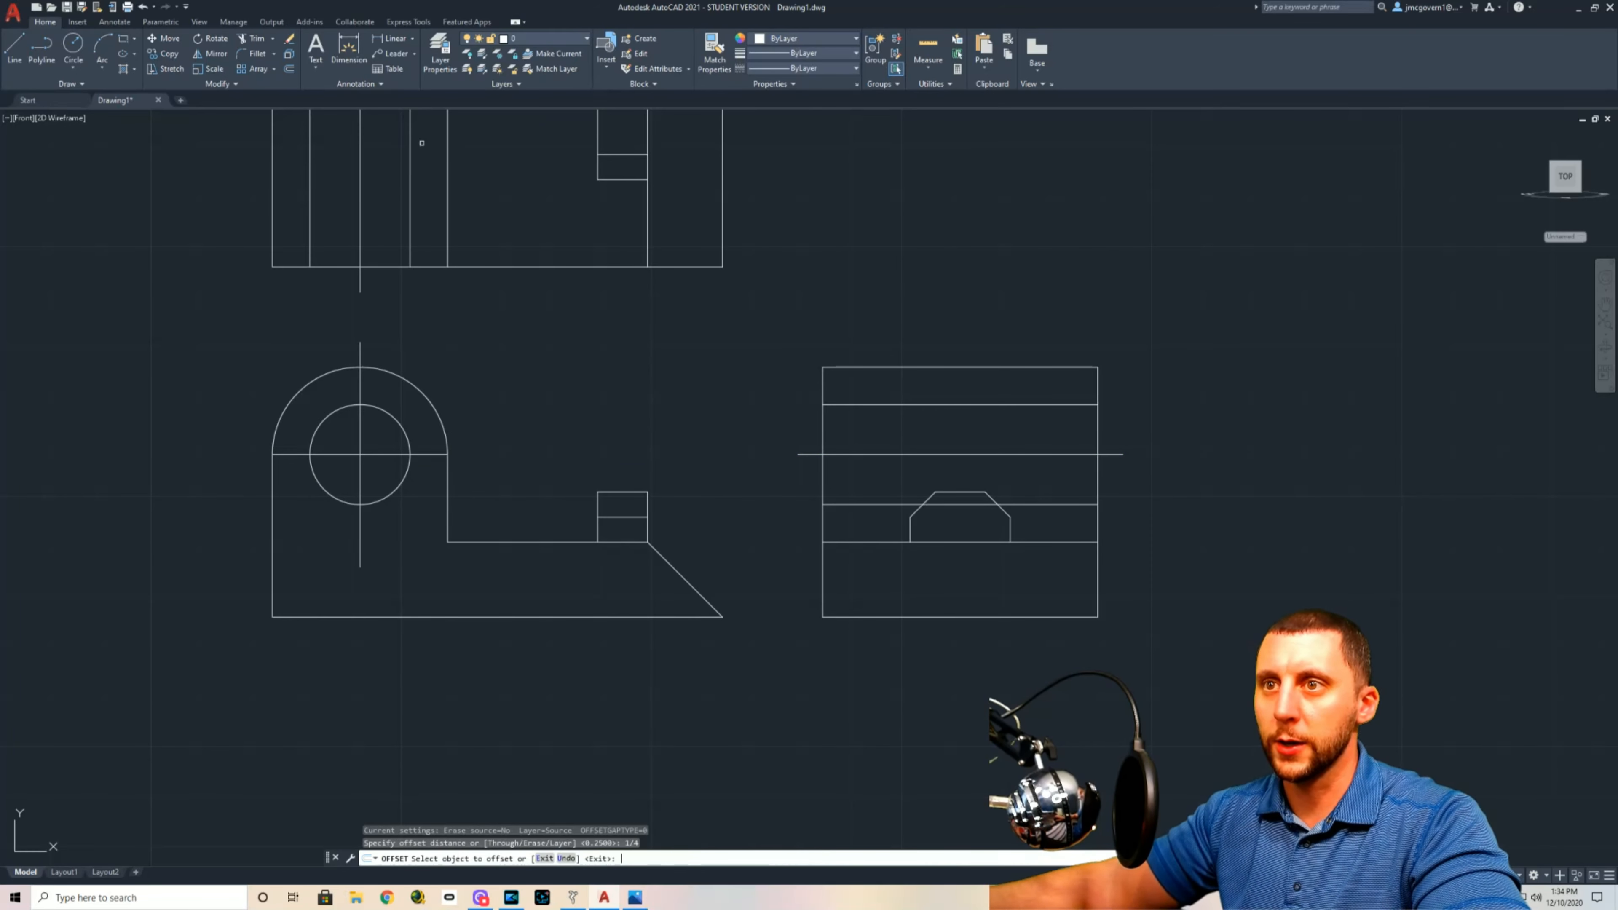
click(440, 419)
click(442, 410)
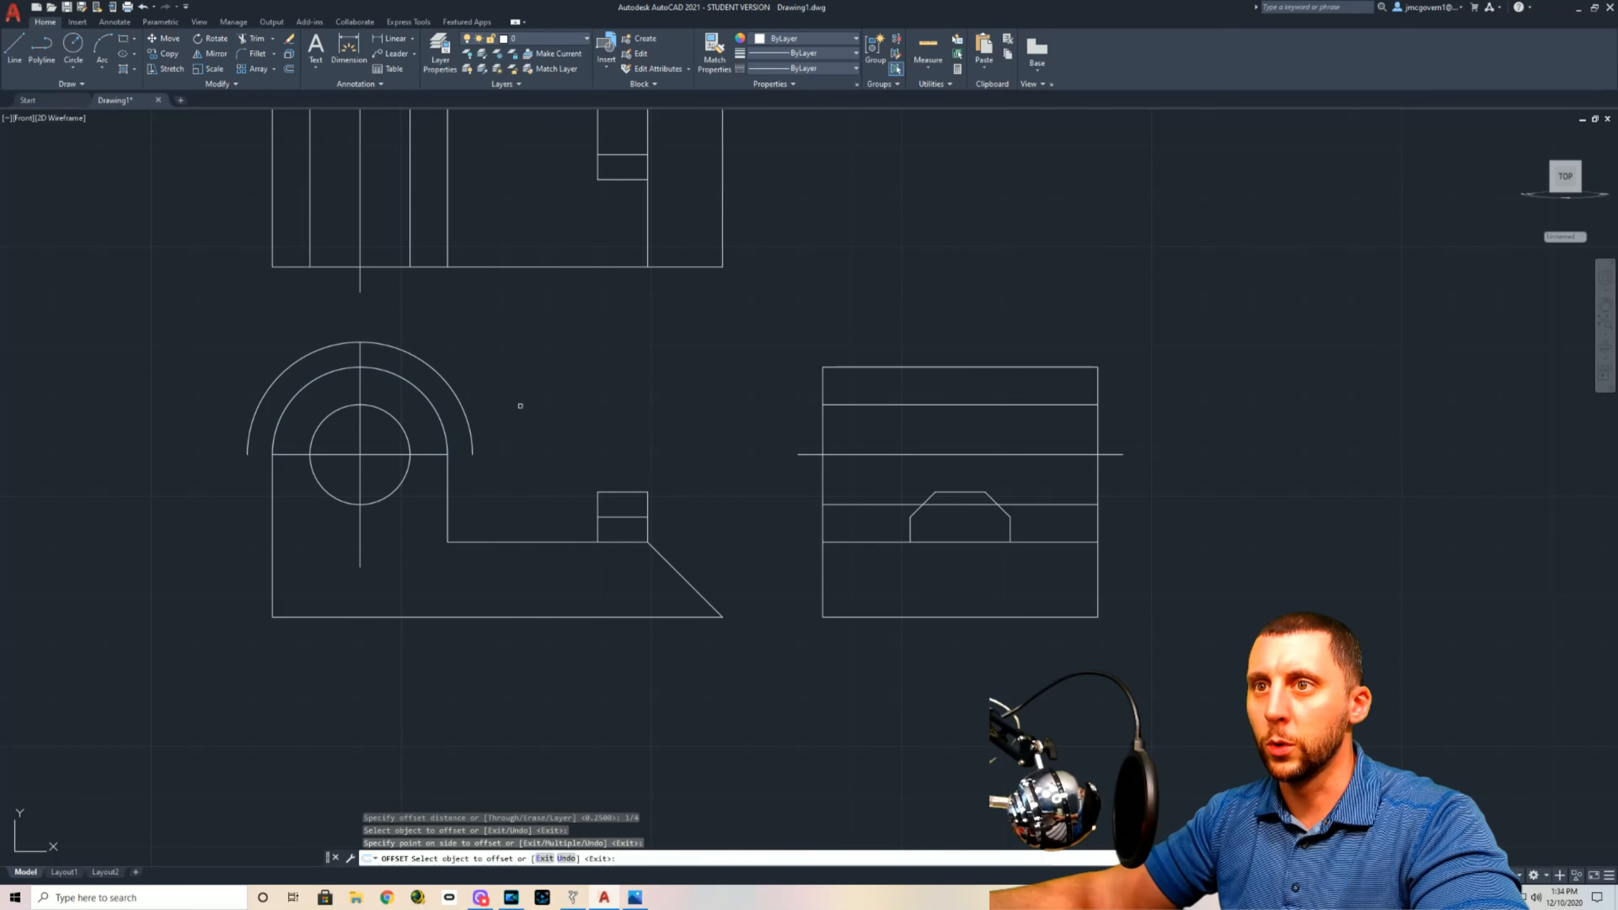
key(Return)
Step: Extend both ends of the front view's horizontal centre line to the offset arc
text(ex)
key(Return)
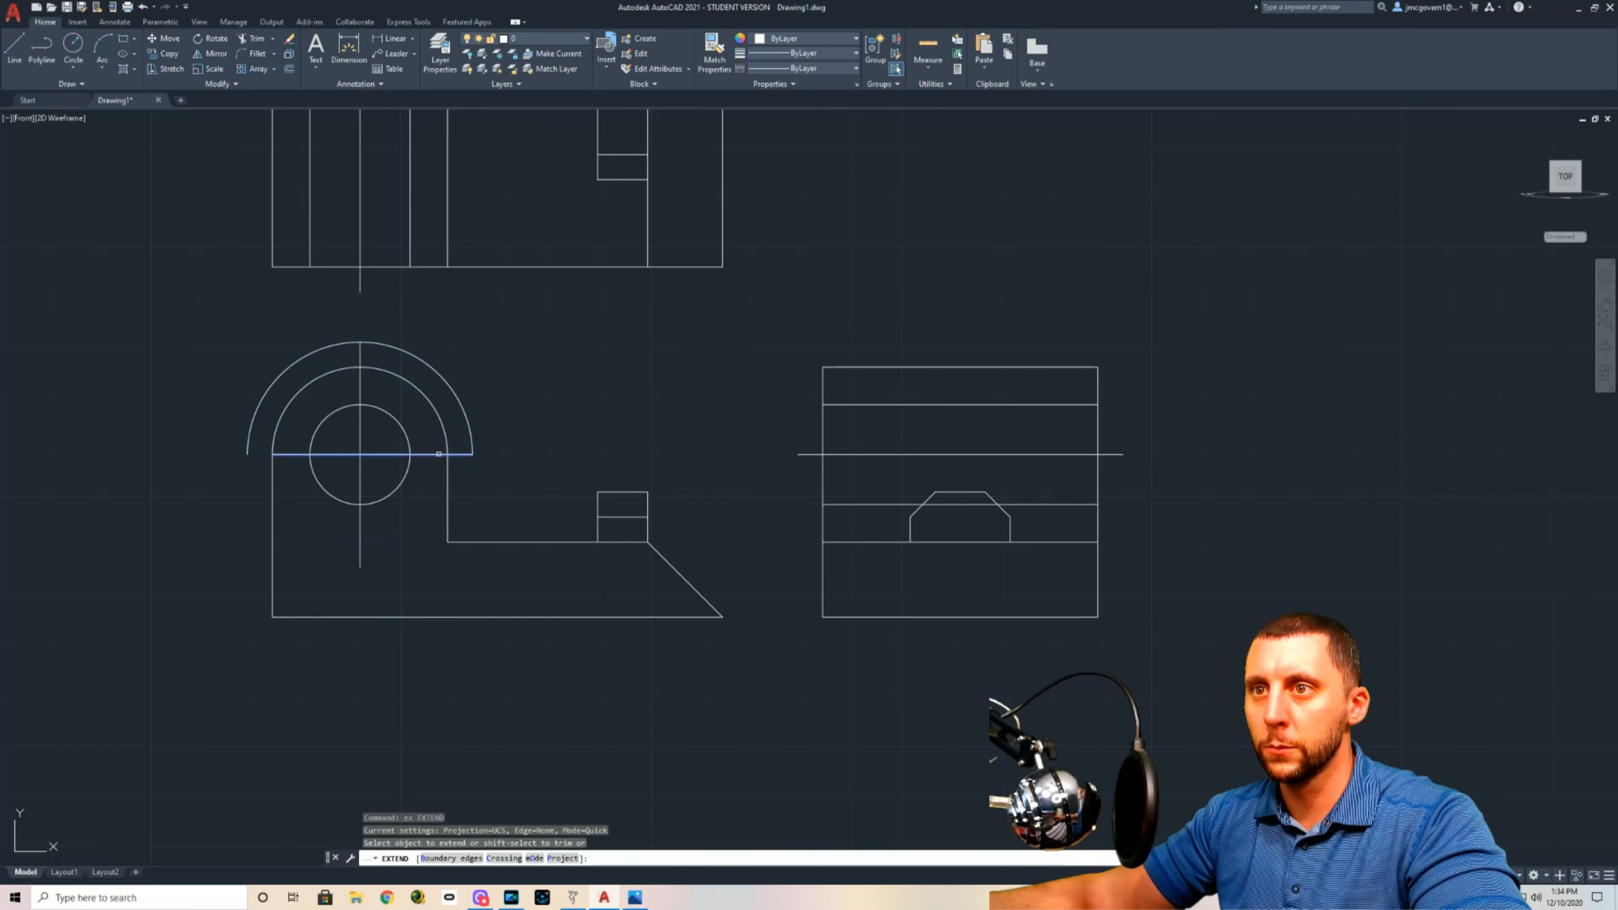
click(443, 453)
click(286, 455)
key(Escape)
Step: Erase the offset arc from the front view
click(486, 378)
click(433, 408)
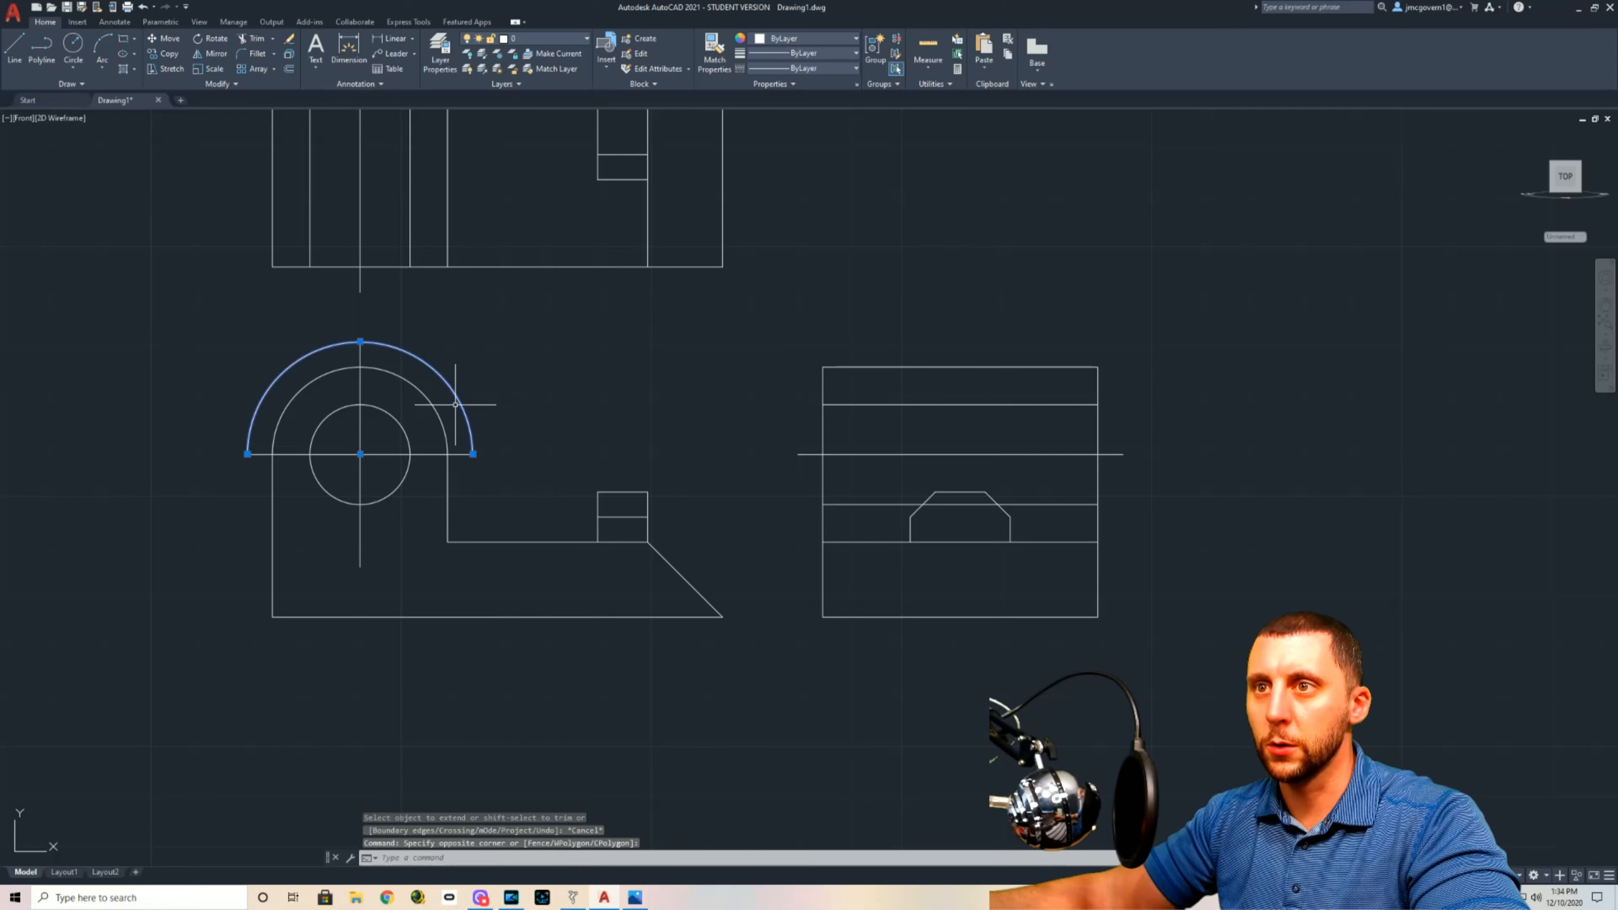
key(Delete)
scroll(557, 442, down, 2)
middle_drag(591, 440, 541, 527)
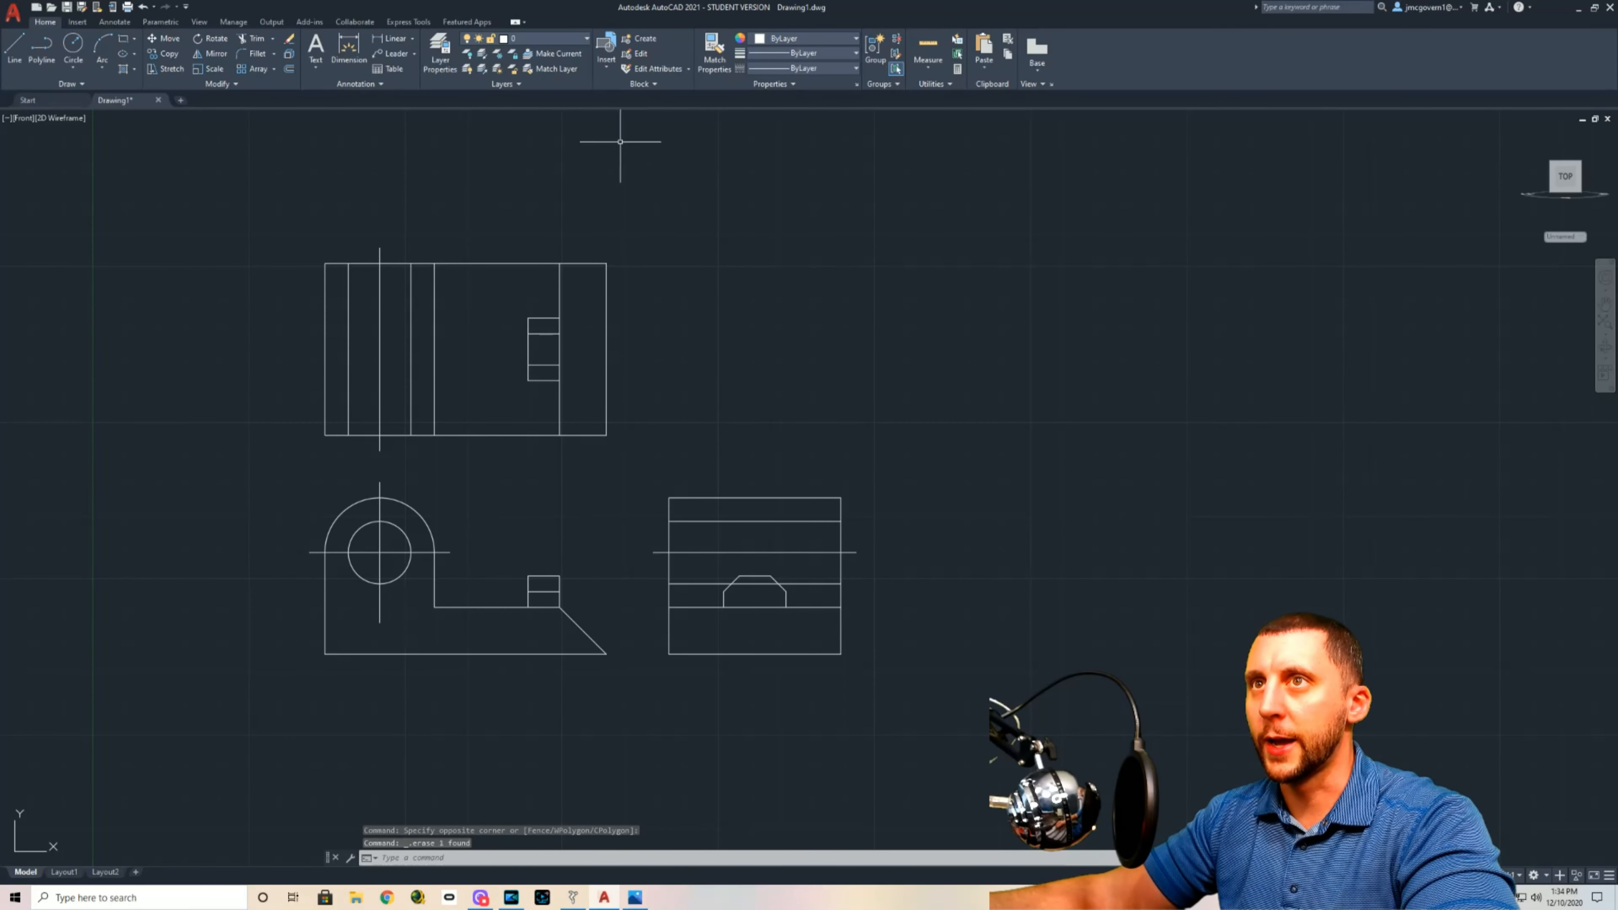
Step: Load the CENTER2 linetype from the Linetype Manager
click(765, 68)
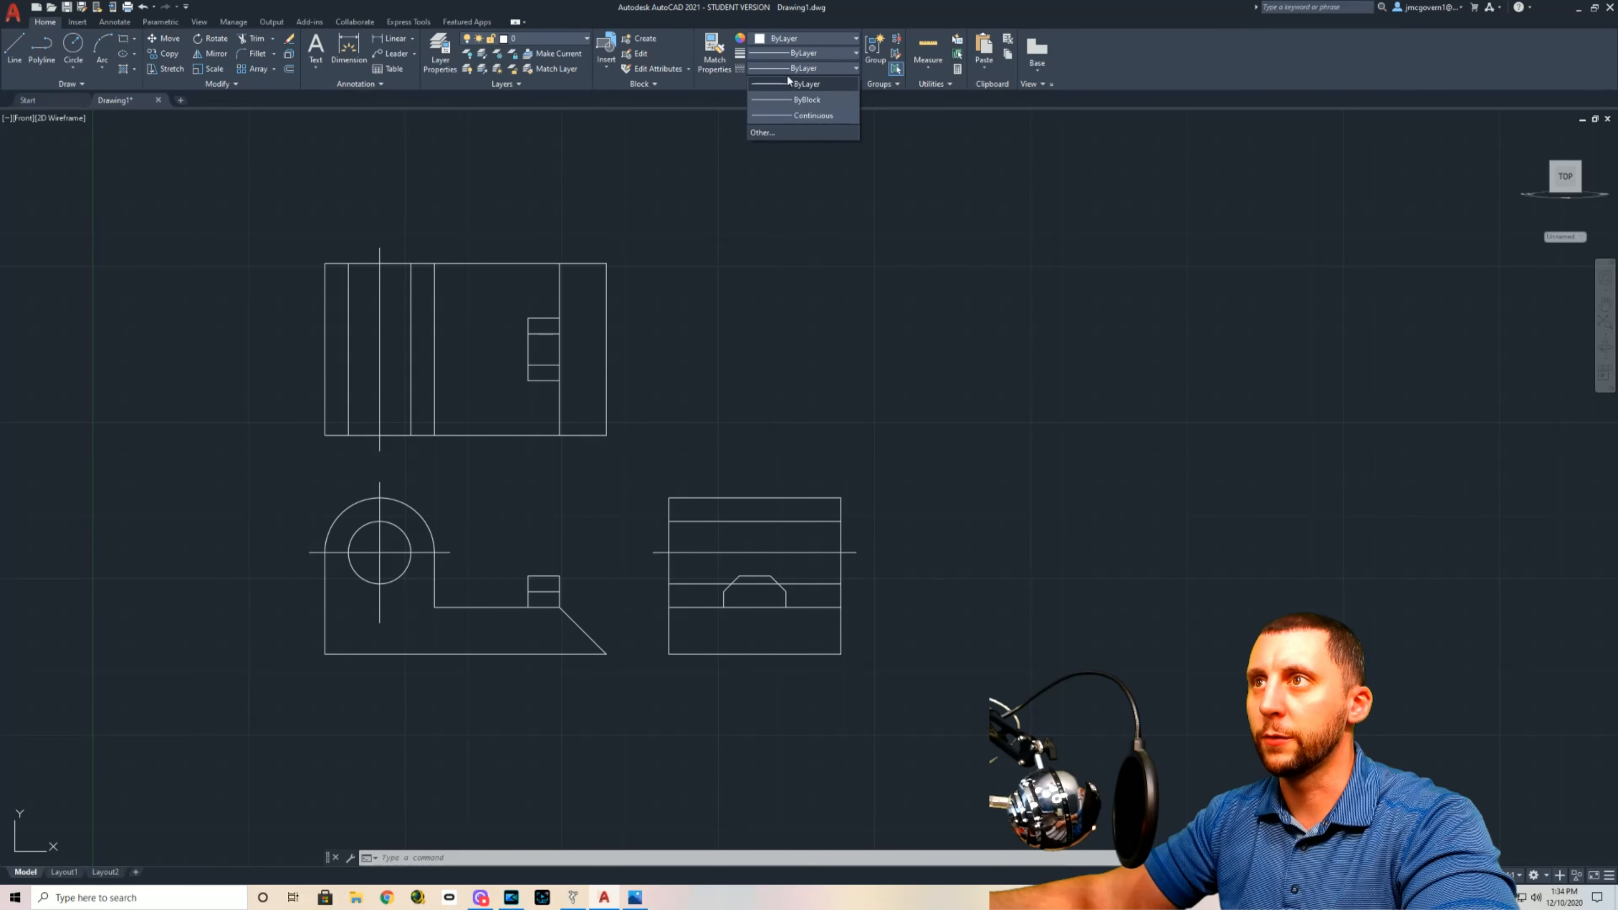
click(794, 130)
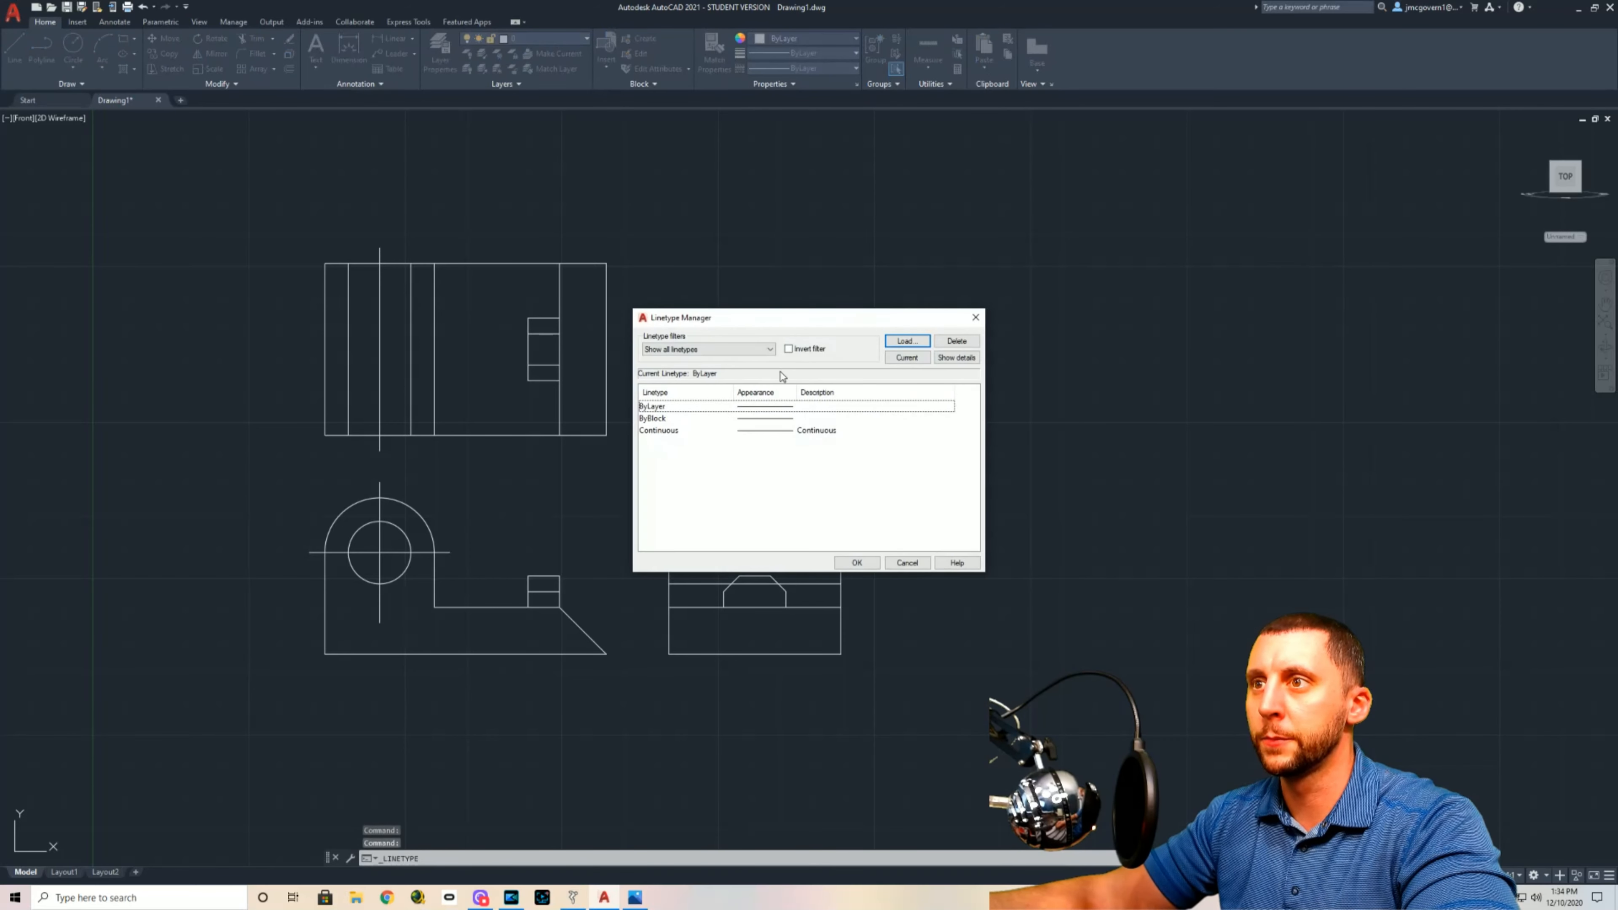
click(915, 343)
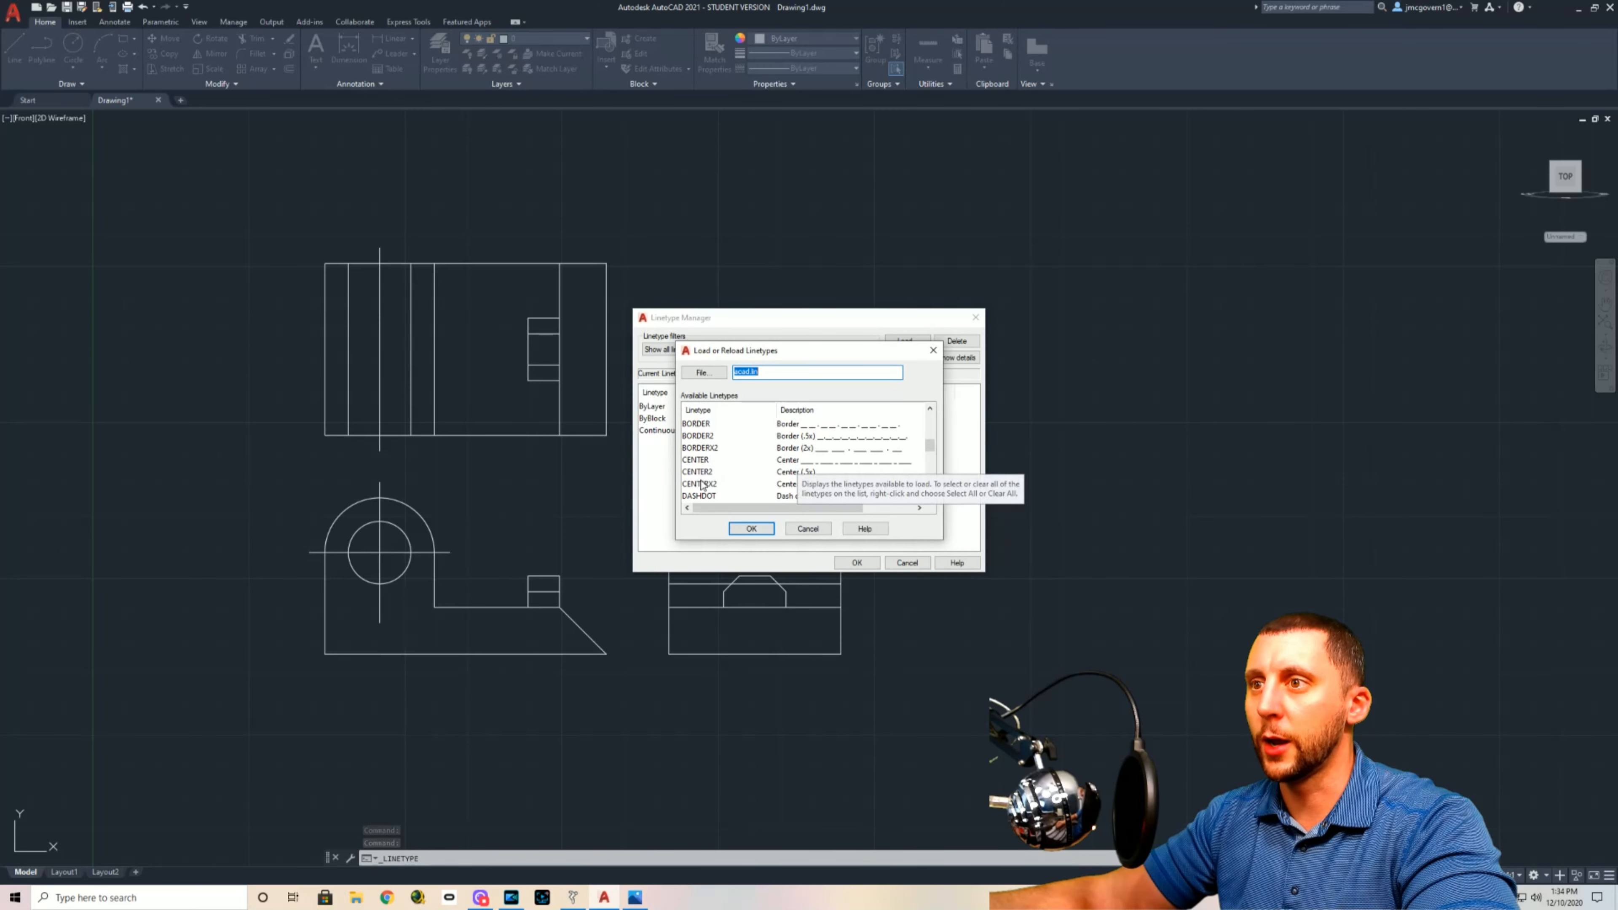
click(700, 484)
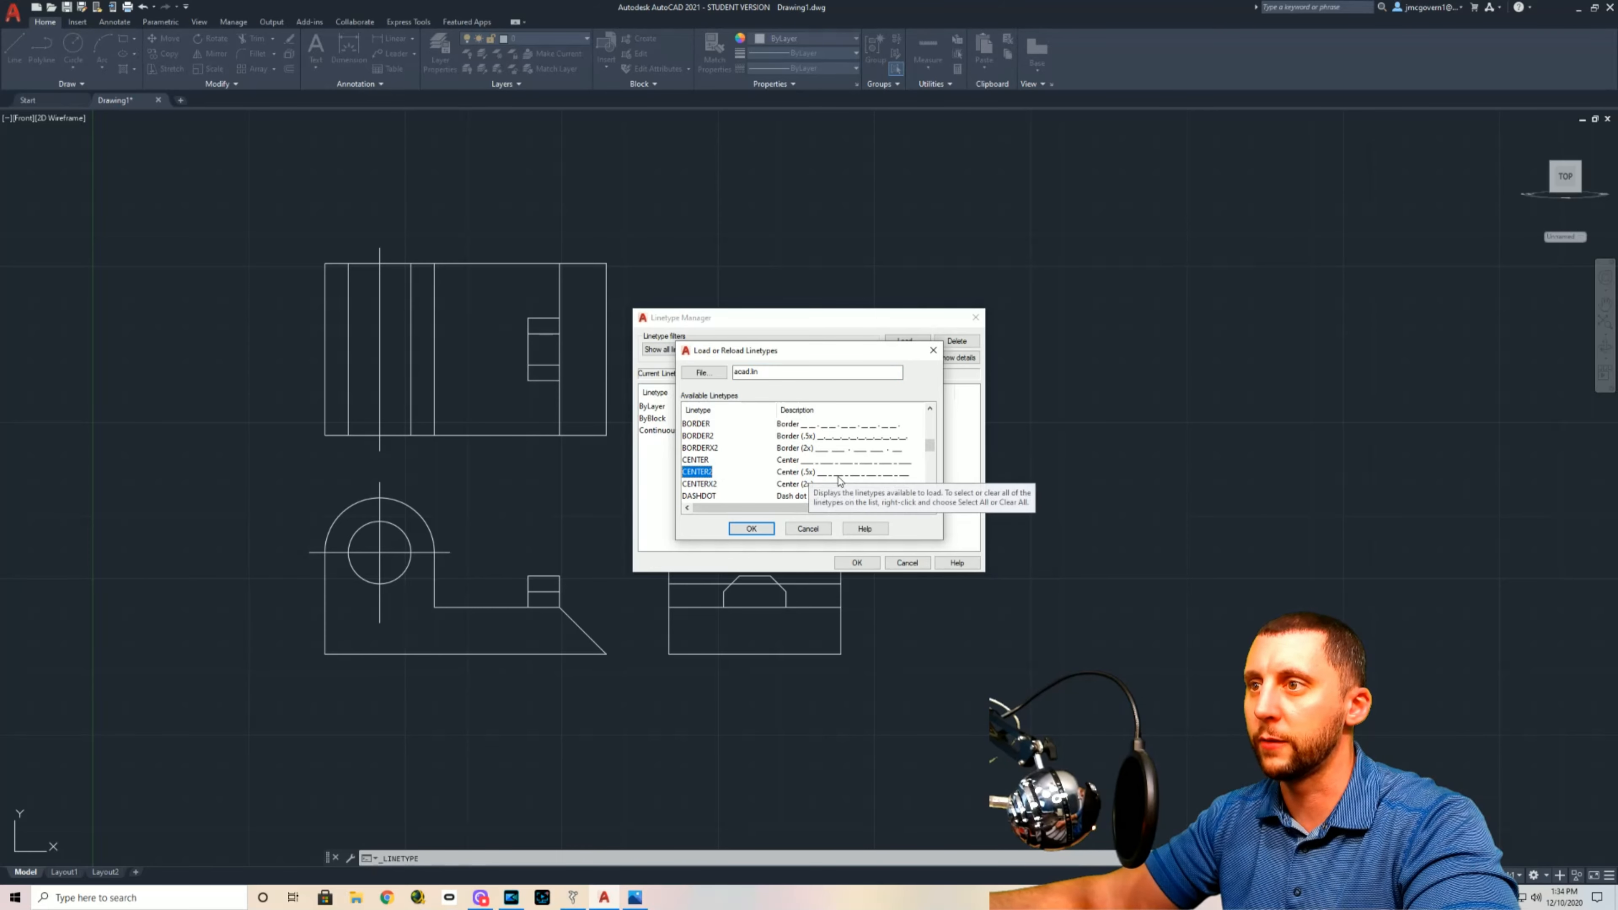
click(751, 528)
Step: Load the HIDDEN2 linetype and close the Linetype Manager
click(906, 341)
scroll(742, 474, down, 1)
scroll(742, 475, down, 8)
scroll(742, 471, down, 3)
click(709, 435)
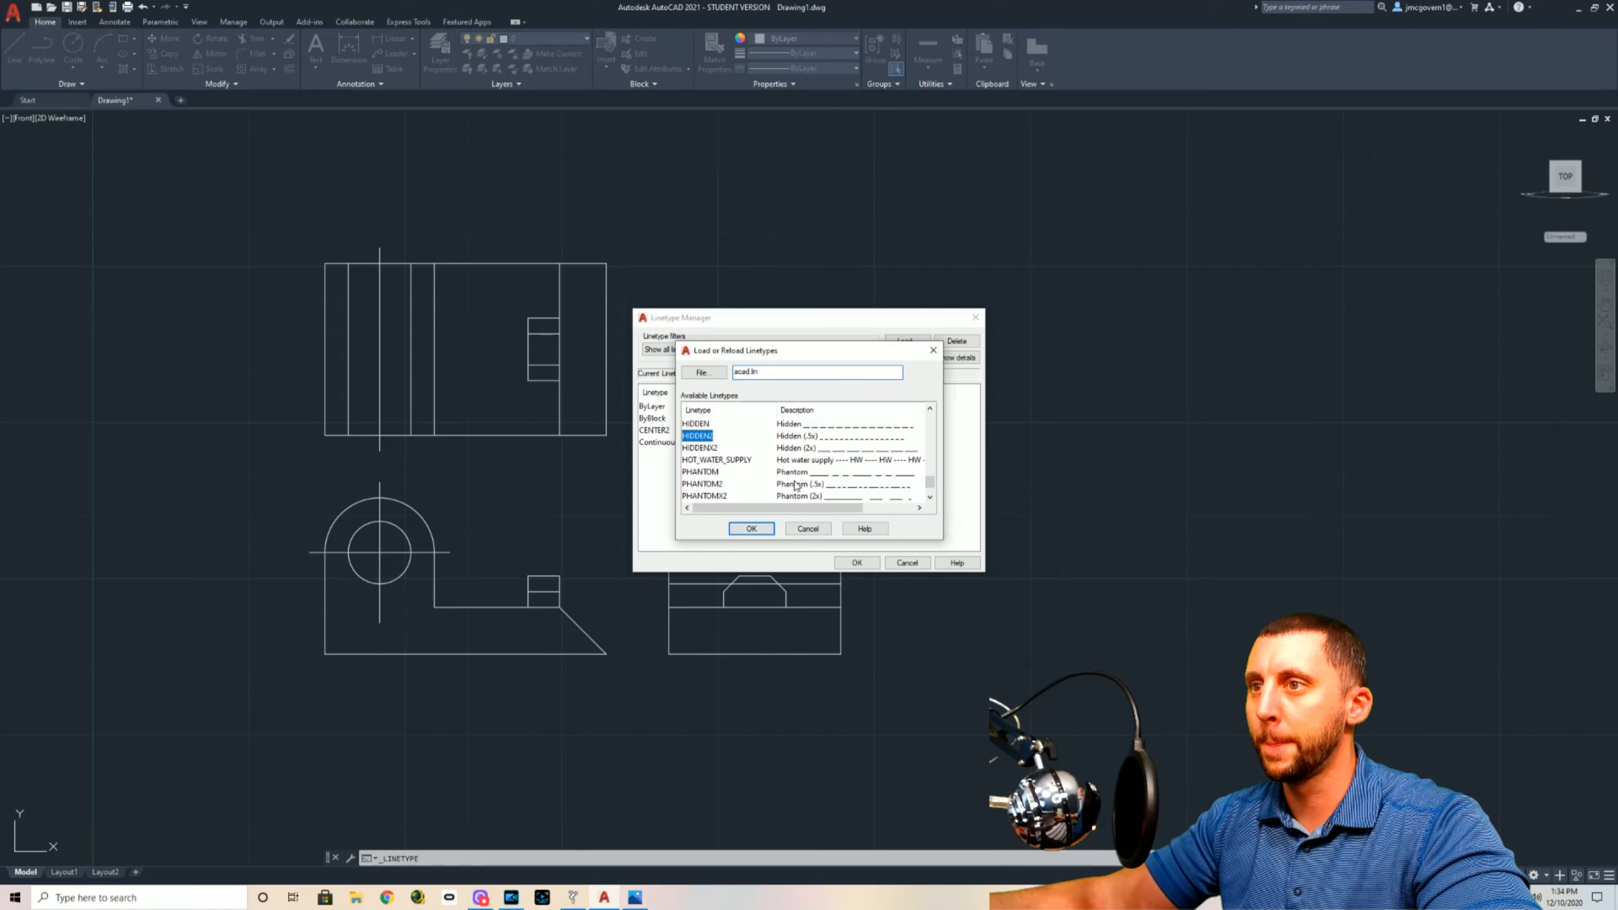
click(752, 529)
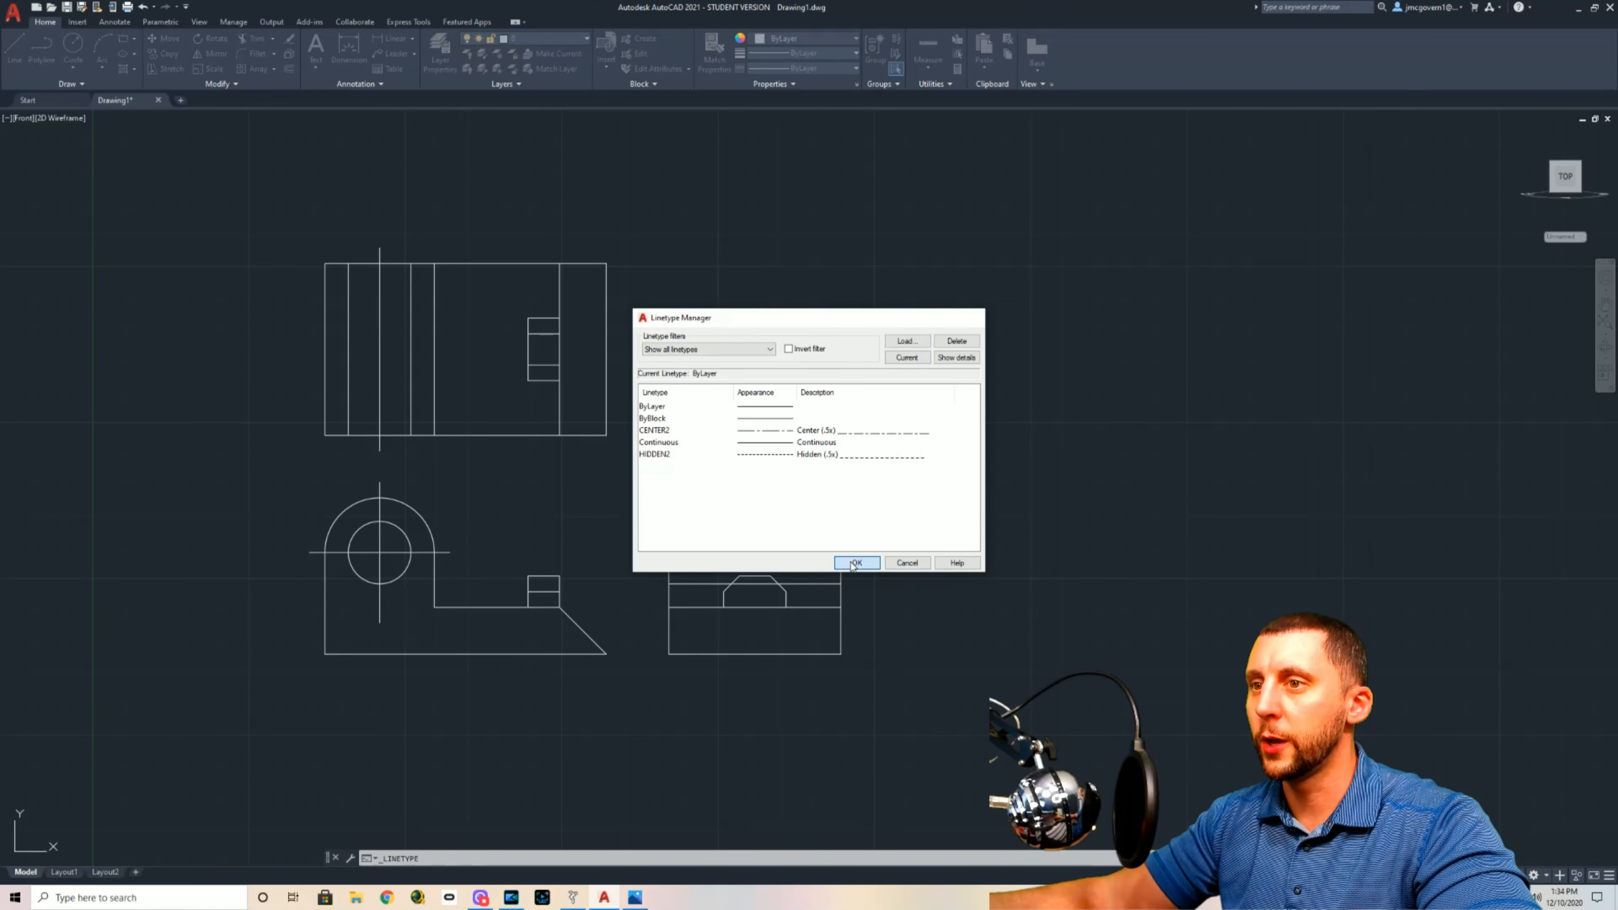
click(855, 562)
Step: Apply the HIDDEN2 linetype to the hole's edge lines in the side and top views
click(709, 583)
click(714, 522)
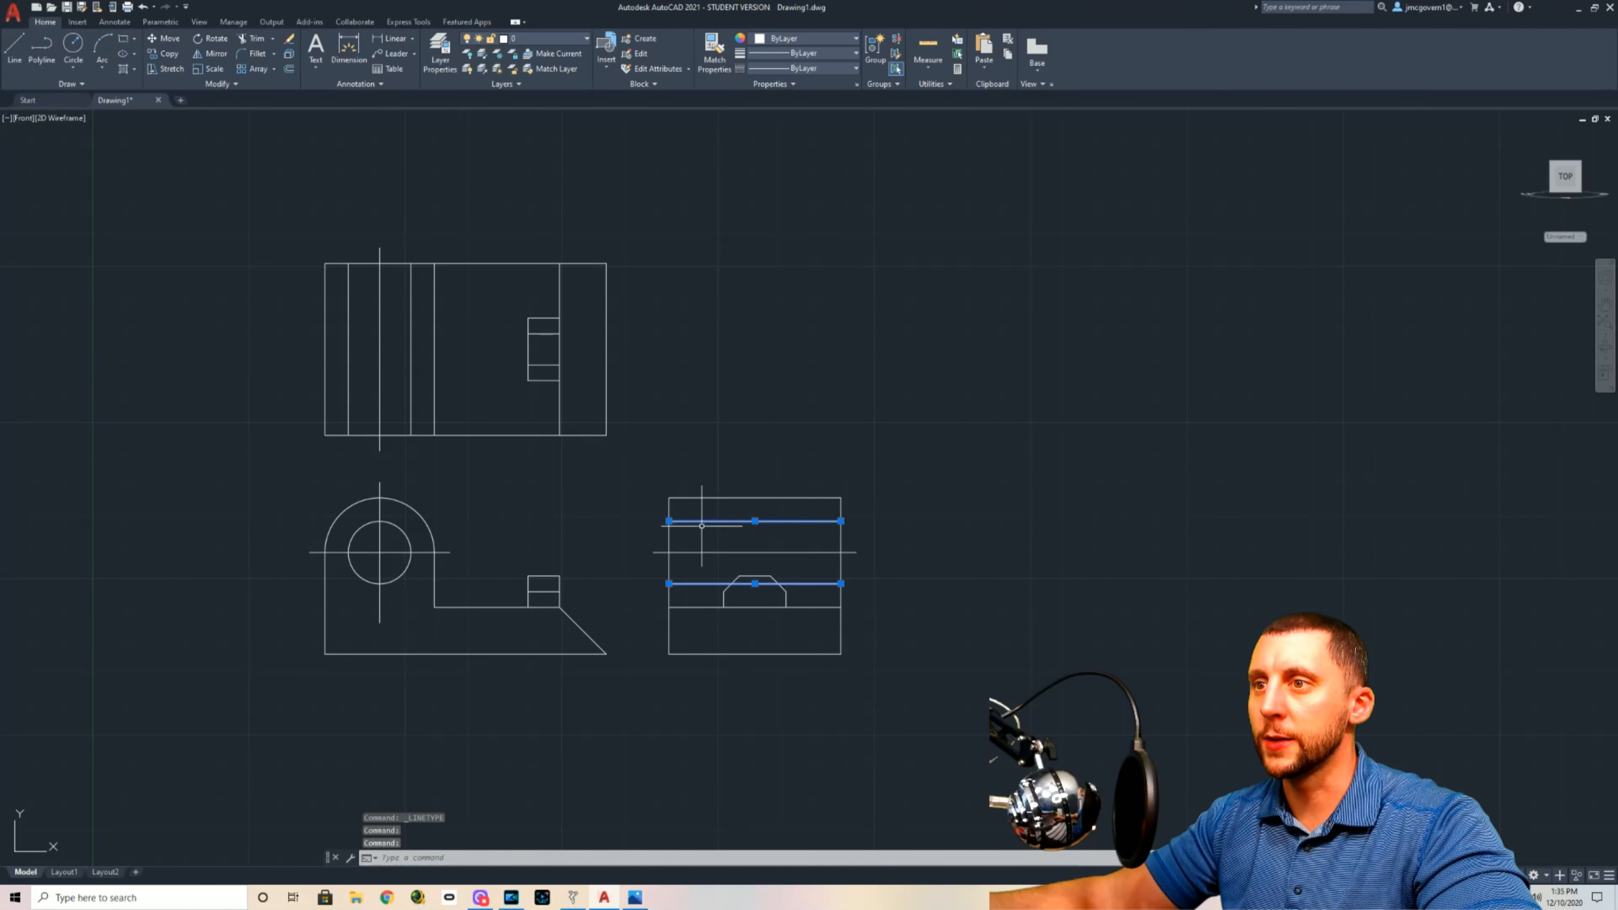
click(412, 344)
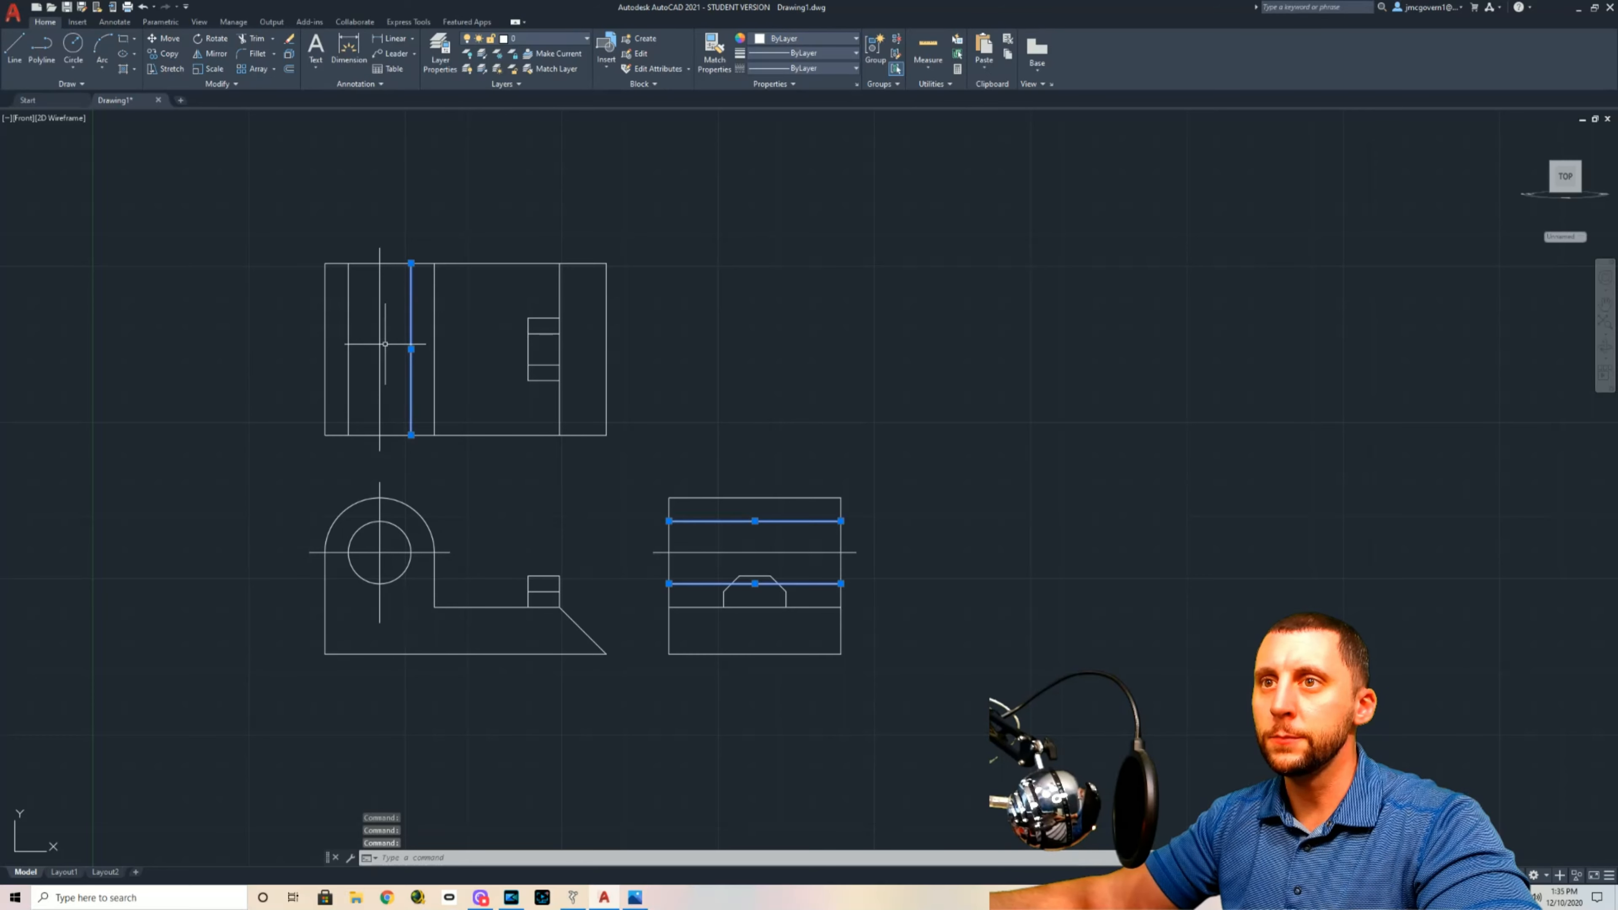
click(349, 344)
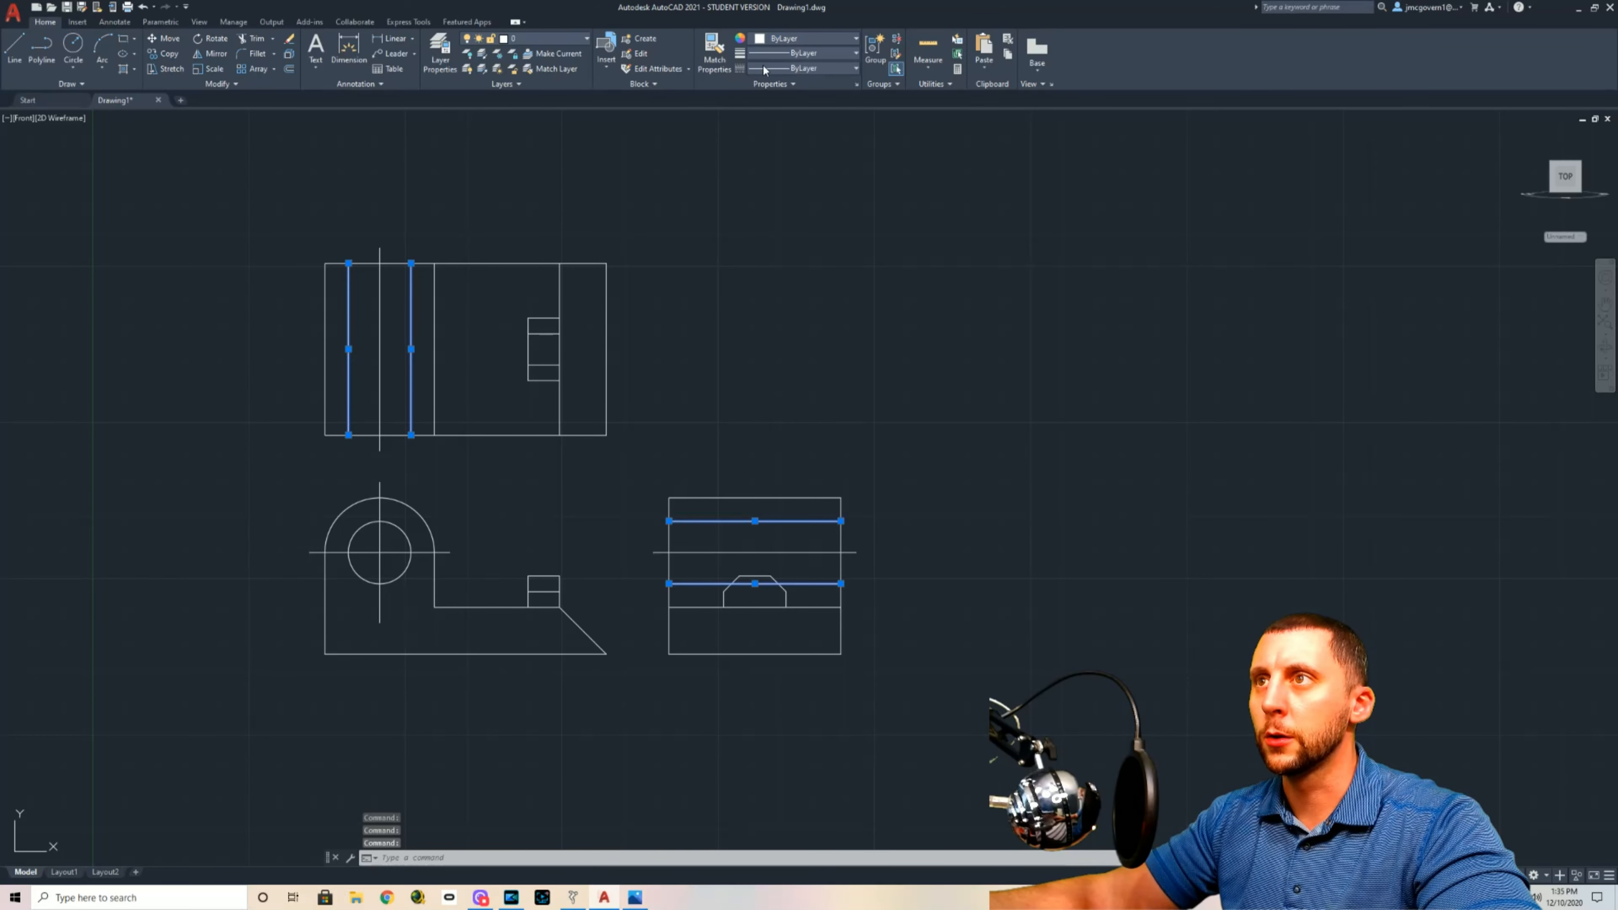
click(764, 69)
click(795, 144)
key(Escape)
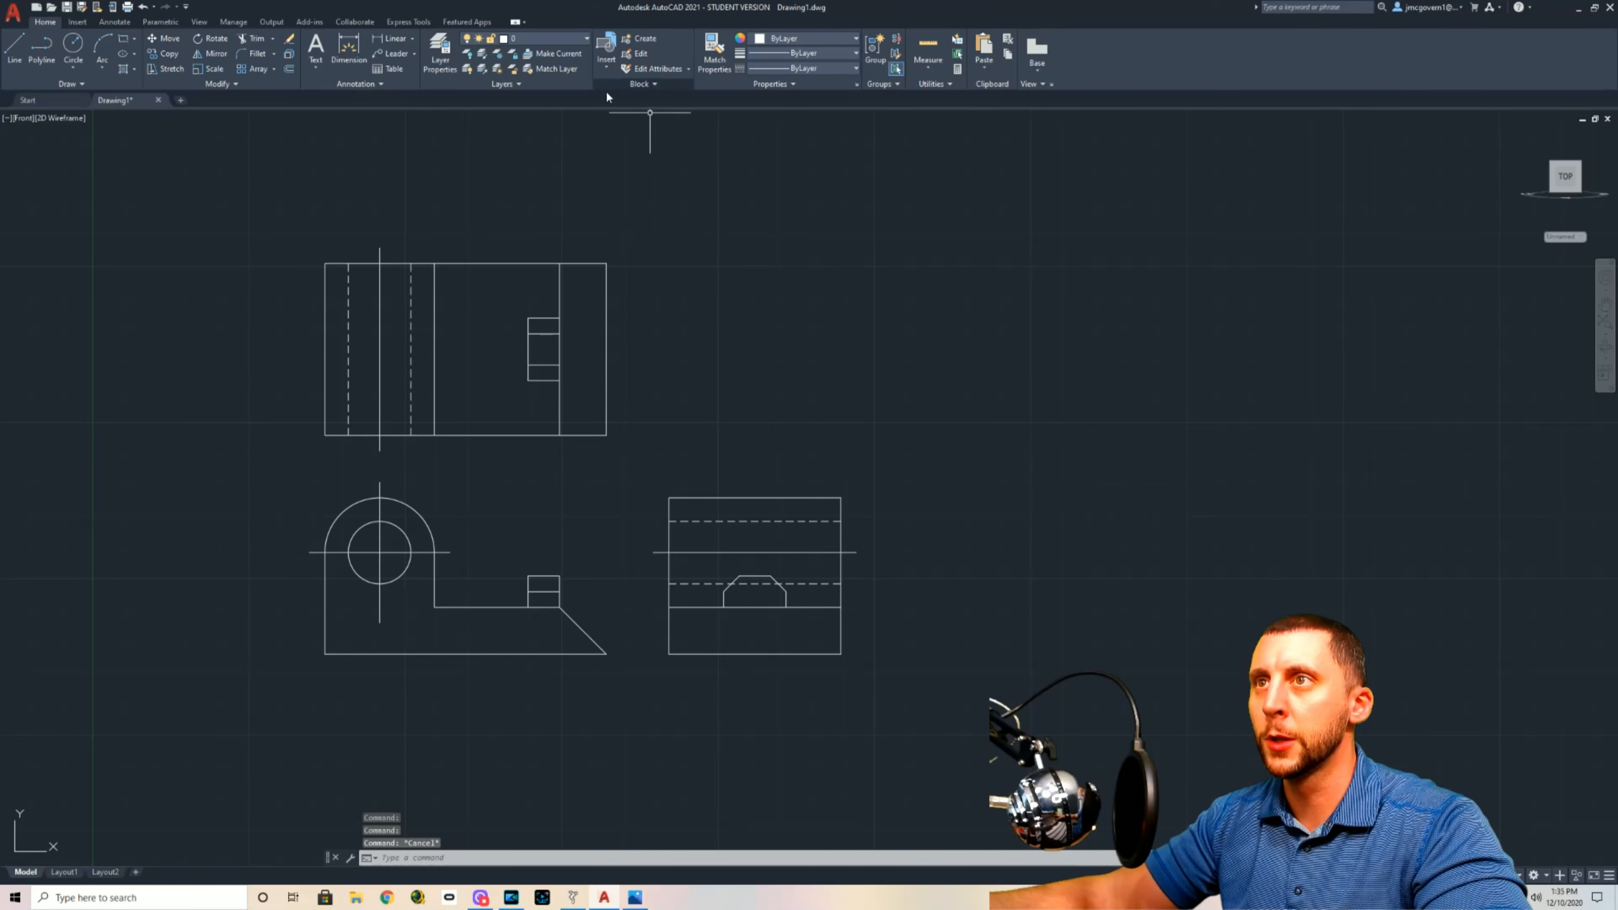
Step: Apply the CENTER2 linetype to the hole's centre lines in the front, top and side views
click(381, 545)
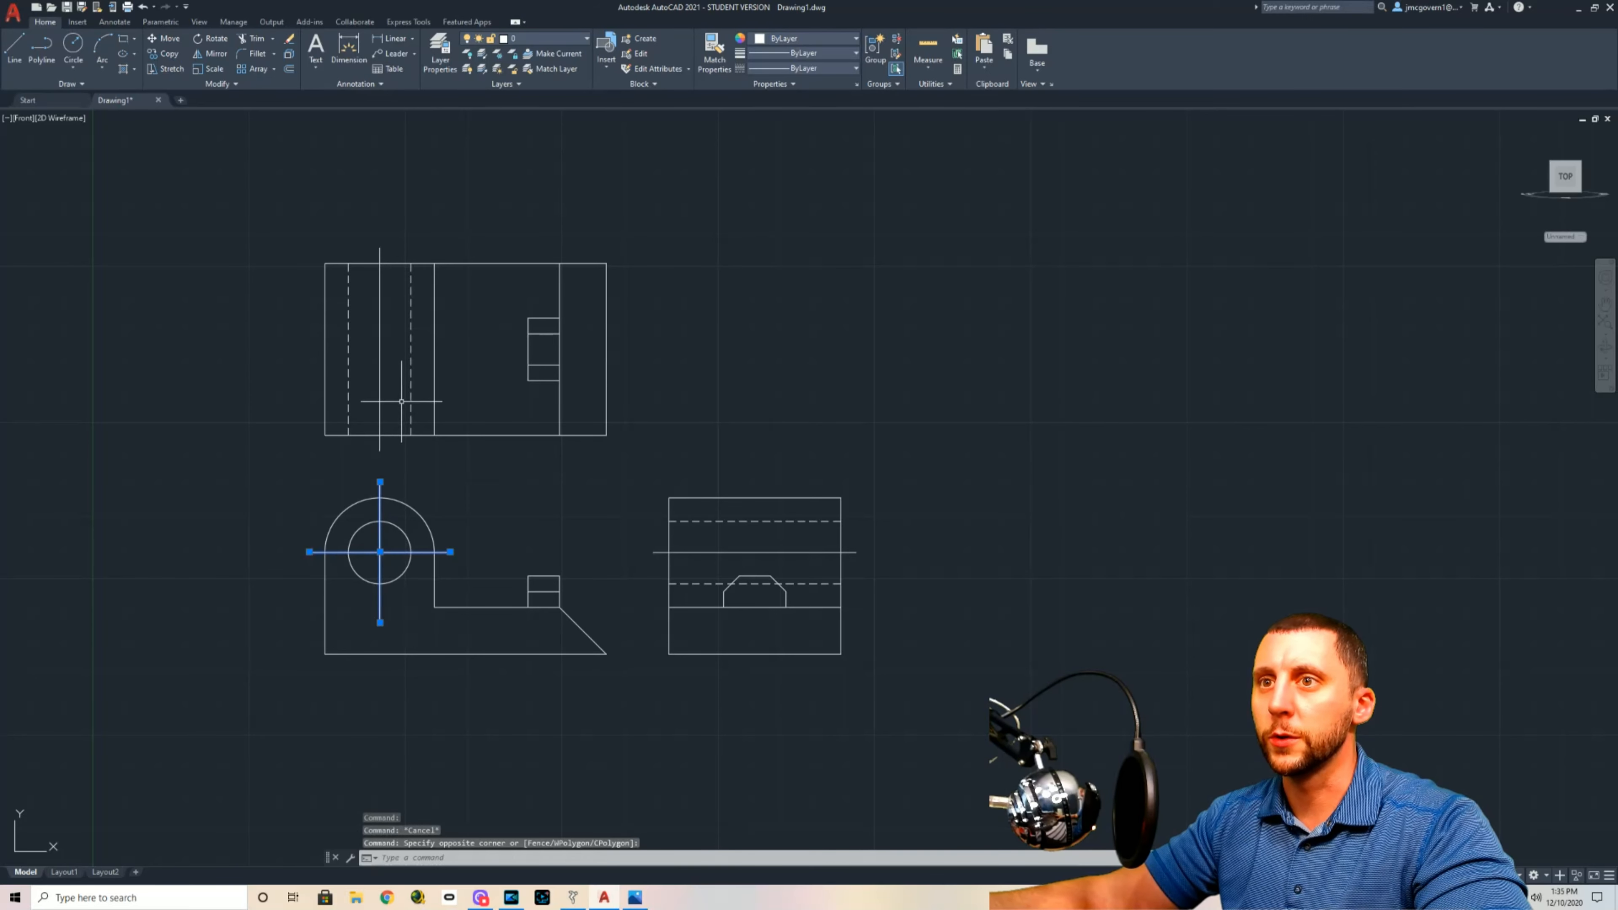
click(389, 382)
click(684, 552)
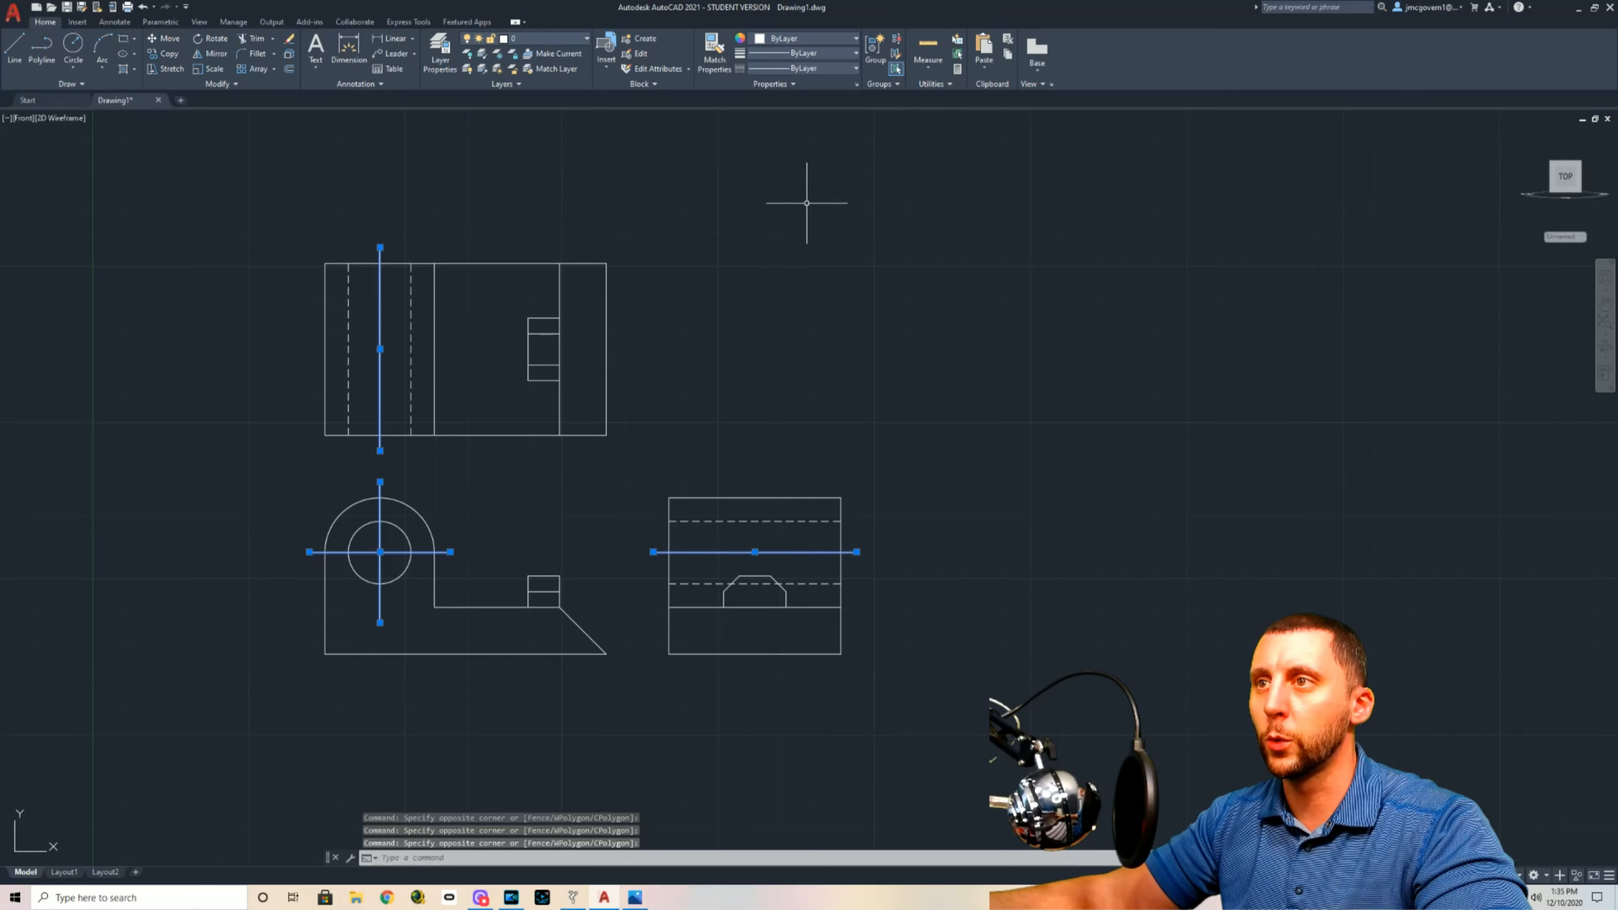
click(784, 70)
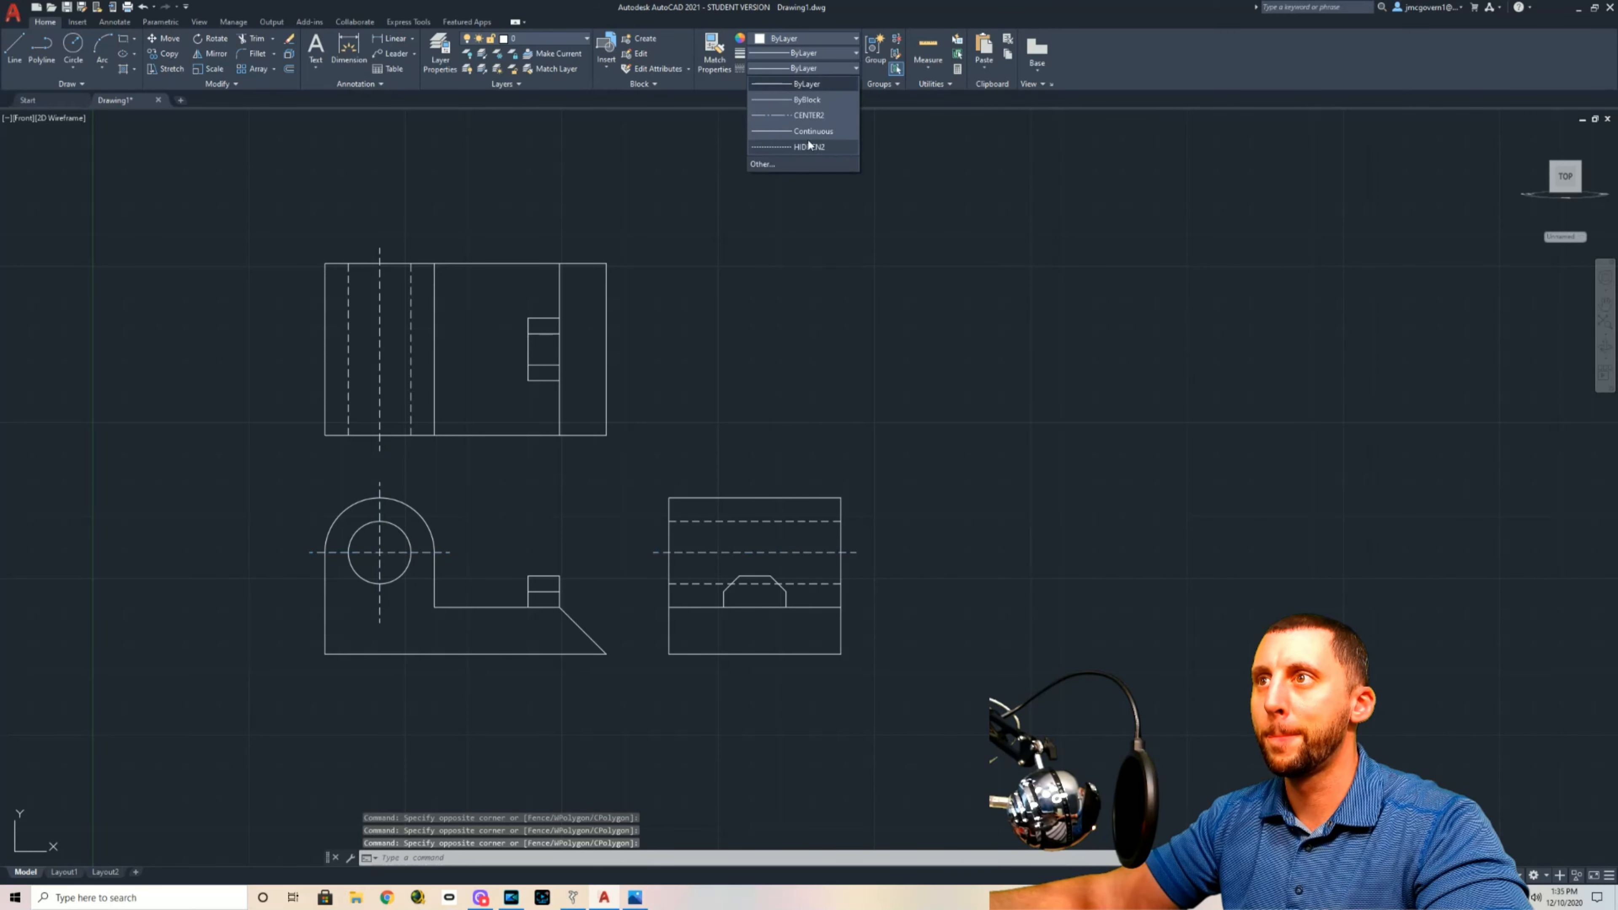
click(821, 116)
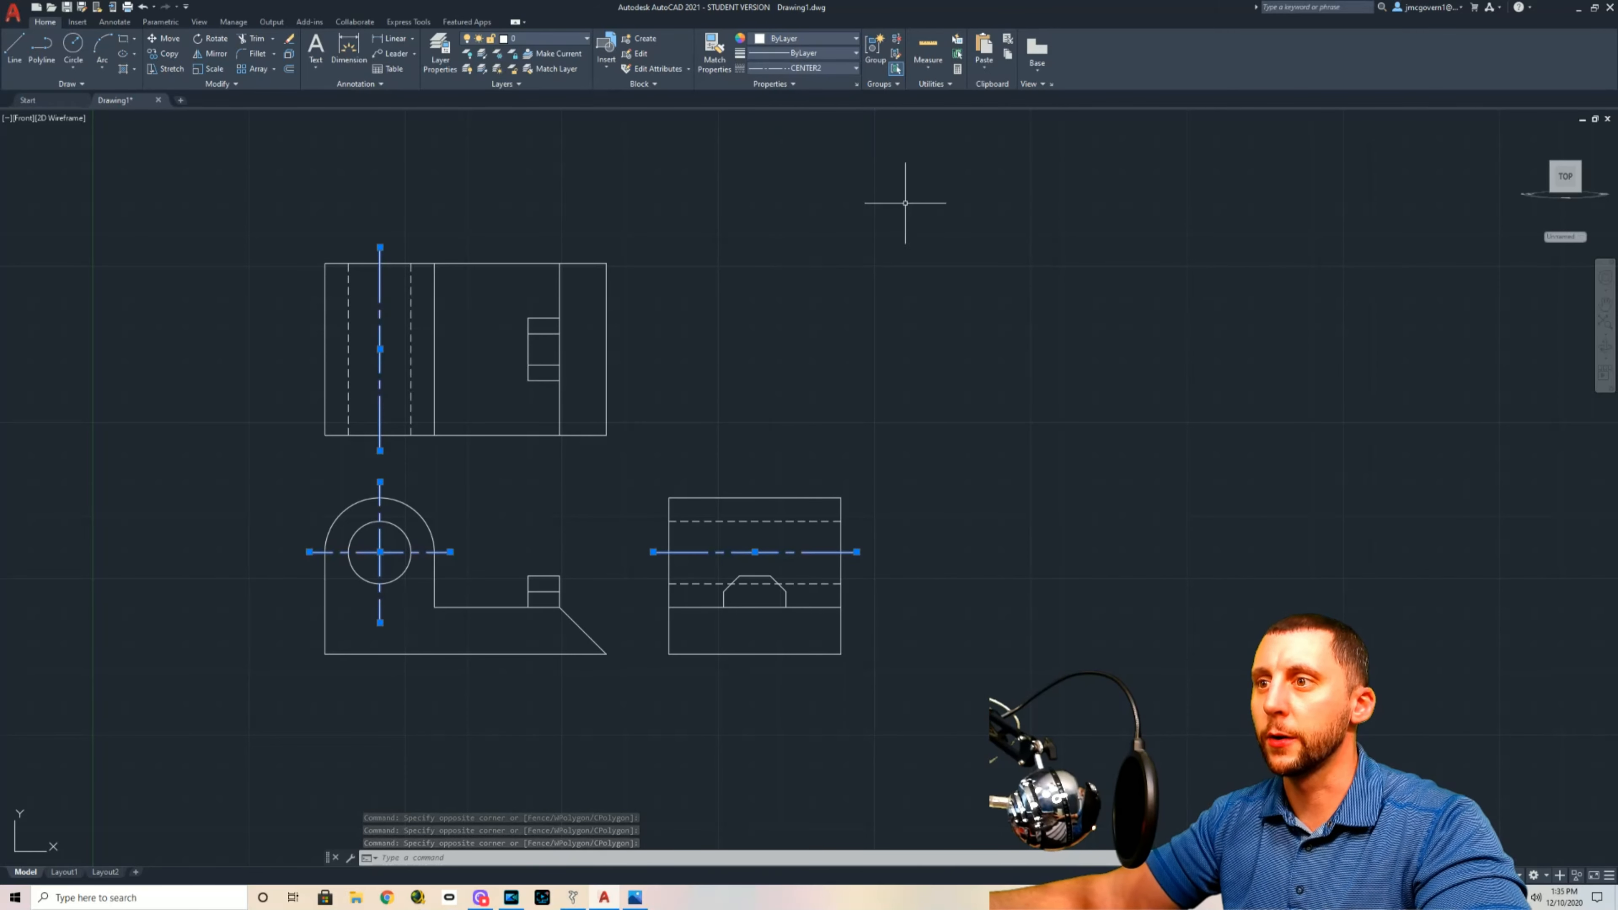
key(Escape)
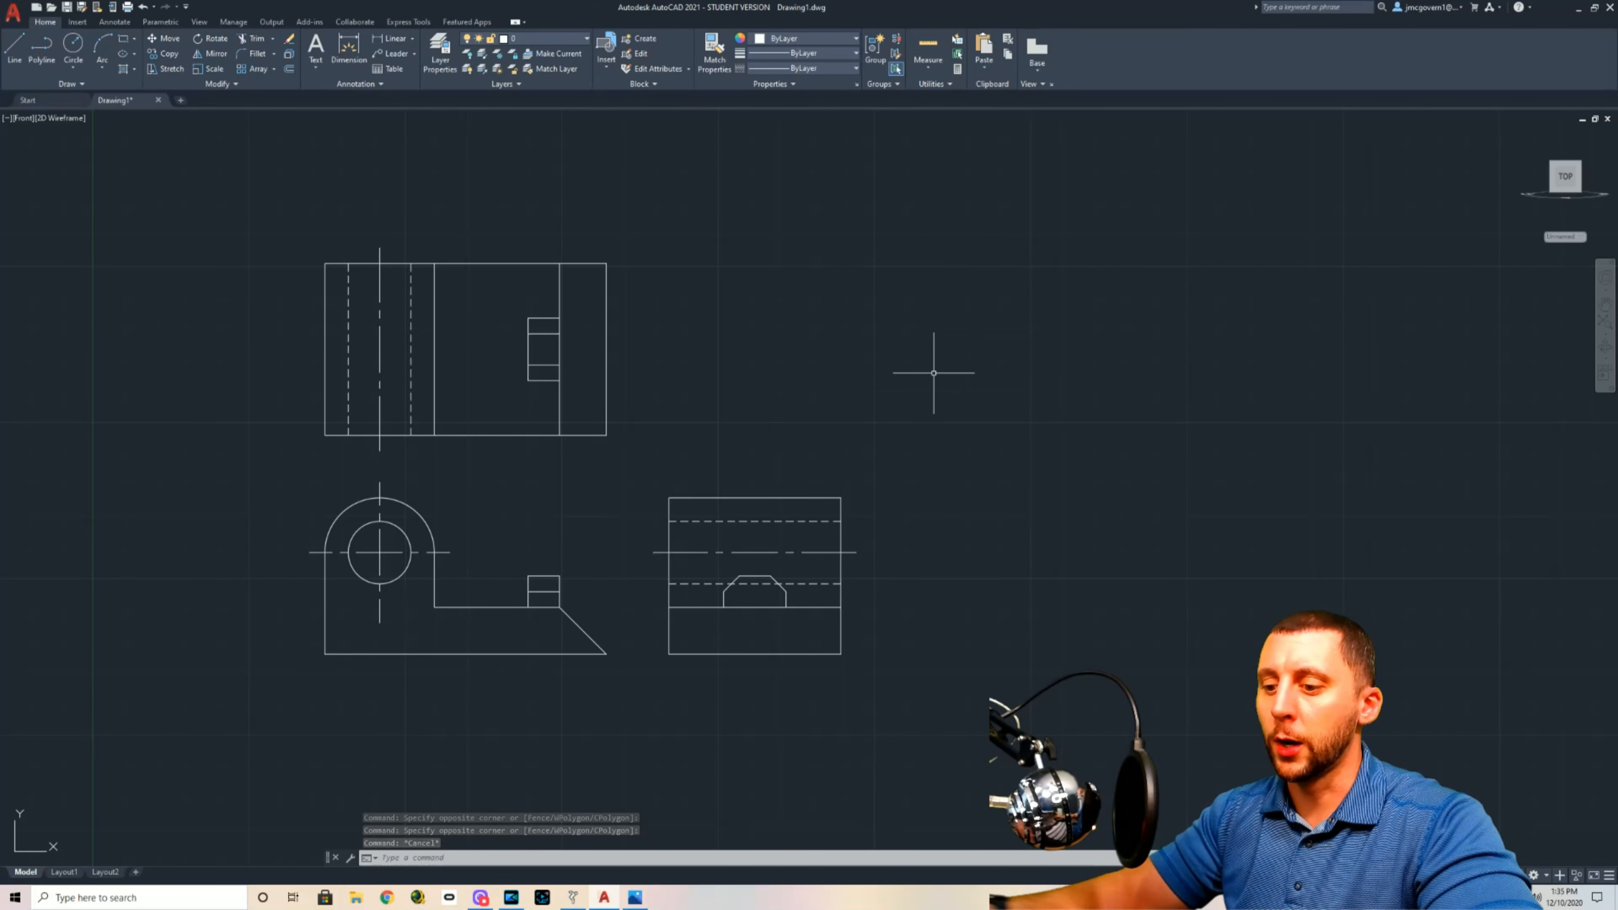
text(linetype scale)
key(Return)
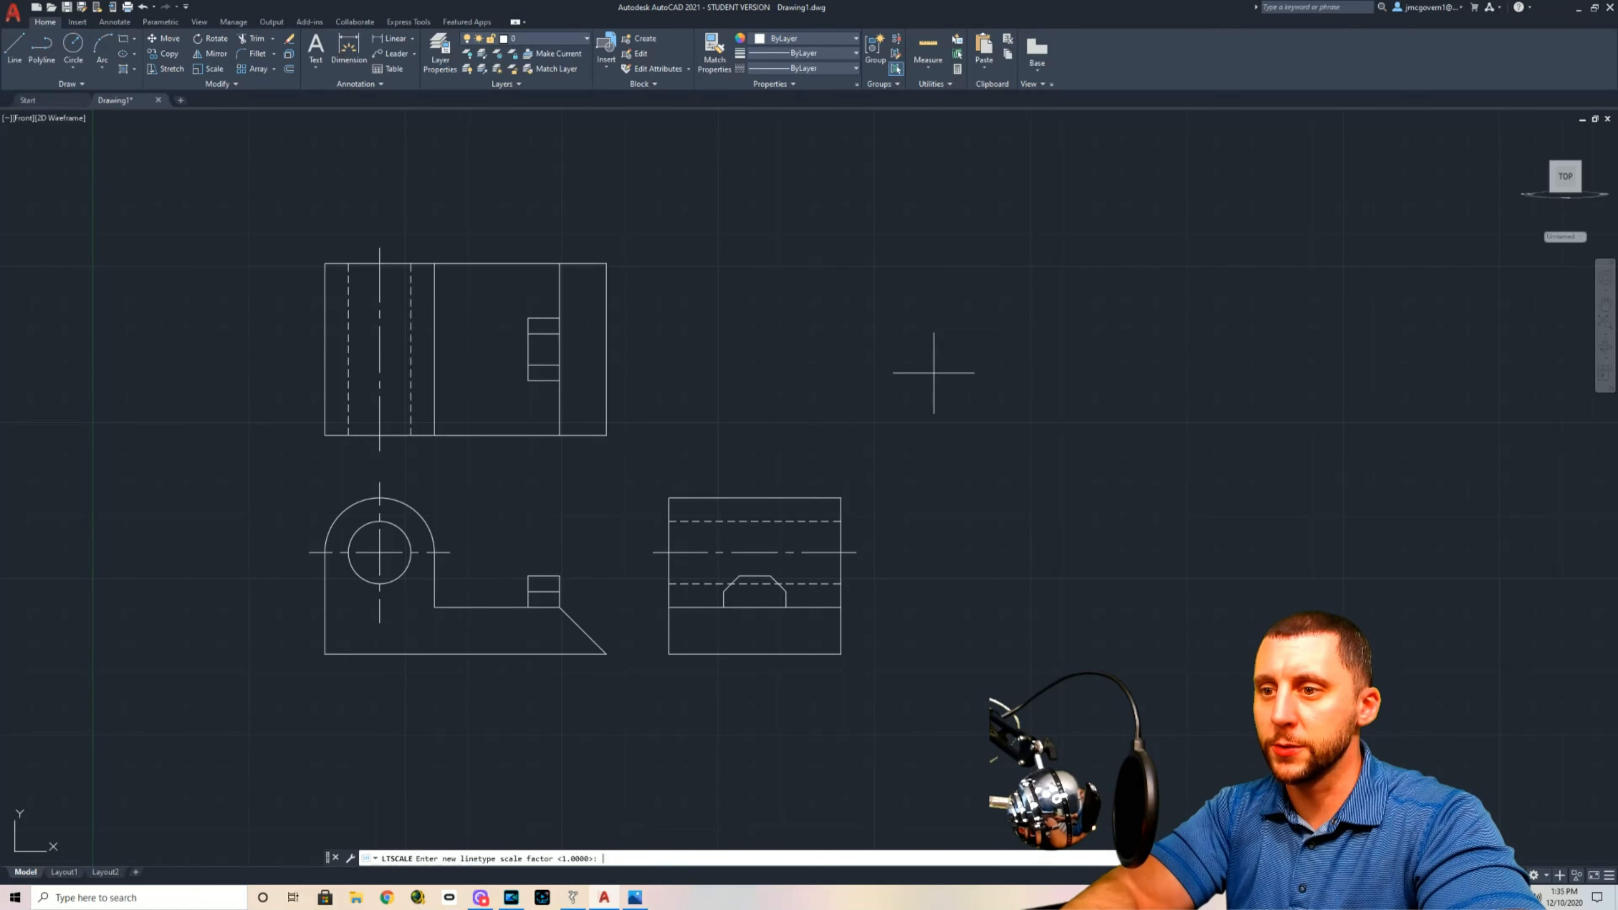
key(Escape)
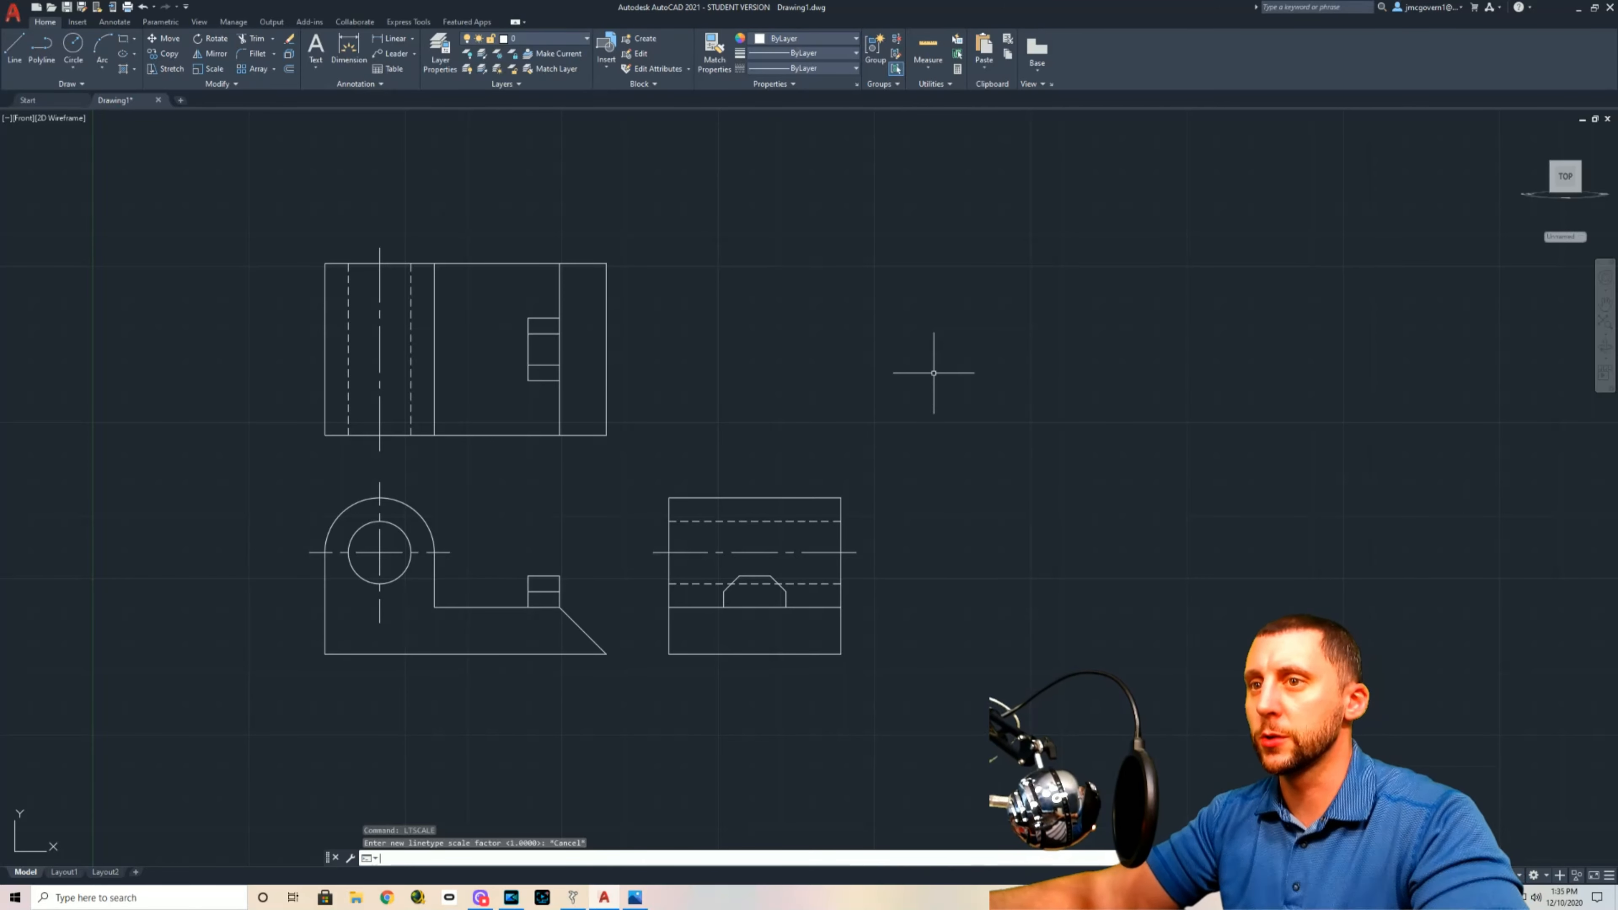
Step: Erase the complete top view and side view of the bracket, keeping the front view
scroll(864, 418, up, 2)
mouse_move(807, 415)
middle_down()
mouse_move(900, 413)
mouse_move(867, 409)
mouse_move(933, 391)
middle_up()
scroll(863, 419, down, 2)
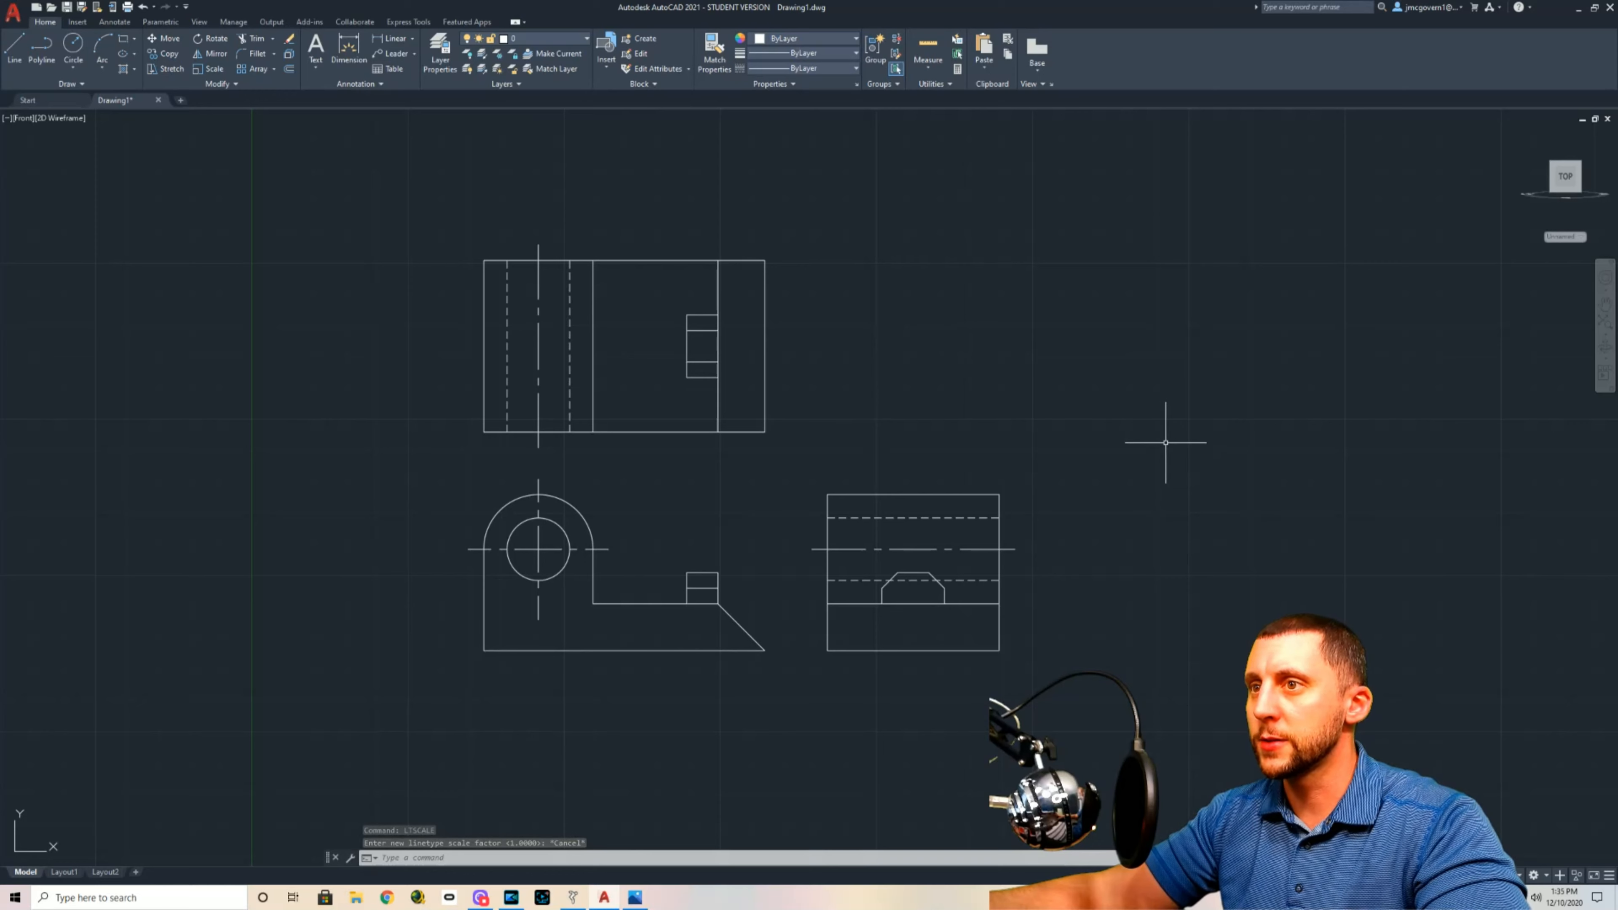
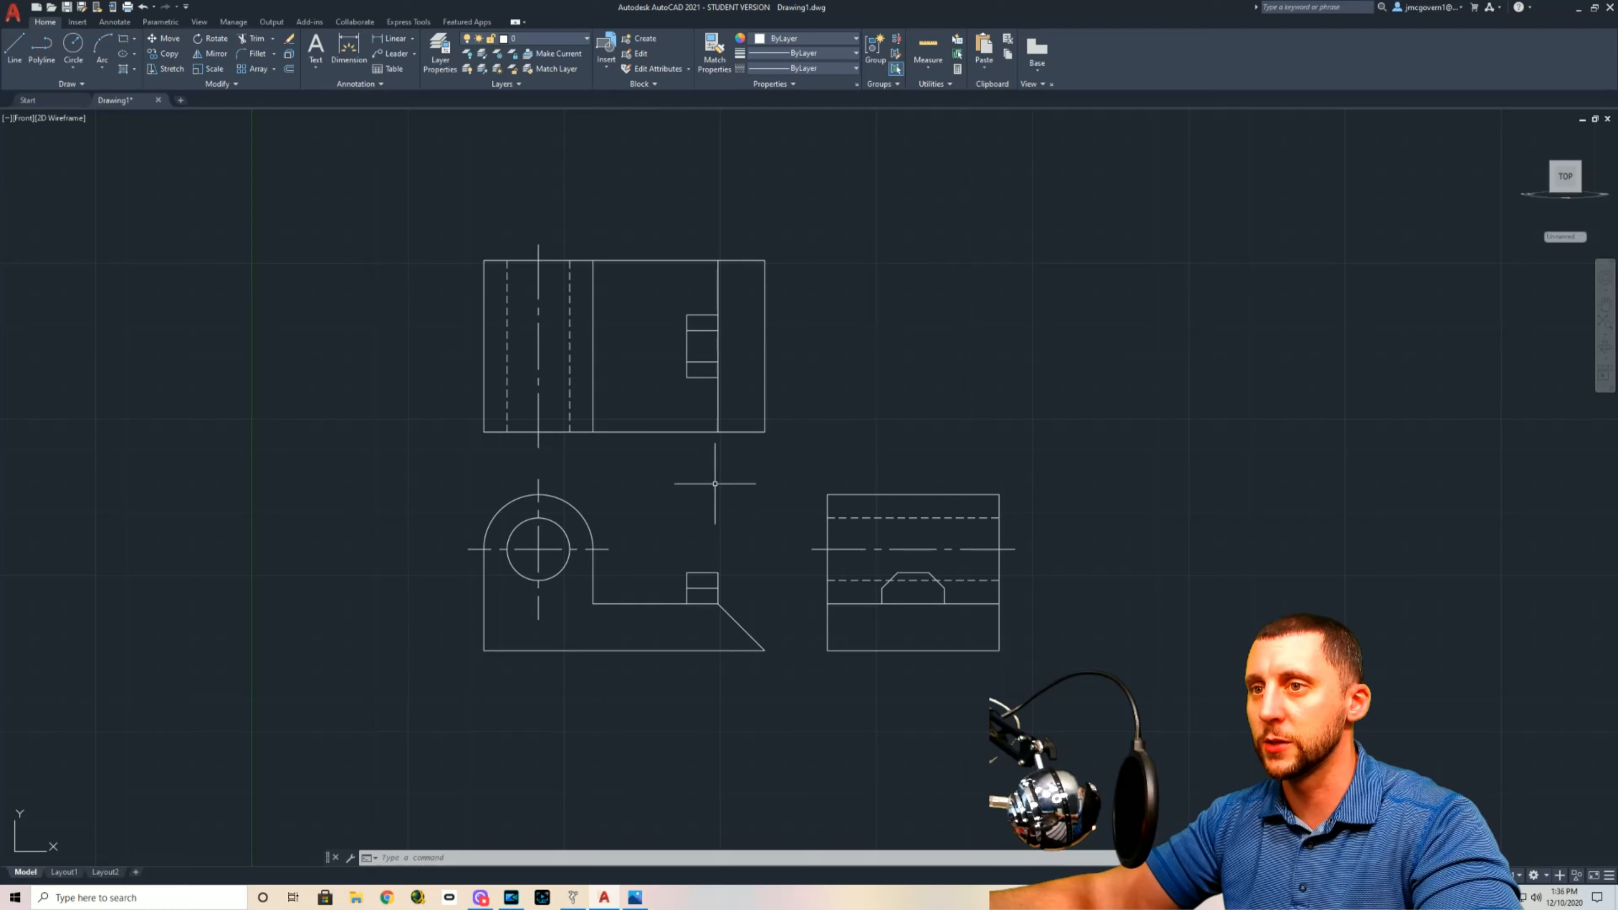
click(470, 237)
click(831, 506)
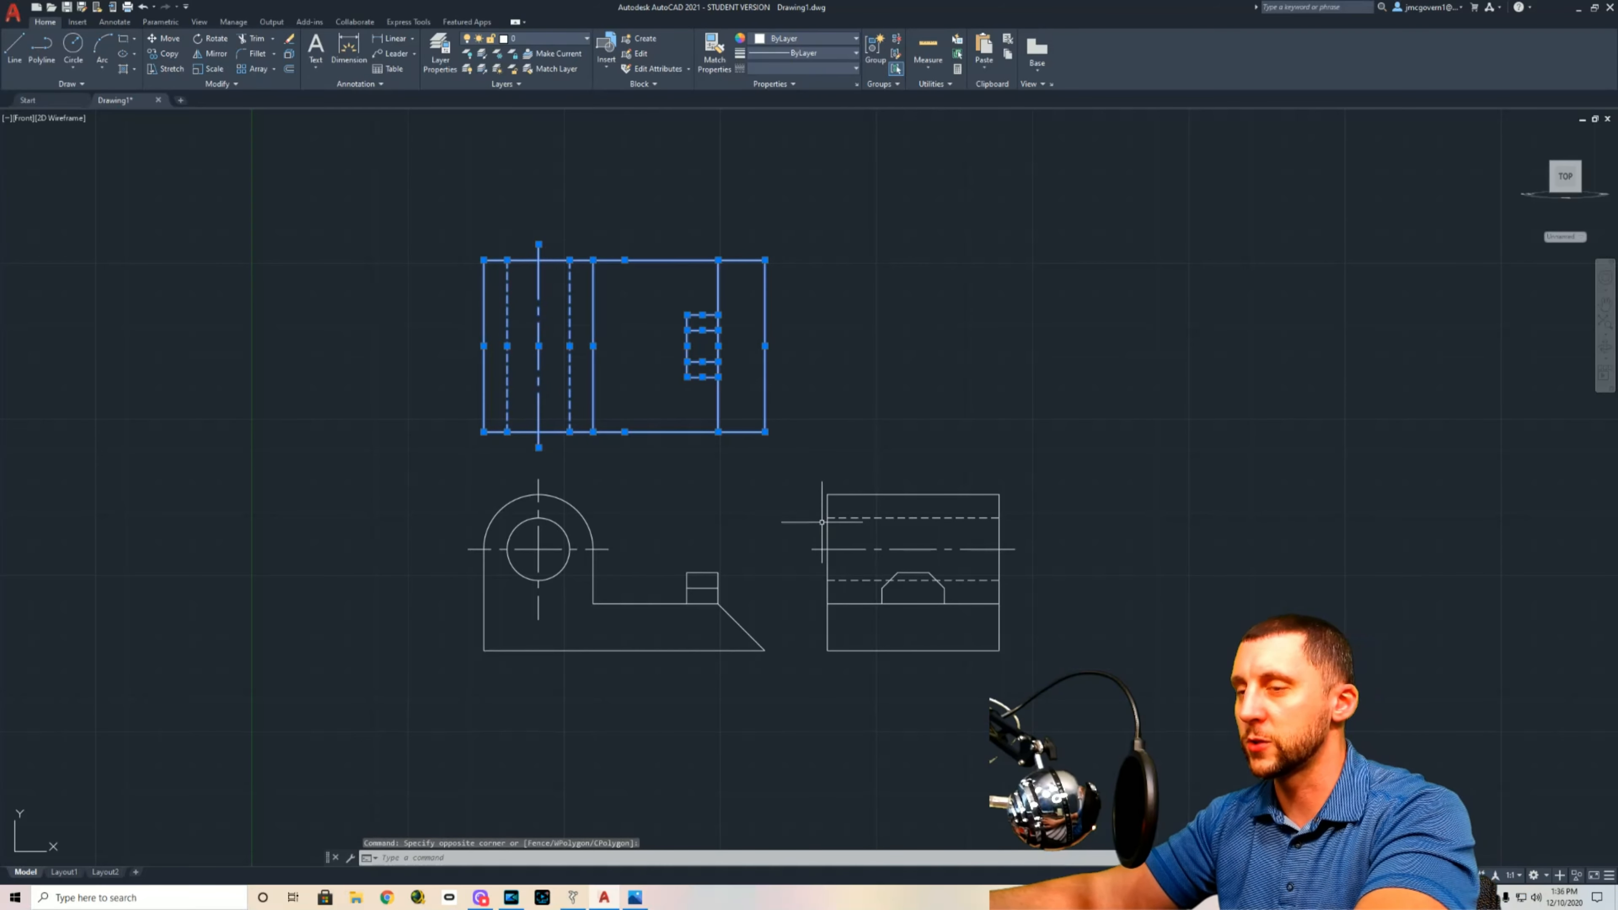
key(Delete)
click(807, 461)
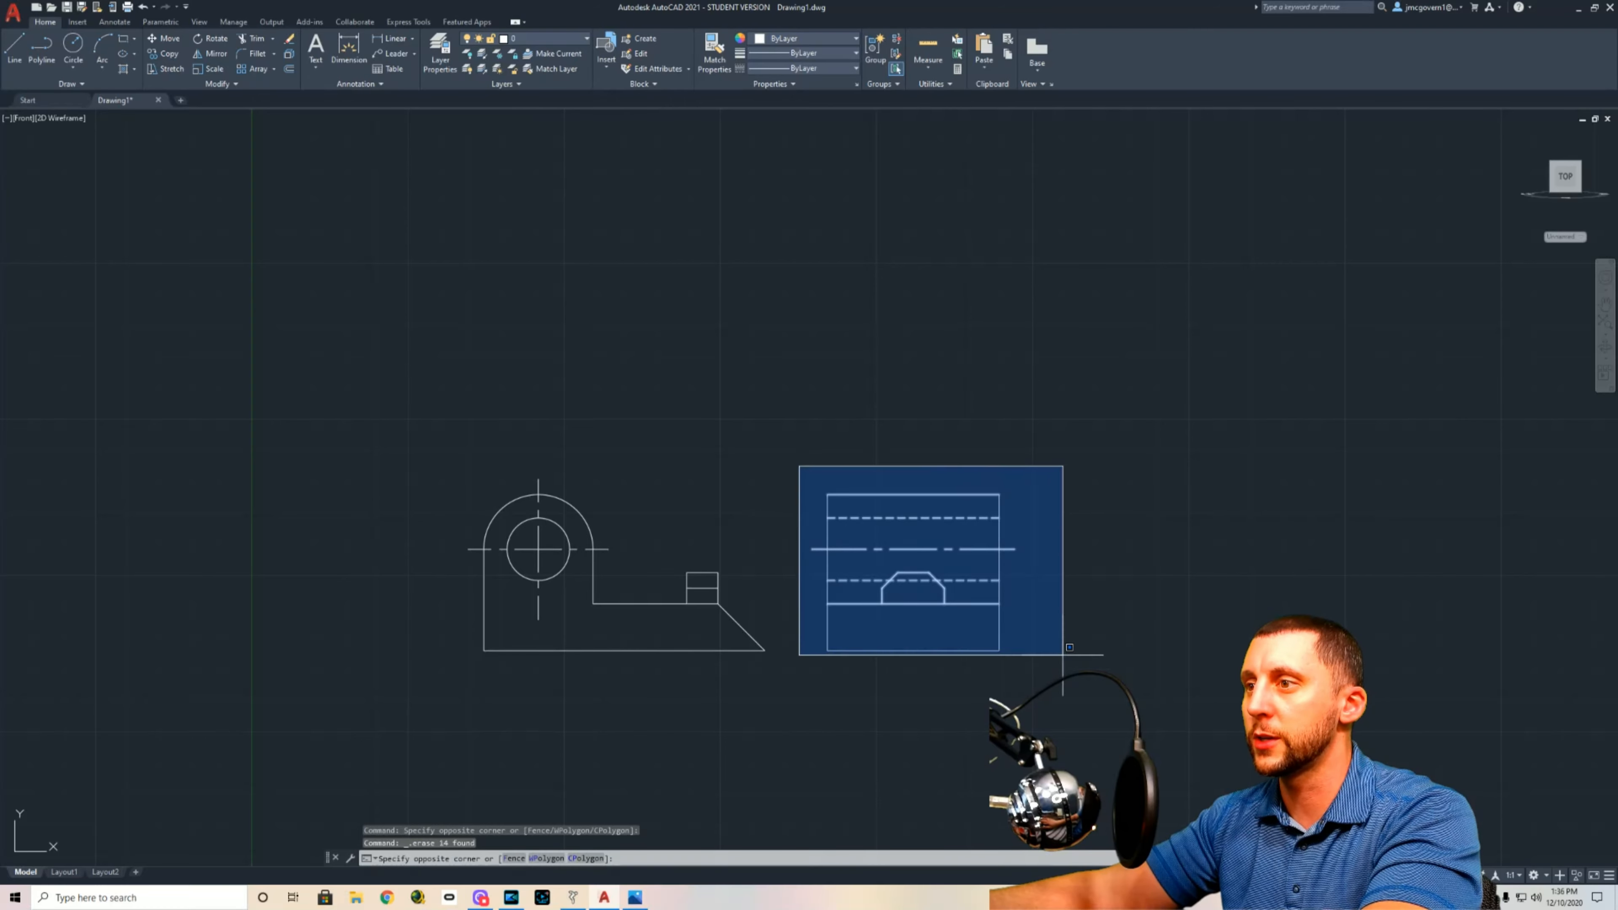
click(1075, 661)
key(Delete)
Step: Erase the horizontal and vertical centre lines through the hole in the front view
click(547, 535)
click(525, 556)
key(Delete)
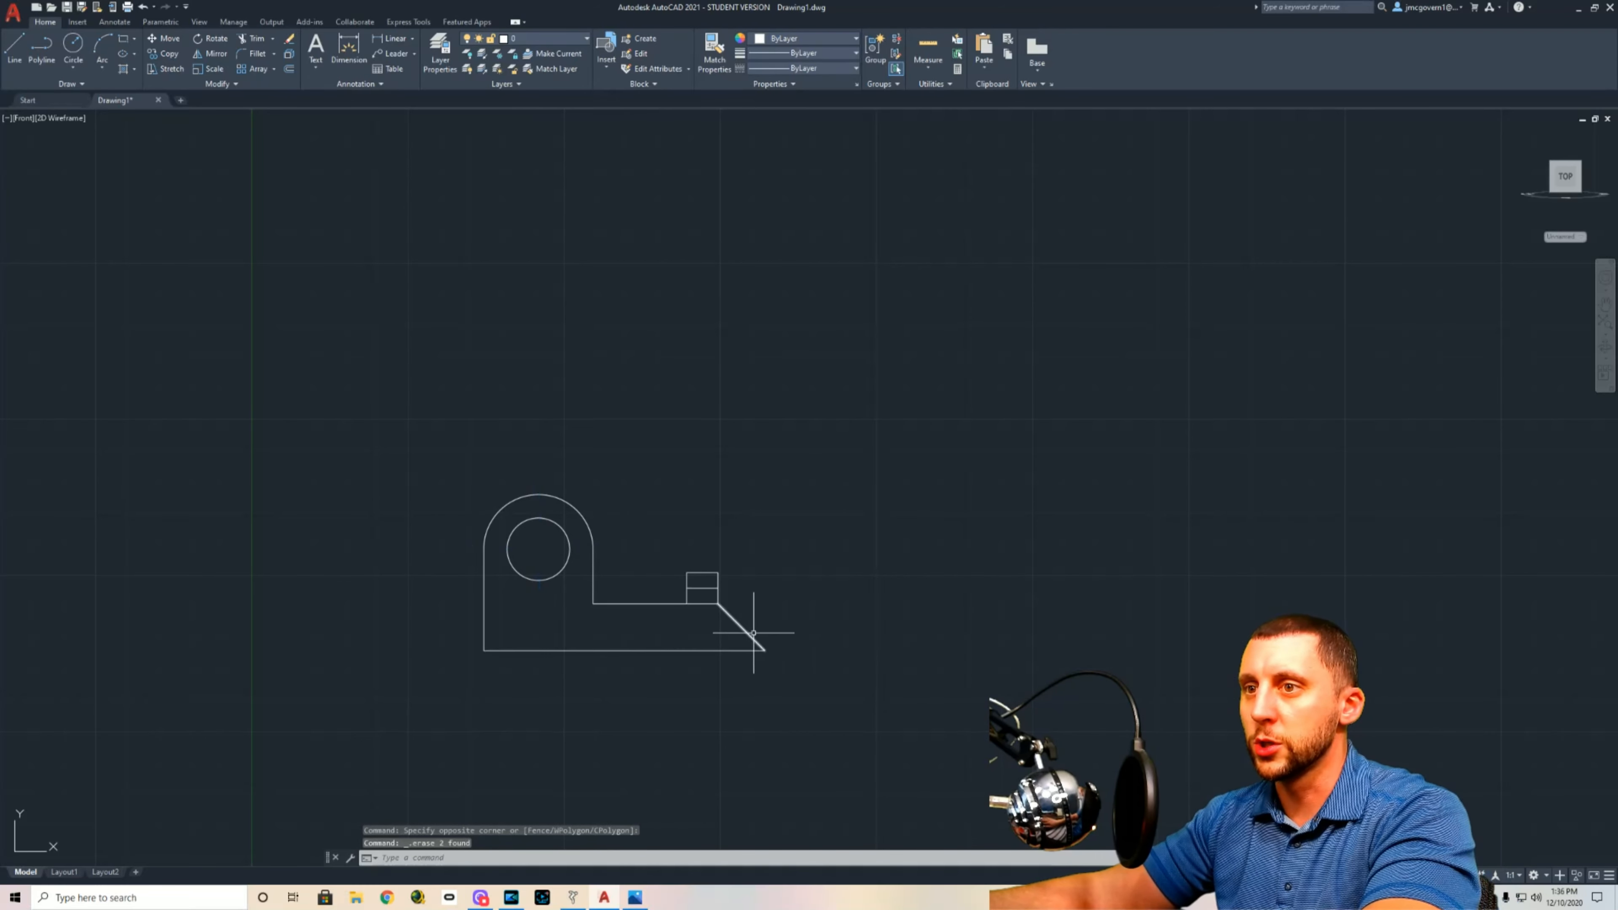
key(Escape)
Step: Erase the small block's lines on top of the base beside the sloped end in the front view
click(747, 553)
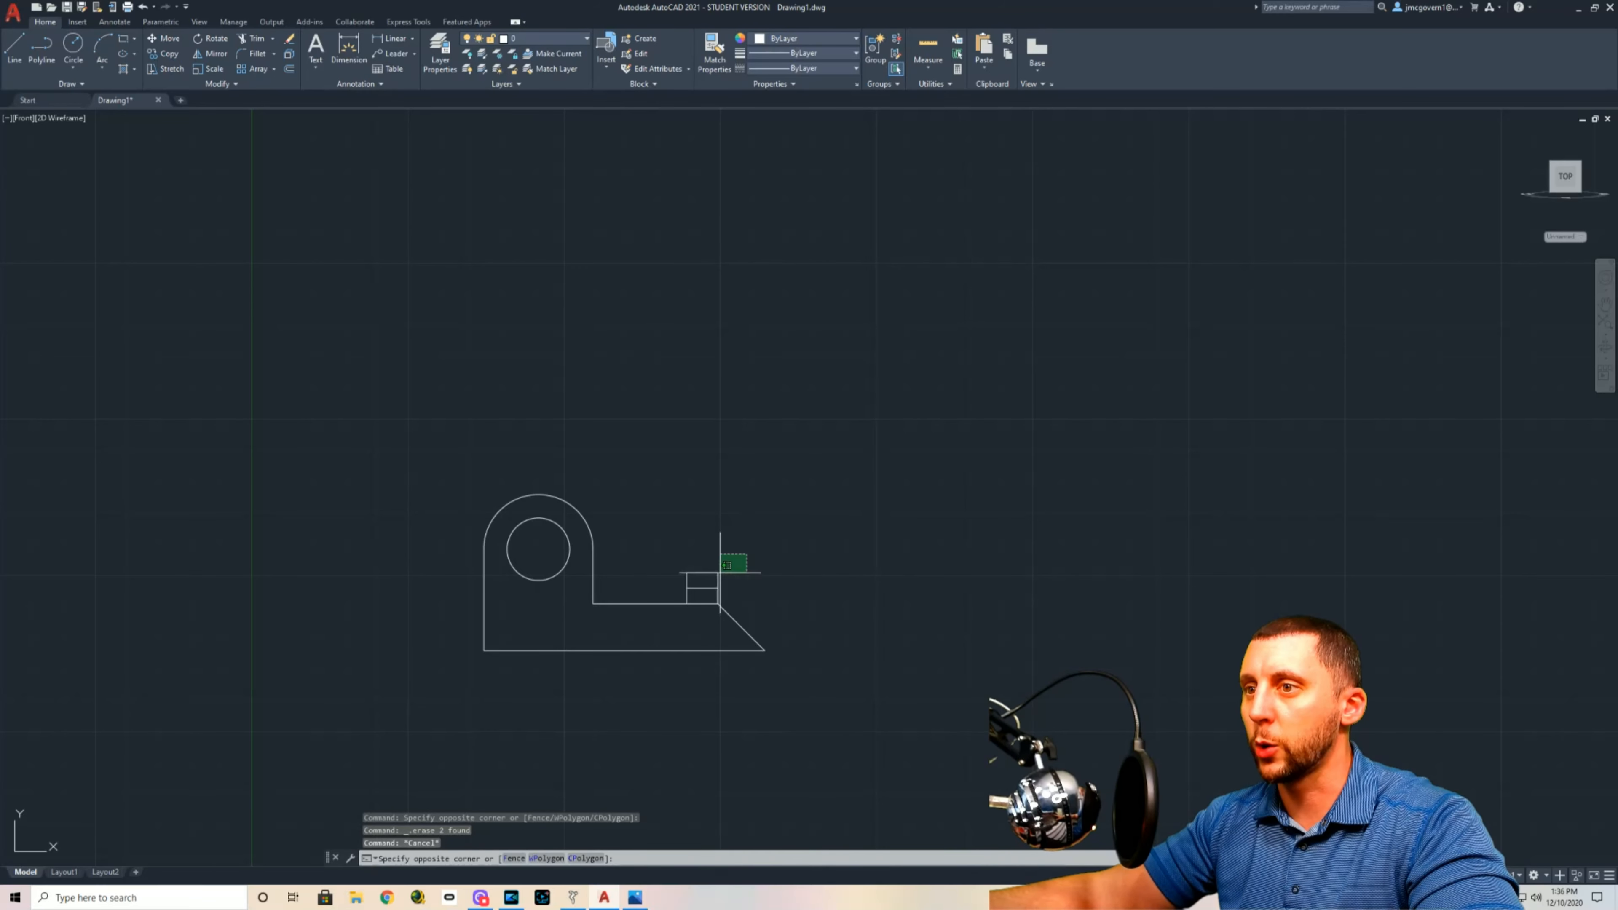
click(670, 595)
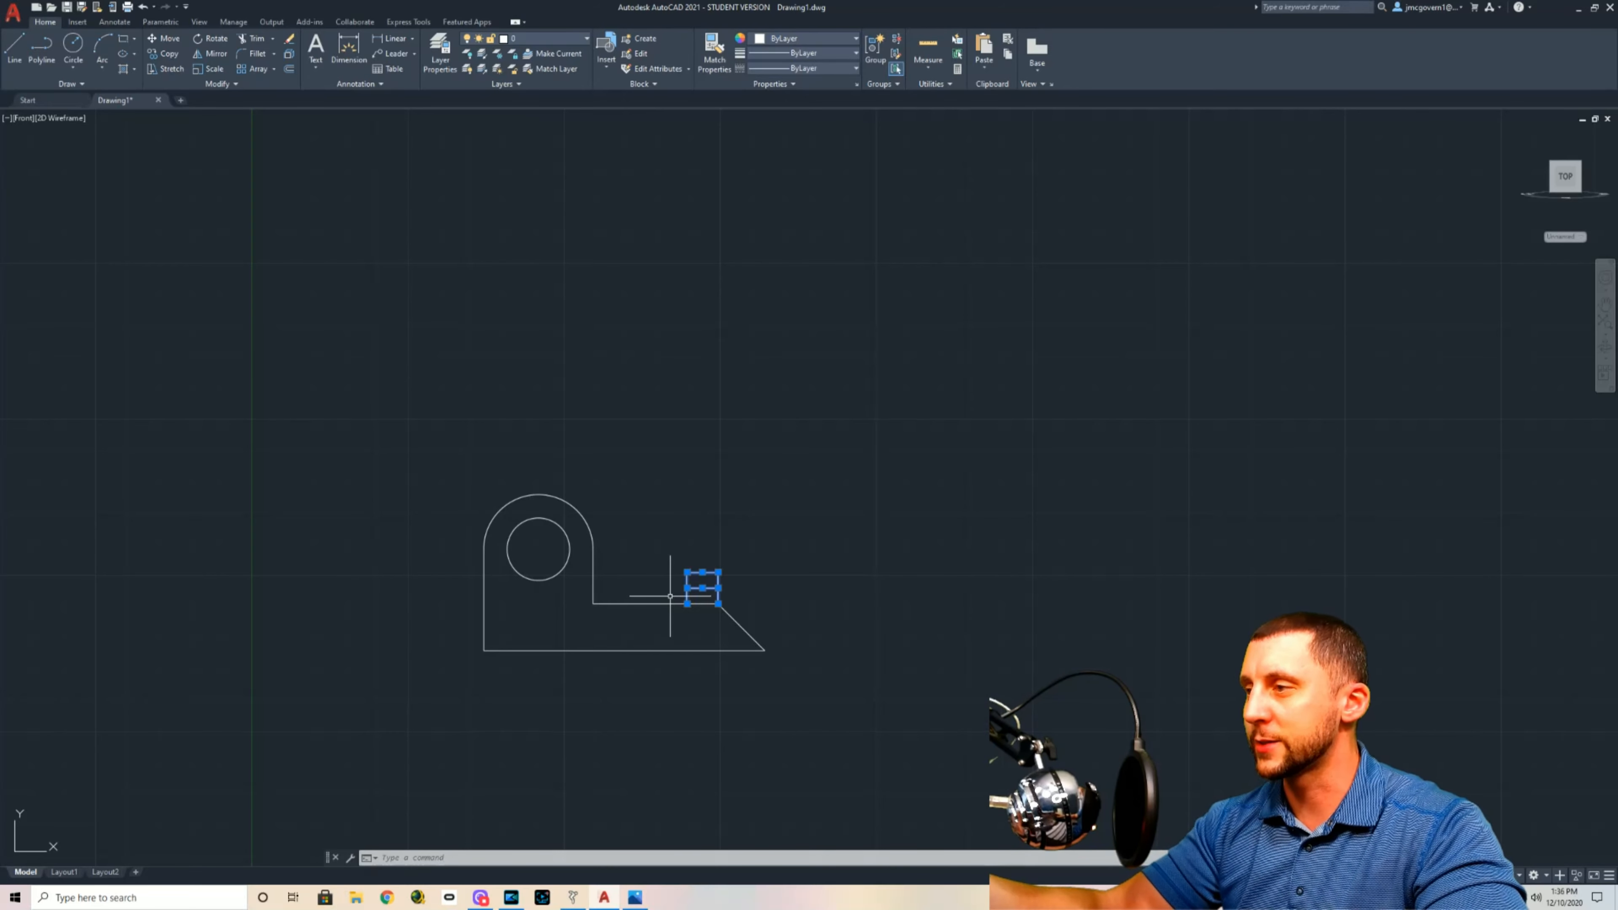
shift+middle_drag(742, 593, 587, 682)
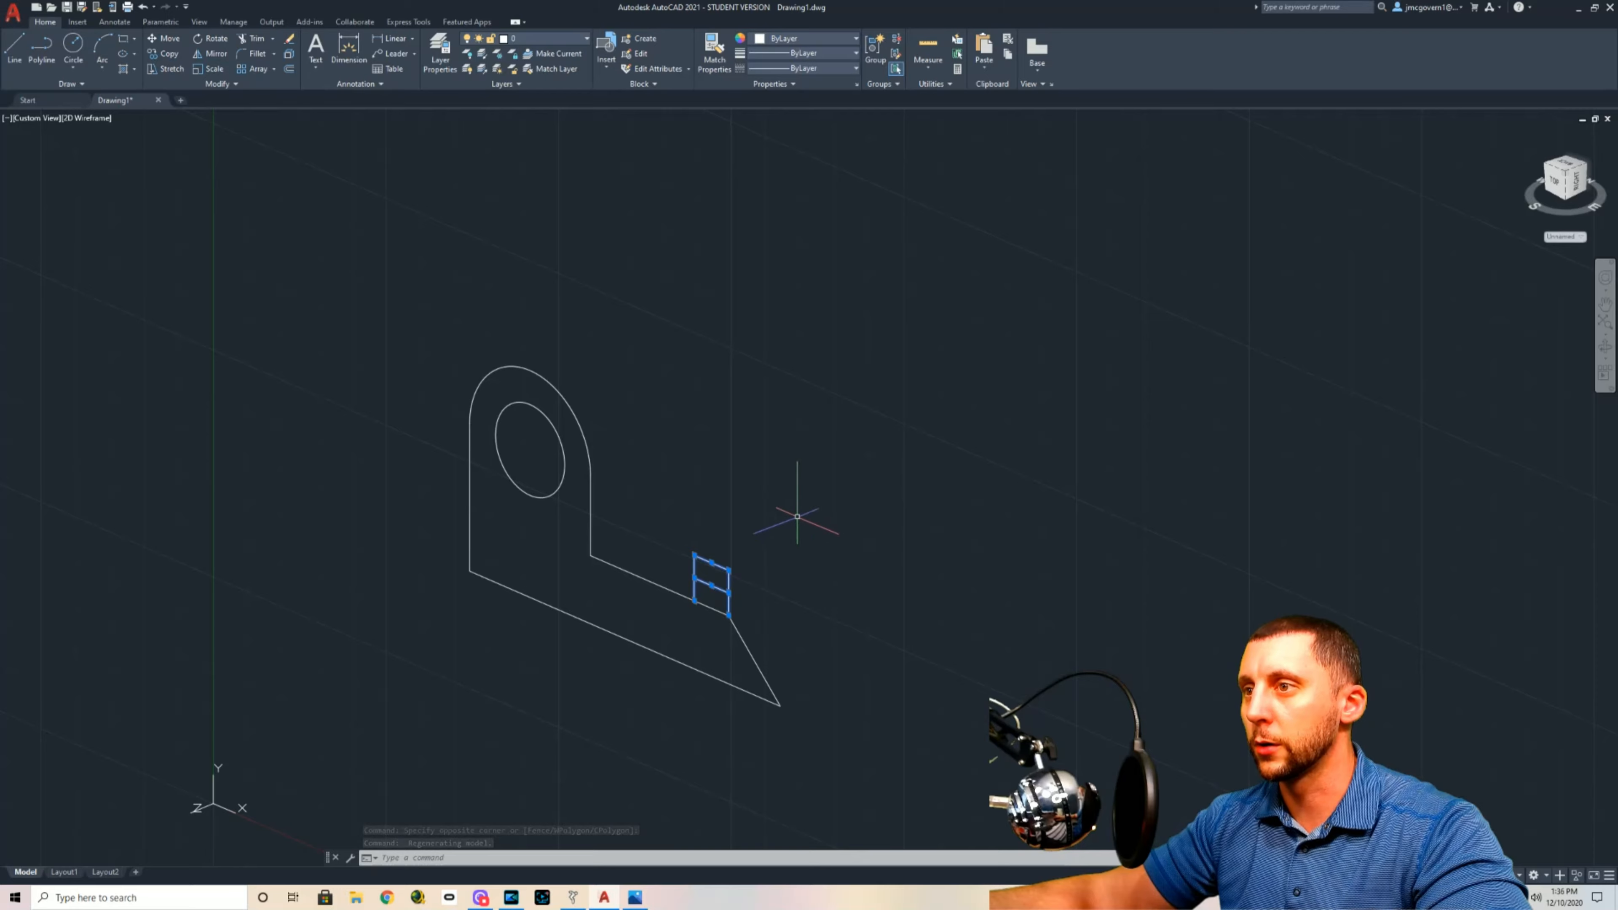
key(ctrl+z)
key(Escape)
click(783, 546)
click(668, 591)
key(Delete)
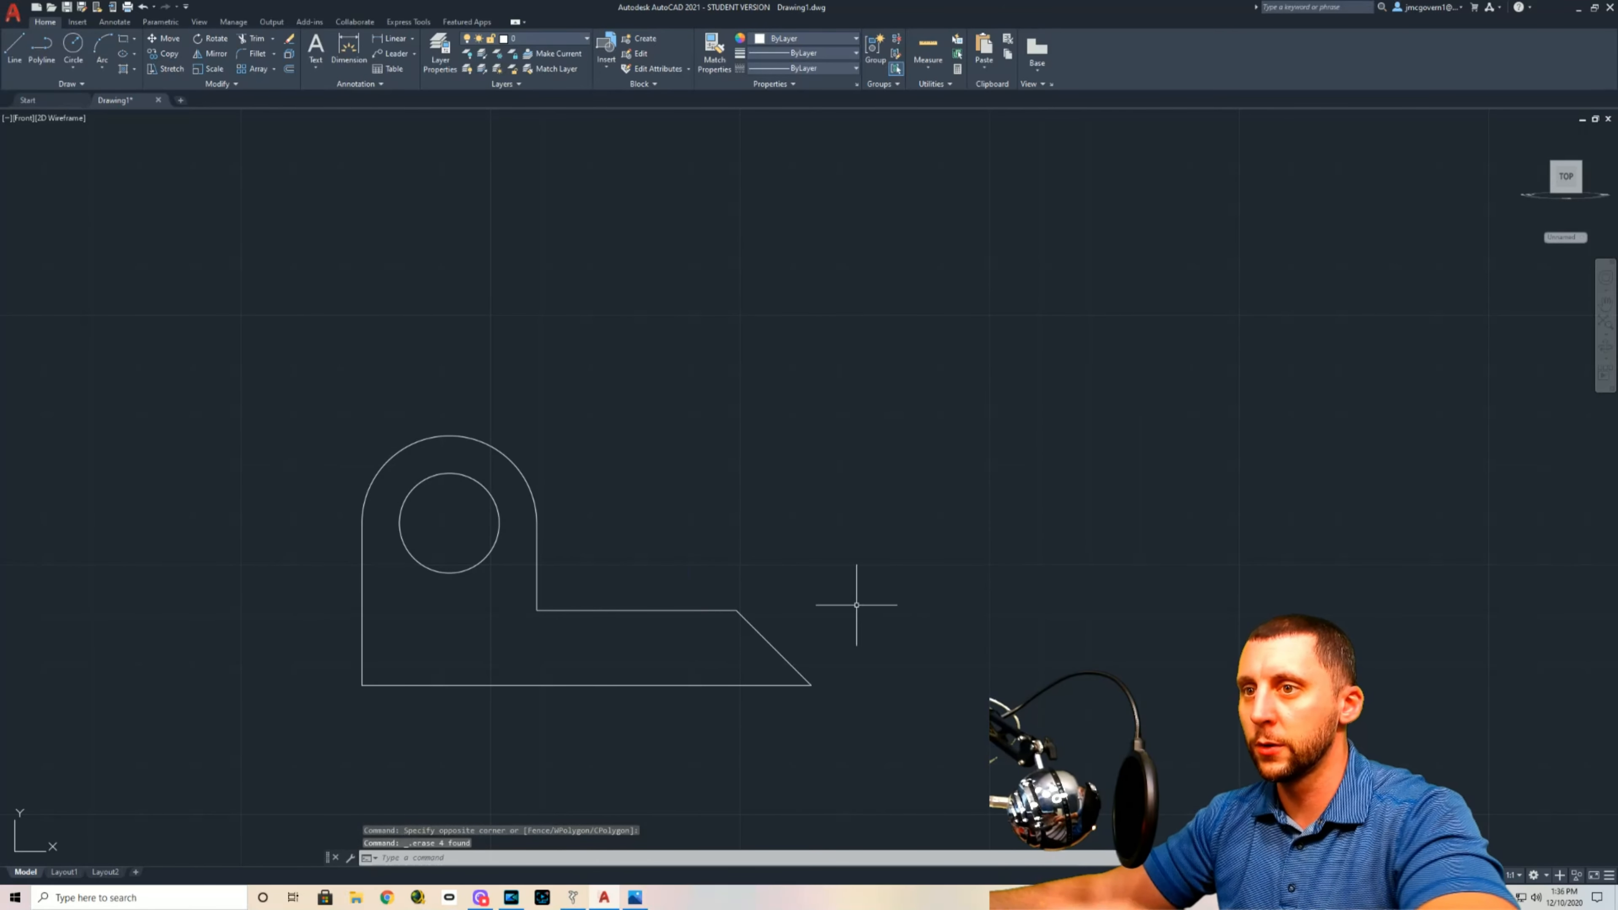
Step: Switch the view to Top and from there to SE Isometric so the front profile stands upright
middle_drag(696, 607, 719, 578)
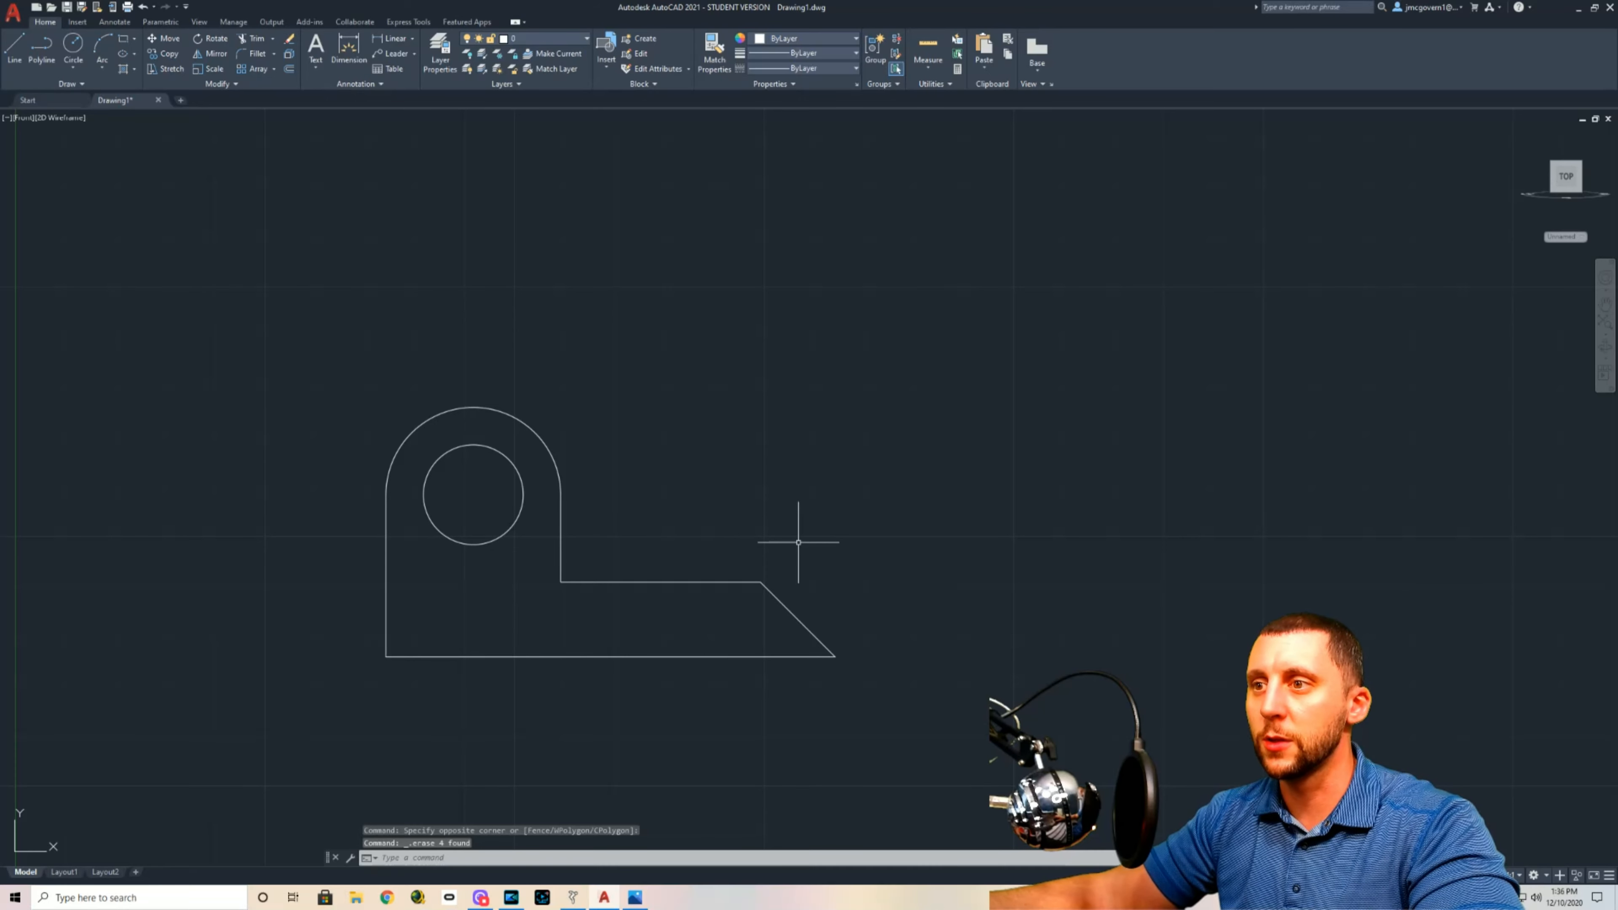
click(24, 117)
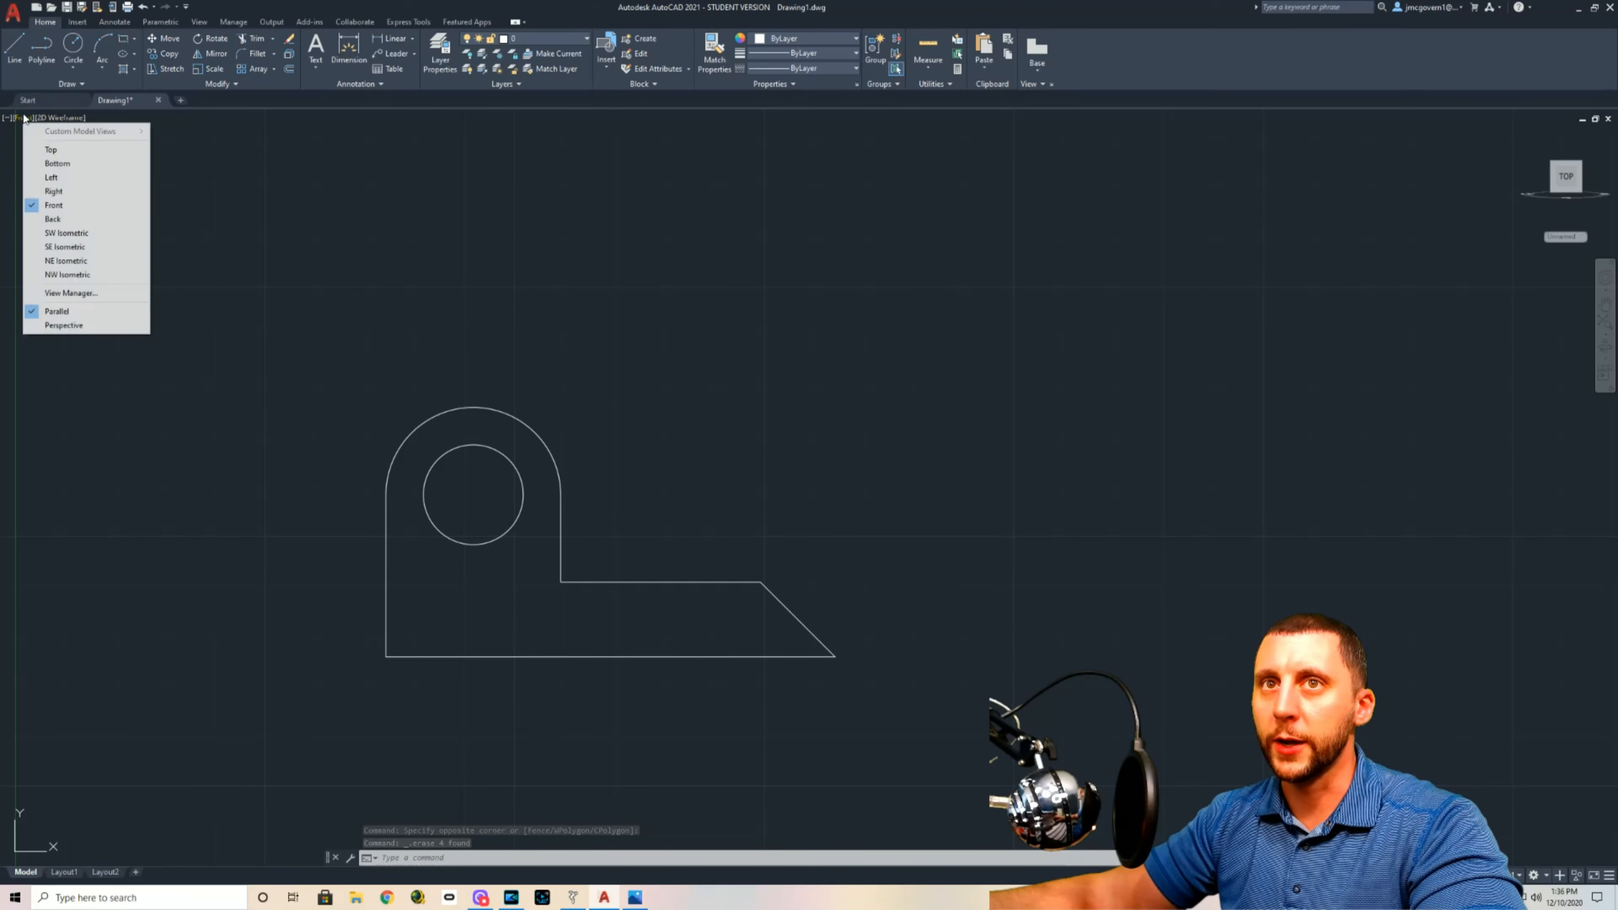
click(53, 151)
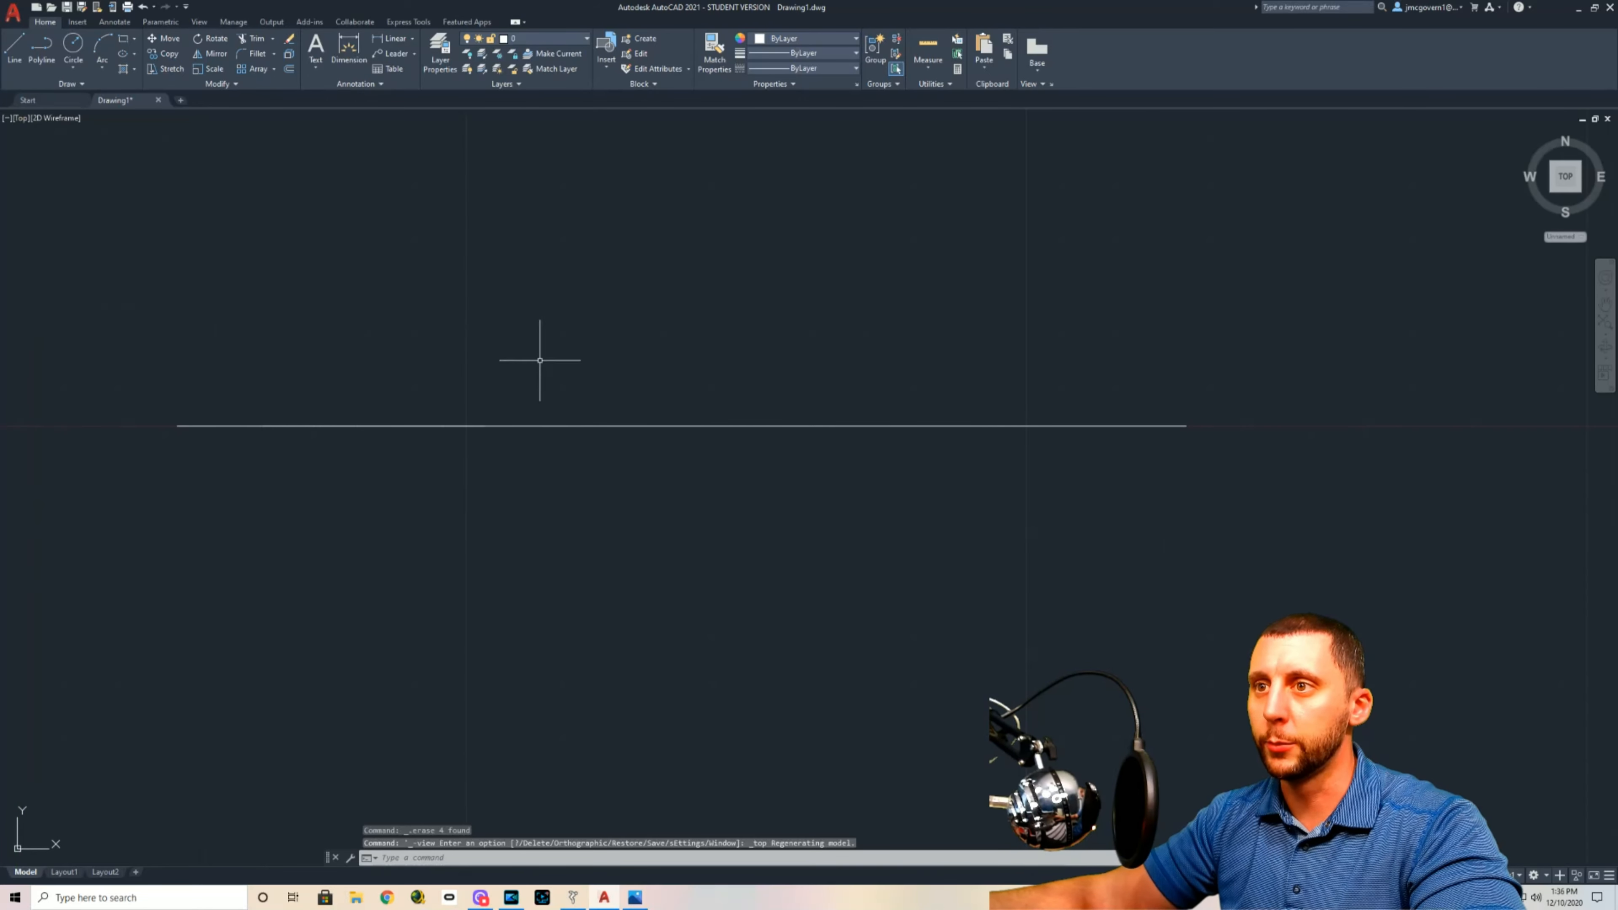
shift+middle_drag(636, 421, 623, 467)
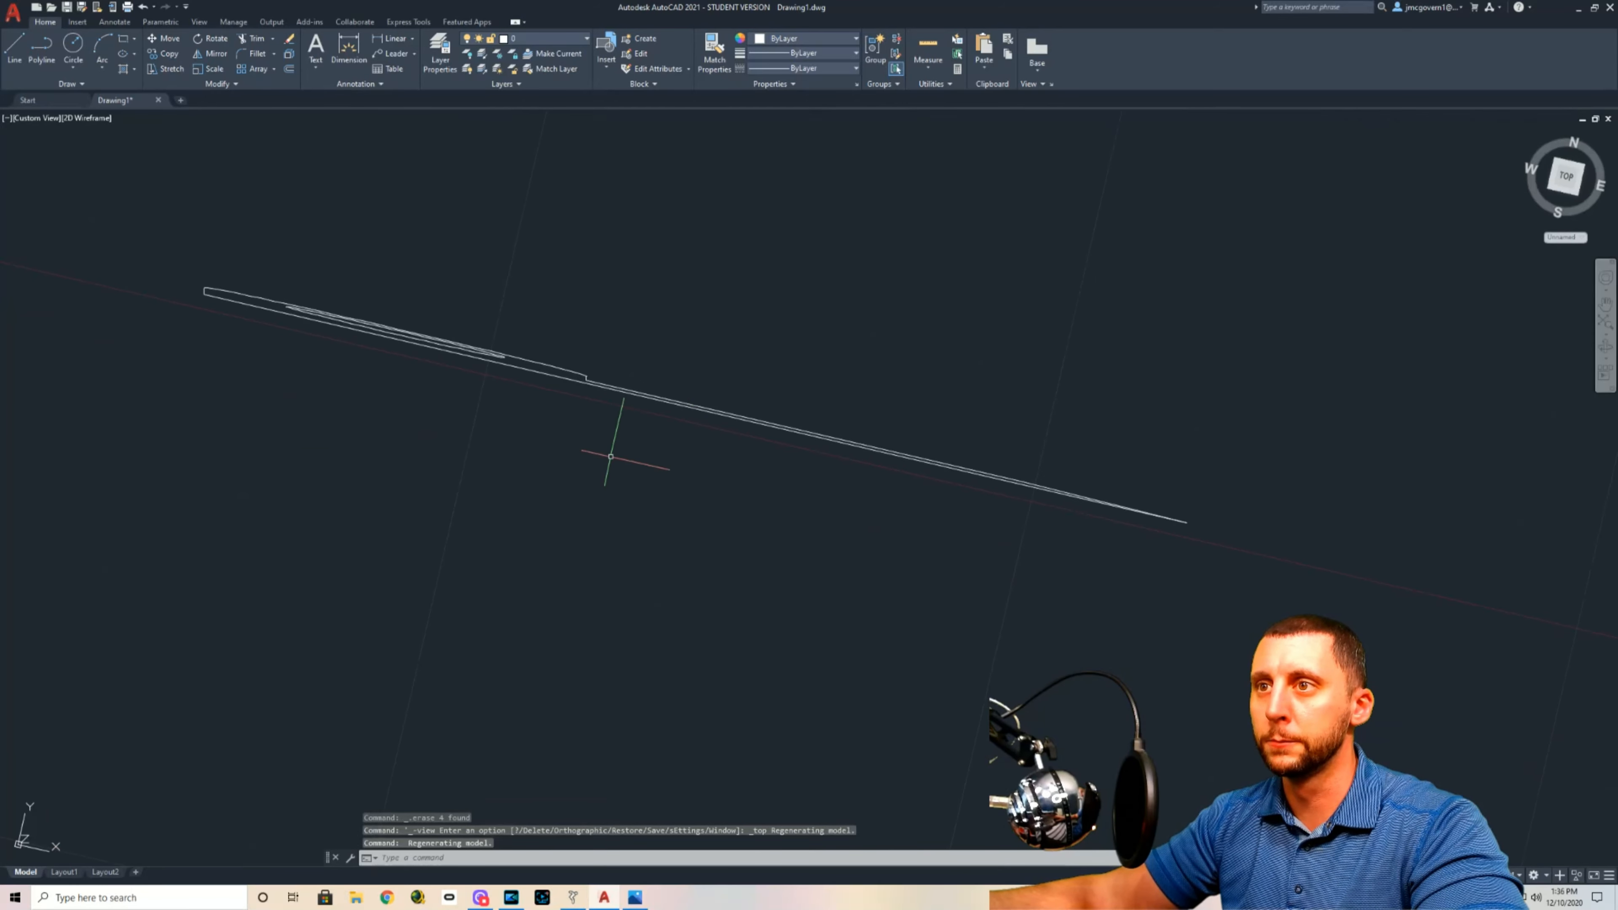
click(23, 118)
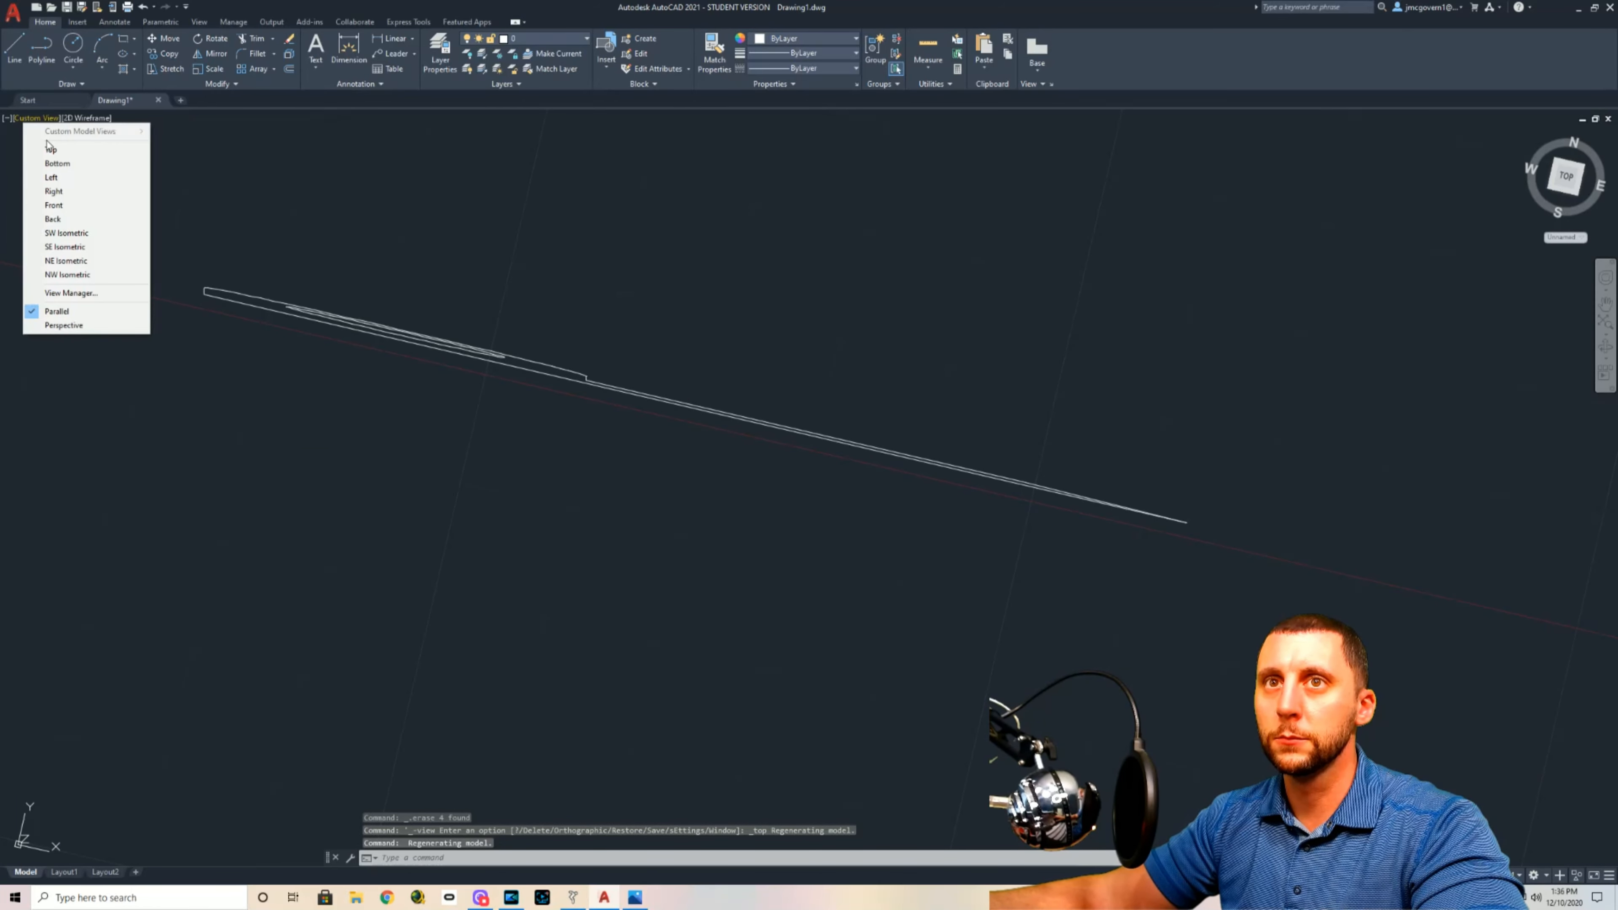
click(53, 151)
click(1582, 192)
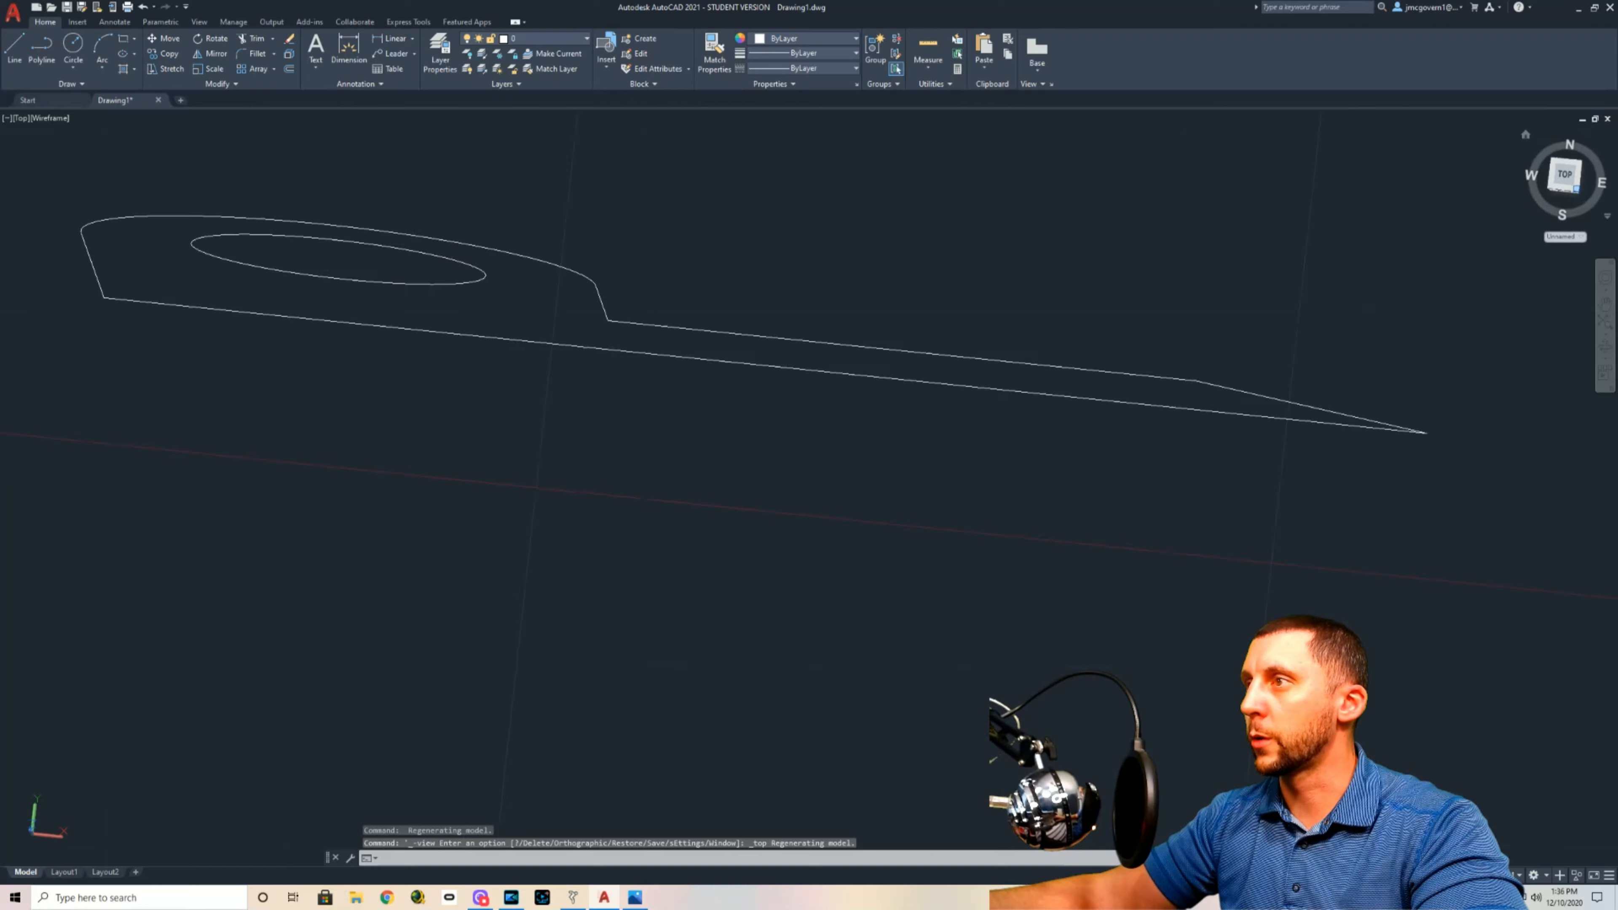
middle_drag(971, 502, 800, 513)
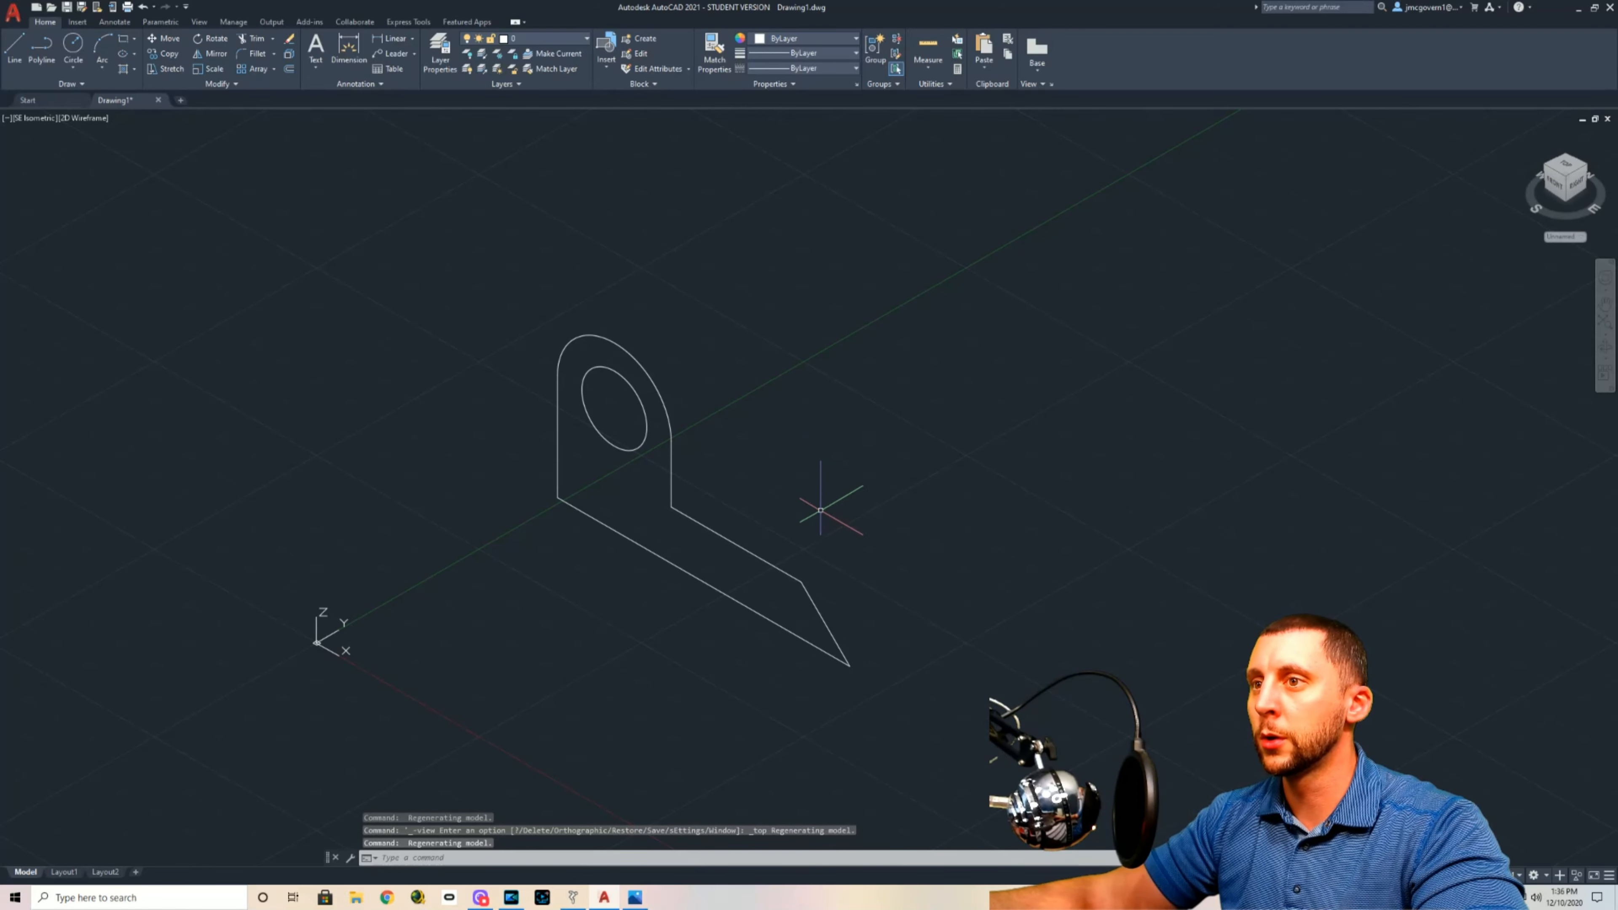
Step: Join the lines and arc of the bracket's outer profile into one polyline, with the hole circle included in the selection
click(903, 545)
click(551, 742)
click(722, 483)
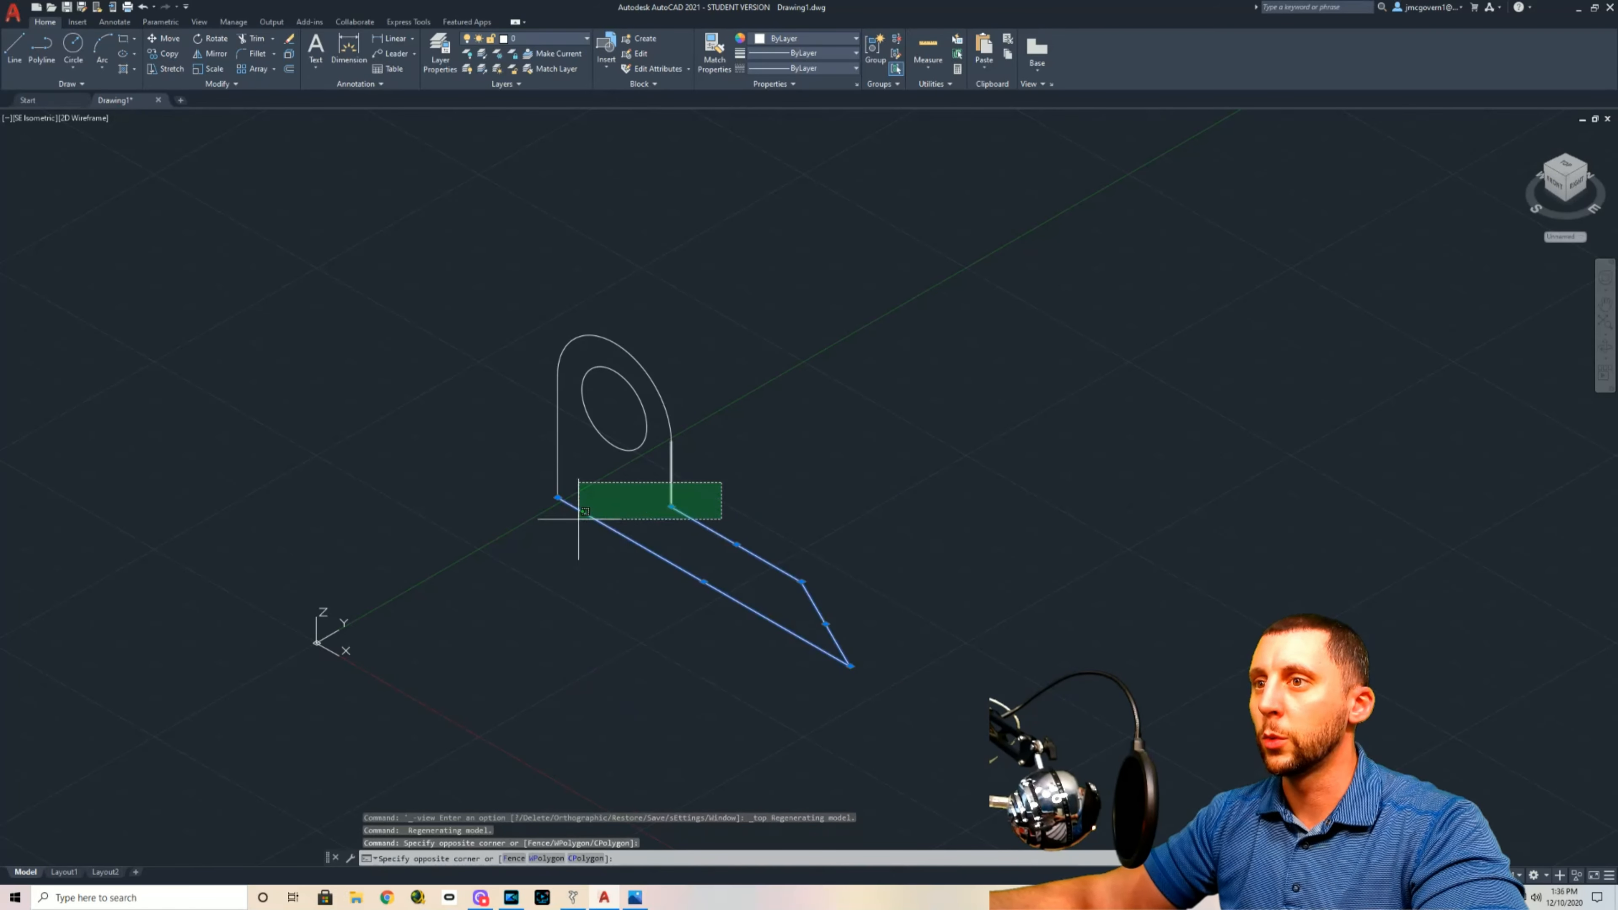
click(612, 515)
click(630, 380)
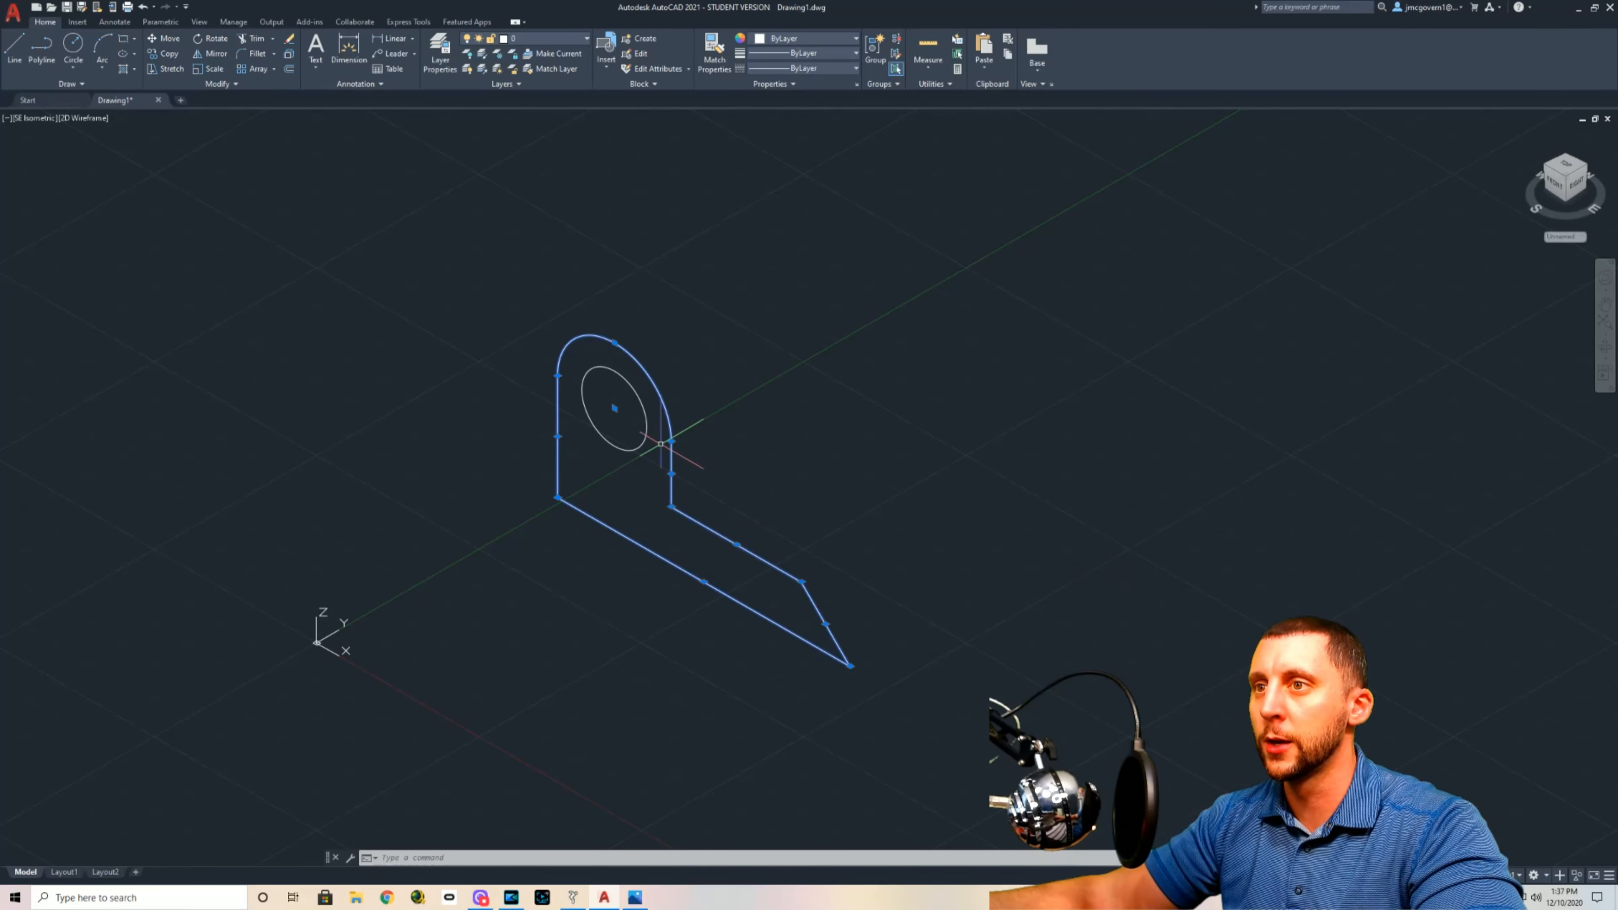
text(join)
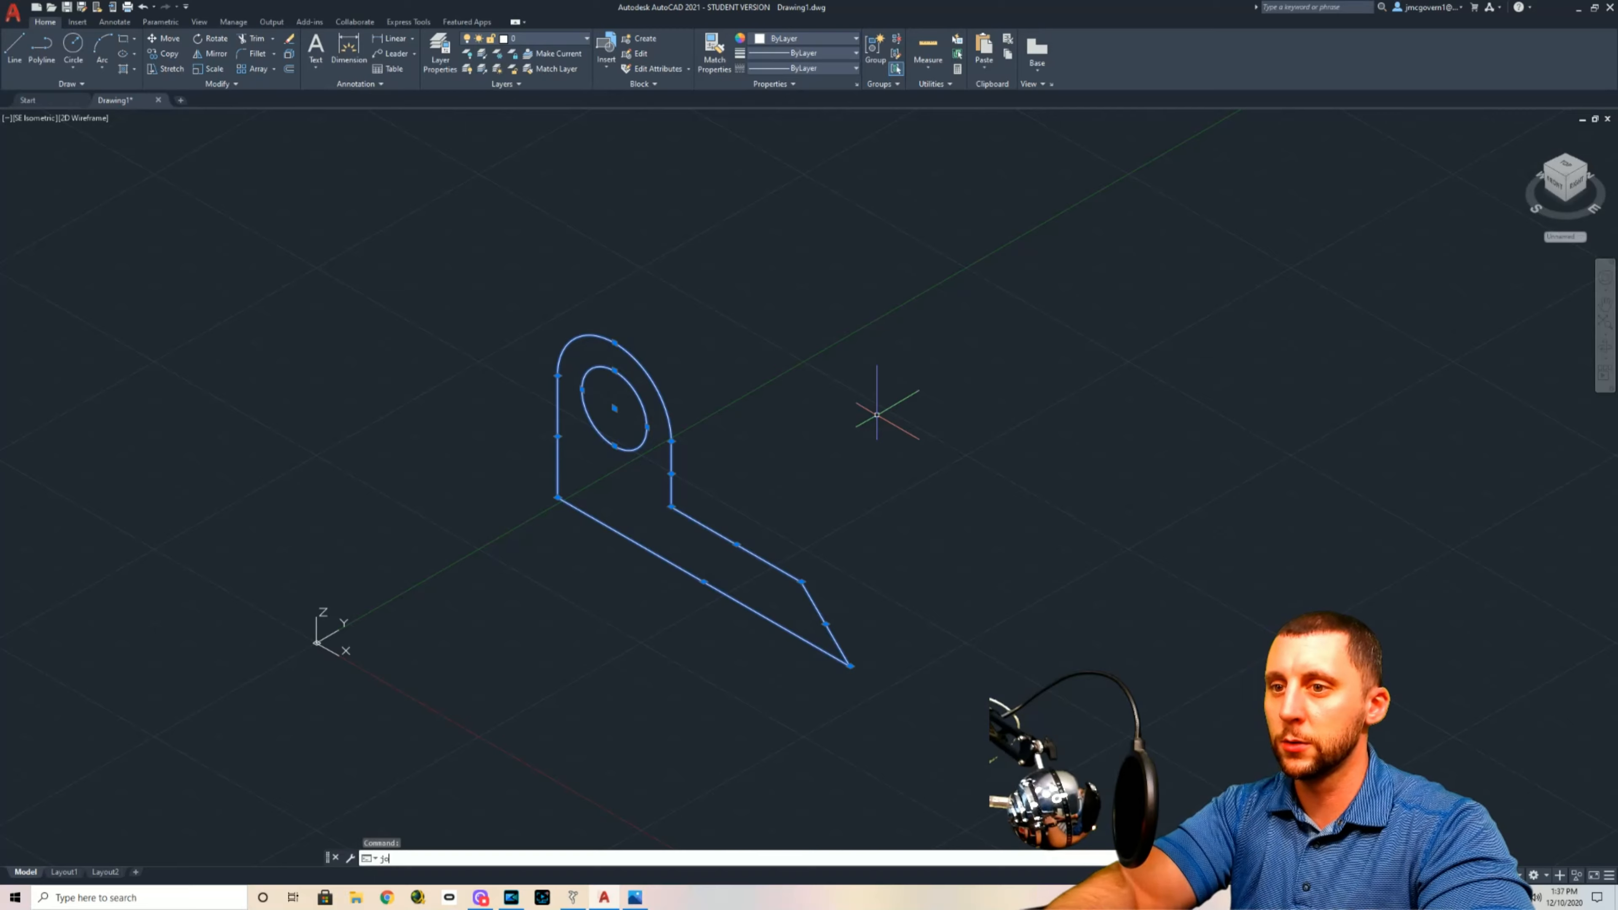
key(Return)
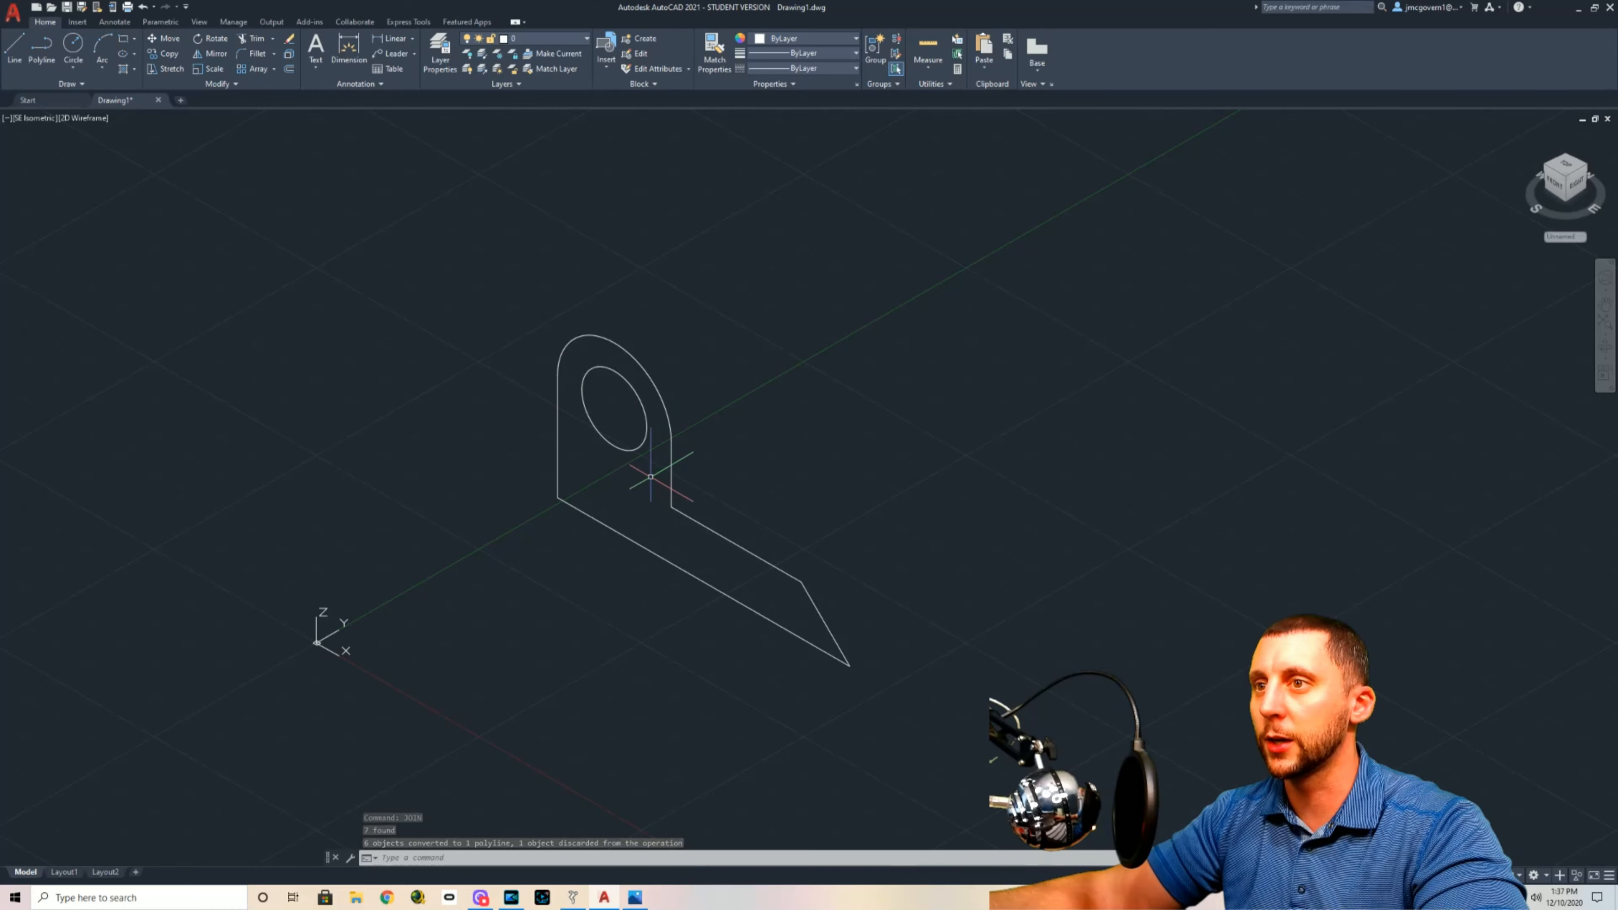
Step: Check by selecting them whether the joined outer profile and the hole circle are each a single object
click(1062, 311)
click(418, 716)
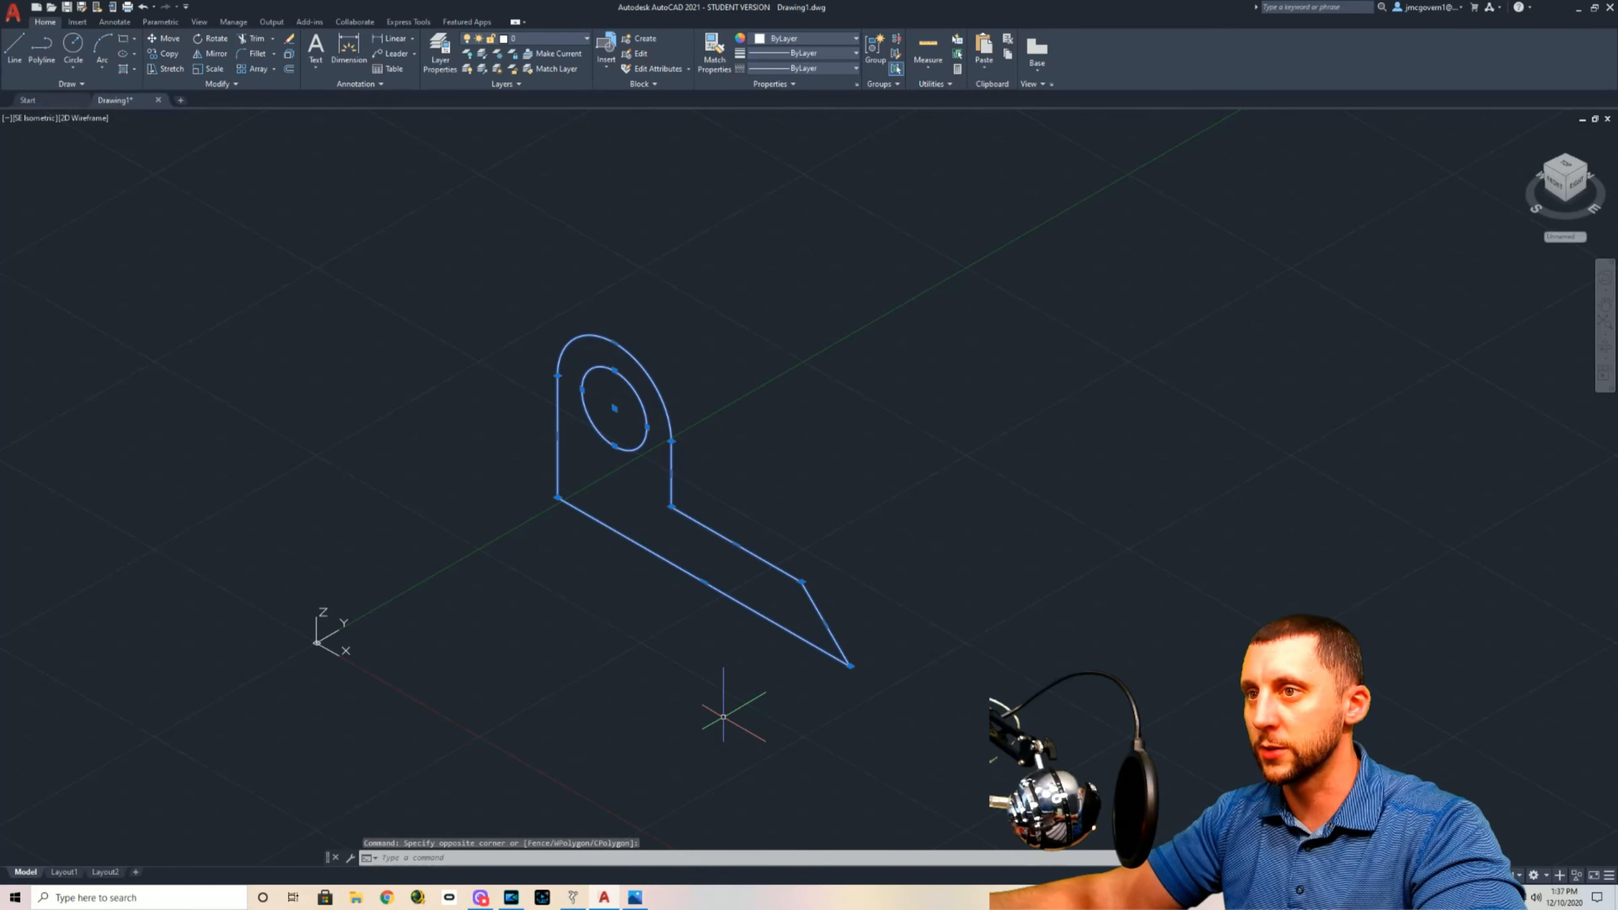
key(Escape)
click(702, 569)
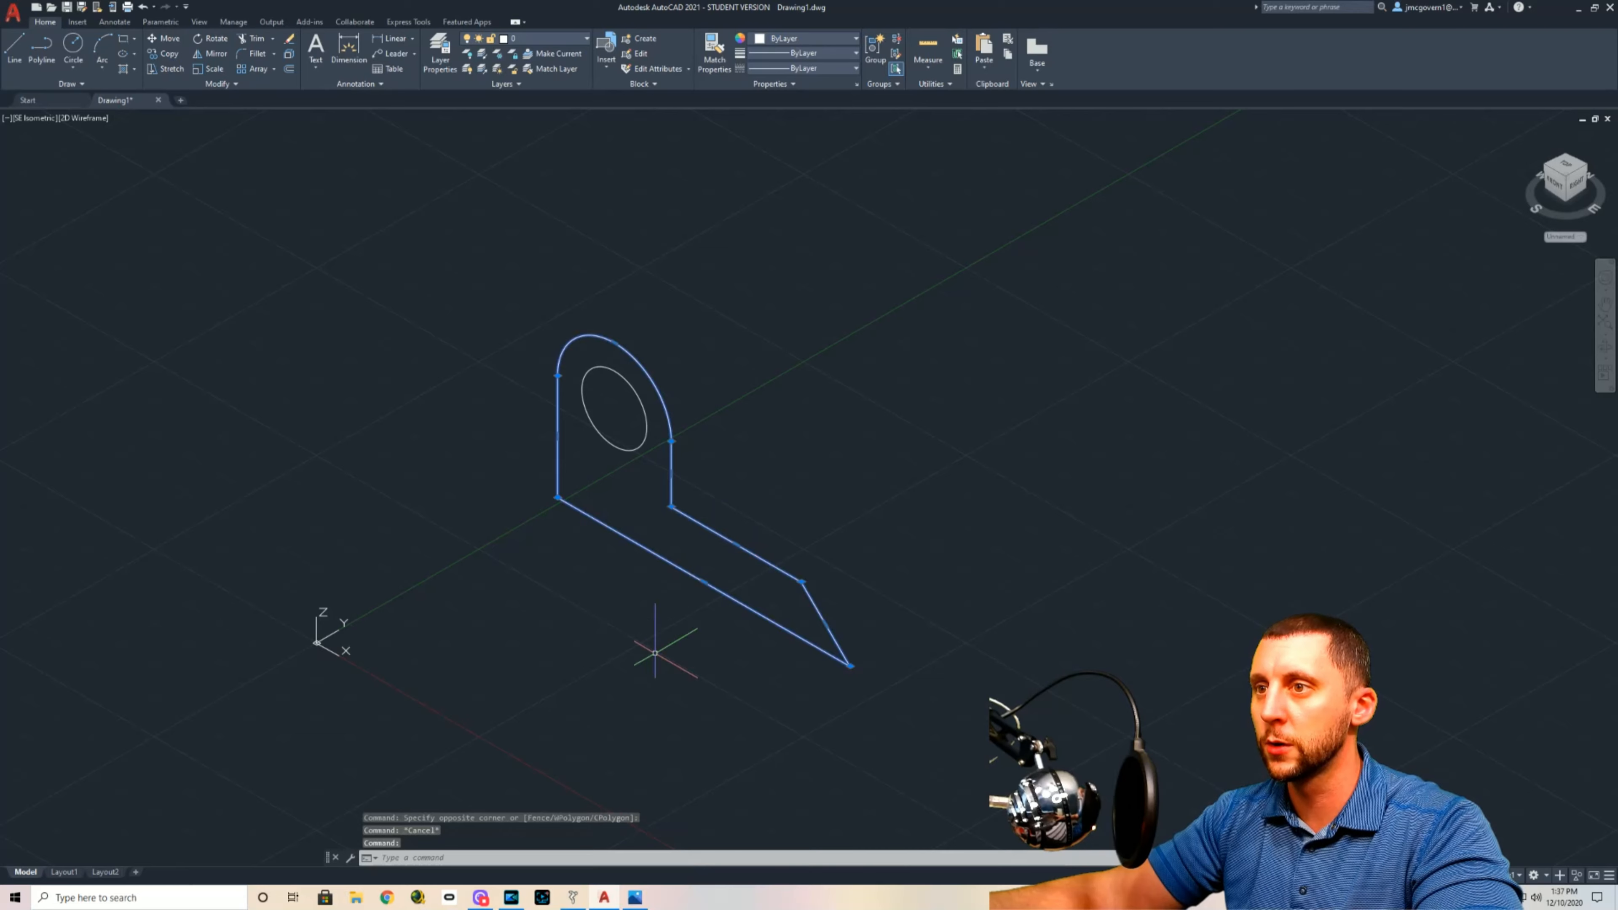
key(Escape)
click(644, 439)
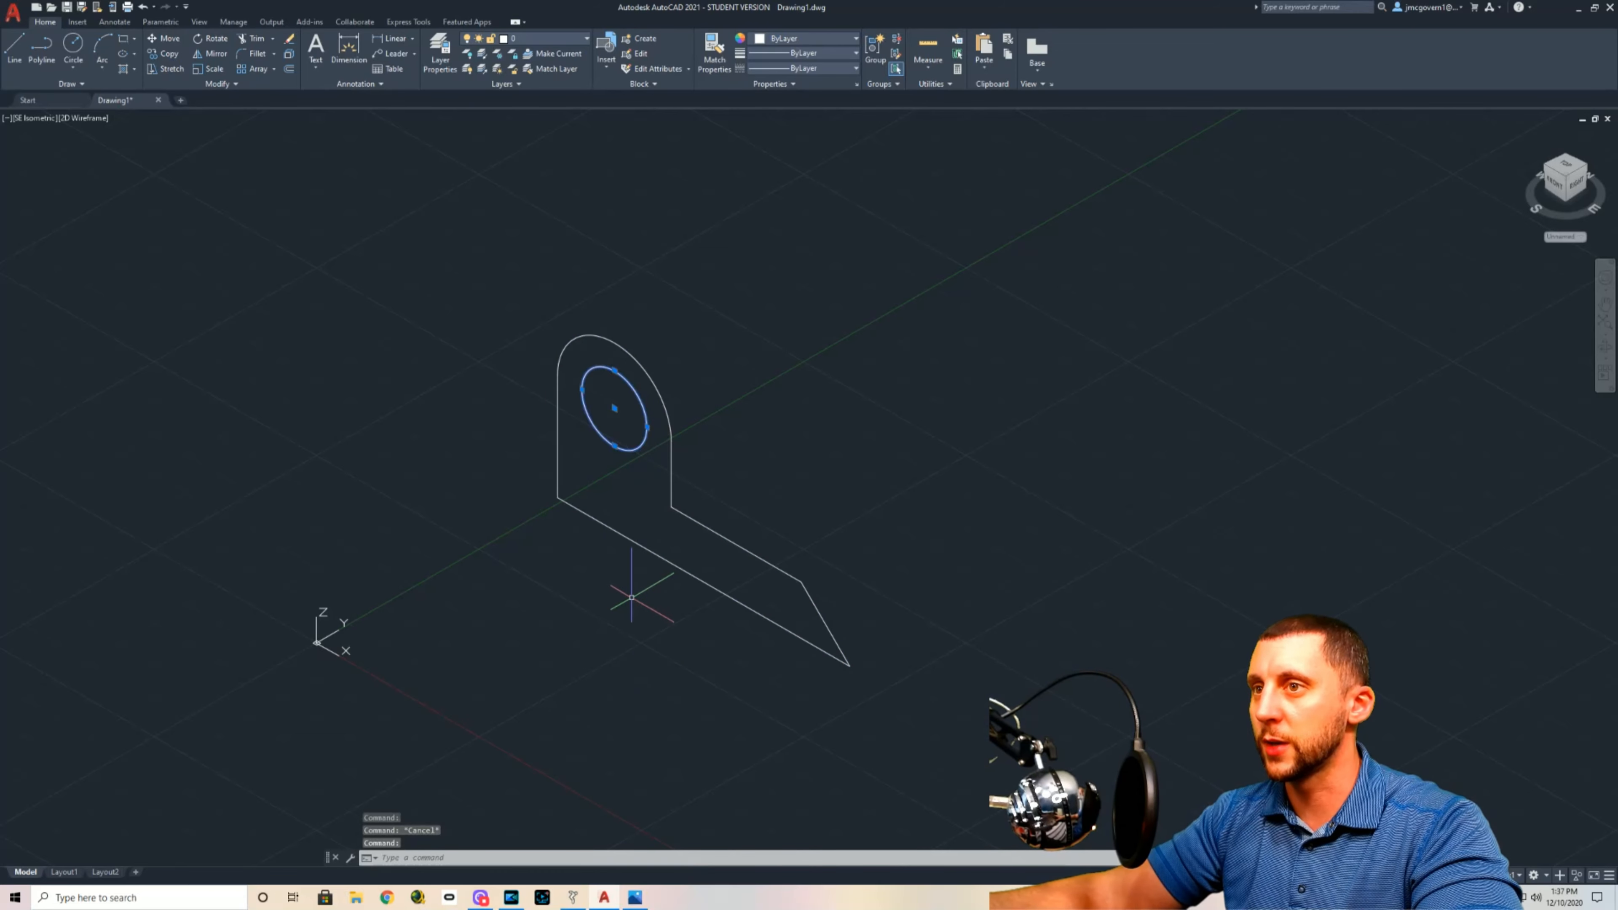
key(Escape)
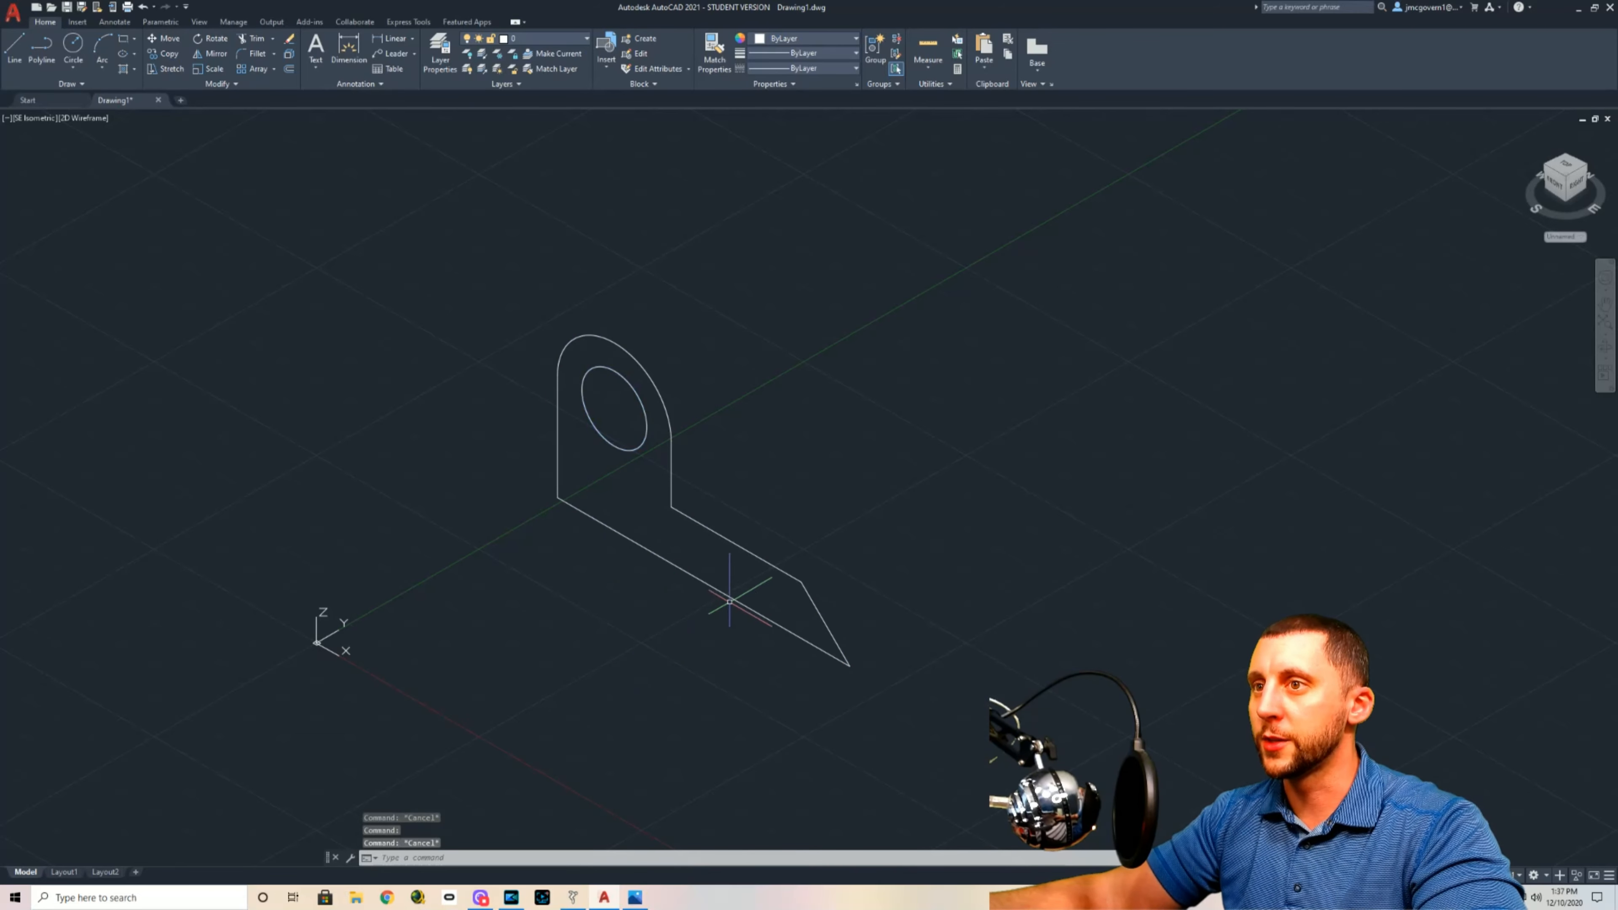
click(811, 373)
key(Escape)
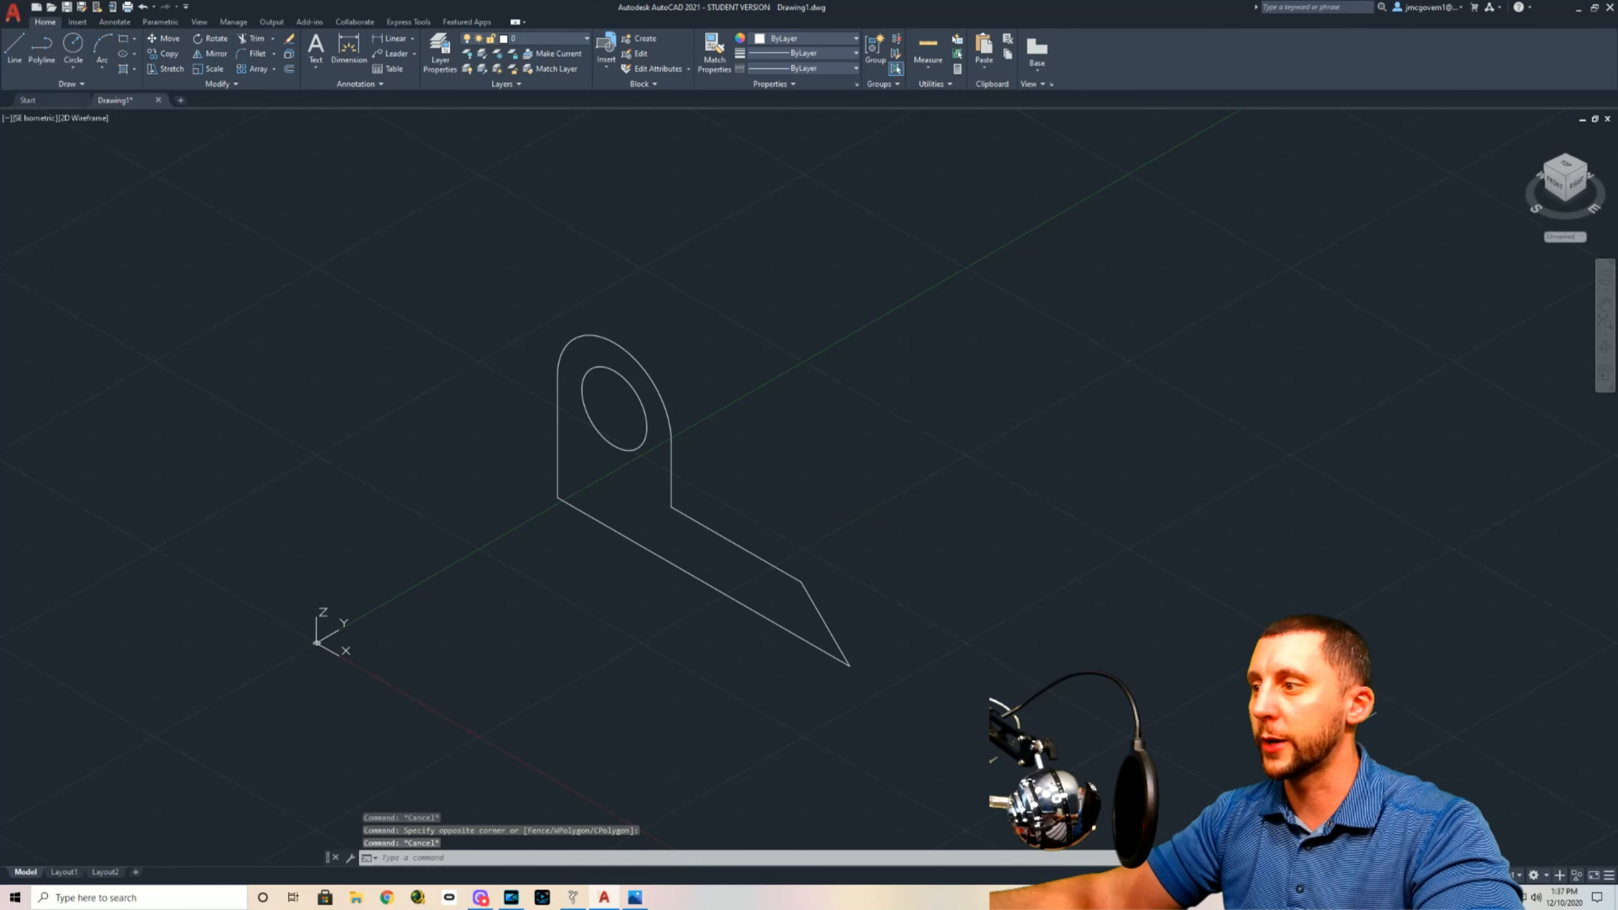
Step: Switch to the 3D Basics workspace and extrude the bracket's outer profile and hole circle together by -2.75
click(1532, 877)
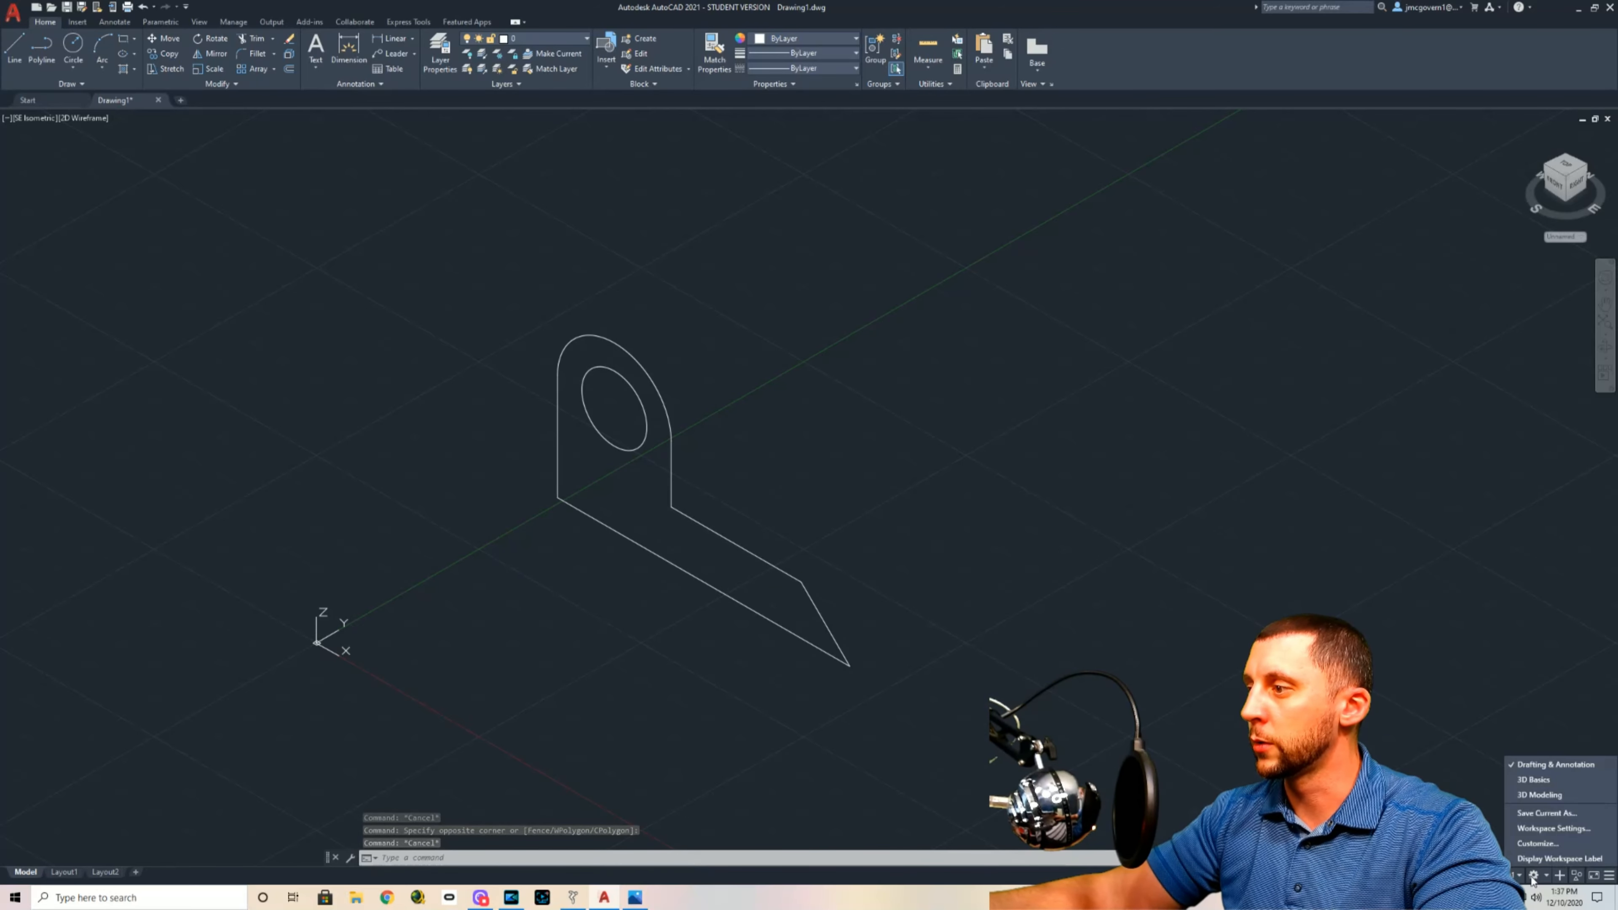
click(1533, 780)
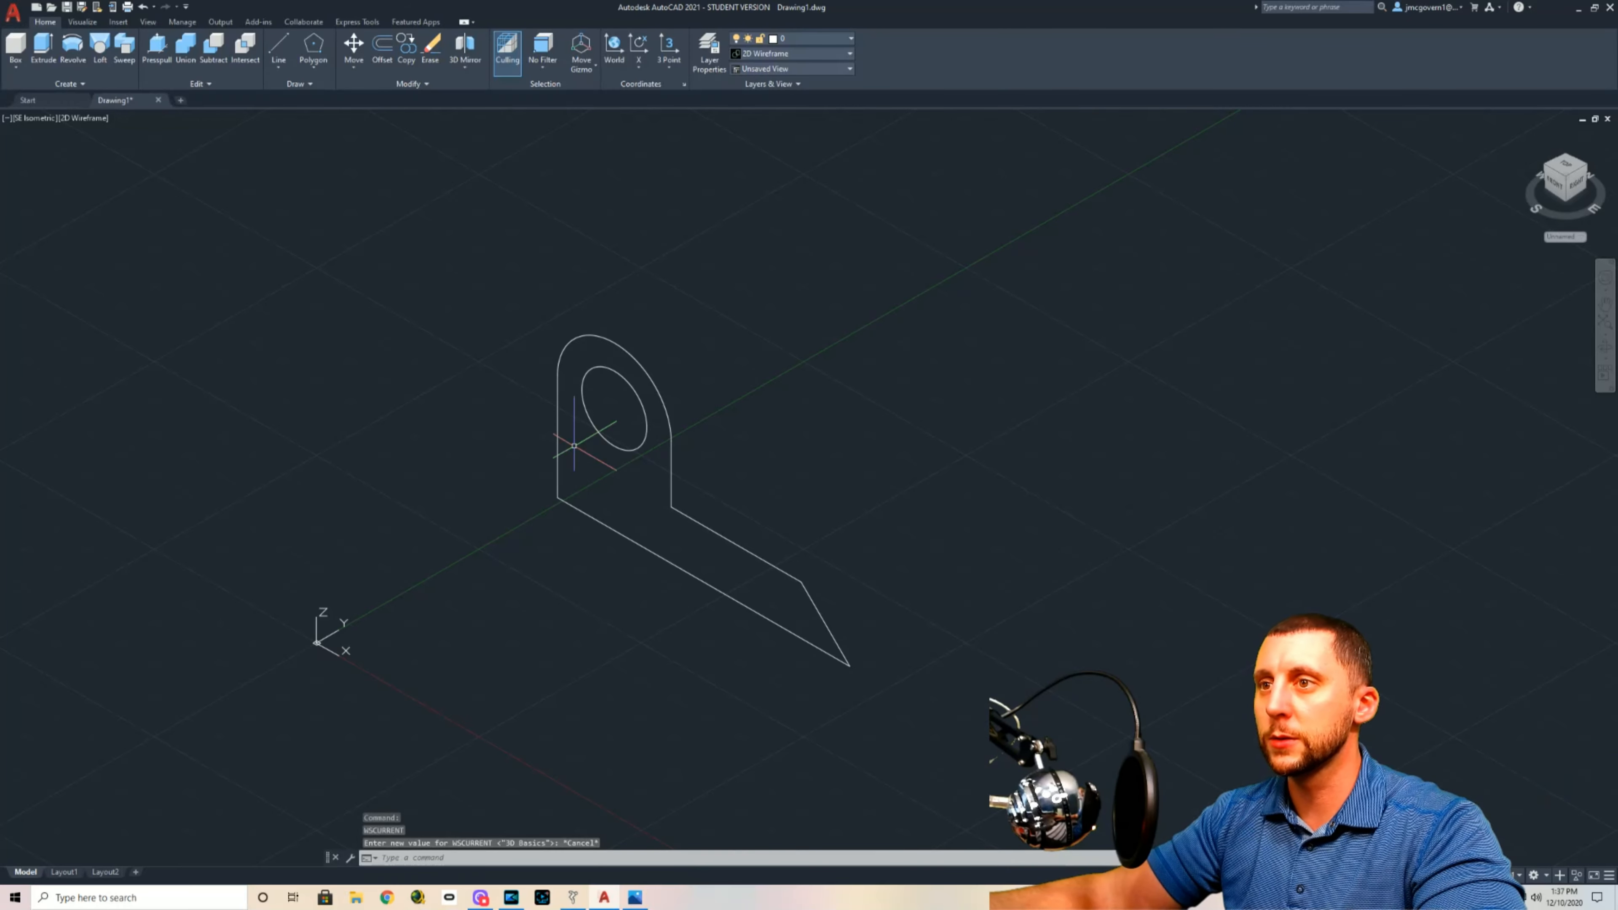
click(733, 376)
click(476, 508)
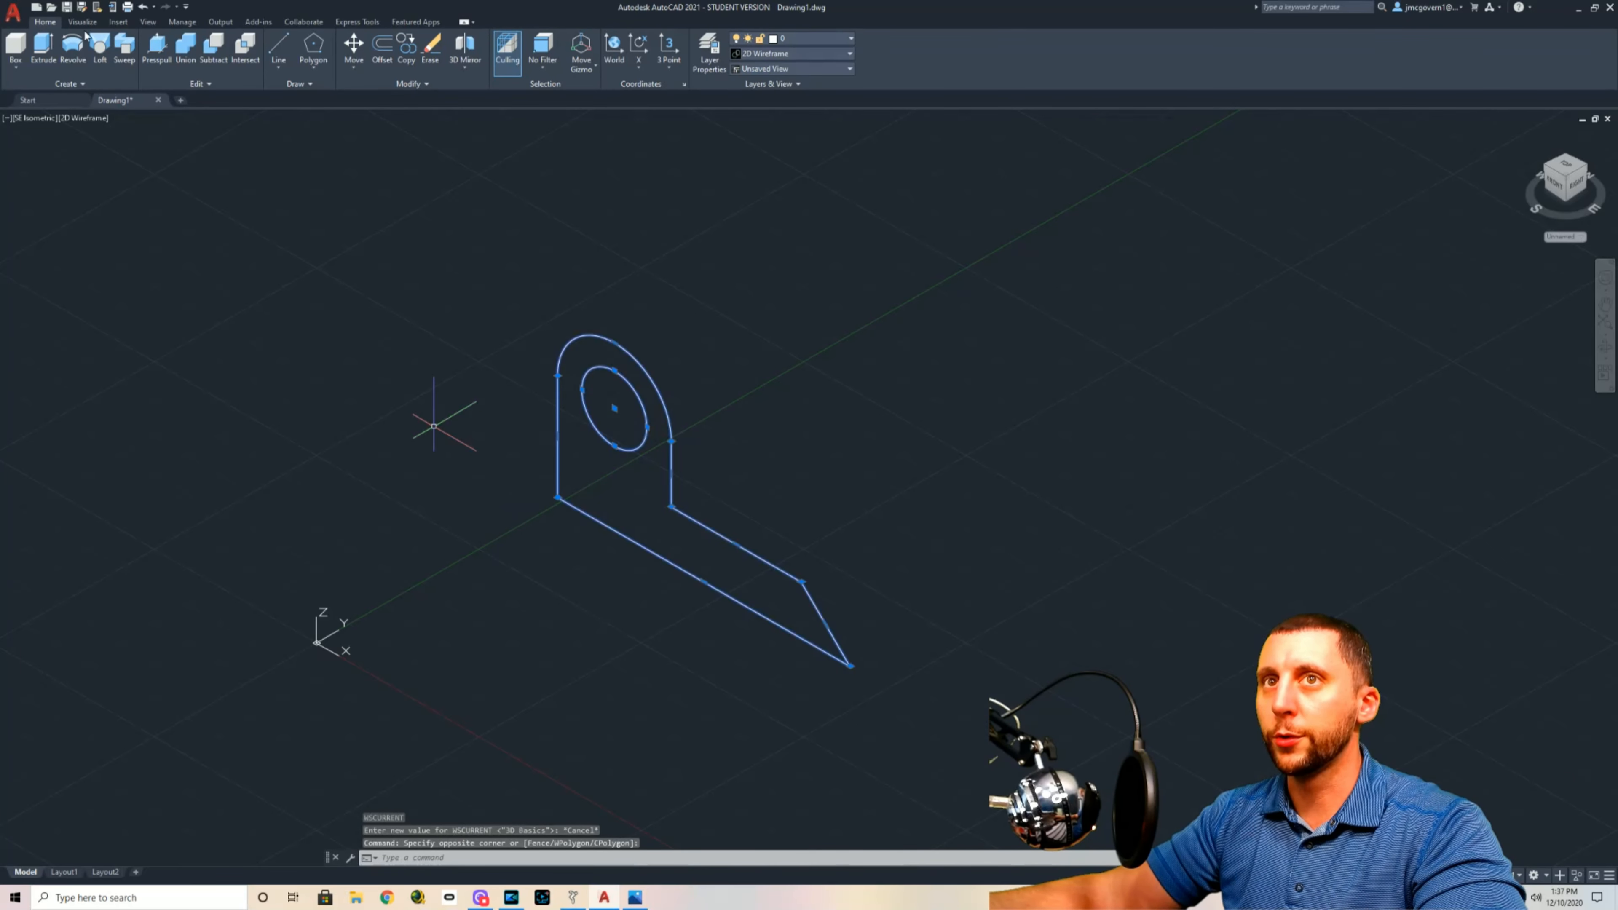
click(42, 48)
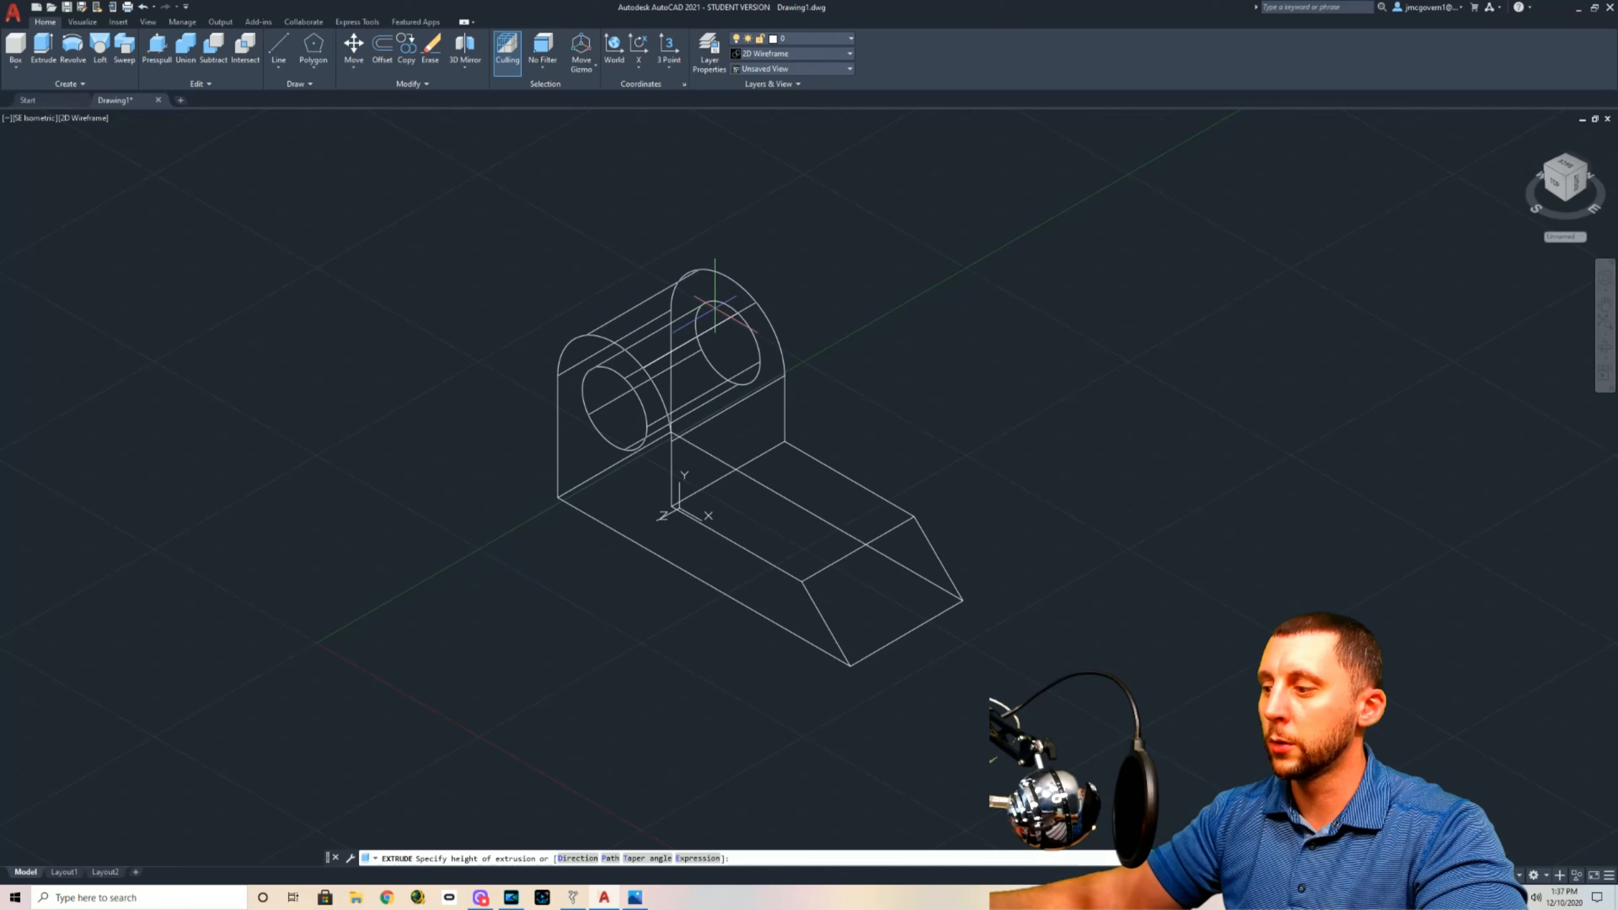
text(-2.75)
key(Return)
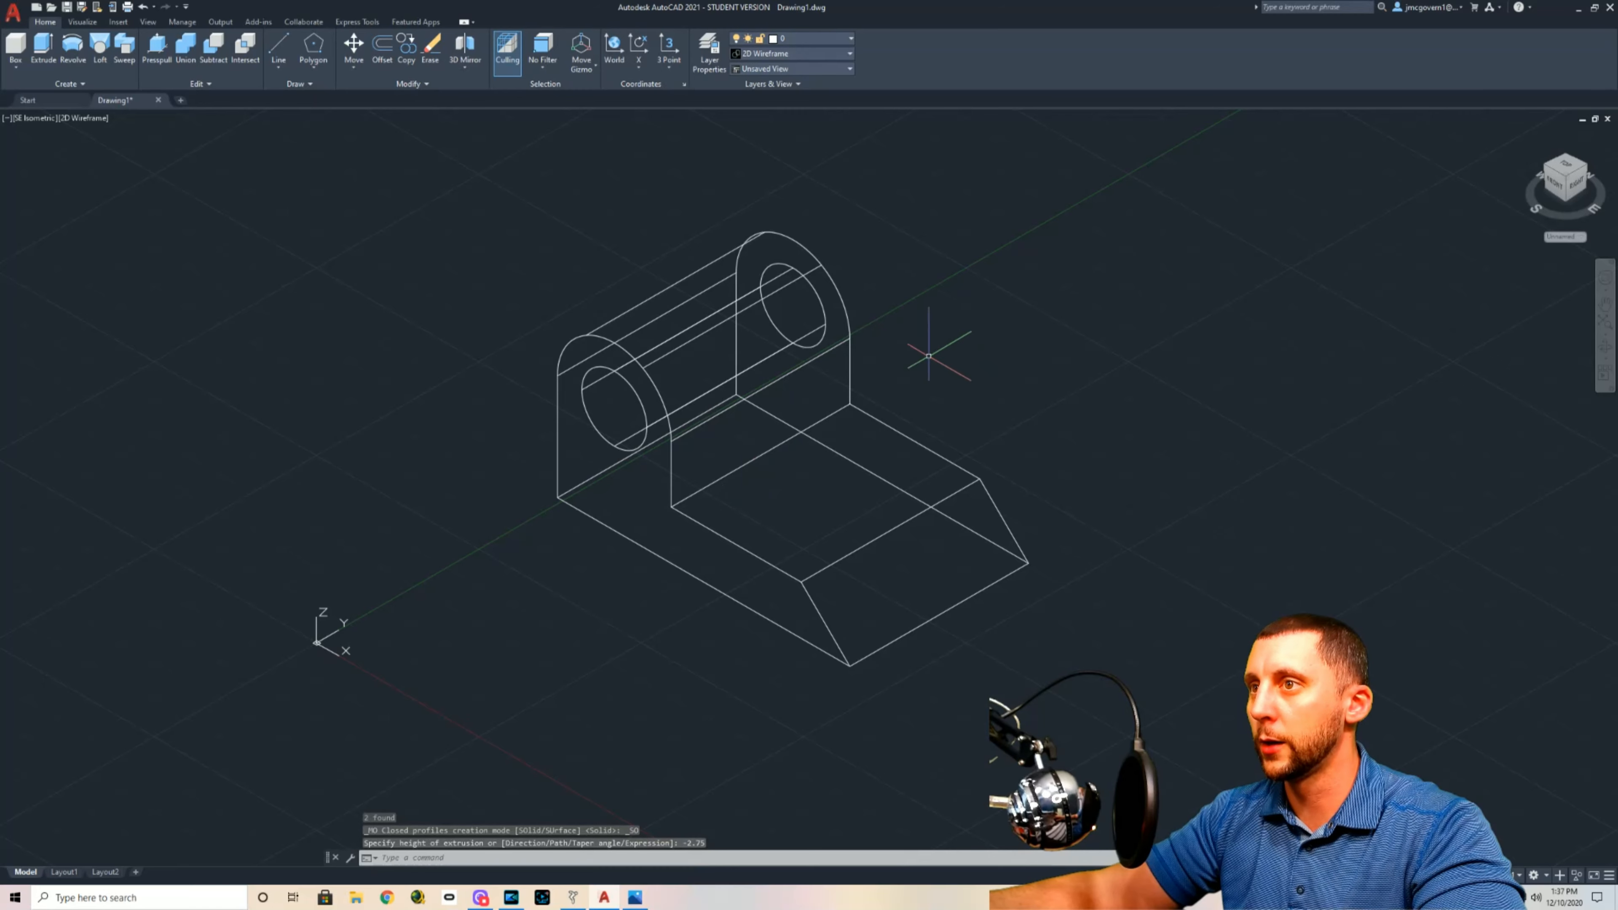
Step: Try shortening the extruded hole cylinder by moving its far end, and undo the stretch
click(825, 312)
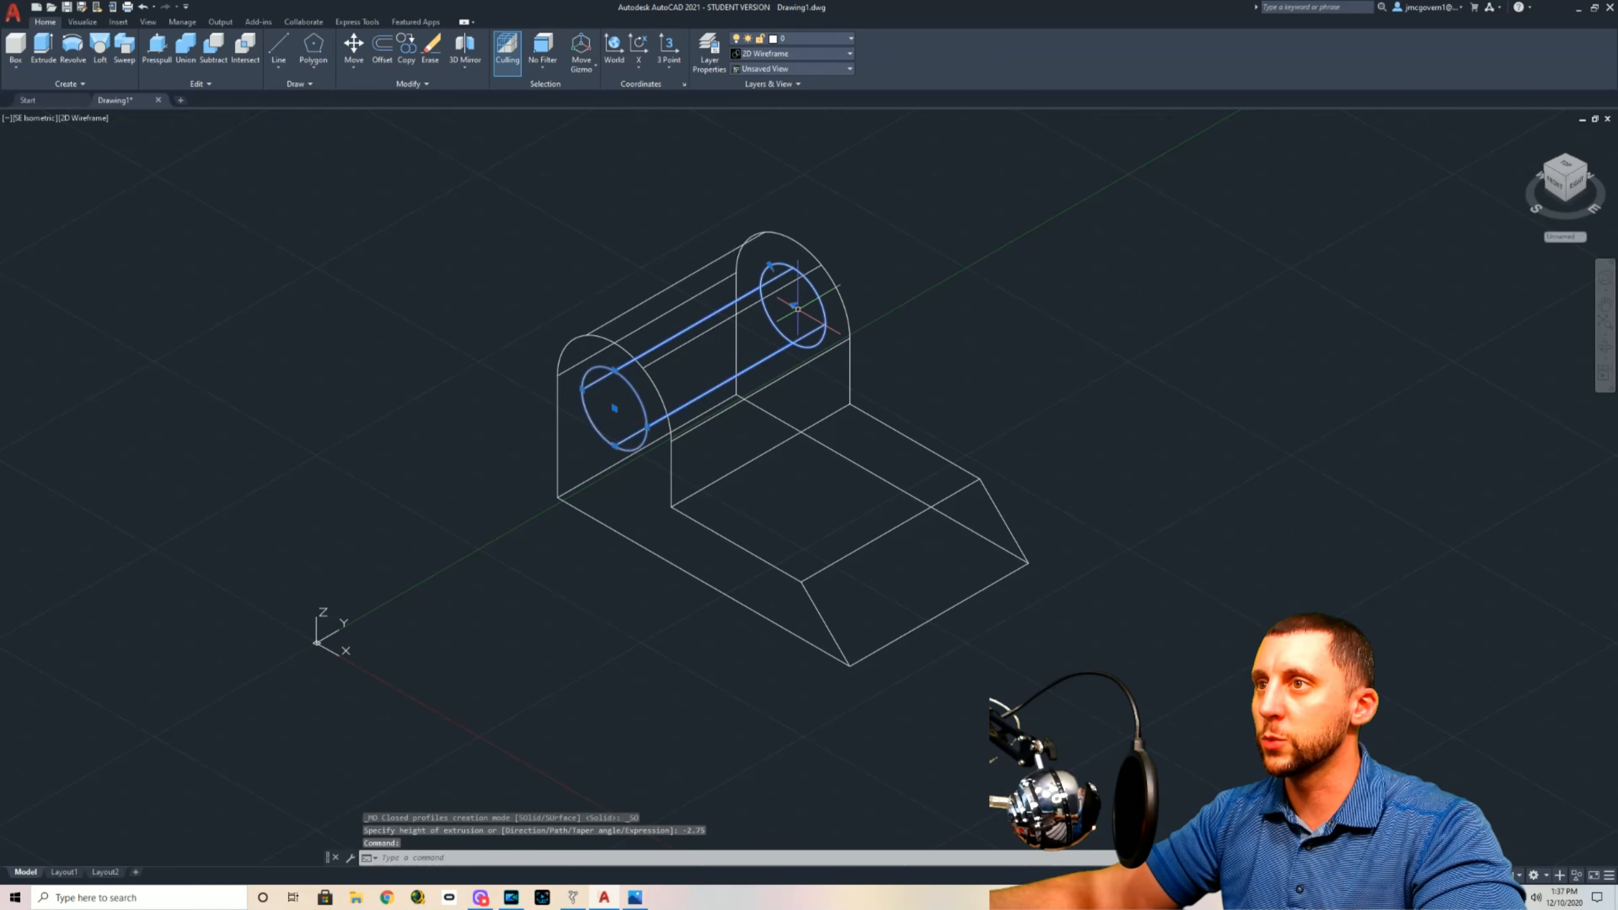
click(797, 310)
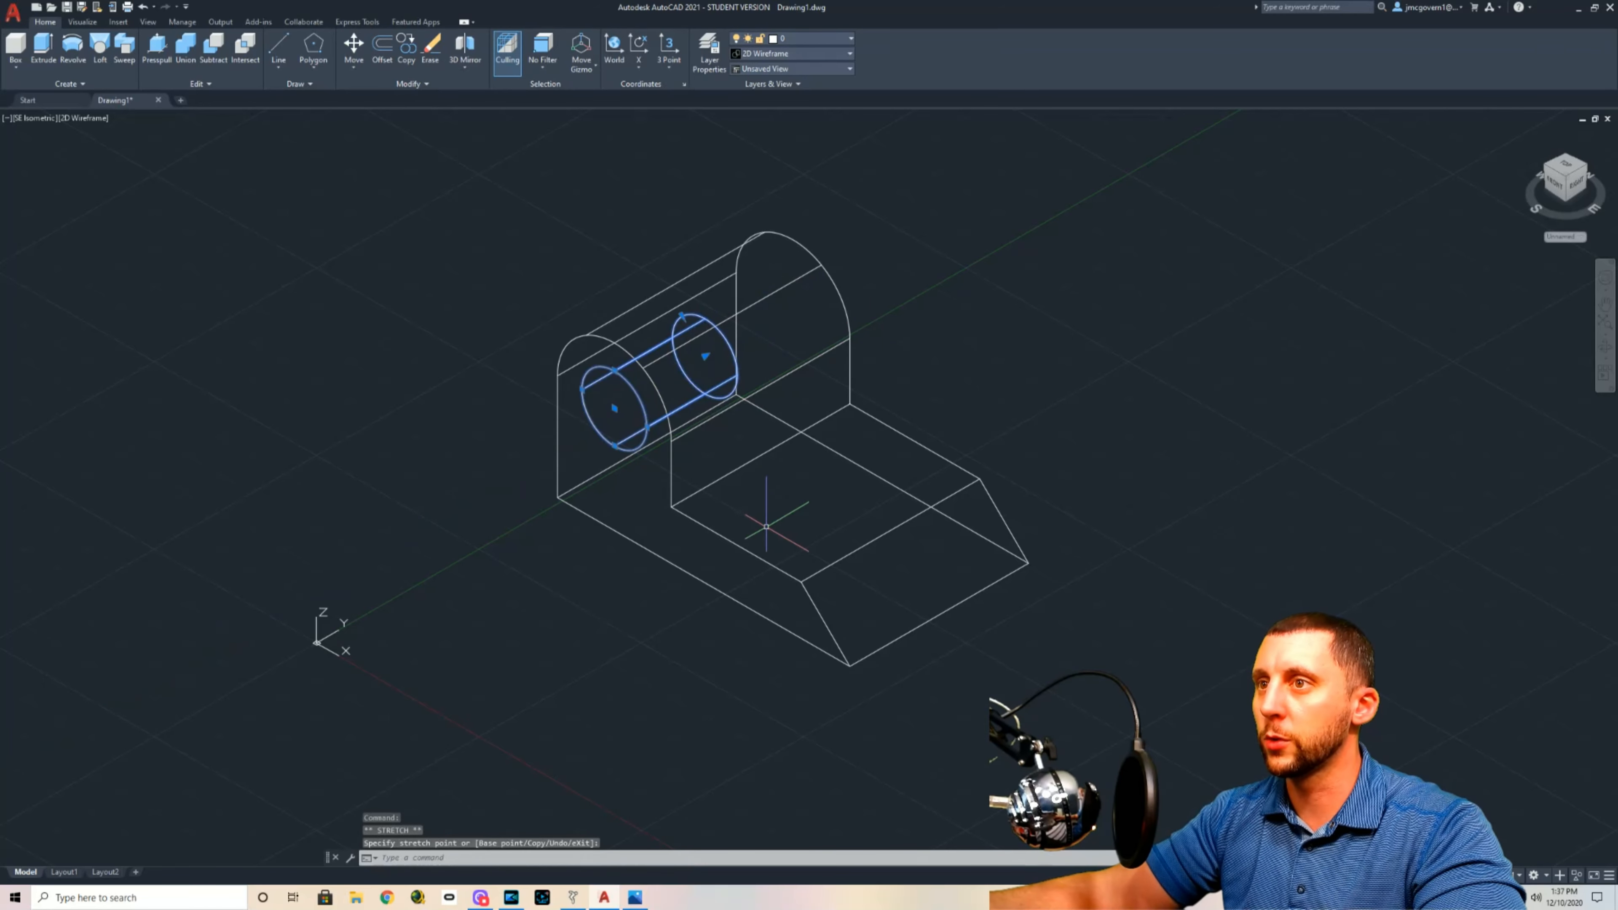
key(ctrl+z)
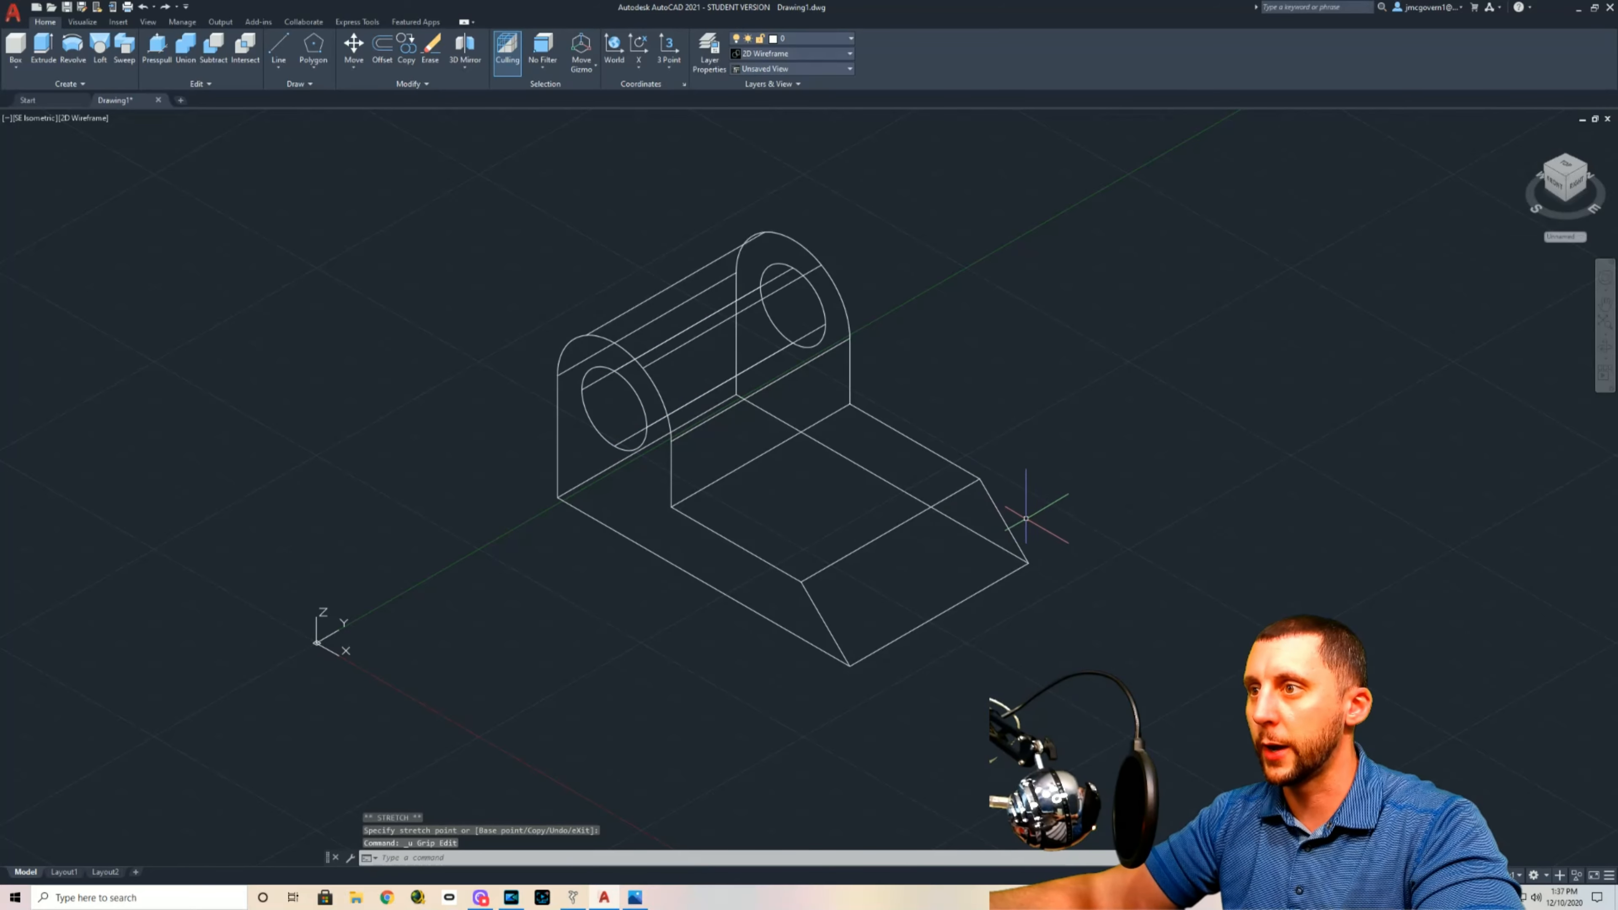
key(Escape)
mouse_move(1053, 543)
middle_down()
mouse_move(882, 484)
mouse_move(800, 548)
middle_up()
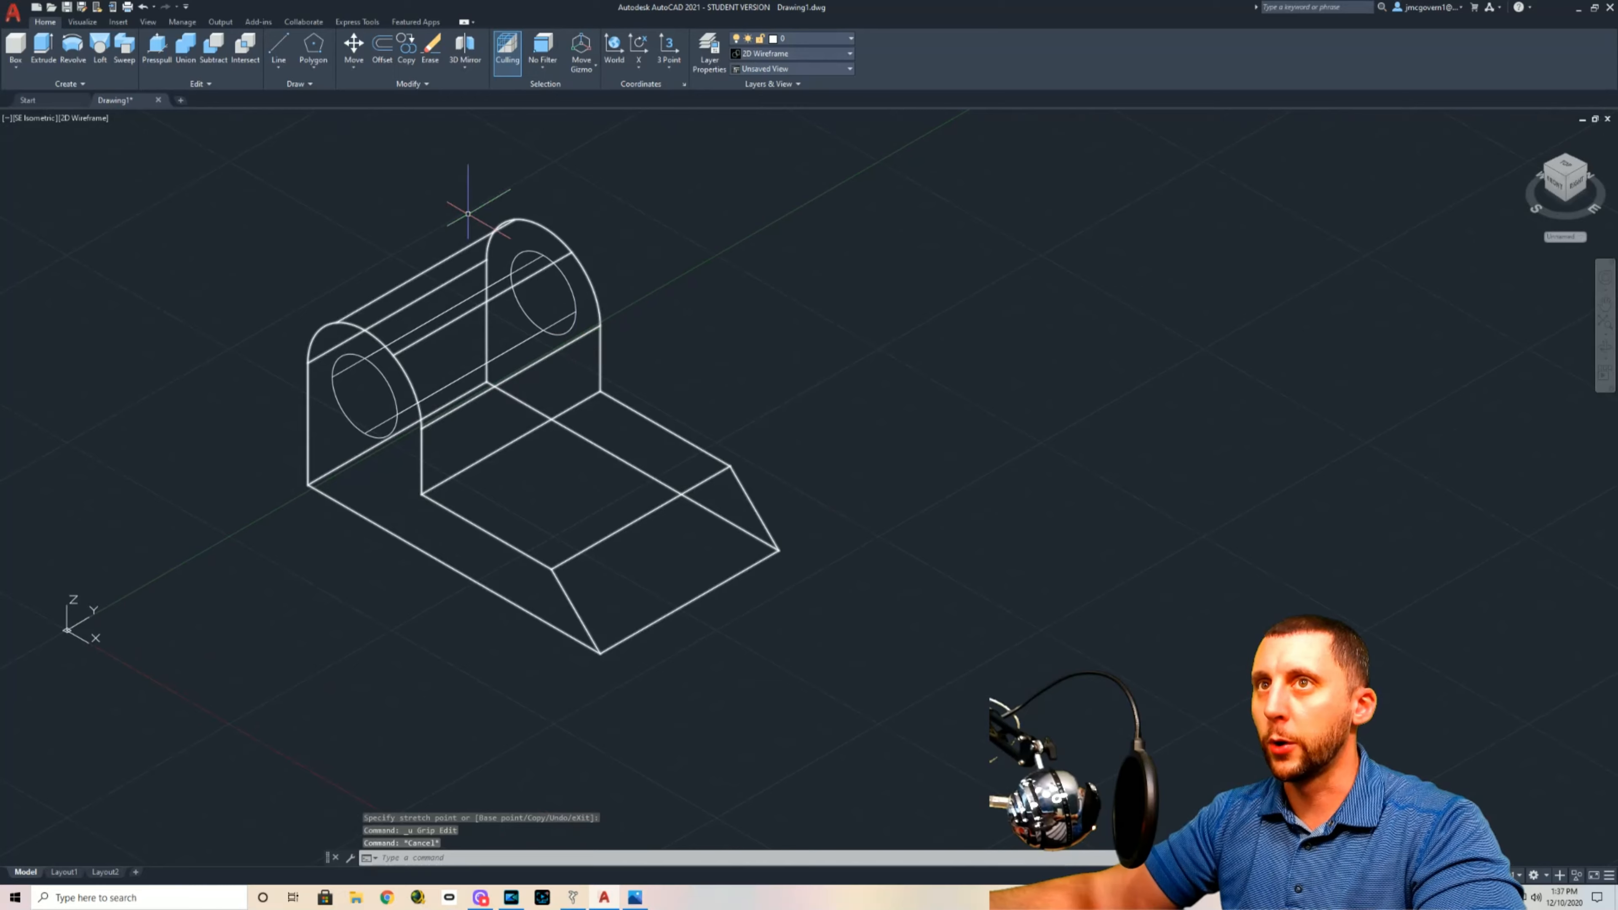
click(278, 51)
click(640, 516)
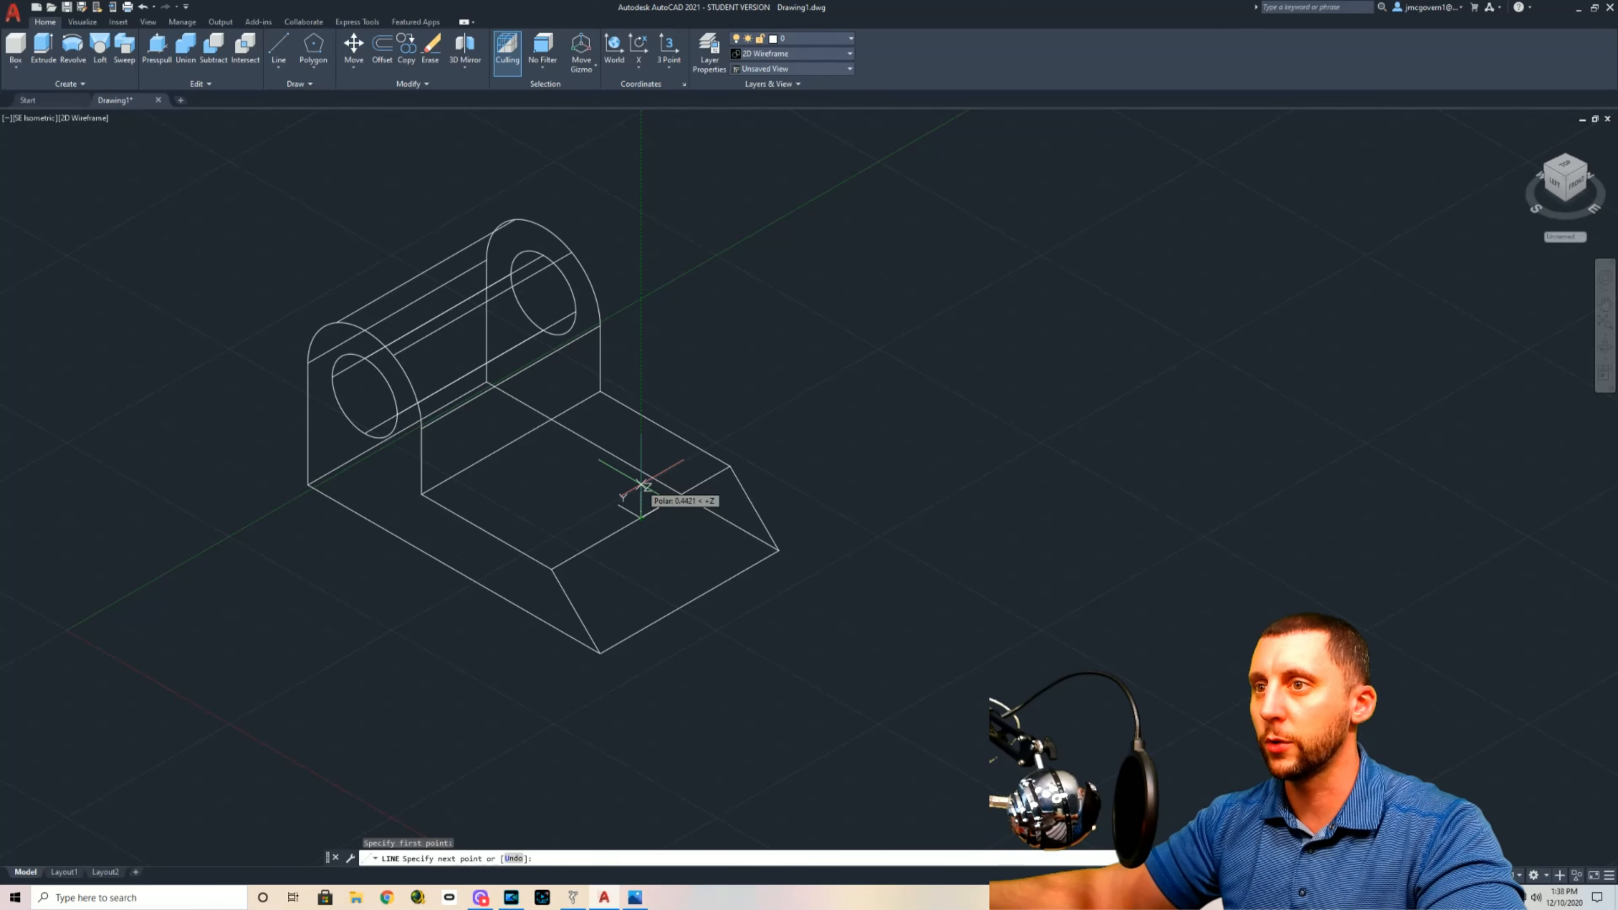
key(Escape)
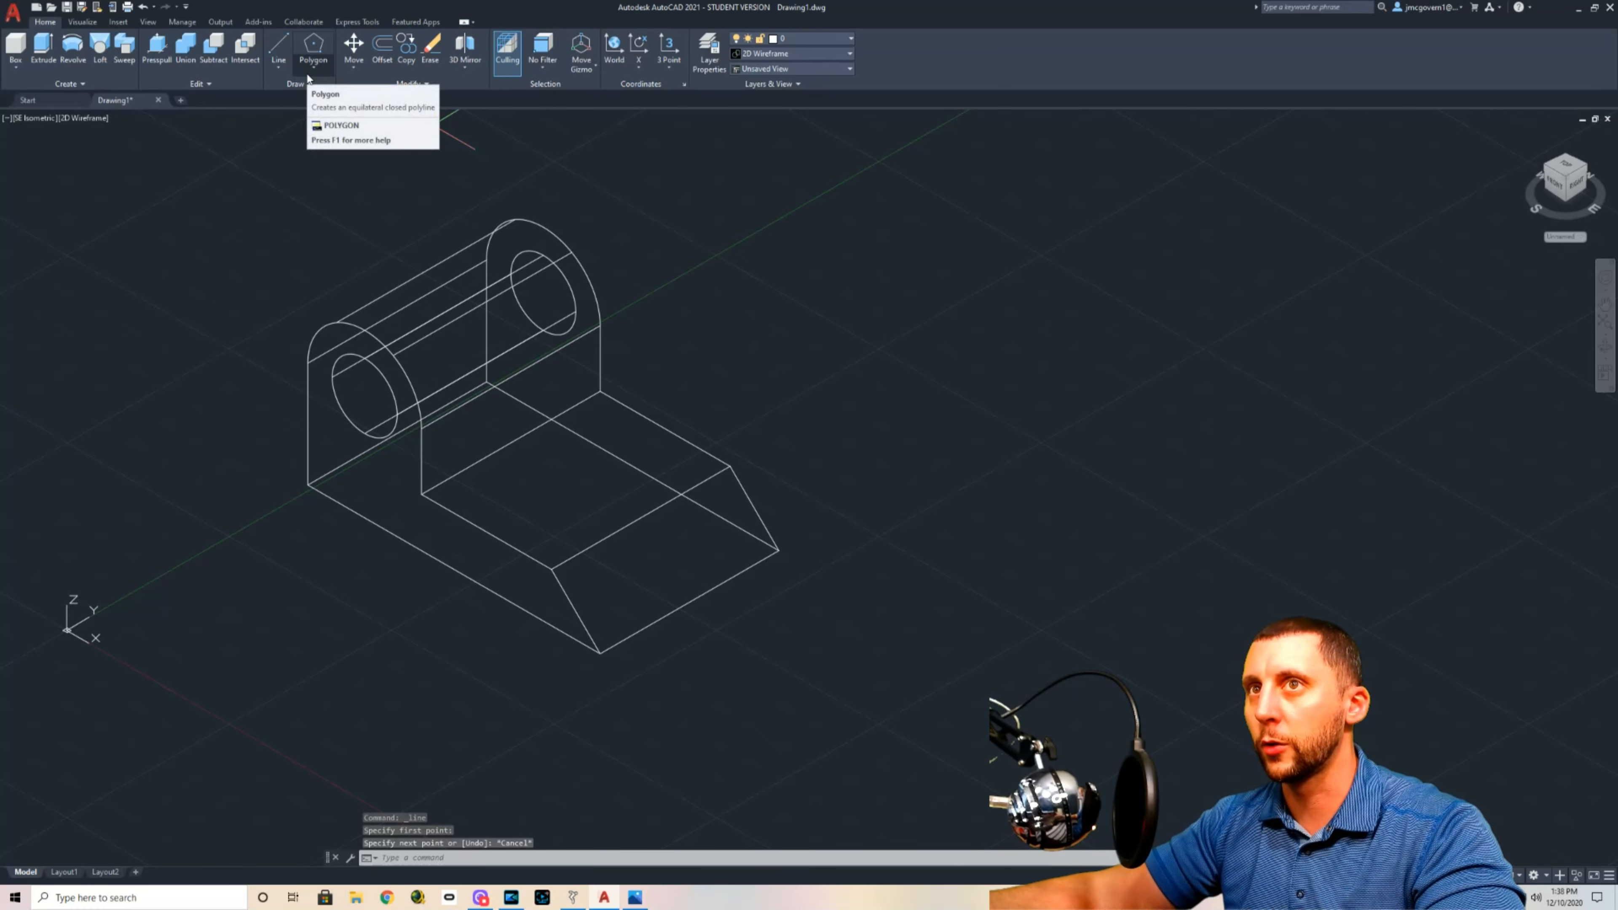
click(279, 67)
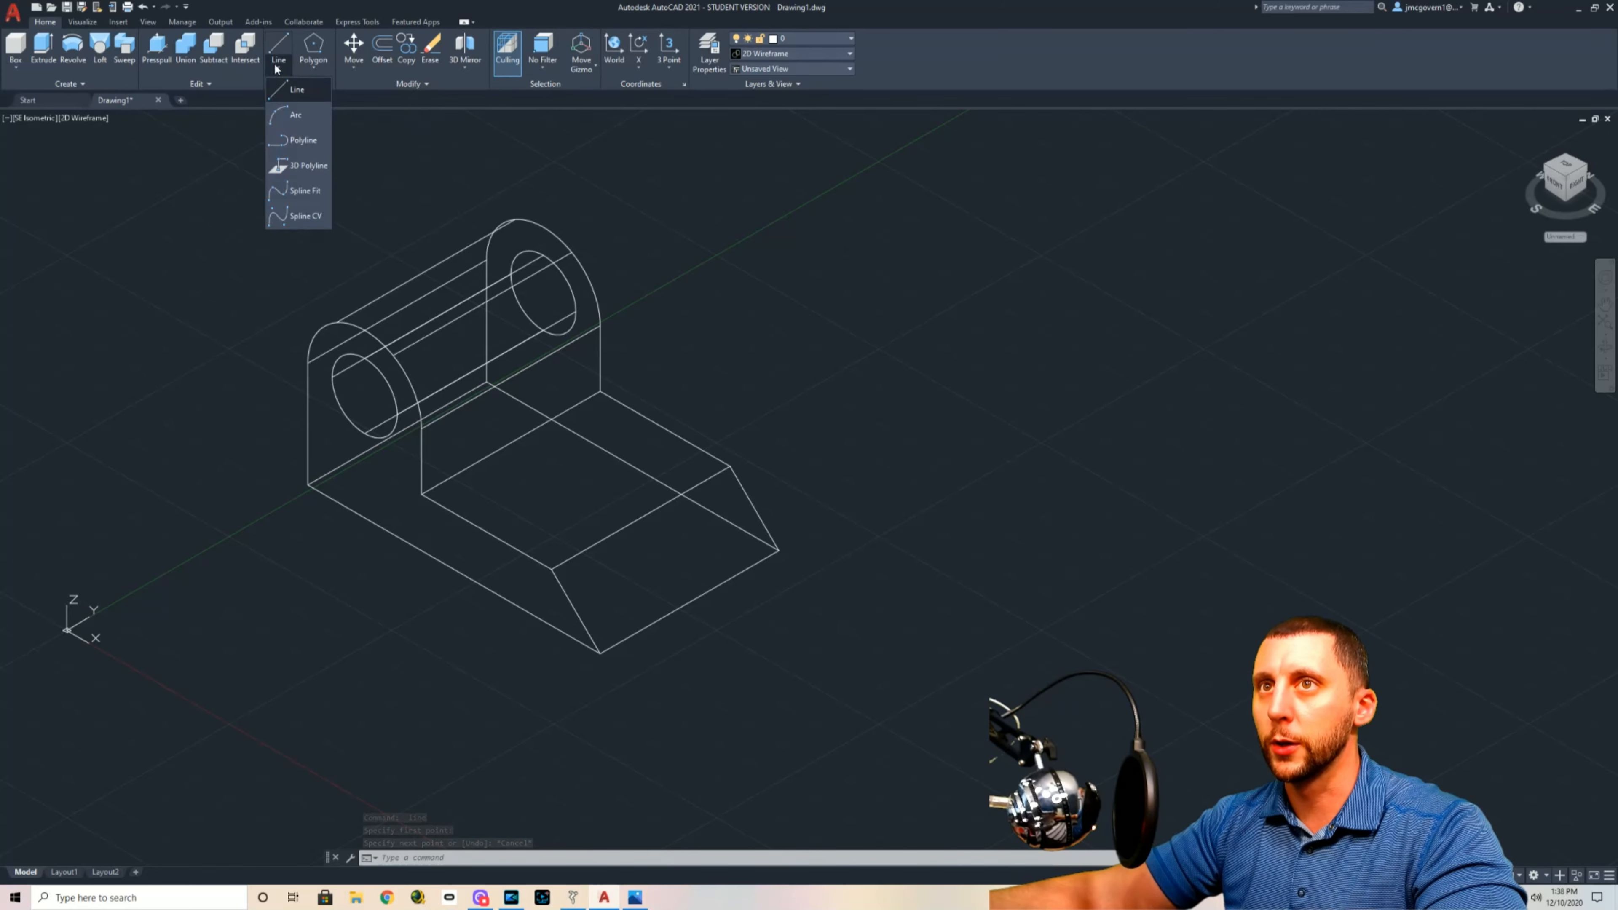
click(279, 70)
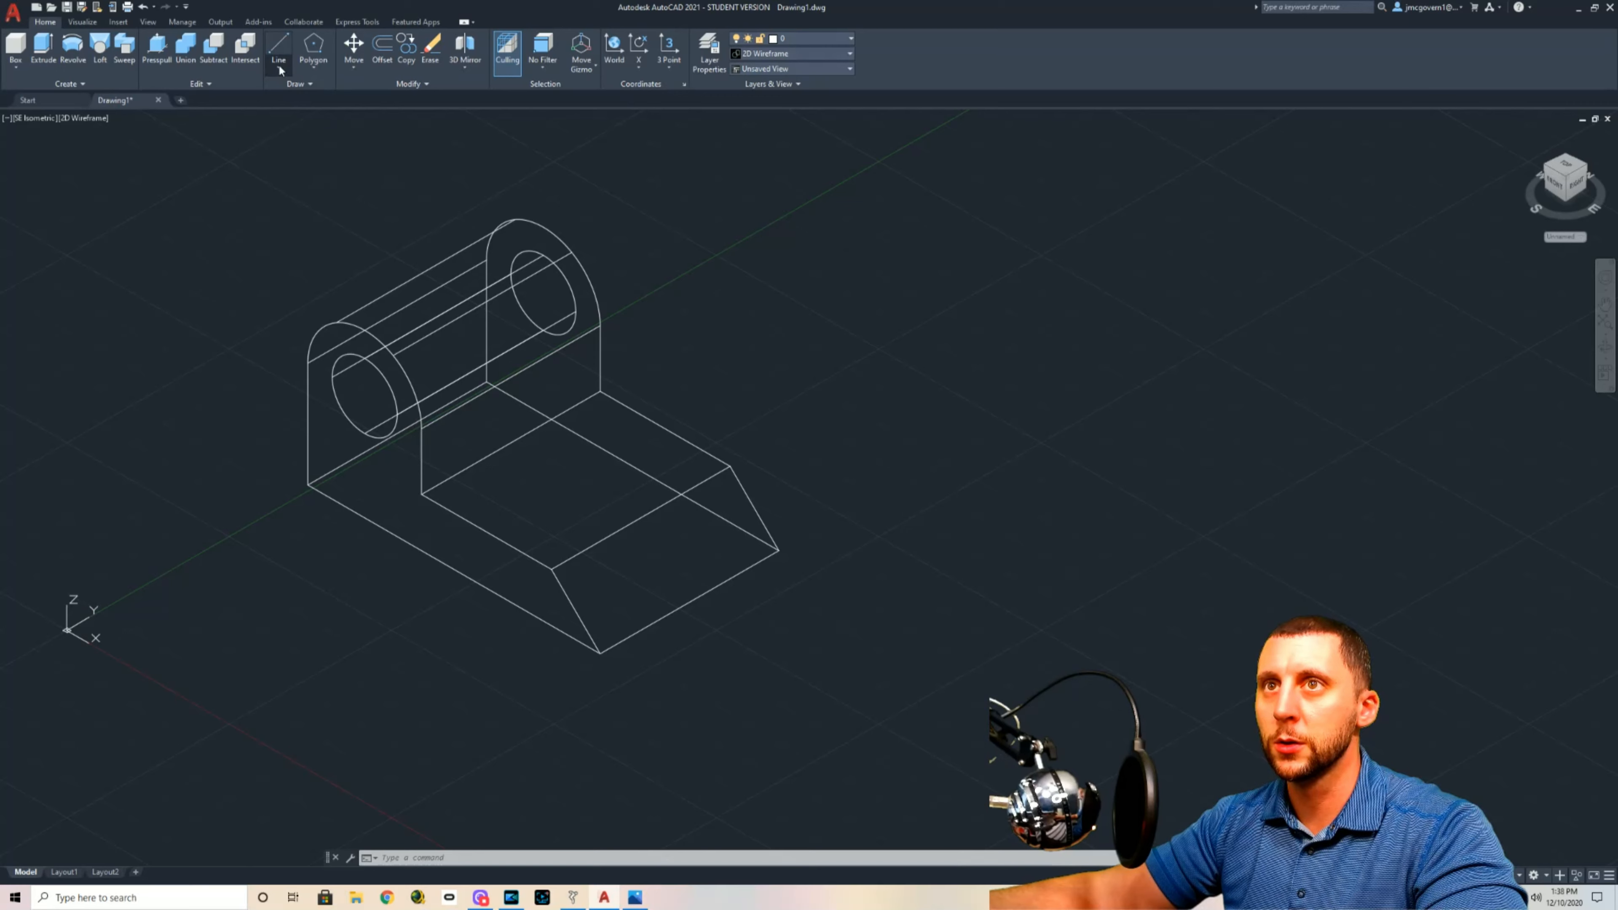
Step: Draw a rectangle with length 1 and width 1/2 beside the bracket's sloped end, and erase it
click(312, 67)
click(319, 97)
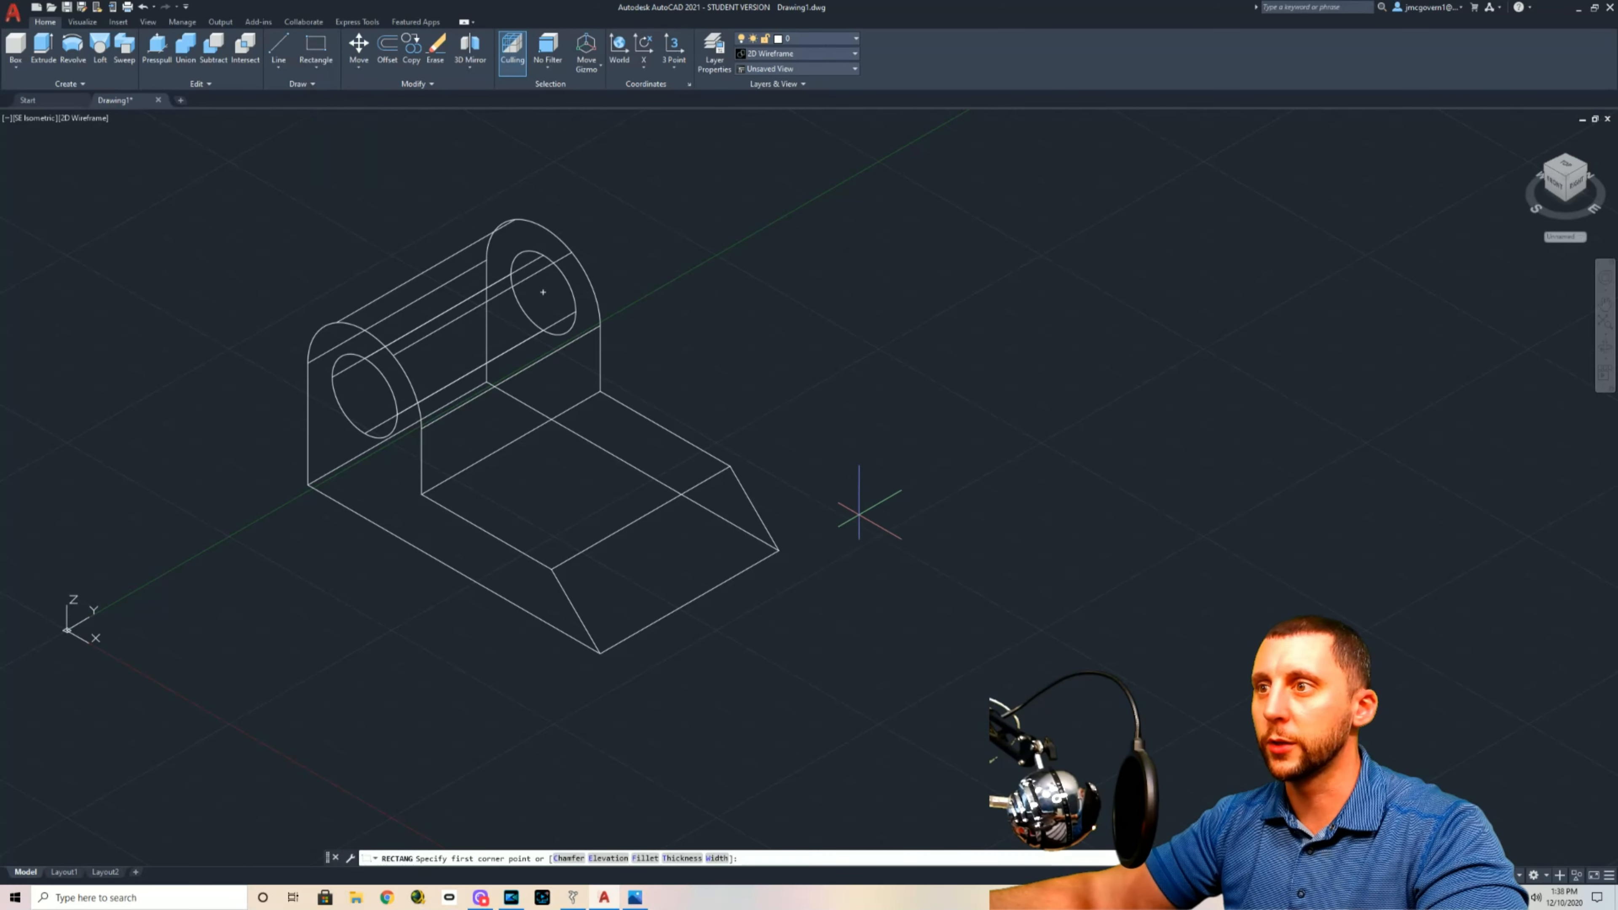
click(945, 533)
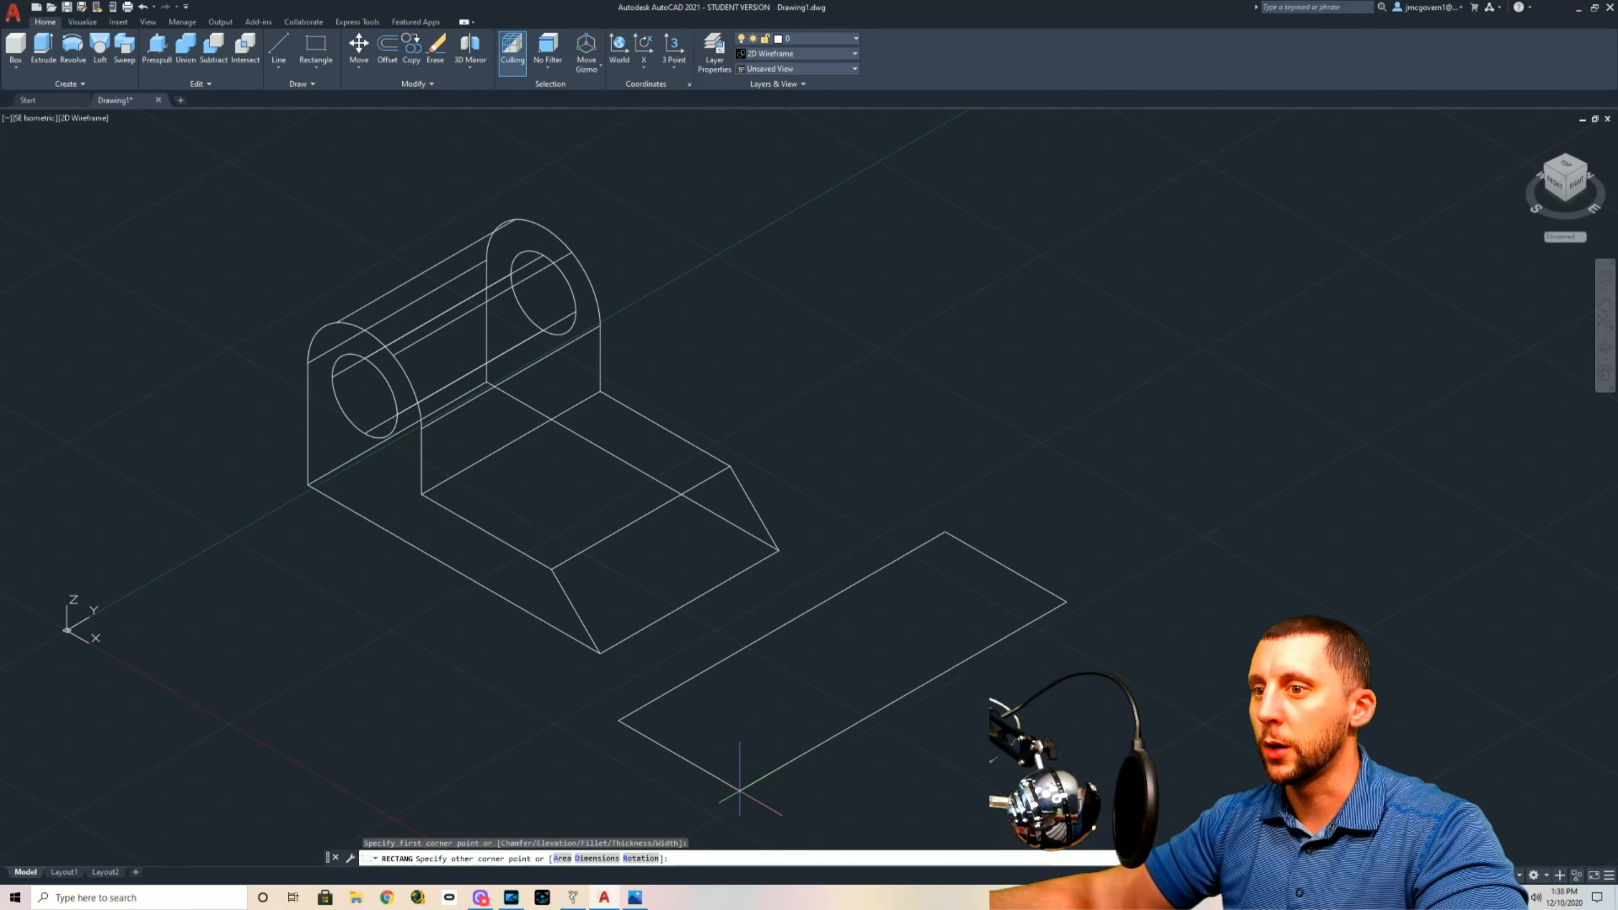
click(598, 858)
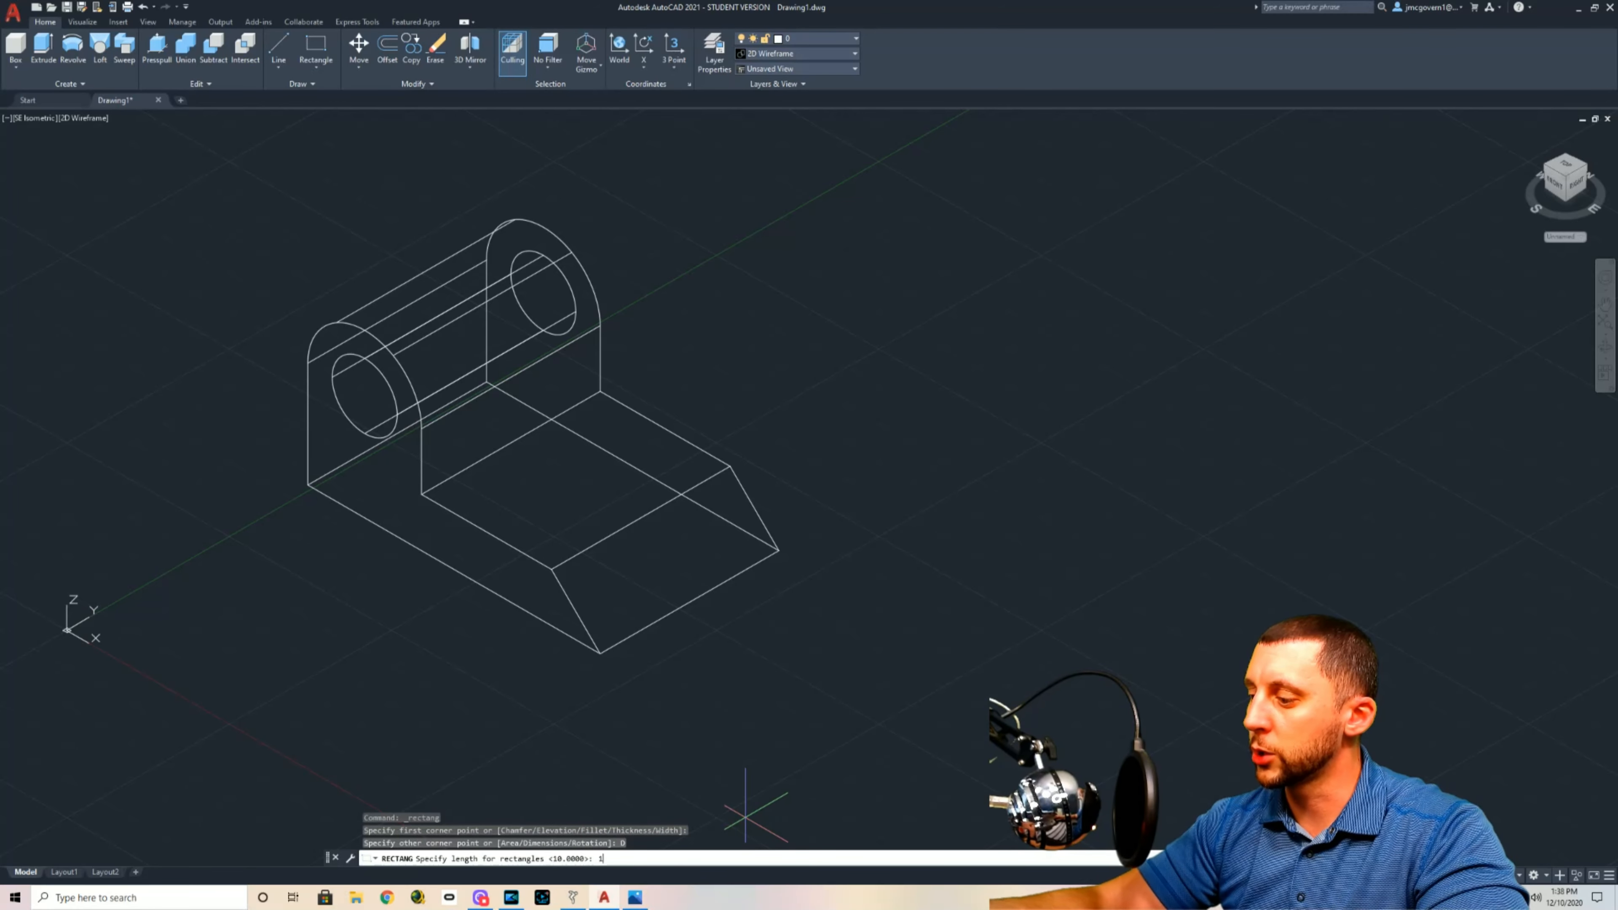
key(Return)
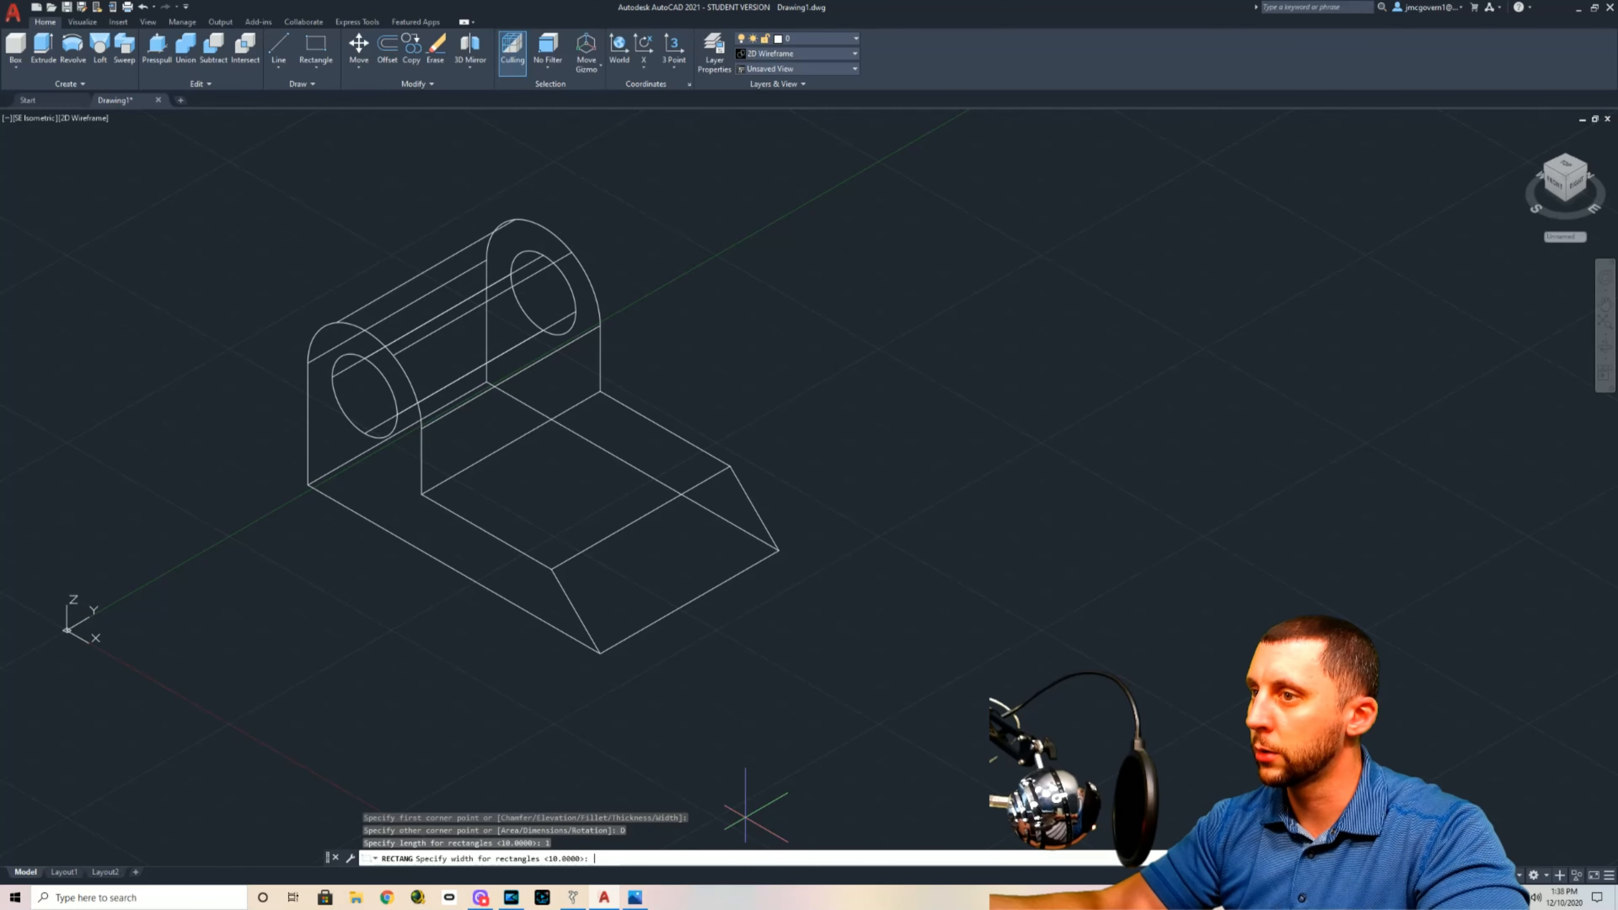
key(Return)
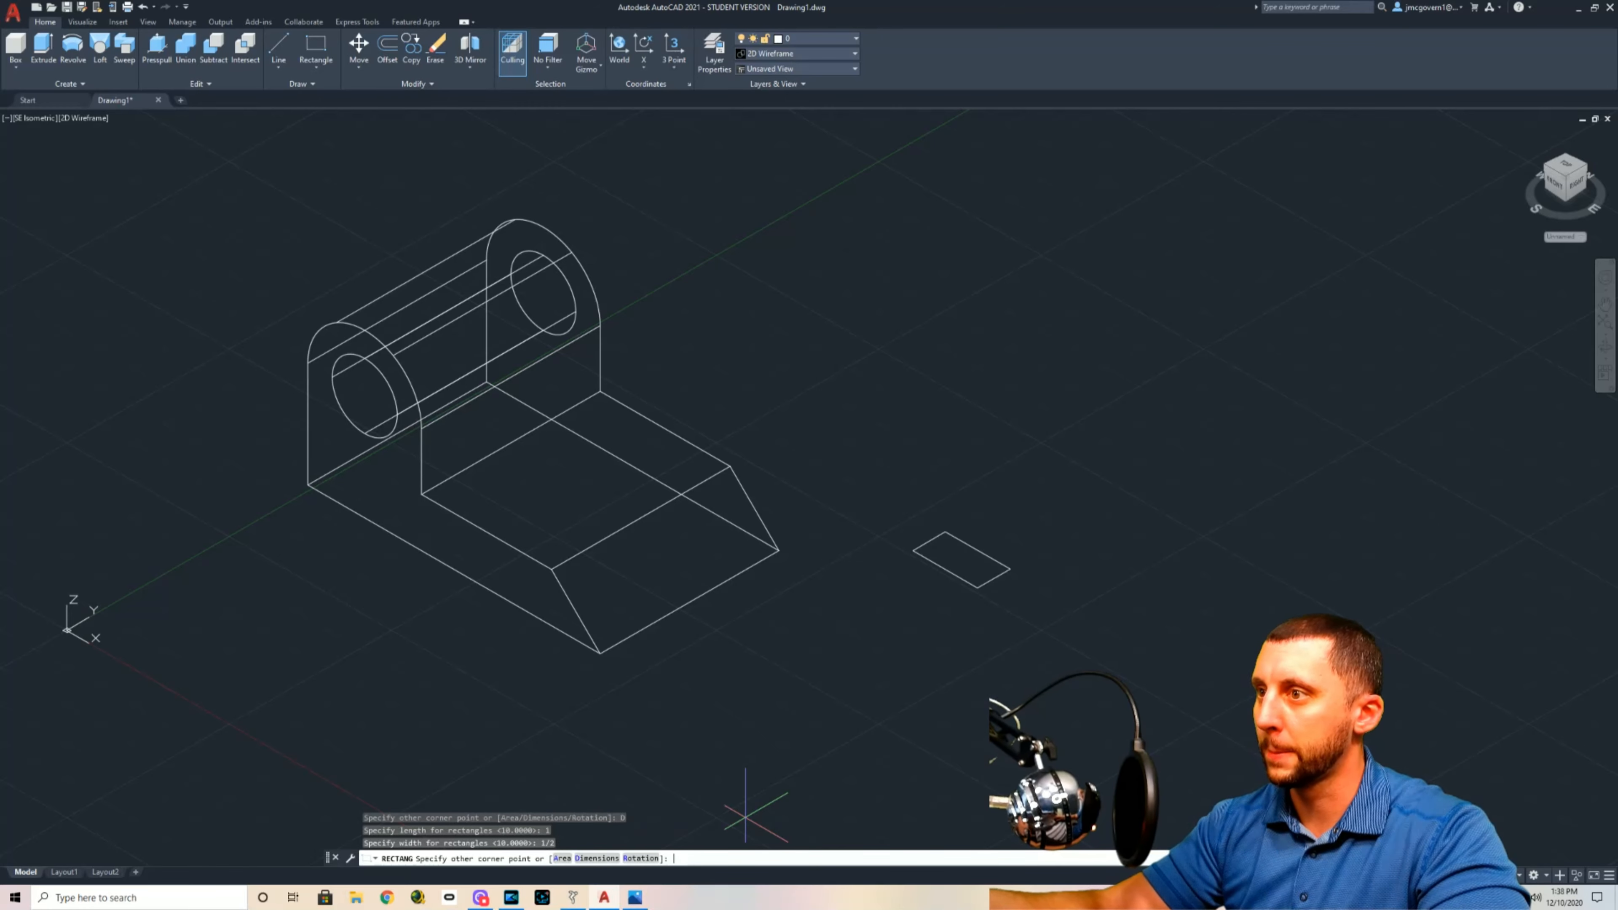
click(965, 567)
click(950, 543)
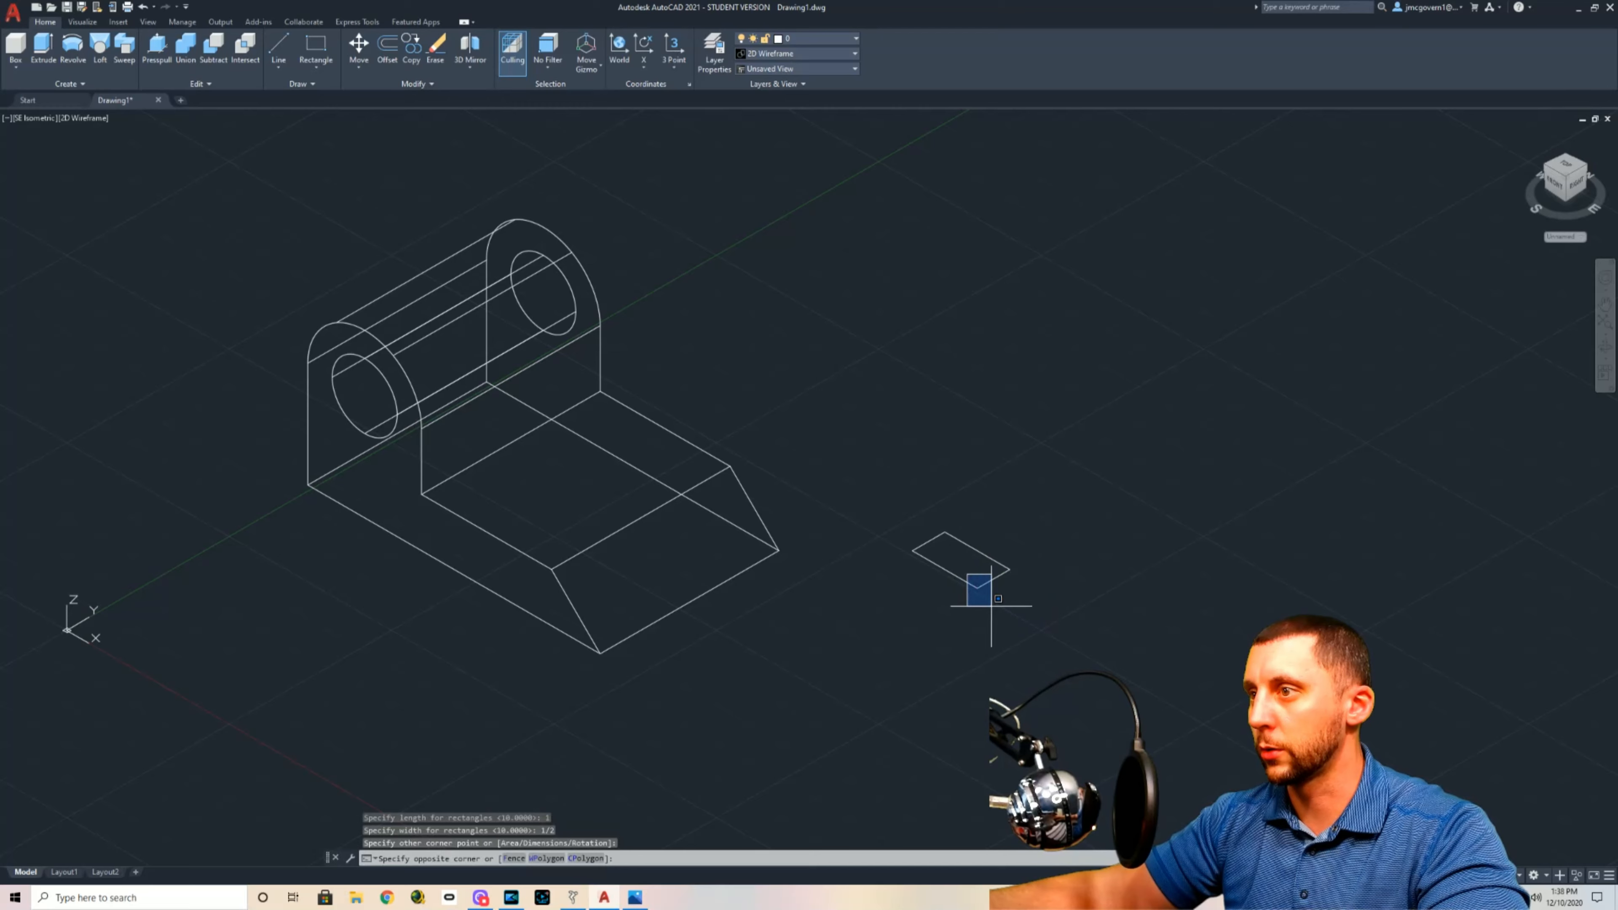
click(948, 549)
key(Delete)
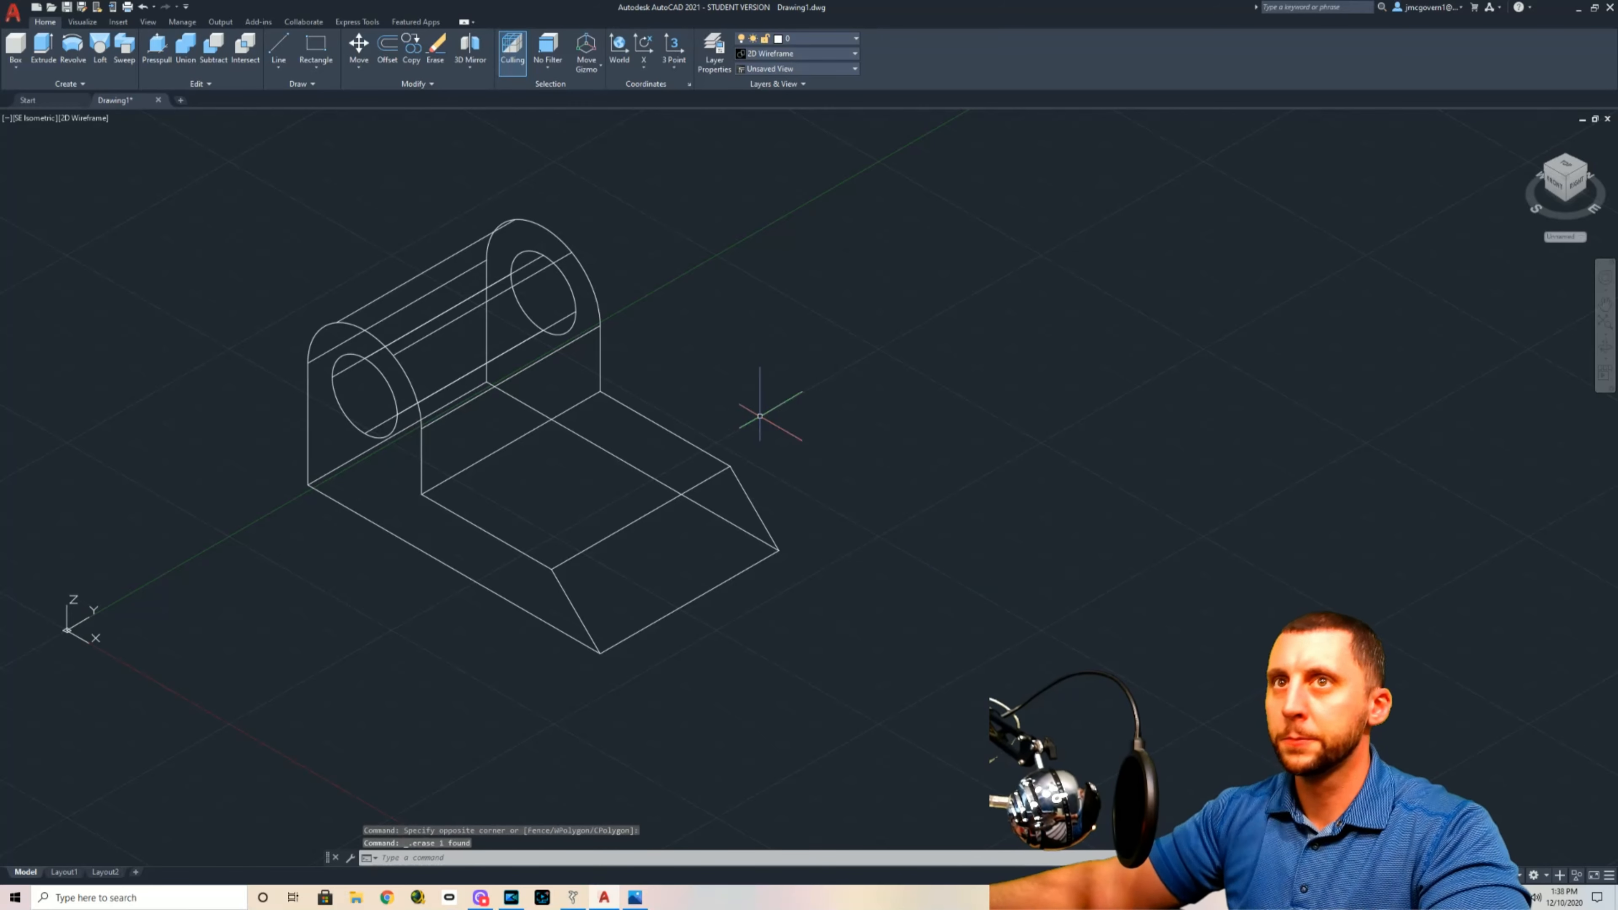
Step: Draw a rectangle with length 1/2 and width 1 in the empty space beyond the bracket's sloped end
click(321, 51)
click(946, 579)
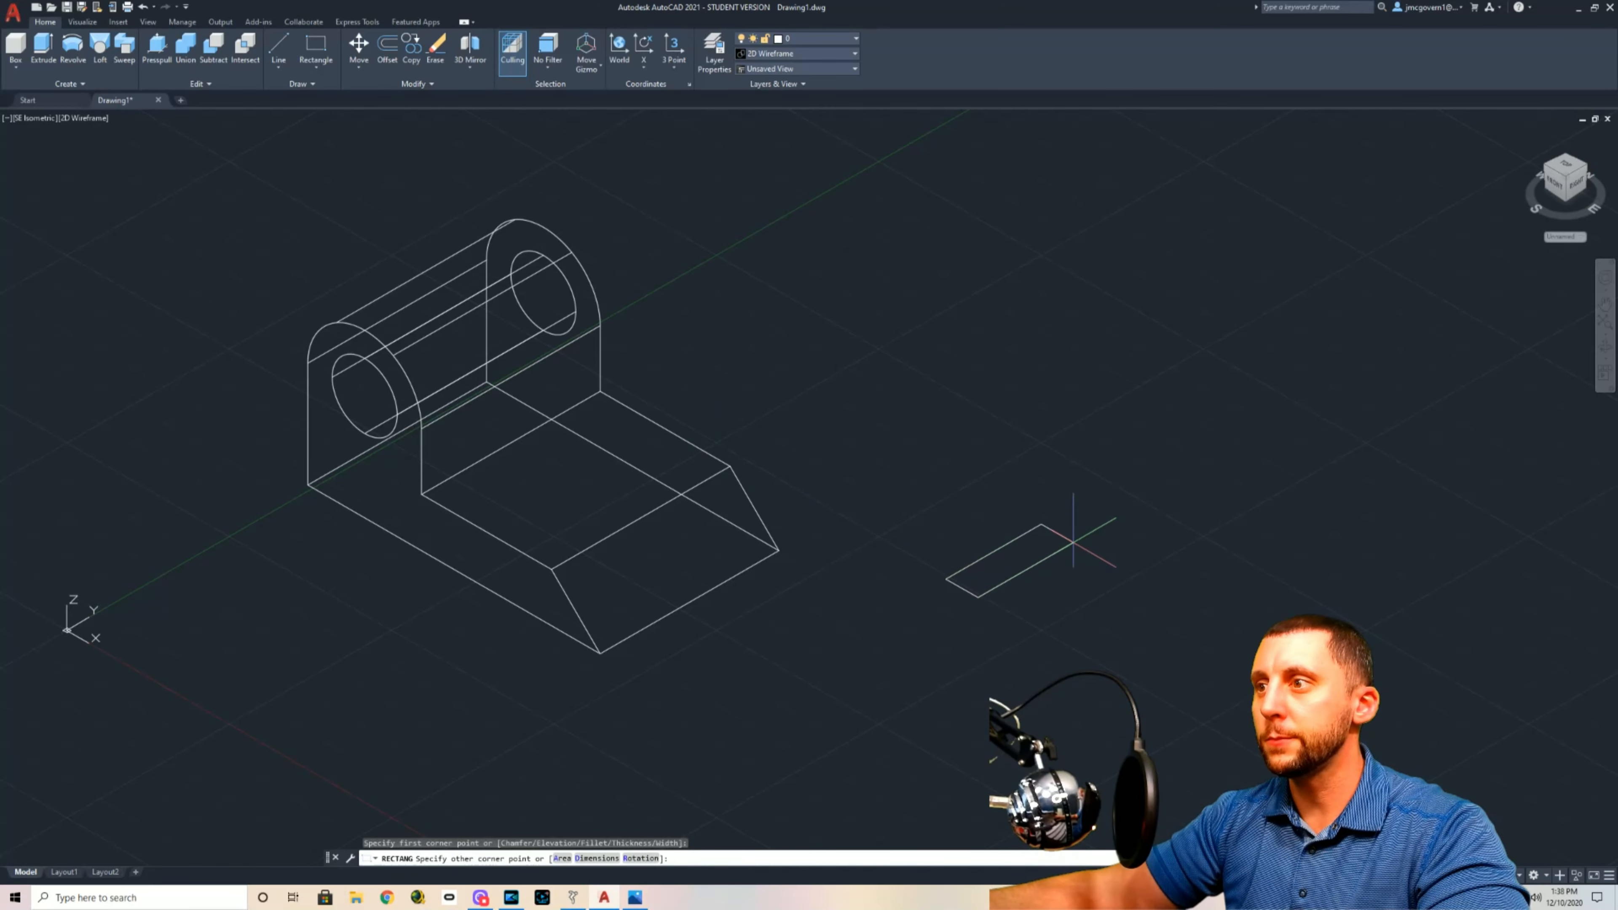
click(597, 859)
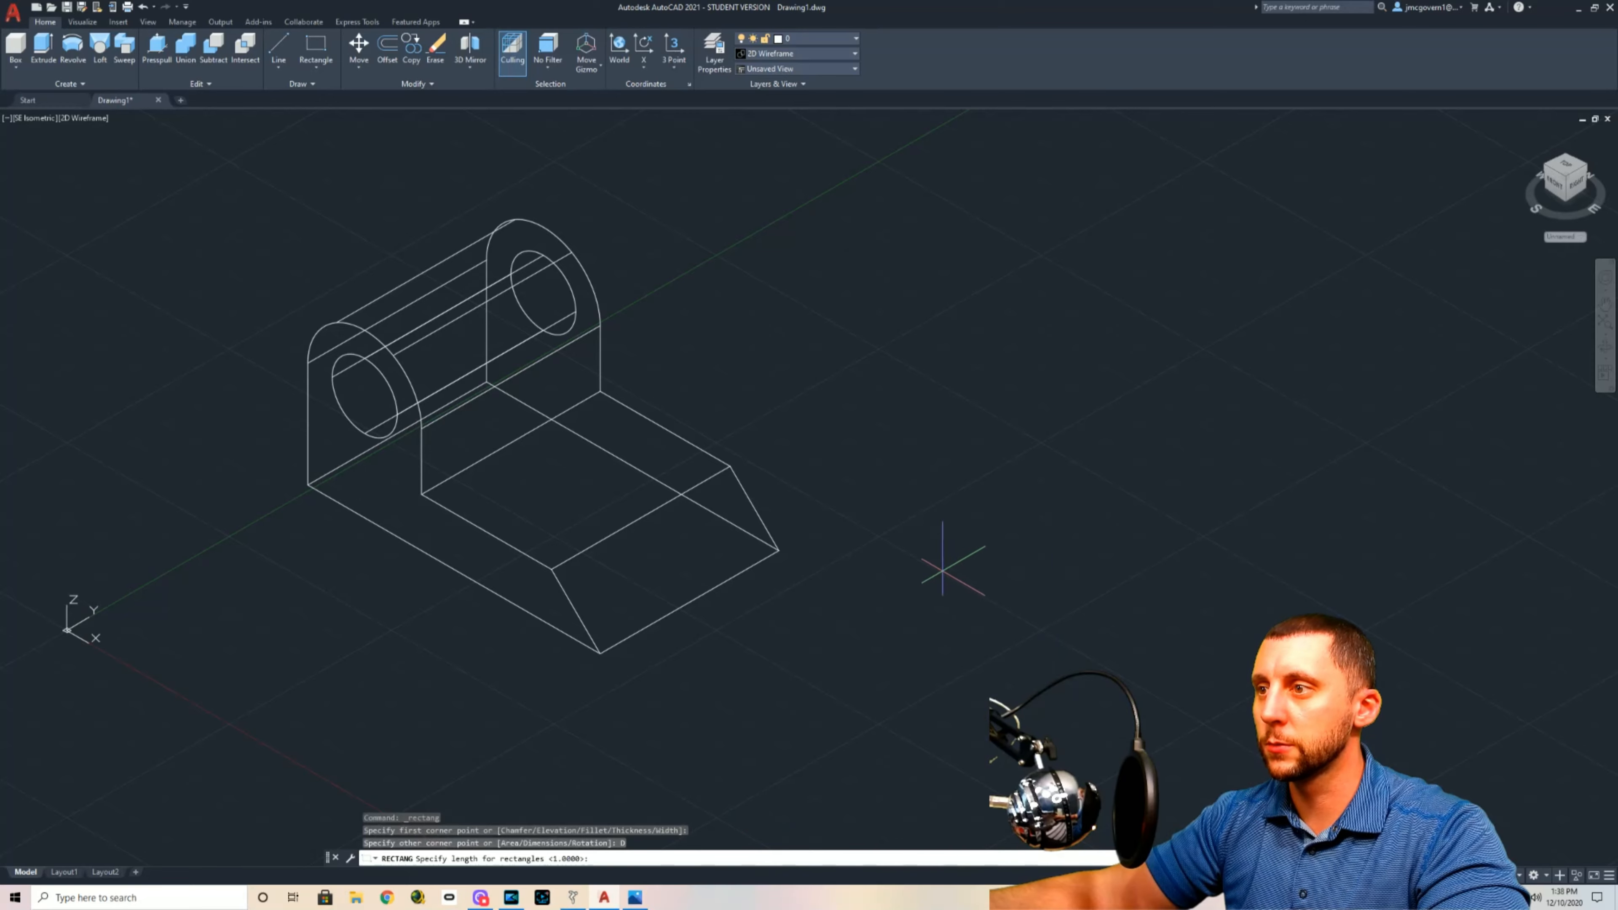
text(1/2)
key(Return)
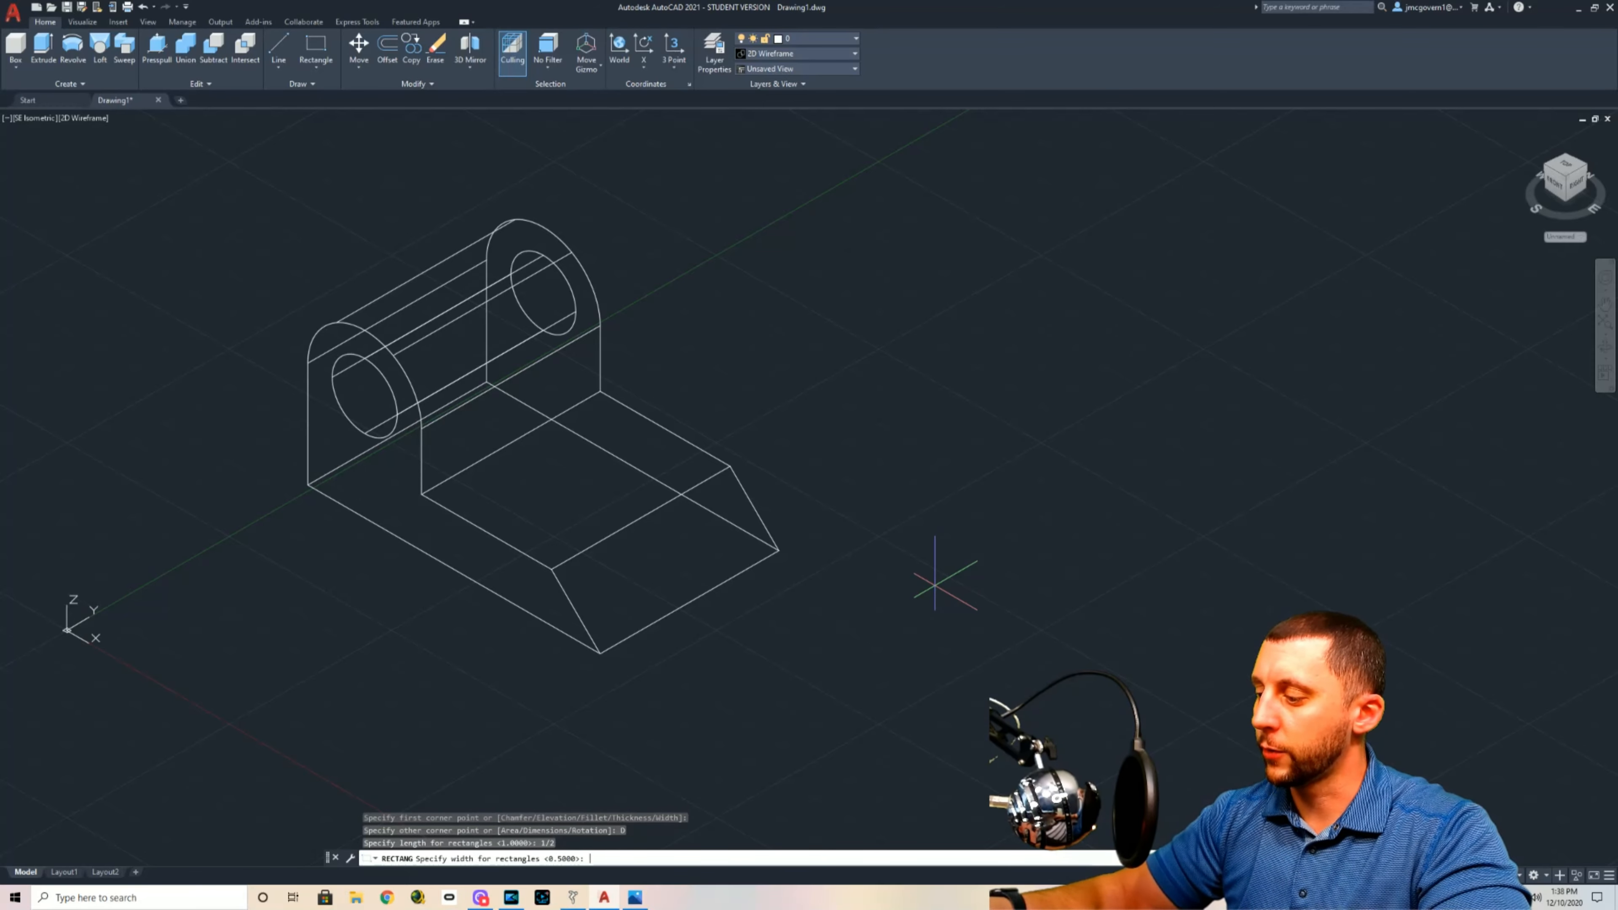
text(1)
key(Return)
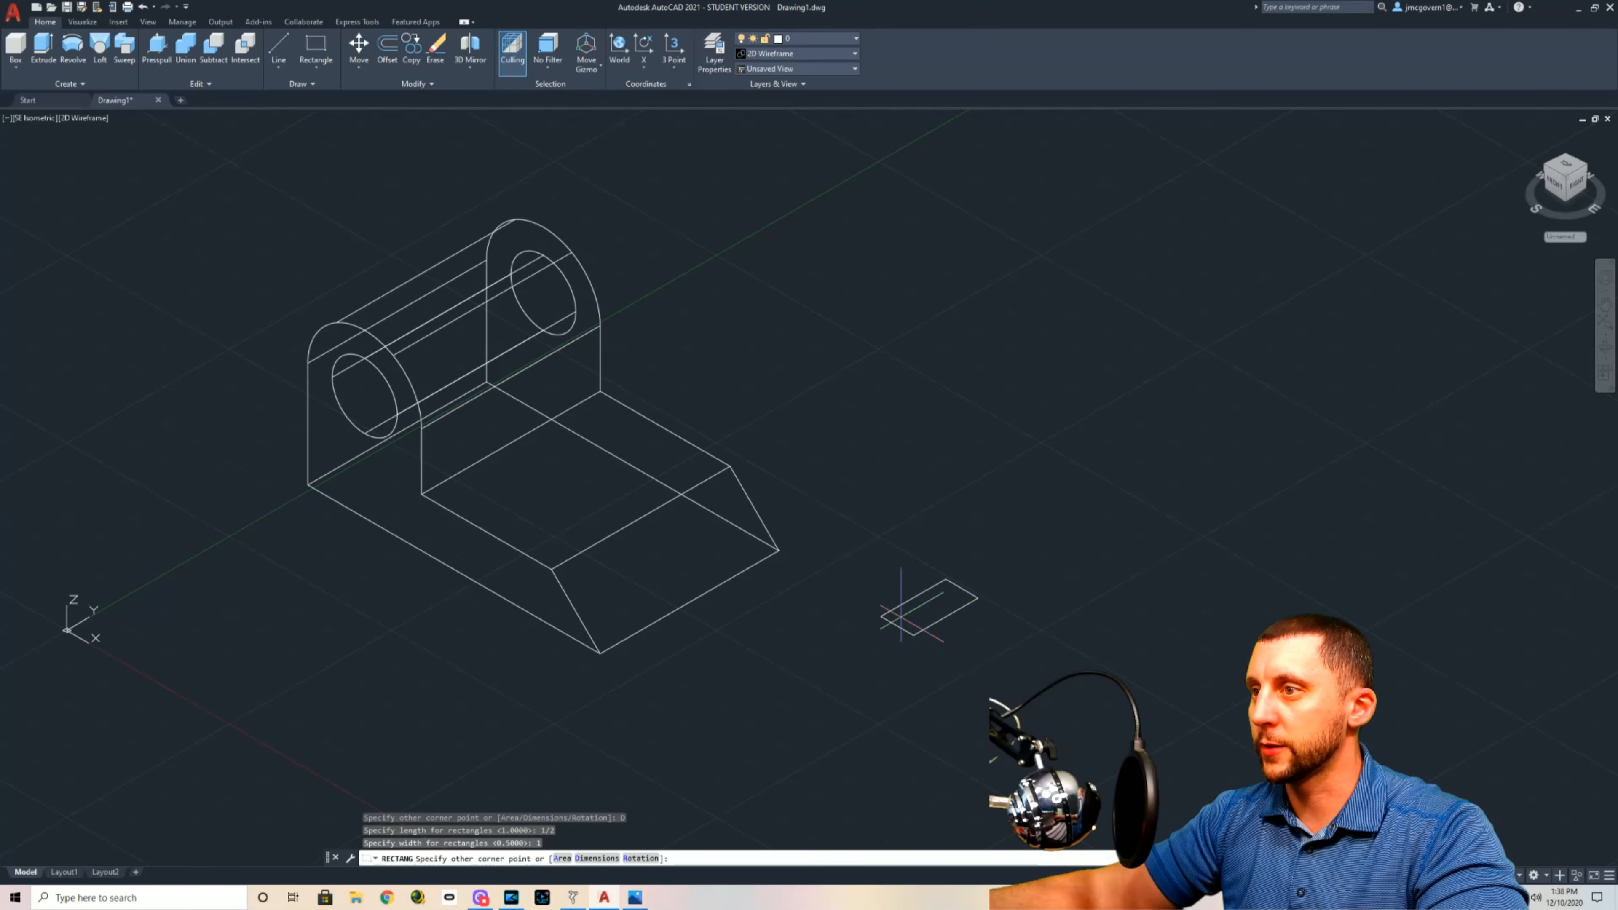
click(1069, 564)
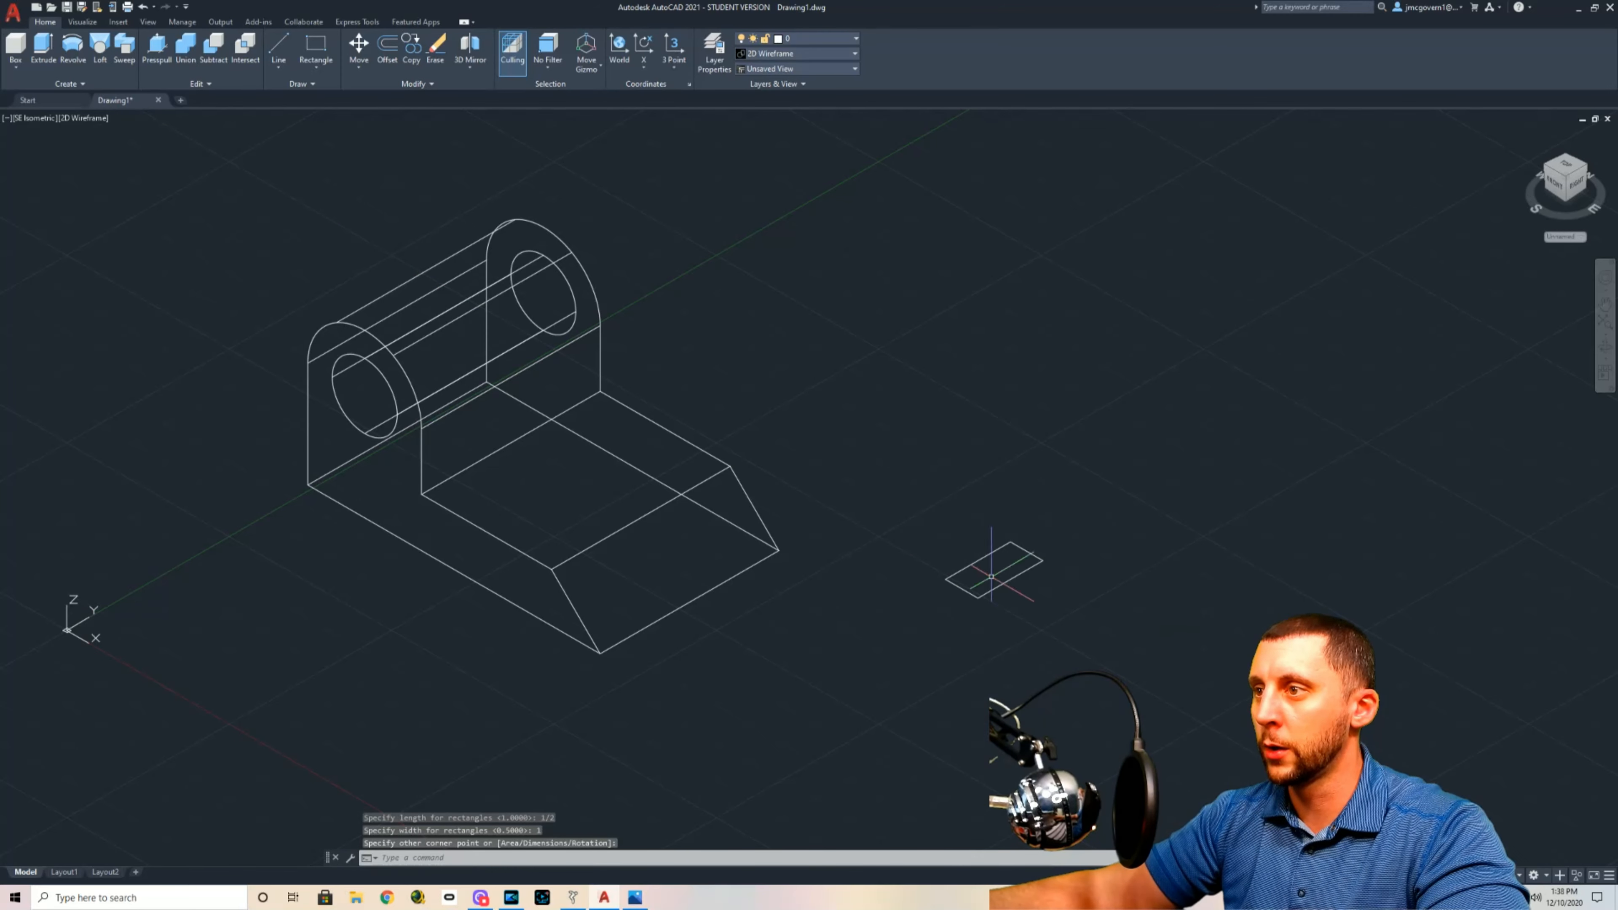
Step: Extrude the small rectangle beside the bracket upward by 1/2 to form a block
click(42, 46)
click(969, 559)
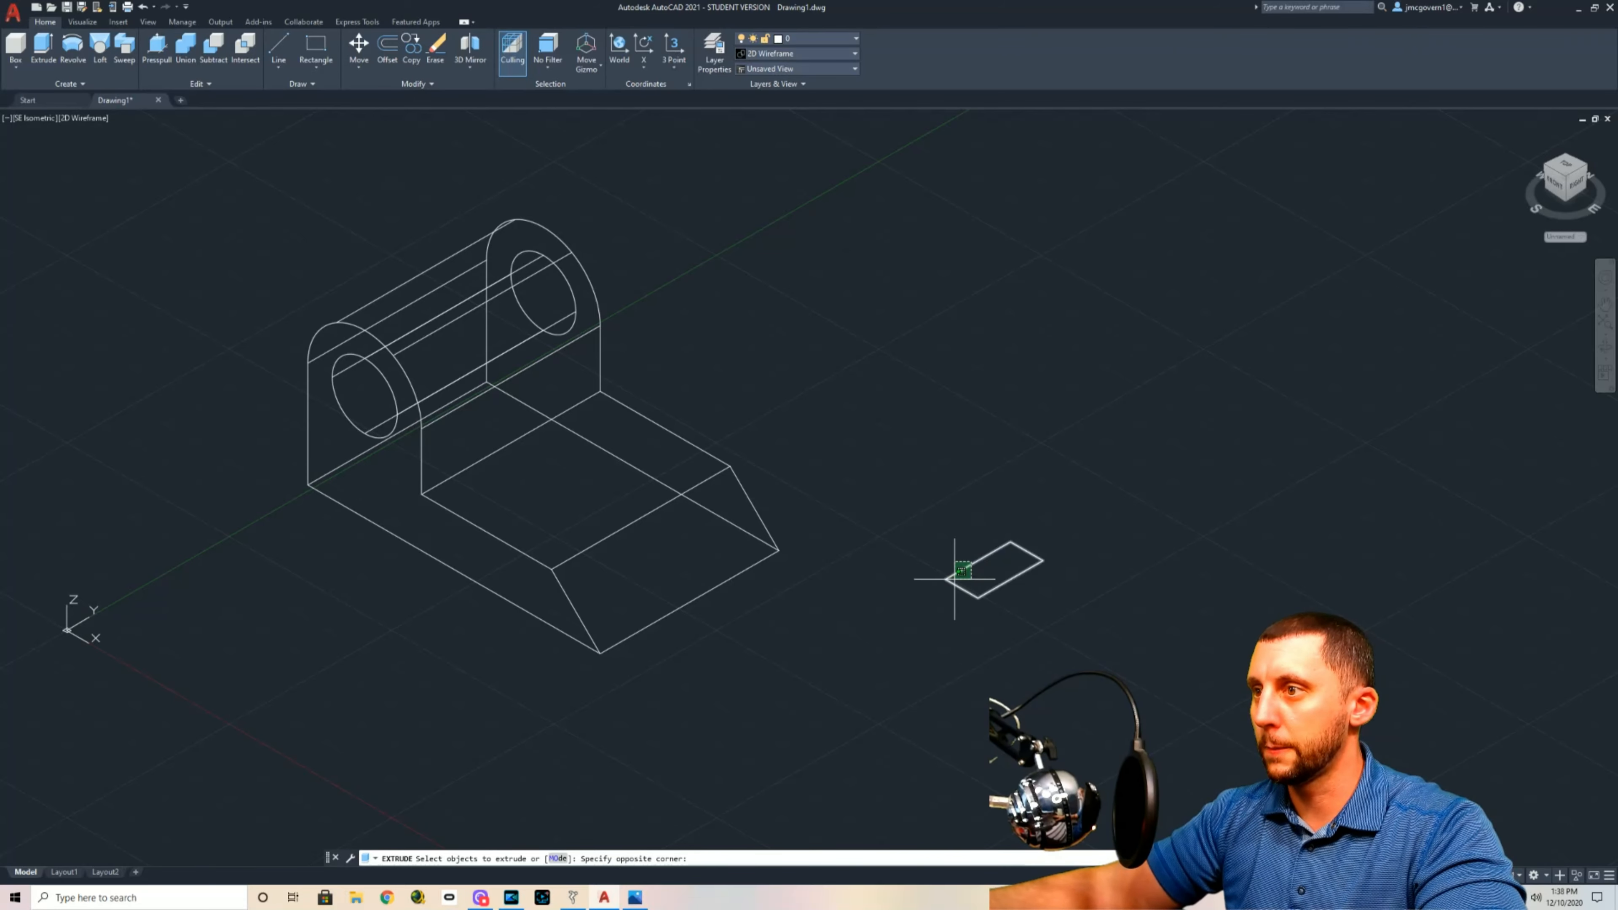
click(950, 631)
key(Return)
text(1)
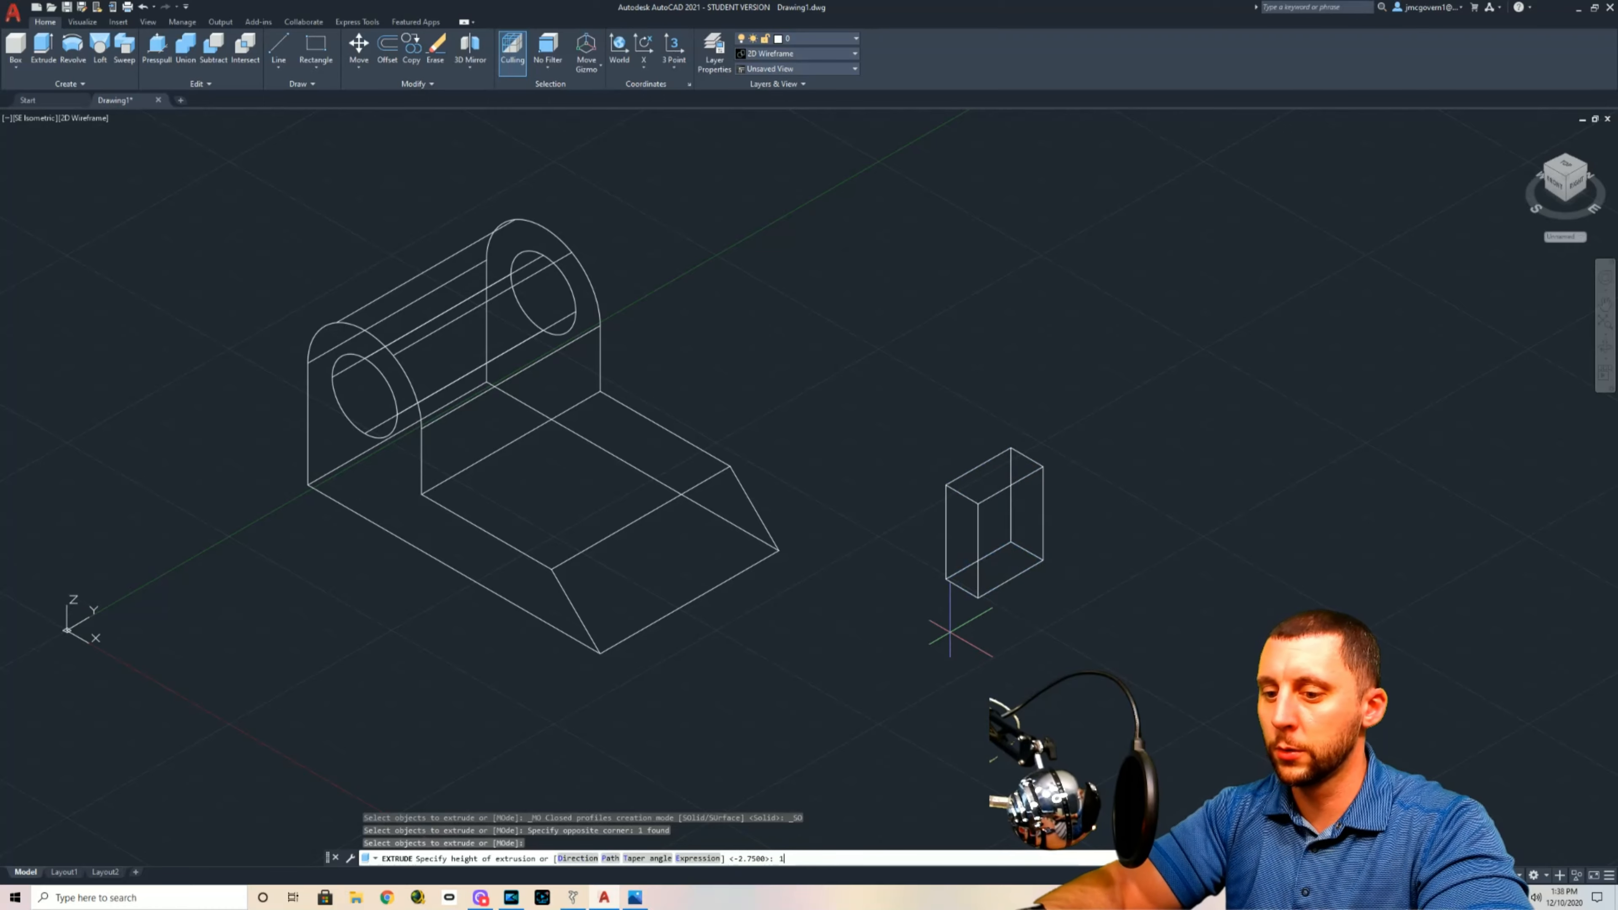
text(/42)
key(Return)
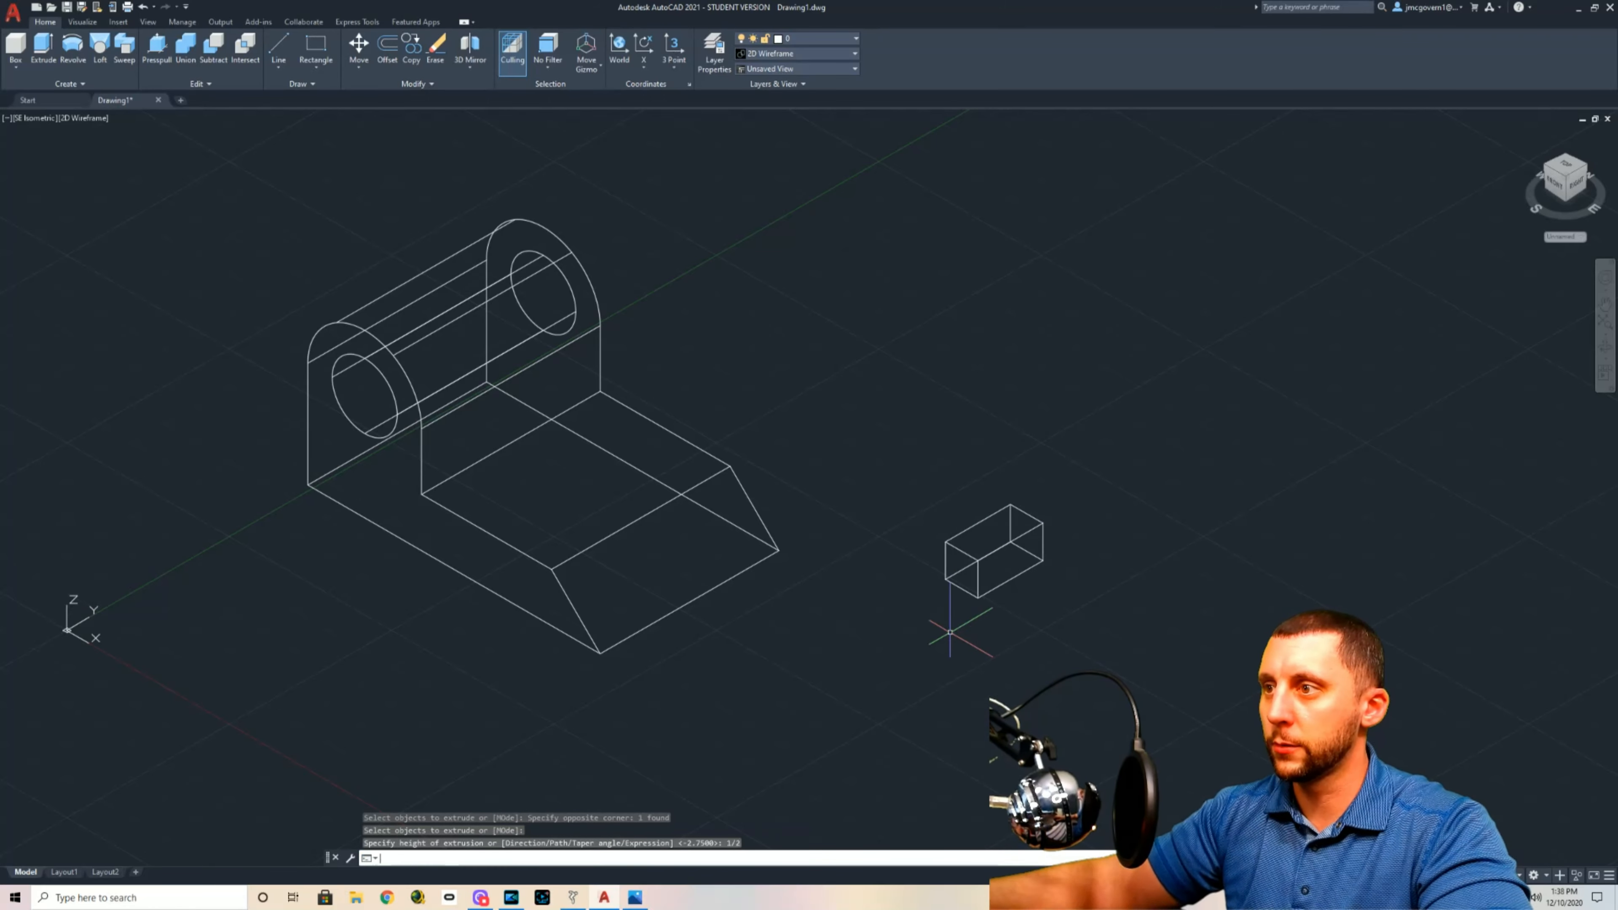
Step: Chamfer the two short top edges of the small block with both distances set to 1/4
scroll(997, 589, up, 8)
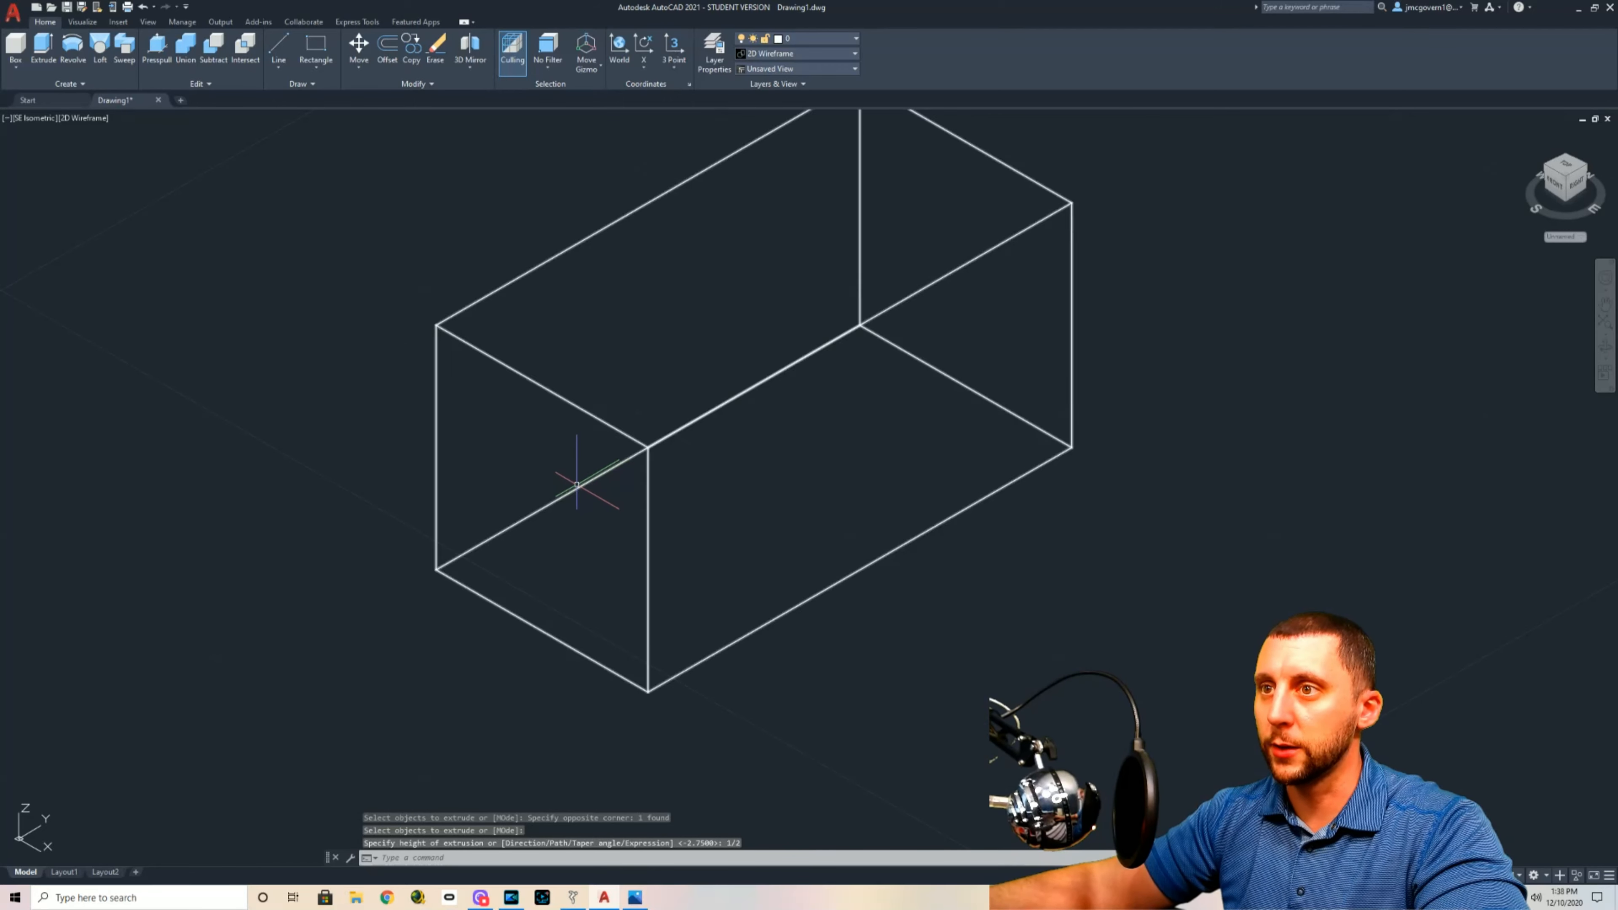
shift+middle_drag(751, 459, 747, 497)
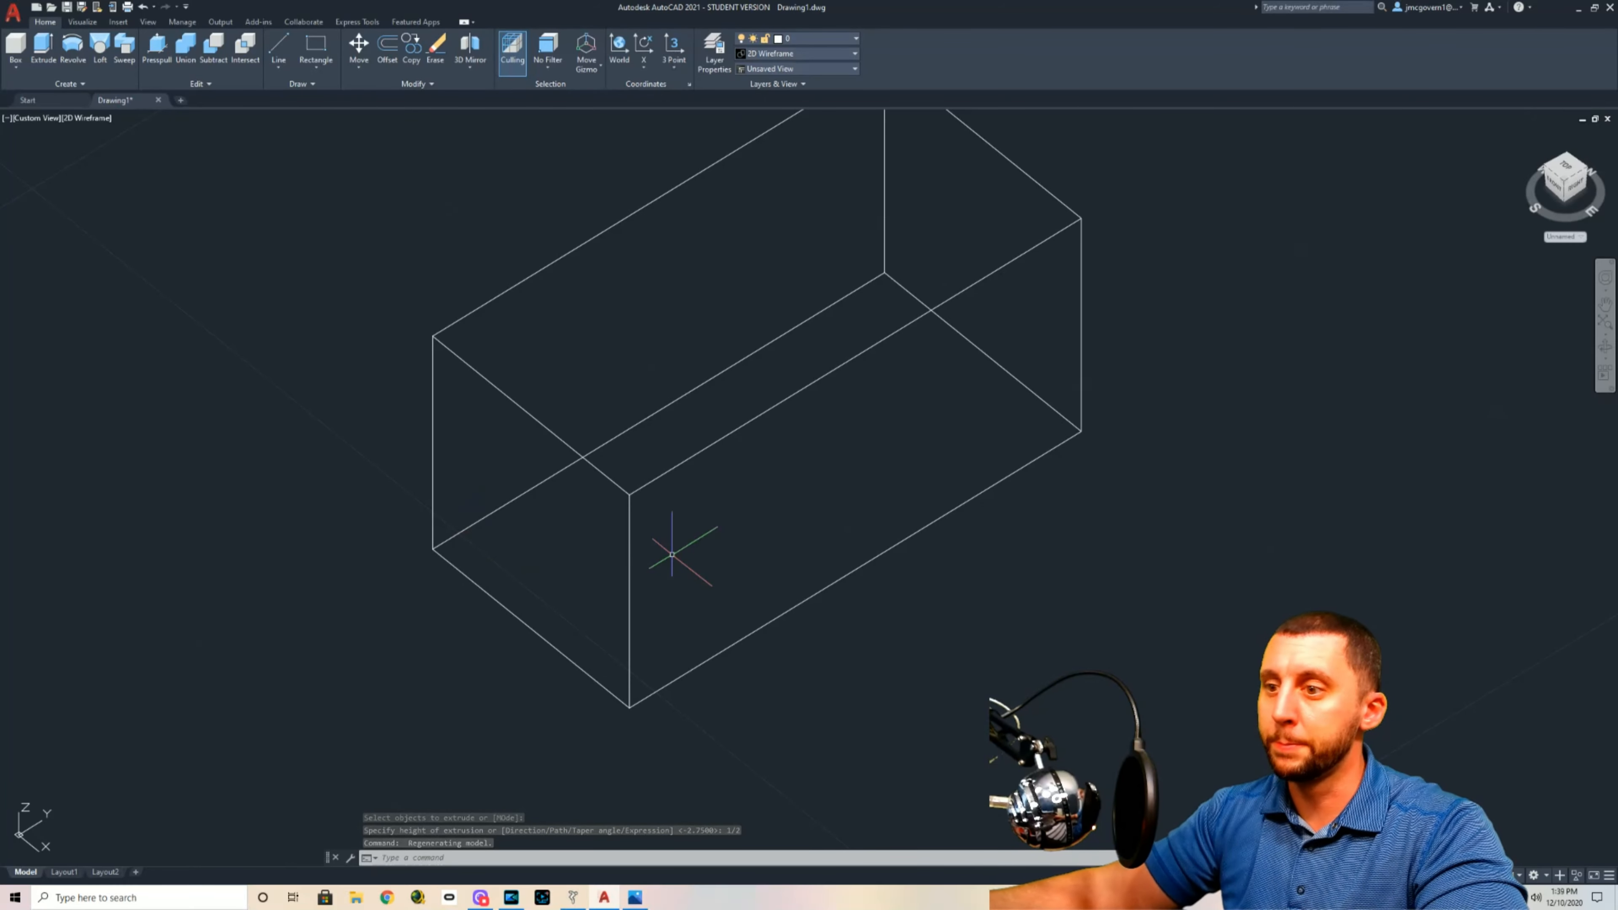
text(chamferedge)
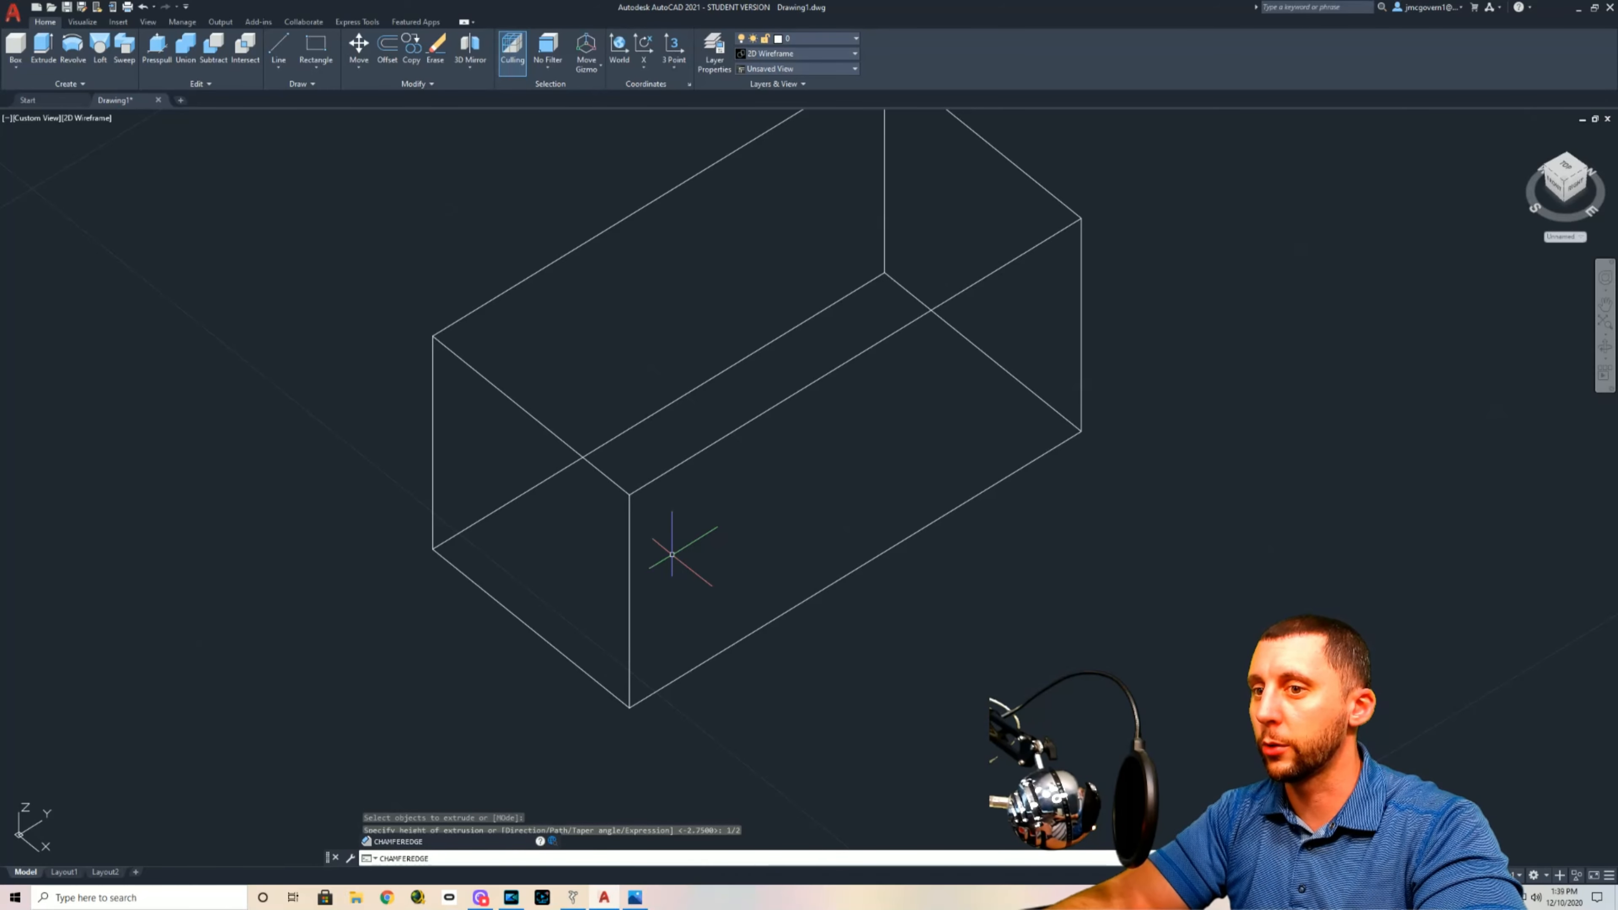
key(Return)
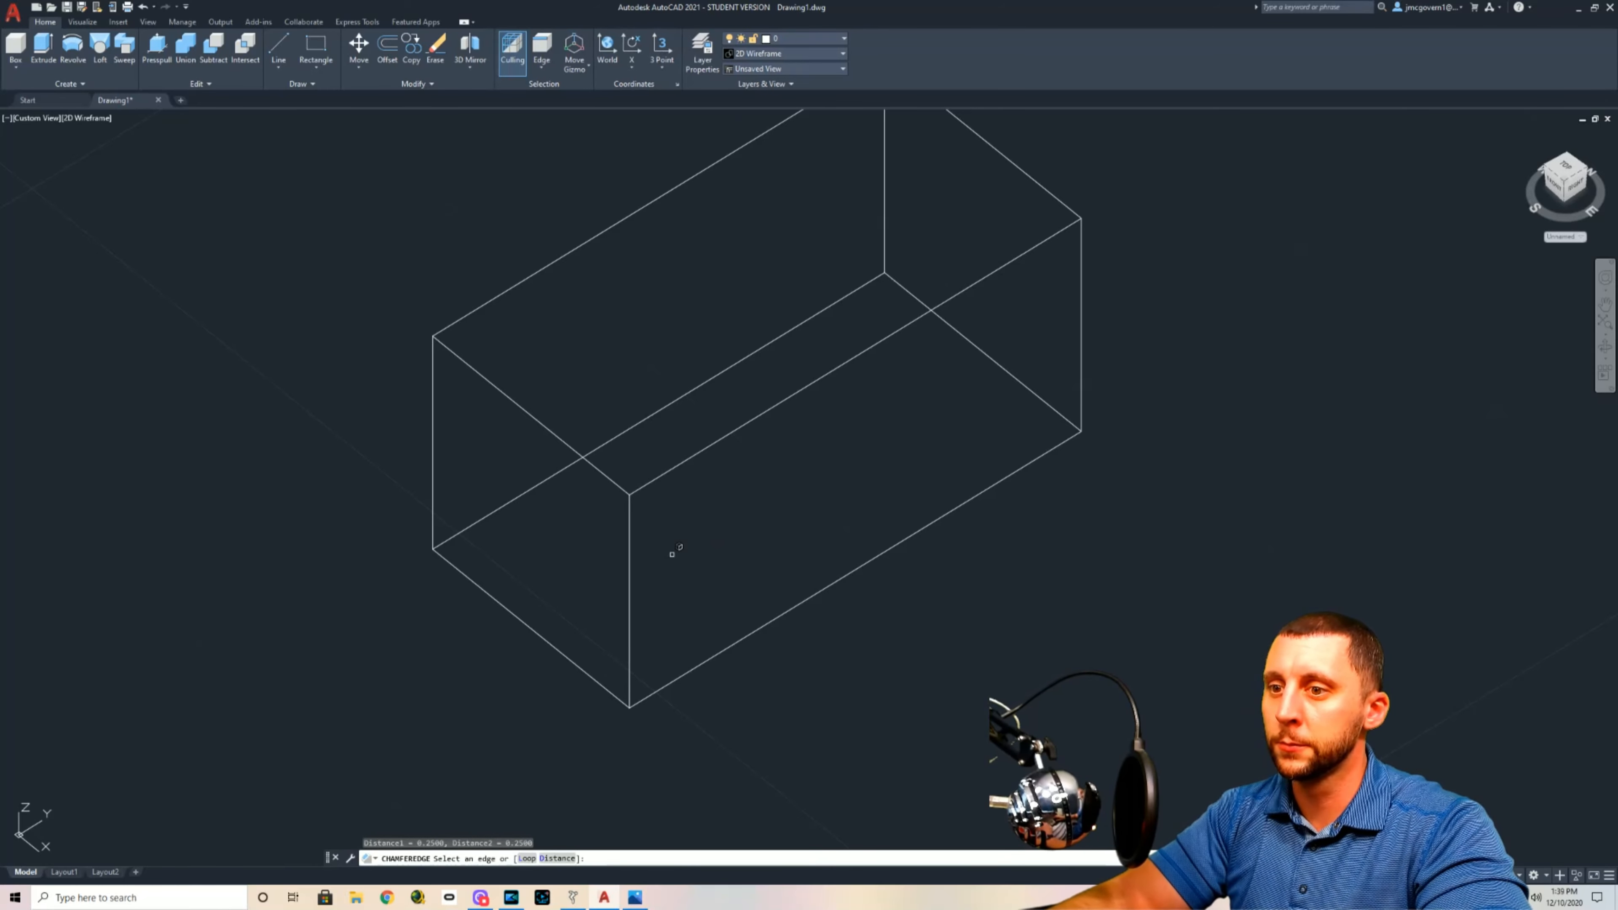
key(Return)
text(1/4)
key(Return)
text(1/4)
key(Return)
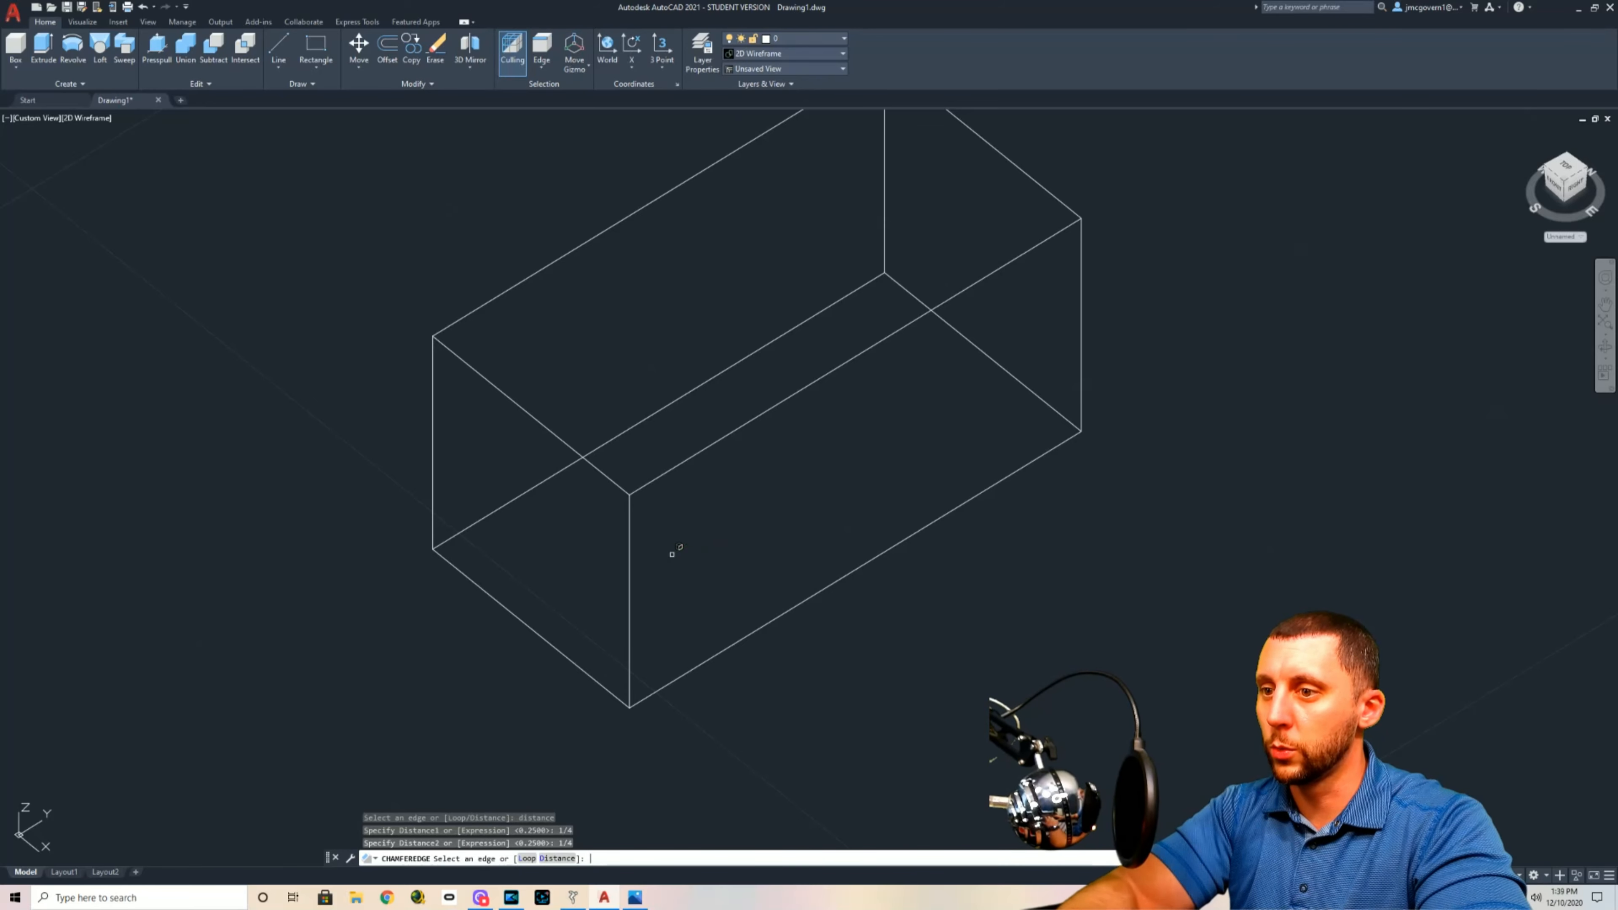
click(608, 475)
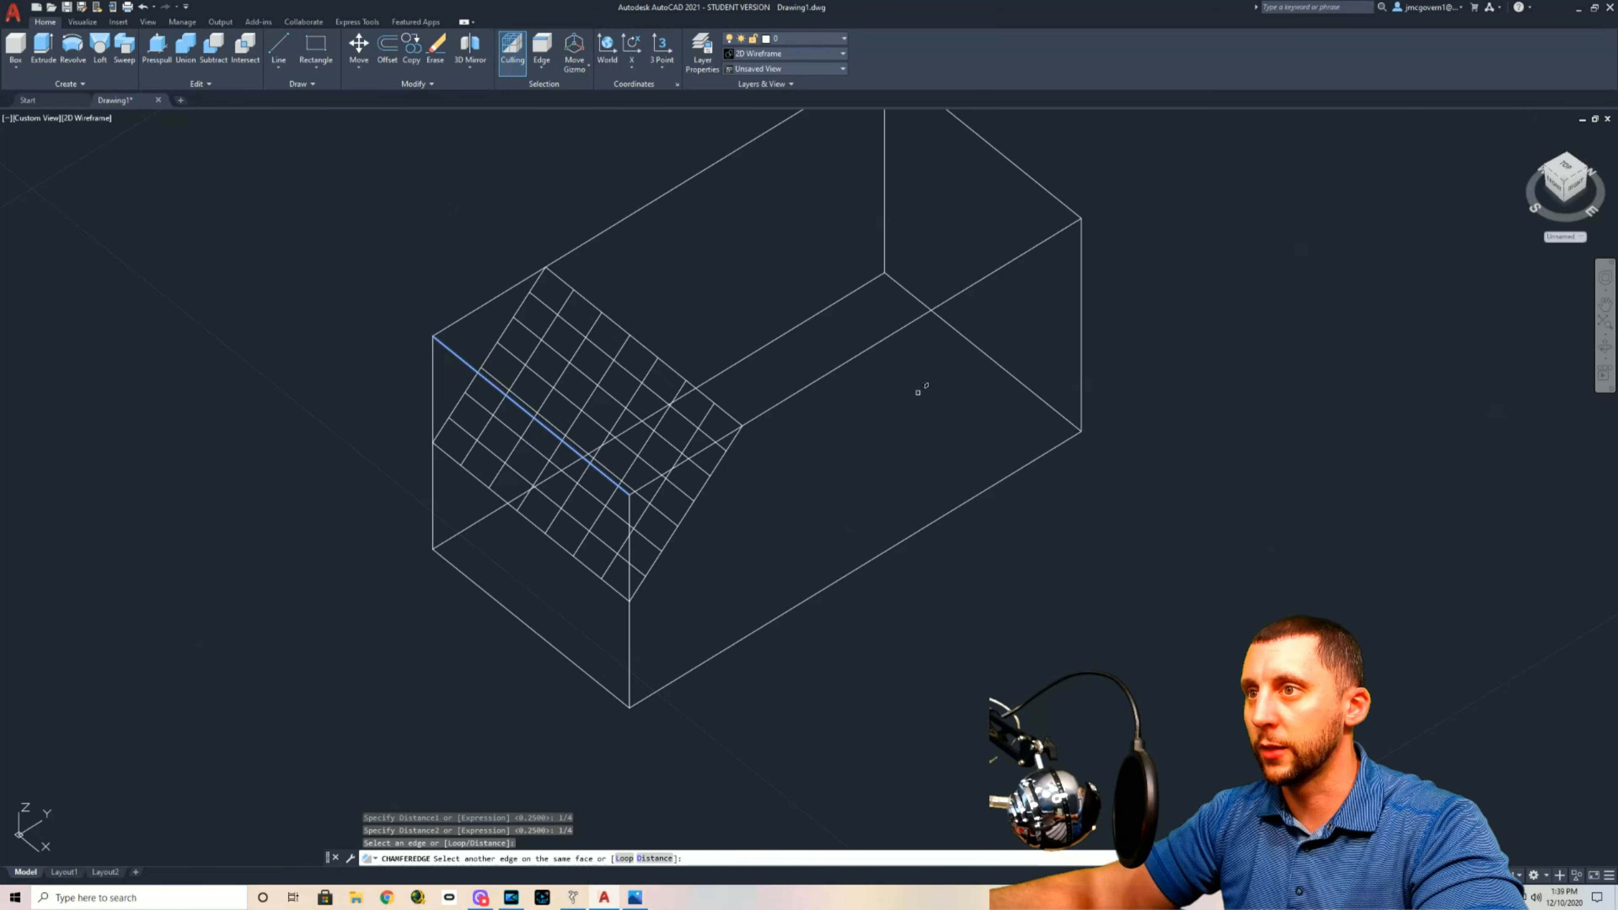
click(1052, 193)
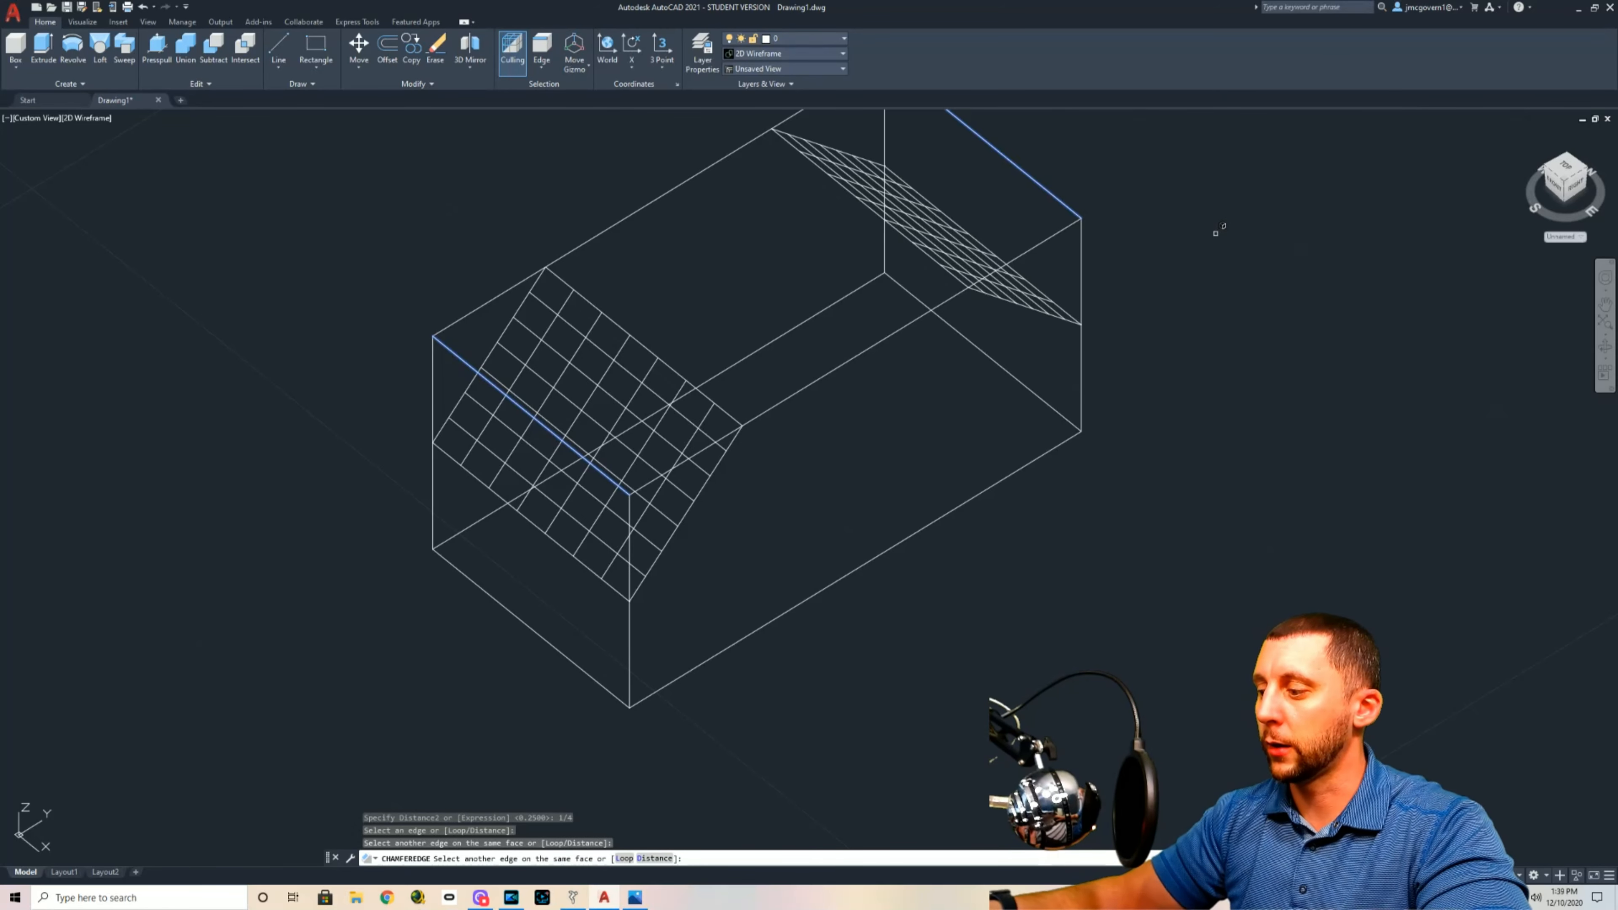
key(Return)
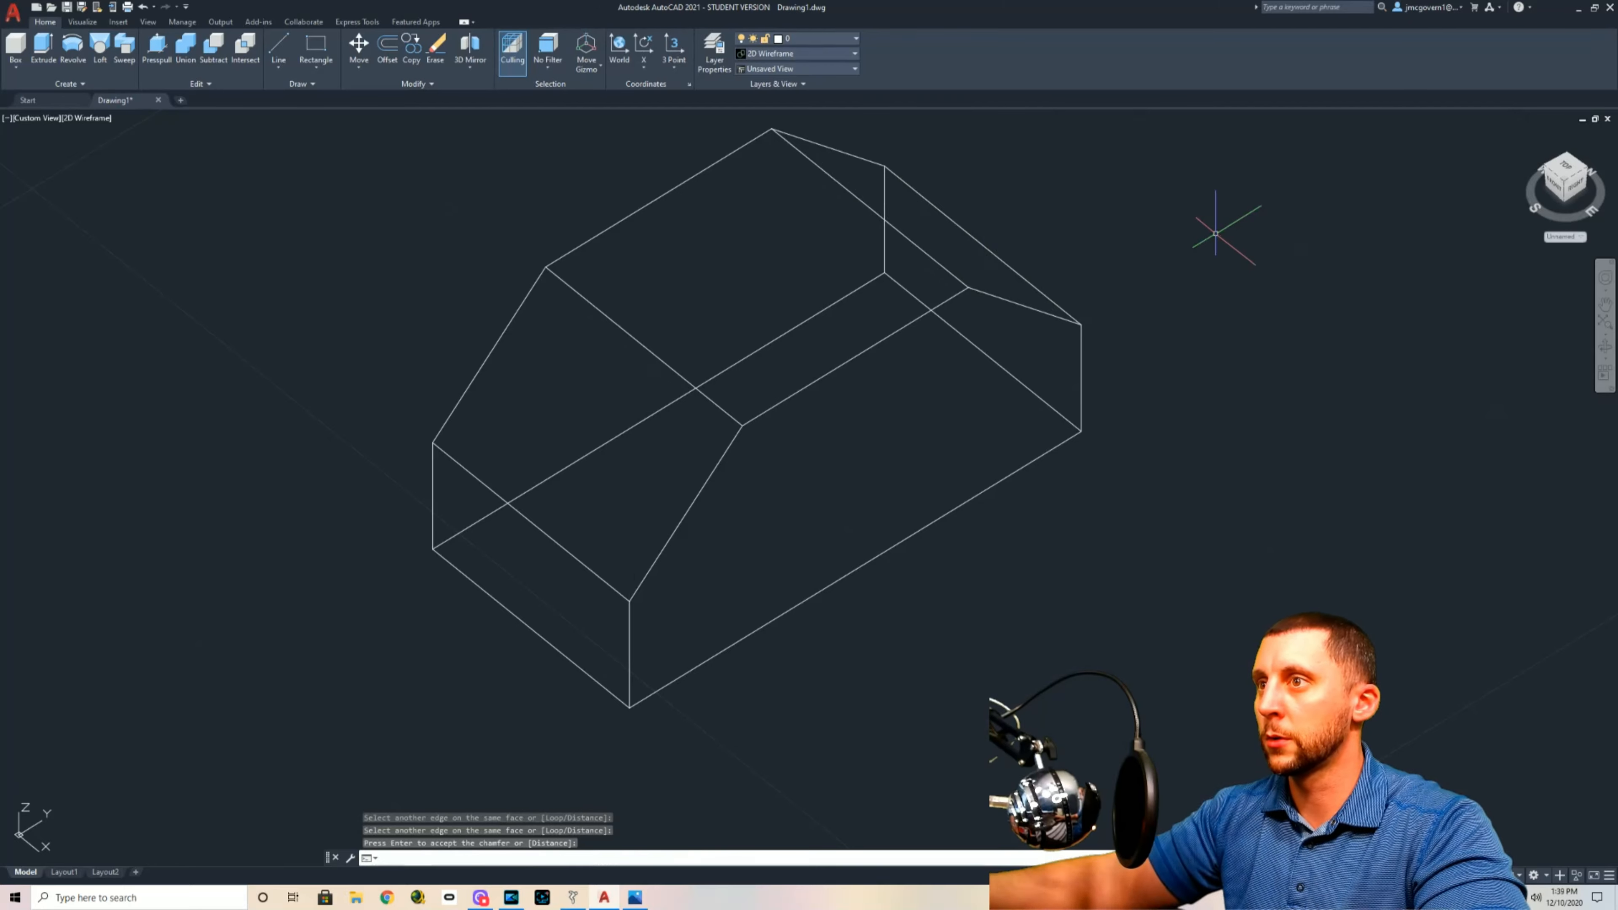
key(Return)
Step: Move the chamfered block from its lower outer long edge's midpoint to the midpoint of the bracket's upper slope edge
scroll(1058, 260, down, 10)
middle_drag(1034, 340, 1035, 341)
click(1056, 323)
click(988, 394)
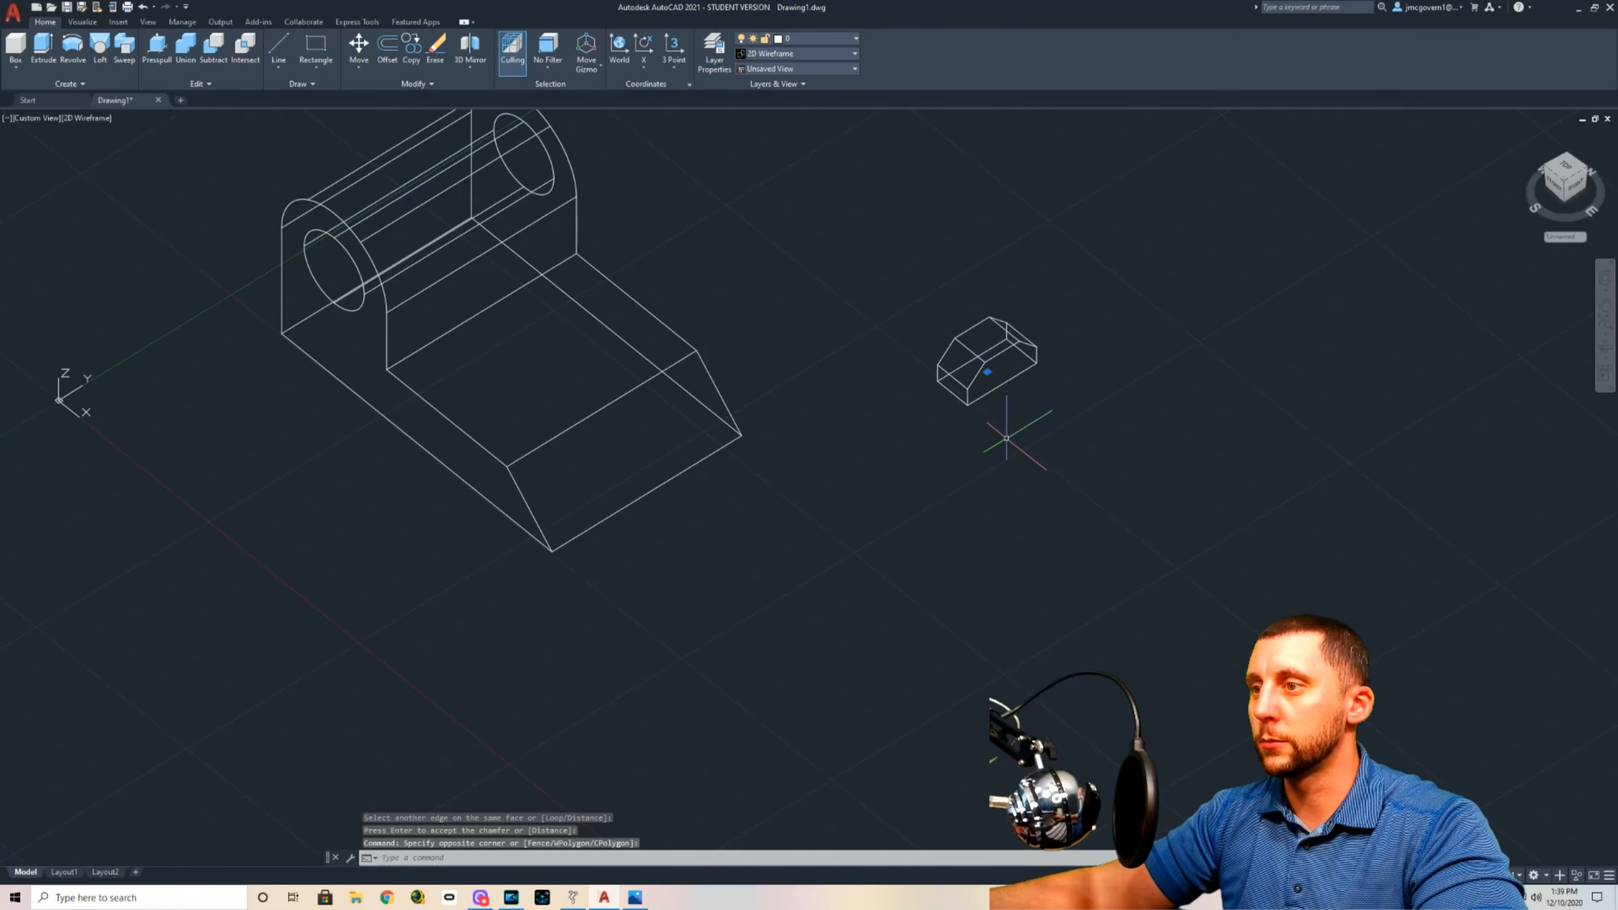
text(m)
key(Return)
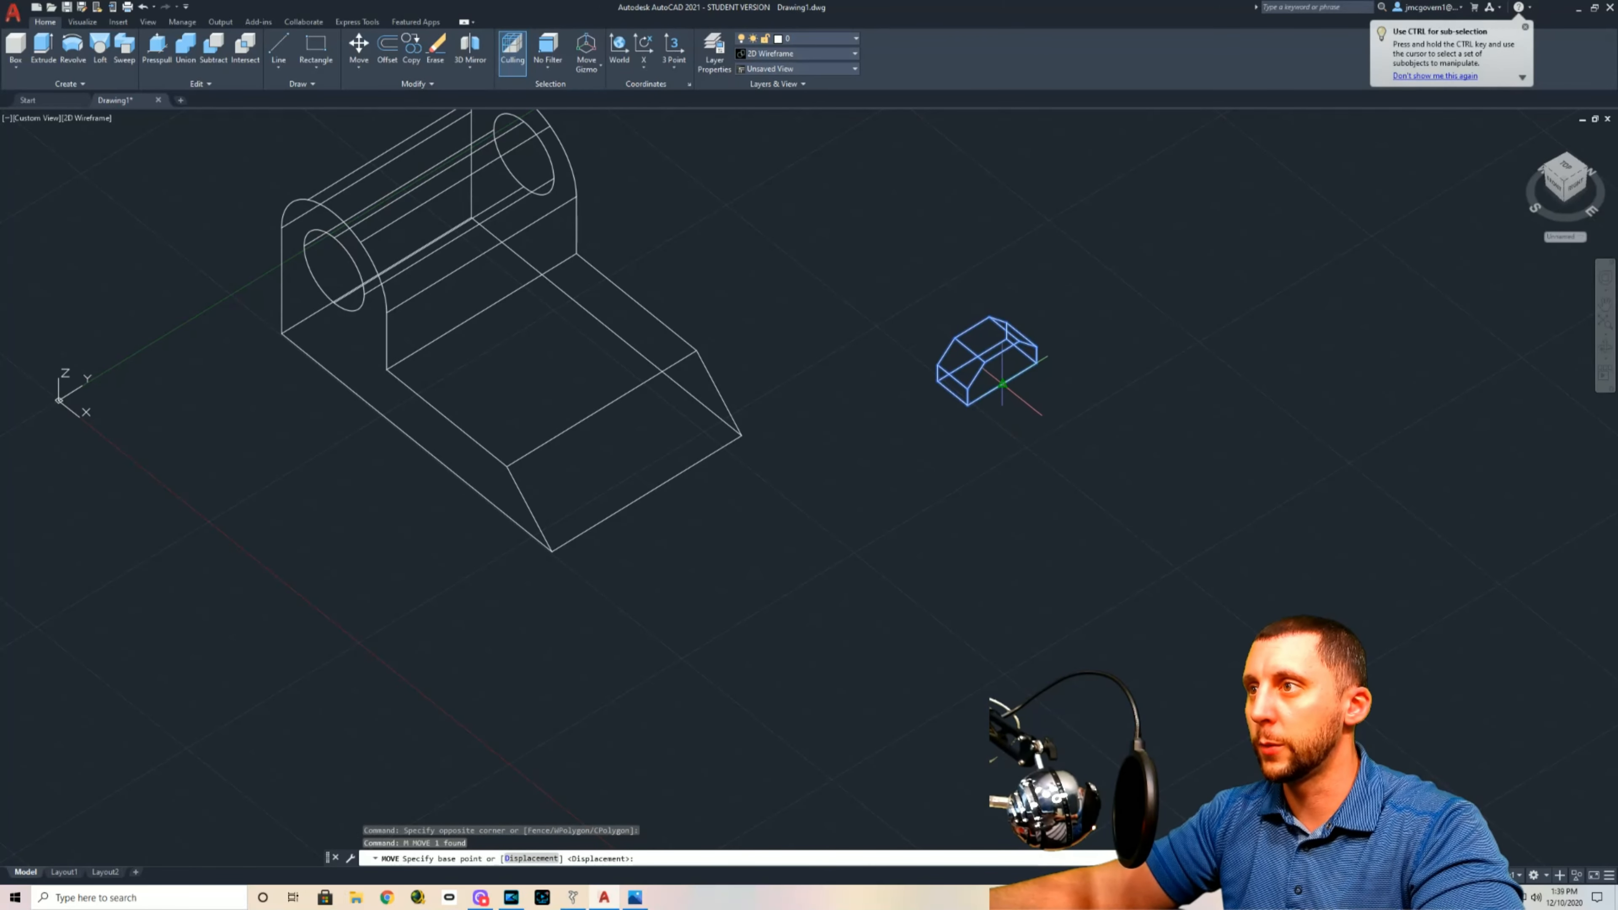
click(1002, 383)
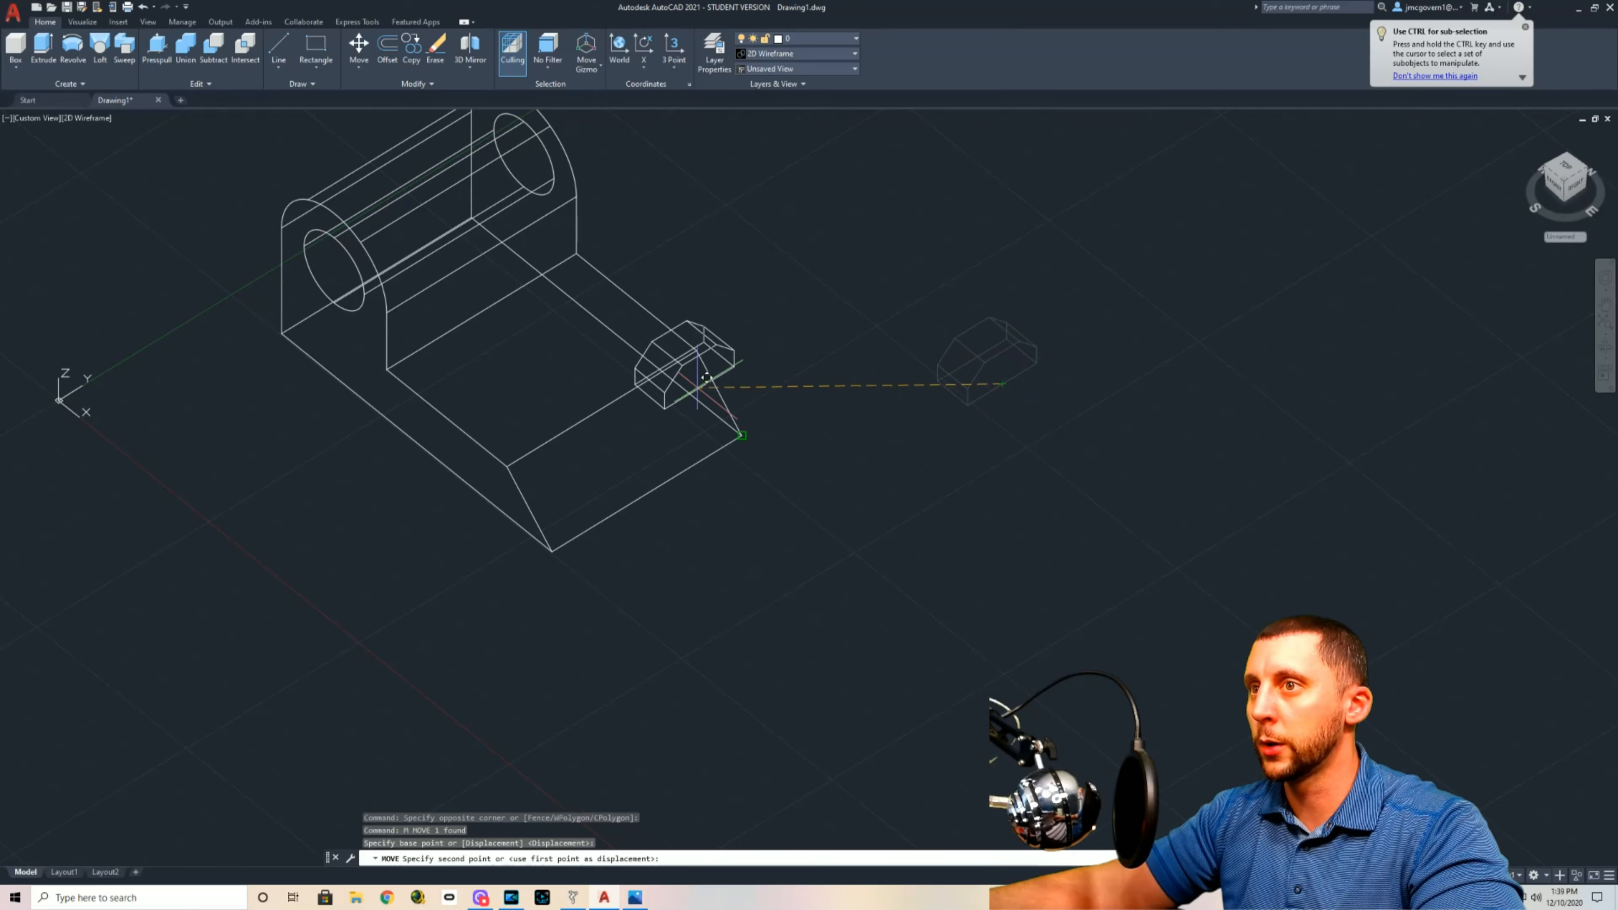
click(602, 406)
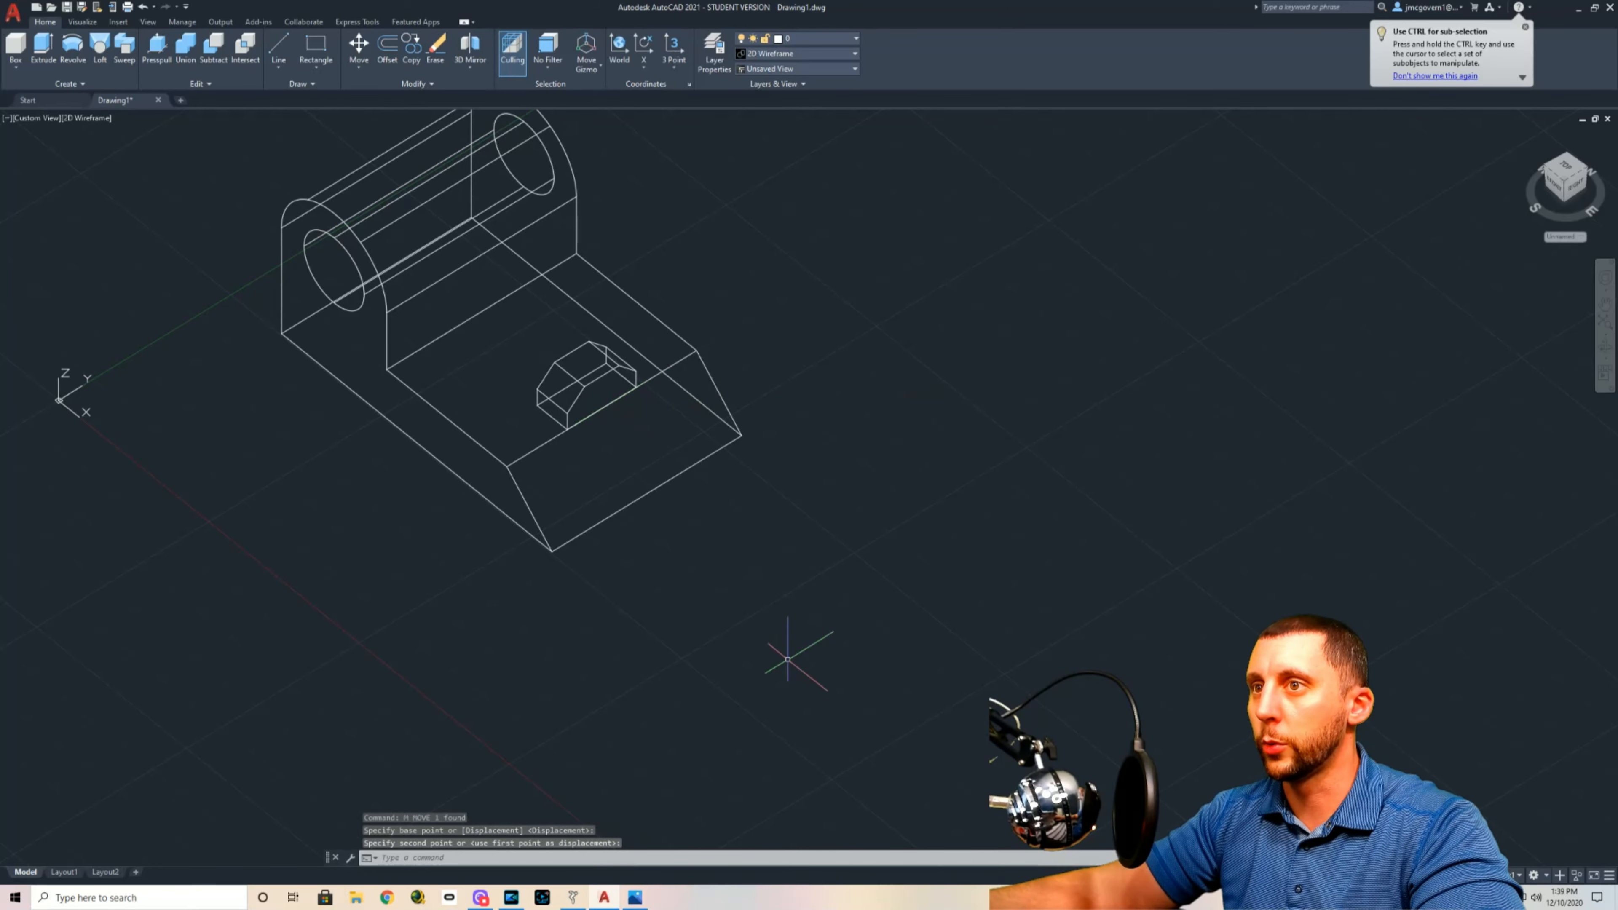
Step: Union the chamfered block with the bracket body, leaving out the hole cylinder
middle_drag(714, 556, 857, 659)
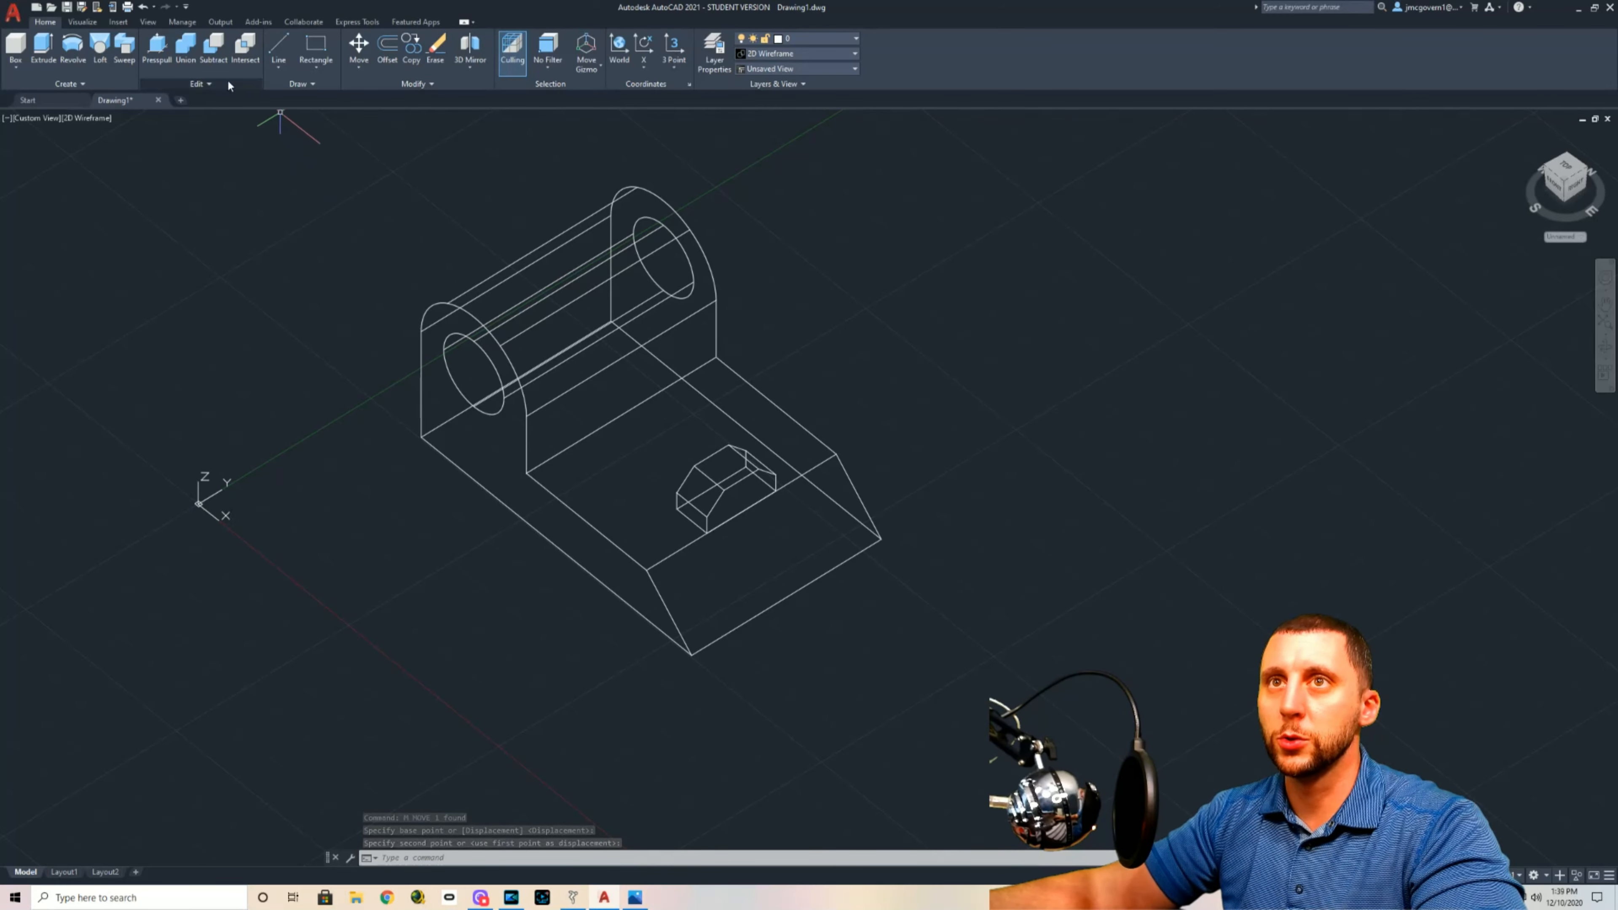
click(186, 53)
click(878, 408)
click(684, 546)
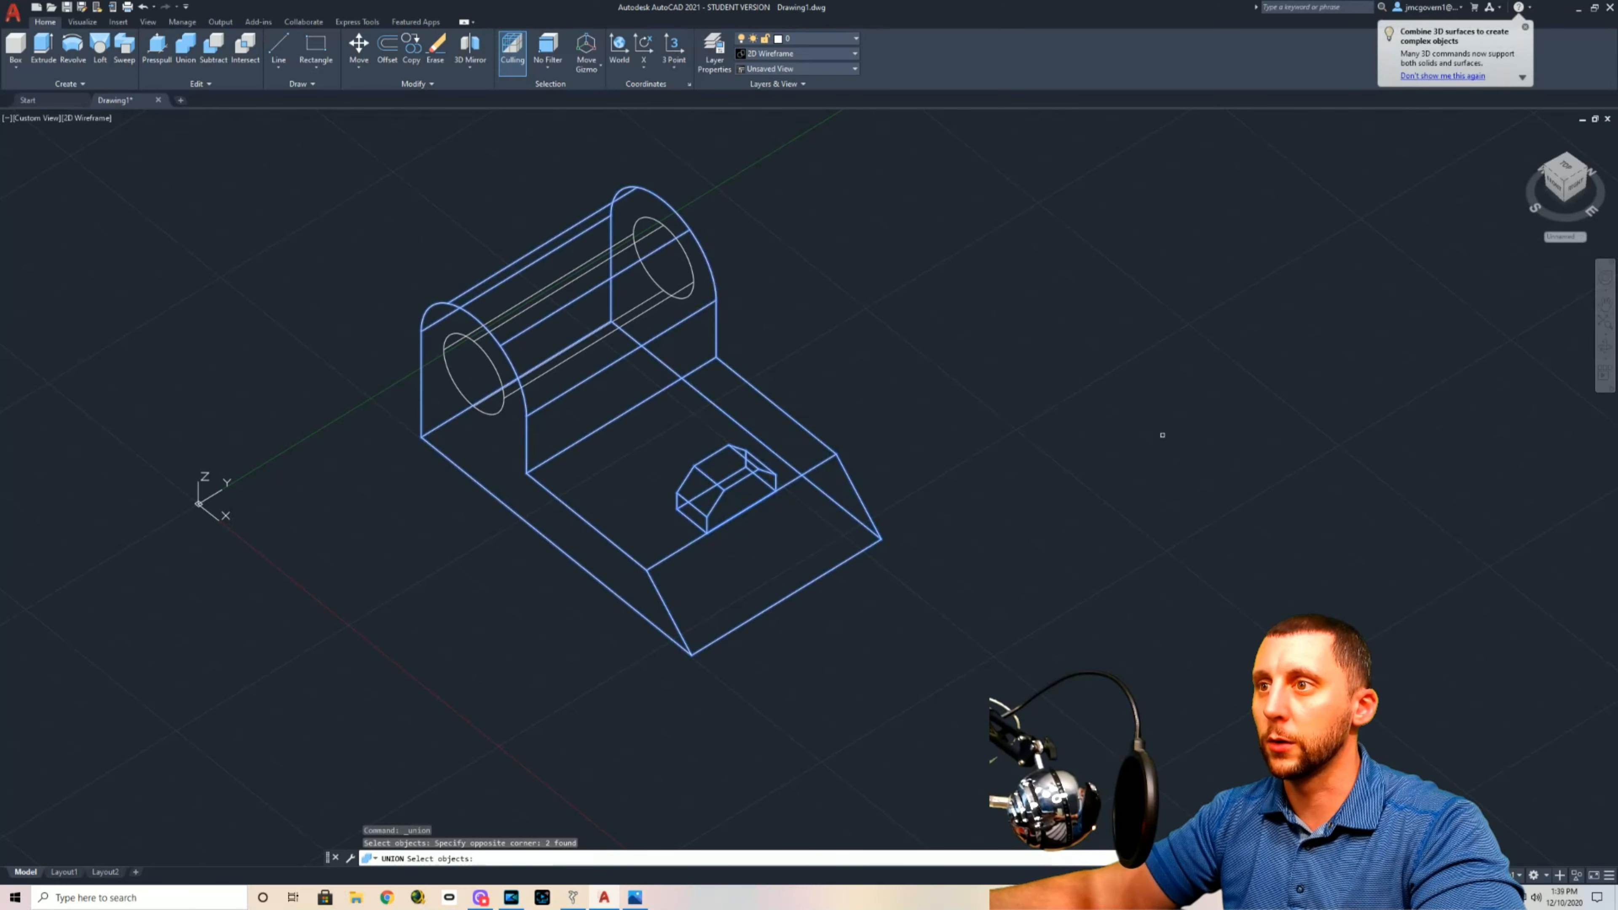
key(Return)
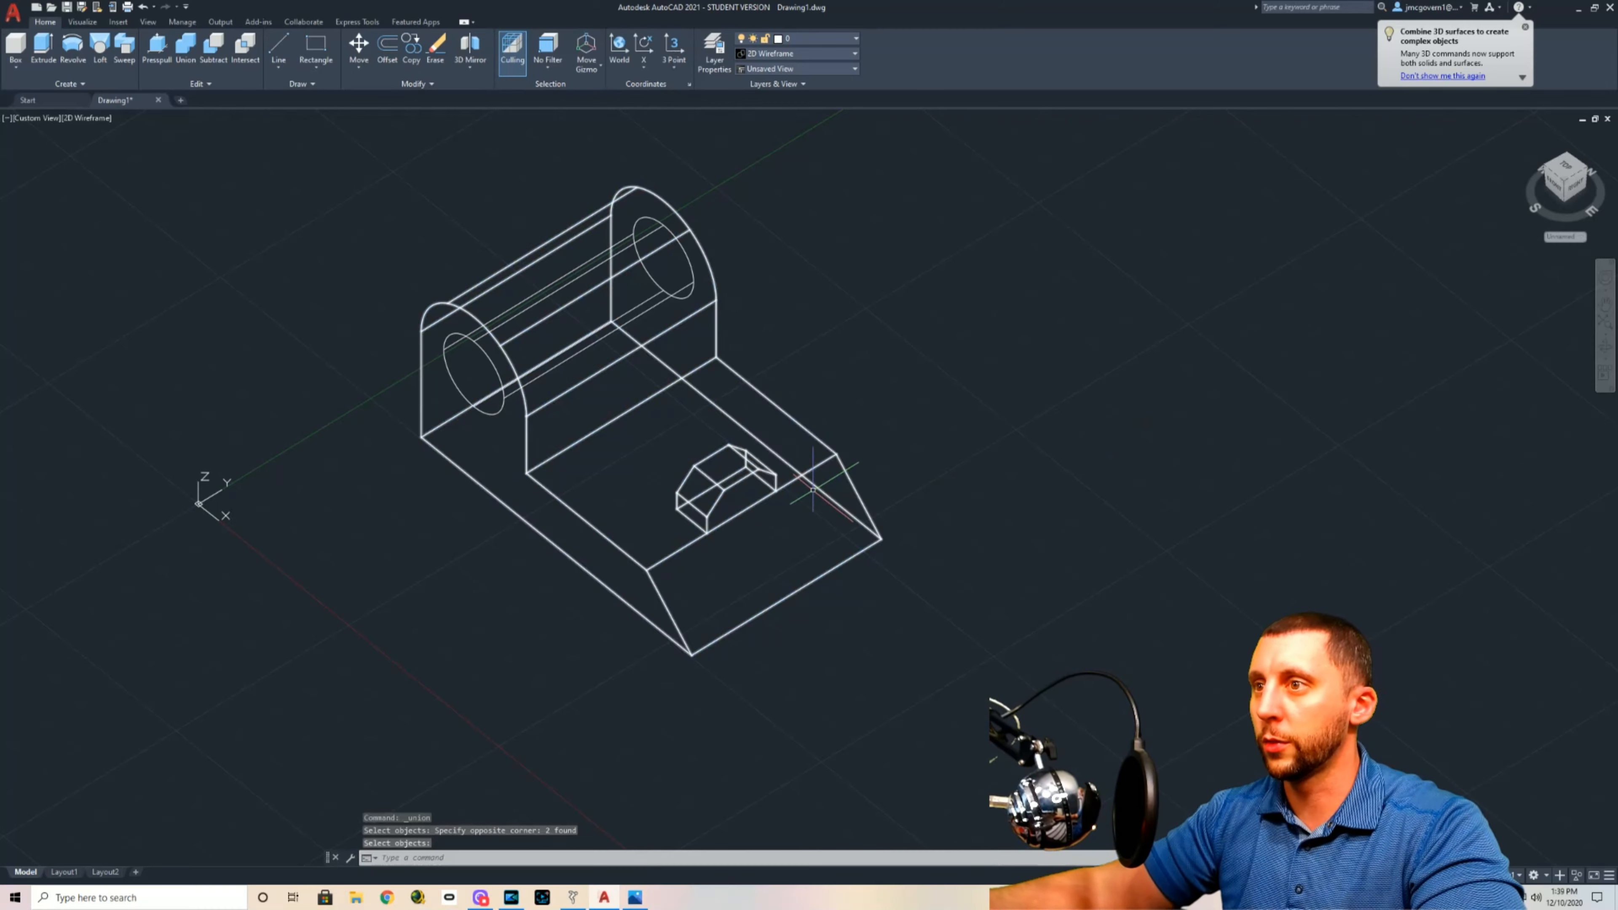
Step: Erase the joined bracket solid and undo the deletion
click(810, 472)
key(Delete)
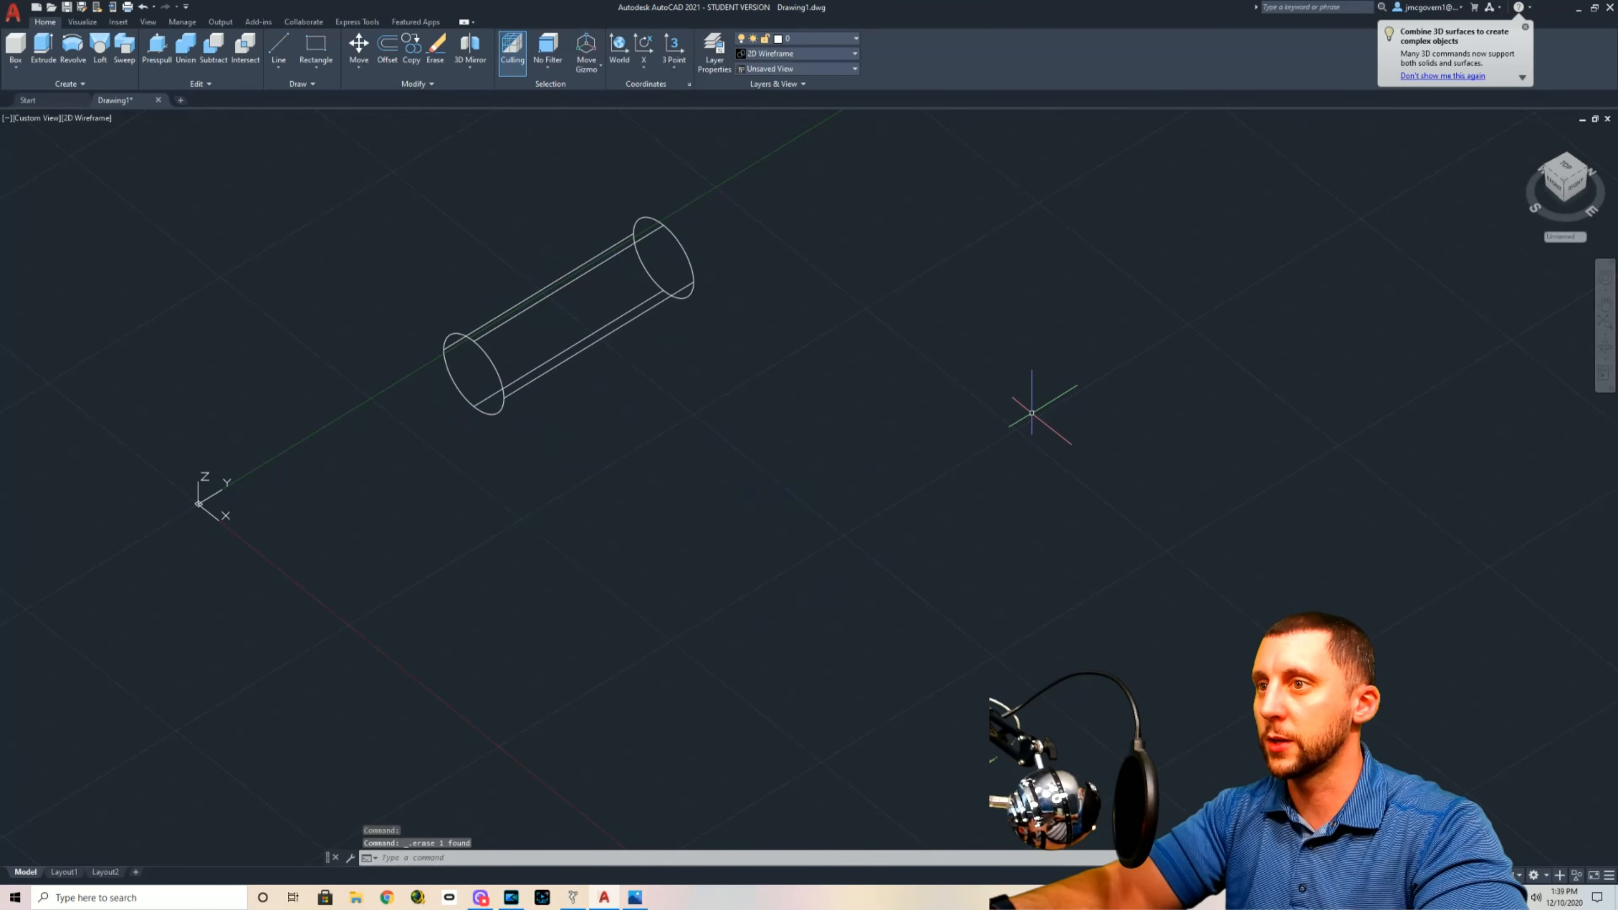
key(ctrl+z)
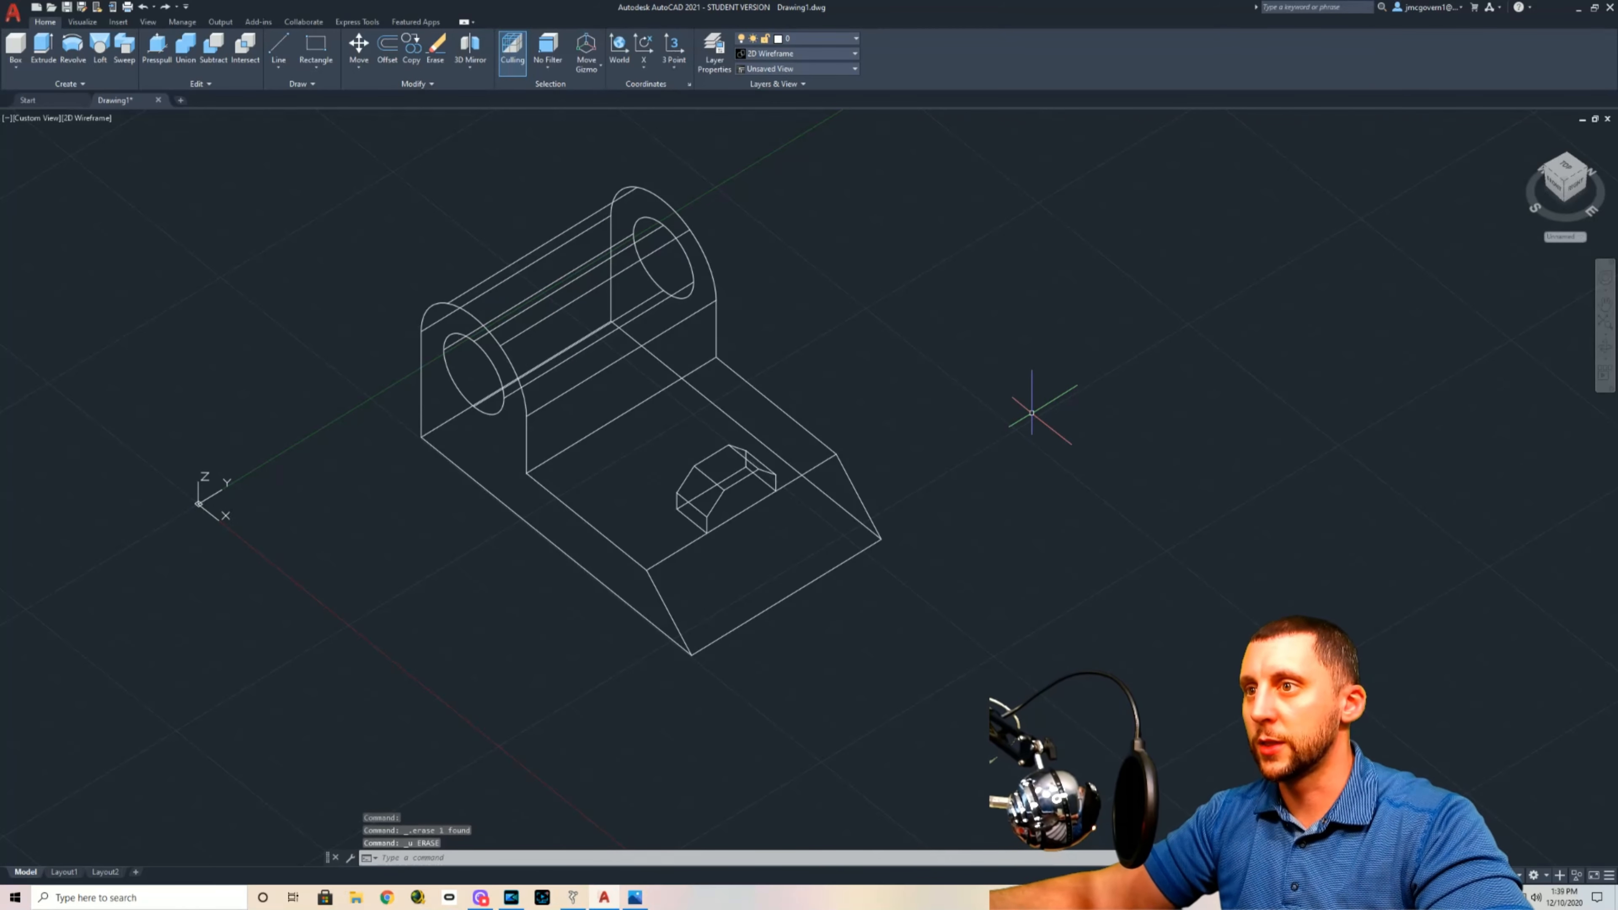
Step: Subtract the cylinder from the bracket body to cut the through hole
click(212, 57)
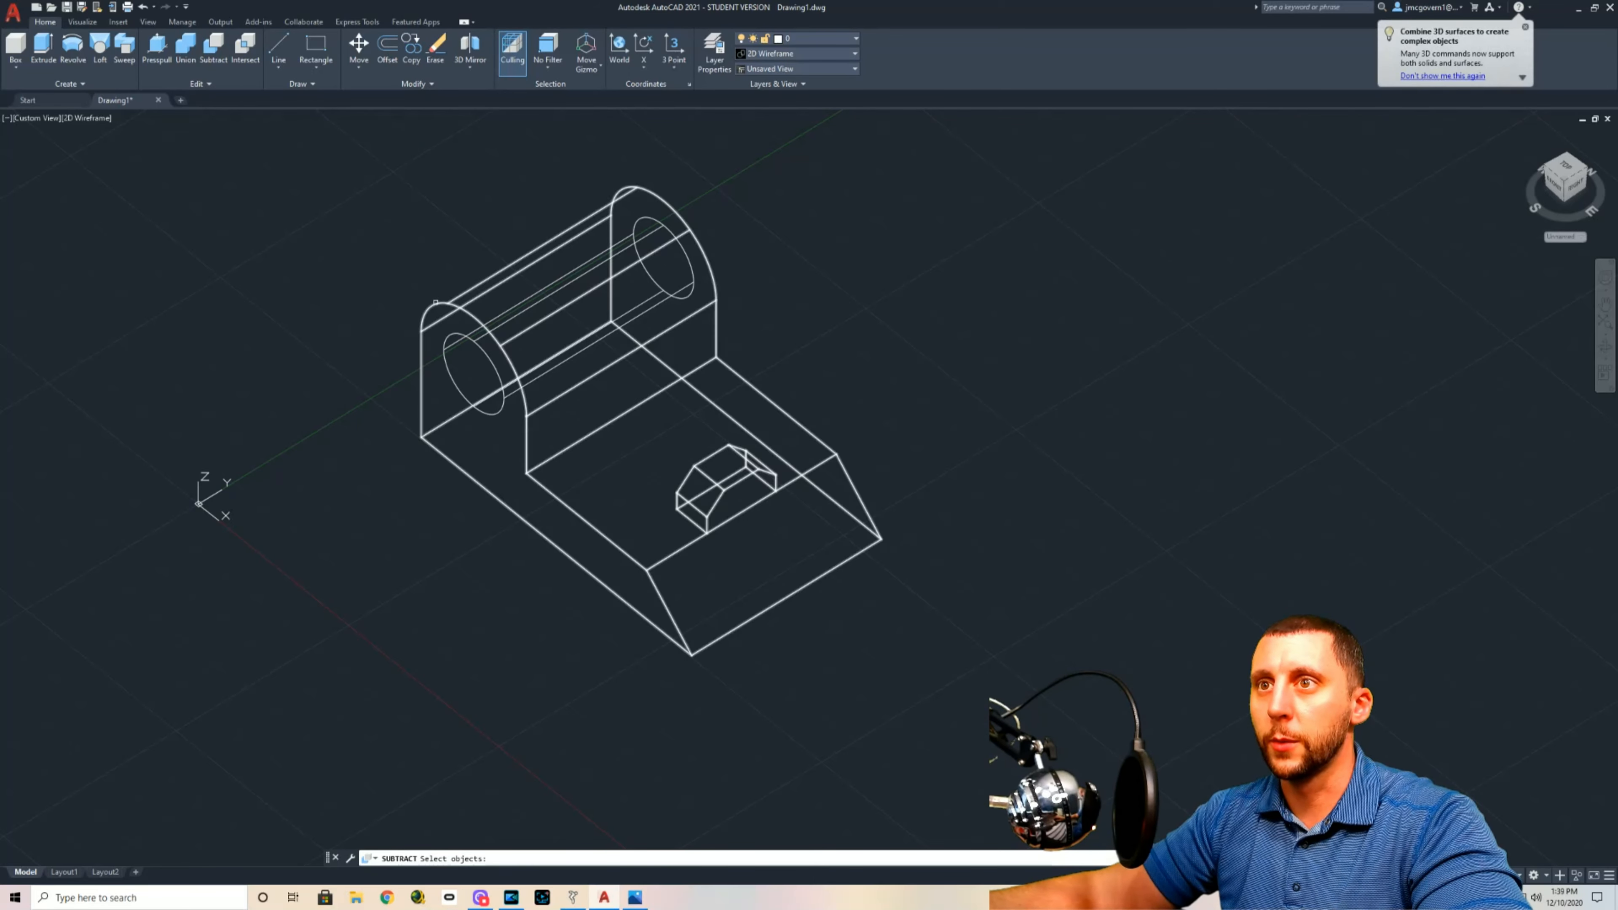
click(436, 306)
key(Return)
click(496, 367)
key(Return)
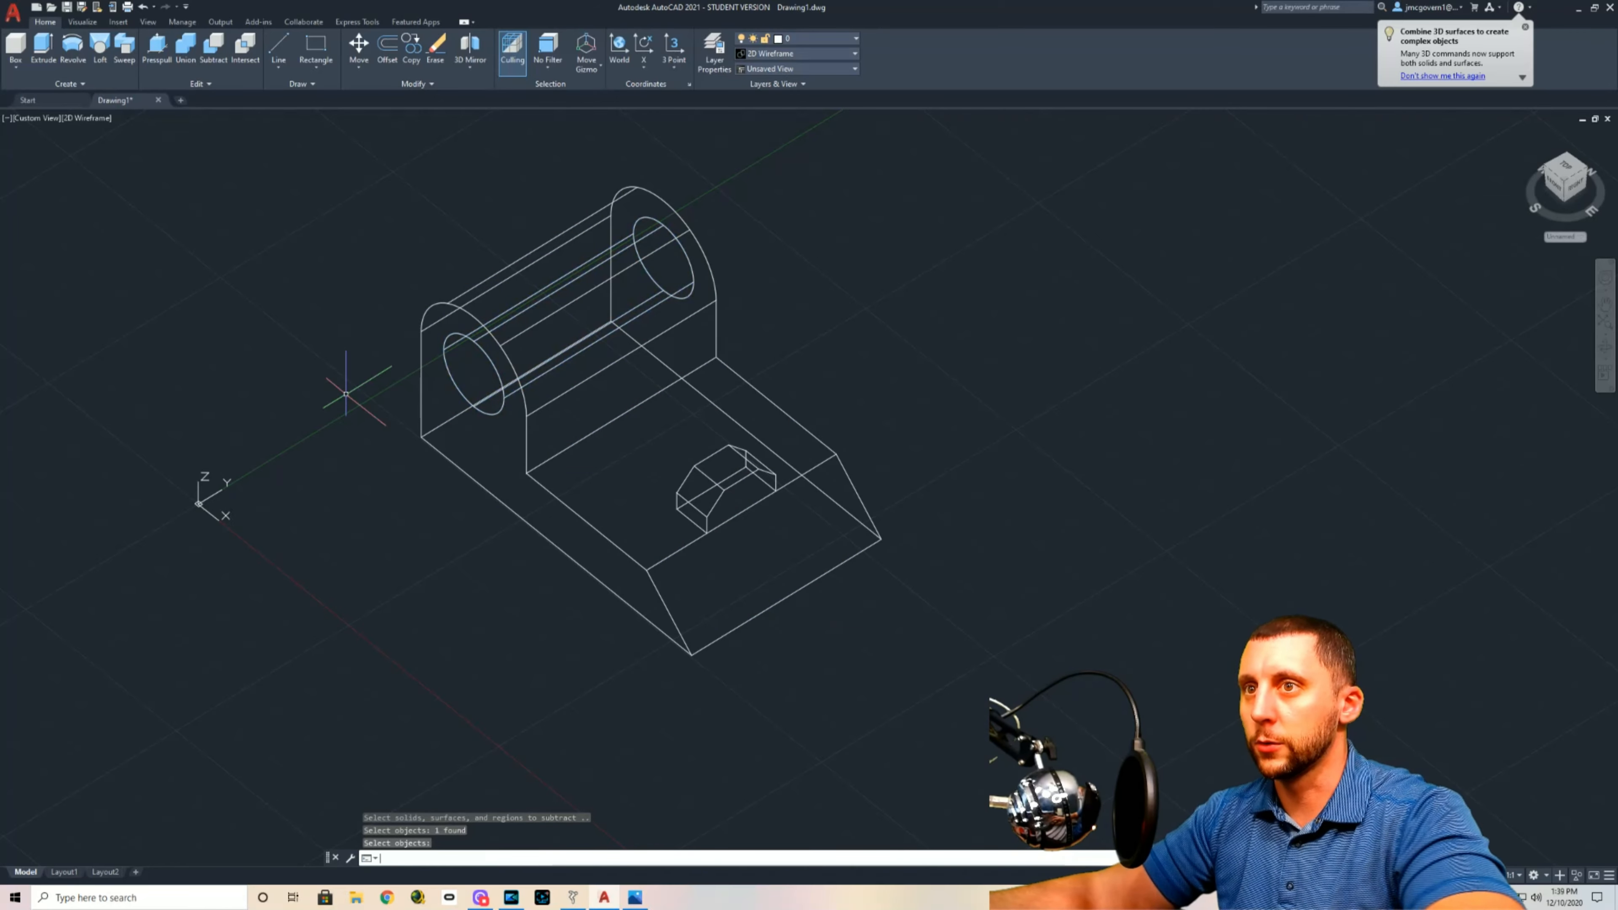
Step: Show the bracket in the Conceptual visual style and orbit around it to inspect the hole and block
click(96, 121)
click(124, 163)
shift+middle_drag(396, 454, 439, 408)
shift+middle_drag(762, 457, 704, 437)
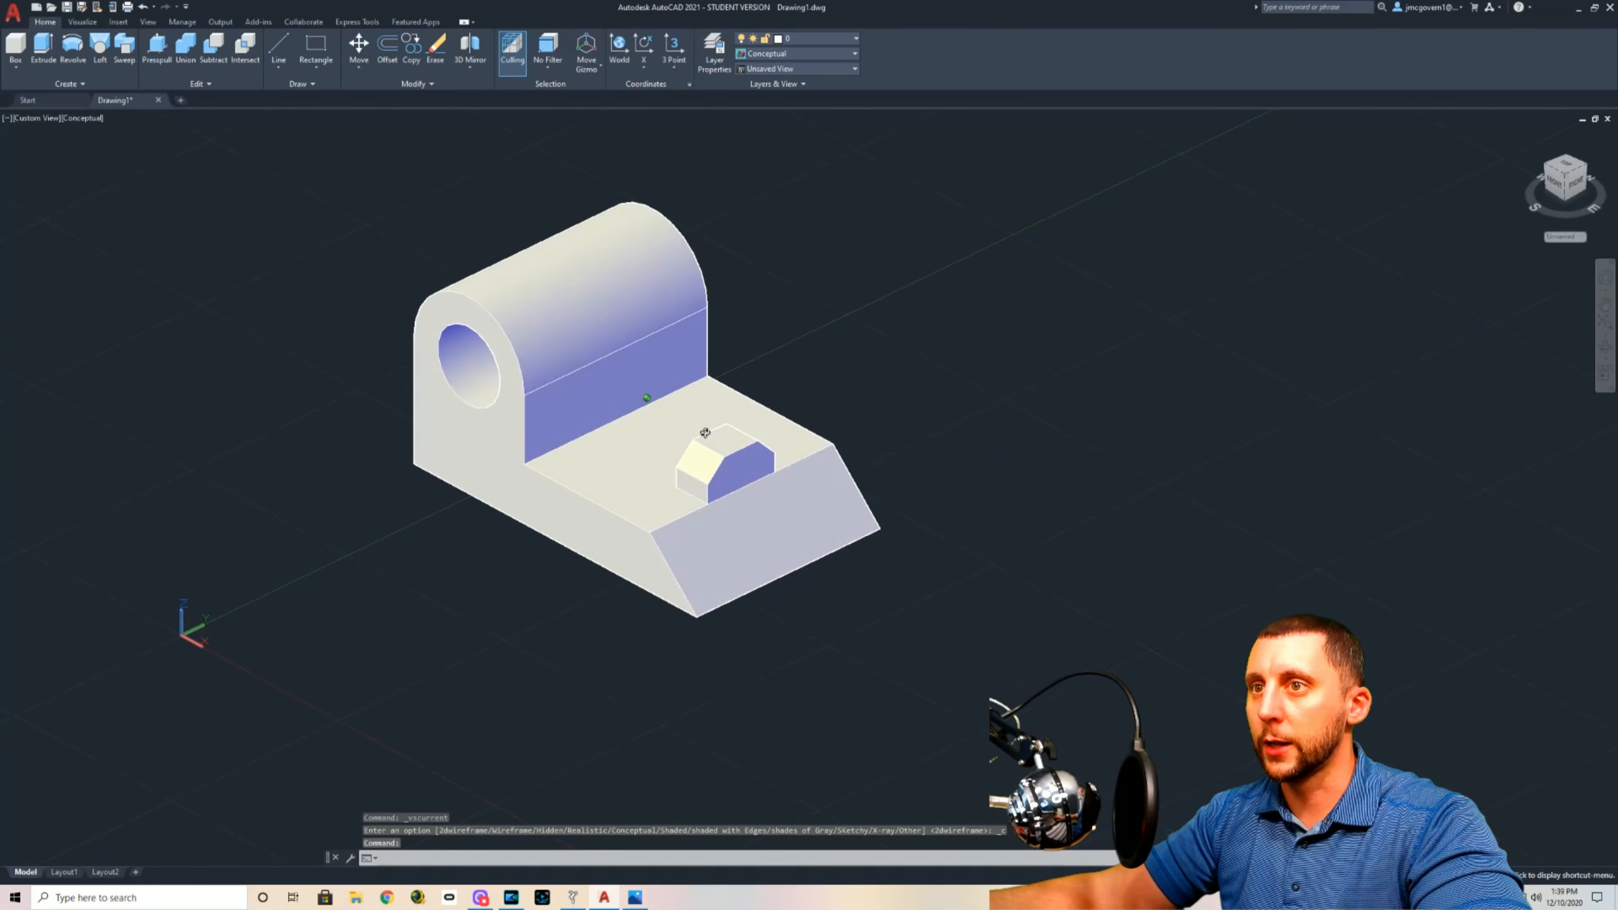
Step: Restore the SE Isometric view of the bracket by way of the Top view, and zoom to its extents
click(82, 118)
click(26, 126)
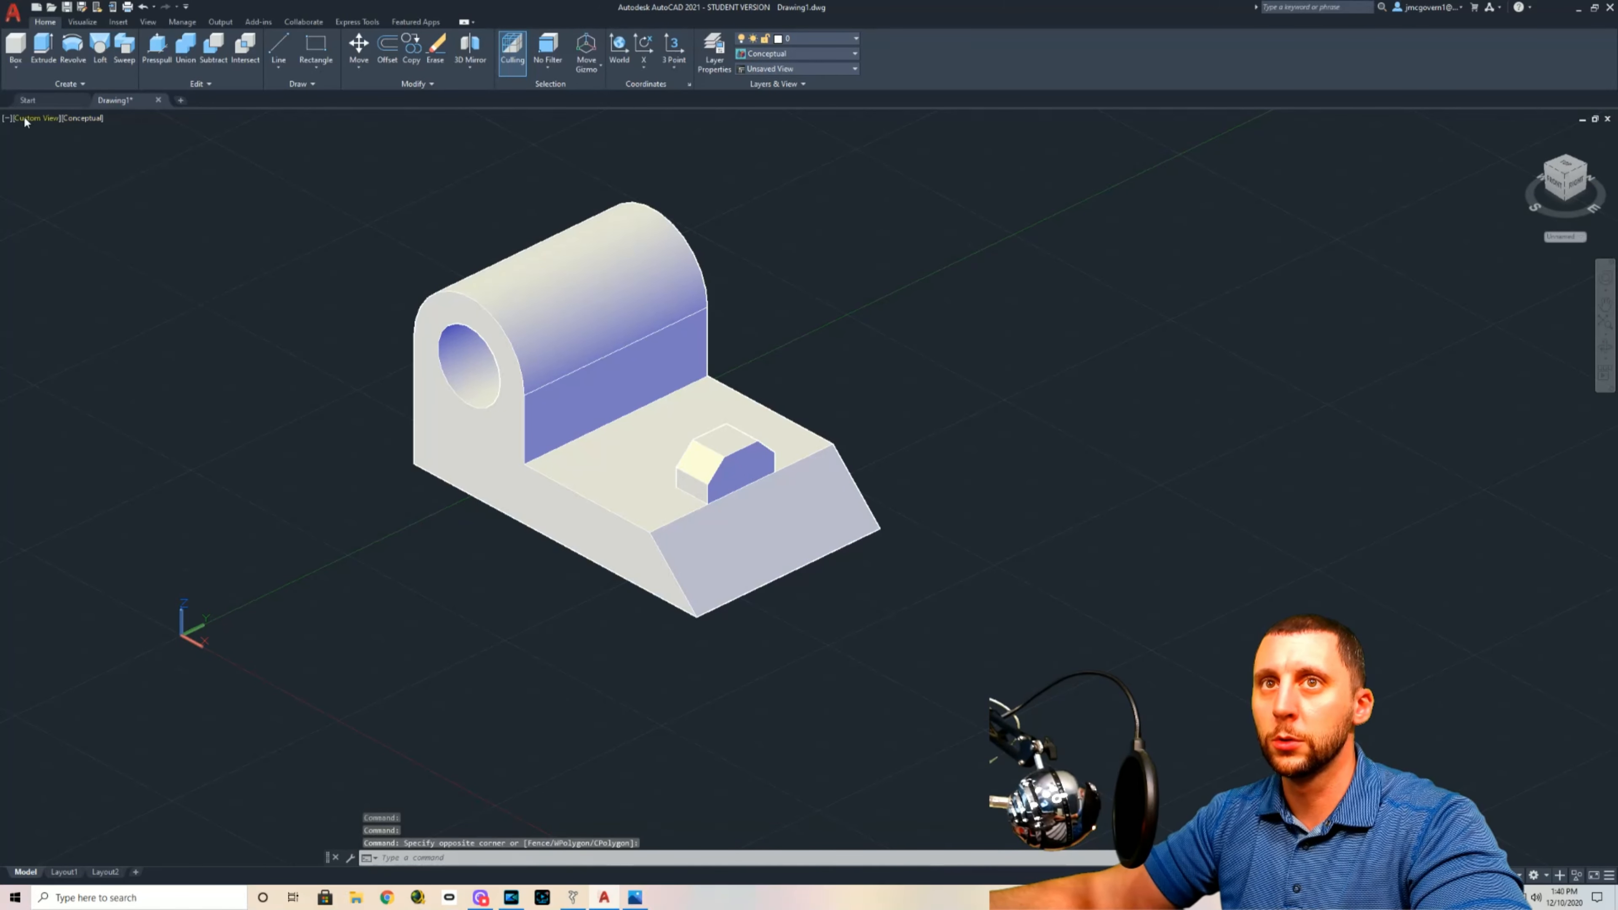
click(35, 118)
click(40, 148)
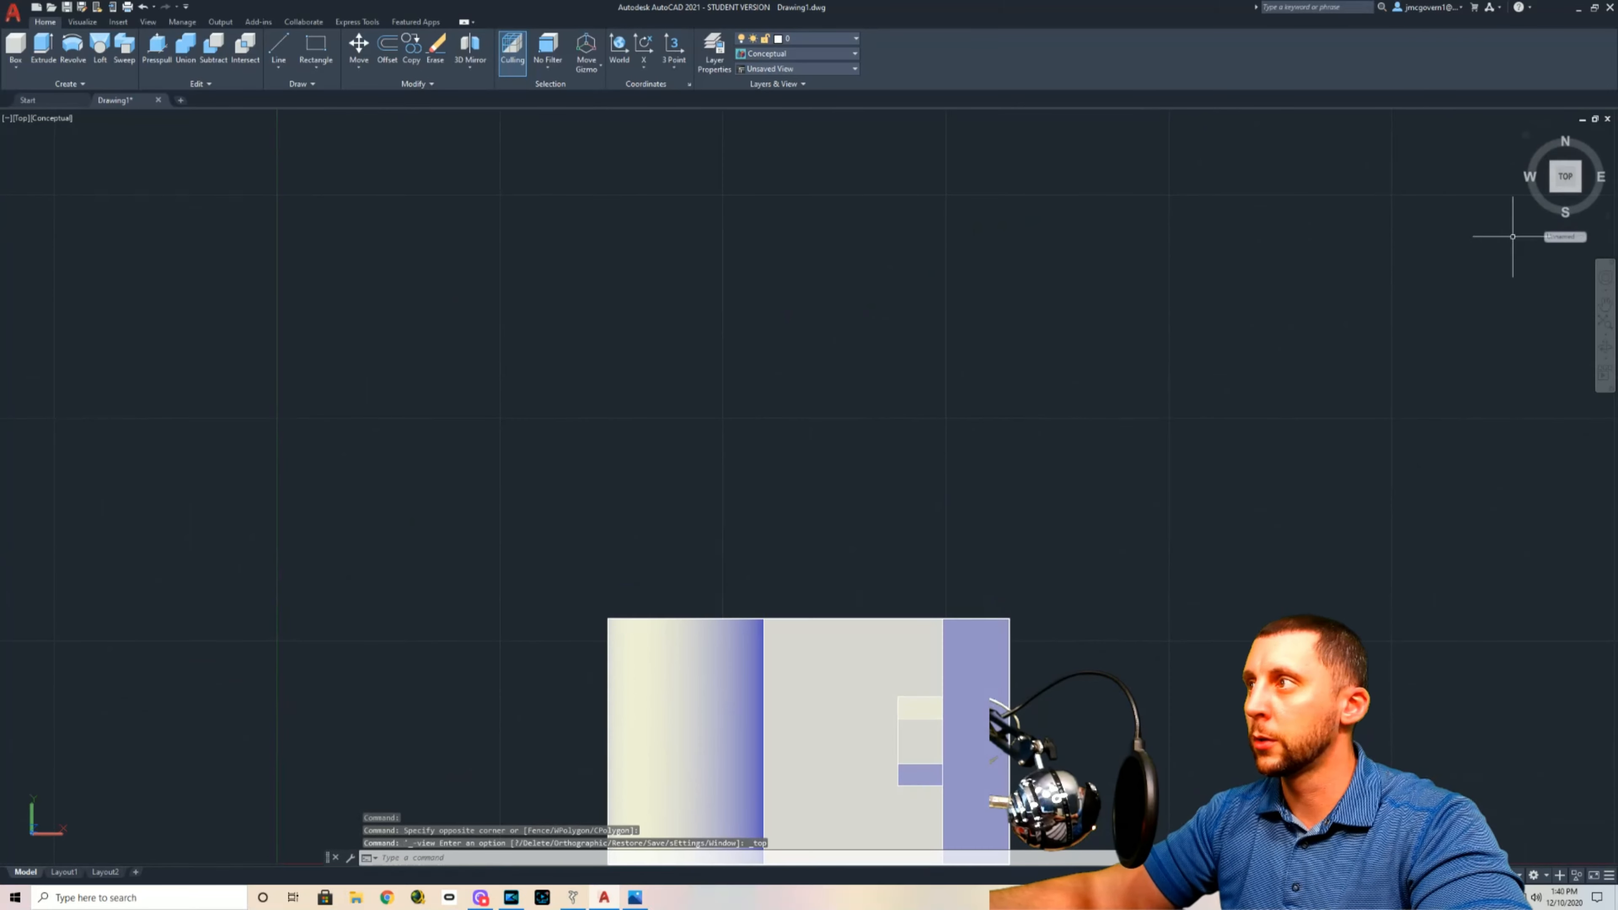
click(1580, 191)
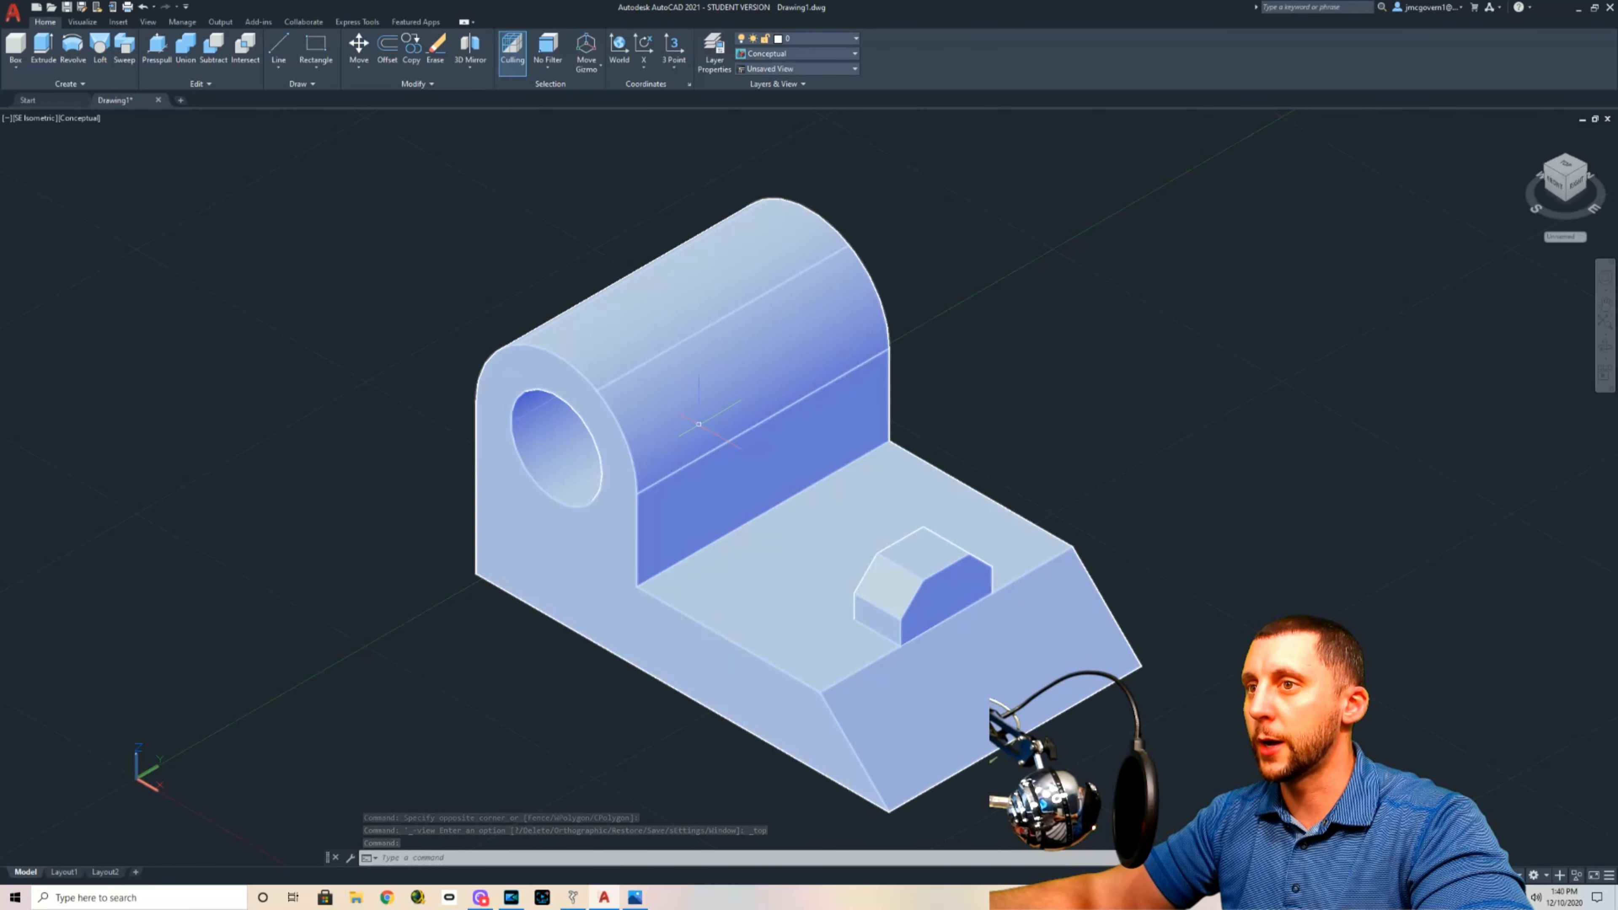
middle_drag(771, 468, 744, 422)
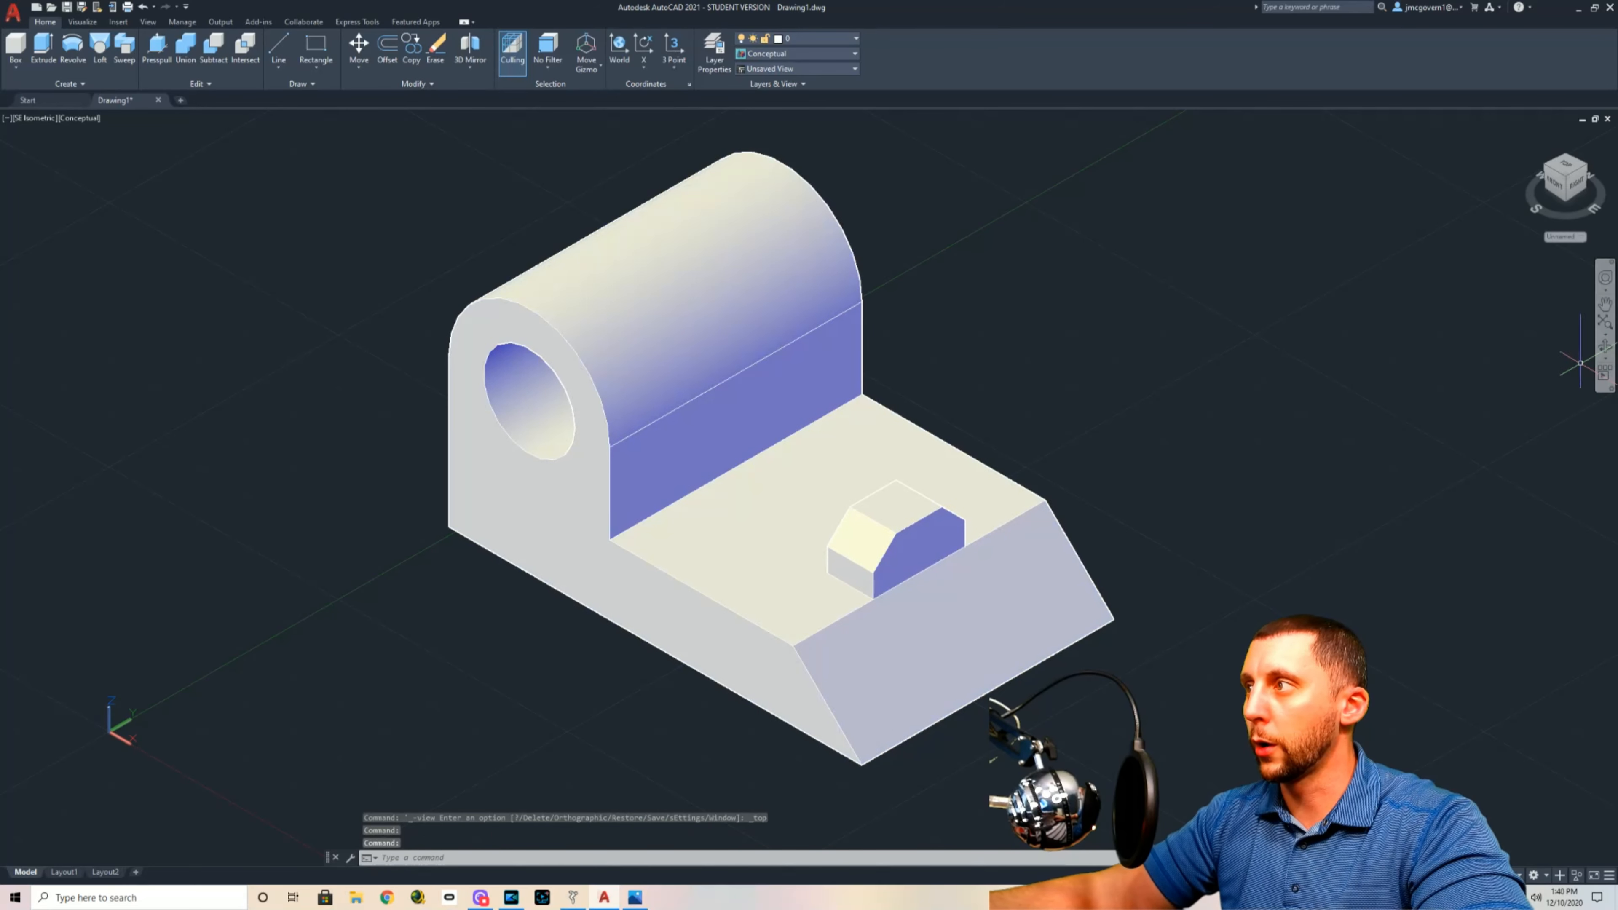
click(1606, 324)
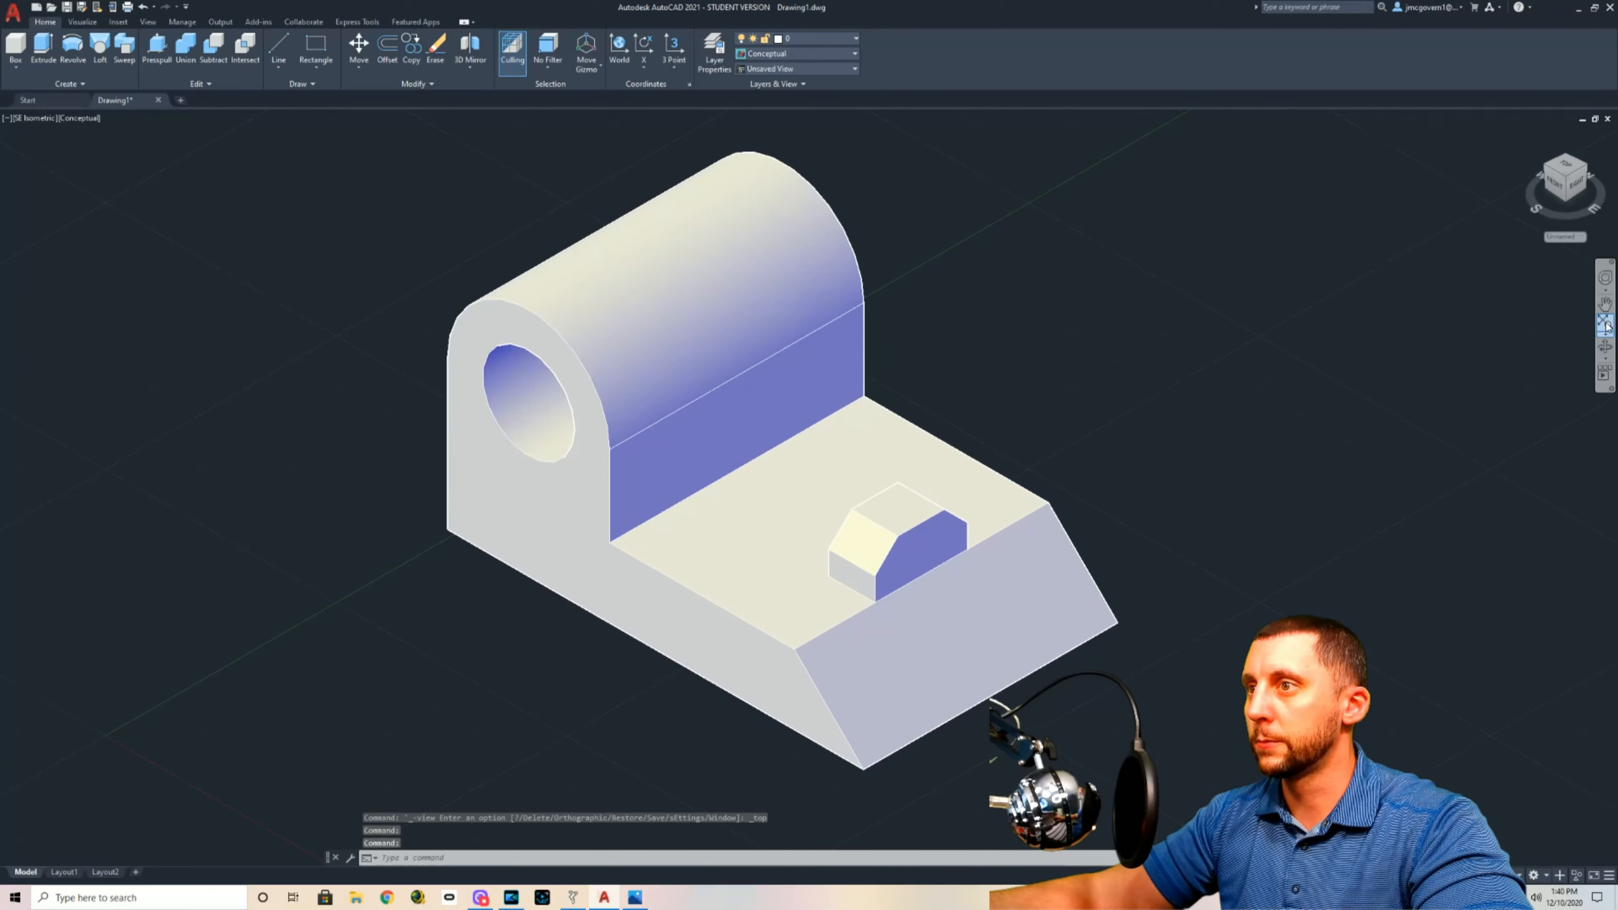
Step: Apply the Hidden visual style to the model and switch to the Drafting & Annotation workspace
click(75, 120)
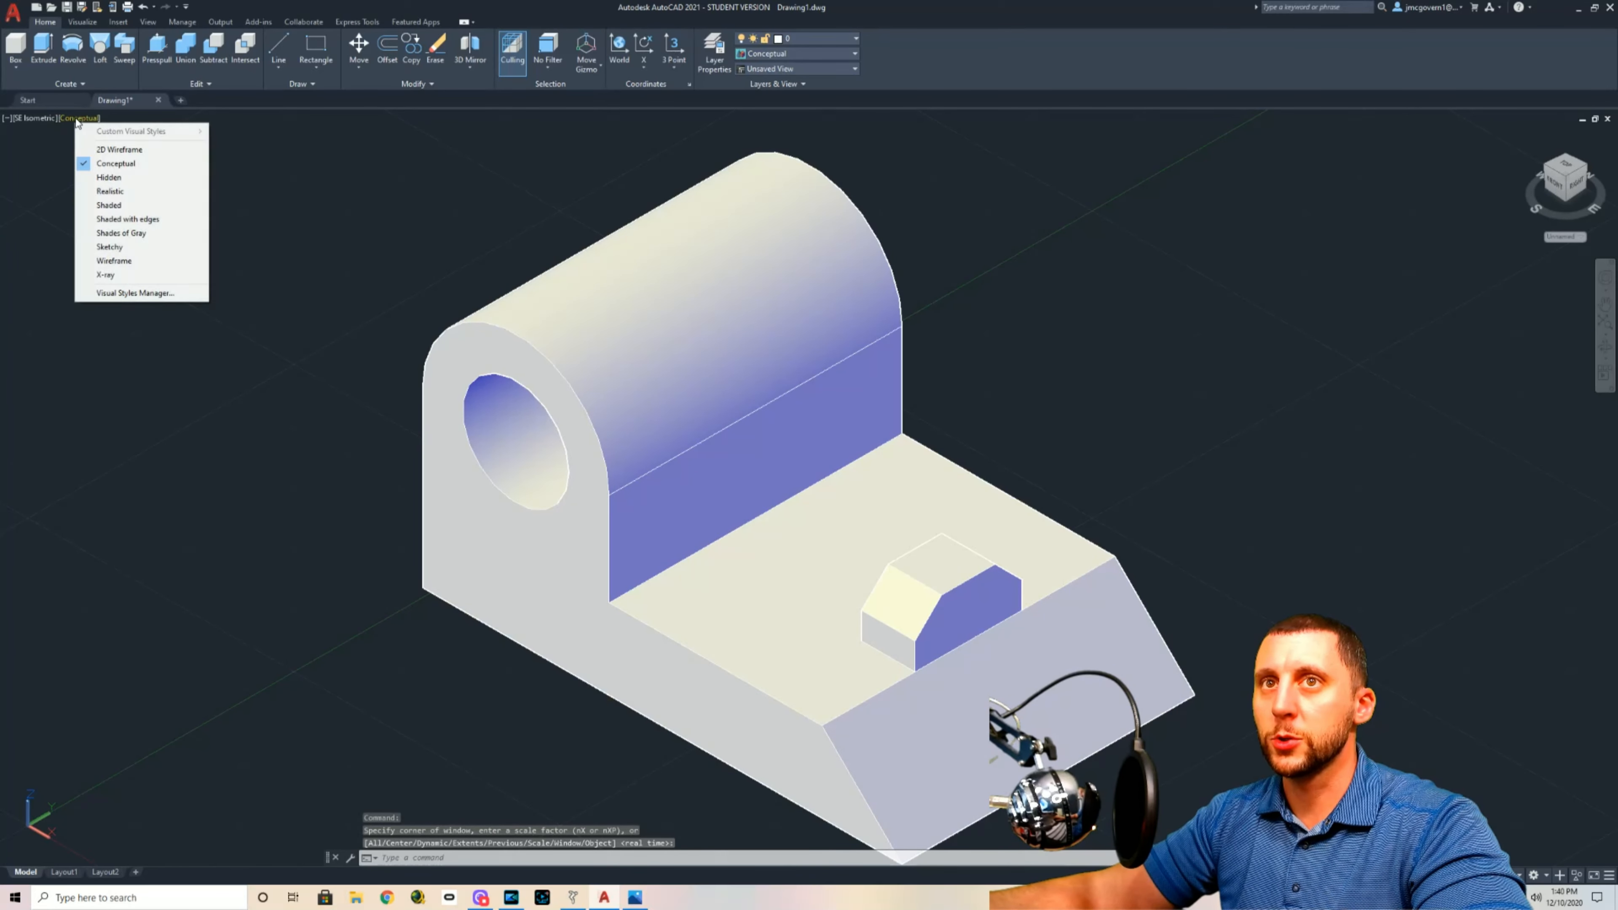
click(118, 179)
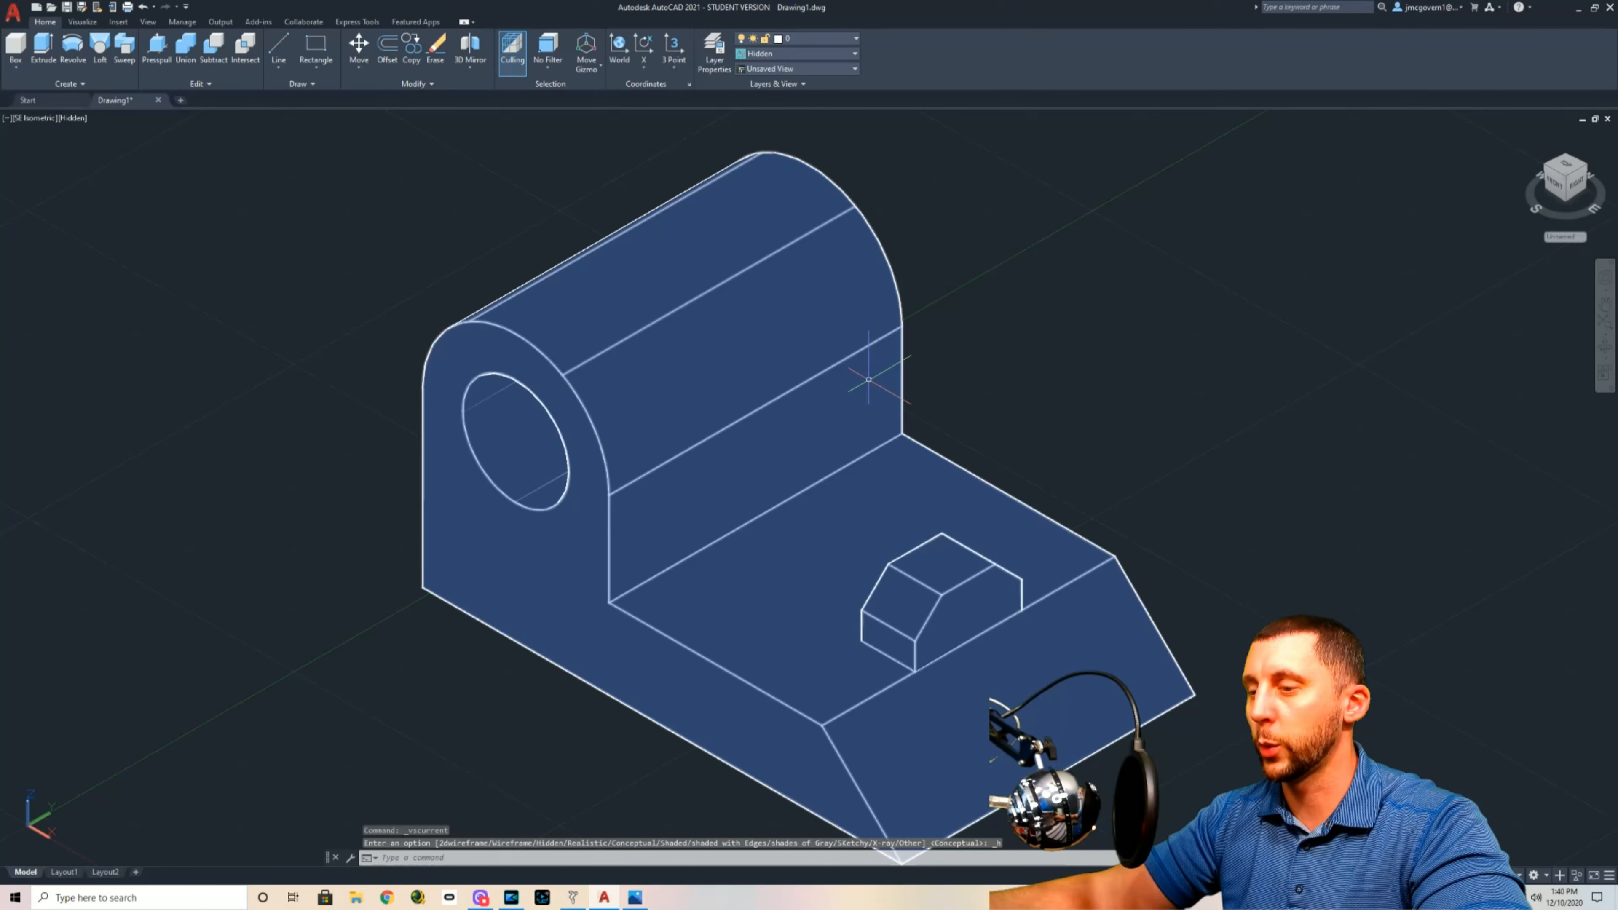
click(1535, 875)
click(1545, 765)
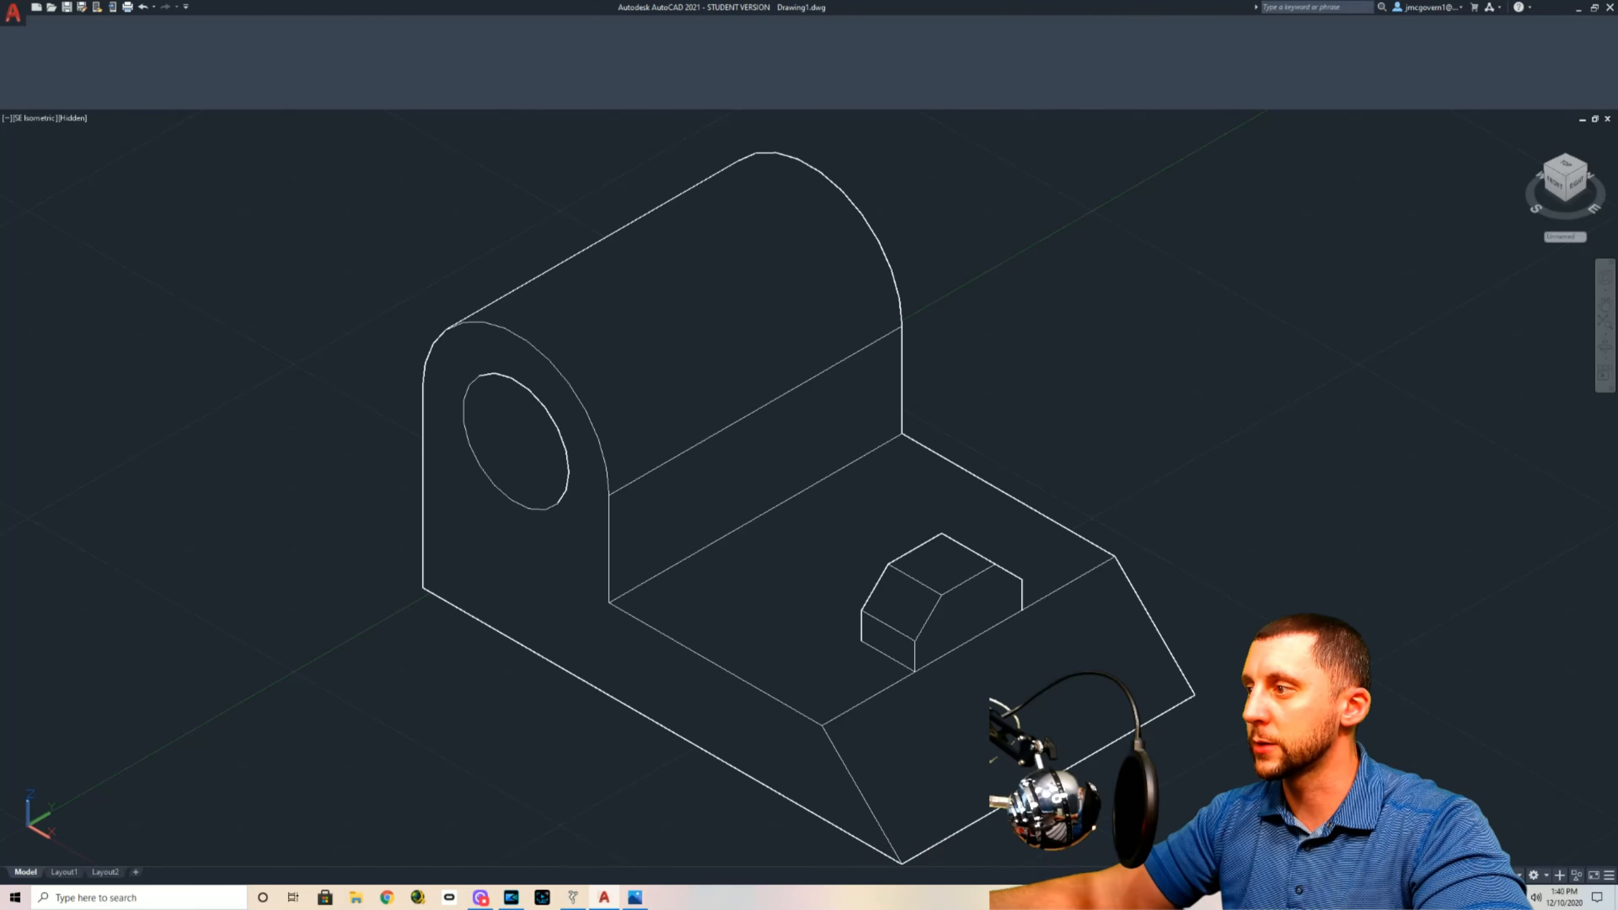
Step: Set the bracket solid's lineweight to 0.70 mm and turn on lineweight display
scroll(732, 497, down, 2)
click(1015, 538)
click(768, 126)
click(763, 63)
scroll(780, 128, down, 3)
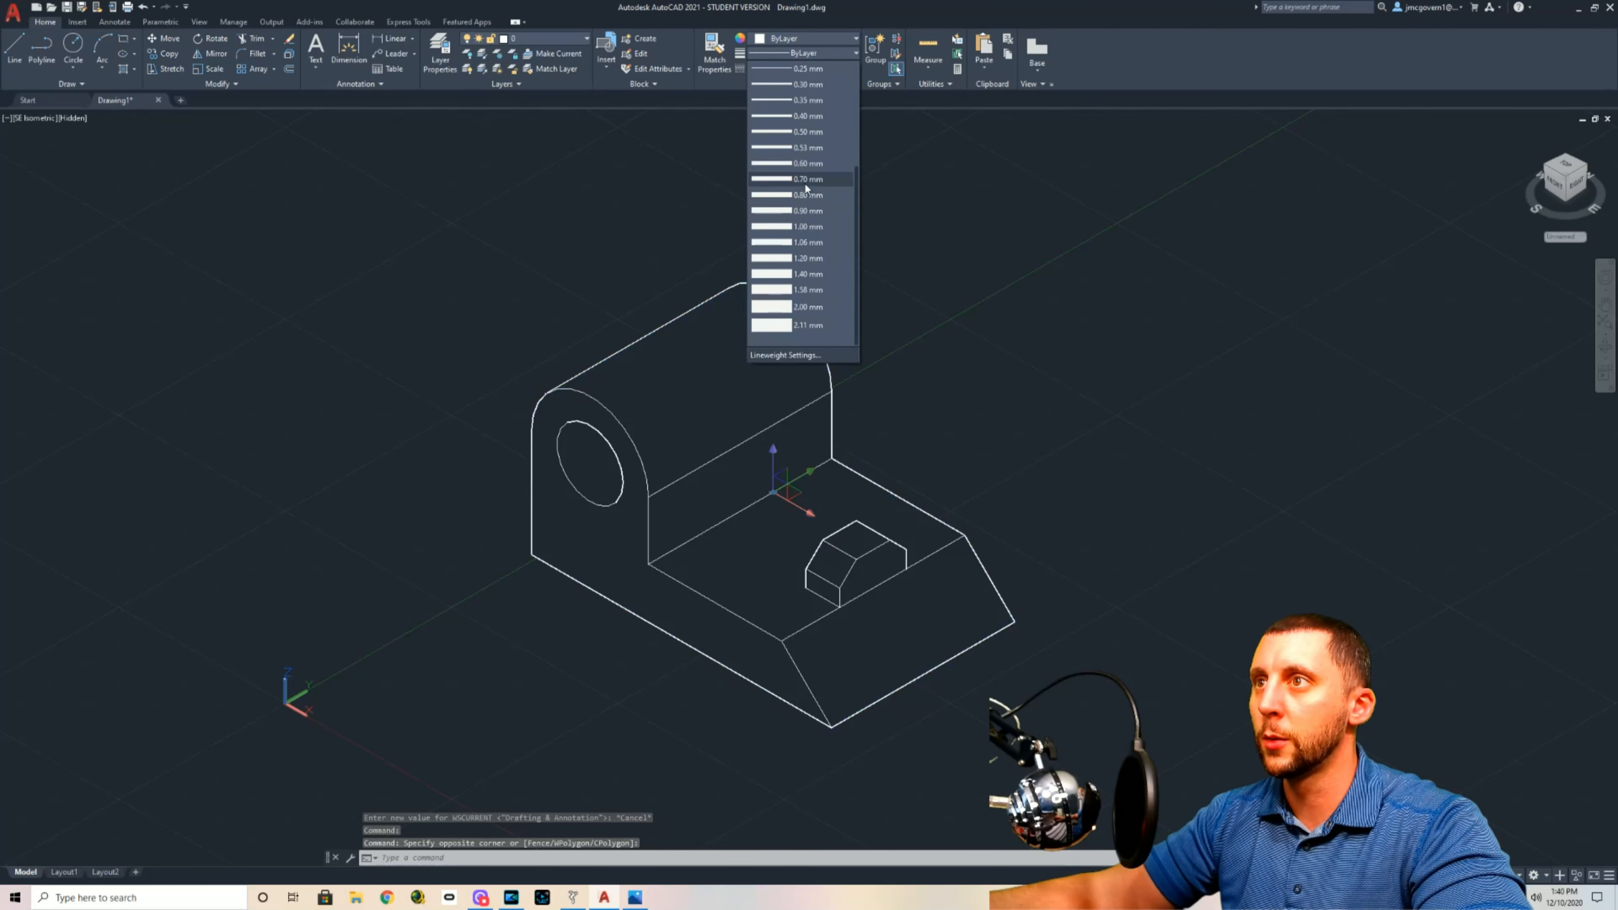
click(805, 182)
key(Escape)
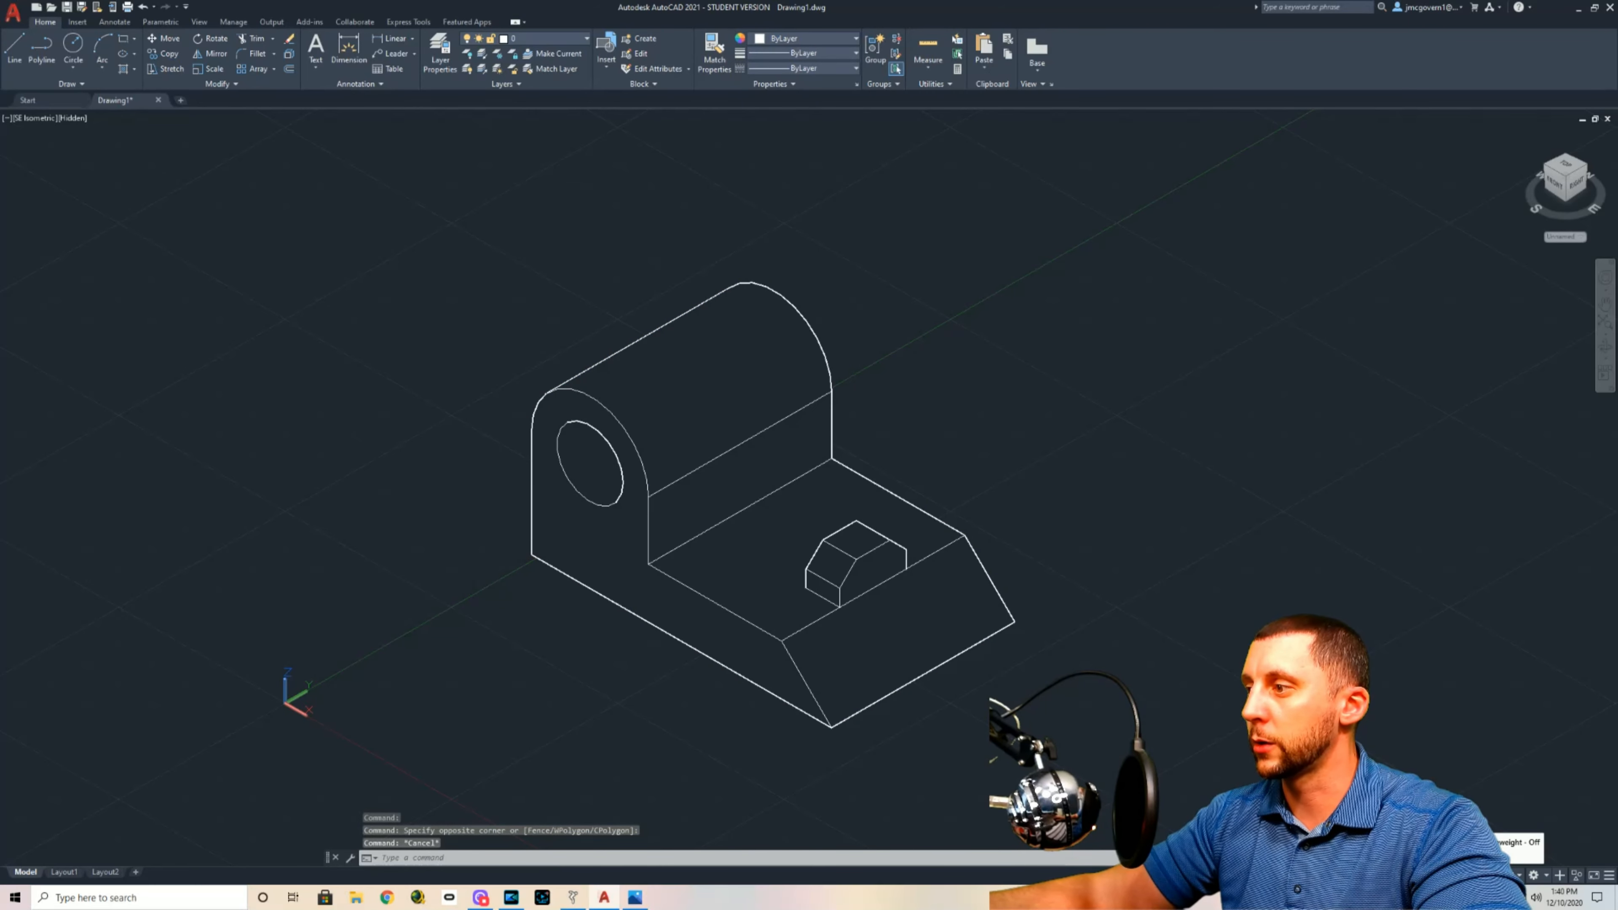
click(1434, 875)
key(Escape)
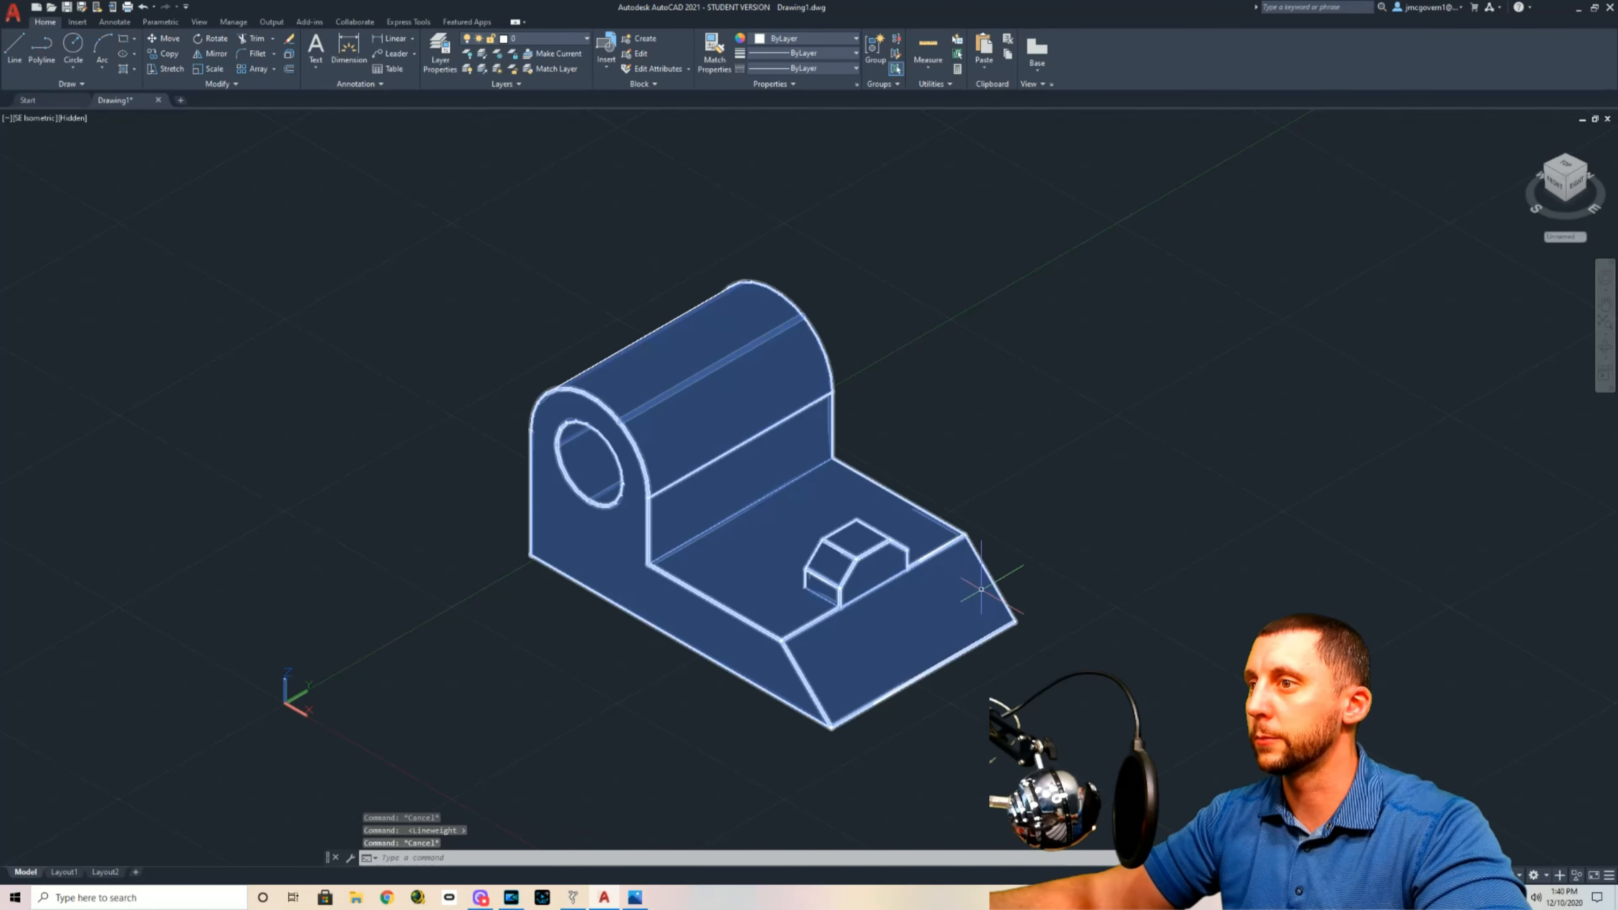
middle_drag(983, 590, 885, 549)
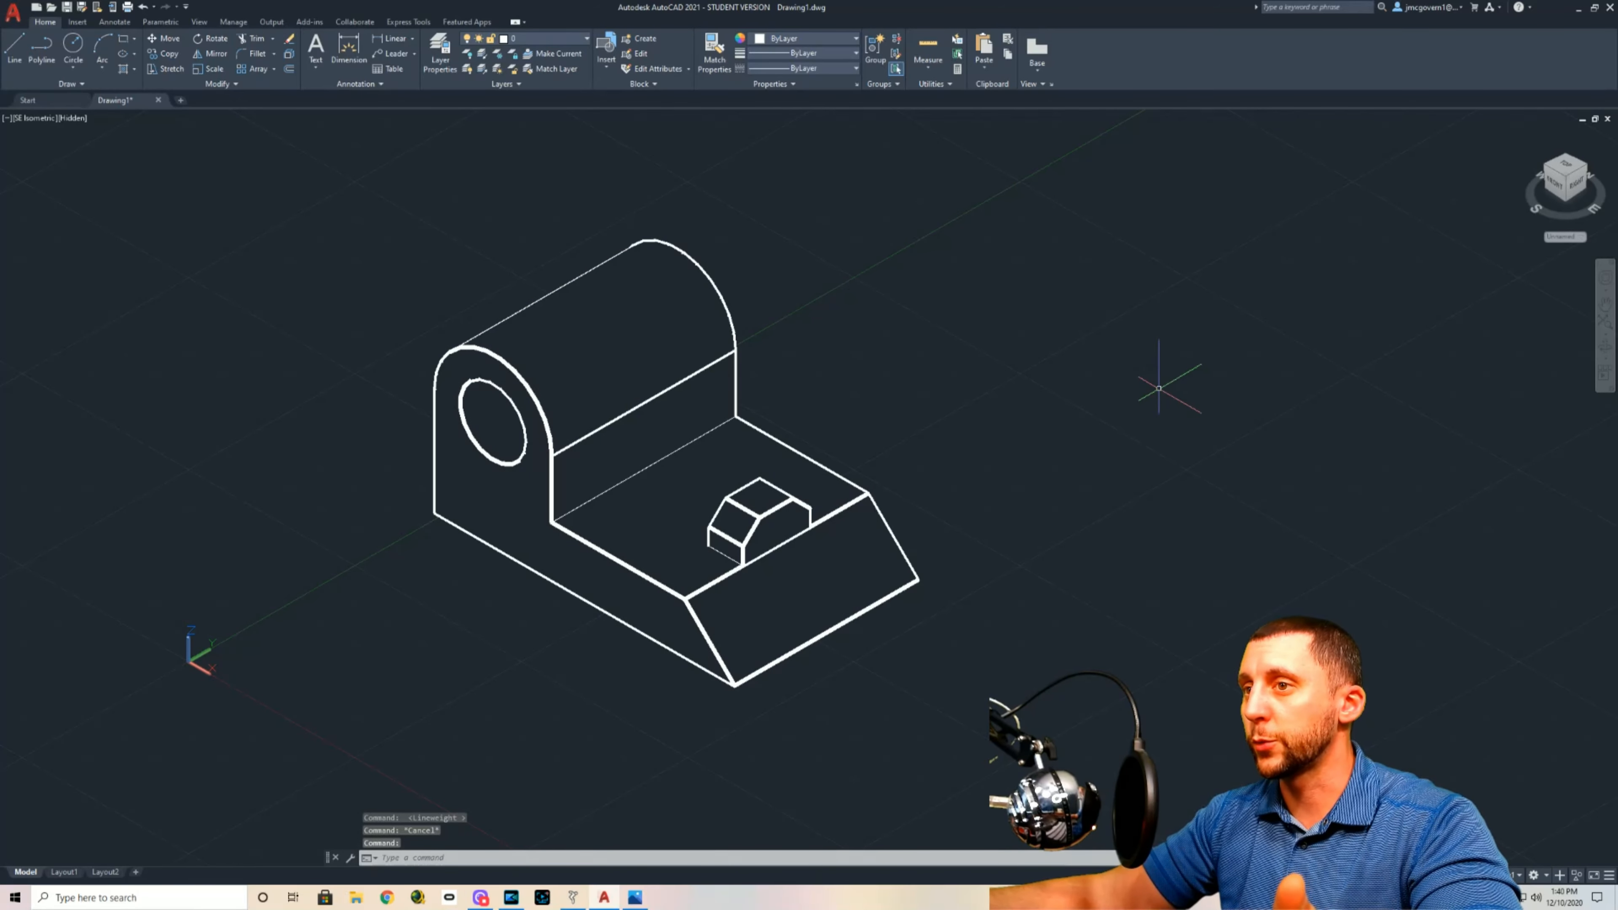